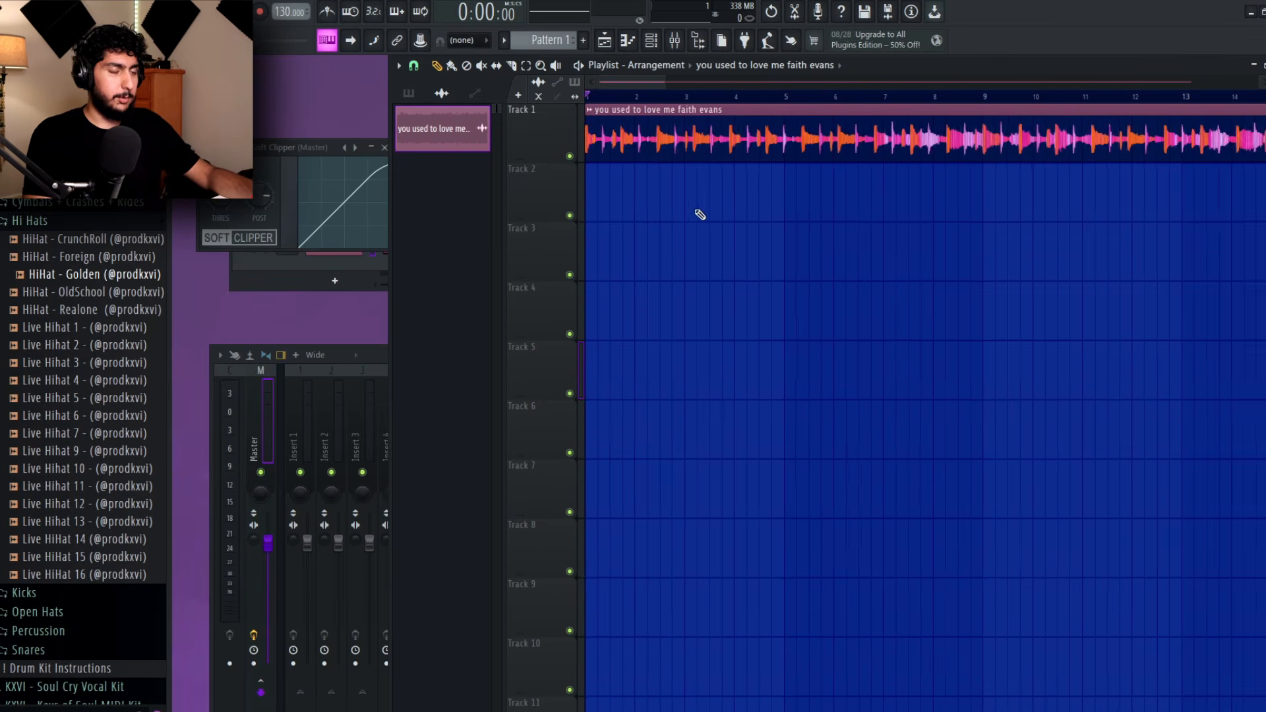
- Play the opening bars of the "you used to love me faith evans" clip and examine its waveform across the timeline
{"action": "scroll", "coordinate": [745, 191], "scroll_direction": "down", "scroll_amount": 4}
{"action": "scroll", "coordinate": [1041, 188], "scroll_direction": "down", "scroll_amount": 3}
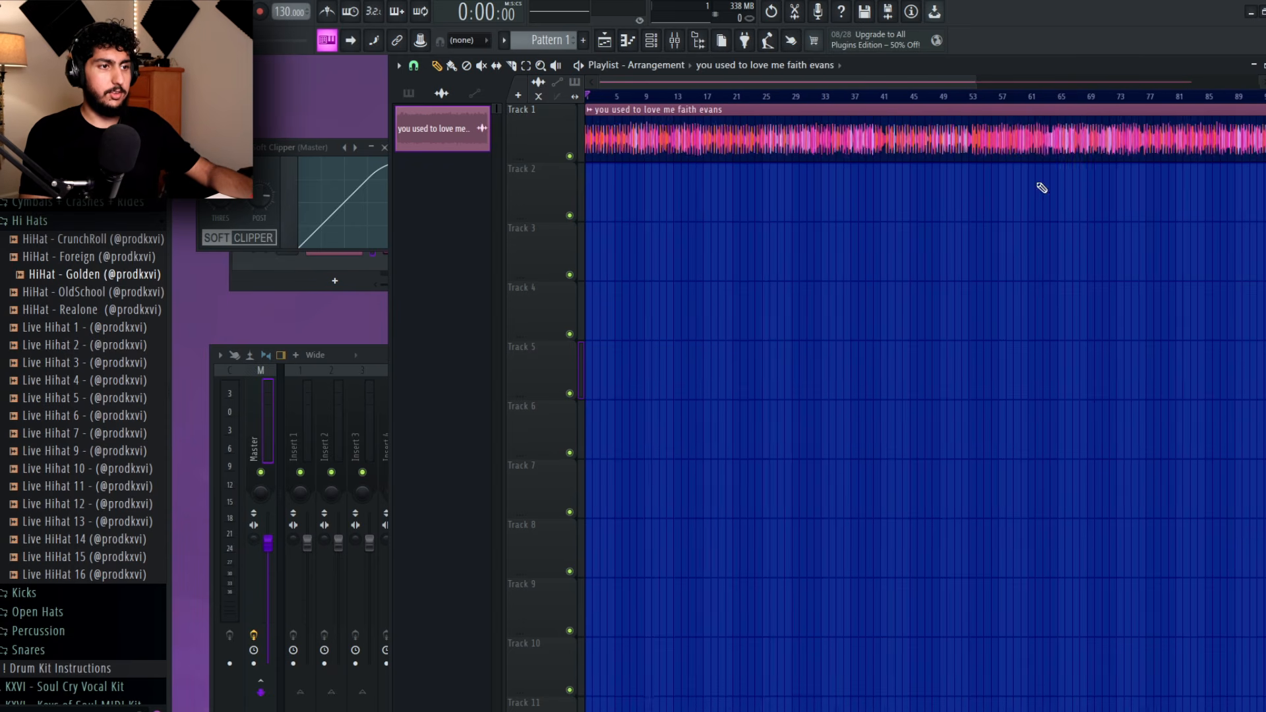
{"action": "scroll", "coordinate": [867, 279], "scroll_direction": "up", "scroll_amount": 6}
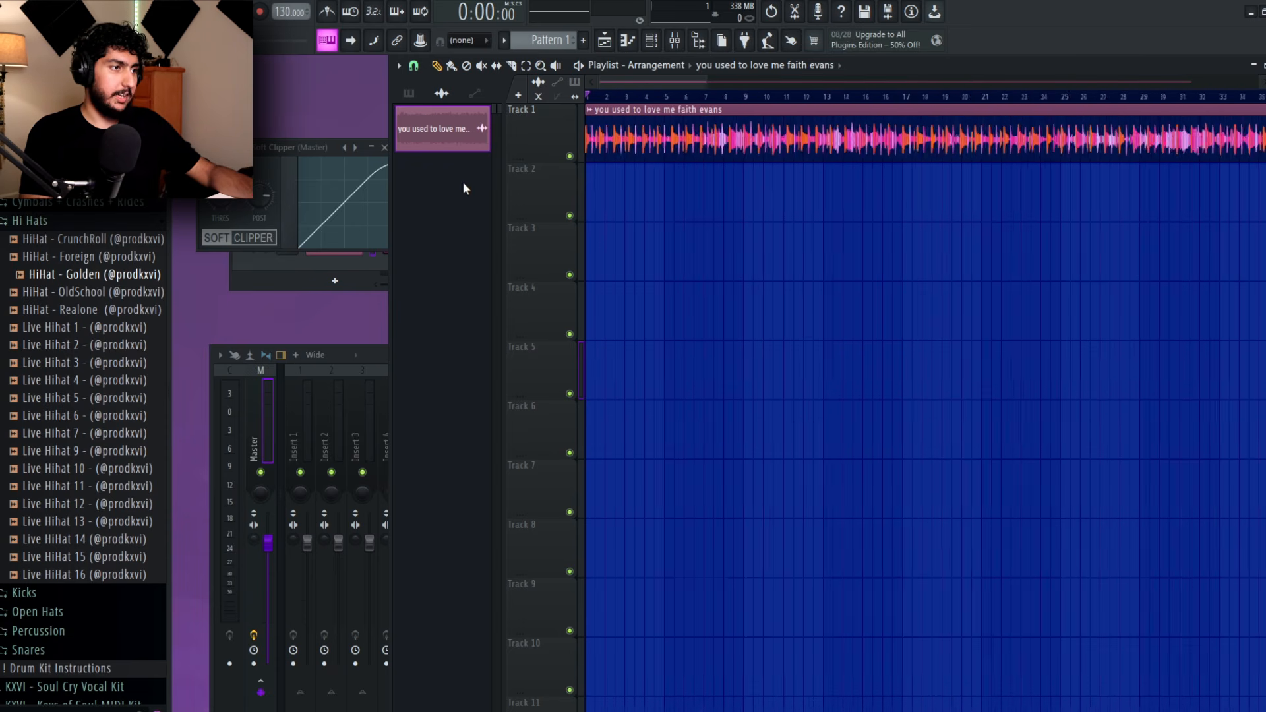
{"action": "scroll", "coordinate": [904, 275], "scroll_direction": "up", "scroll_amount": 2}
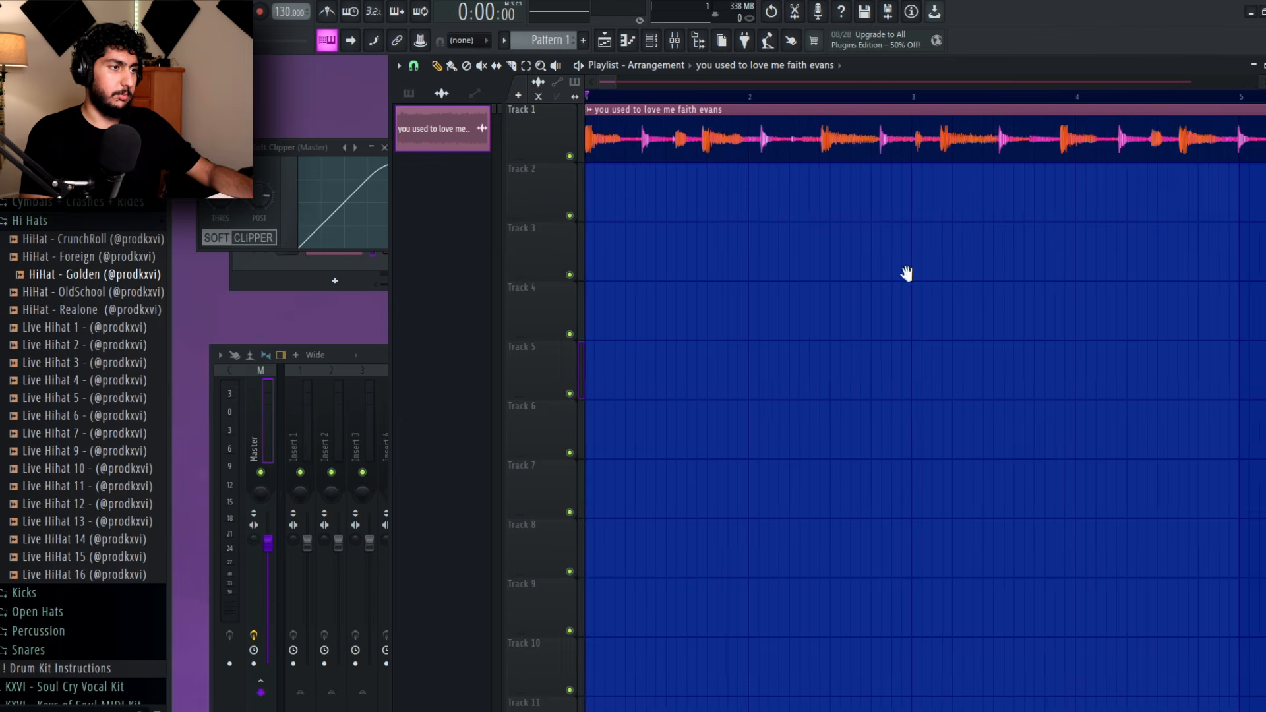
{"action": "key", "text": "space"}
{"action": "scroll", "coordinate": [934, 218], "scroll_direction": "down", "scroll_amount": 2}
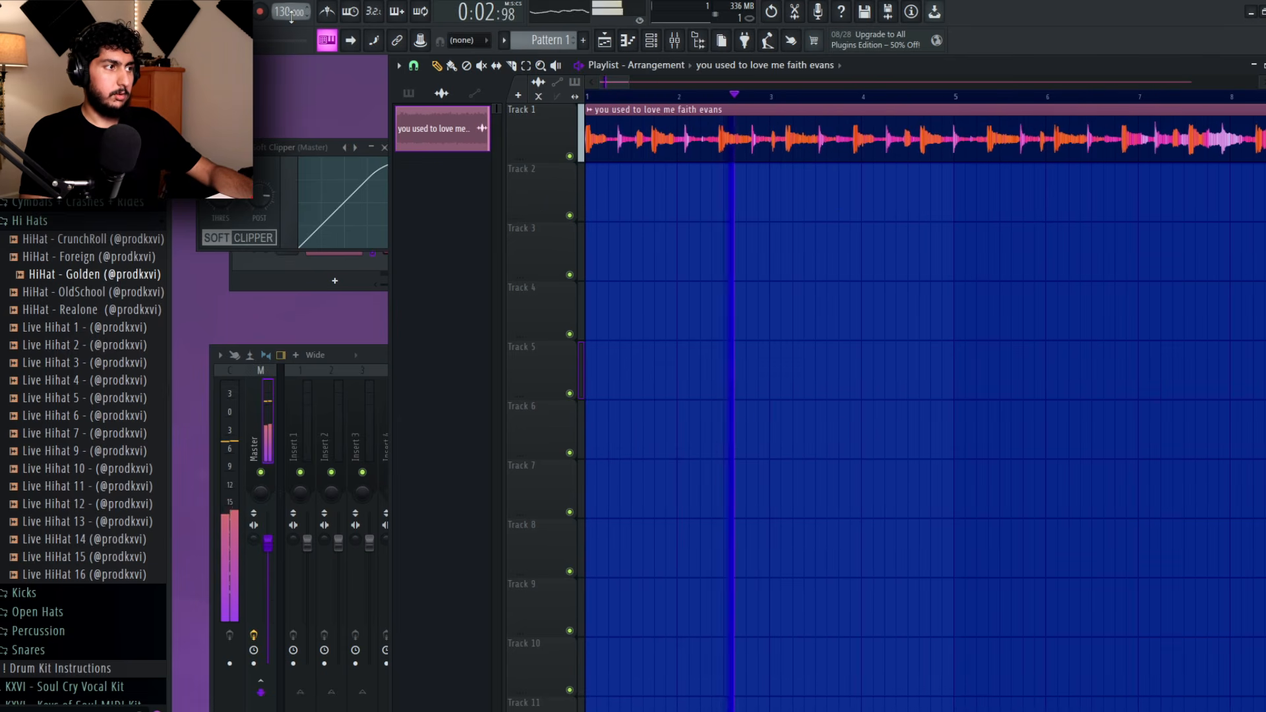
{"action": "scroll", "coordinate": [850, 232], "scroll_direction": "down", "scroll_amount": 2}
{"action": "key", "text": "space"}
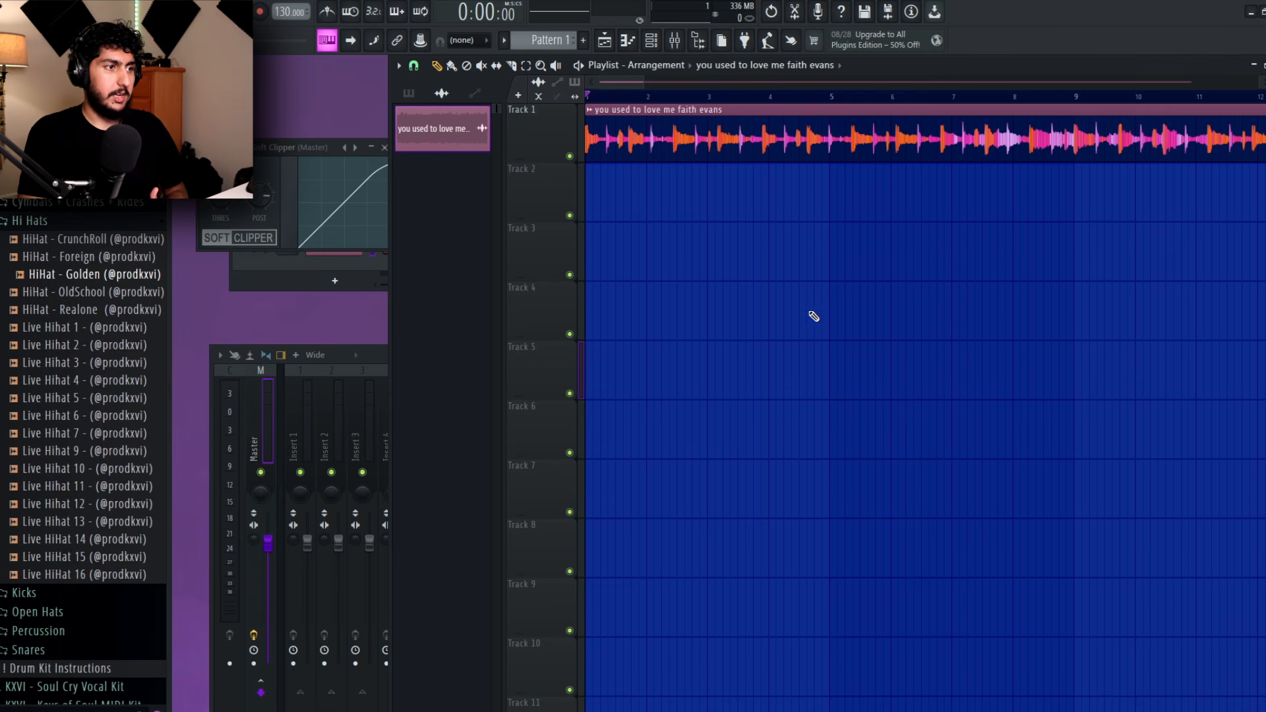
- Detect the tempo of the Track 1 audio clip with the 75 to 150 range, without applying it to the project
{"action": "right_click", "coordinate": [615, 709]}
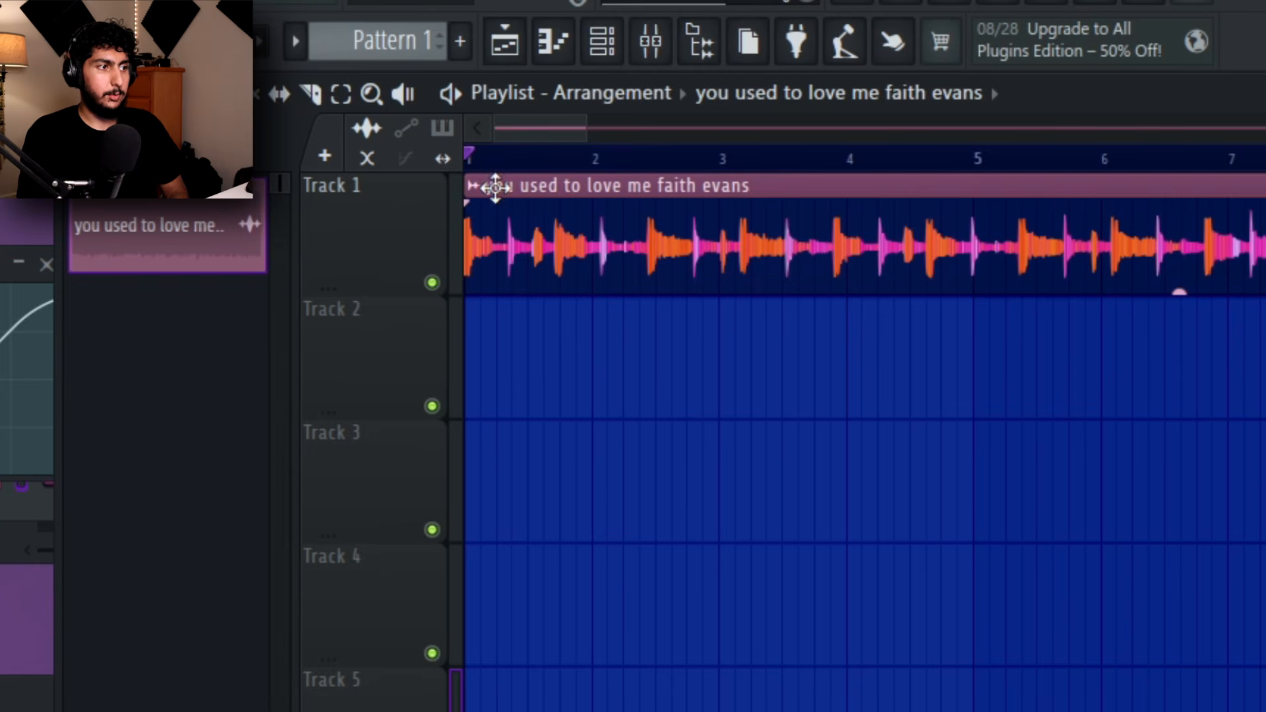
{"action": "left_click", "coordinate": [485, 187]}
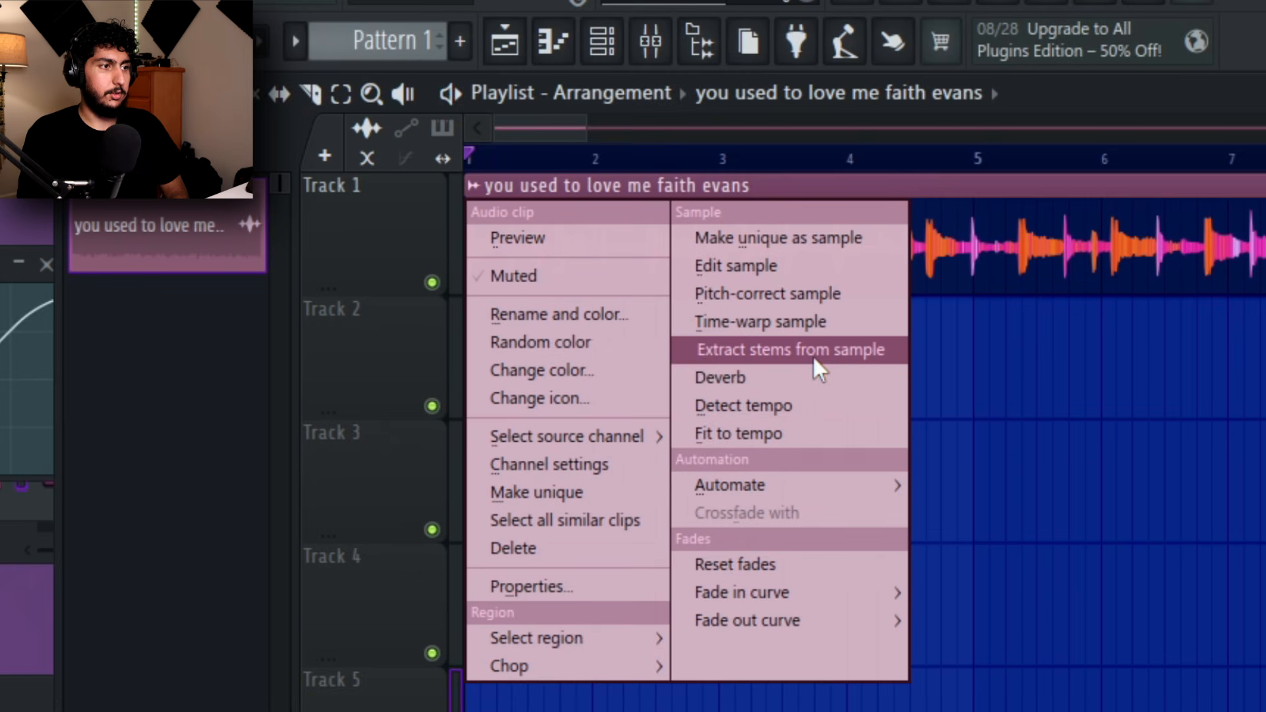
{"action": "left_click", "coordinate": [771, 418]}
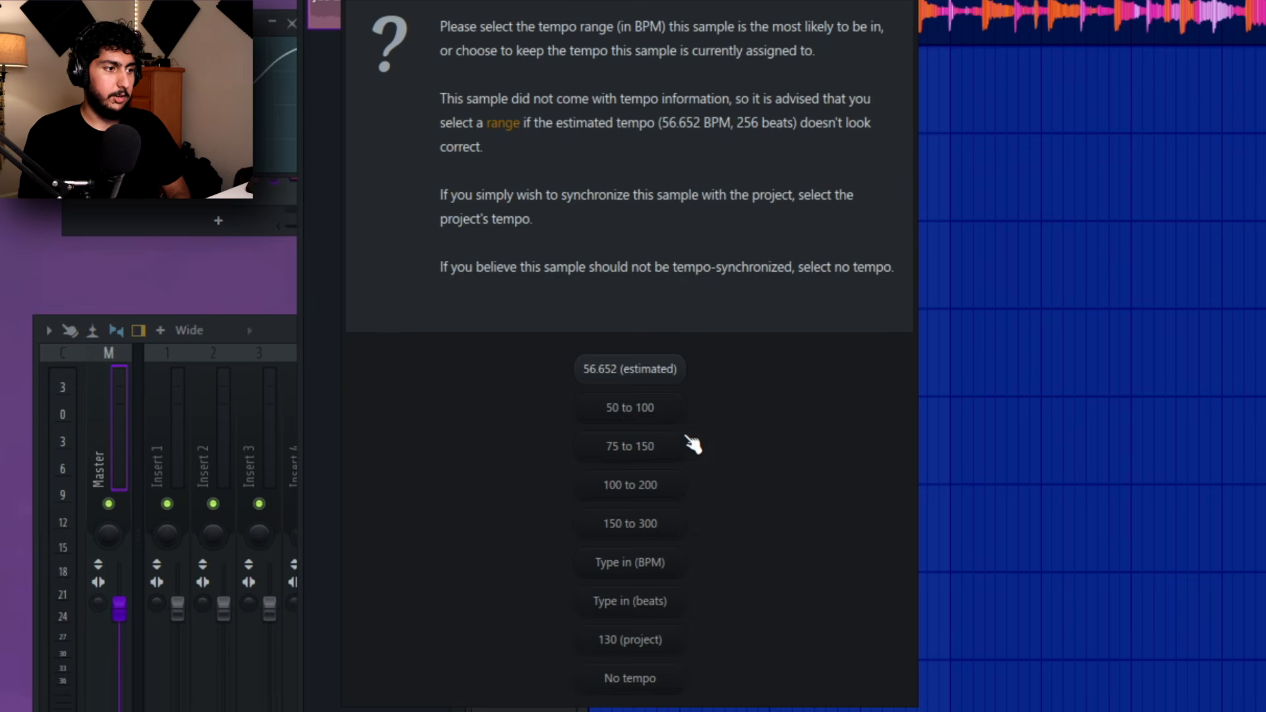
{"action": "left_click", "coordinate": [645, 447]}
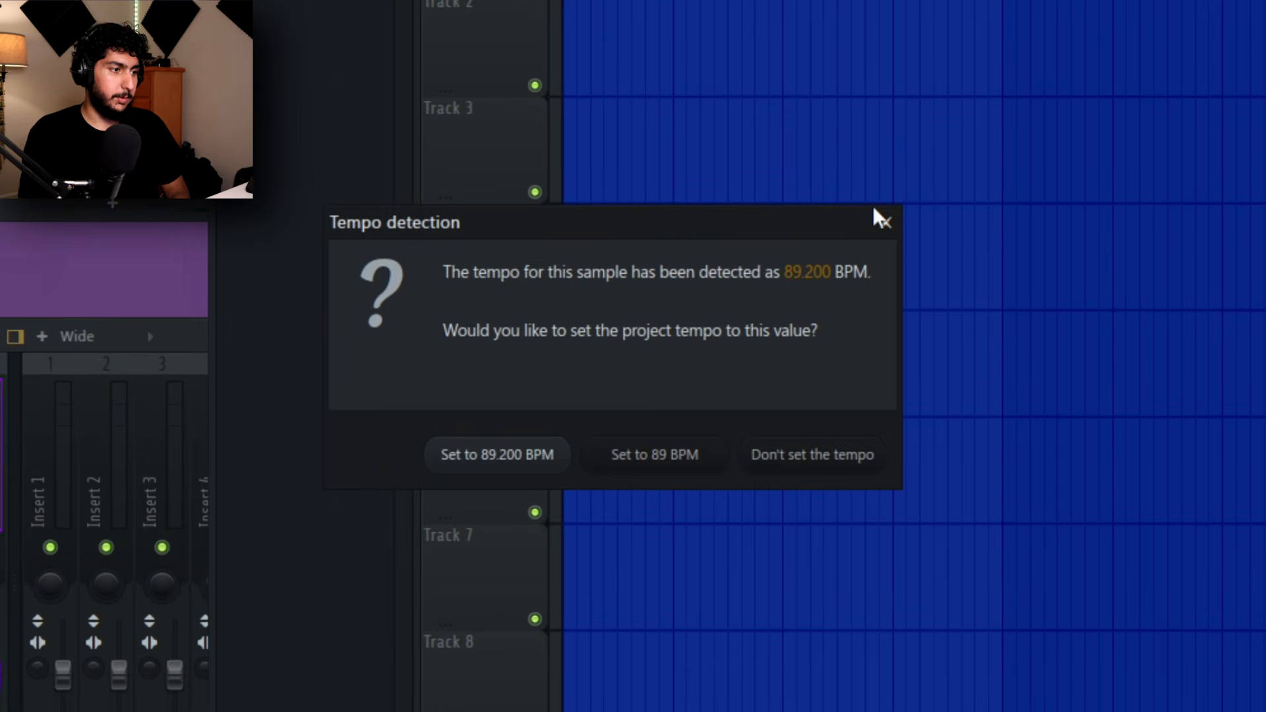
{"action": "left_click", "coordinate": [885, 223]}
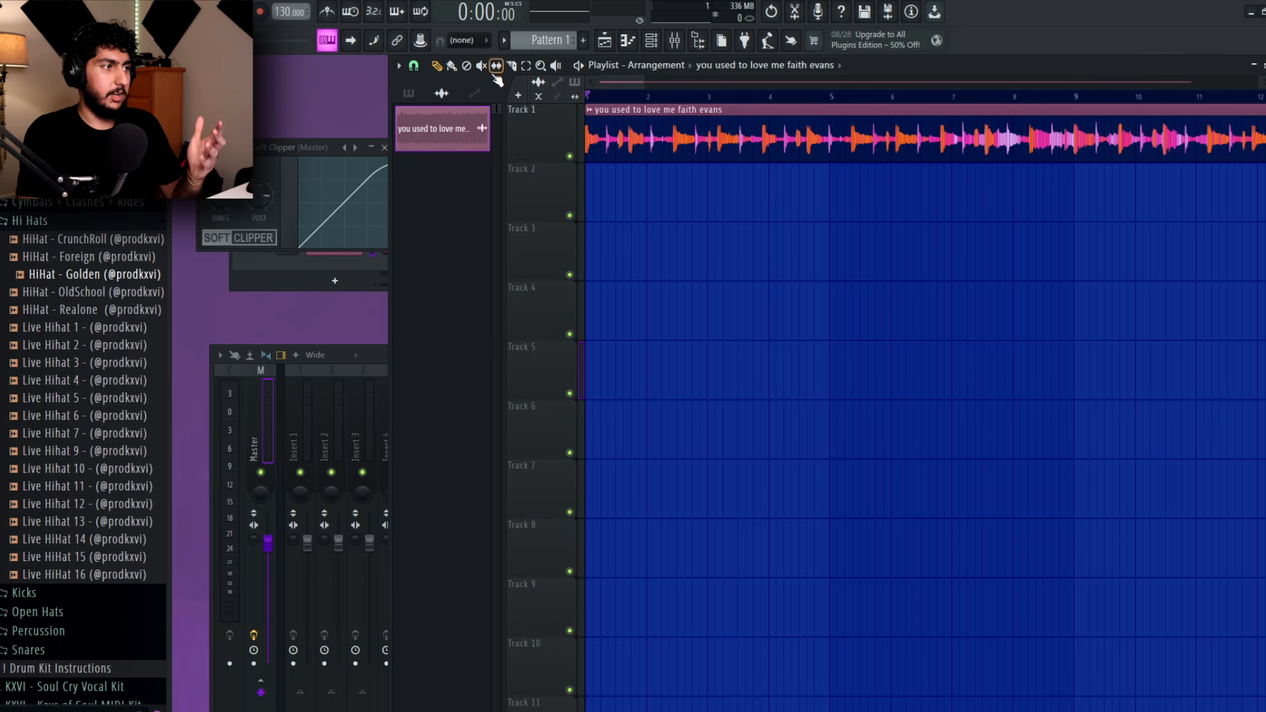
- Open the tempo tapper for the project tempo
{"action": "scroll", "coordinate": [511, 204], "scroll_direction": "up", "scroll_amount": 3}
{"action": "scroll", "coordinate": [487, 204], "scroll_direction": "down", "scroll_amount": 3}
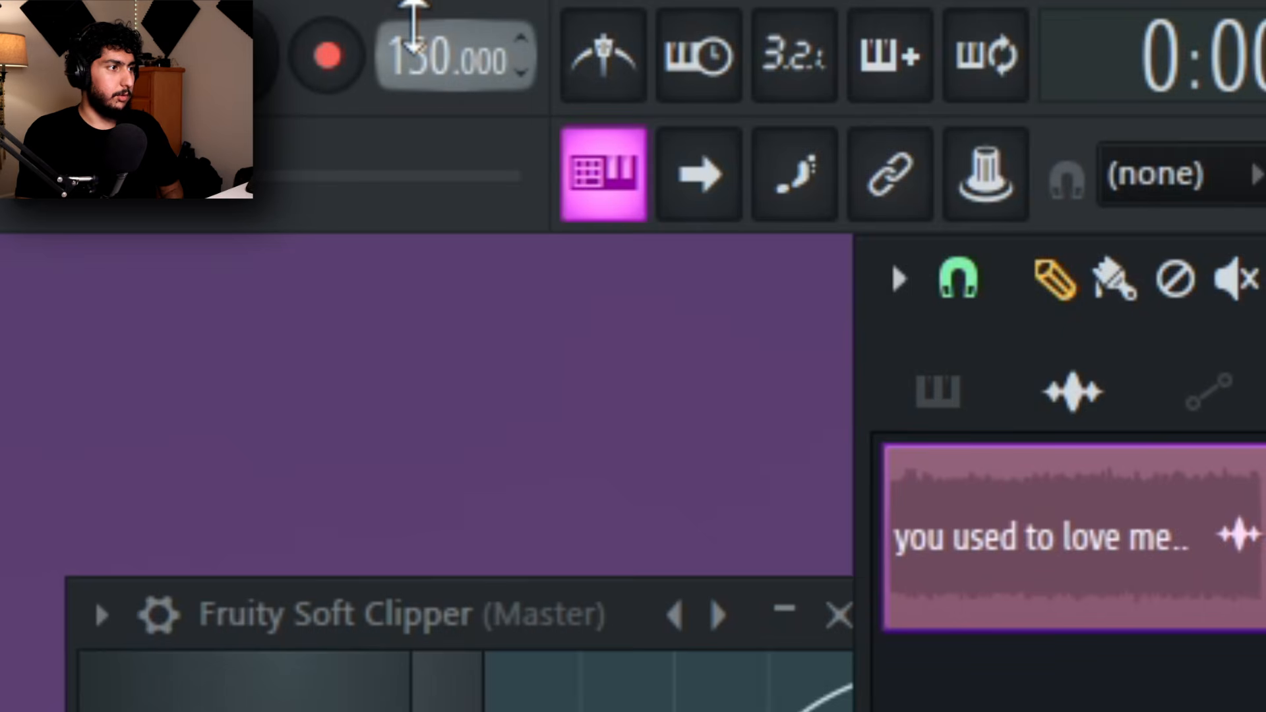
{"action": "right_click", "coordinate": [288, 8]}
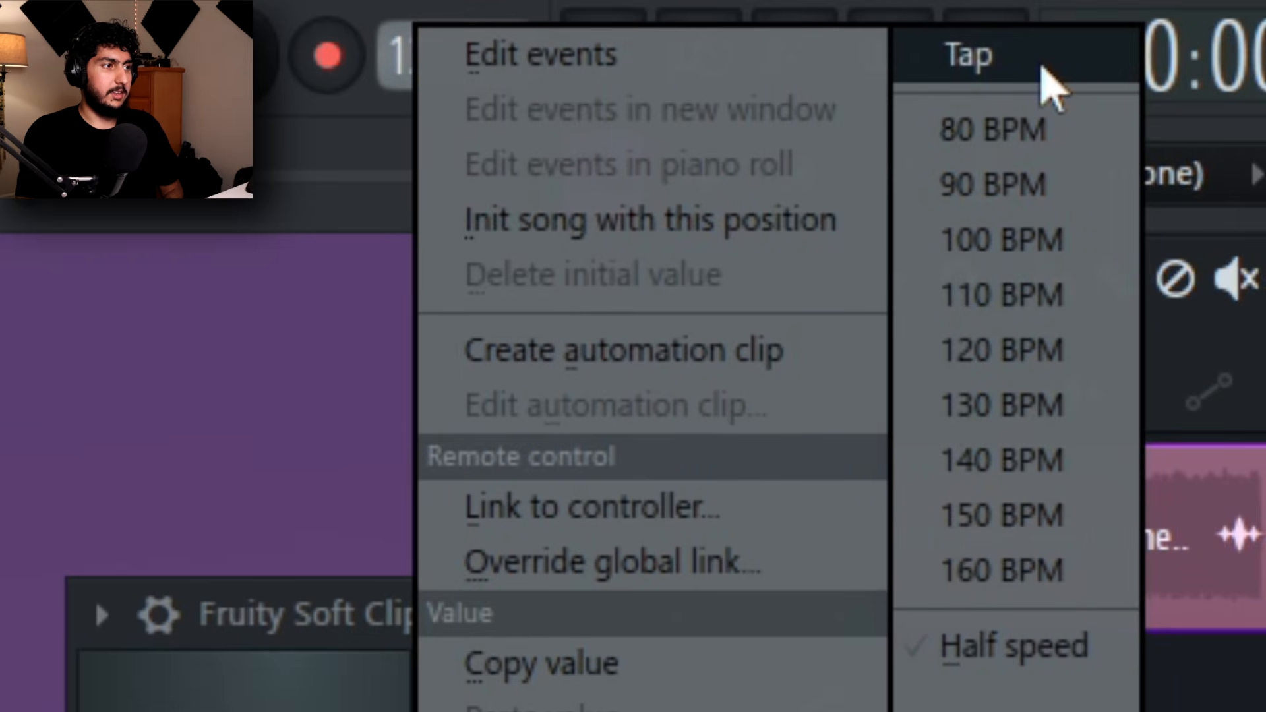
{"action": "left_click", "coordinate": [1043, 67]}
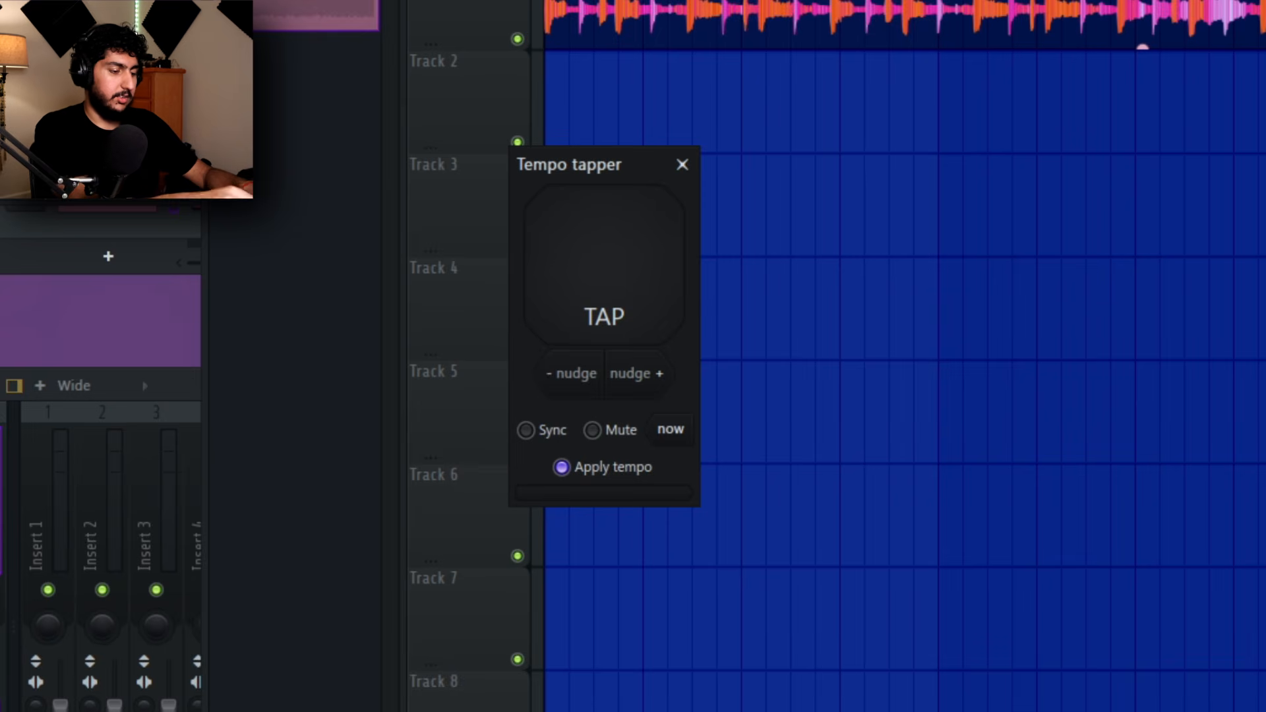
- Play the sample and tap along with its beat in the tempo tapper to set the project tempo to 90 BPM
{"action": "key", "text": "space"}
{"action": "left_click", "coordinate": [604, 264]}
{"action": "left_click", "coordinate": [603, 264]}
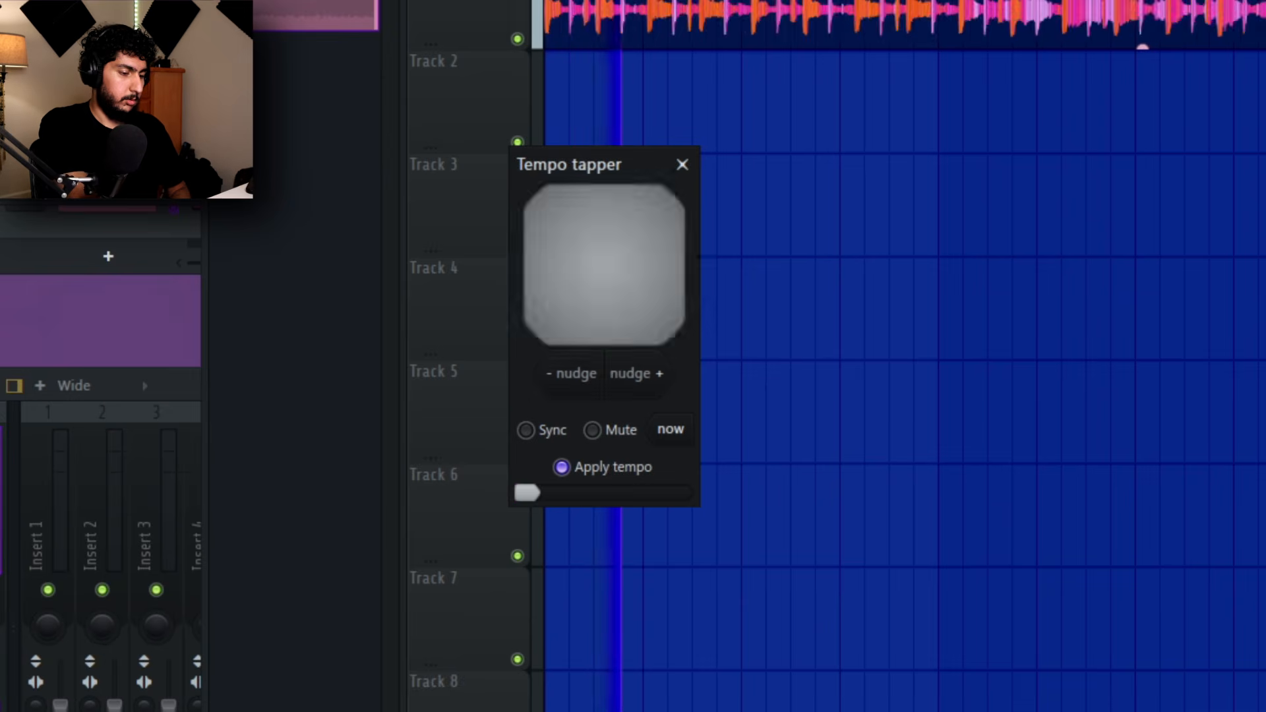
{"action": "left_click", "coordinate": [604, 264]}
{"action": "left_click", "coordinate": [604, 265]}
{"action": "left_click", "coordinate": [604, 264]}
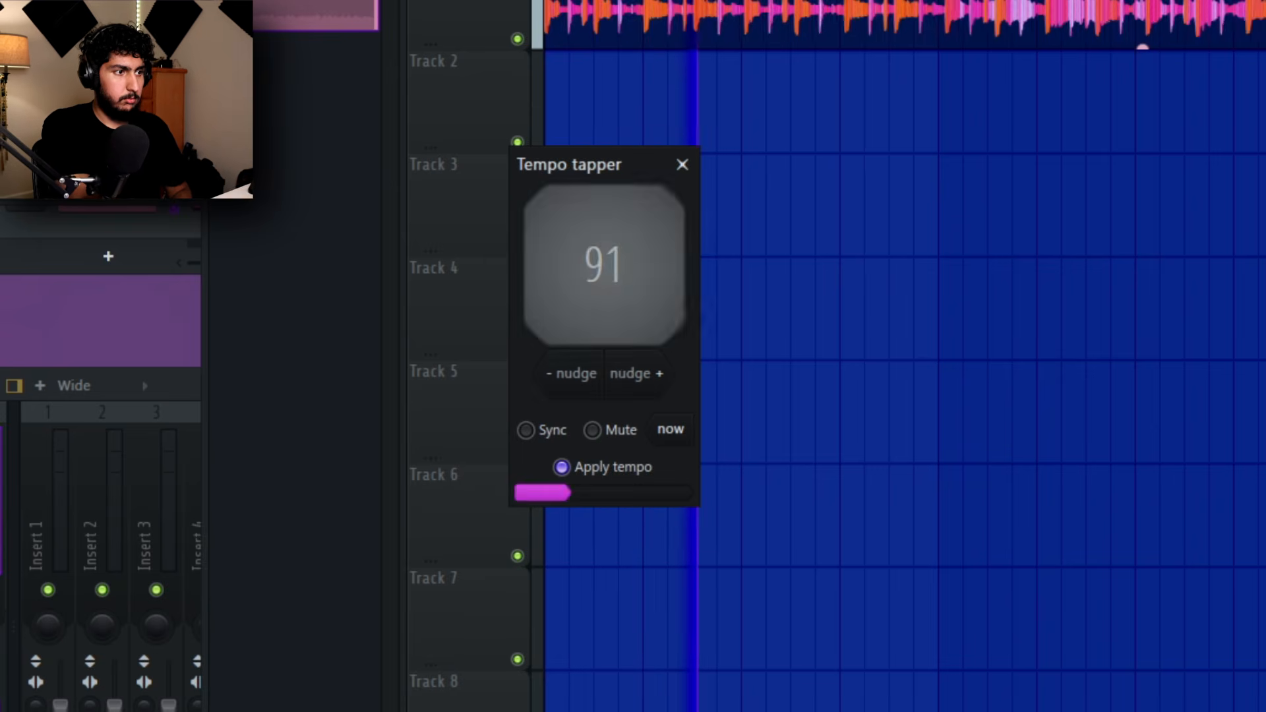
{"action": "left_click", "coordinate": [604, 264]}
{"action": "left_click", "coordinate": [604, 264]}
{"action": "left_click", "coordinate": [604, 265]}
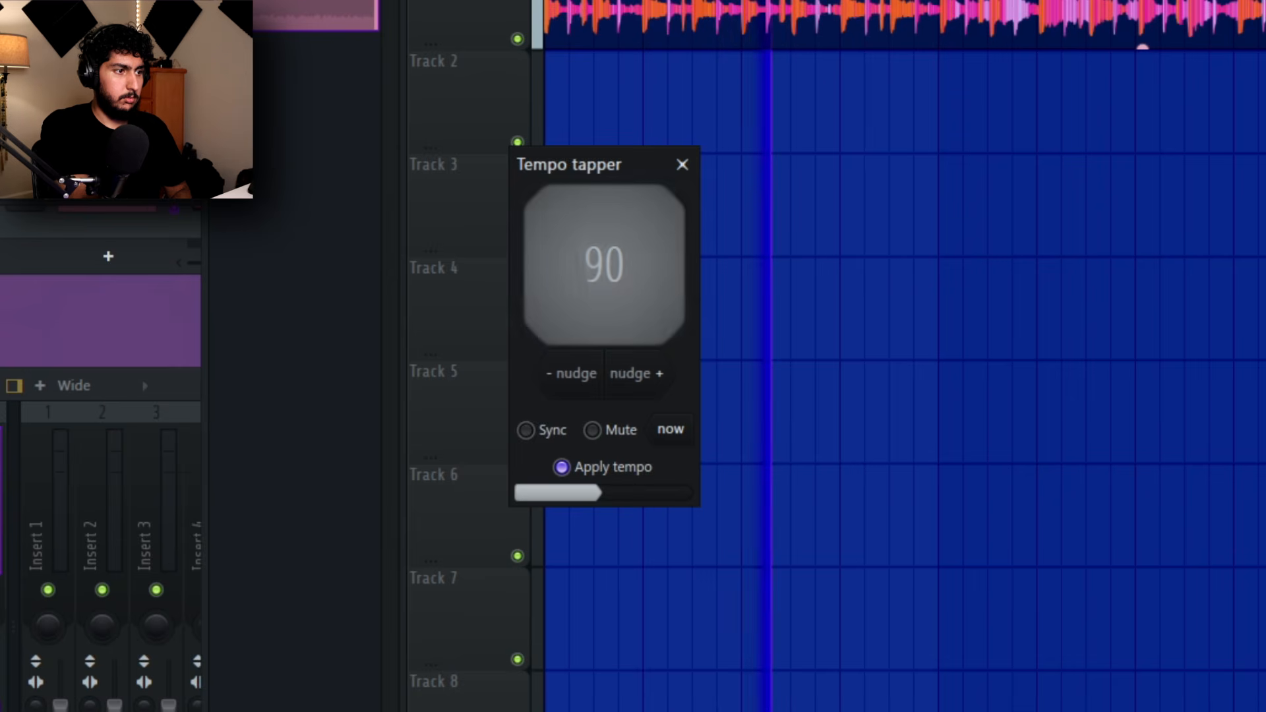
{"action": "left_click", "coordinate": [604, 264]}
{"action": "left_click", "coordinate": [604, 264]}
{"action": "left_click", "coordinate": [604, 265]}
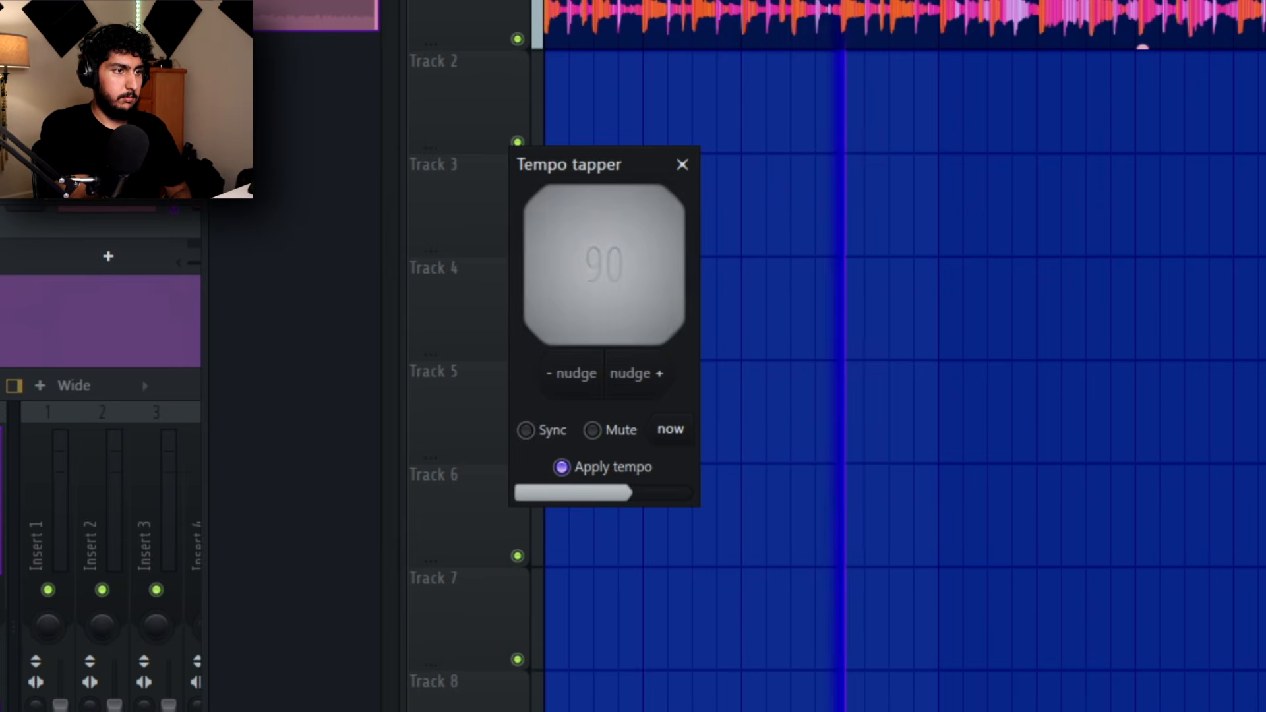
{"action": "left_click", "coordinate": [604, 265]}
{"action": "left_click", "coordinate": [604, 265]}
{"action": "left_click", "coordinate": [604, 264]}
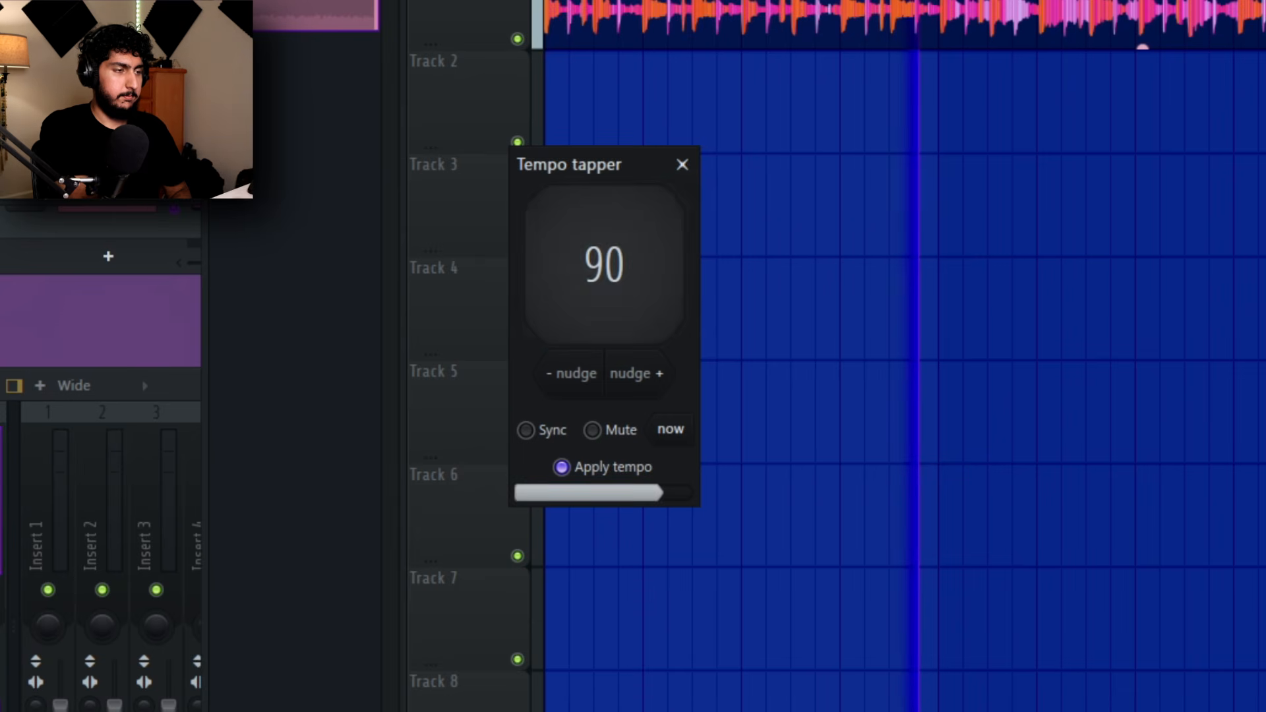
{"action": "key", "text": "t"}
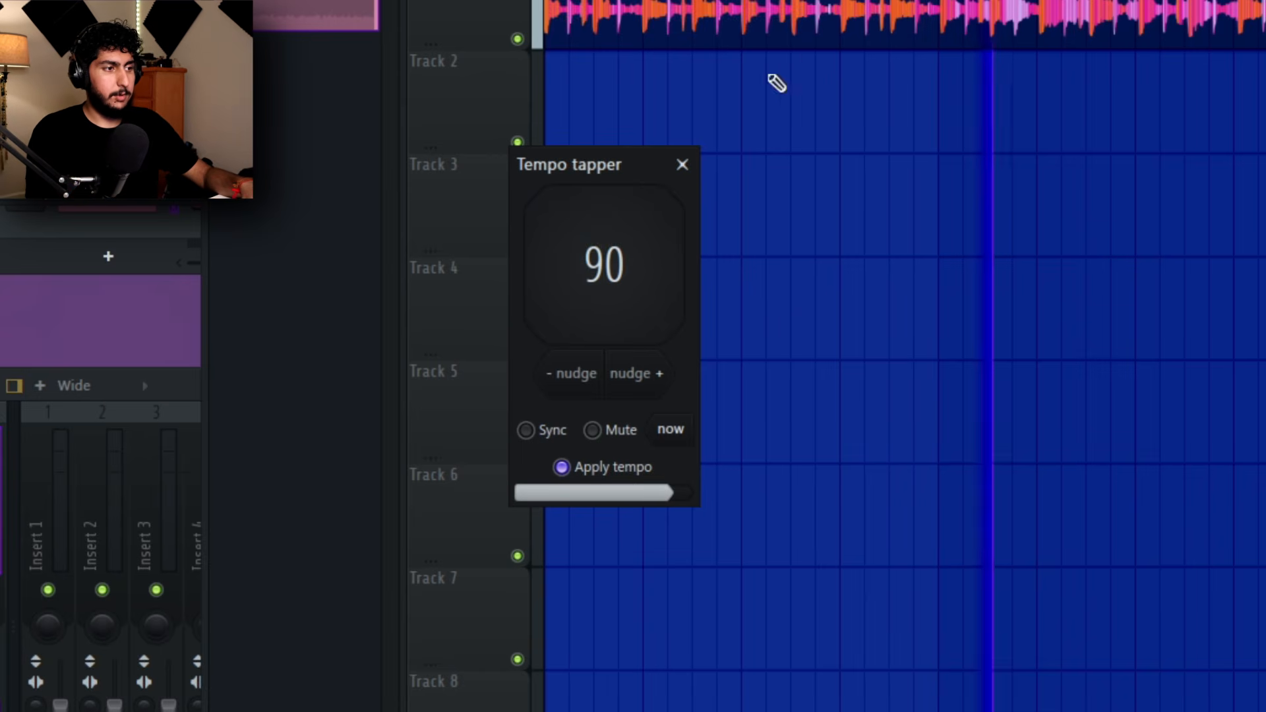
{"action": "key", "text": "space"}
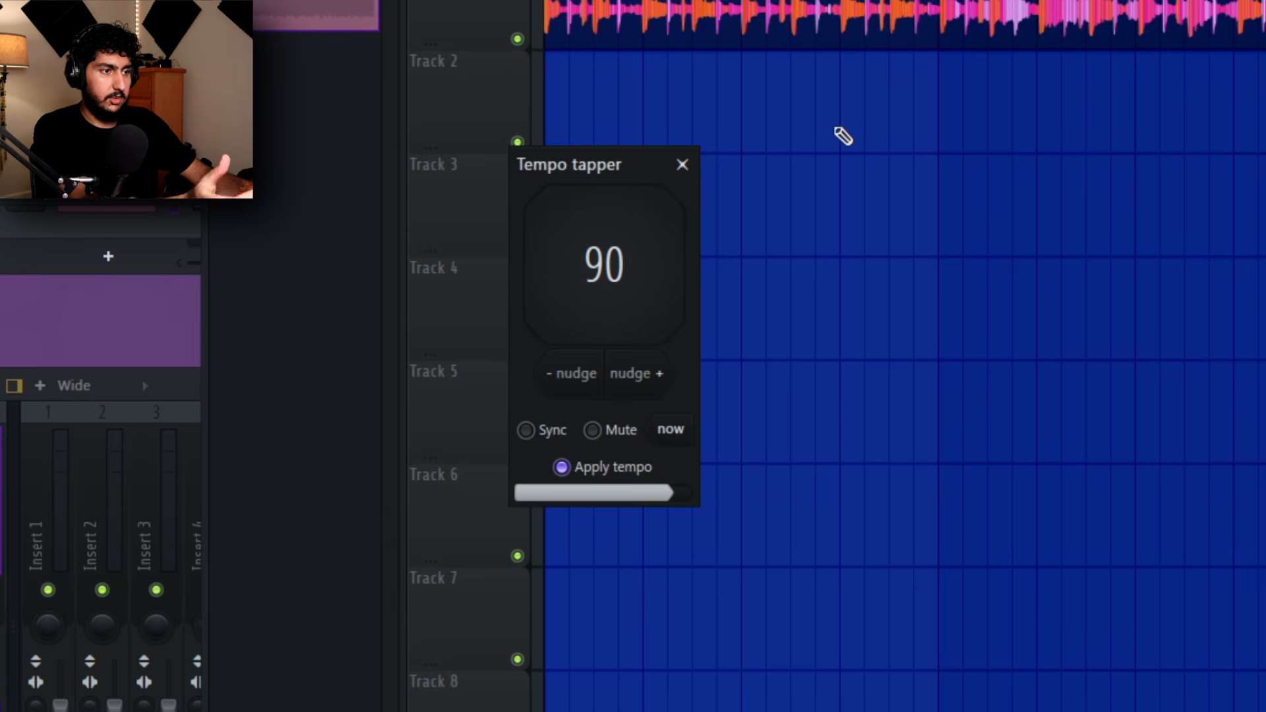
- Replay the sample and tap in double time to set the project tempo to 180 BPM, closing the tempo tapper when done
{"action": "key", "text": "space"}
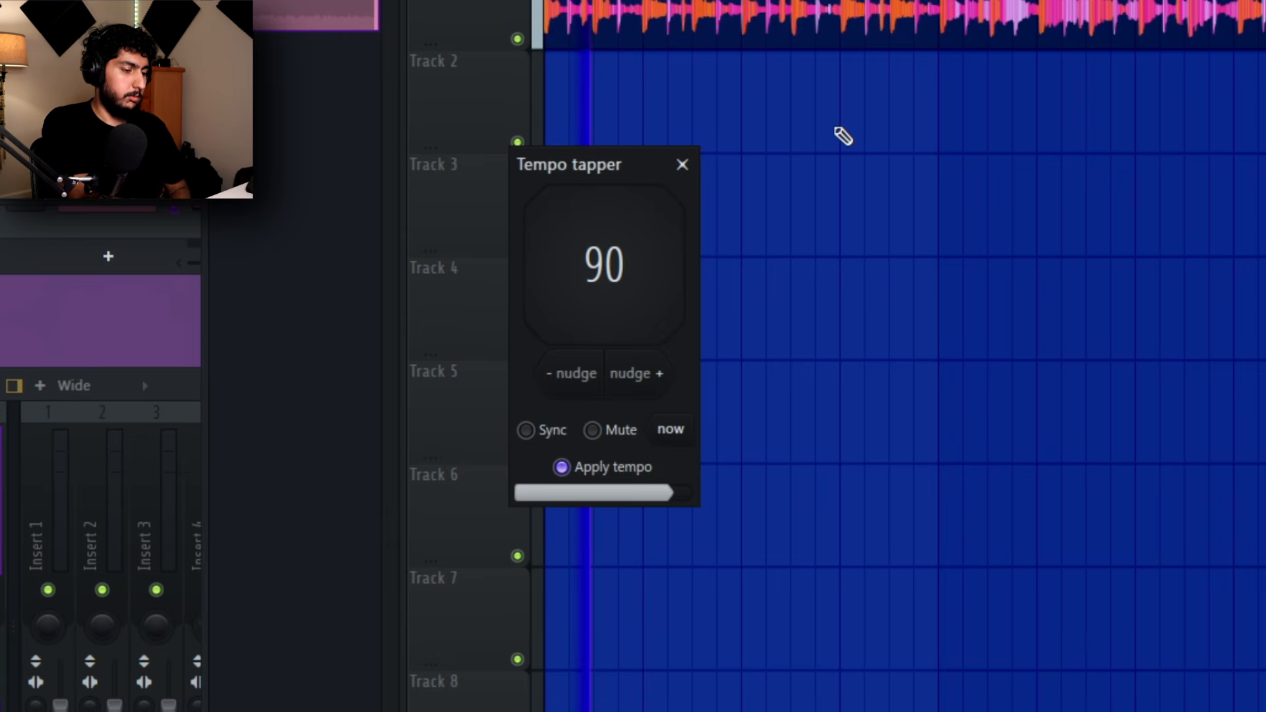
{"action": "key", "text": "t"}
{"action": "key", "text": "t"}
{"action": "key", "text": "t"}
{"action": "key", "text": "t"}
{"action": "key", "text": "t"}
{"action": "key", "text": "t"}
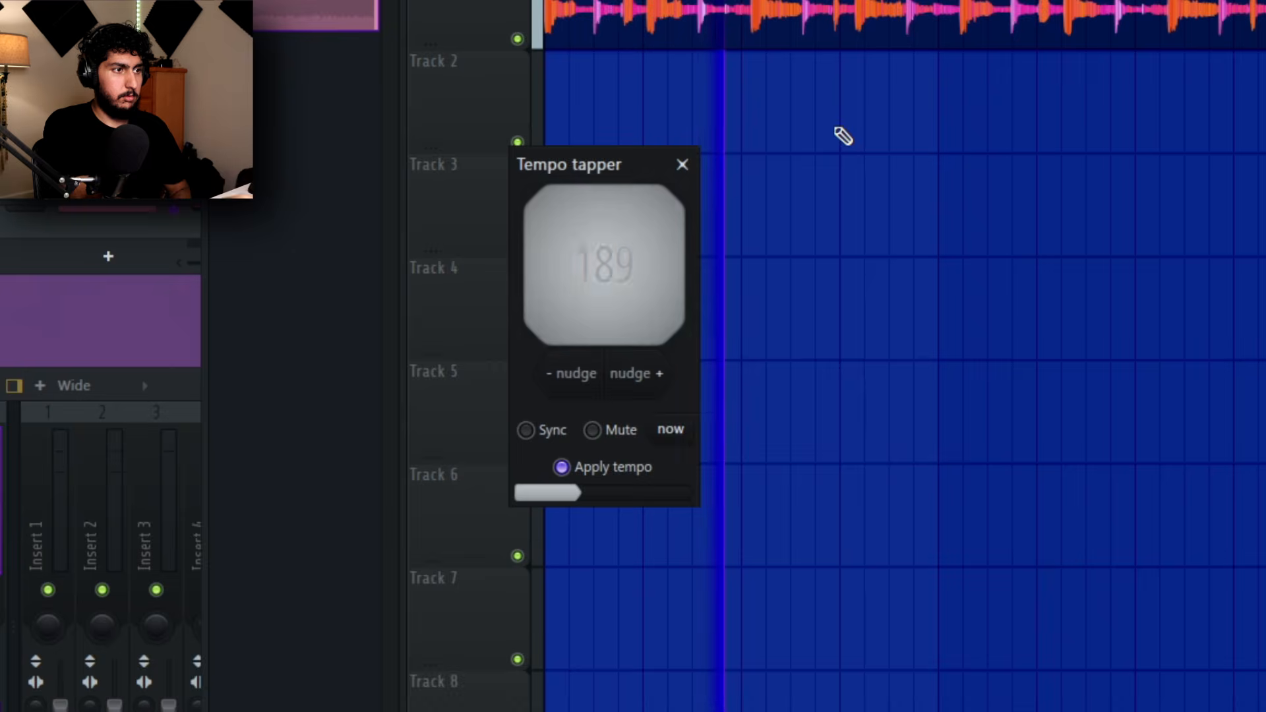
{"action": "key", "text": "t"}
{"action": "key", "text": "t"}
{"action": "key", "text": "t"}
{"action": "key", "text": "t"}
{"action": "key", "text": "t"}
{"action": "key", "text": "t"}
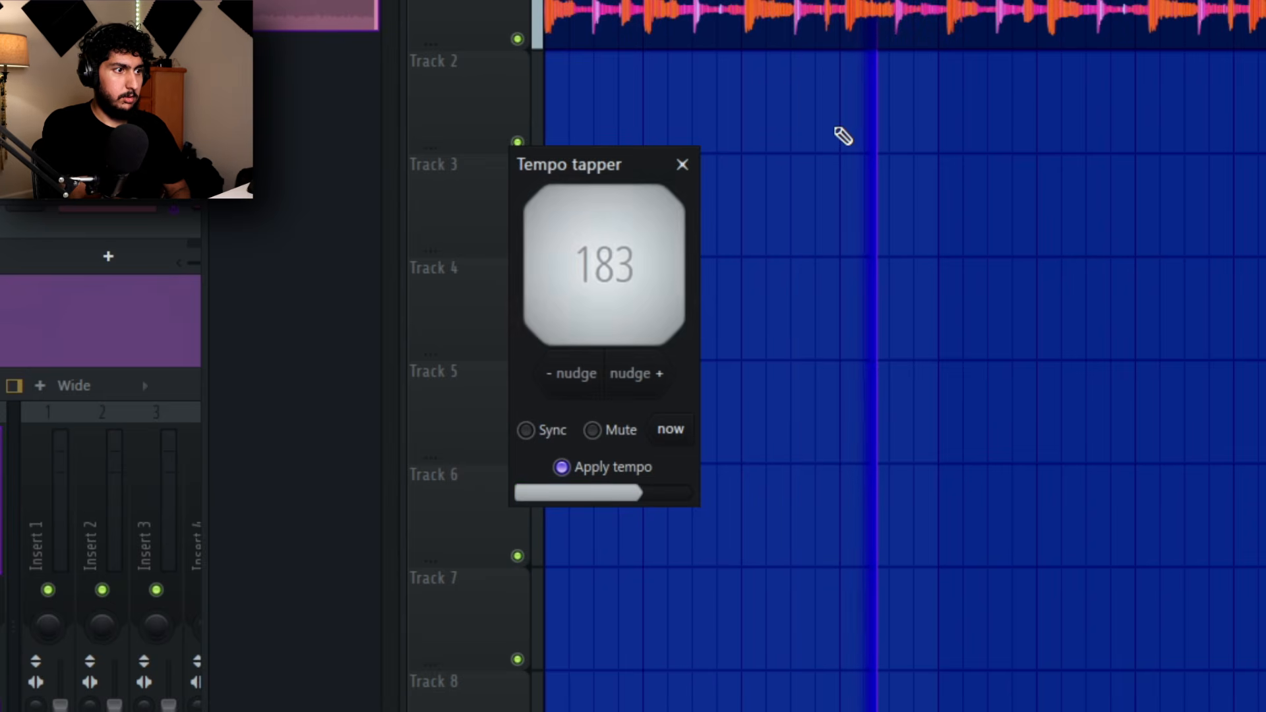
{"action": "key", "text": "t"}
{"action": "key", "text": "t"}
{"action": "key", "text": "t"}
{"action": "key", "text": "t"}
{"action": "key", "text": "t"}
{"action": "key", "text": "t"}
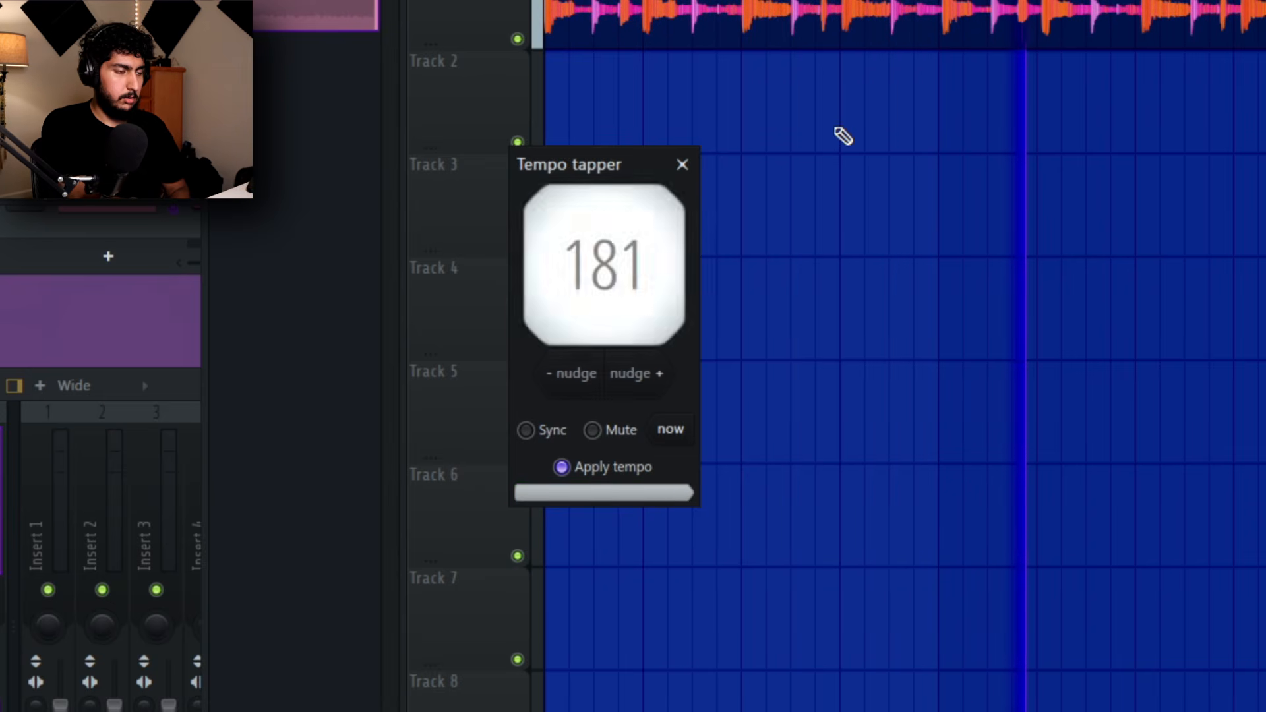
{"action": "key", "text": "t"}
{"action": "key", "text": "t"}
{"action": "key", "text": "t"}
{"action": "key", "text": "t"}
{"action": "key", "text": "t"}
{"action": "key", "text": "t"}
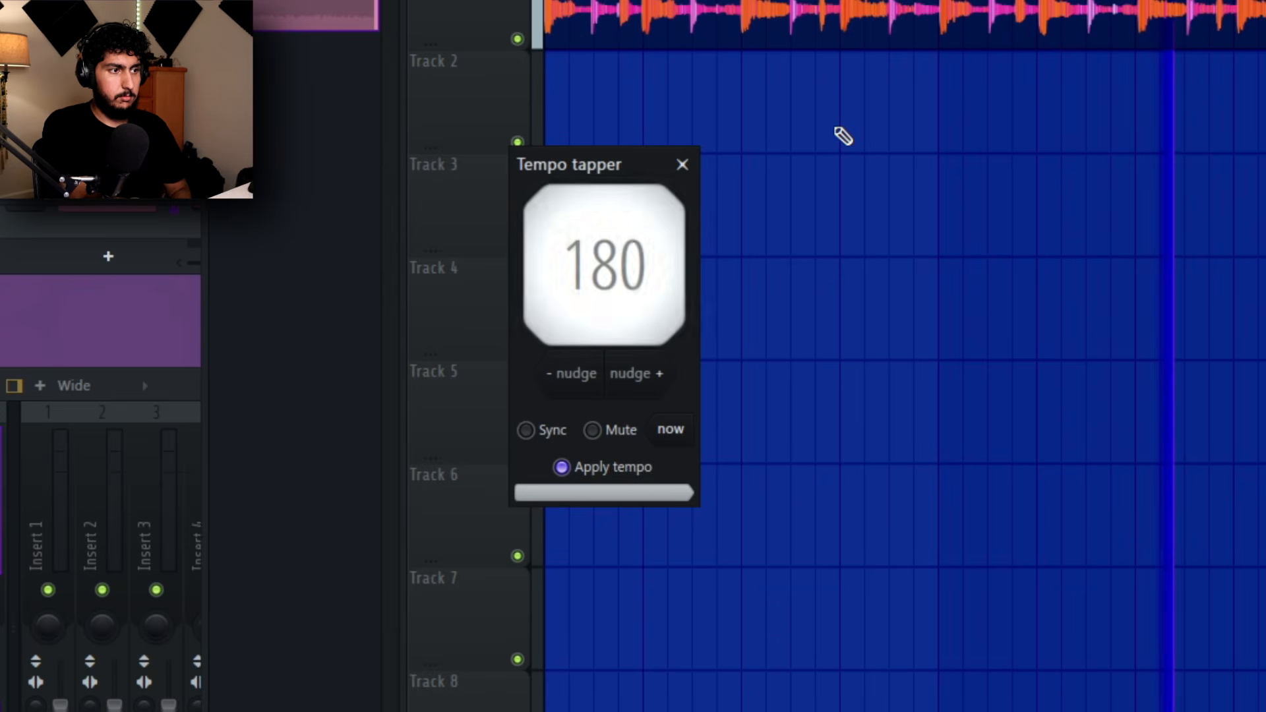
{"action": "key", "text": "t"}
{"action": "key", "text": "t"}
{"action": "key", "text": "t"}
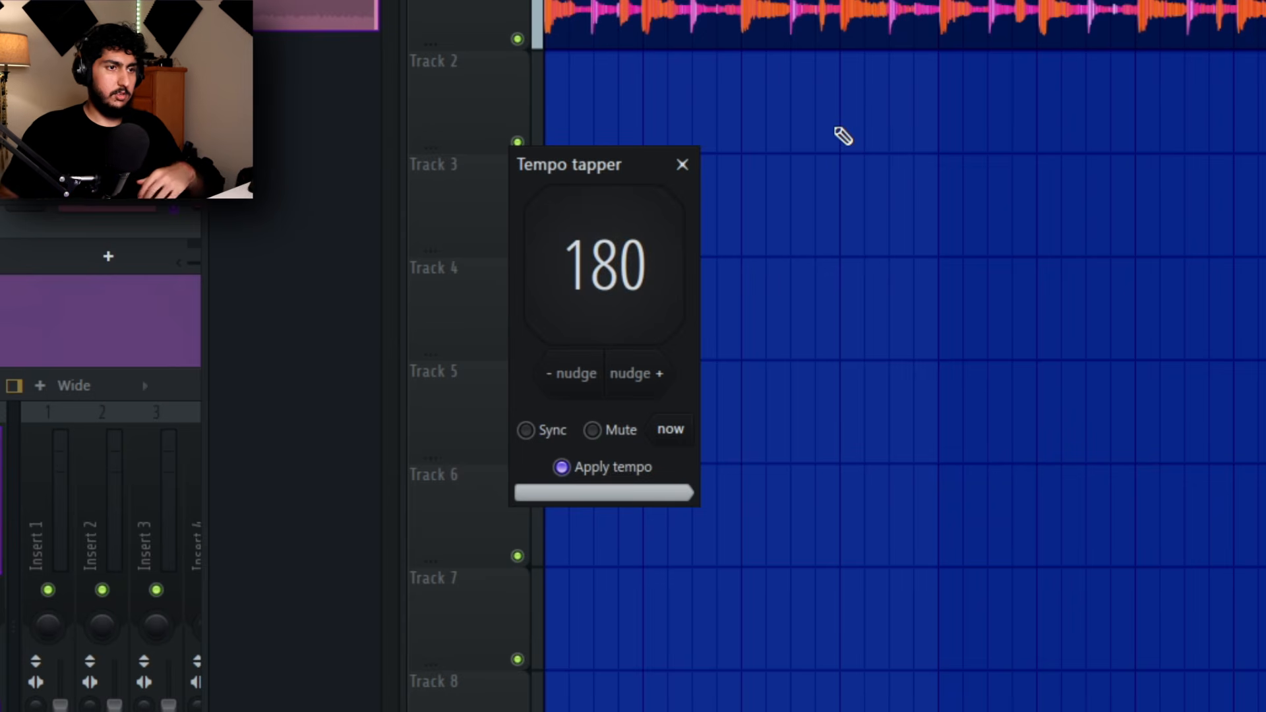
{"action": "left_click", "coordinate": [683, 164]}
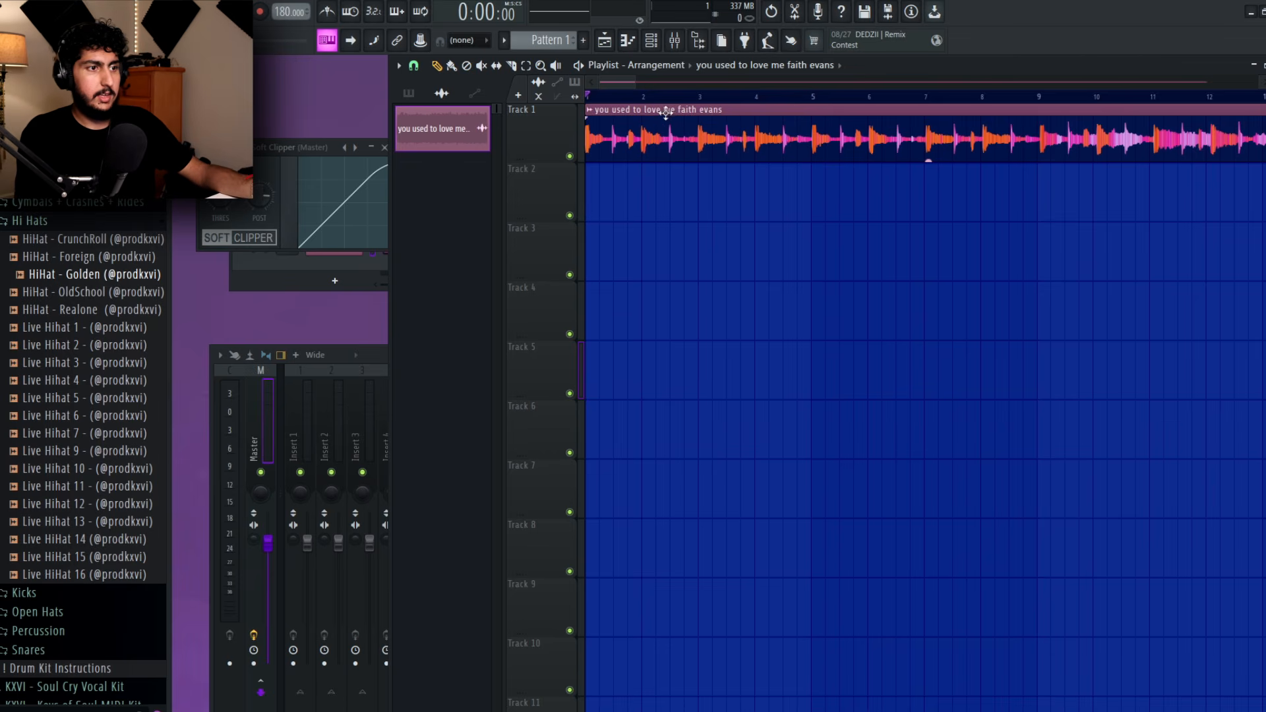
- With the metronome turned on, check the sample's beats against the bar lines and set the project tempo to 179 BPM
{"action": "scroll", "coordinate": [765, 218], "scroll_direction": "up", "scroll_amount": 5}
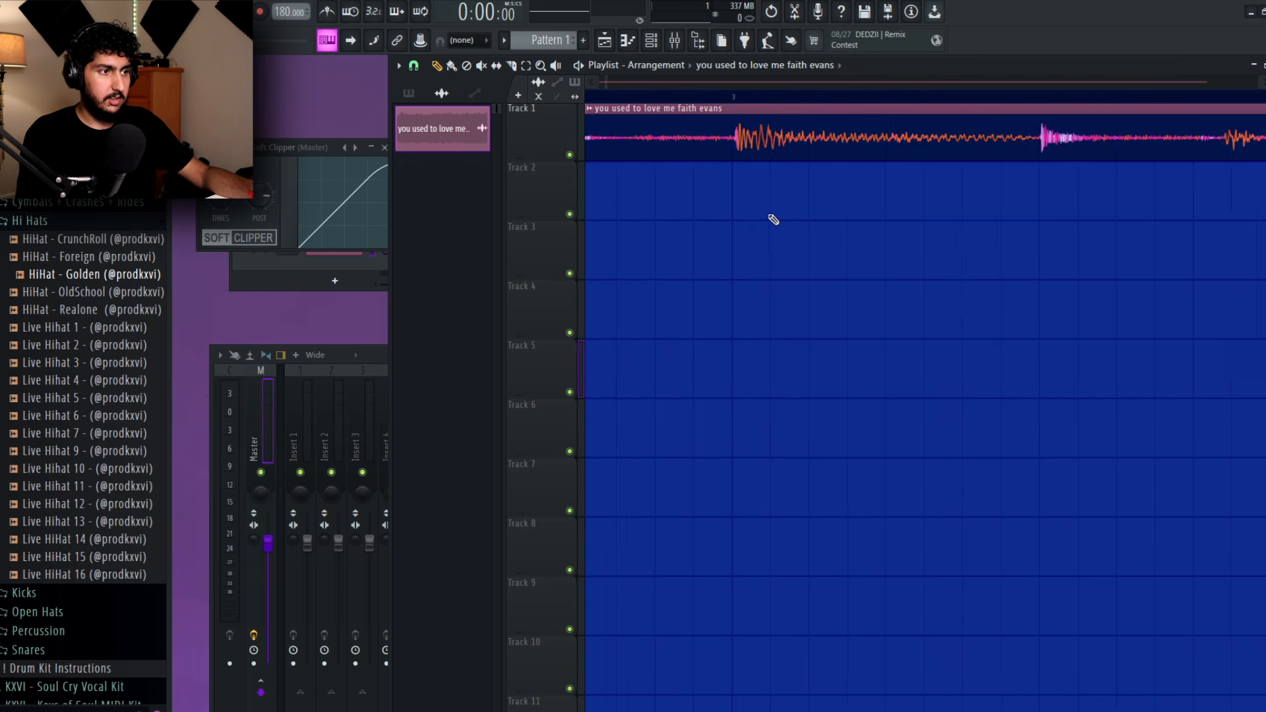
{"action": "scroll", "coordinate": [845, 210], "scroll_direction": "down", "scroll_amount": 5}
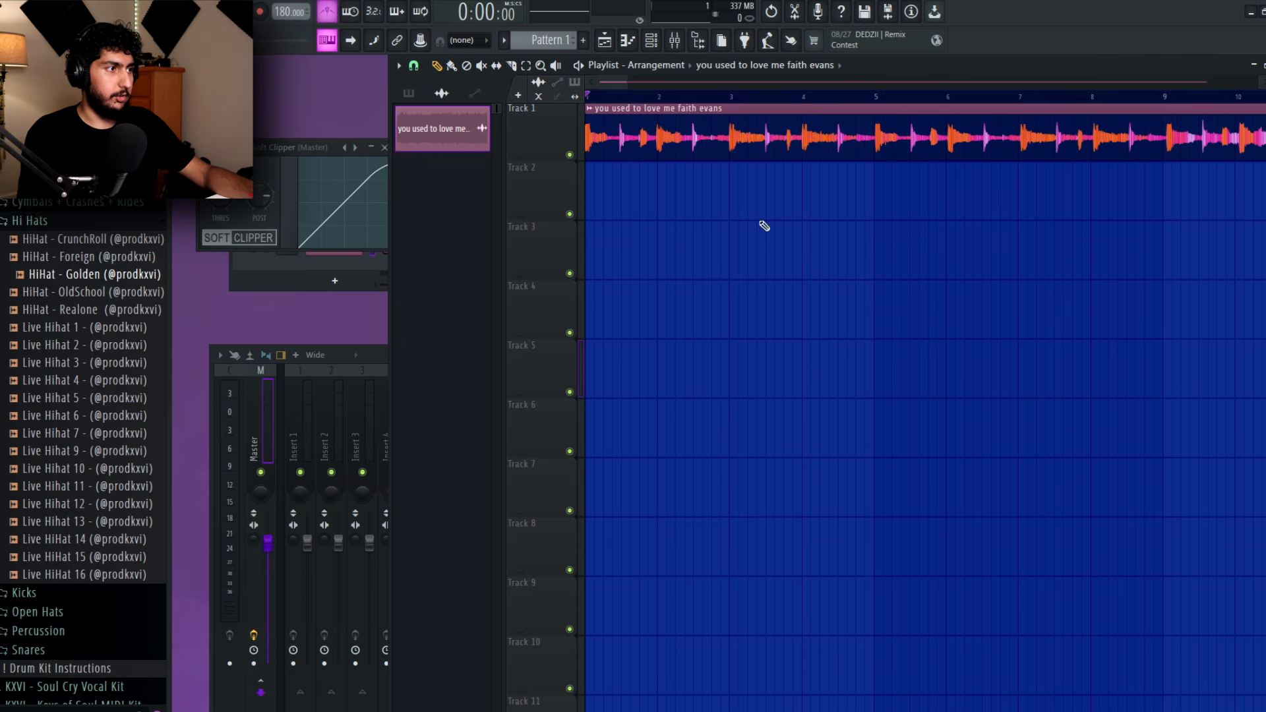
{"action": "key", "text": "space"}
{"action": "scroll", "coordinate": [726, 201], "scroll_direction": "up", "scroll_amount": 6}
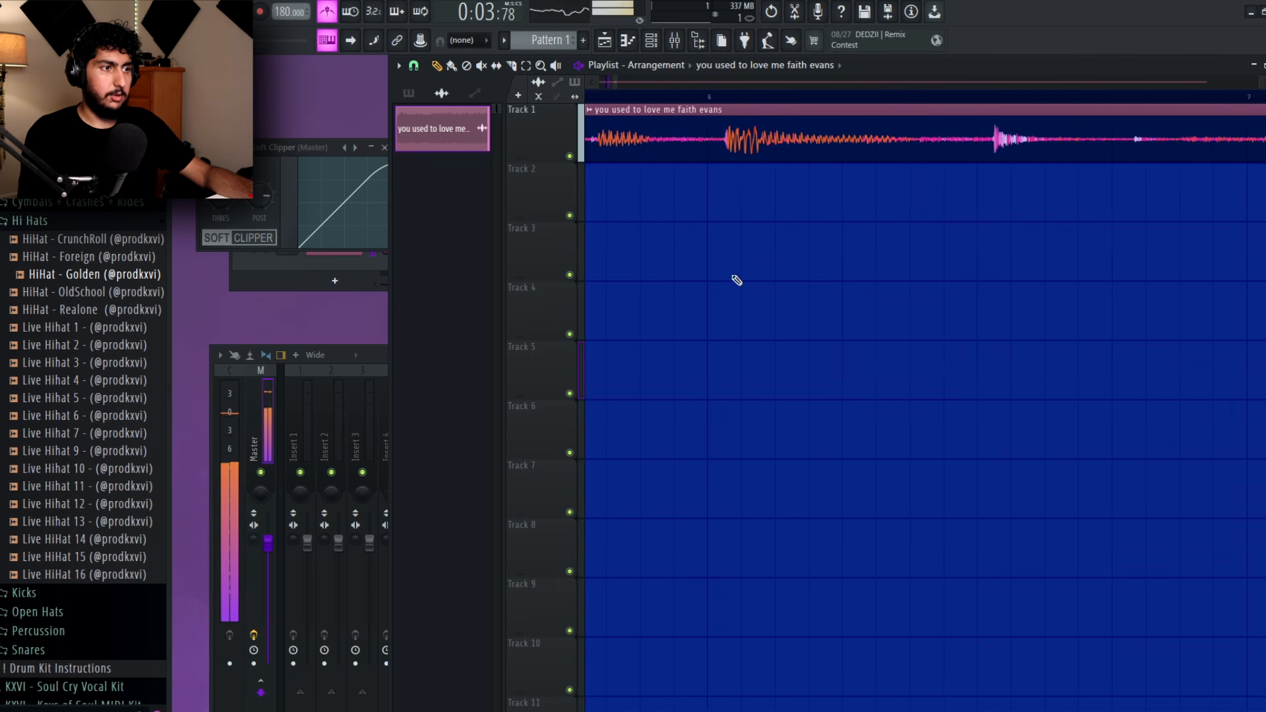
{"action": "left_click_drag", "start_coordinate": [888, 247], "coordinate": [567, 224]}
{"action": "scroll", "coordinate": [998, 256], "scroll_direction": "down", "scroll_amount": 4}
{"action": "left_click_drag", "start_coordinate": [992, 264], "coordinate": [587, 315]}
{"action": "scroll", "coordinate": [1004, 277], "scroll_direction": "up", "scroll_amount": 3}
{"action": "key", "text": "space"}
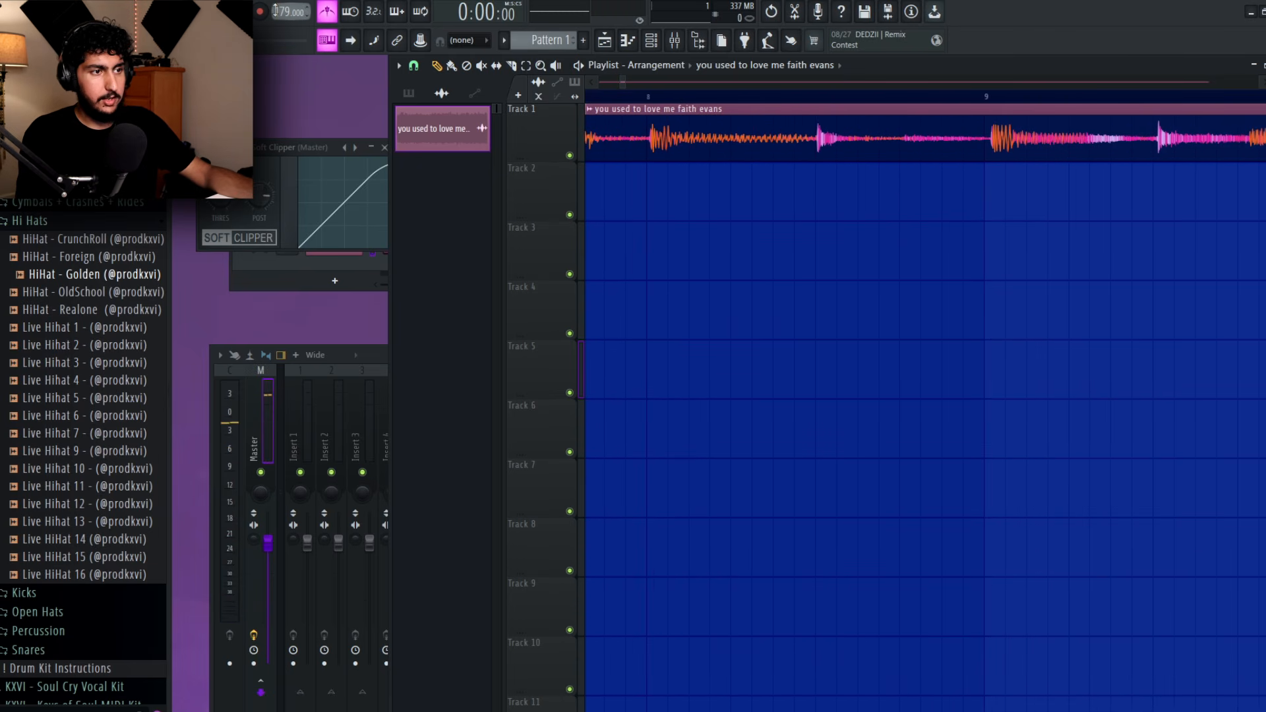
- Set the project tempo to 178 BPM after checking the sample's beats against the bar lines, and play the sample from the start
{"action": "scroll", "coordinate": [863, 261], "scroll_direction": "down", "scroll_amount": 2}
{"action": "scroll", "coordinate": [869, 260], "scroll_direction": "down", "scroll_amount": 4}
{"action": "left_click_drag", "start_coordinate": [869, 261], "coordinate": [963, 249]}
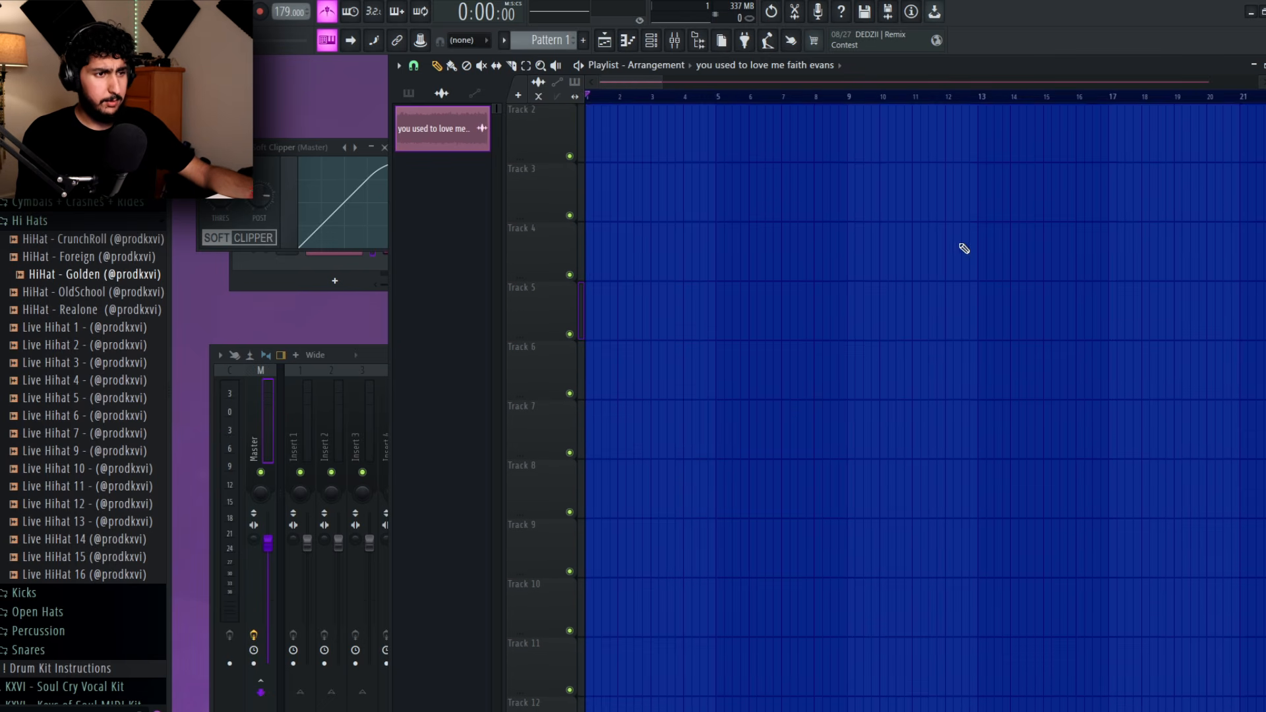
{"action": "scroll", "coordinate": [864, 277], "scroll_direction": "up", "scroll_amount": 1}
{"action": "left_click_drag", "start_coordinate": [864, 277], "coordinate": [996, 245]}
{"action": "scroll", "coordinate": [633, 198], "scroll_direction": "up", "scroll_amount": 3}
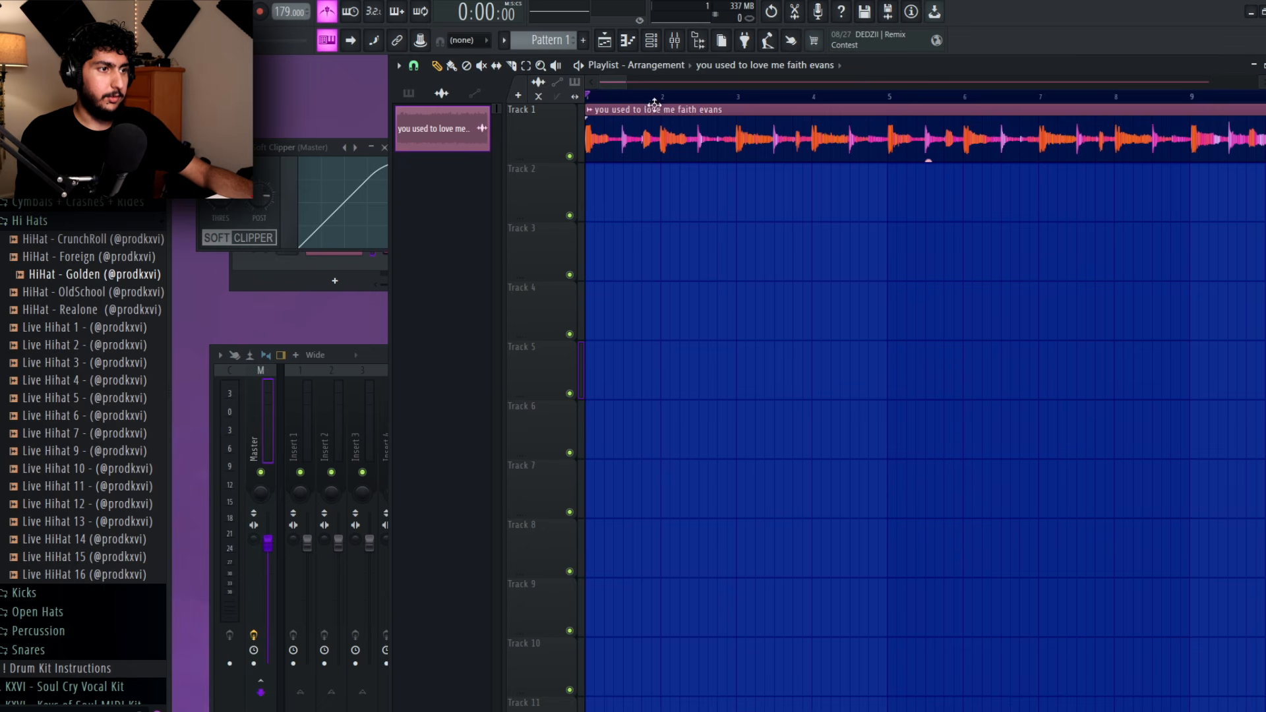
{"action": "scroll", "coordinate": [284, 9], "scroll_direction": "down", "scroll_amount": 1}
{"action": "key", "text": "space"}
- Compare the sample's beats with the bar lines from bar 5 onward during playback, and stop playback when done
{"action": "scroll", "coordinate": [955, 179], "scroll_direction": "up", "scroll_amount": 3}
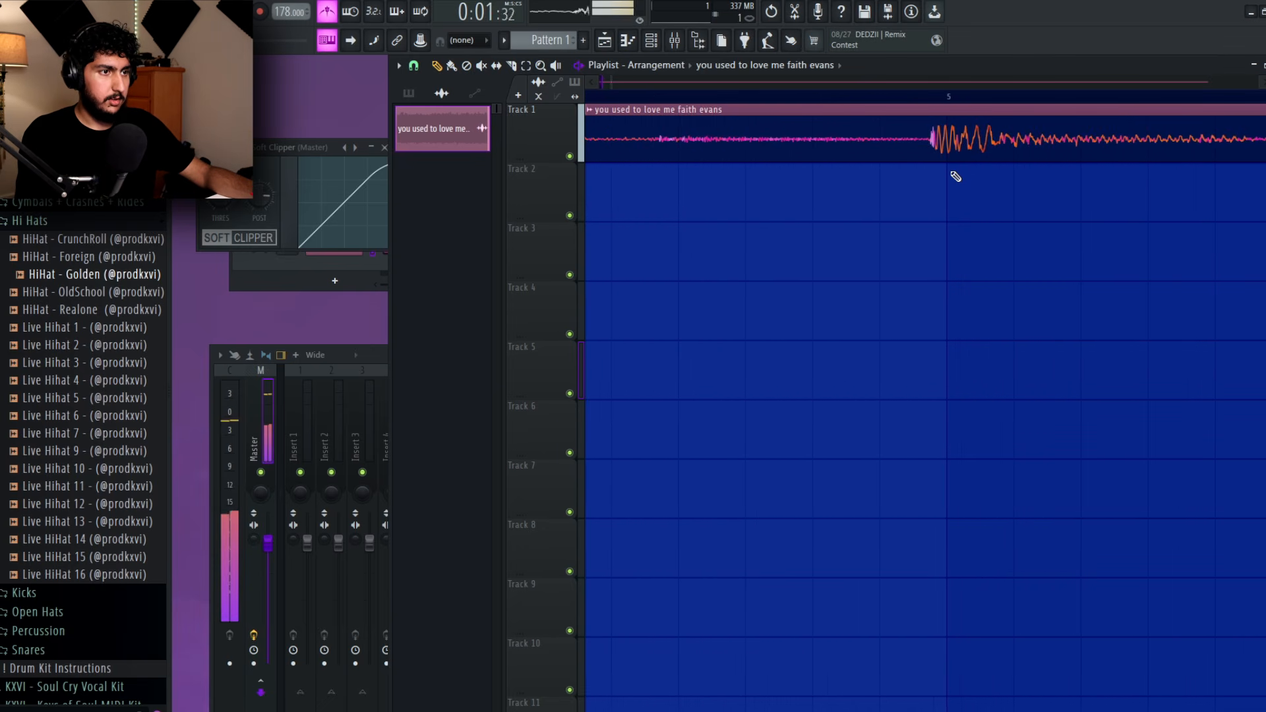
{"action": "scroll", "coordinate": [946, 116], "scroll_direction": "up", "scroll_amount": 2}
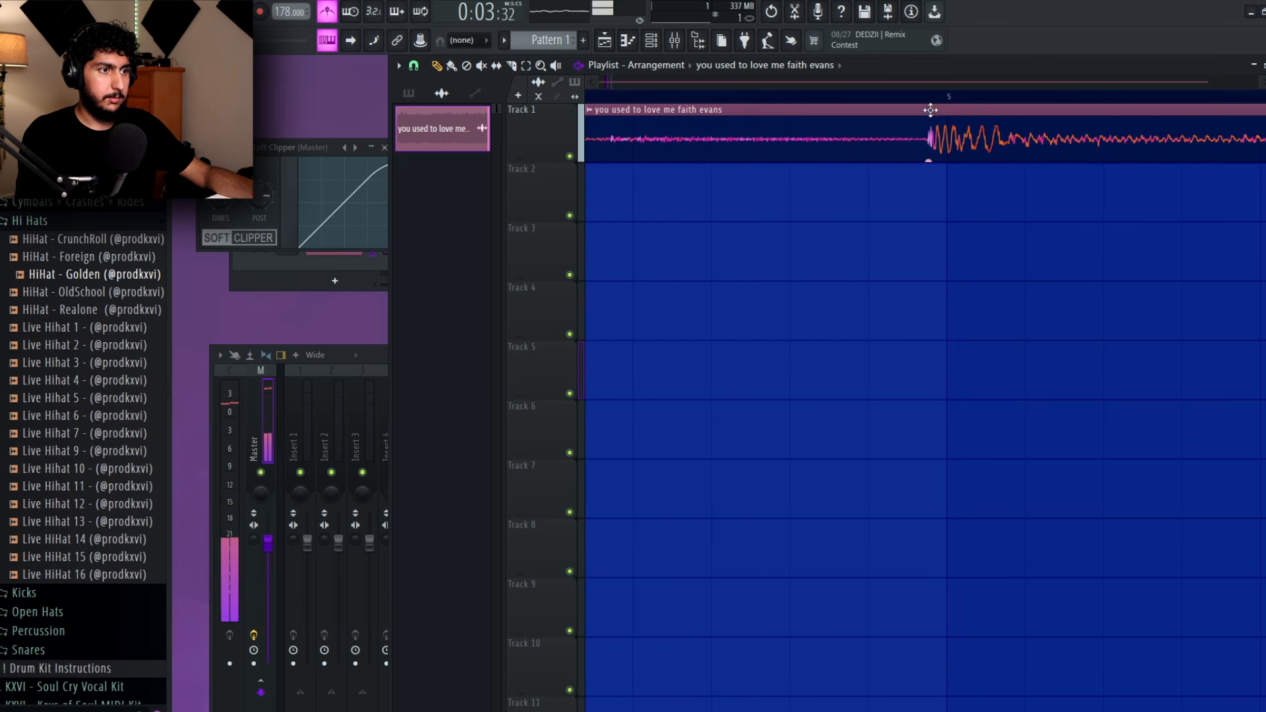
{"action": "left_click_drag", "start_coordinate": [928, 218], "coordinate": [815, 221]}
{"action": "scroll", "coordinate": [890, 198], "scroll_direction": "down", "scroll_amount": 5}
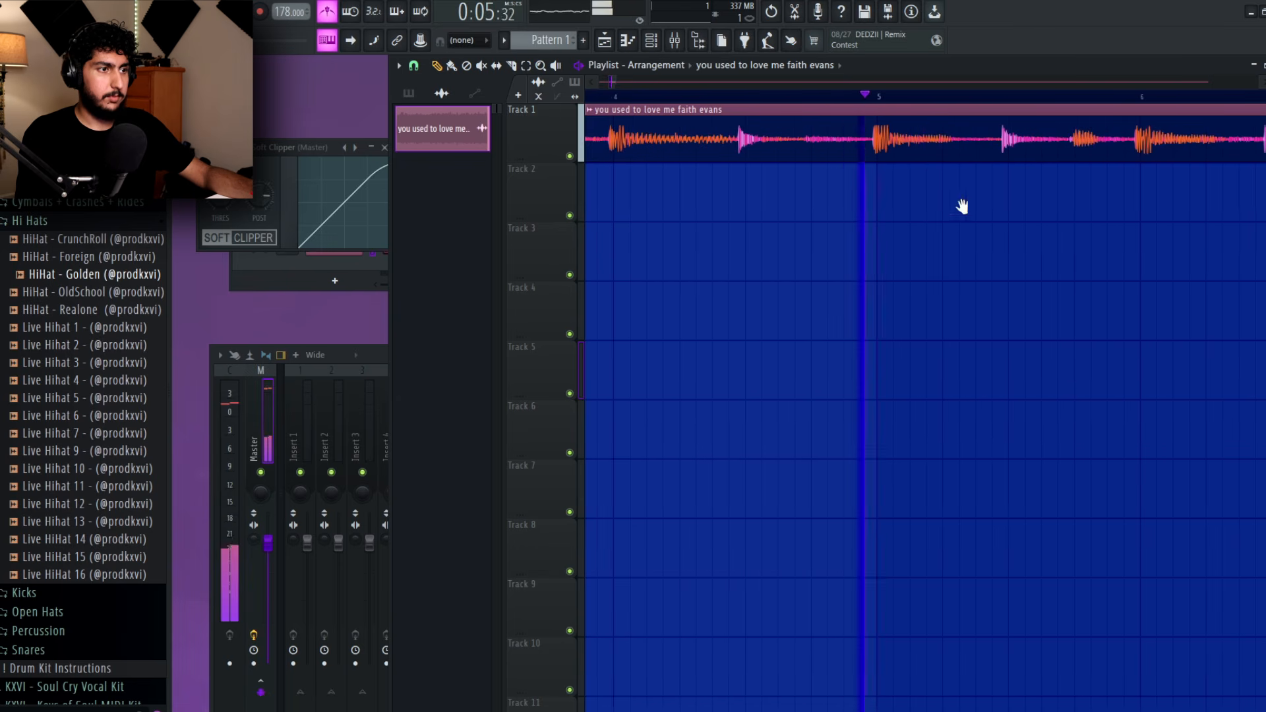
{"action": "left_click_drag", "start_coordinate": [961, 206], "coordinate": [873, 198]}
{"action": "scroll", "coordinate": [969, 188], "scroll_direction": "down", "scroll_amount": 3}
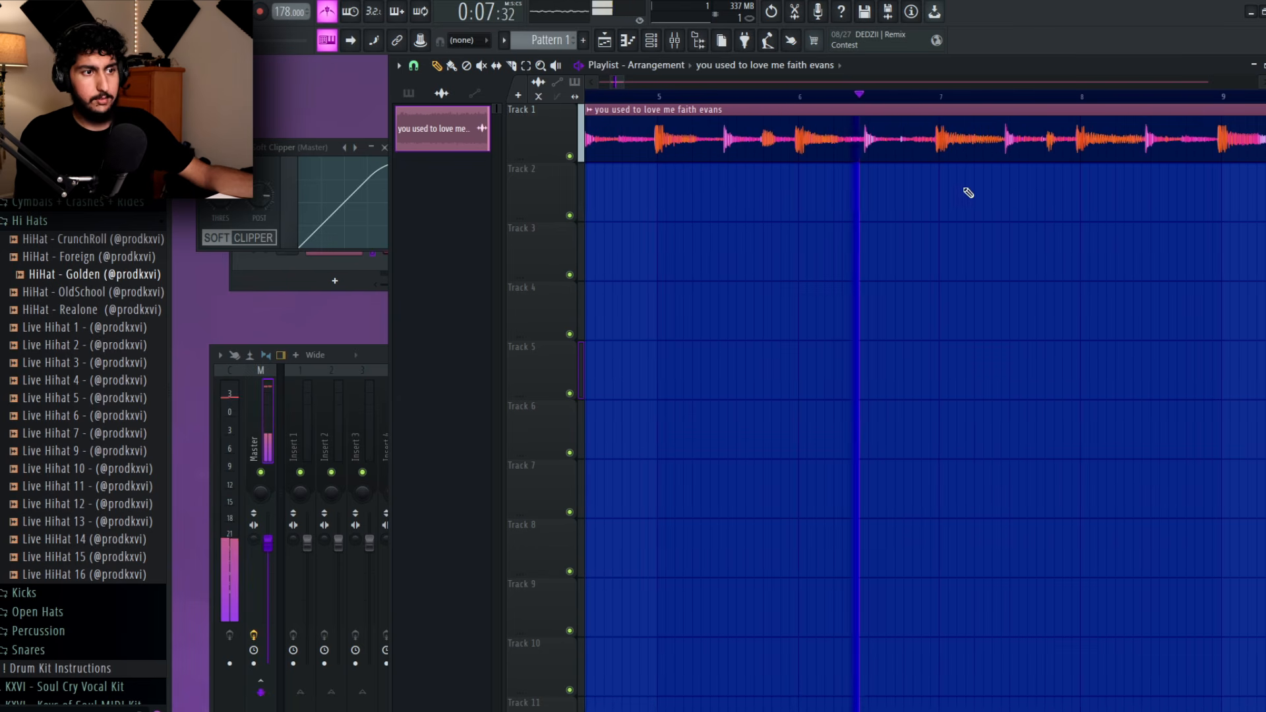
{"action": "key", "text": "space"}
- Examine how the beat at bar 9 sits against its bar line and how the following bars line up
{"action": "scroll", "coordinate": [817, 158], "scroll_direction": "up", "scroll_amount": 5}
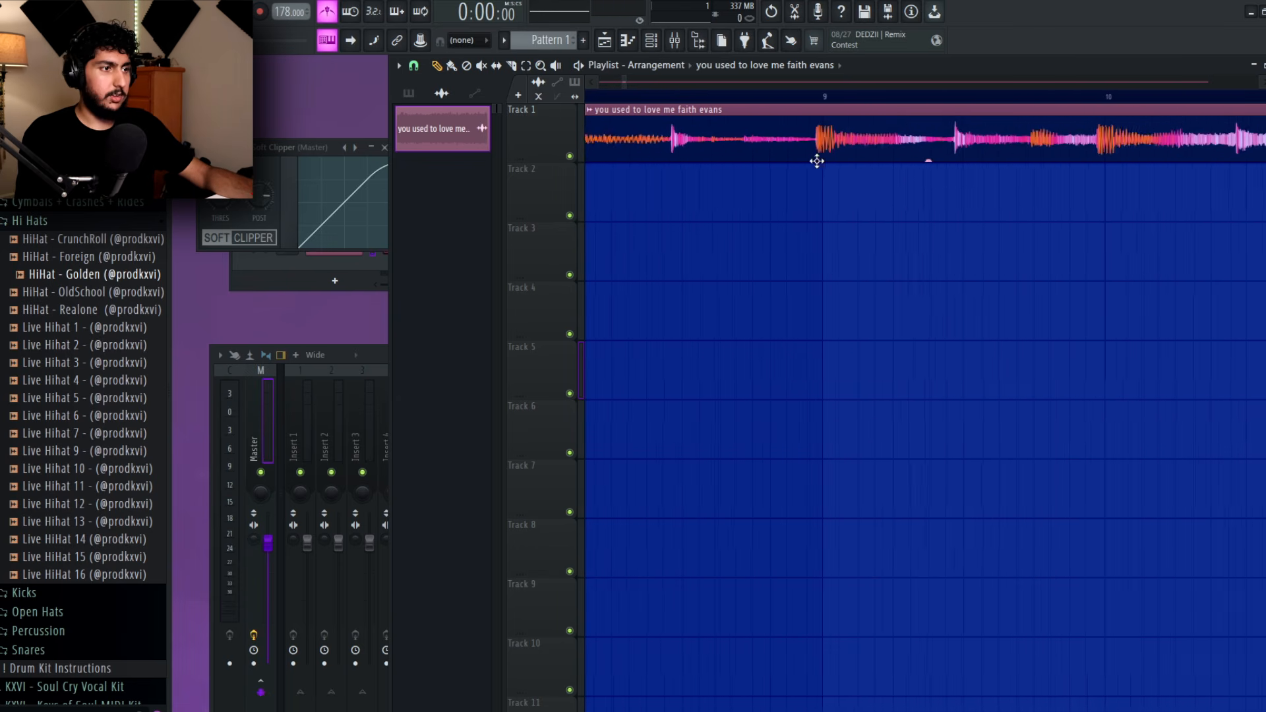
{"action": "scroll", "coordinate": [834, 163], "scroll_direction": "down", "scroll_amount": 6}
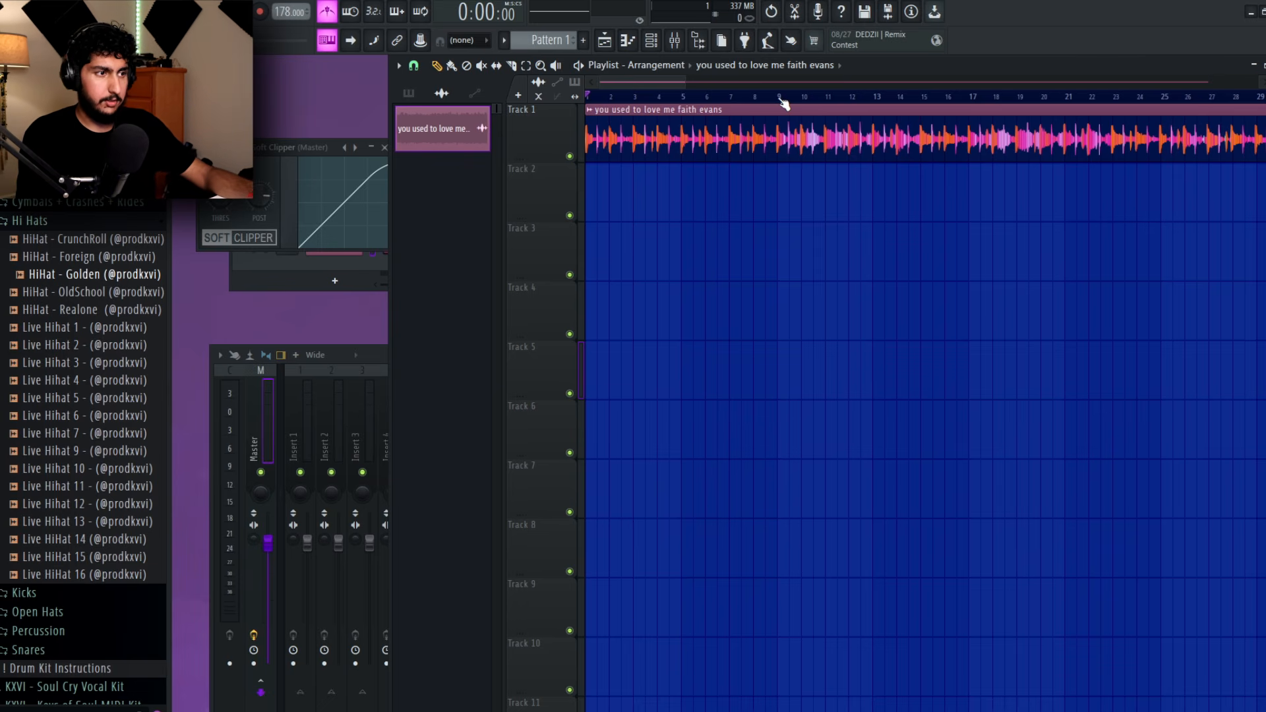
{"action": "scroll", "coordinate": [784, 103], "scroll_direction": "up", "scroll_amount": 6}
{"action": "left_click_drag", "start_coordinate": [906, 157], "coordinate": [907, 242]}
{"action": "scroll", "coordinate": [907, 244], "scroll_direction": "down", "scroll_amount": 2}
{"action": "scroll", "coordinate": [950, 210], "scroll_direction": "down", "scroll_amount": 3}
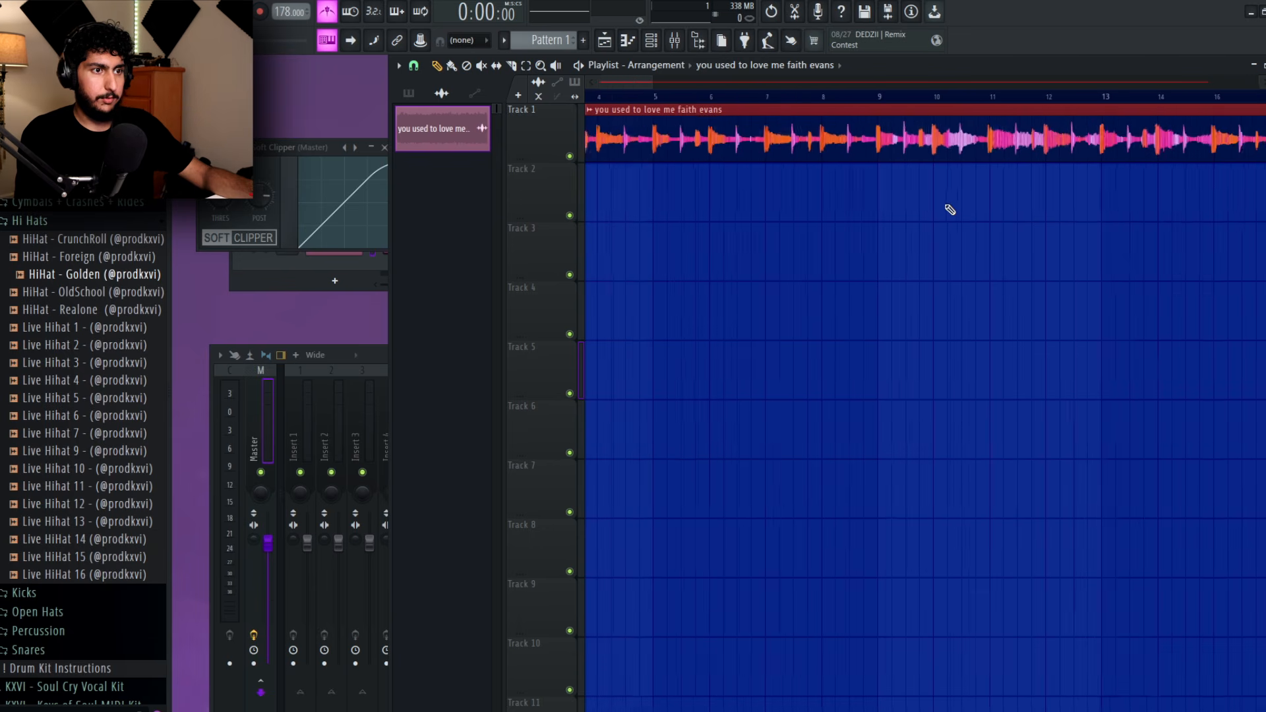
{"action": "scroll", "coordinate": [1057, 234], "scroll_direction": "down", "scroll_amount": 3}
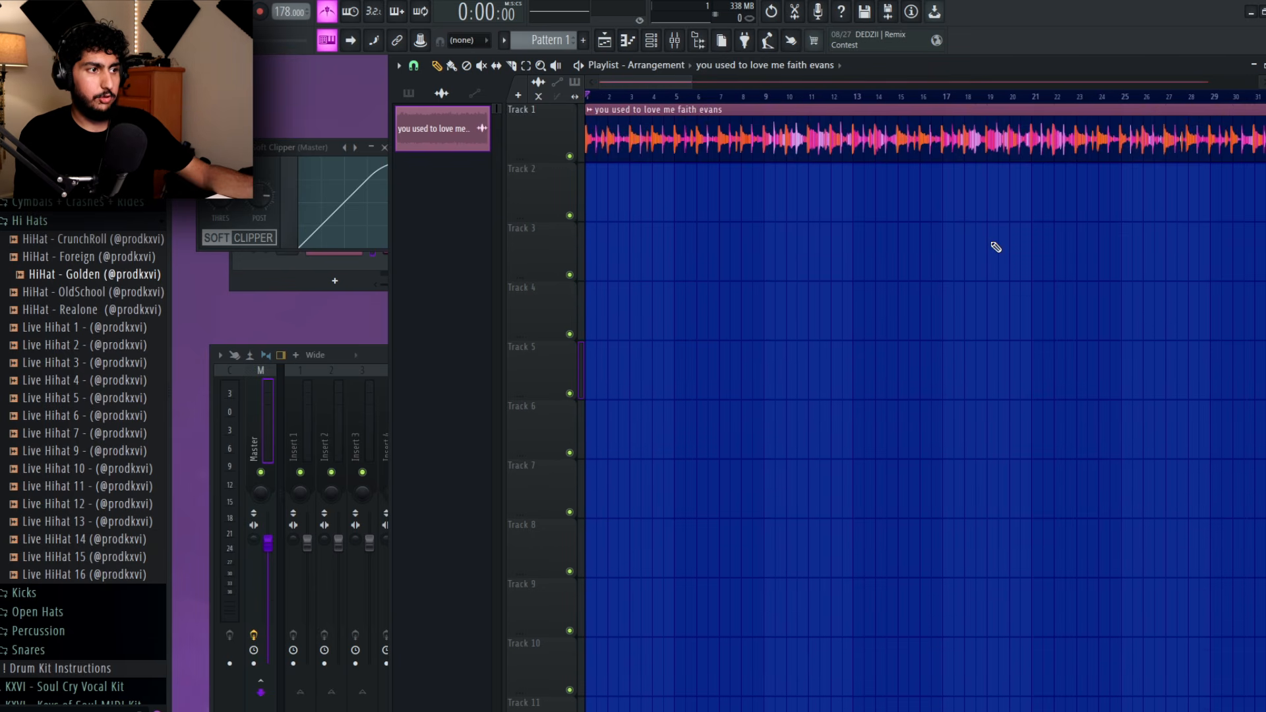
- With the metronome off, audition the sample from several positions in its first 45 bars, then stop playback
{"action": "scroll", "coordinate": [969, 230], "scroll_direction": "down", "scroll_amount": 2}
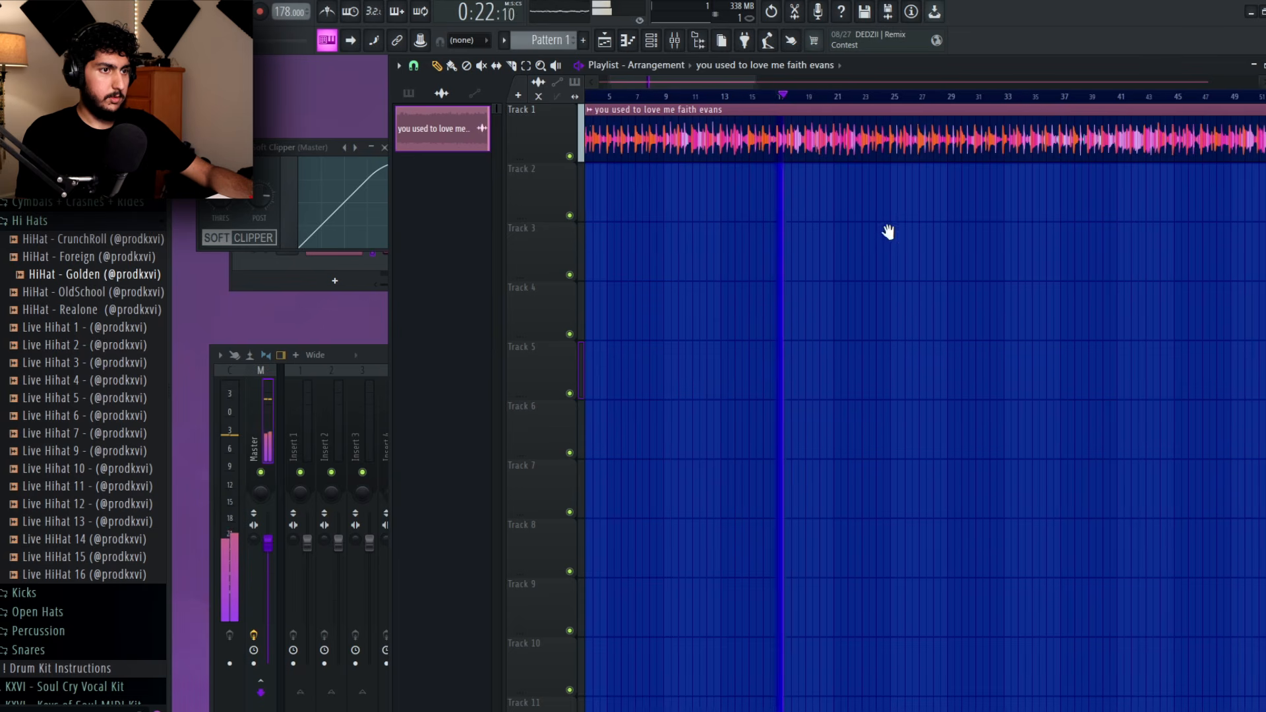
{"action": "scroll", "coordinate": [891, 229], "scroll_direction": "down", "scroll_amount": 1}
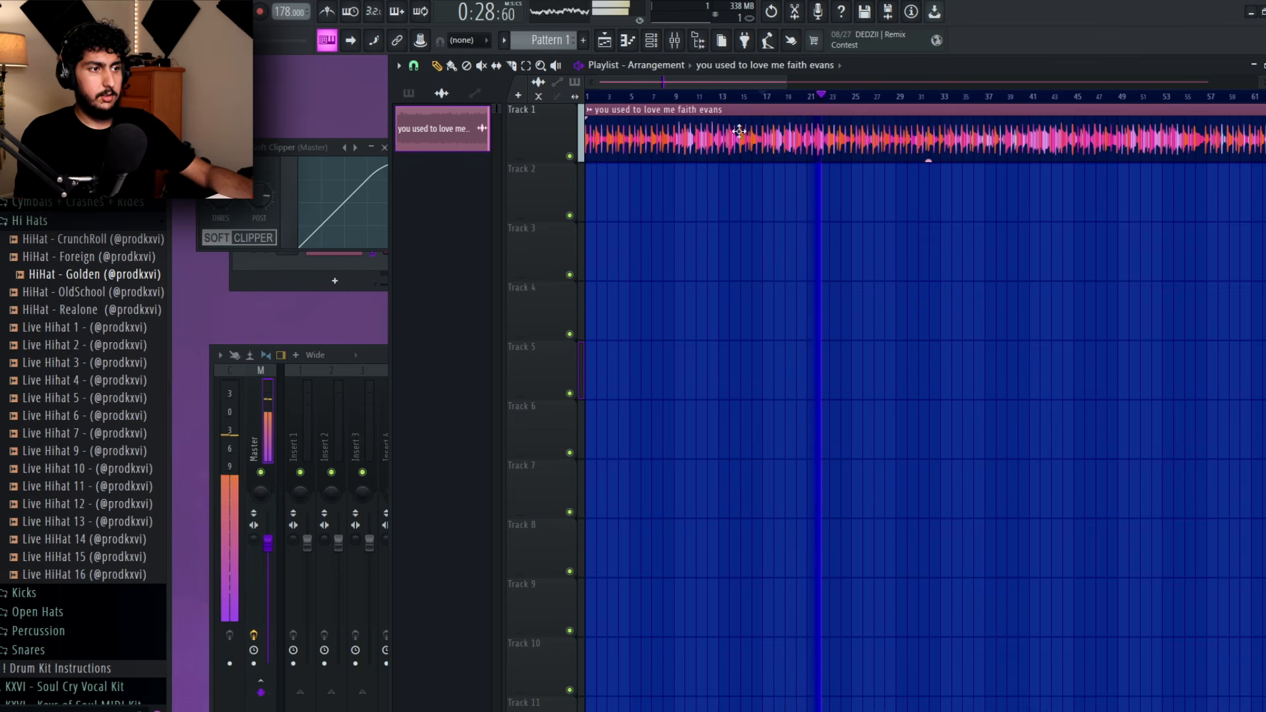
{"action": "scroll", "coordinate": [959, 217], "scroll_direction": "down", "scroll_amount": 2}
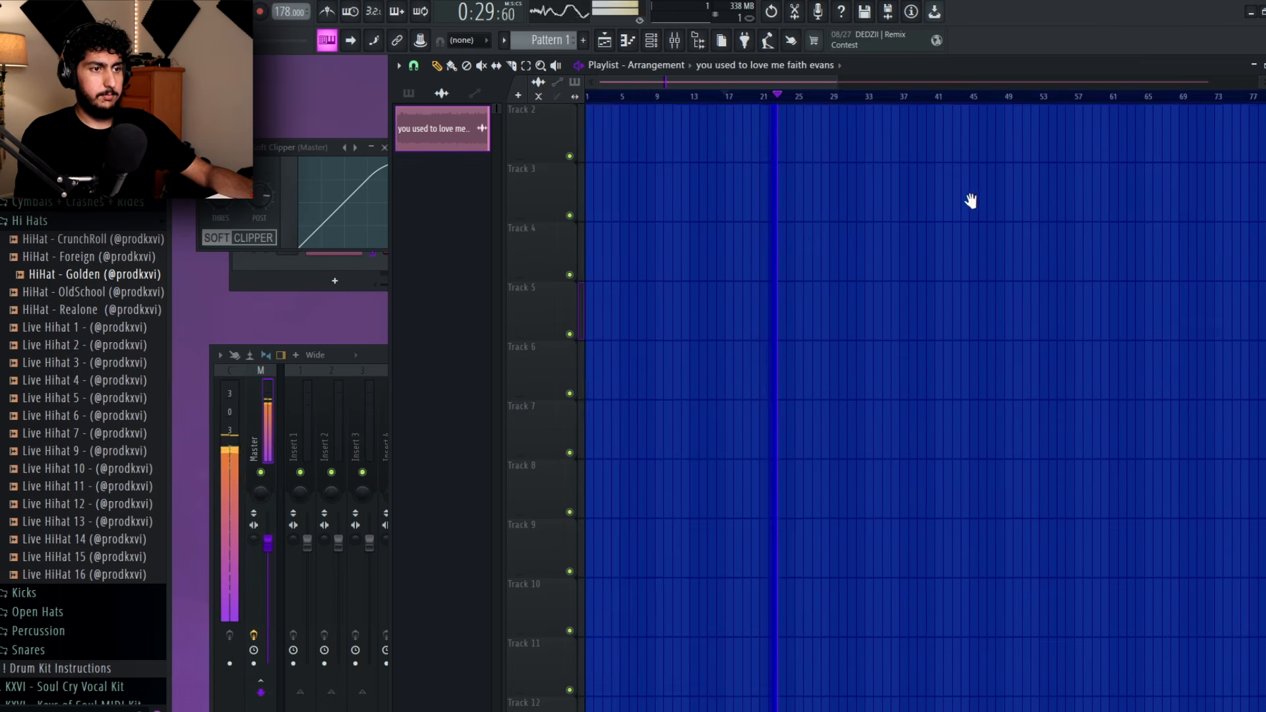
{"action": "left_click", "coordinate": [812, 98]}
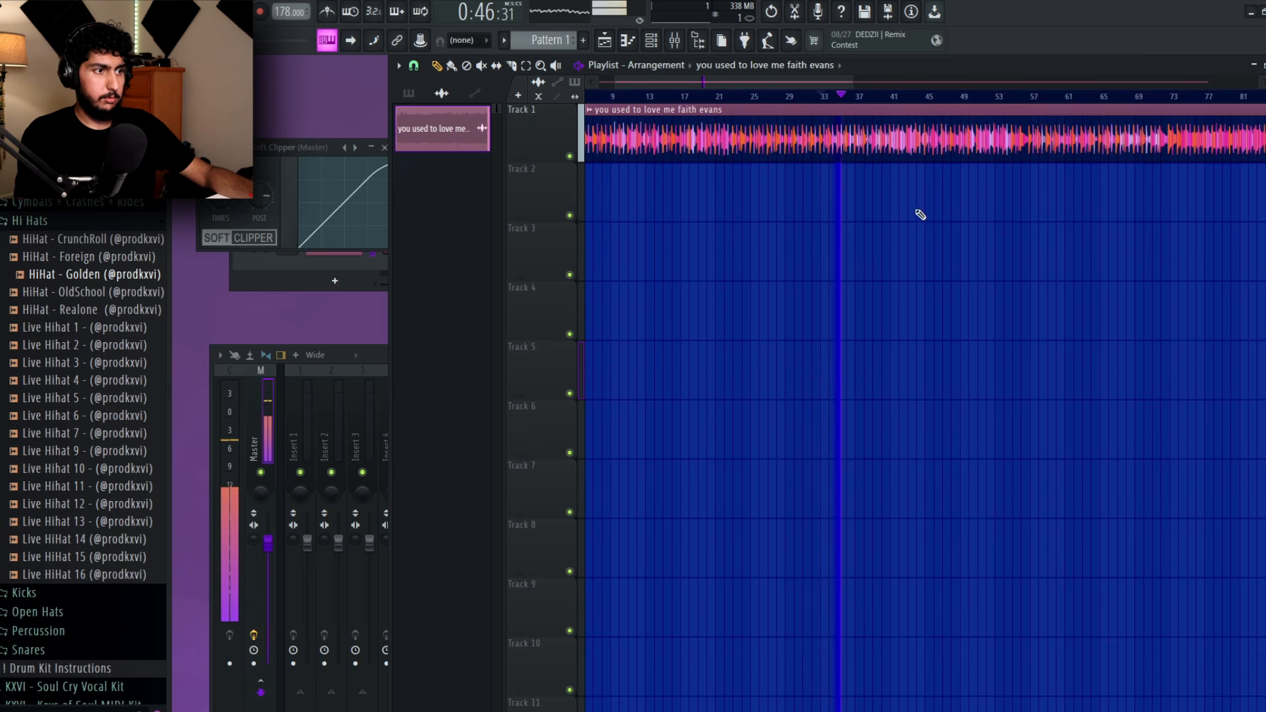
{"action": "scroll", "coordinate": [876, 205], "scroll_direction": "up", "scroll_amount": 1}
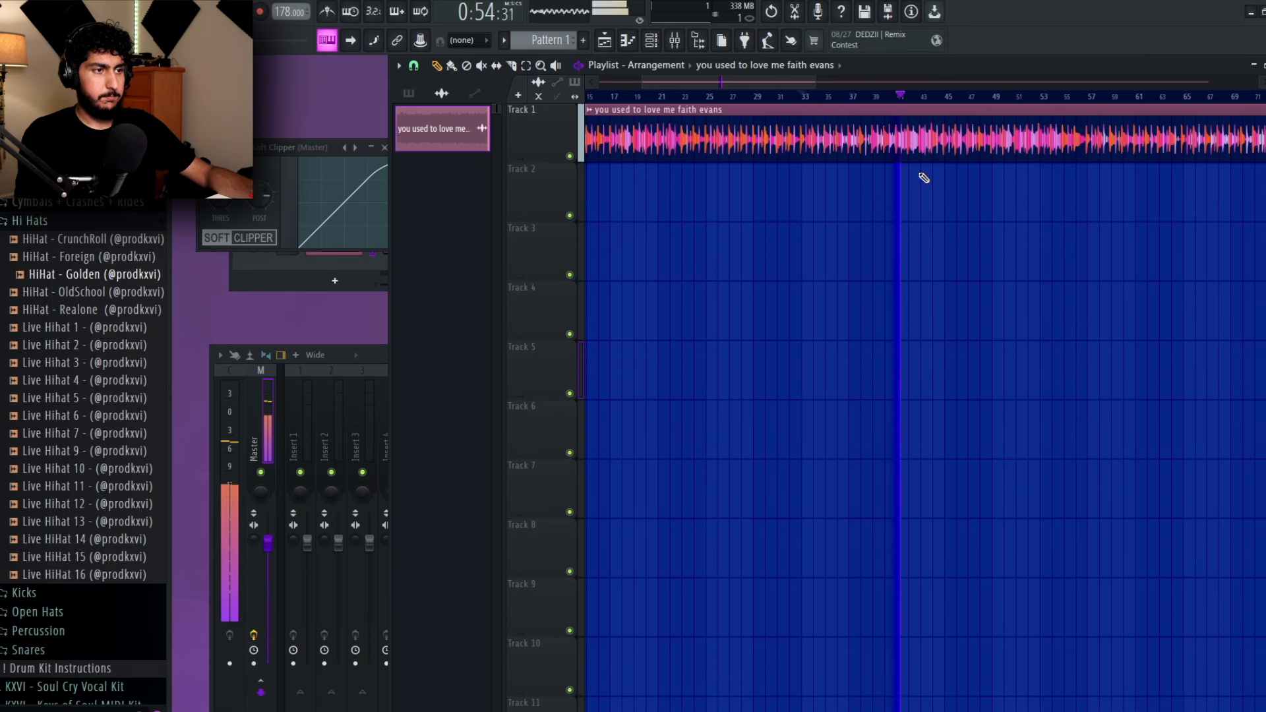
{"action": "left_click", "coordinate": [725, 97]}
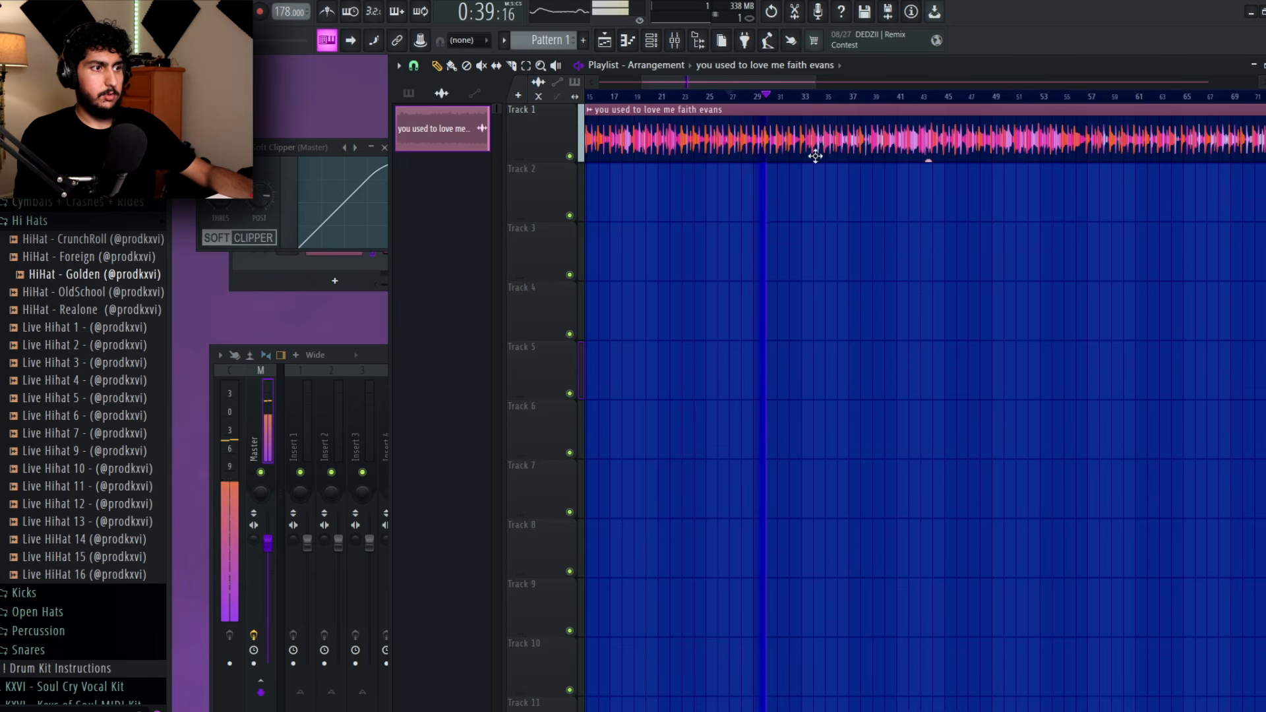
{"action": "key", "text": "space"}
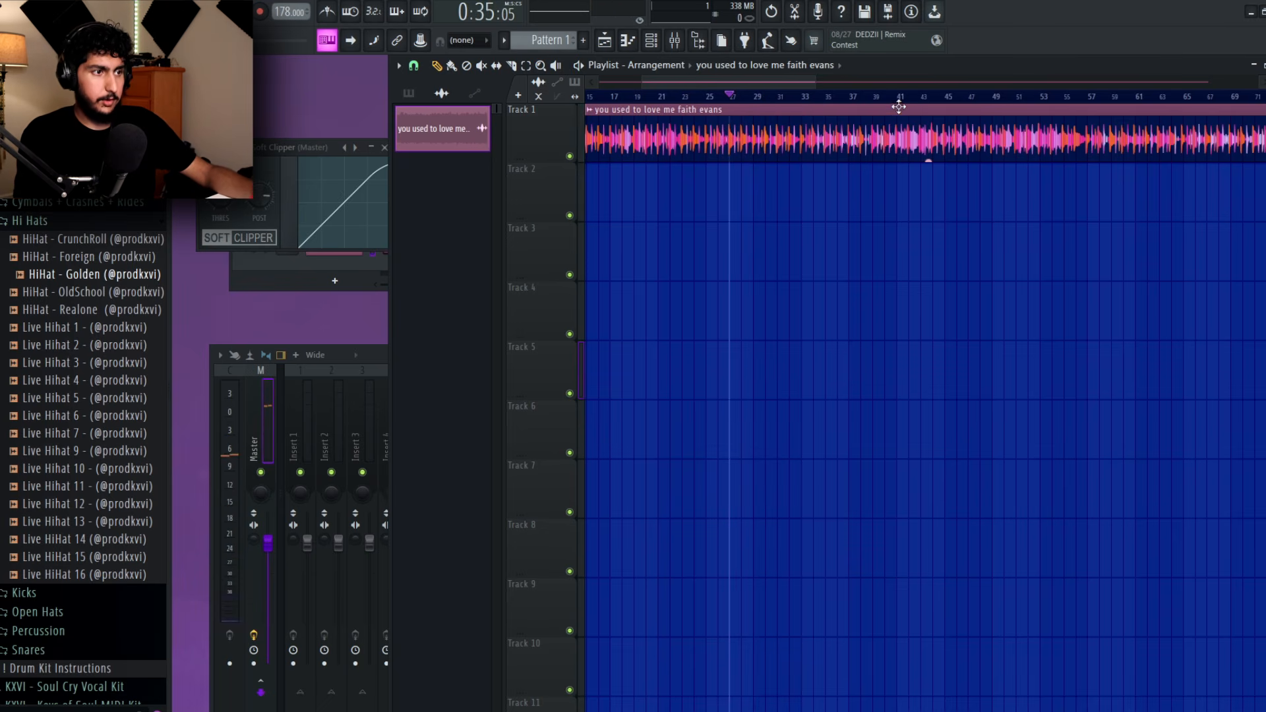
- Resume playback farther into the sample and listen for a usable section, following the beats against the grid around bars 65 to 77
{"action": "left_click", "coordinate": [899, 107]}
{"action": "scroll", "coordinate": [910, 221], "scroll_direction": "down", "scroll_amount": 3}
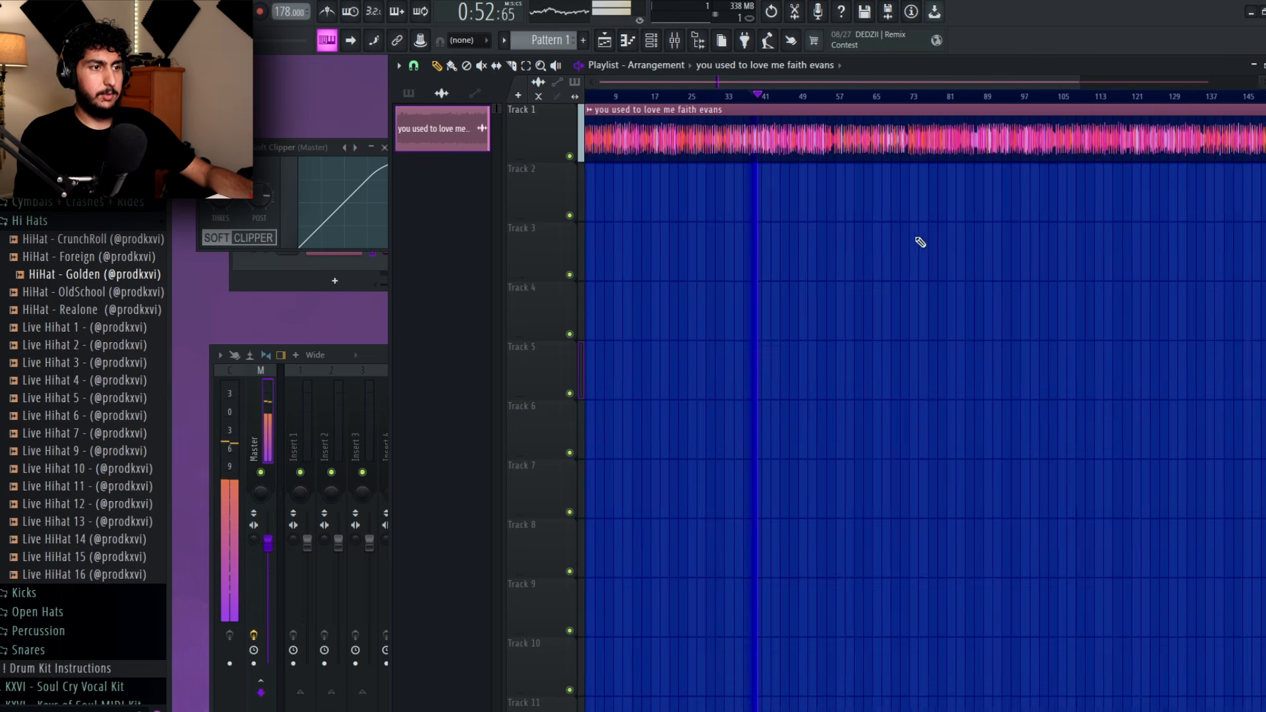
{"action": "scroll", "coordinate": [949, 234], "scroll_direction": "up", "scroll_amount": 3}
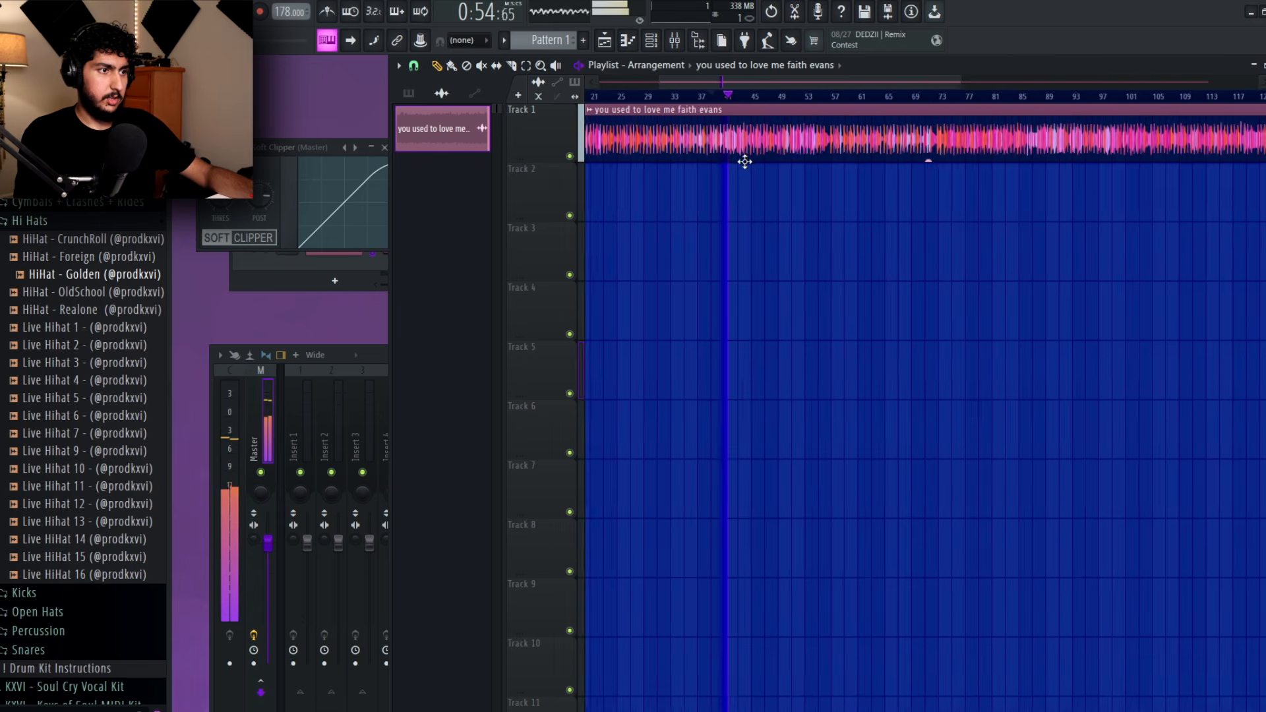
{"action": "scroll", "coordinate": [1056, 226], "scroll_direction": "up", "scroll_amount": 5}
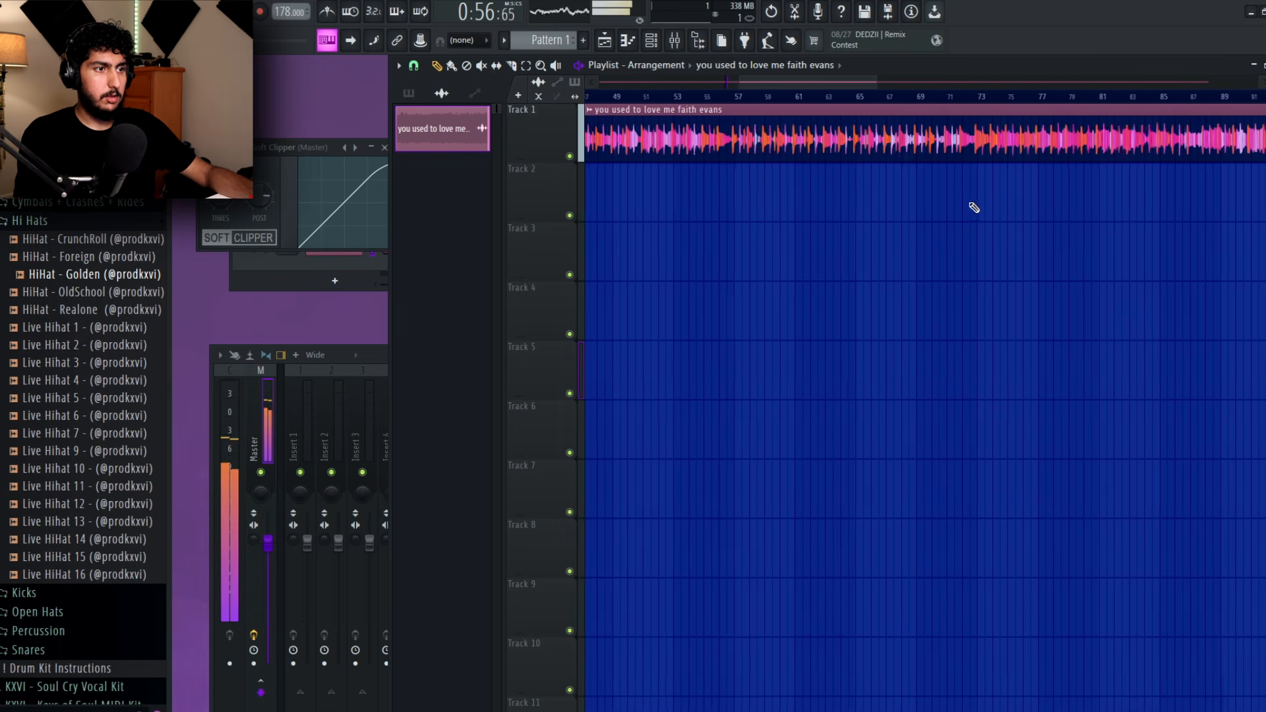
{"action": "scroll", "coordinate": [984, 218], "scroll_direction": "down", "scroll_amount": 3}
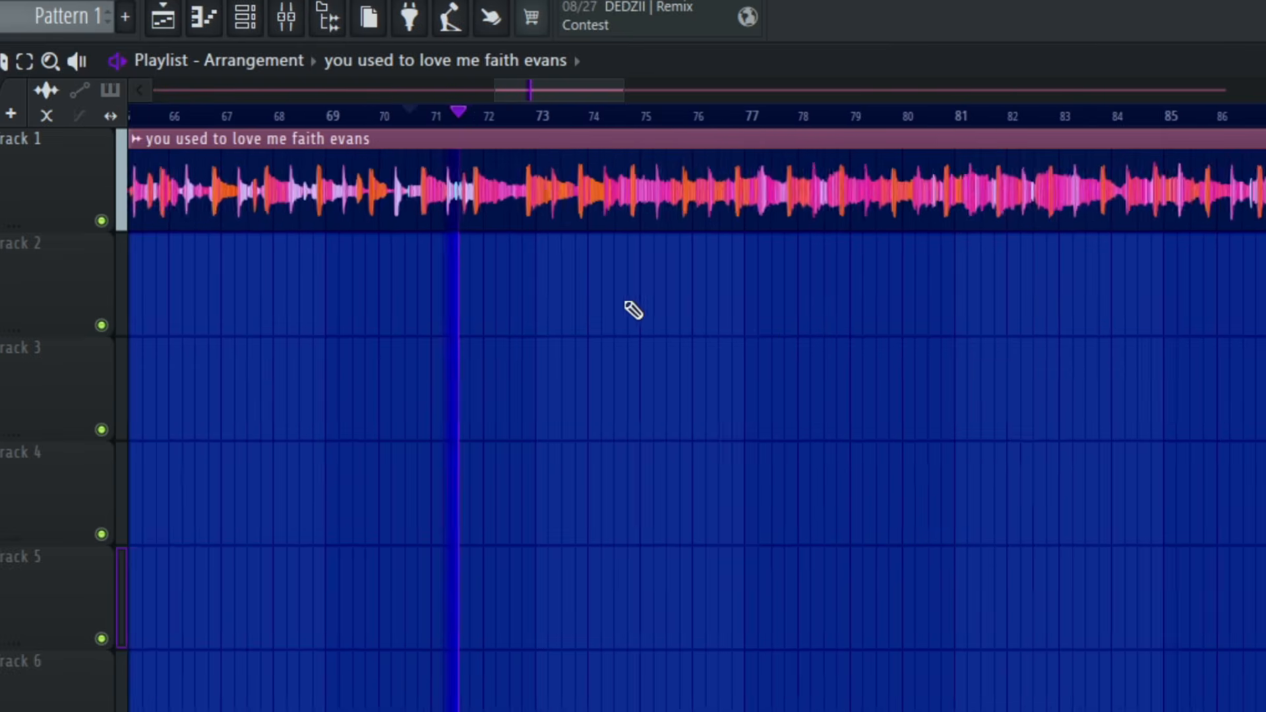
{"action": "scroll", "coordinate": [726, 380], "scroll_direction": "down", "scroll_amount": 2}
{"action": "scroll", "coordinate": [698, 325], "scroll_direction": "up", "scroll_amount": 2}
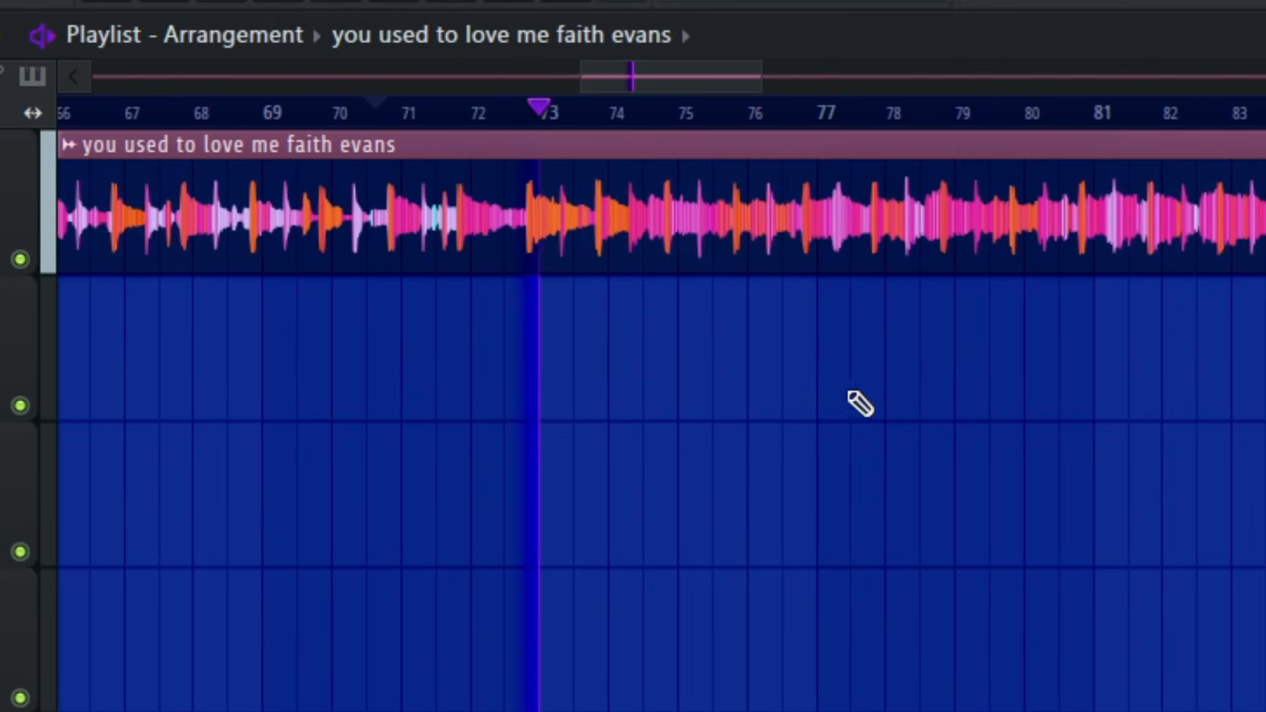
{"action": "scroll", "coordinate": [700, 307], "scroll_direction": "down", "scroll_amount": 2}
{"action": "scroll", "coordinate": [771, 369], "scroll_direction": "up", "scroll_amount": 2}
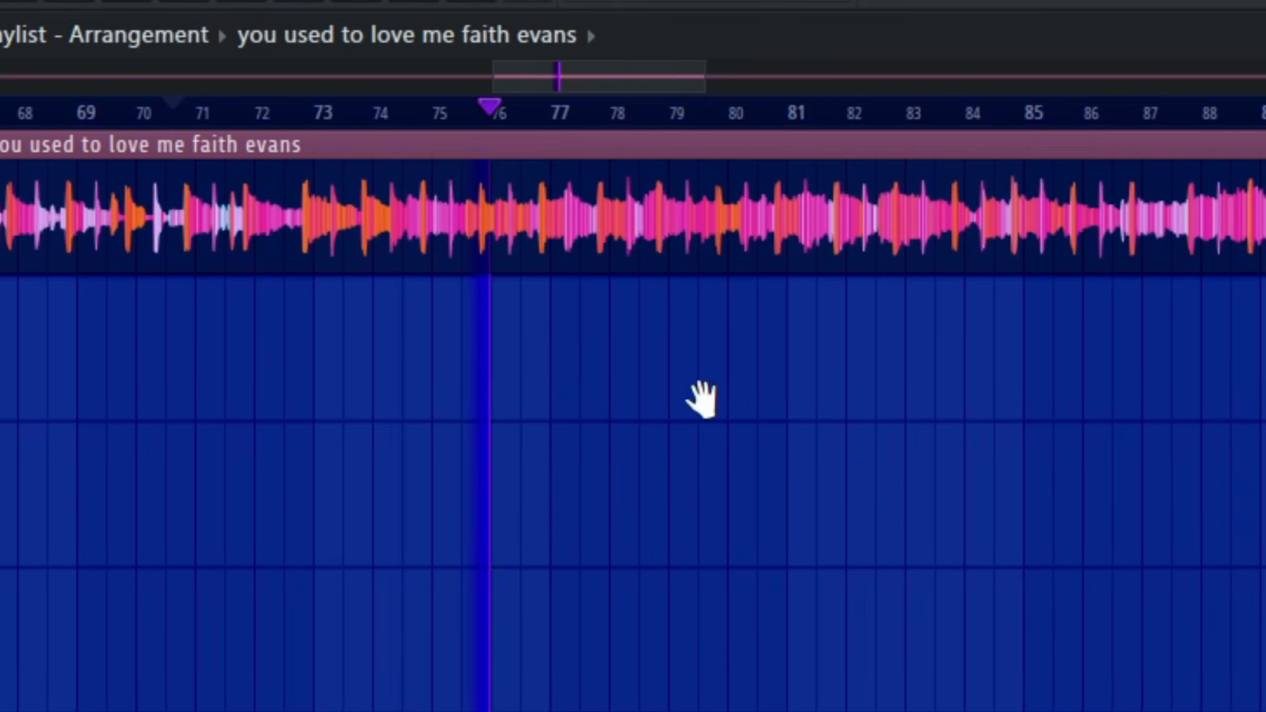
{"action": "scroll", "coordinate": [560, 422], "scroll_direction": "up", "scroll_amount": 1}
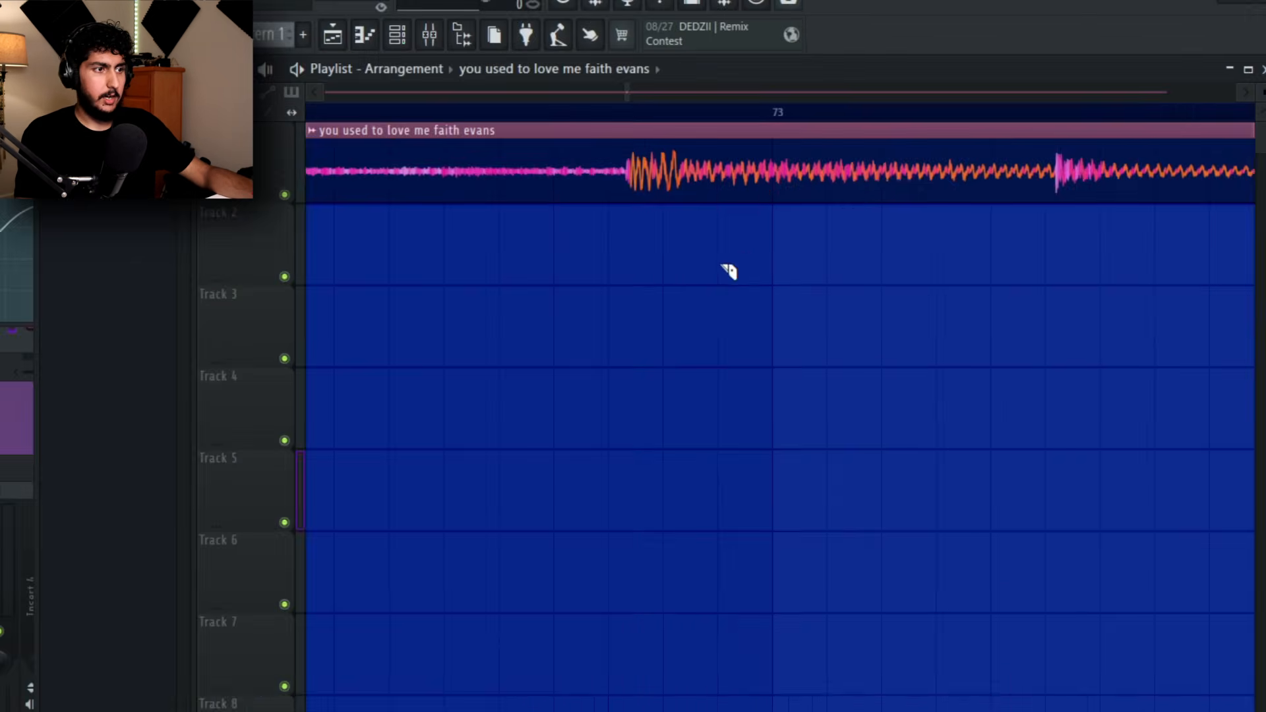
- Audition the beat just before bar 73 and slice the Track 1 sample clip right at the start of that beat
{"action": "scroll", "coordinate": [732, 263], "scroll_direction": "up", "scroll_amount": 1}
{"action": "scroll", "coordinate": [733, 251], "scroll_direction": "down", "scroll_amount": 6}
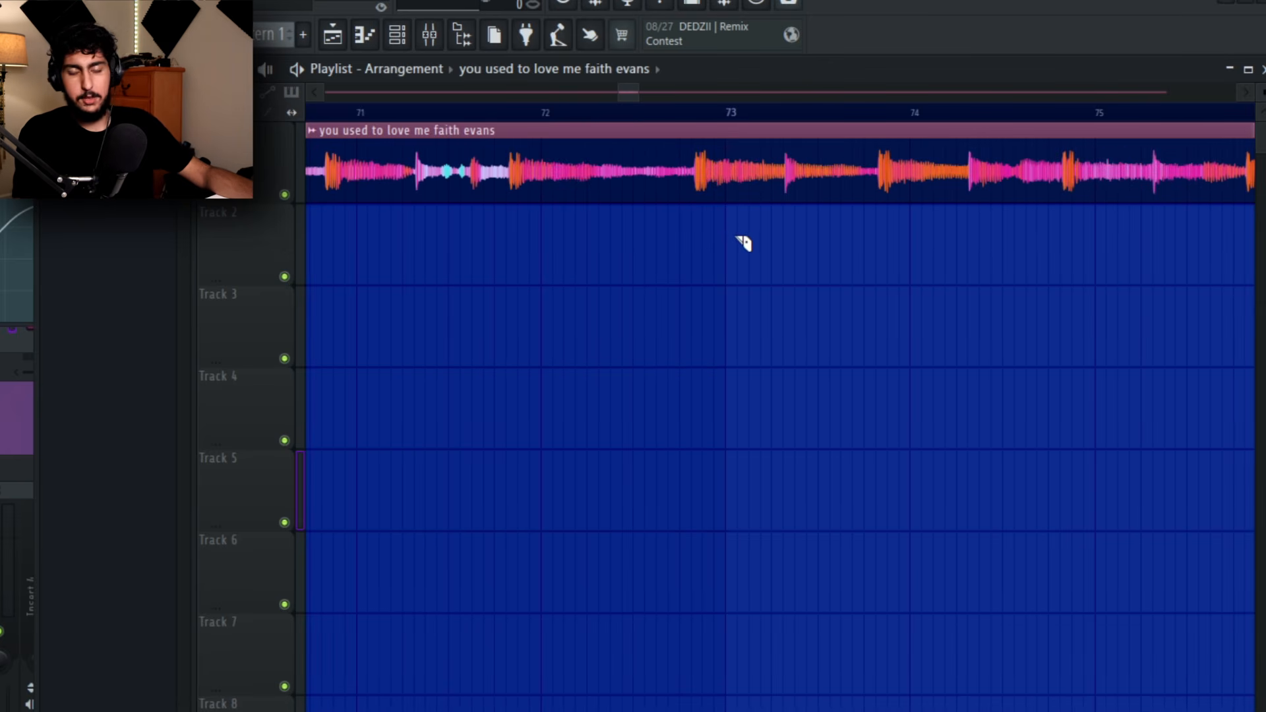
{"action": "key", "text": "ctrl+z"}
{"action": "left_click_drag", "start_coordinate": [519, 110], "coordinate": [546, 102]}
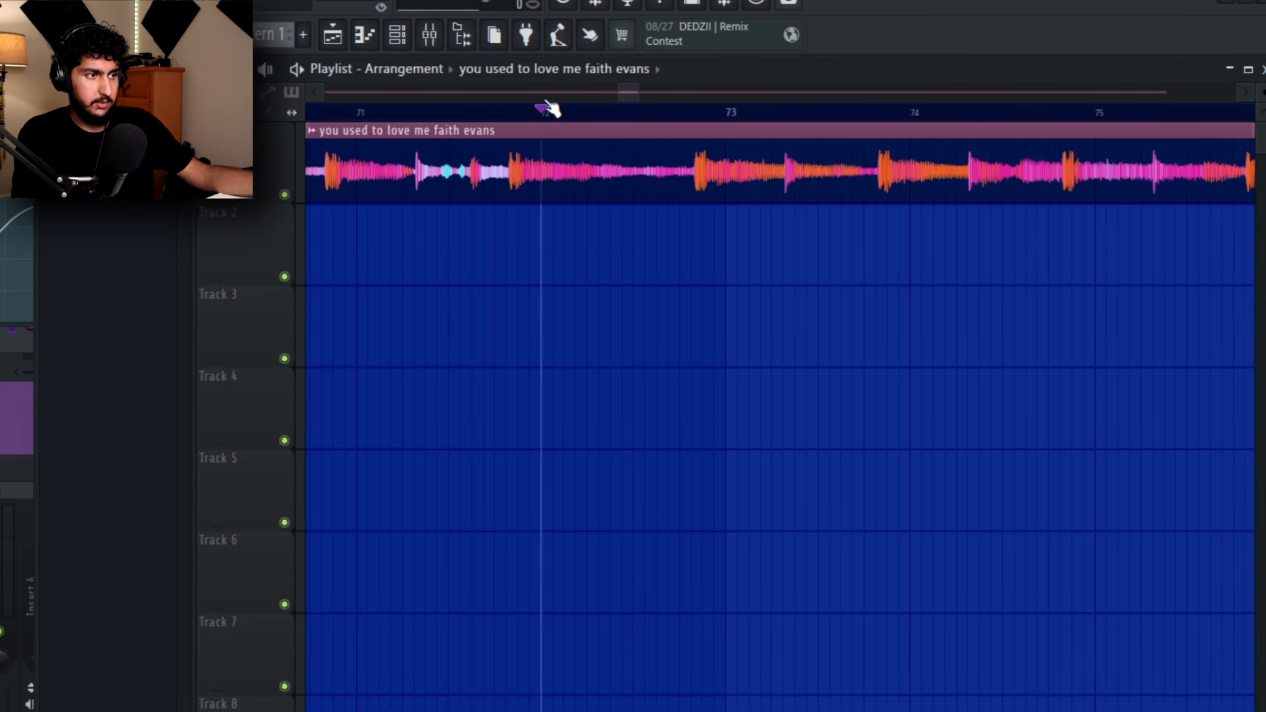
{"action": "left_click", "coordinate": [659, 109]}
{"action": "key", "text": "space"}
{"action": "scroll", "coordinate": [698, 215], "scroll_direction": "up", "scroll_amount": 8}
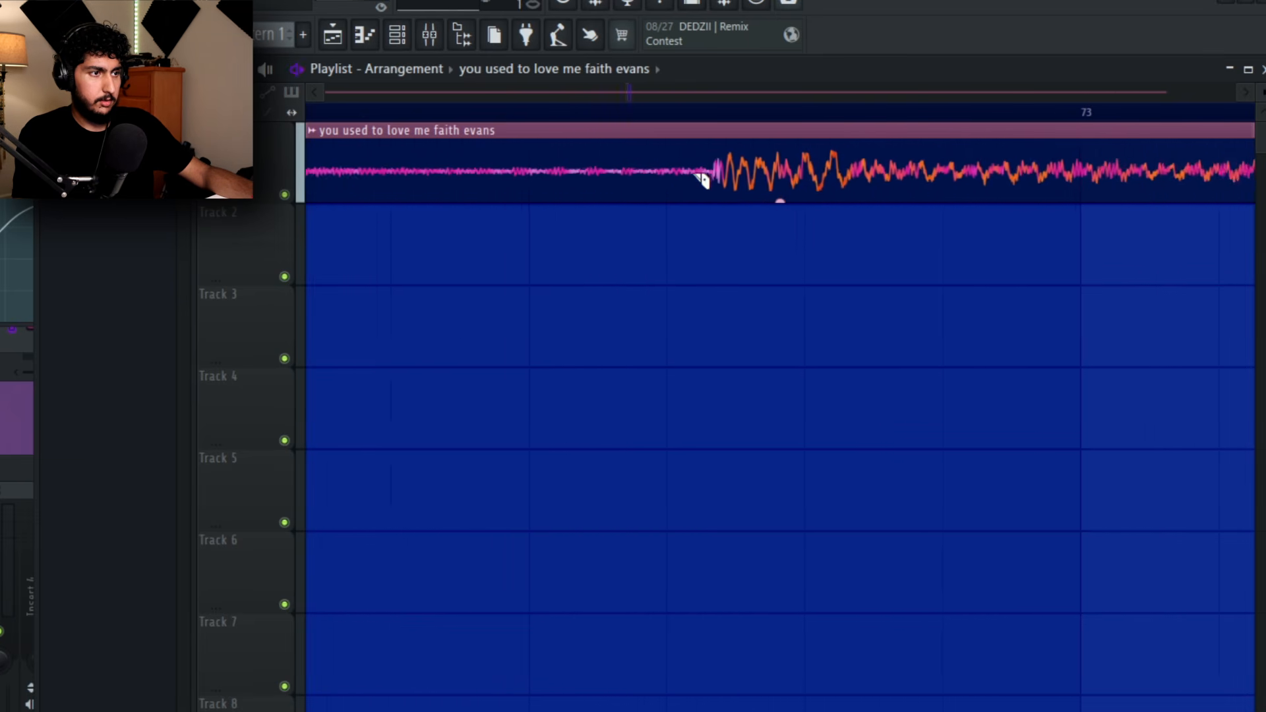
{"action": "left_click", "coordinate": [724, 196]}
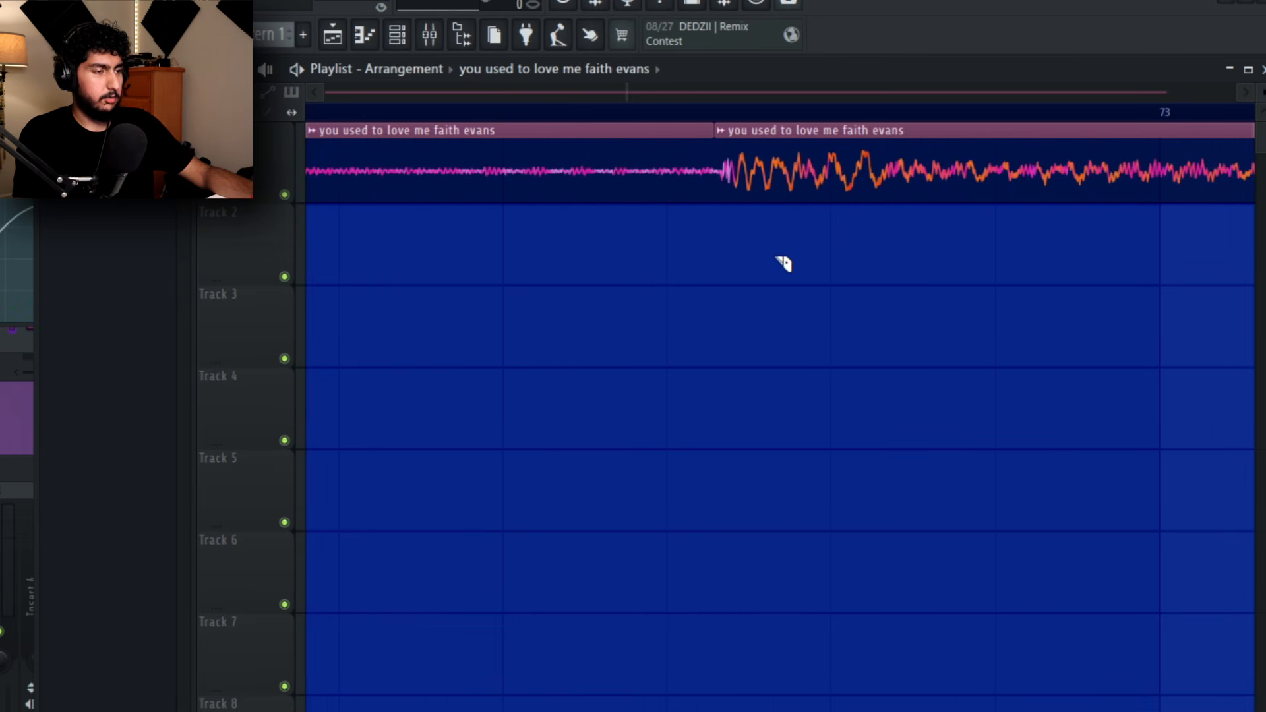
- Move the sliced-off second part of the sample to Track 2 so it starts exactly at bar 73
{"action": "scroll", "coordinate": [824, 263], "scroll_direction": "down", "scroll_amount": 3}
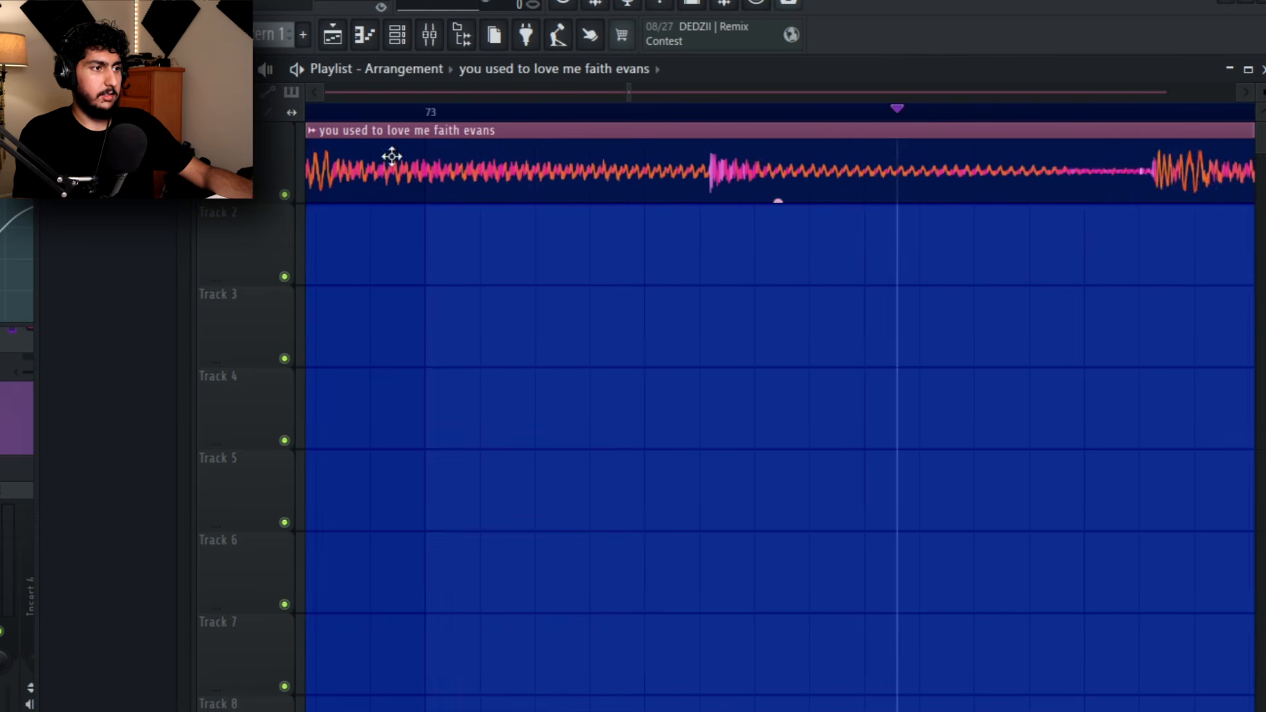
{"action": "left_click_drag", "start_coordinate": [923, 172], "coordinate": [614, 258]}
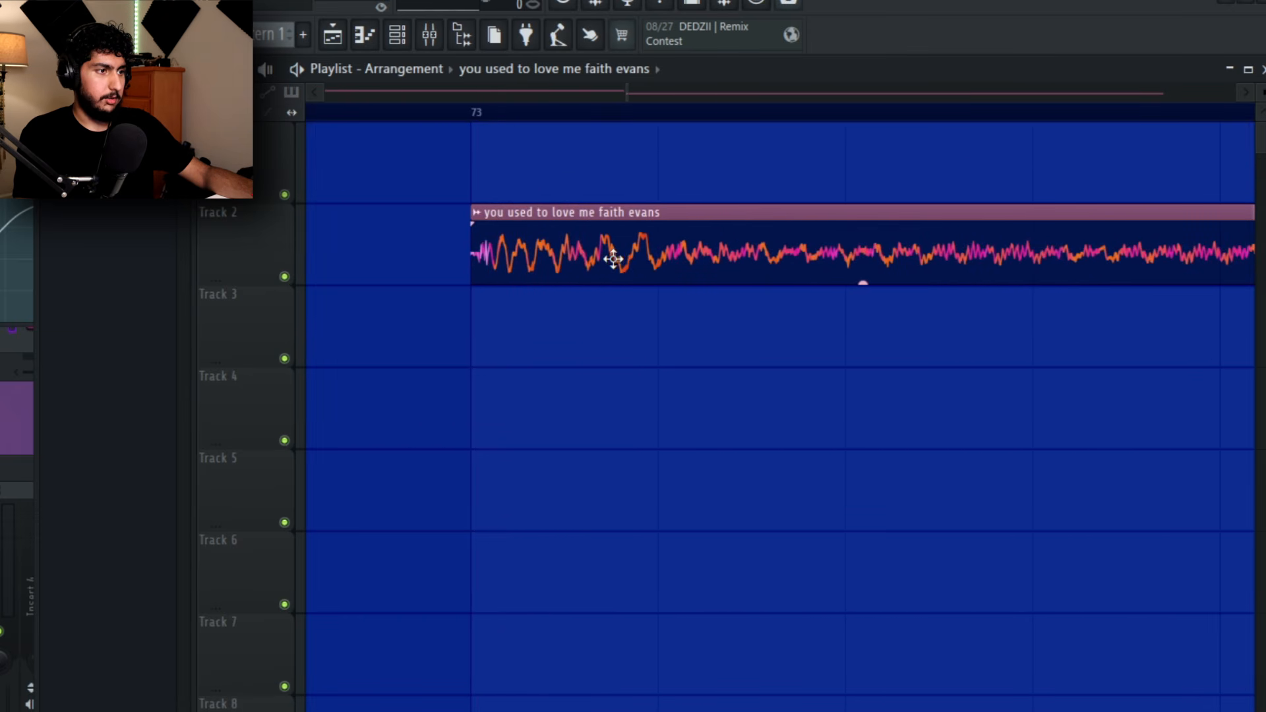
{"action": "left_click", "coordinate": [473, 112]}
{"action": "scroll", "coordinate": [720, 283], "scroll_direction": "down", "scroll_amount": 6}
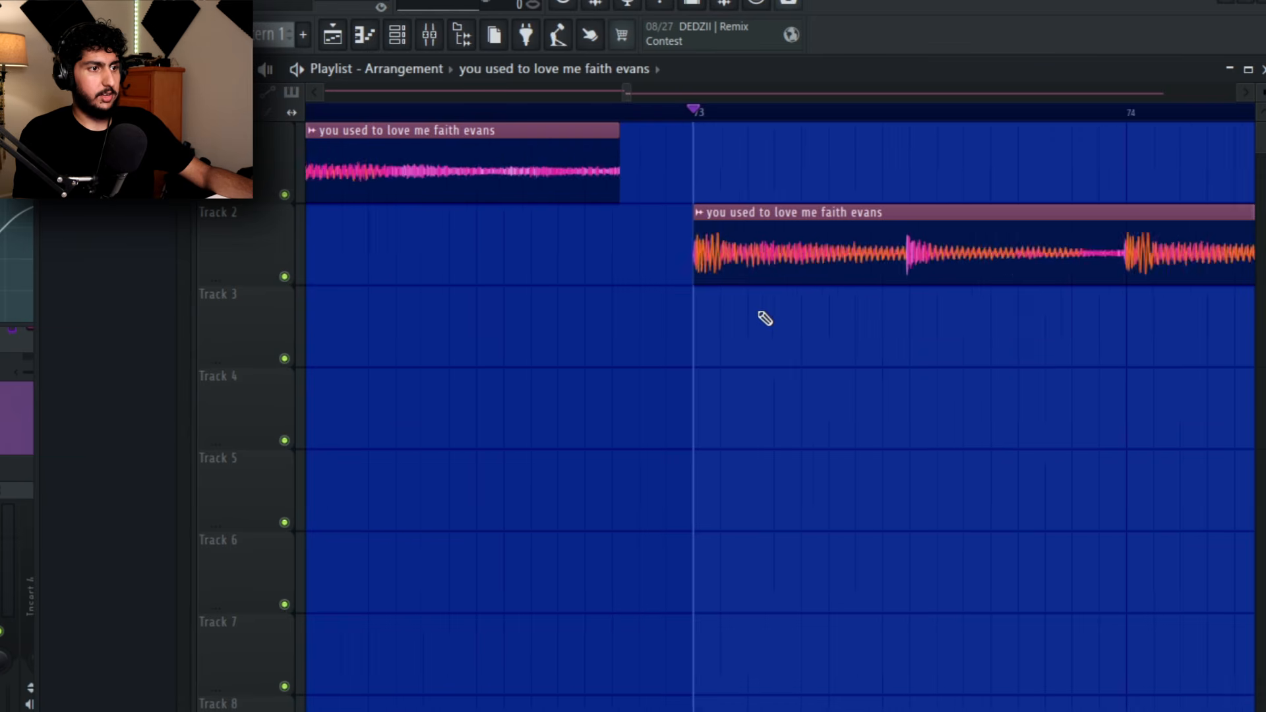
- Examine how the Track 2 clip's beats line up with the bar lines from bar 73 through bar 89
{"action": "scroll", "coordinate": [1047, 356], "scroll_direction": "down", "scroll_amount": 4}
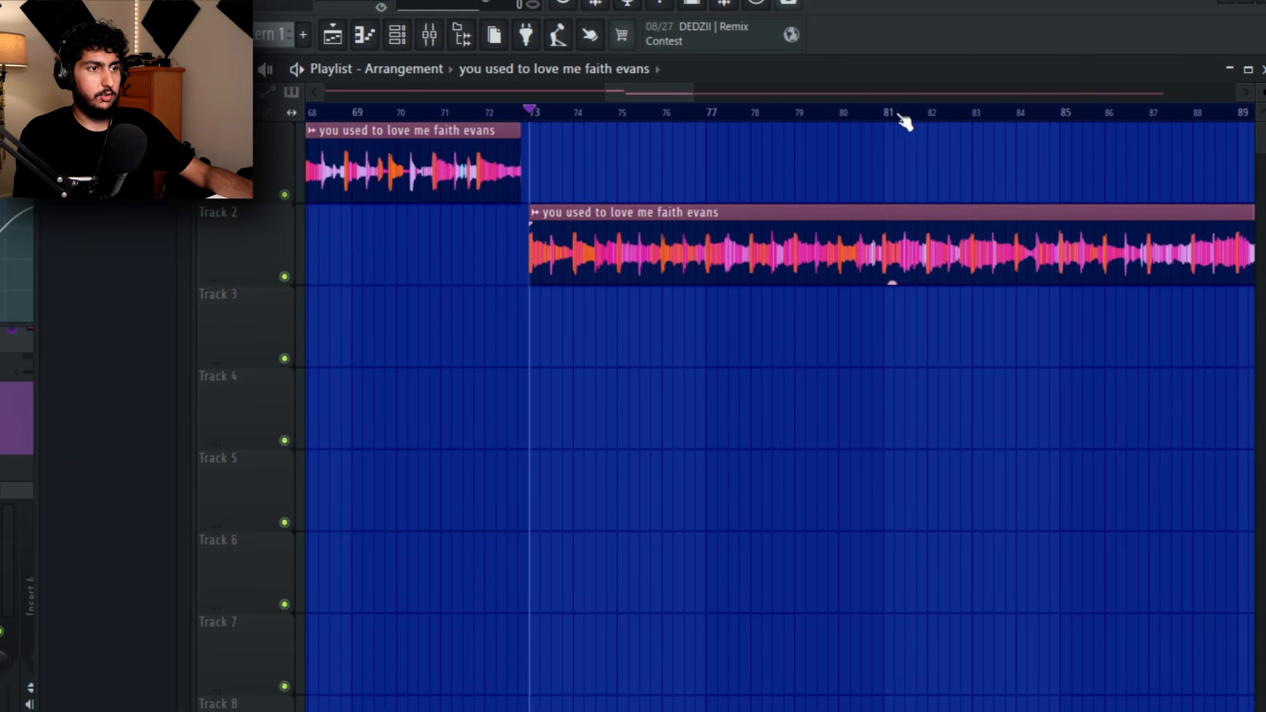
{"action": "left_click", "coordinate": [877, 113]}
{"action": "scroll", "coordinate": [893, 167], "scroll_direction": "right", "scroll_amount": 5}
{"action": "left_click", "coordinate": [1000, 112]}
{"action": "scroll", "coordinate": [943, 202], "scroll_direction": "left", "scroll_amount": 2}
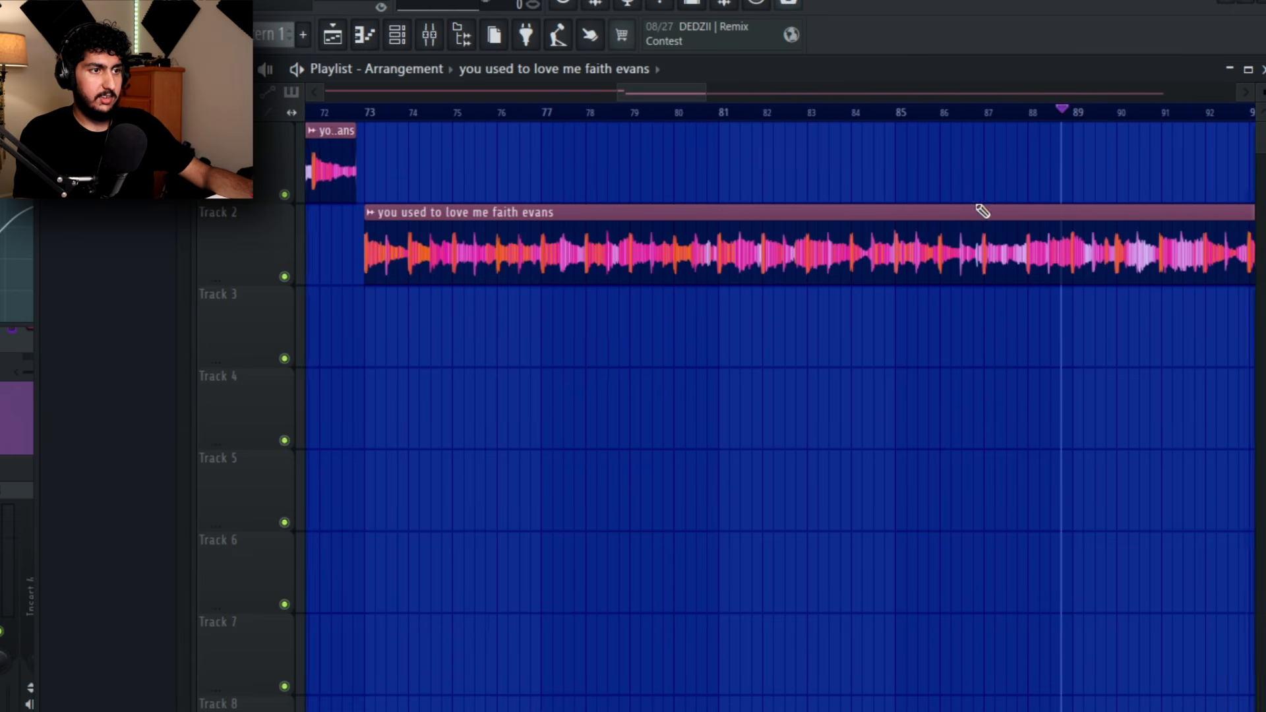
{"action": "scroll", "coordinate": [981, 209], "scroll_direction": "down", "scroll_amount": 1}
{"action": "scroll", "coordinate": [877, 175], "scroll_direction": "left", "scroll_amount": 2}
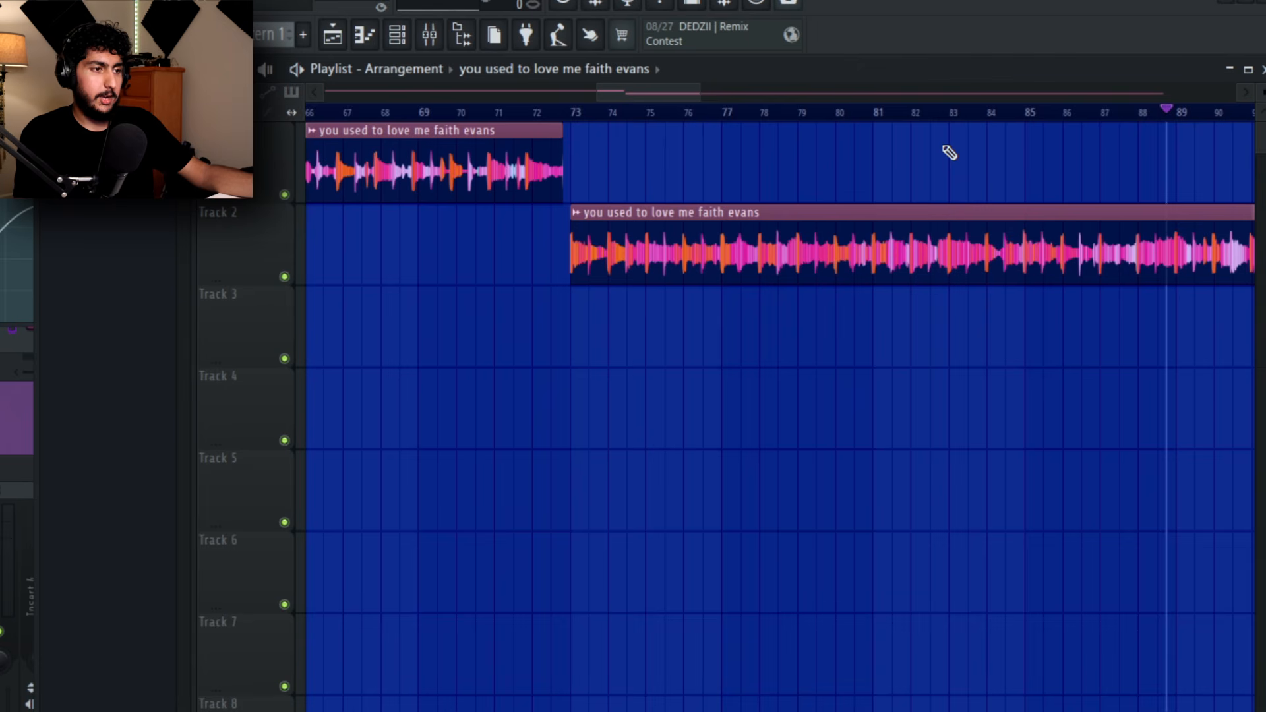
{"action": "left_click", "coordinate": [855, 115]}
{"action": "scroll", "coordinate": [828, 125], "scroll_direction": "up", "scroll_amount": 3}
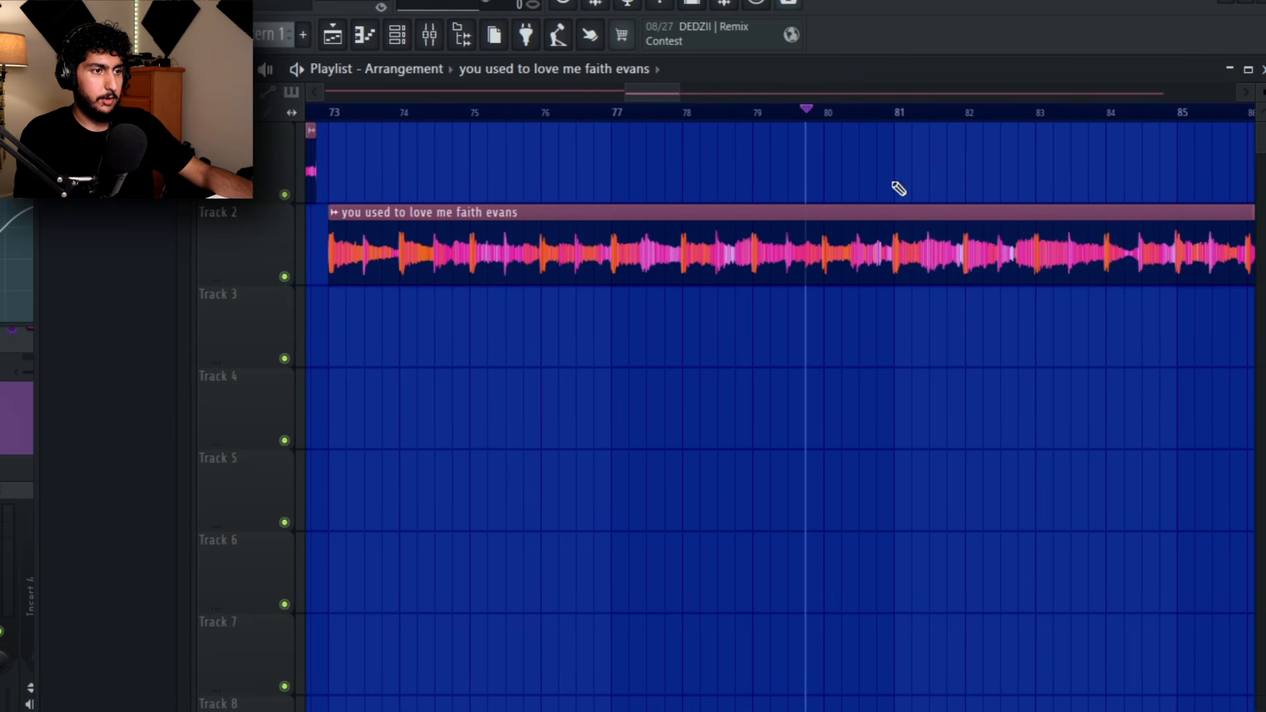
- Play the Track 2 sample clip from just before bar 80 and skip ahead to around bar 88
{"action": "key", "text": "space"}
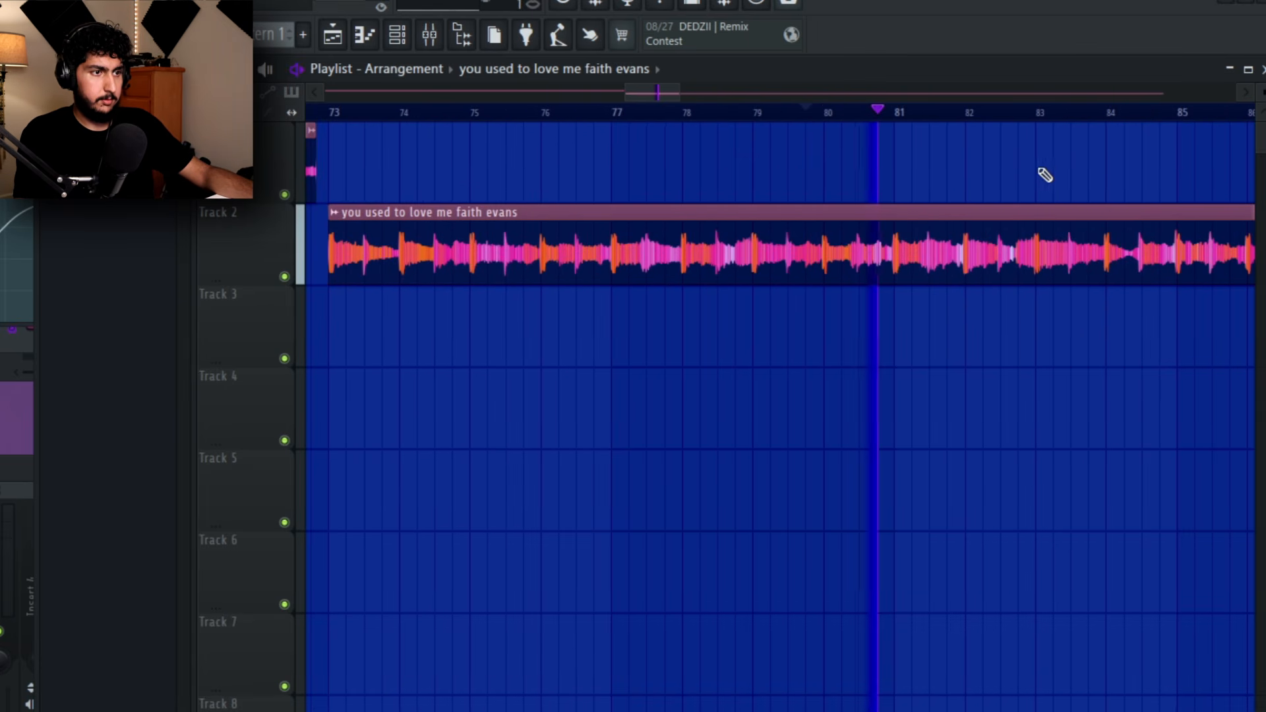
{"action": "left_click_drag", "start_coordinate": [980, 184], "coordinate": [836, 191]}
{"action": "scroll", "coordinate": [1015, 162], "scroll_direction": "down", "scroll_amount": 2}
{"action": "left_click_drag", "start_coordinate": [1029, 157], "coordinate": [923, 155]}
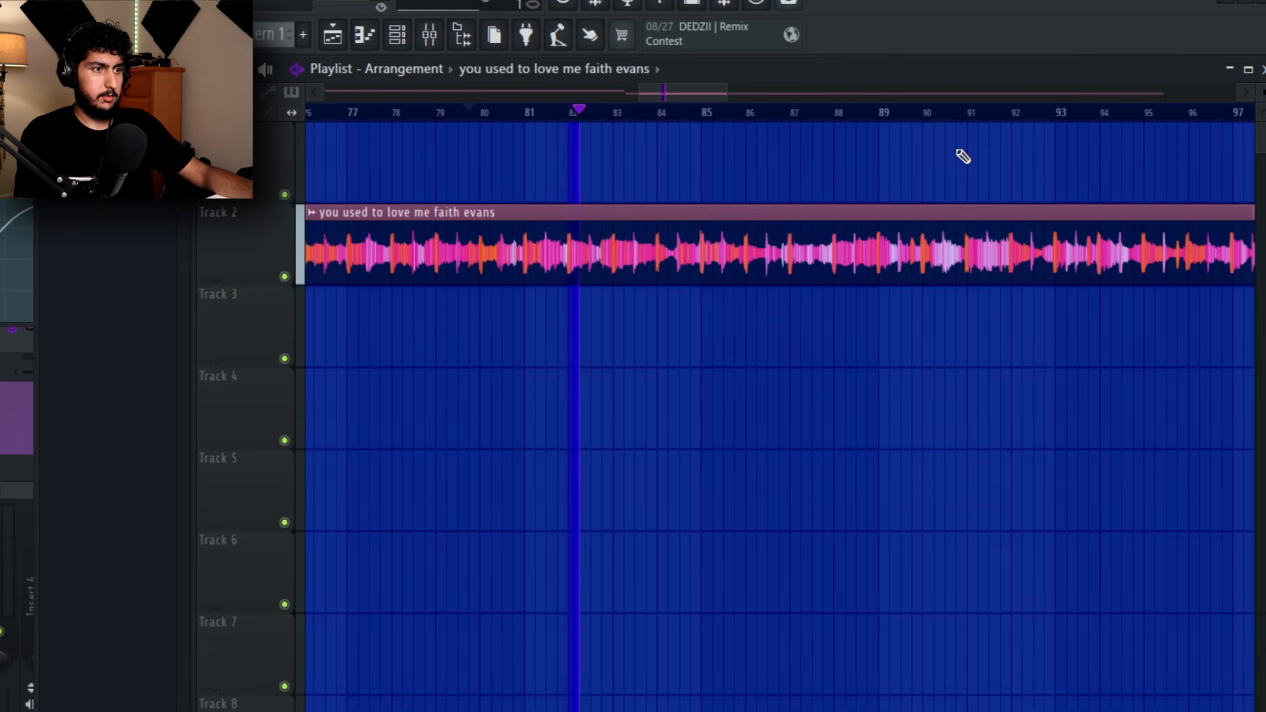
{"action": "left_click", "coordinate": [865, 117]}
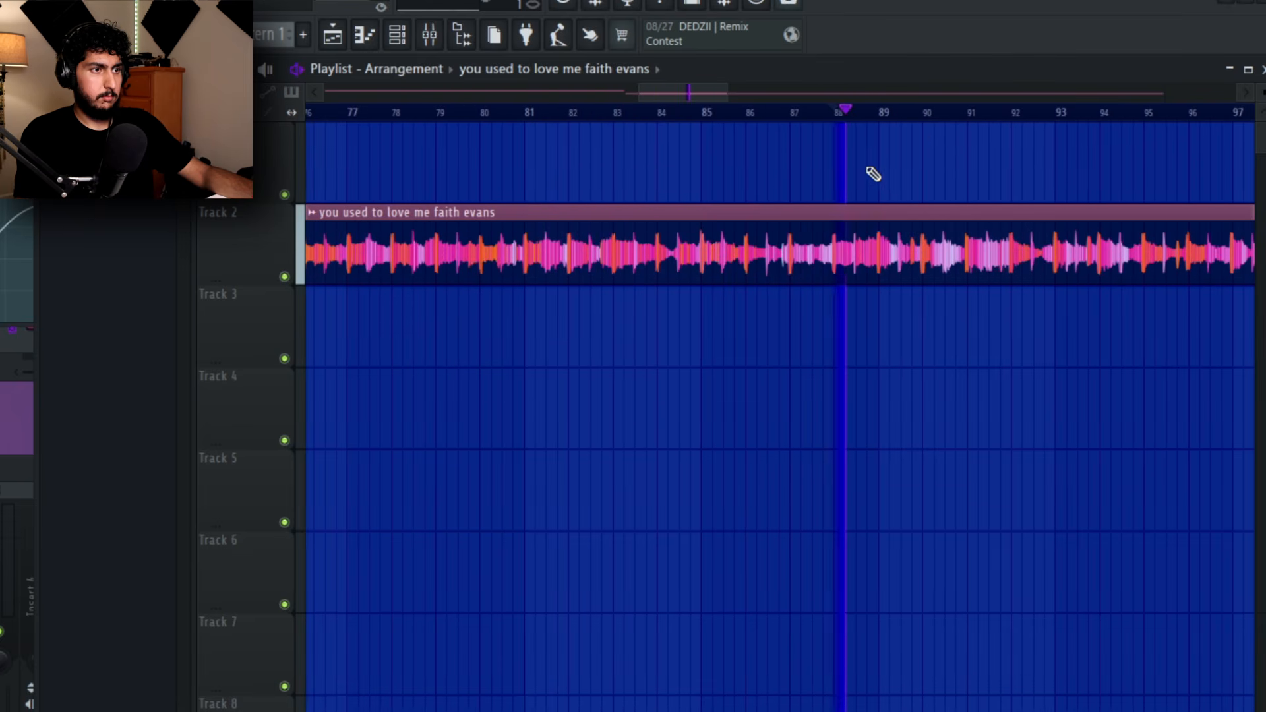
- Audition the Track 2 clip around bars 88 to 90, comparing its beats with the bar 89 line
{"action": "scroll", "coordinate": [869, 170], "scroll_direction": "up", "scroll_amount": 2}
{"action": "key", "text": "space"}
{"action": "left_click_drag", "start_coordinate": [440, 170], "coordinate": [636, 172]}
{"action": "key", "text": "space"}
{"action": "left_click_drag", "start_coordinate": [1206, 204], "coordinate": [839, 199]}
{"action": "scroll", "coordinate": [817, 280], "scroll_direction": "down", "scroll_amount": 2}
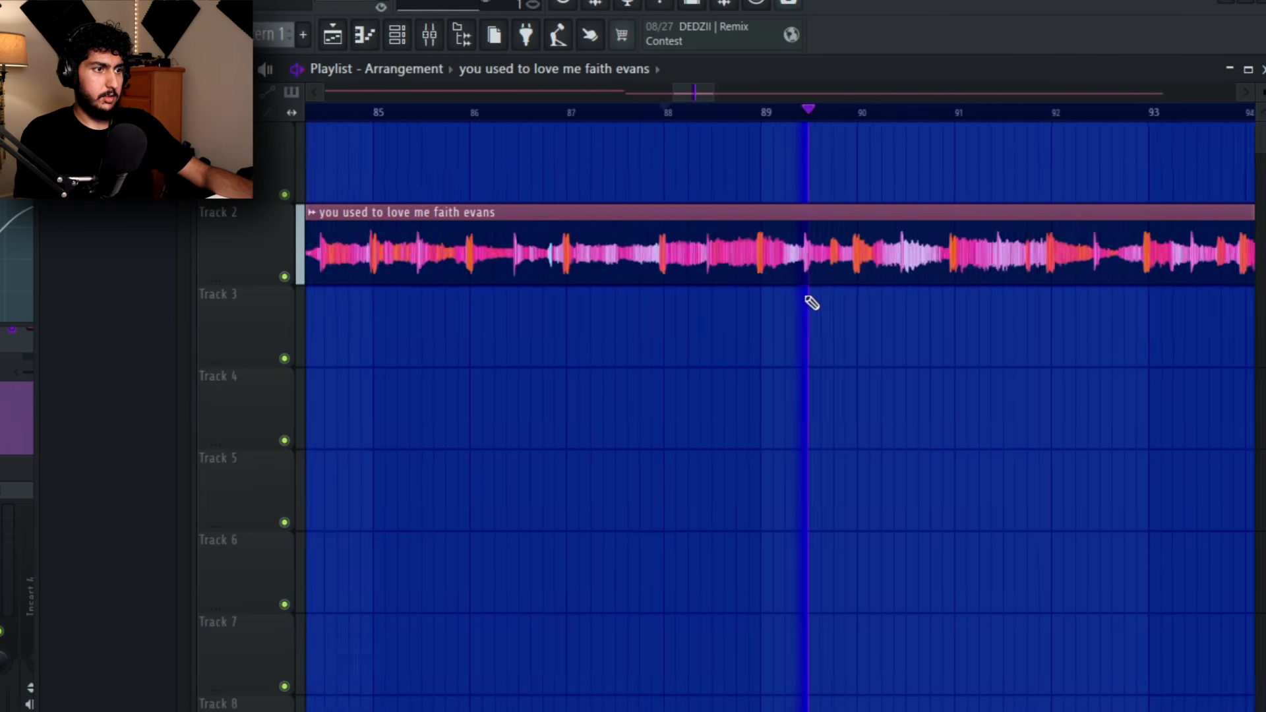
{"action": "scroll", "coordinate": [806, 349], "scroll_direction": "down", "scroll_amount": 2}
{"action": "key", "text": "space"}
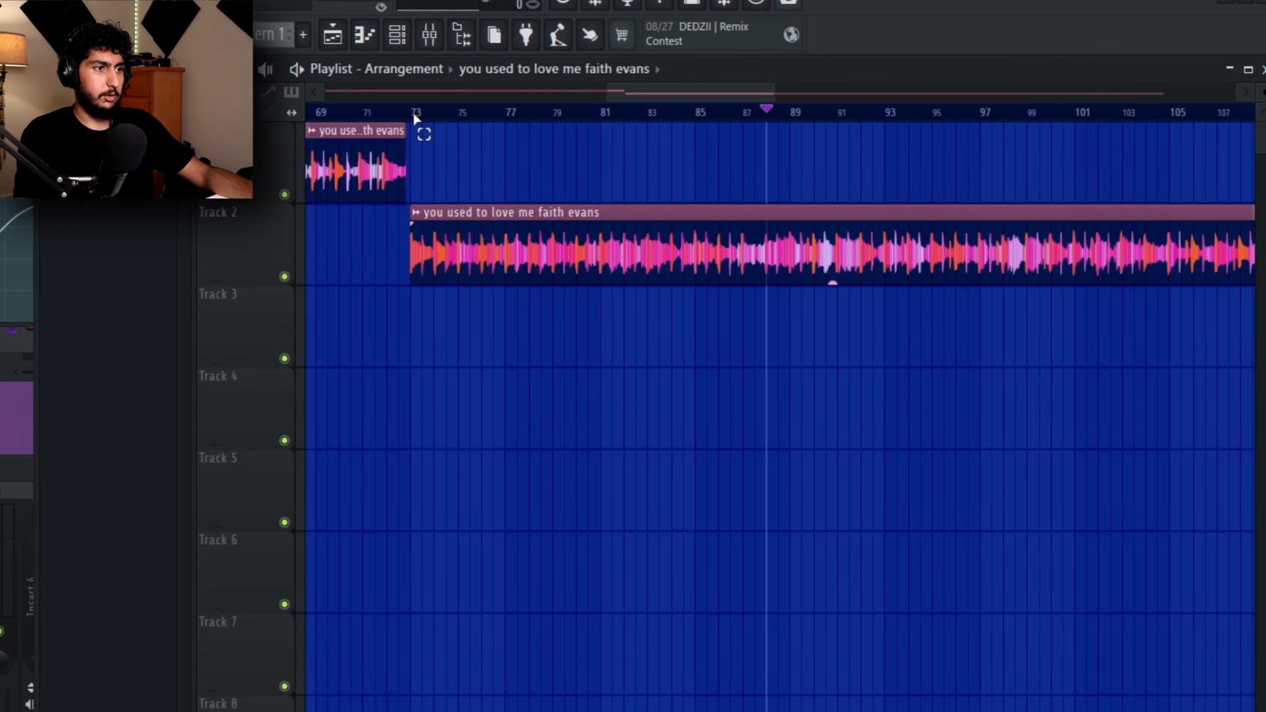
- Check the 16-bar span from bar 73 to 89 and slice the Track 2 clip at the beat just before bar 89
{"action": "left_click_drag", "start_coordinate": [416, 119], "coordinate": [782, 114]}
{"action": "key", "text": "ctrl+d"}
{"action": "scroll", "coordinate": [797, 180], "scroll_direction": "up", "scroll_amount": 9}
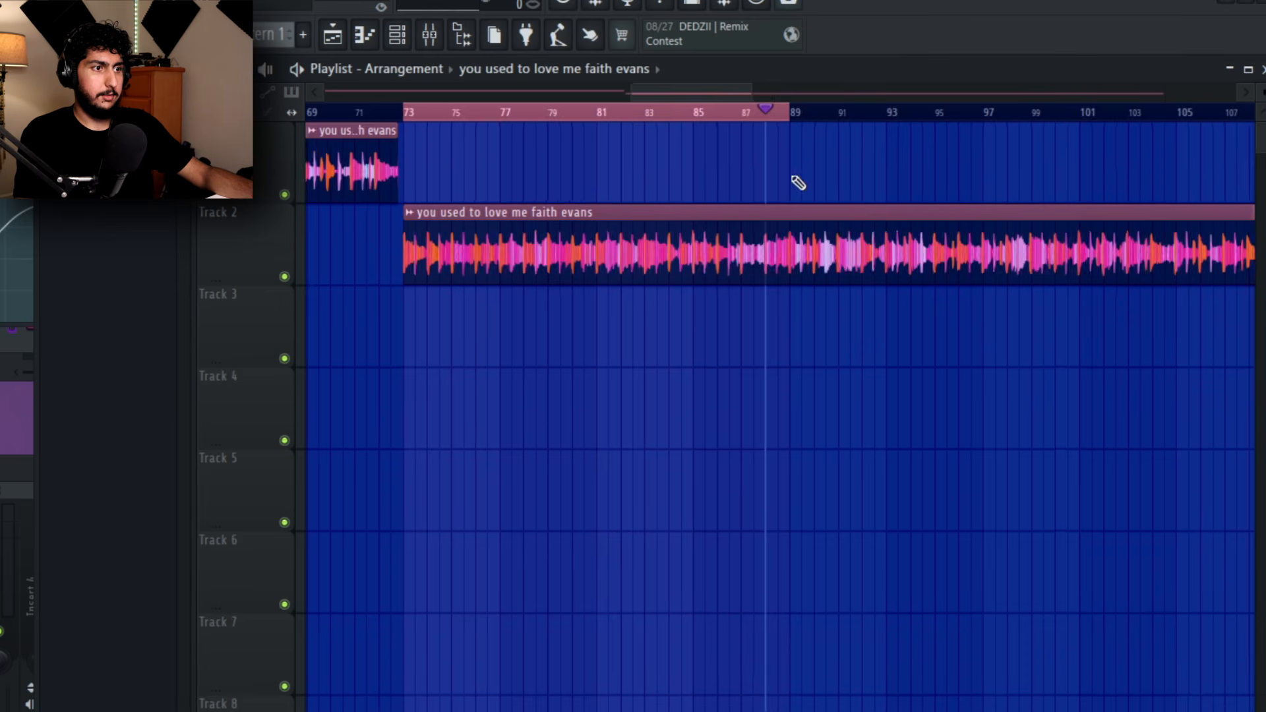
{"action": "key", "text": "space"}
{"action": "key", "text": "space"}
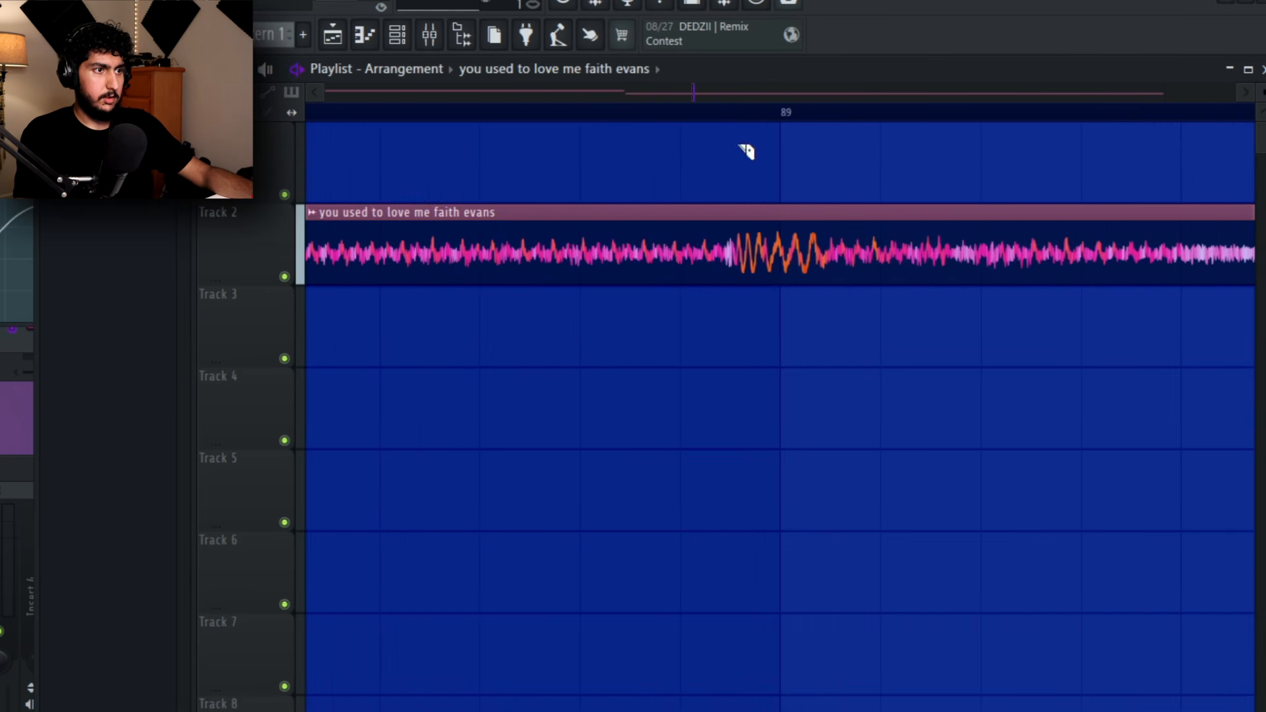
{"action": "left_click", "coordinate": [679, 113]}
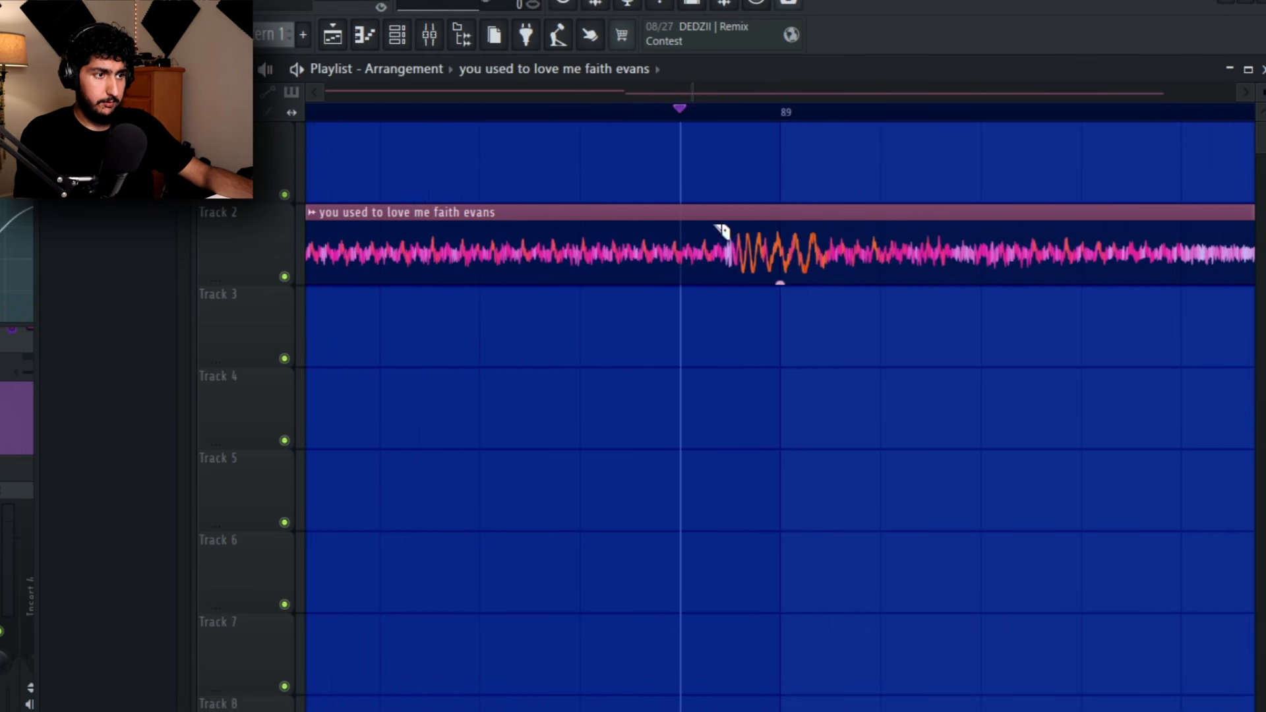
{"action": "left_click_drag", "start_coordinate": [718, 170], "coordinate": [724, 307]}
- Move the part after the new cut on Track 2 so it starts exactly at bar 89
{"action": "scroll", "coordinate": [797, 284], "scroll_direction": "down", "scroll_amount": 1}
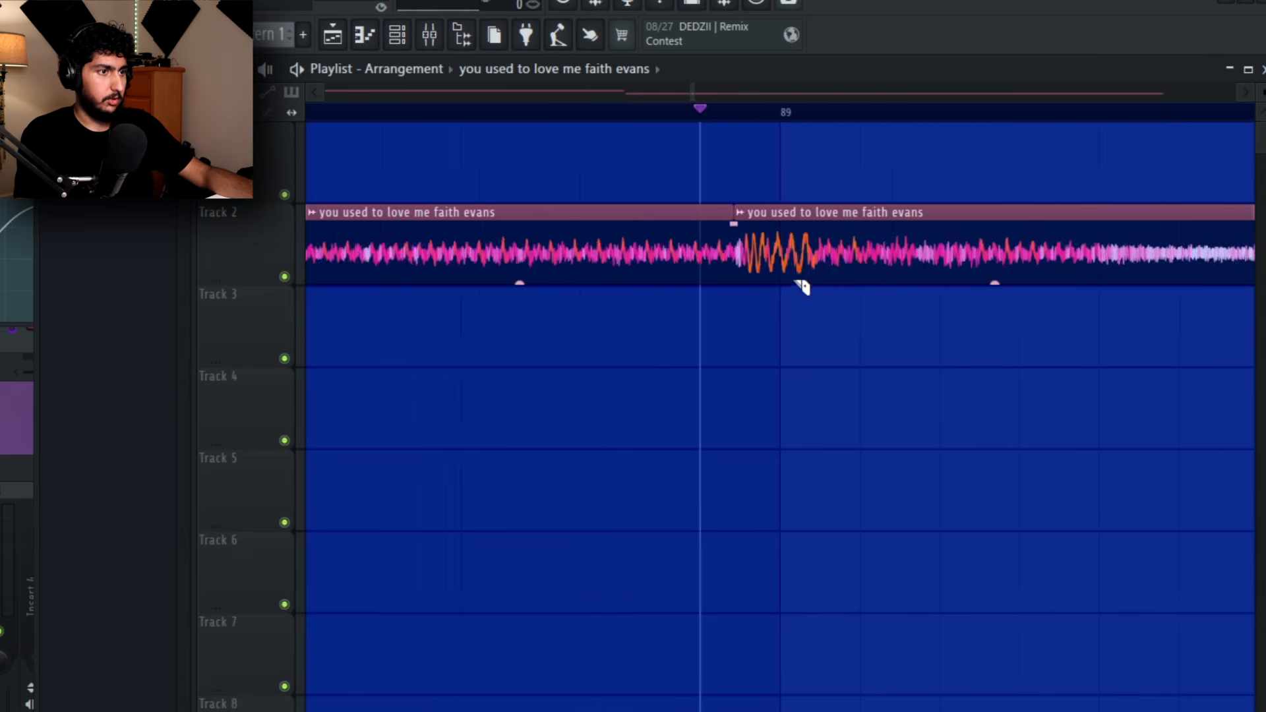
{"action": "scroll", "coordinate": [796, 283], "scroll_direction": "up", "scroll_amount": 3}
{"action": "scroll", "coordinate": [813, 275], "scroll_direction": "up", "scroll_amount": 1}
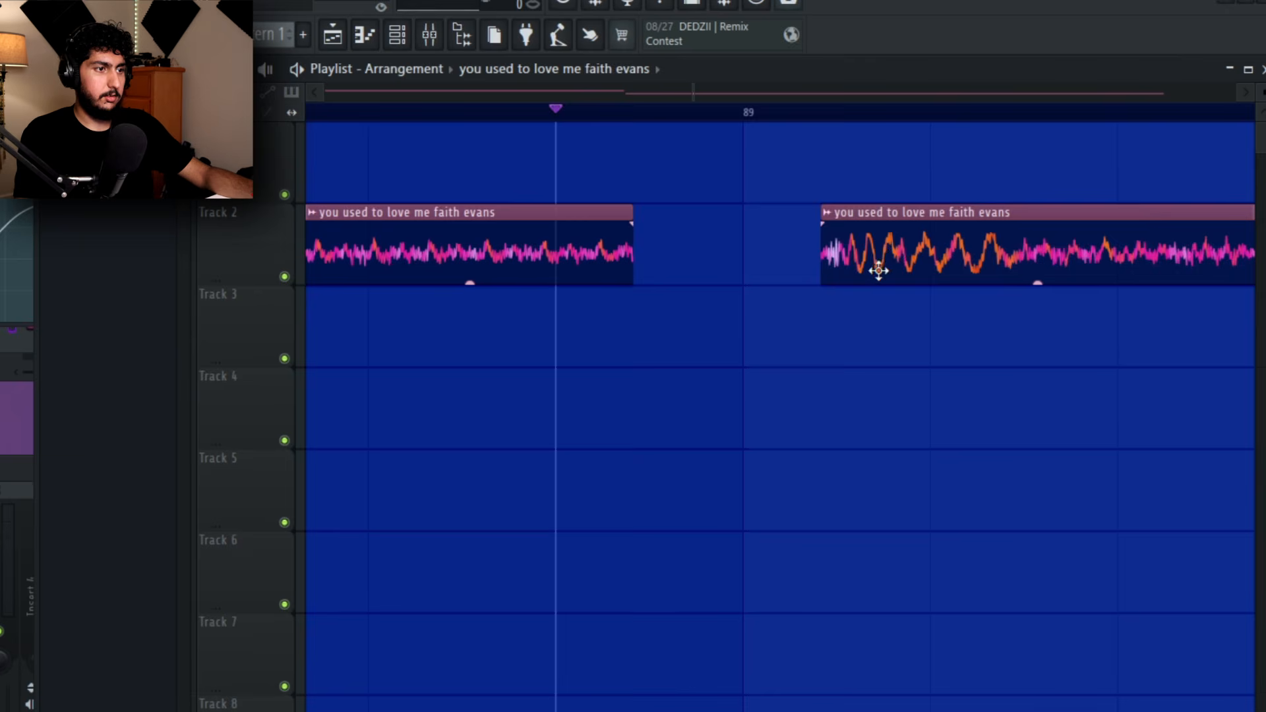
- Move the 16-bar section starting at bar 73 down to Track 3 and solo that track
{"action": "left_click_drag", "start_coordinate": [652, 267], "coordinate": [663, 350]}
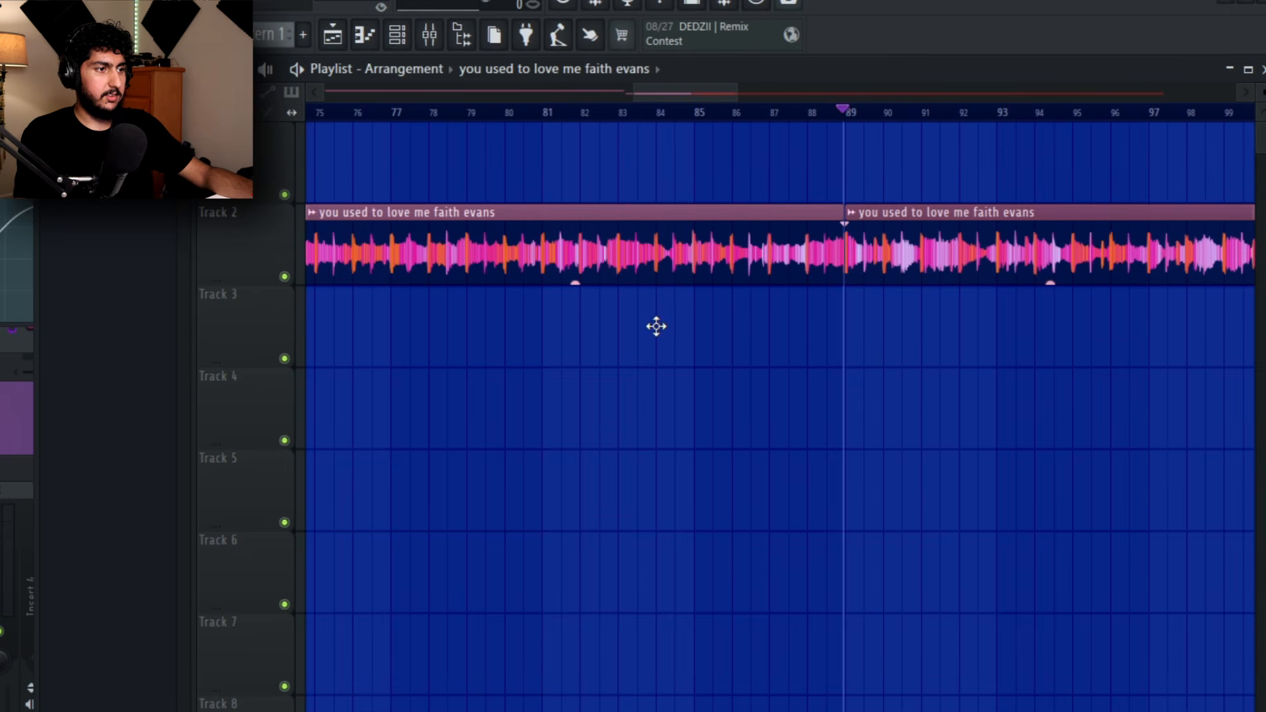
{"action": "left_click_drag", "start_coordinate": [749, 448], "coordinate": [758, 449]}
{"action": "scroll", "coordinate": [758, 450], "scroll_direction": "down", "scroll_amount": 2}
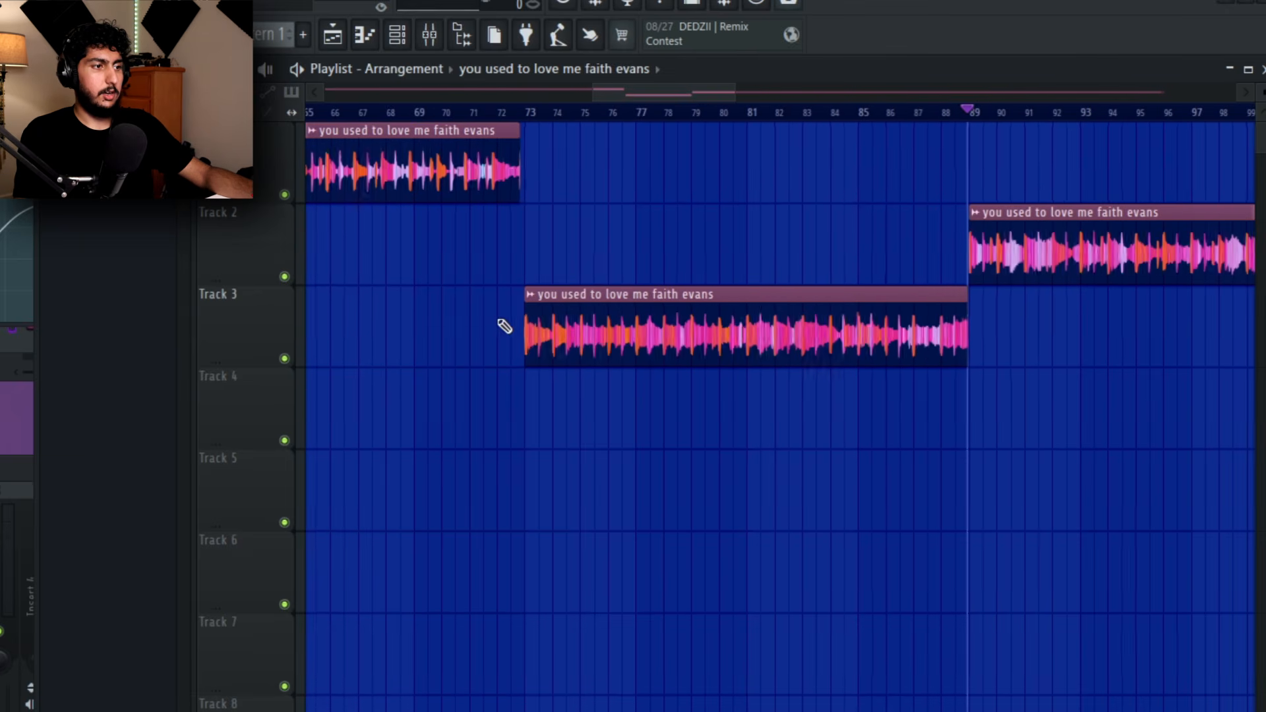
{"action": "right_click", "coordinate": [285, 359]}
- Set the playback position to bar 73, at the start of the Track 3 clip
{"action": "left_click_drag", "start_coordinate": [1122, 349], "coordinate": [938, 359]}
{"action": "scroll", "coordinate": [907, 260], "scroll_direction": "up", "scroll_amount": 3}
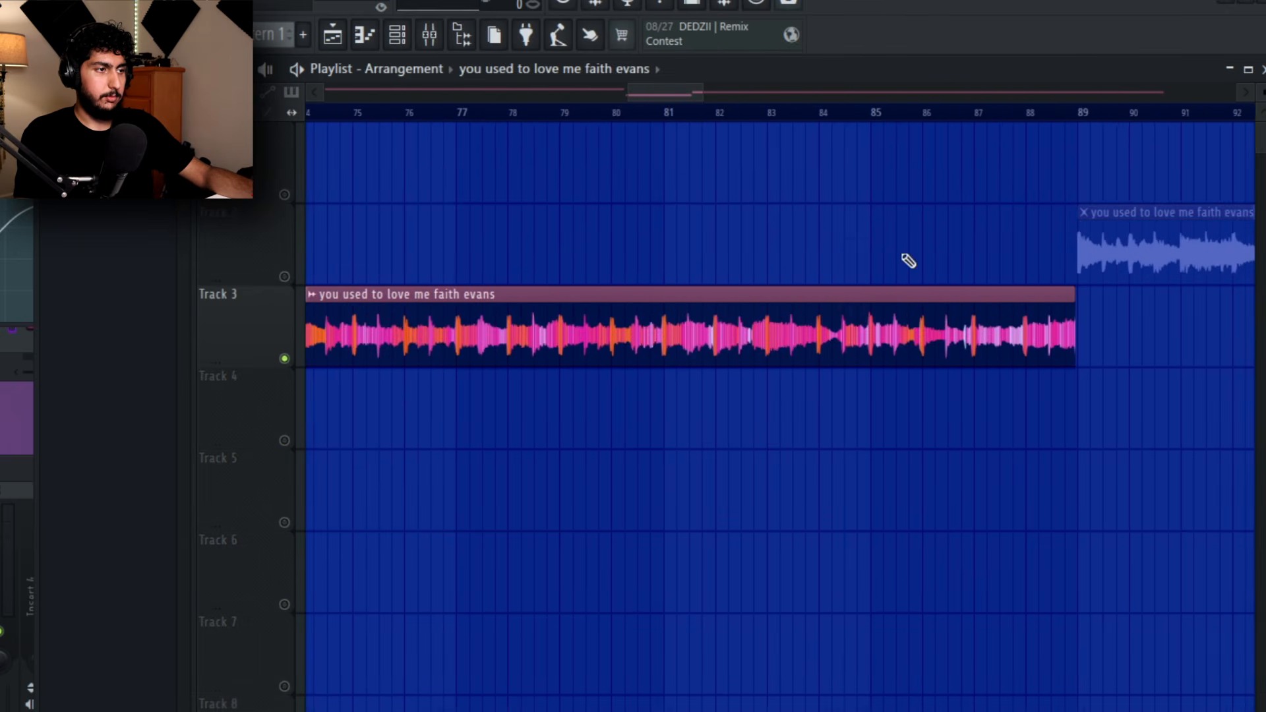
{"action": "left_click_drag", "start_coordinate": [435, 223], "coordinate": [671, 211]}
{"action": "left_click", "coordinate": [484, 114]}
{"action": "left_click_drag", "start_coordinate": [564, 240], "coordinate": [264, 212]}
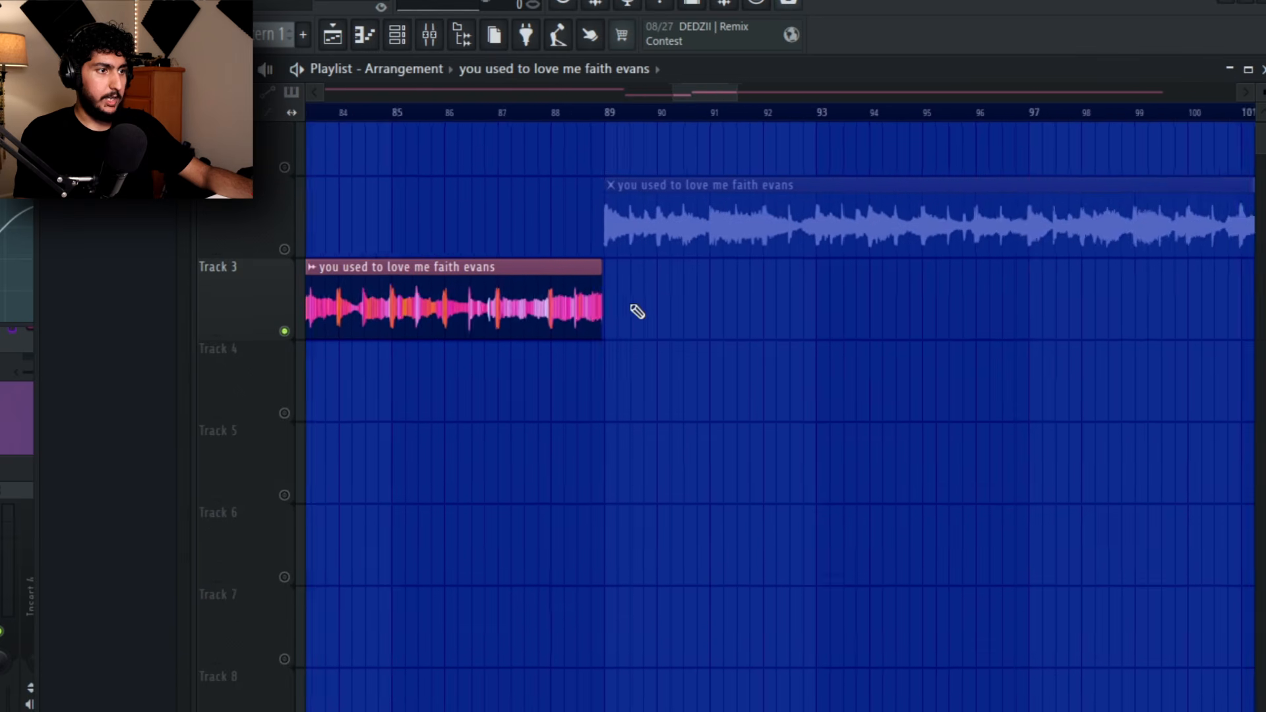
- Examine how the Track 3 clip's beats drift from the bar lines and how its end relates to bar 89
{"action": "scroll", "coordinate": [626, 311], "scroll_direction": "up", "scroll_amount": 4}
{"action": "scroll", "coordinate": [729, 404], "scroll_direction": "down", "scroll_amount": 3}
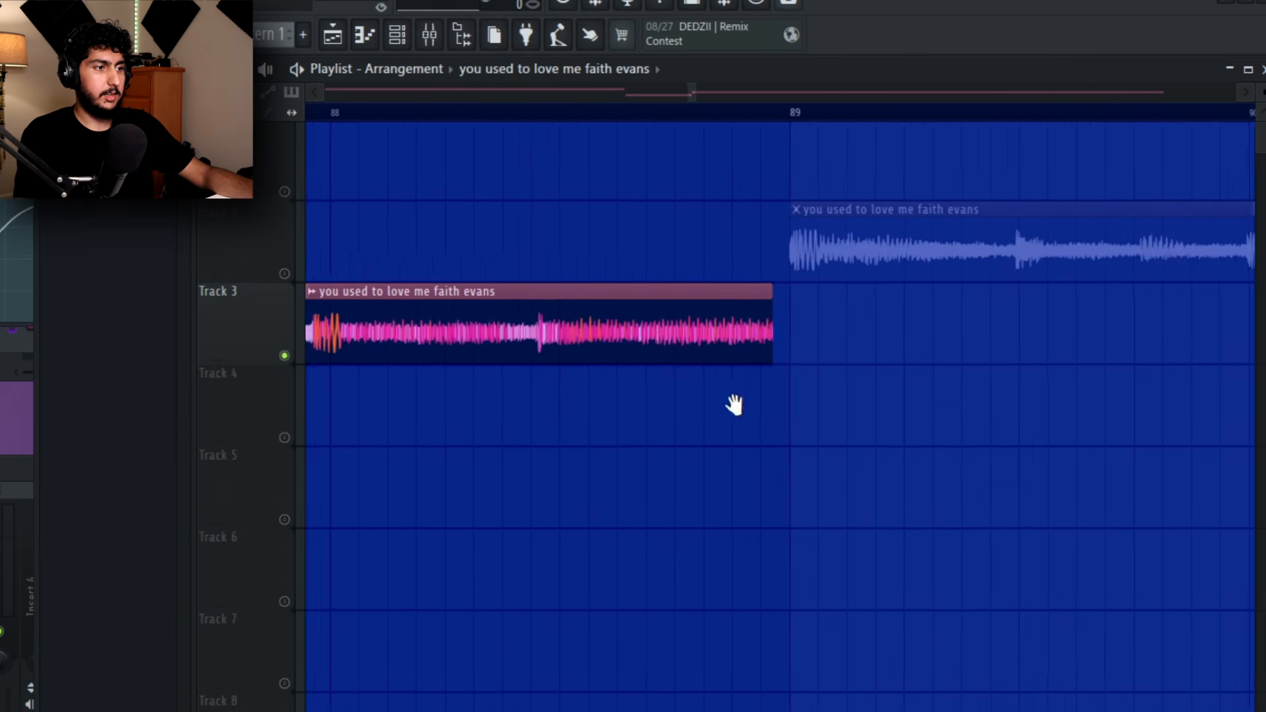
{"action": "scroll", "coordinate": [783, 418], "scroll_direction": "down", "scroll_amount": 4}
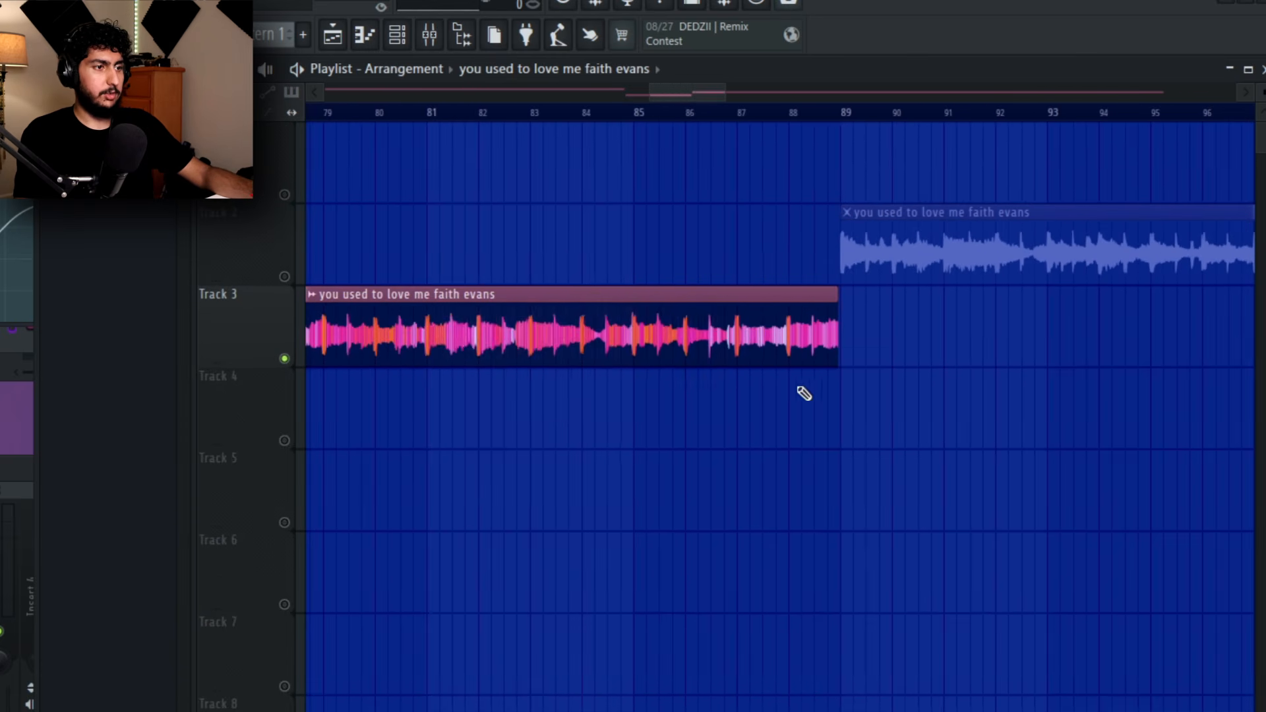
{"action": "scroll", "coordinate": [759, 442], "scroll_direction": "left", "scroll_amount": 2}
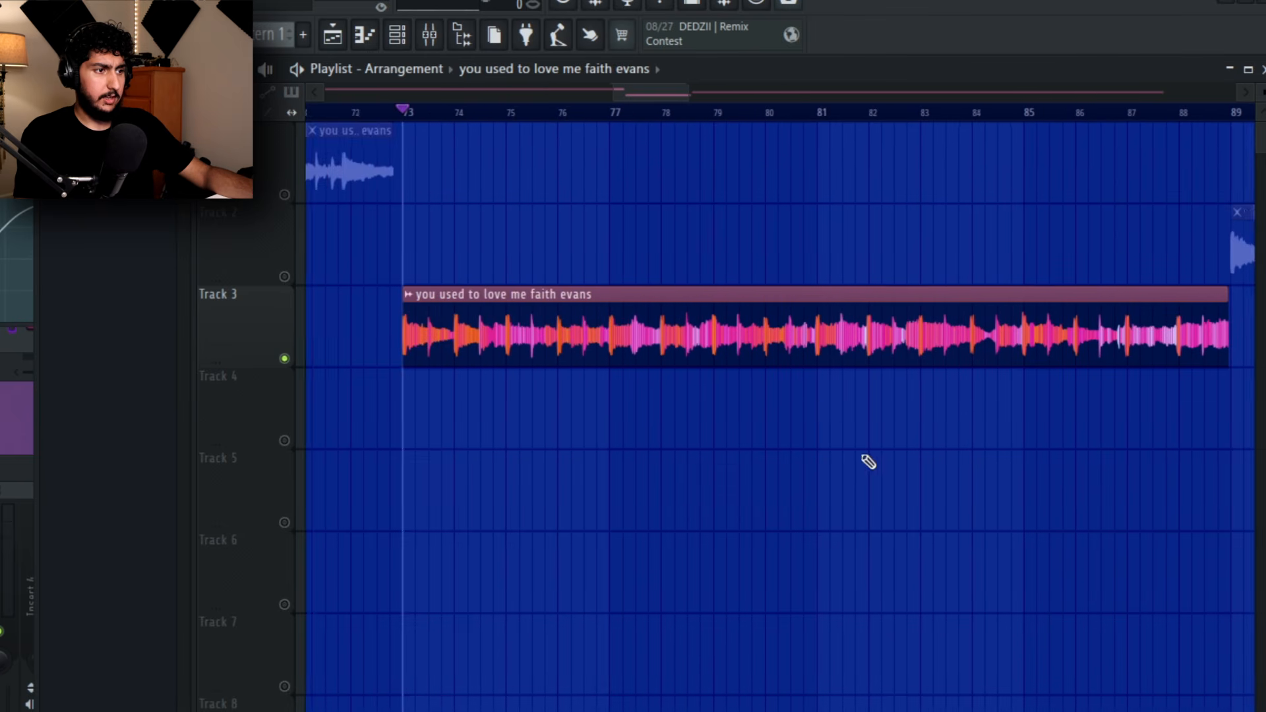
{"action": "scroll", "coordinate": [769, 444], "scroll_direction": "right", "scroll_amount": 3}
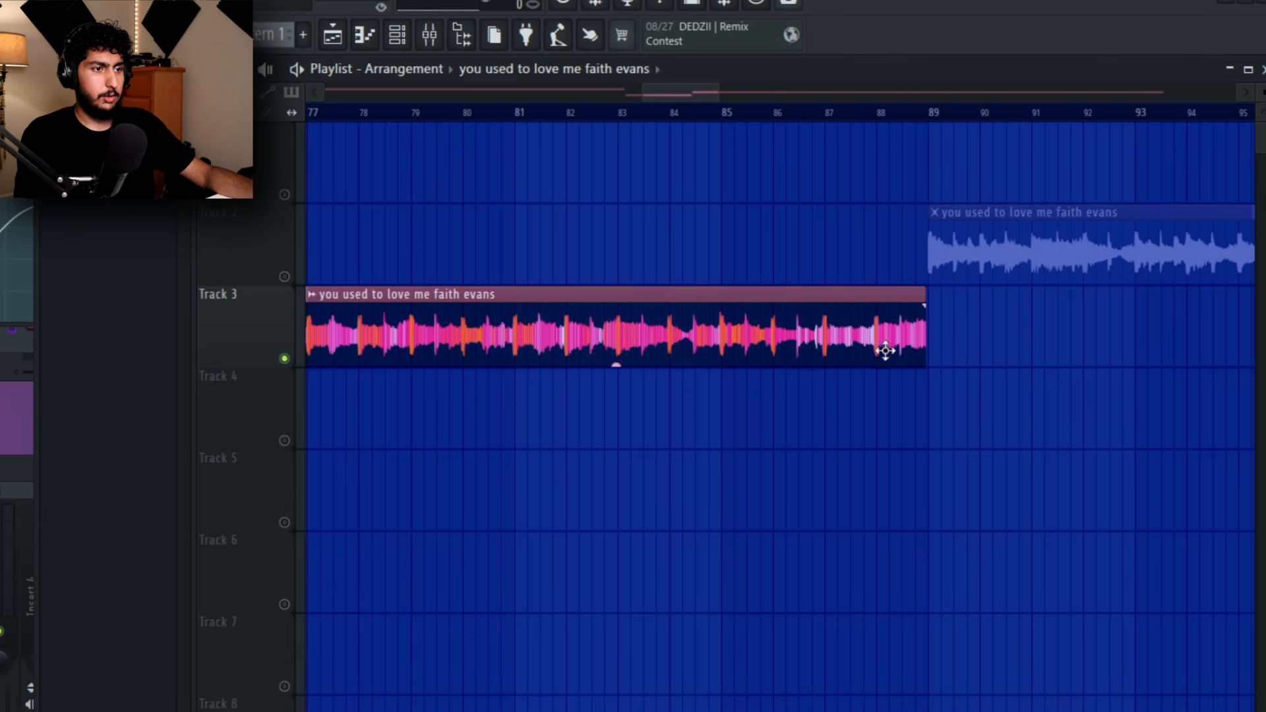
{"action": "scroll", "coordinate": [885, 351], "scroll_direction": "up", "scroll_amount": 5}
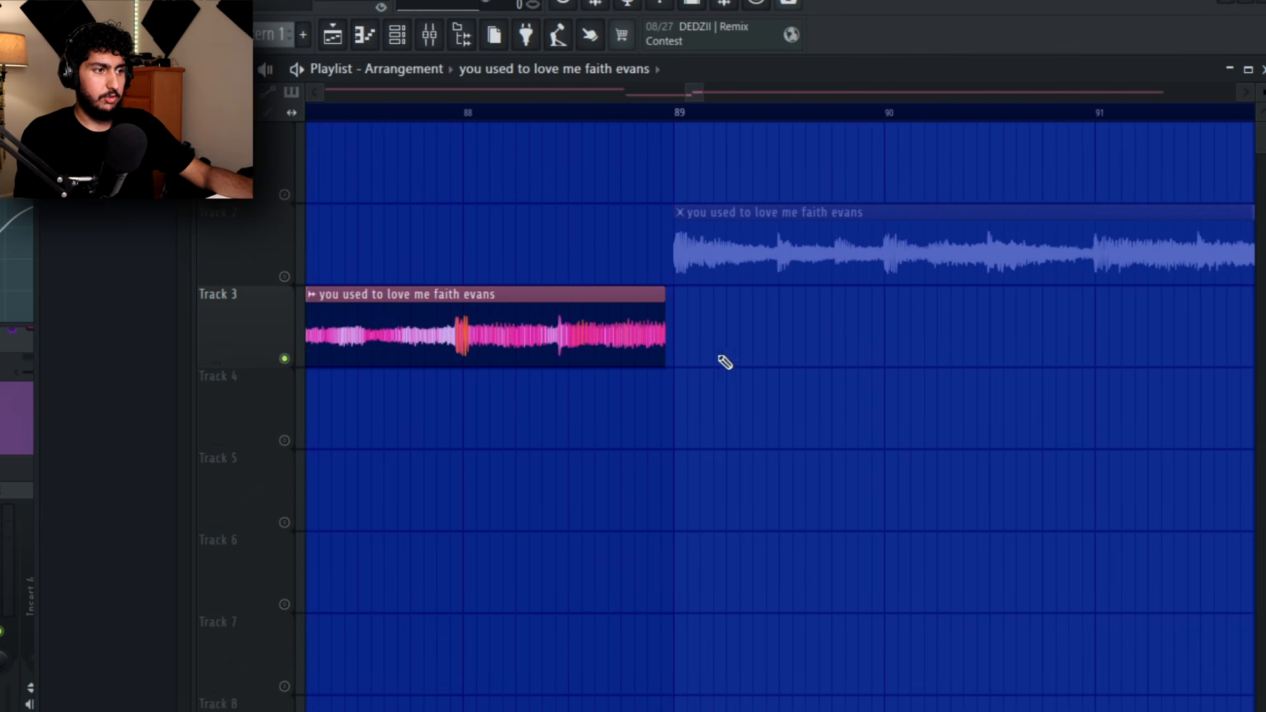
{"action": "scroll", "coordinate": [724, 362], "scroll_direction": "up", "scroll_amount": 3}
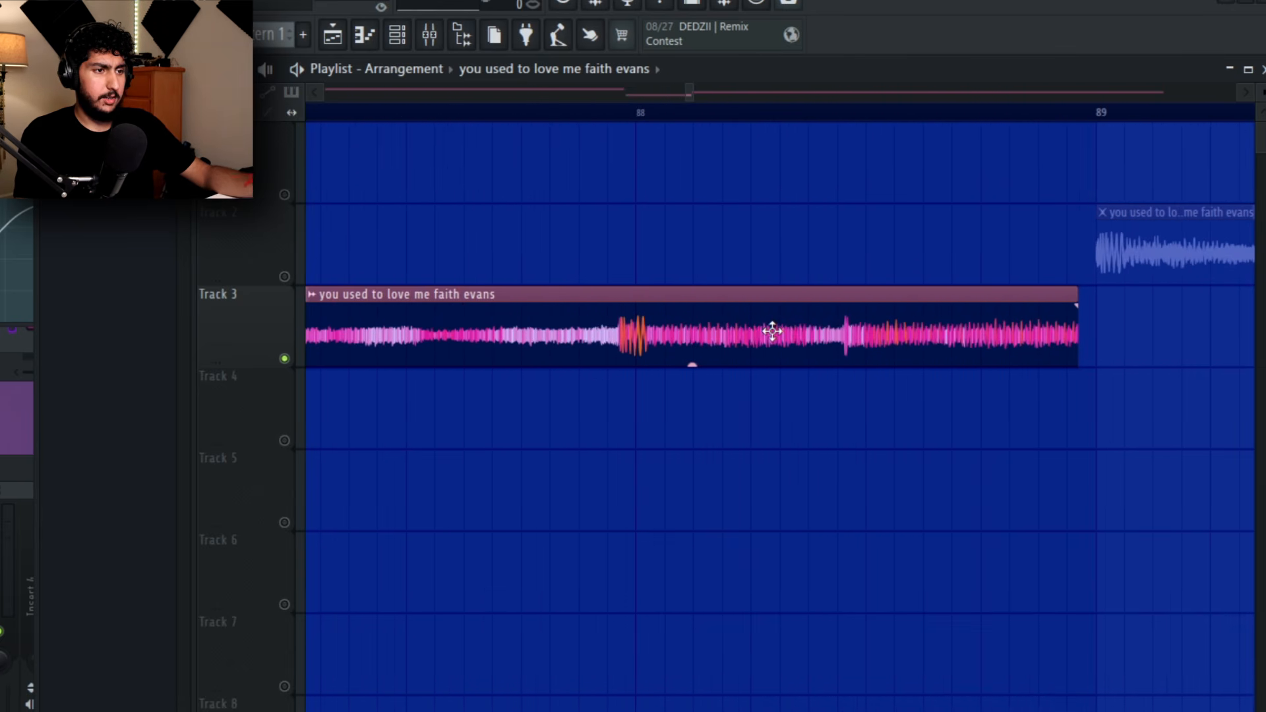
{"action": "scroll", "coordinate": [896, 425], "scroll_direction": "down", "scroll_amount": 2}
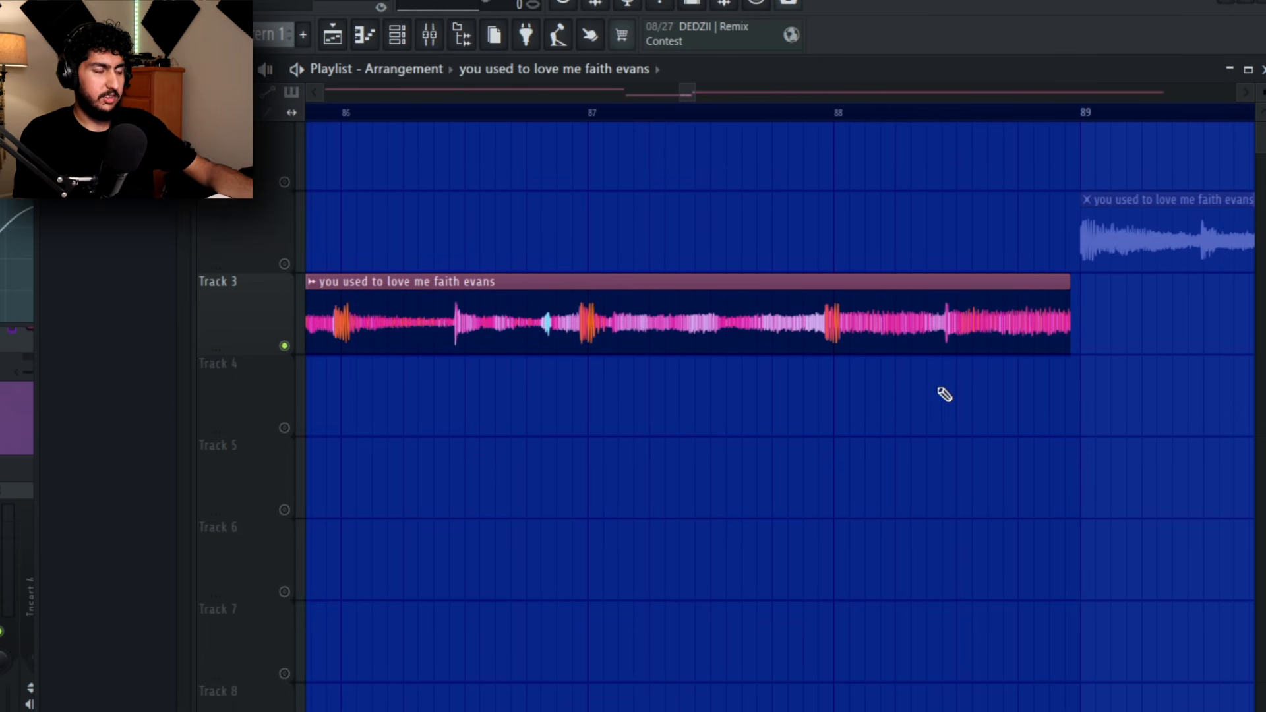
{"action": "scroll", "coordinate": [1050, 406], "scroll_direction": "down", "scroll_amount": 4}
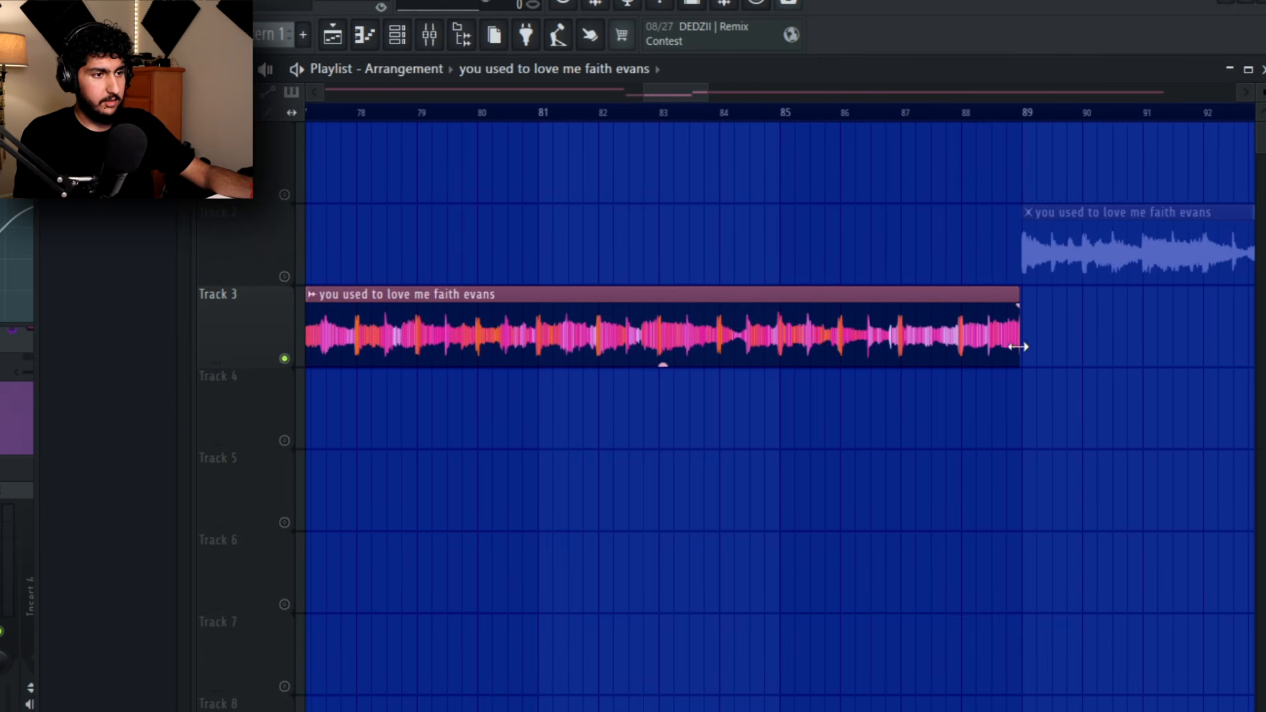
{"action": "scroll", "coordinate": [992, 445], "scroll_direction": "down", "scroll_amount": 4}
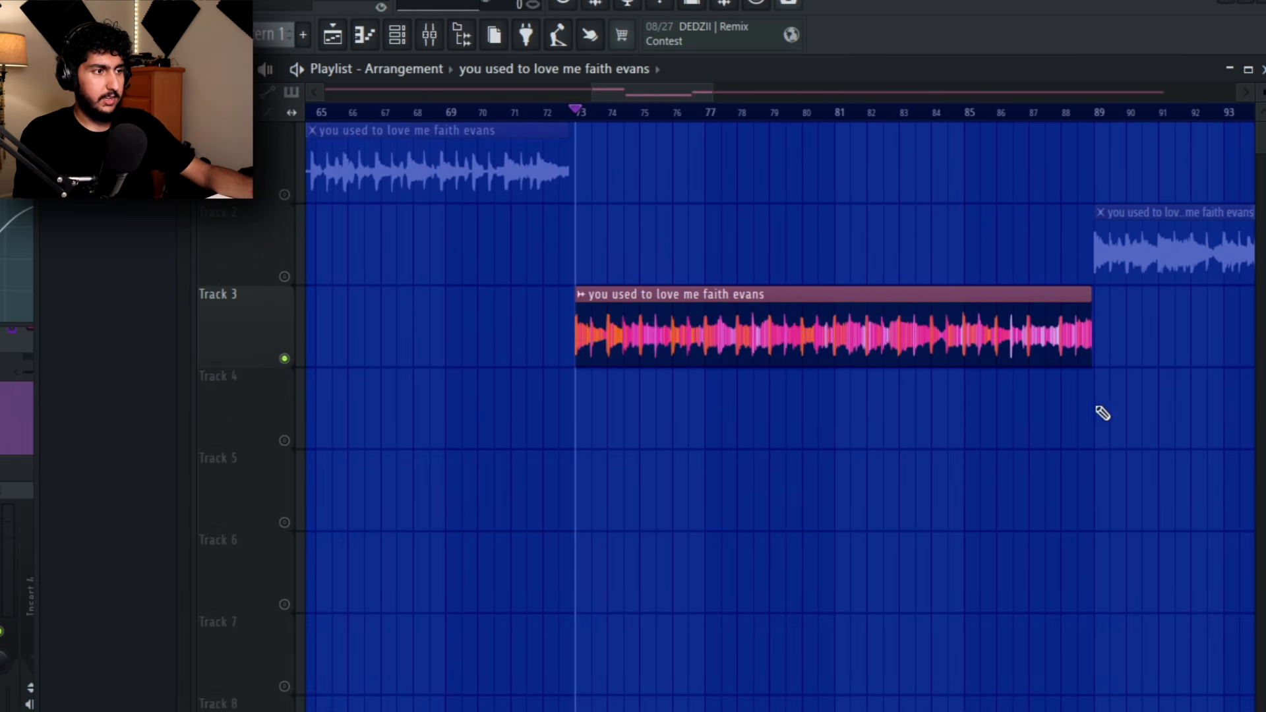
{"action": "left_click_drag", "start_coordinate": [1102, 413], "coordinate": [1005, 436]}
{"action": "left_click_drag", "start_coordinate": [1102, 410], "coordinate": [1023, 364]}
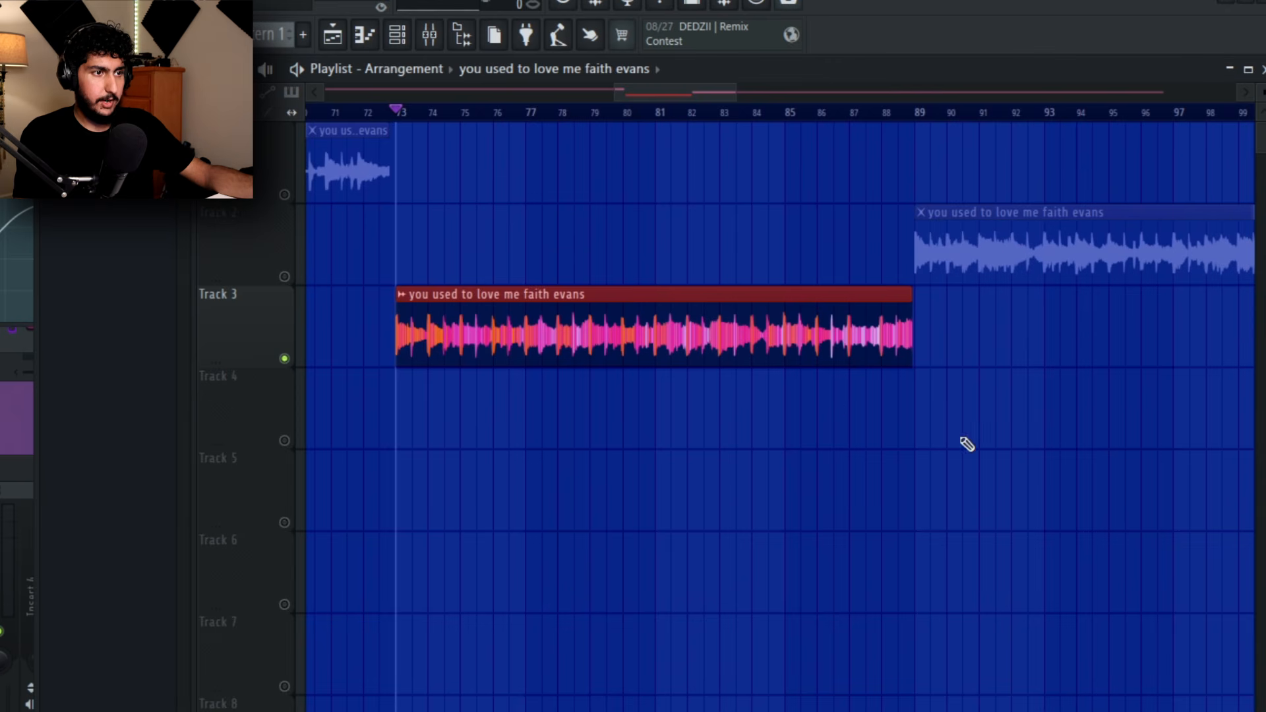
- Stretch the end of the Track 3 clip so it finishes exactly at bar 89
{"action": "scroll", "coordinate": [939, 379], "scroll_direction": "up", "scroll_amount": 6}
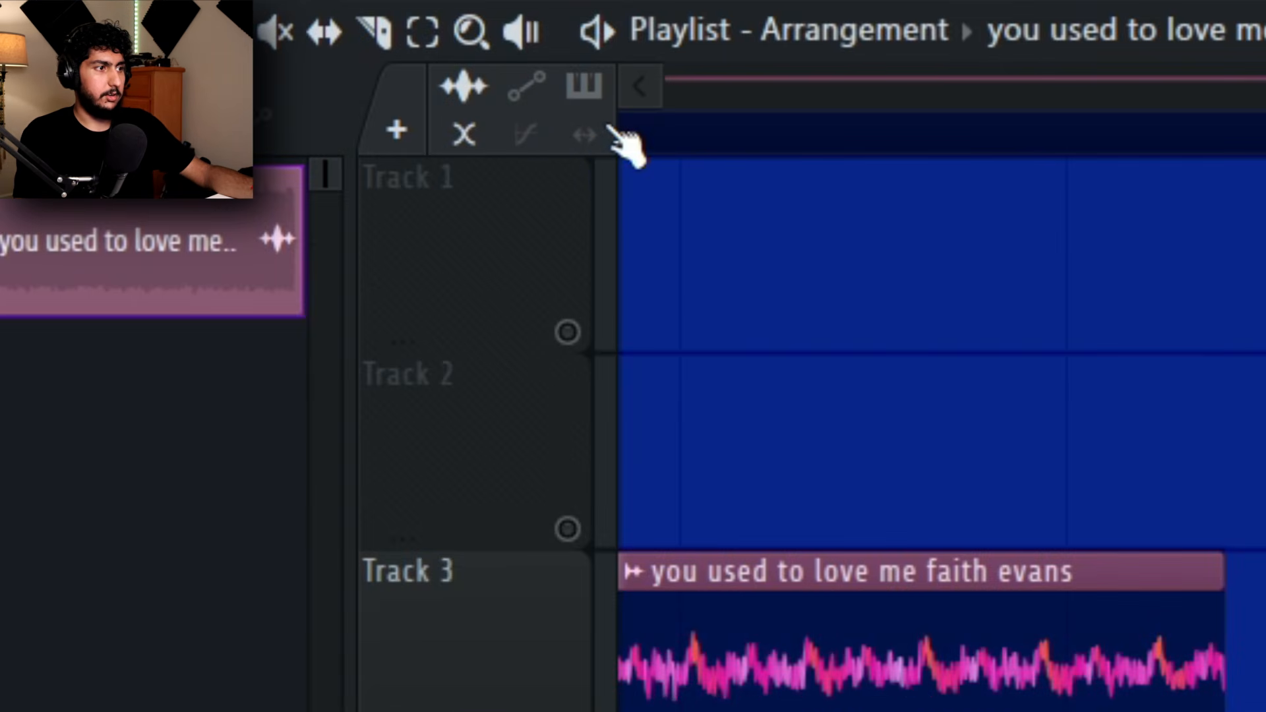
{"action": "left_click_drag", "start_coordinate": [1212, 583], "coordinate": [1265, 573]}
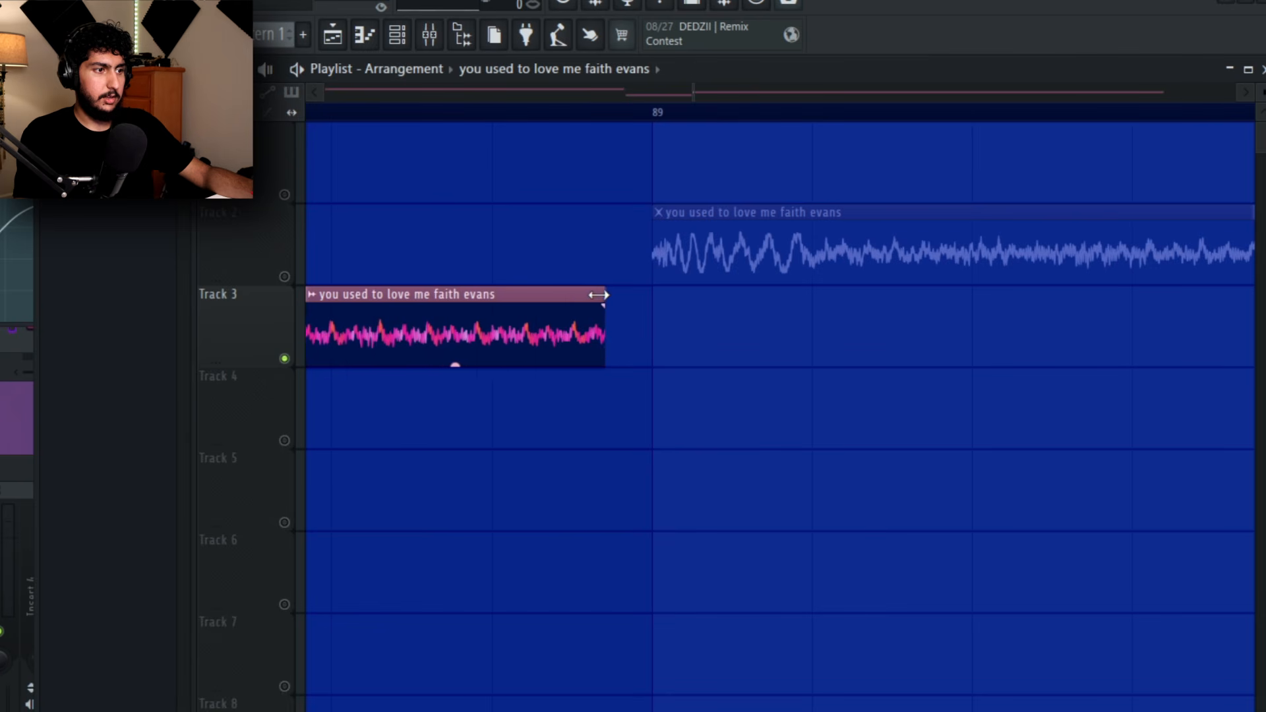
{"action": "scroll", "coordinate": [725, 386], "scroll_direction": "down", "scroll_amount": 5}
{"action": "left_click_drag", "start_coordinate": [461, 448], "coordinate": [847, 415]}
{"action": "scroll", "coordinate": [862, 413], "scroll_direction": "up", "scroll_amount": 3}
{"action": "scroll", "coordinate": [950, 399], "scroll_direction": "down", "scroll_amount": 4}
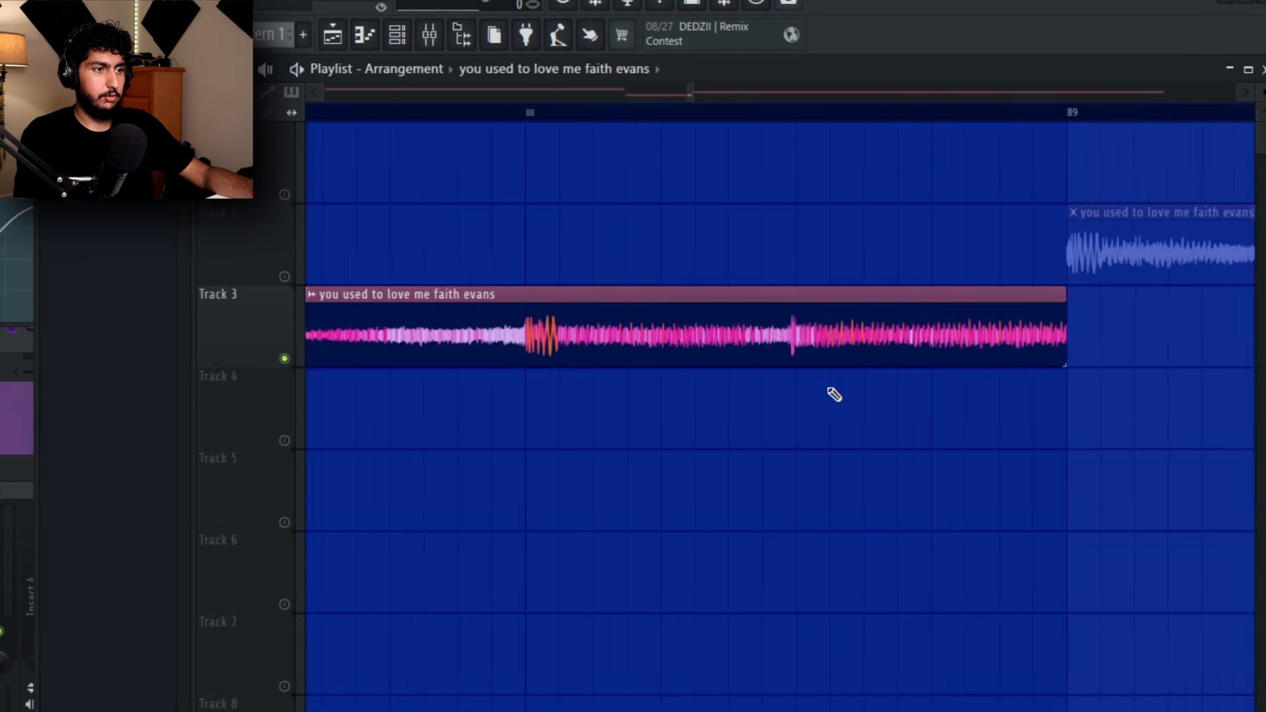
- Examine how the stretched Track 3 clip's beats line up with the grid between bars 73 and 89
{"action": "scroll", "coordinate": [705, 399], "scroll_direction": "up", "scroll_amount": 4}
{"action": "scroll", "coordinate": [760, 364], "scroll_direction": "up", "scroll_amount": 3}
{"action": "left_click_drag", "start_coordinate": [980, 432], "coordinate": [1263, 505]}
{"action": "left_click_drag", "start_coordinate": [859, 426], "coordinate": [902, 451]}
{"action": "scroll", "coordinate": [902, 450], "scroll_direction": "down", "scroll_amount": 6}
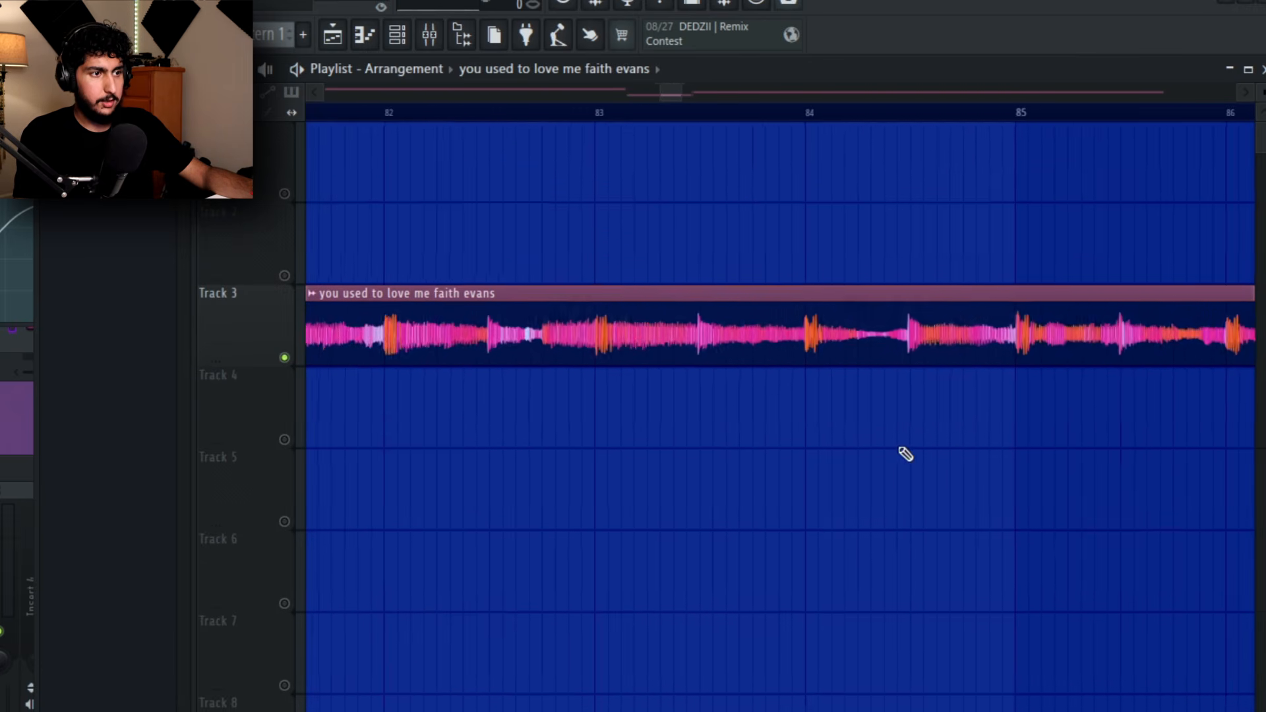
{"action": "scroll", "coordinate": [923, 438], "scroll_direction": "down", "scroll_amount": 4}
{"action": "scroll", "coordinate": [526, 238], "scroll_direction": "up", "scroll_amount": 6}
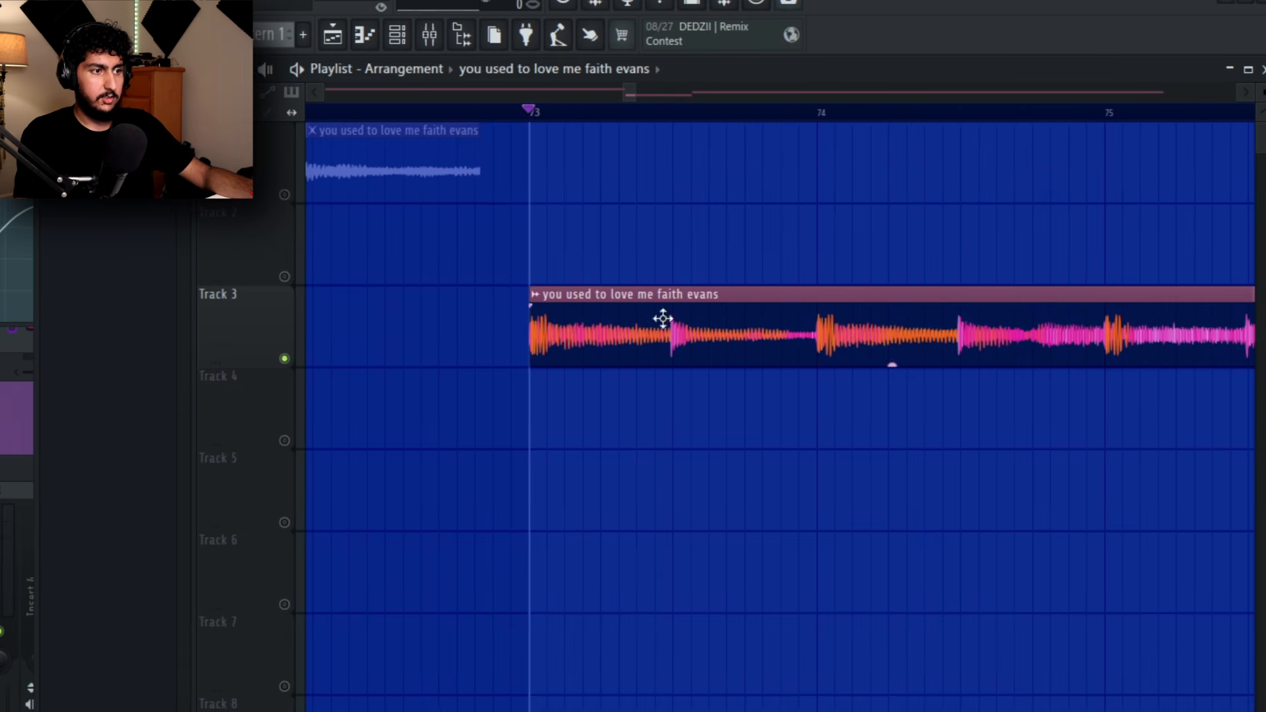
{"action": "scroll", "coordinate": [785, 466], "scroll_direction": "down", "scroll_amount": 5}
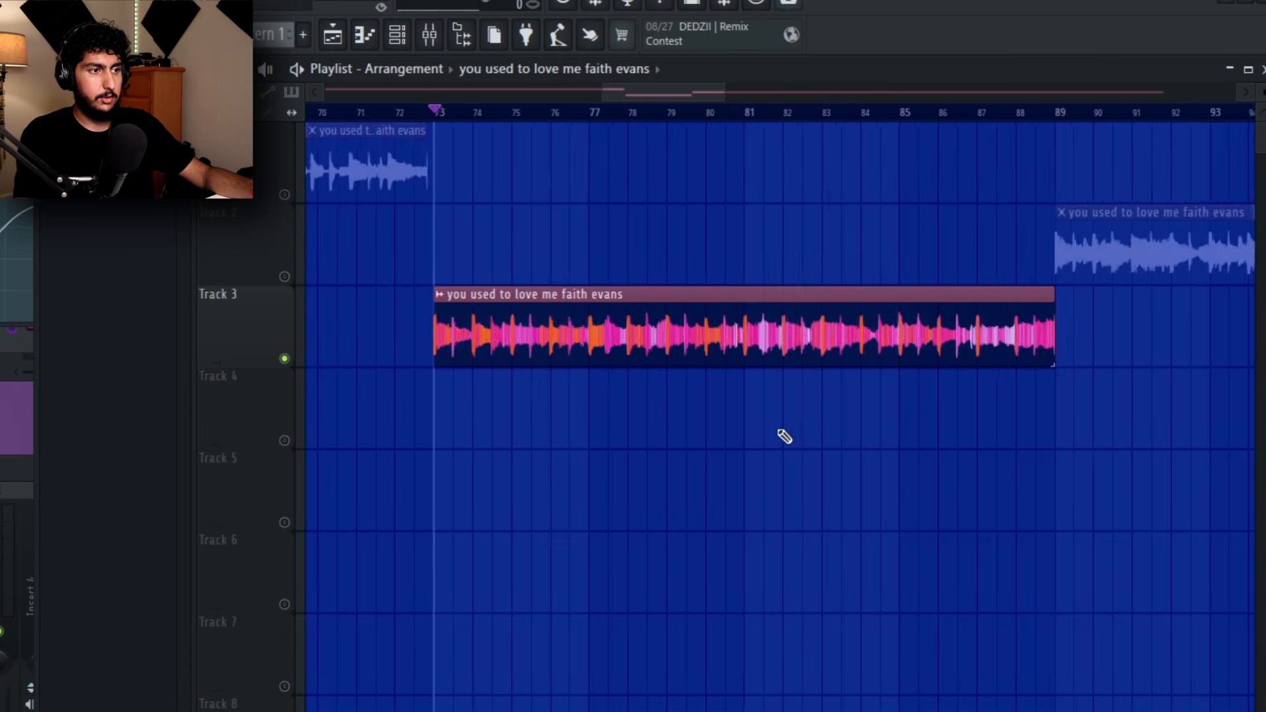
{"action": "scroll", "coordinate": [784, 436], "scroll_direction": "down", "scroll_amount": 1}
- Play the stretched Track 3 clip from bar 73 and open its audio clip settings to check the time stretching
{"action": "key", "text": "space"}
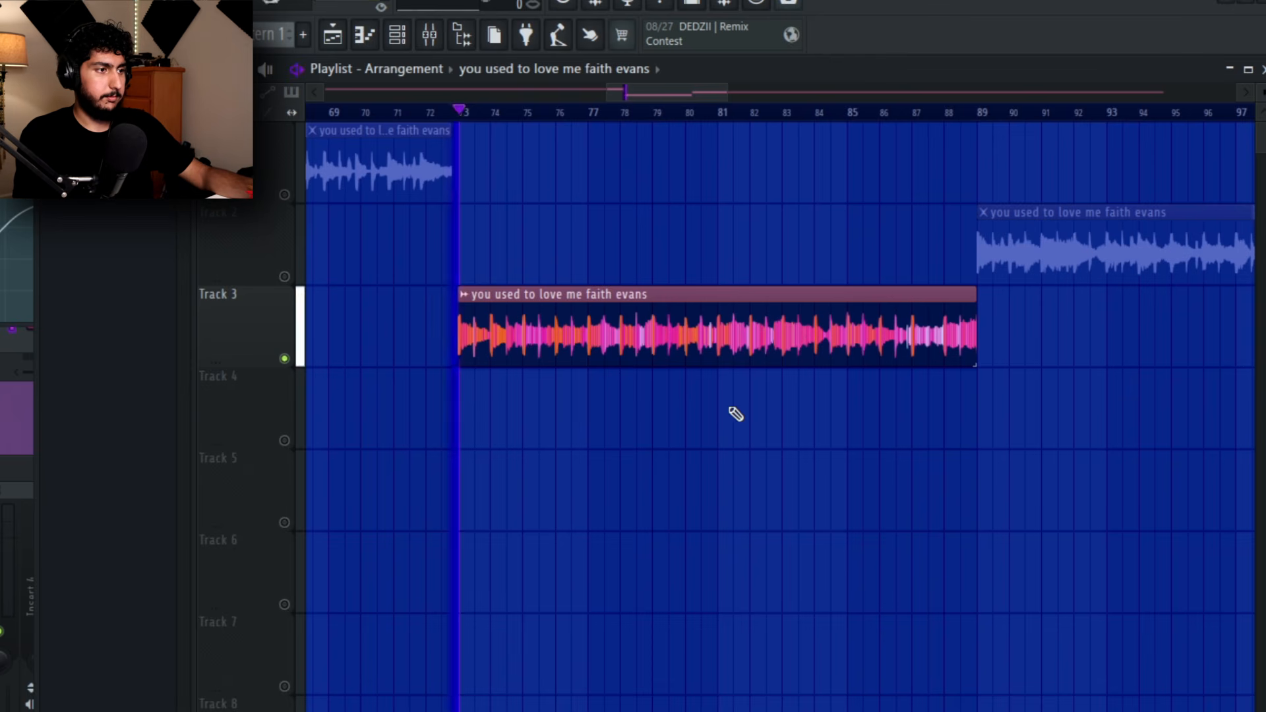
{"action": "double_click", "coordinate": [603, 294]}
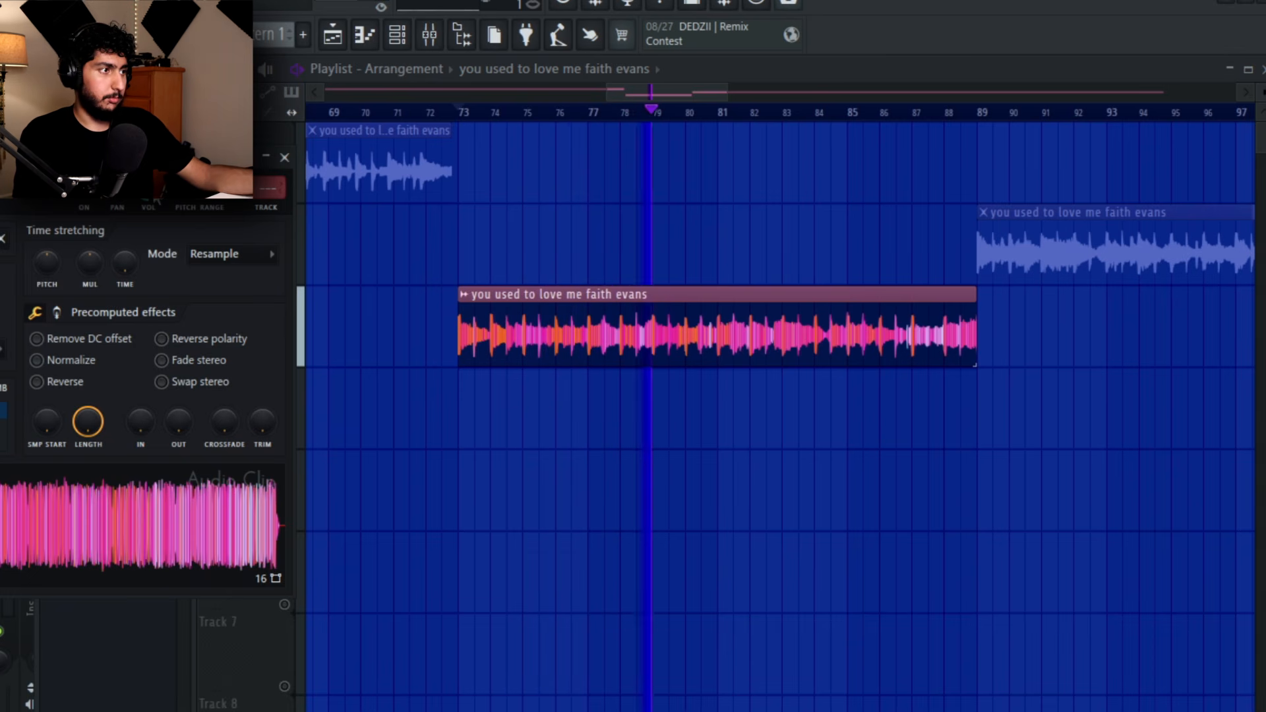
{"action": "right_click", "coordinate": [150, 189]}
{"action": "left_click", "coordinate": [718, 364]}
{"action": "left_click_drag", "start_coordinate": [779, 483], "coordinate": [756, 485]}
- Solo Track 2 and set the playback position about half a bar before its clip at bar 89
{"action": "scroll", "coordinate": [755, 484], "scroll_direction": "down", "scroll_amount": 3}
{"action": "left_click_drag", "start_coordinate": [800, 432], "coordinate": [759, 427]}
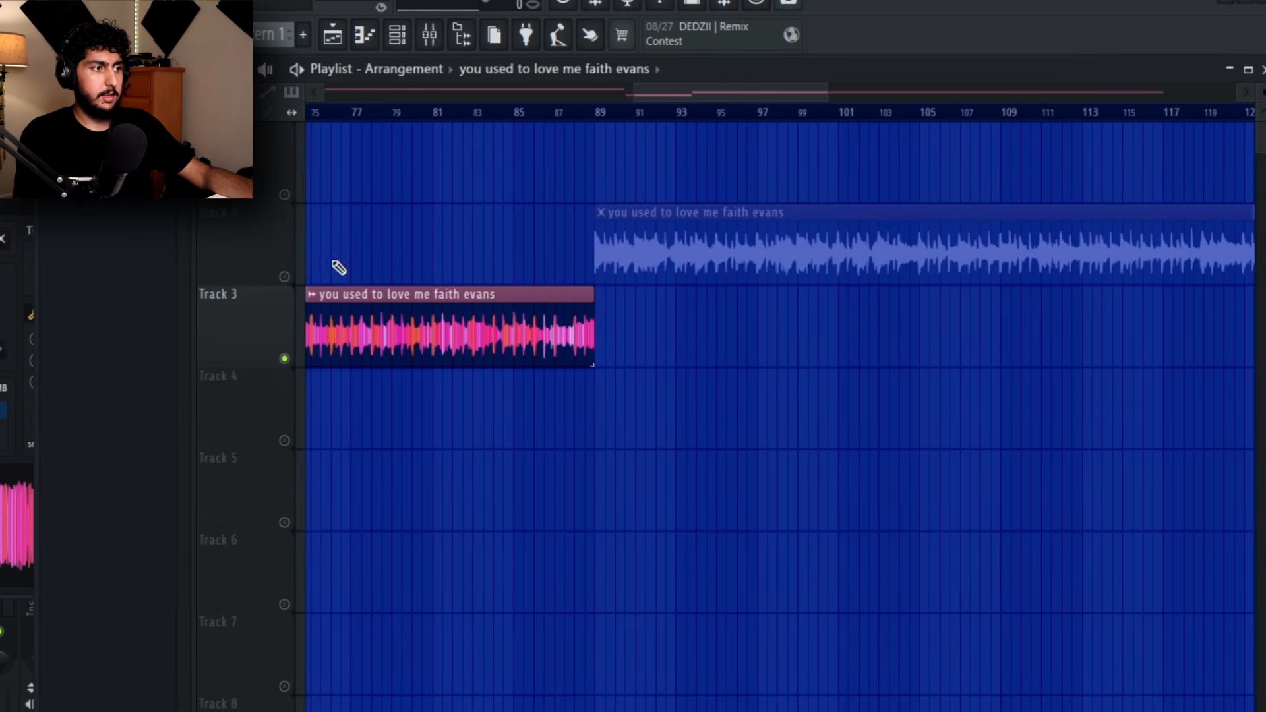
{"action": "left_click", "coordinate": [303, 275]}
{"action": "right_click", "coordinate": [285, 276]}
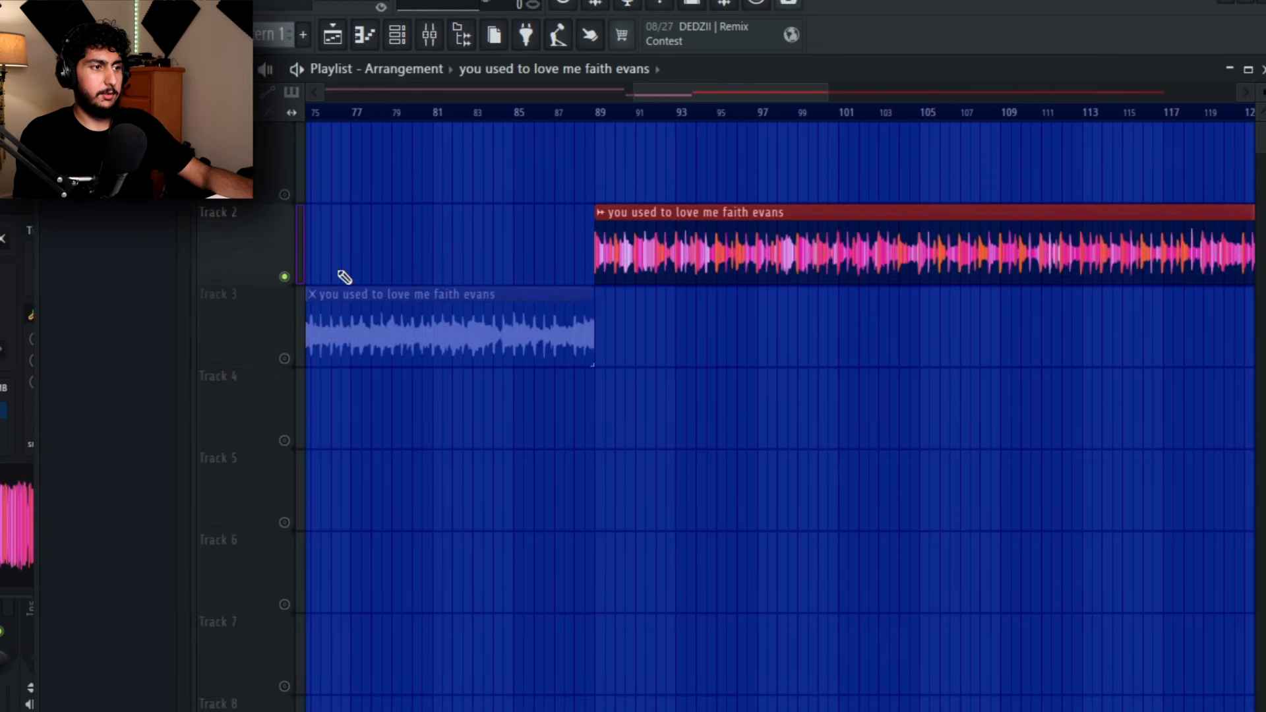
{"action": "scroll", "coordinate": [789, 330], "scroll_direction": "up", "scroll_amount": 5}
{"action": "left_click", "coordinate": [315, 111]}
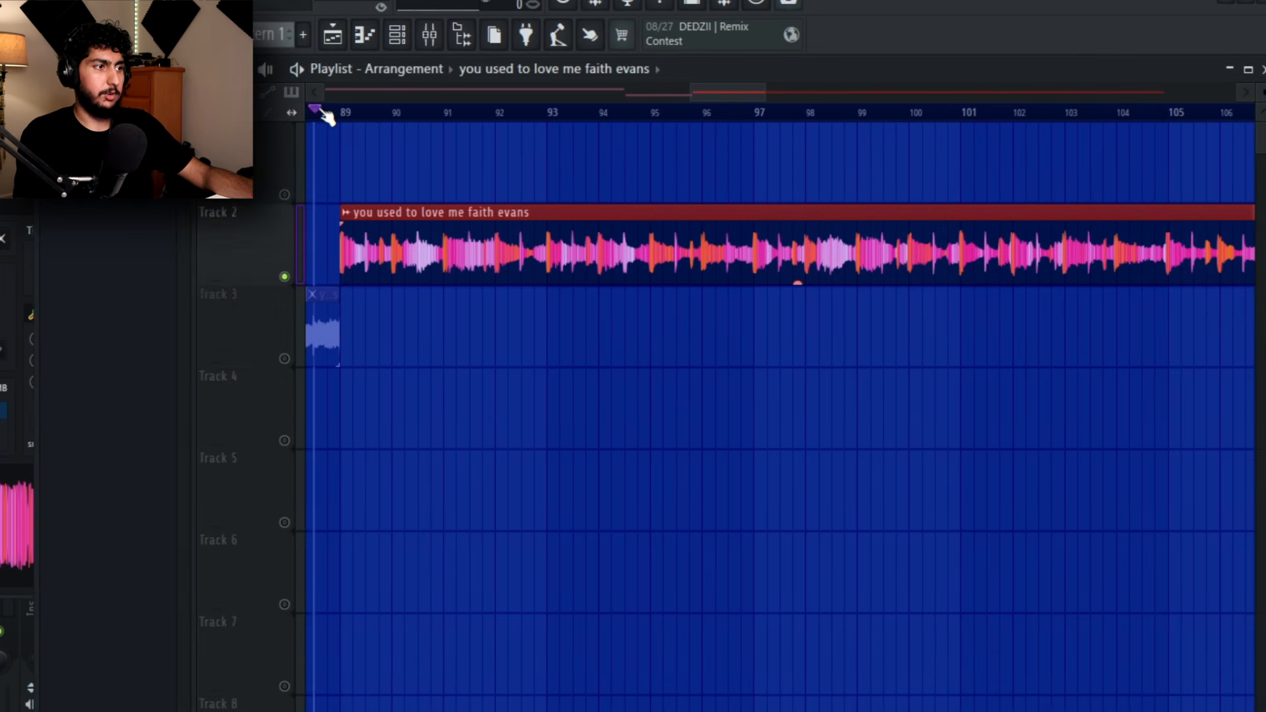
- Re-enable Track 3 and play both clips across their join at bar 89, continuing from near bar 103
{"action": "scroll", "coordinate": [393, 316], "scroll_direction": "left", "scroll_amount": 3}
{"action": "left_click", "coordinate": [285, 359]}
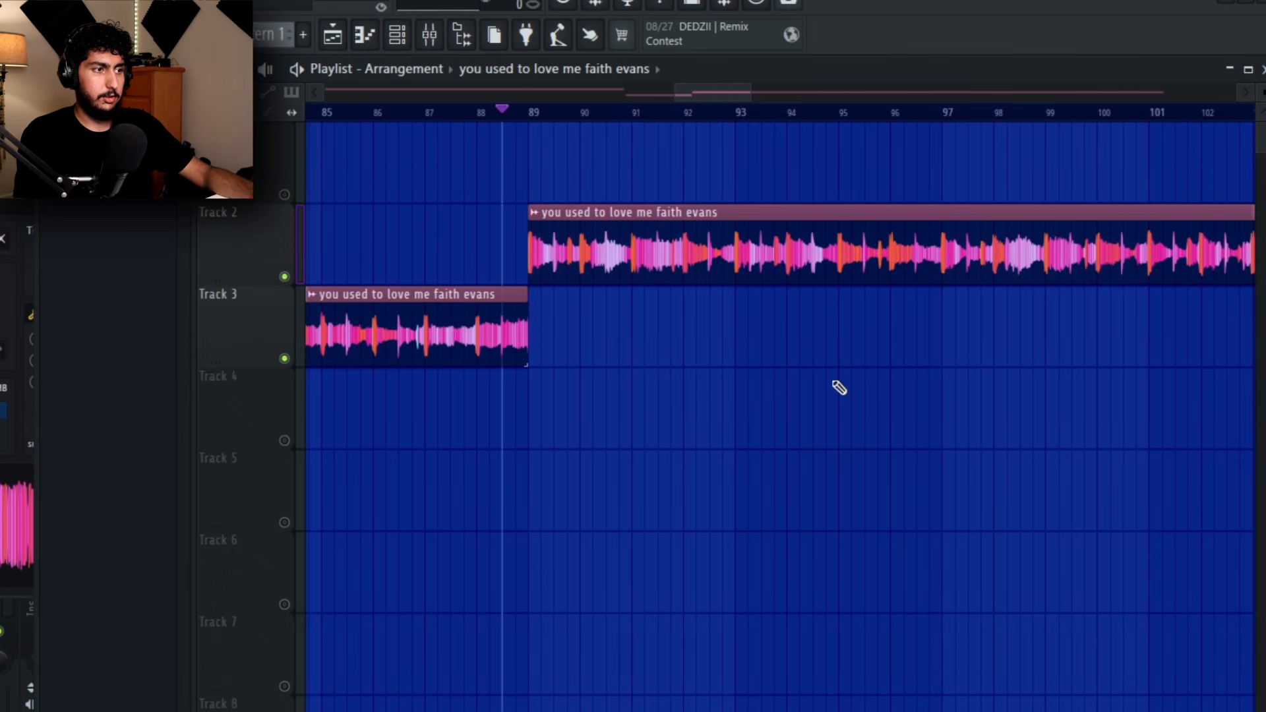
{"action": "key", "text": "space"}
{"action": "scroll", "coordinate": [846, 399], "scroll_direction": "right", "scroll_amount": 1}
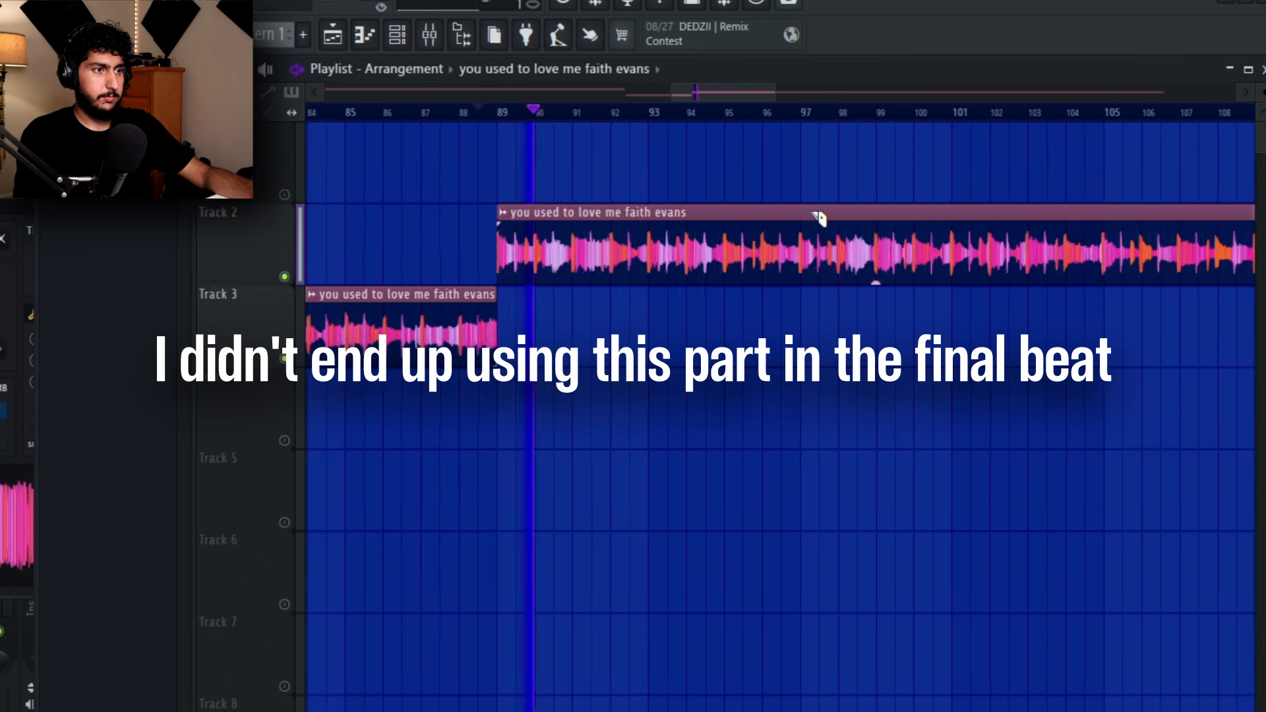
{"action": "left_click", "coordinate": [758, 113]}
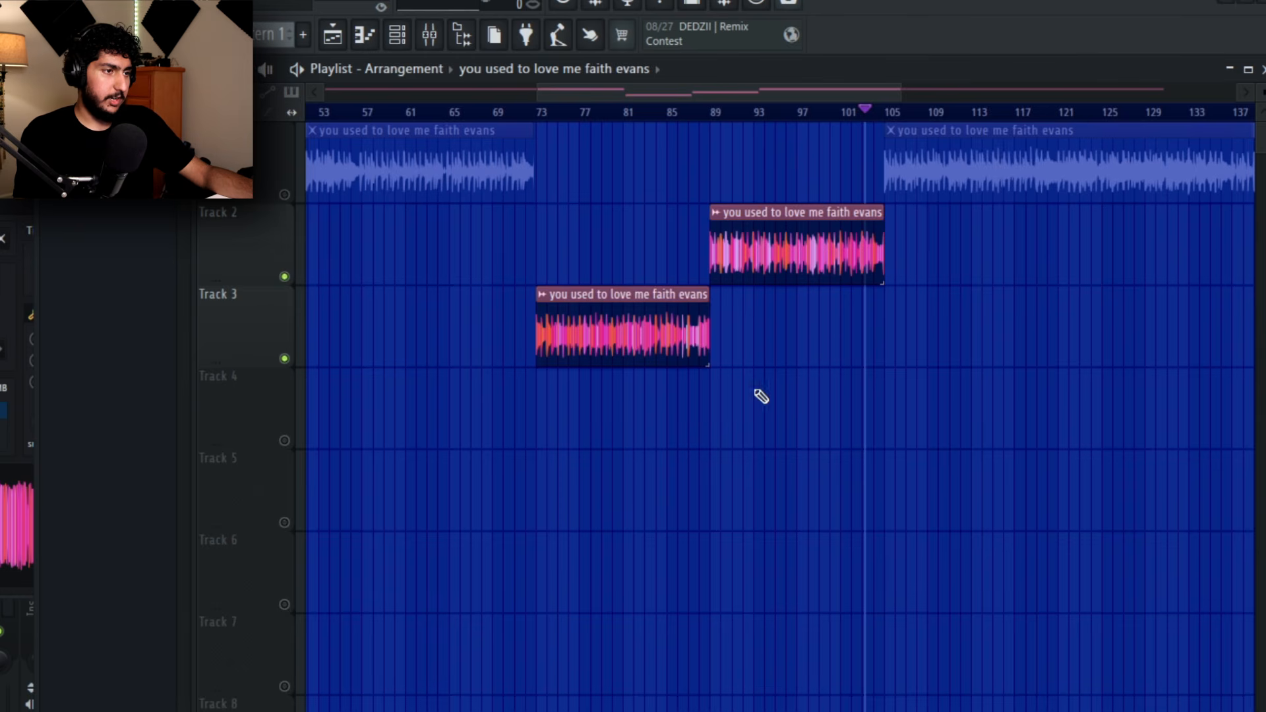
- Merge the section onto Track 2 by deleting the bar 89 clip and extending the bar 73 clip to bar 105
{"action": "left_click_drag", "start_coordinate": [598, 321], "coordinate": [596, 226]}
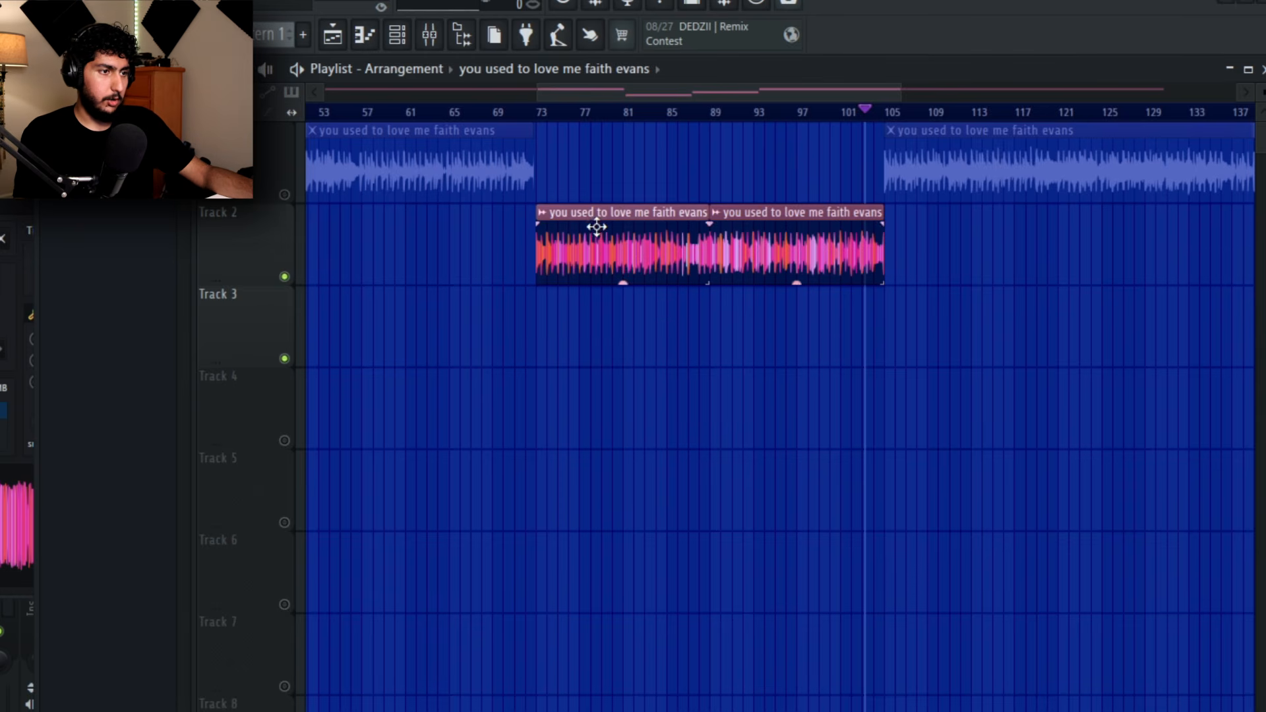
{"action": "scroll", "coordinate": [814, 256], "scroll_direction": "up", "scroll_amount": 4}
{"action": "right_click", "coordinate": [814, 256]}
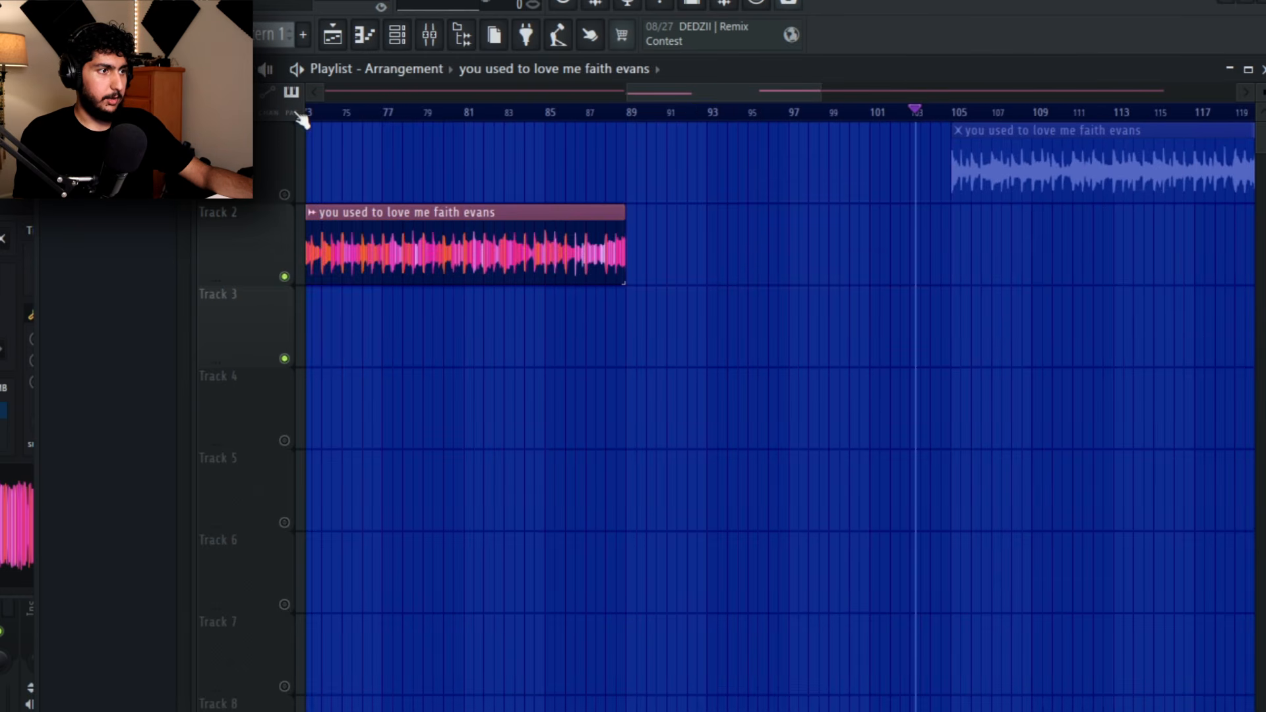
{"action": "left_click_drag", "start_coordinate": [621, 216], "coordinate": [949, 221]}
{"action": "scroll", "coordinate": [944, 367], "scroll_direction": "down", "scroll_amount": 3}
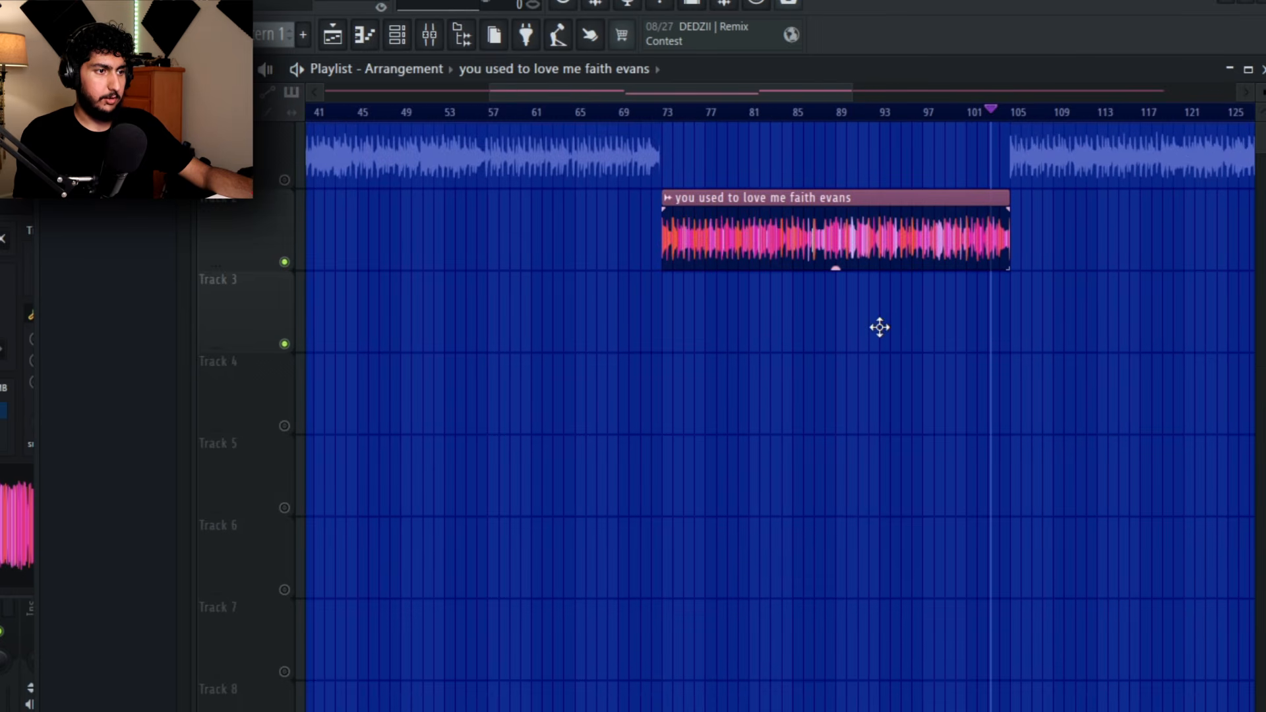
- Move the extended clip down to Track 3 and play it from bar 73
{"action": "mouse_move", "coordinate": [880, 327]}
{"action": "left_mouse_down"}
{"action": "mouse_move", "coordinate": [890, 334]}
{"action": "mouse_move", "coordinate": [879, 334]}
{"action": "left_mouse_up"}
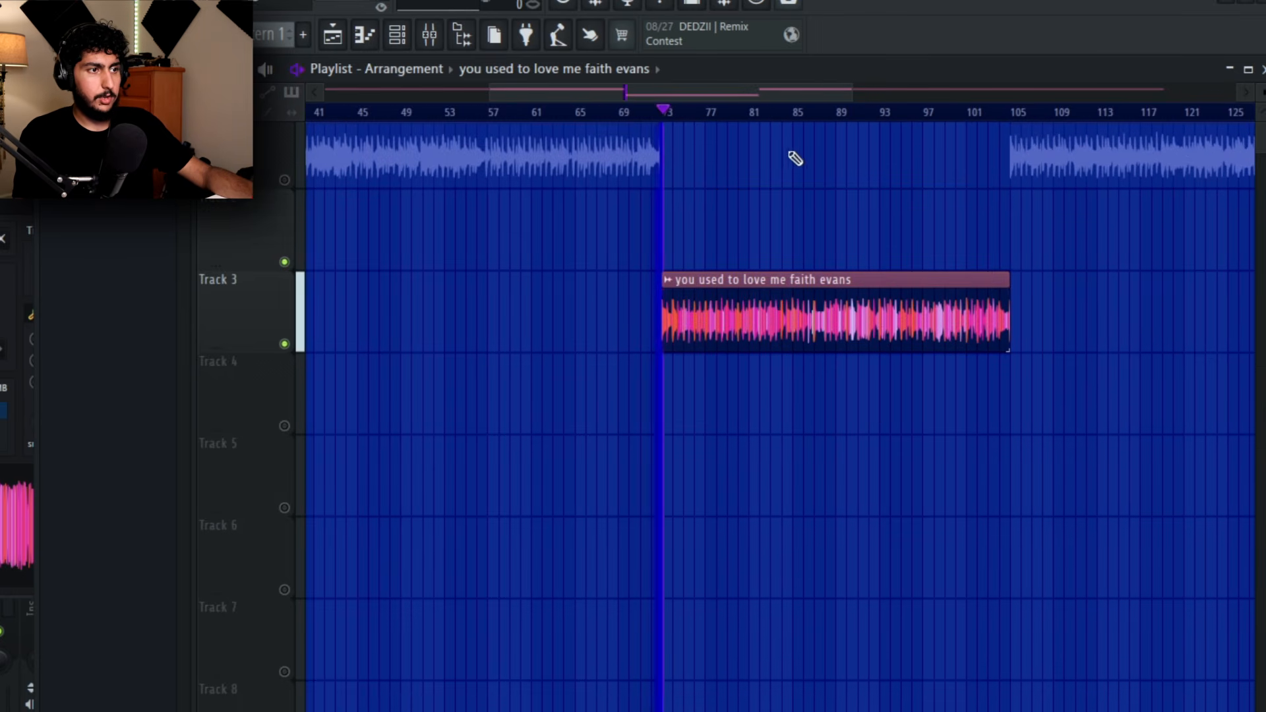
{"action": "key", "text": "space"}
{"action": "left_click_drag", "start_coordinate": [933, 198], "coordinate": [859, 226]}
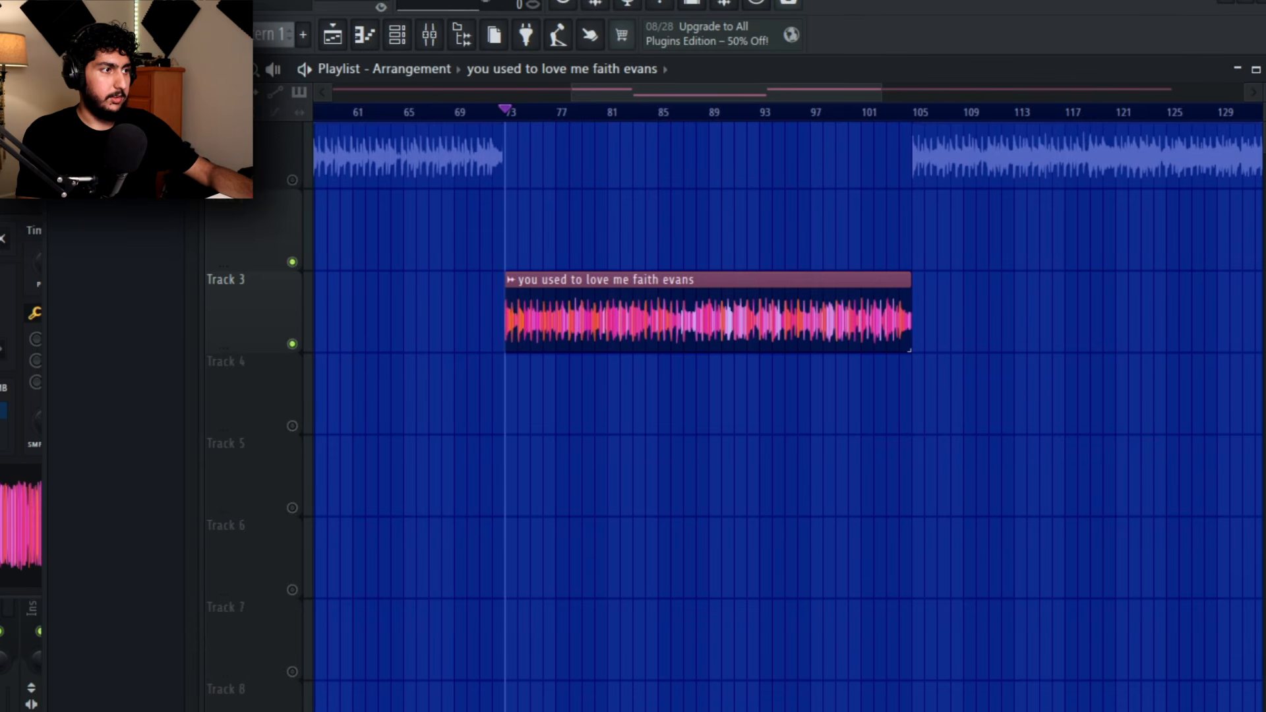
- Extract bass, instruments and vocals stems from the Track 3 clip without drums, muting the source clip and grouping the playlist tracks
{"action": "left_click", "coordinate": [518, 277]}
{"action": "left_click", "coordinate": [731, 388]}
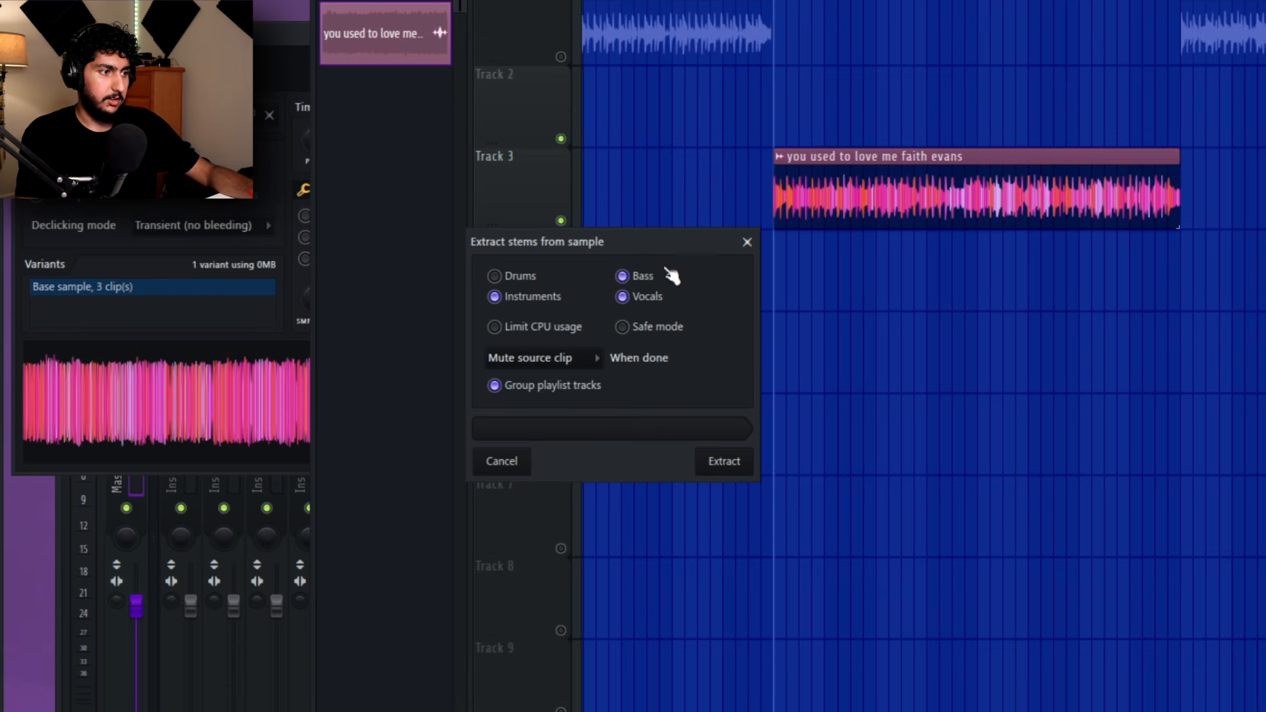
{"action": "left_click", "coordinate": [724, 461]}
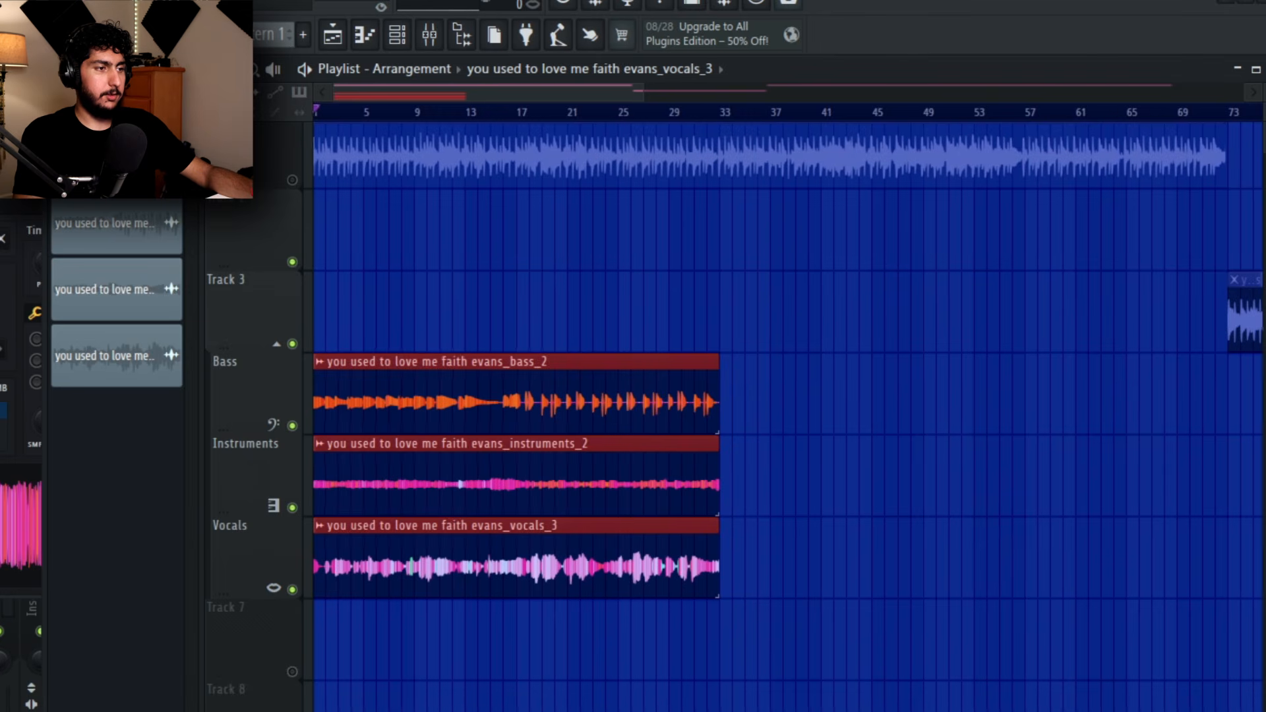
- Listen to the Bass, Instruments and Vocals stems by soloing their tracks in turn
{"action": "right_click", "coordinate": [292, 425]}
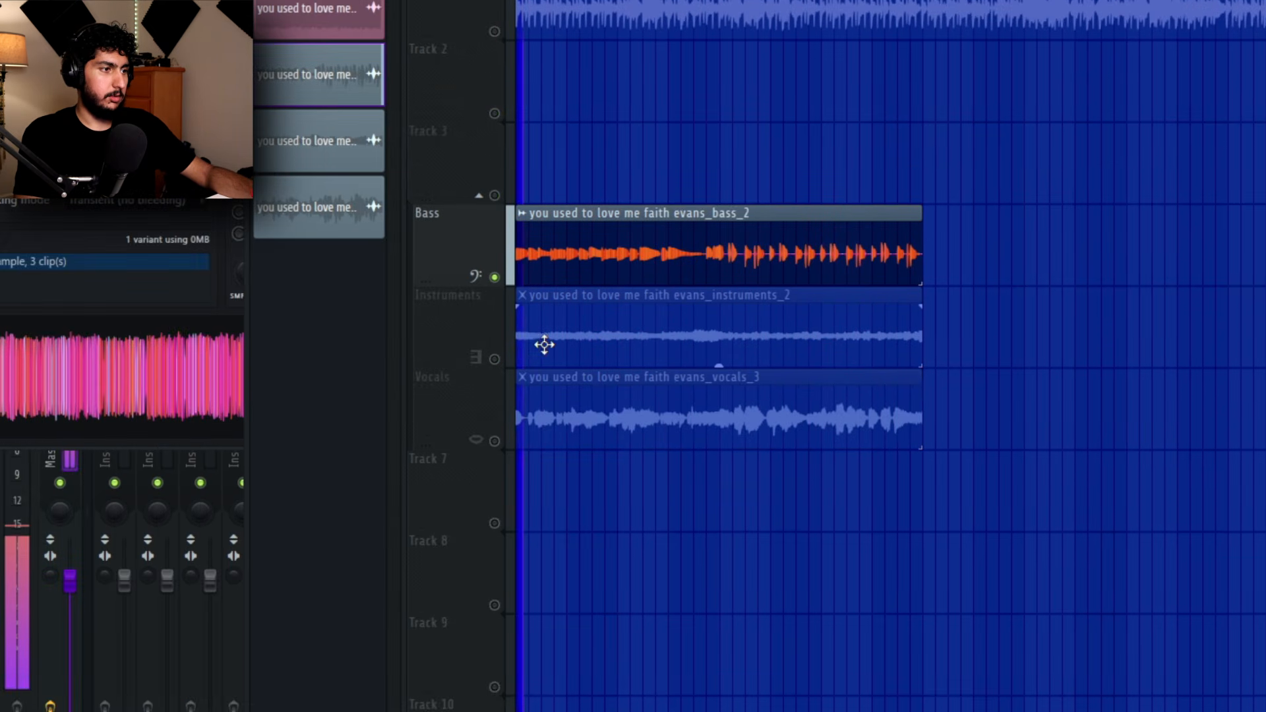
{"action": "right_click", "coordinate": [494, 359]}
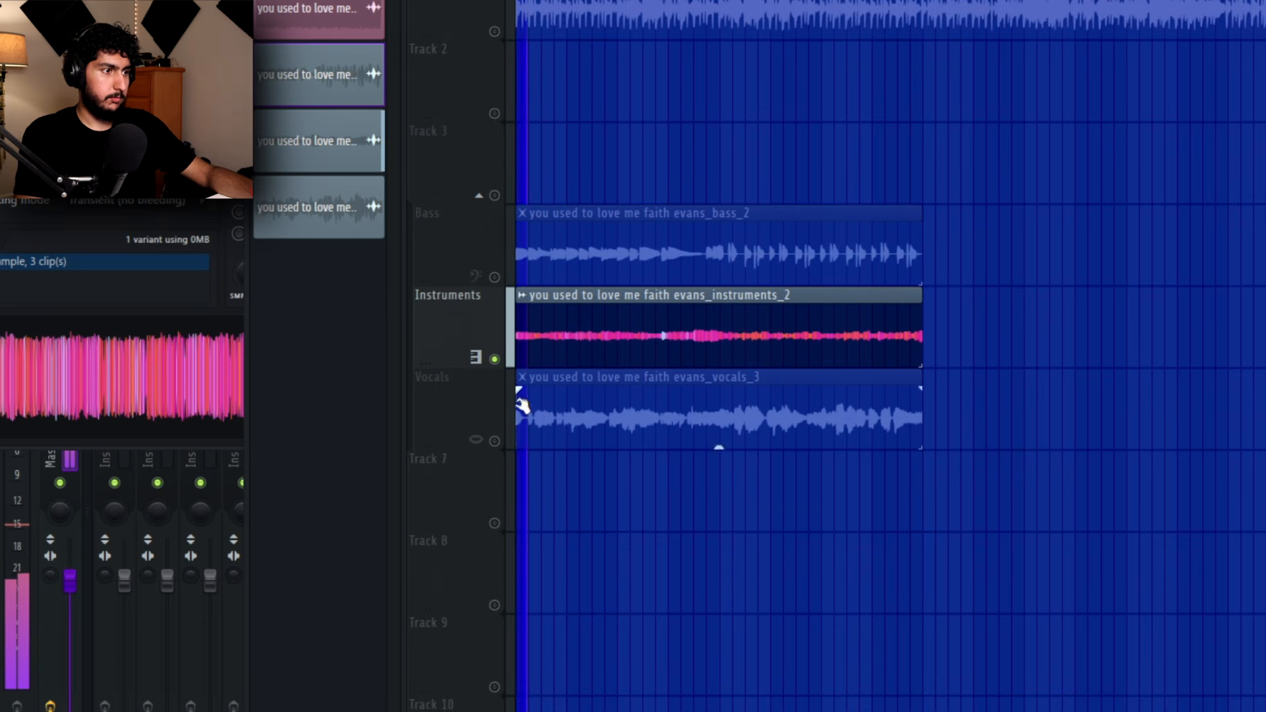
{"action": "right_click", "coordinate": [494, 440]}
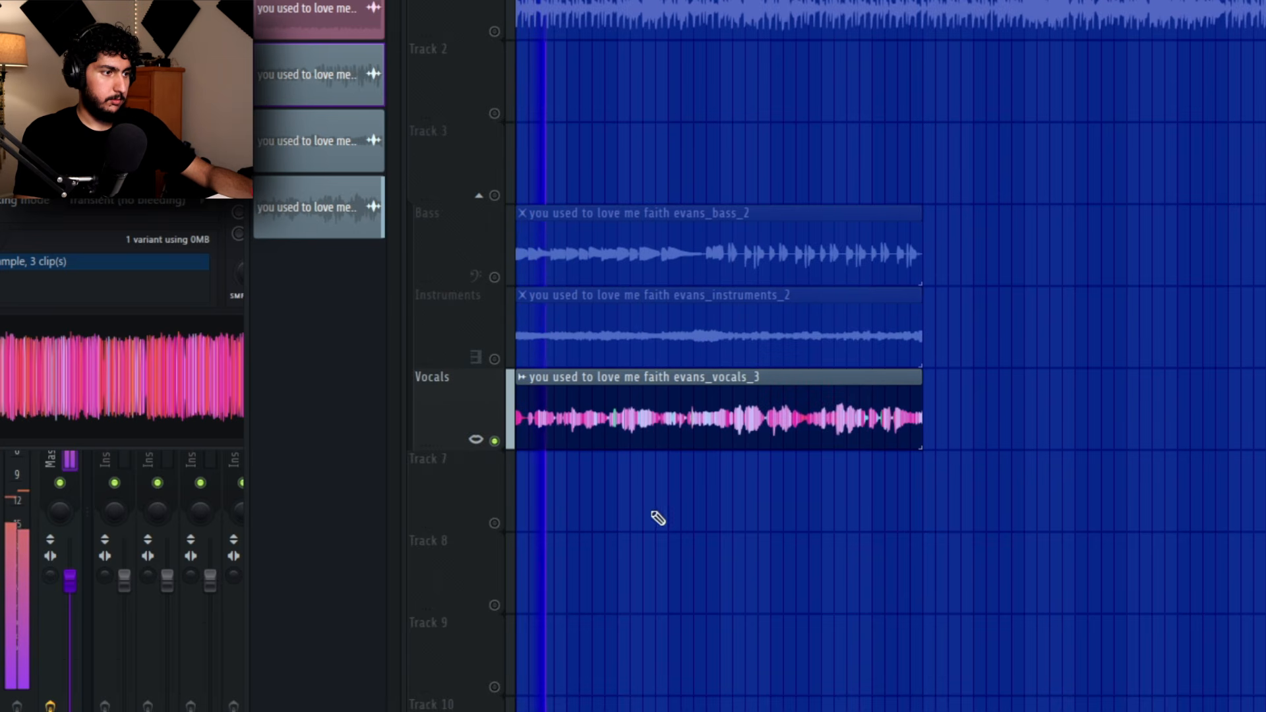
{"action": "right_click", "coordinate": [495, 359]}
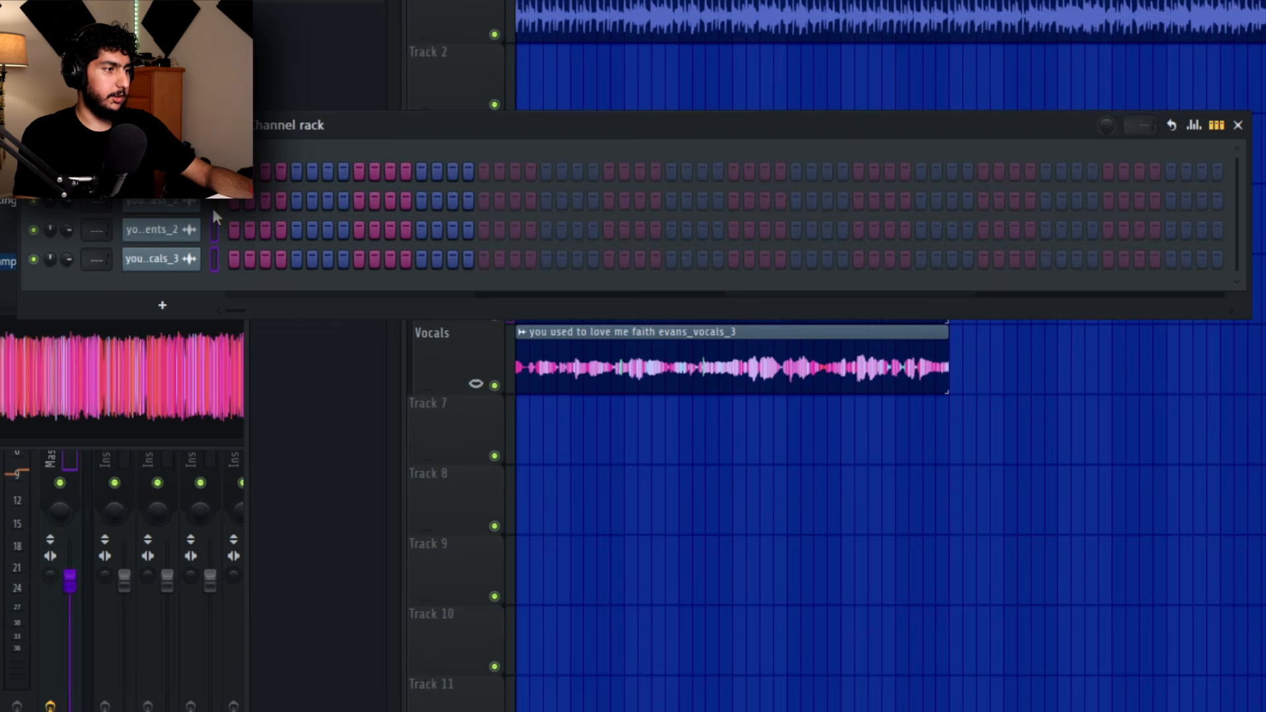
- Route the bass, instruments and vocals channels to mixer inserts 5, 6 and 7
{"action": "left_click", "coordinate": [192, 207]}
{"action": "left_click", "coordinate": [512, 34]}
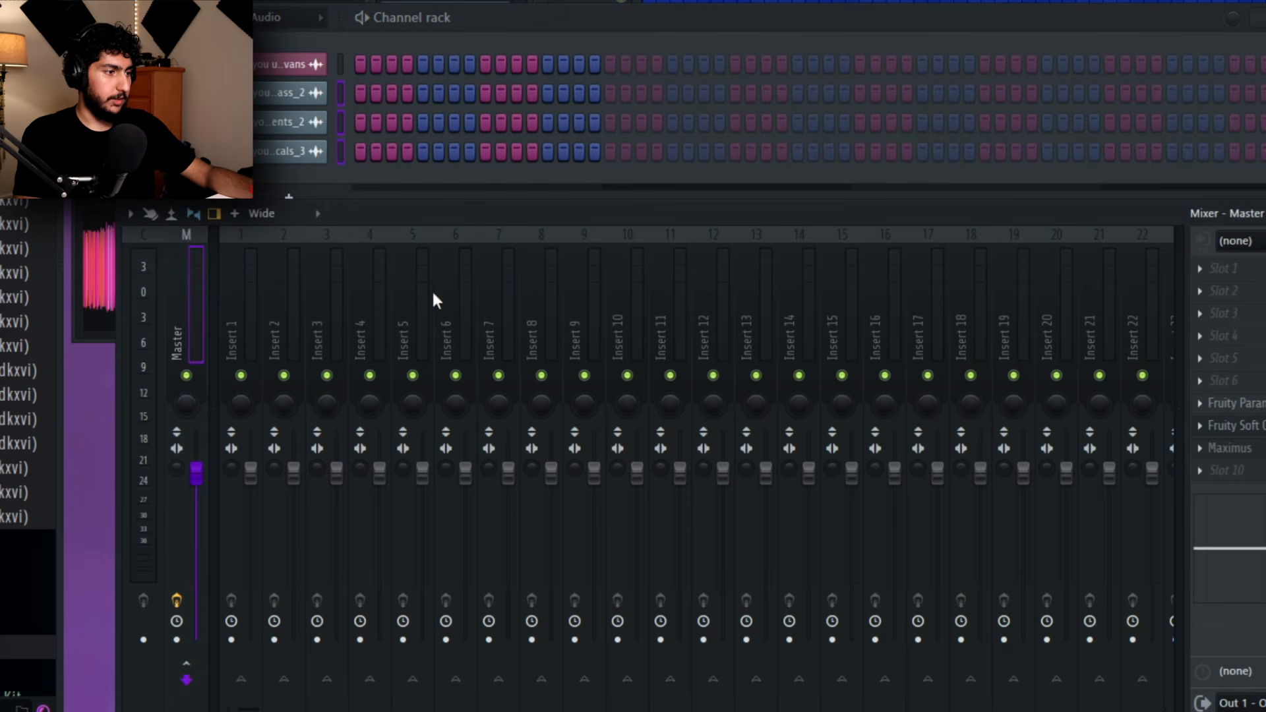
{"action": "left_click", "coordinate": [433, 295]}
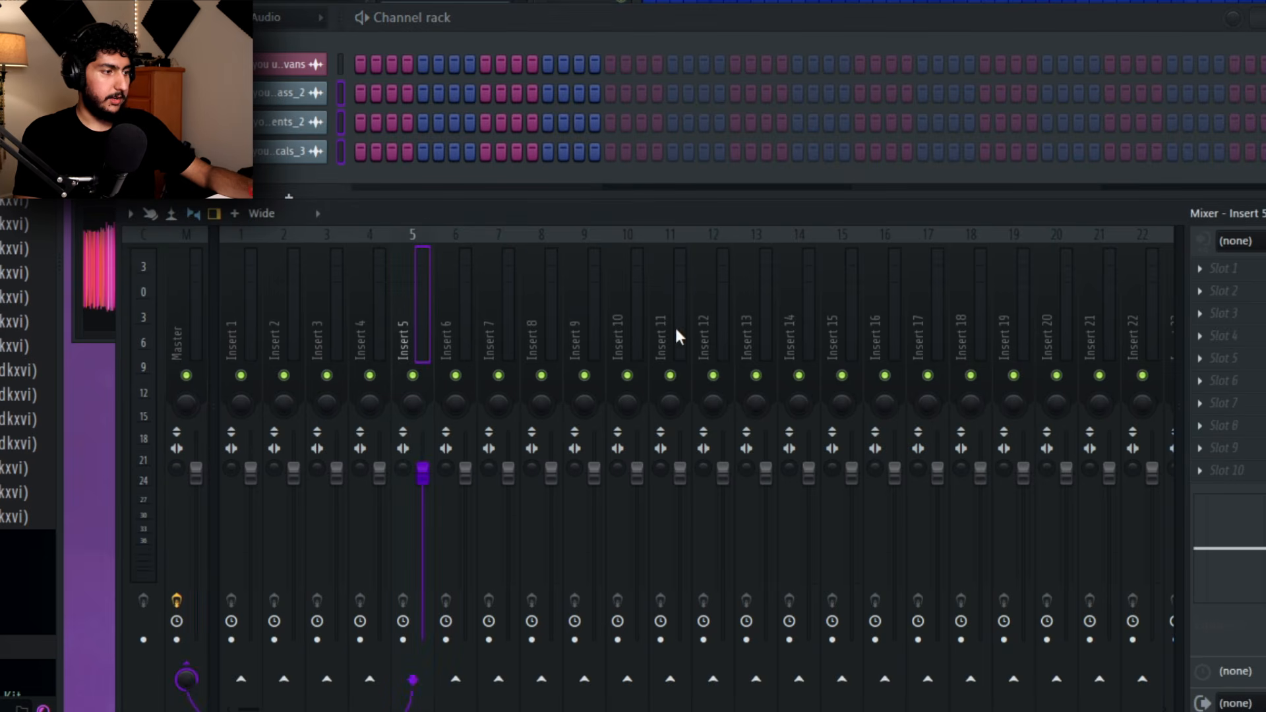
{"action": "key", "text": "ctrl+l"}
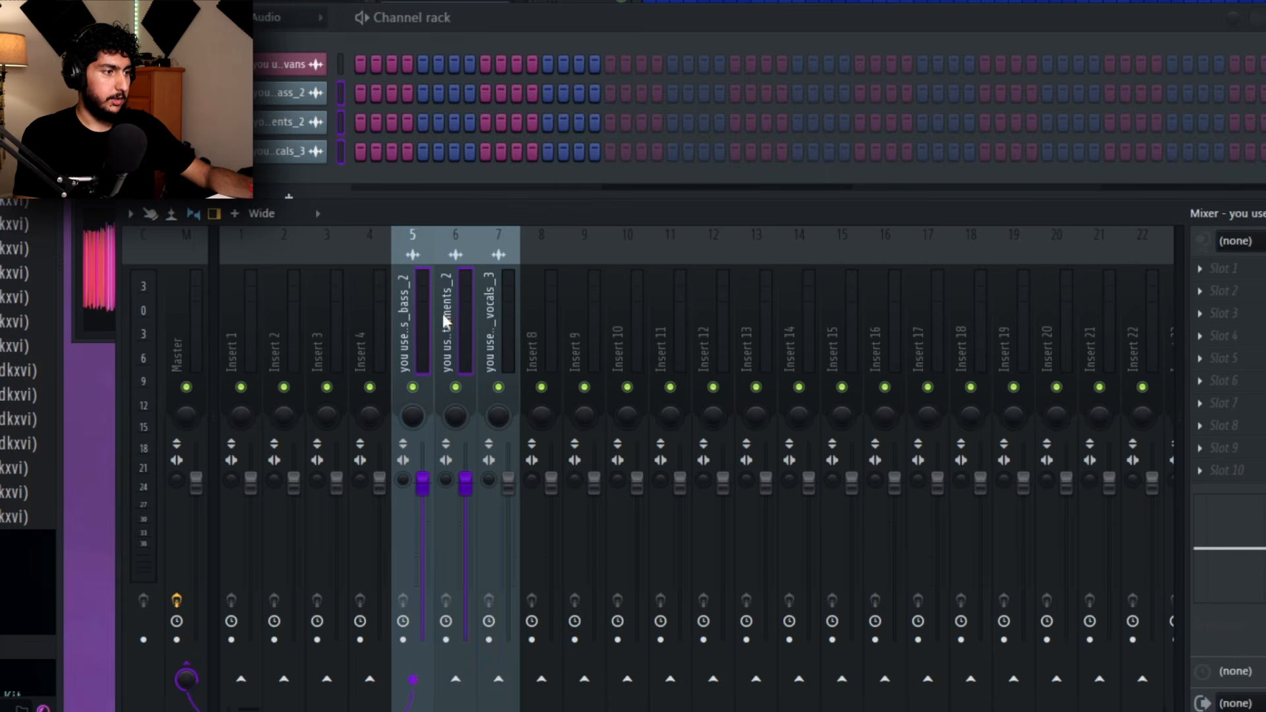
- Clear the icons from the three stem tracks on mixer inserts 5 to 7
{"action": "right_click", "coordinate": [517, 300]}
{"action": "left_click", "coordinate": [615, 103]}
{"action": "left_click", "coordinate": [638, 85]}
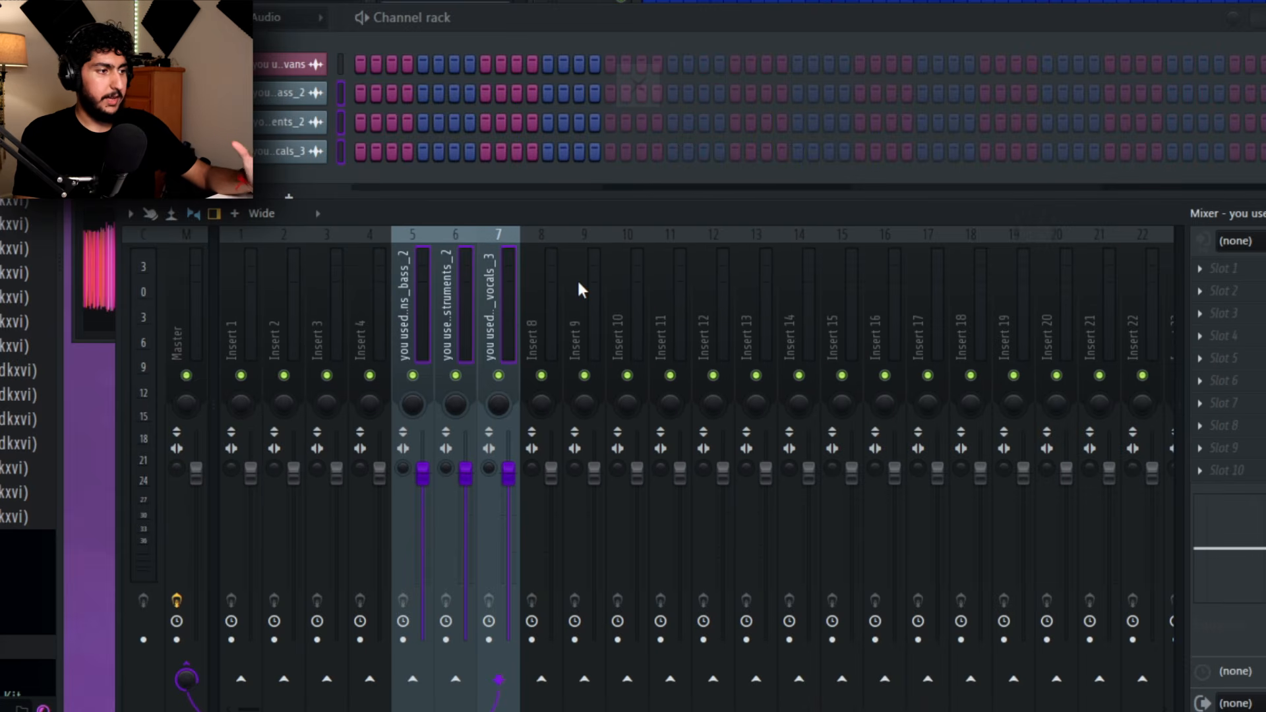
{"action": "left_click", "coordinate": [456, 321]}
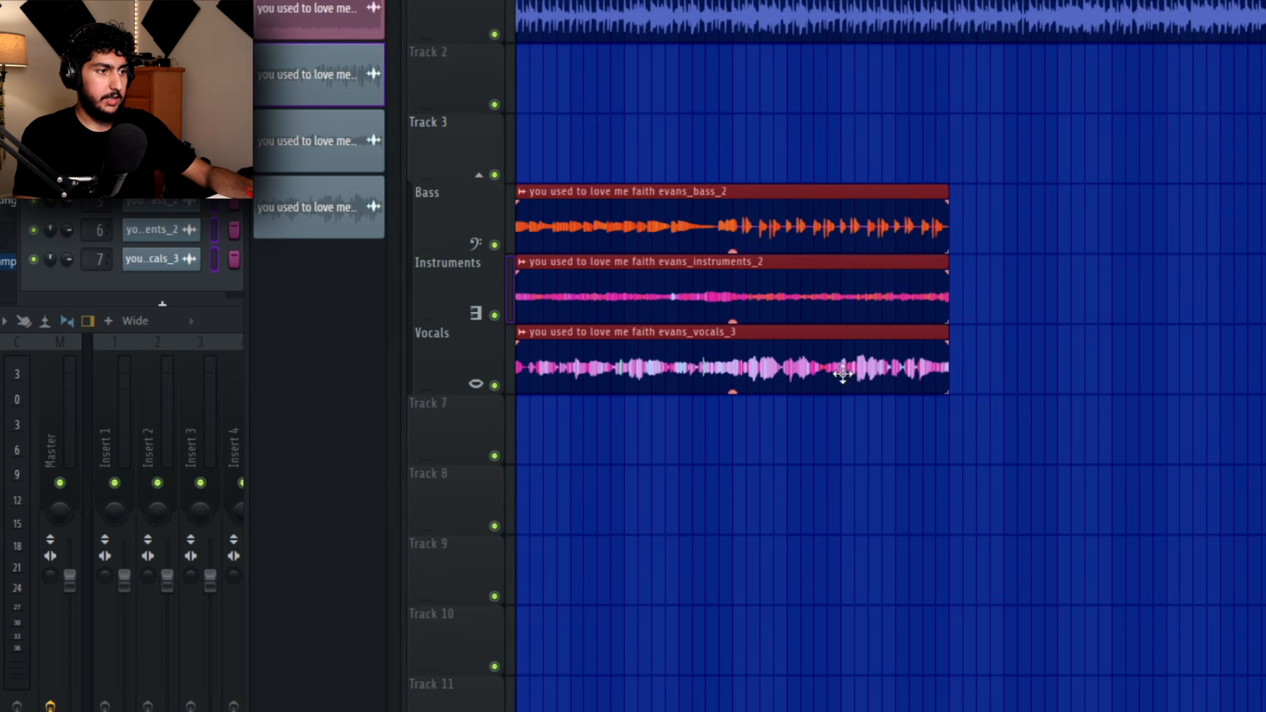
- Slice the bass, instruments and vocals stems at bar 17 to split each into two 16-bar halves
{"action": "scroll", "coordinate": [608, 348], "scroll_direction": "up", "scroll_amount": 2}
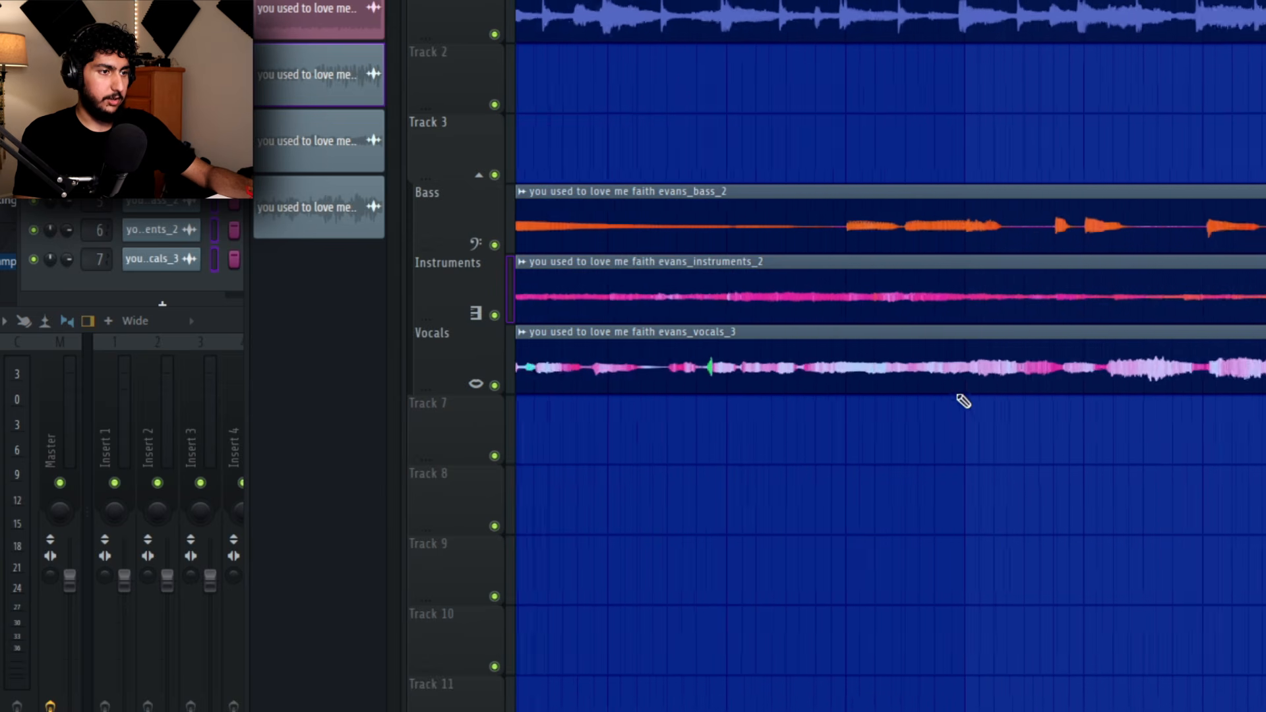
{"action": "scroll", "coordinate": [1133, 370], "scroll_direction": "up", "scroll_amount": 2}
{"action": "left_click_drag", "start_coordinate": [1031, 210], "coordinate": [898, 495]}
{"action": "left_click", "coordinate": [1109, 445], "text": "ctrl"}
{"action": "left_click_drag", "start_coordinate": [1121, 450], "coordinate": [1013, 455]}
{"action": "left_click_drag", "start_coordinate": [1015, 455], "coordinate": [1114, 221]}
{"action": "scroll", "coordinate": [853, 274], "scroll_direction": "down", "scroll_amount": 2}
{"action": "left_click", "coordinate": [955, 411], "text": "ctrl"}
{"action": "scroll", "coordinate": [955, 411], "scroll_direction": "down", "scroll_amount": 3}
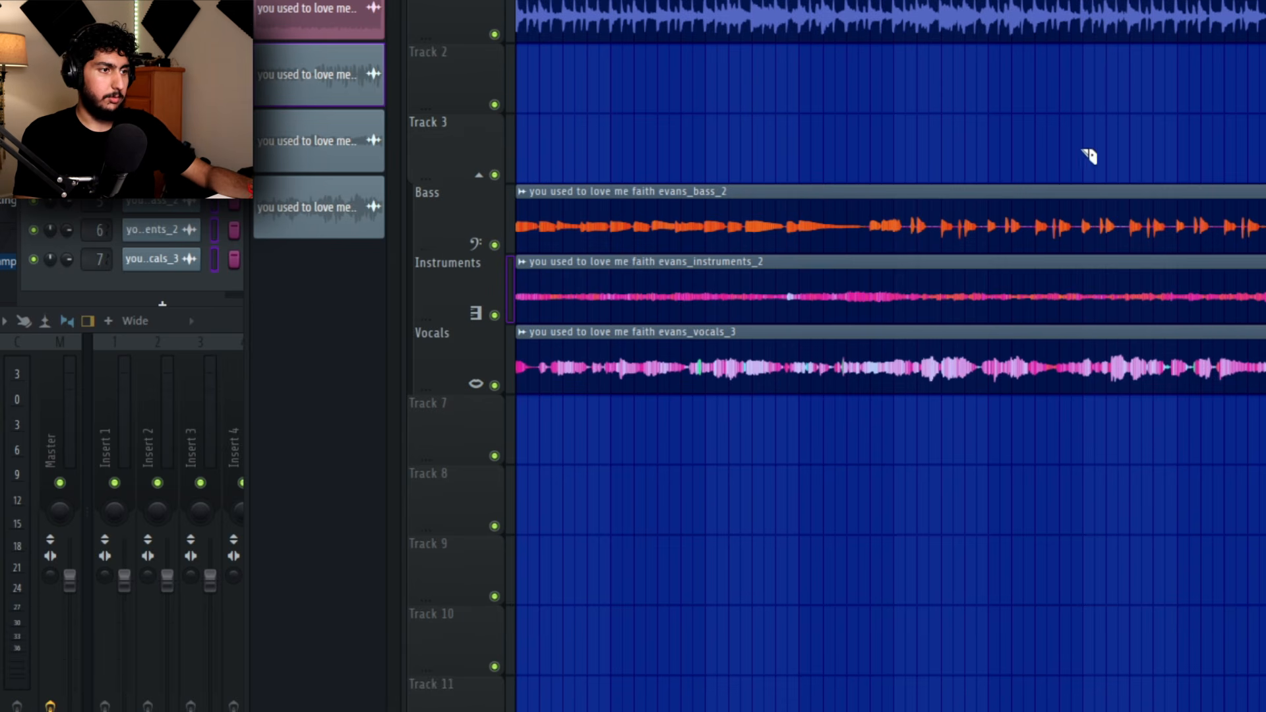
{"action": "scroll", "coordinate": [923, 168], "scroll_direction": "down", "scroll_amount": 3}
{"action": "left_click_drag", "start_coordinate": [783, 138], "coordinate": [772, 514]}
- Try placing the second halves of the stems at bar 33, one track lower, and play them from there
{"action": "left_click_drag", "start_coordinate": [916, 259], "coordinate": [1039, 258]}
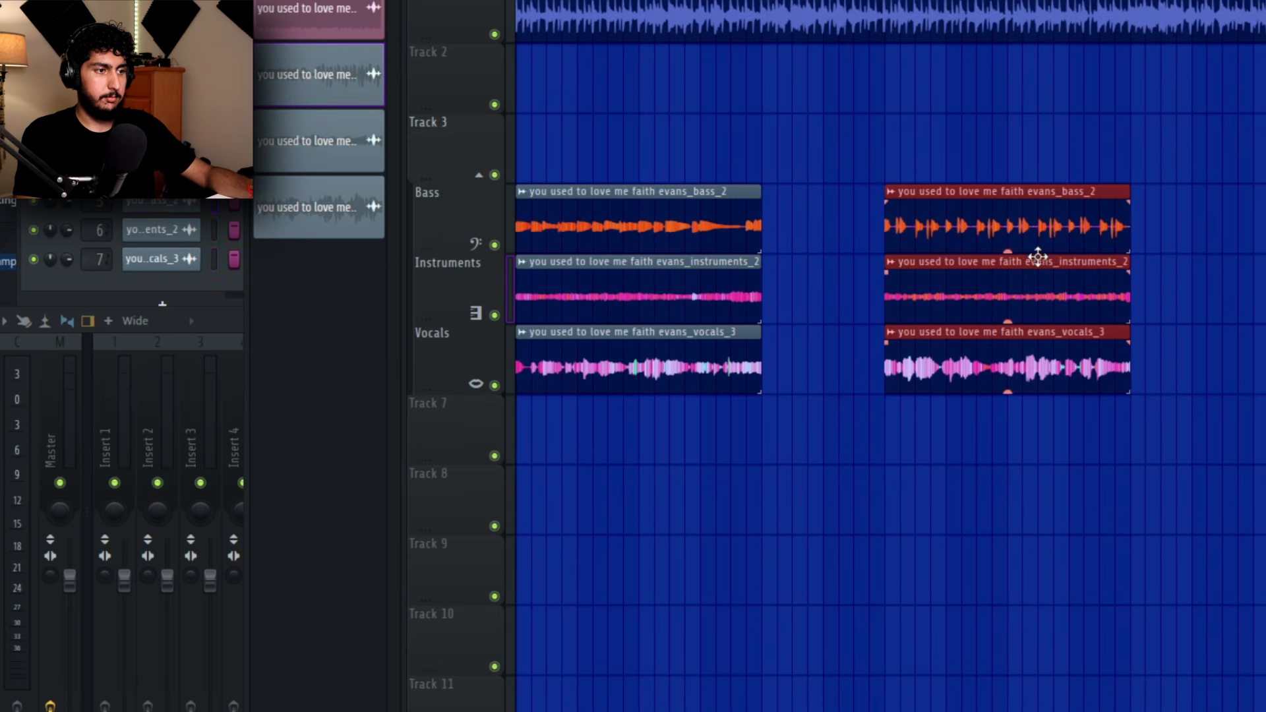
{"action": "left_click_drag", "start_coordinate": [968, 191], "coordinate": [1091, 261]}
{"action": "left_click", "coordinate": [826, 146]}
{"action": "key", "text": "space"}
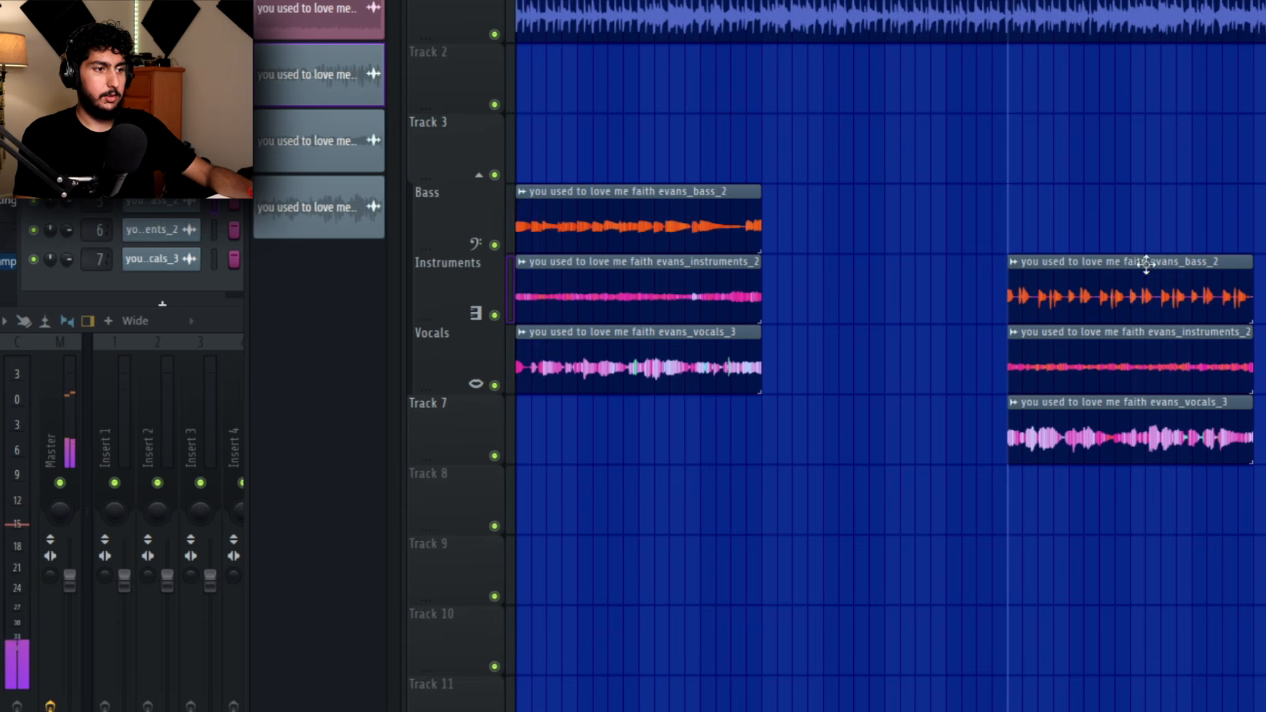
{"action": "key", "text": "space"}
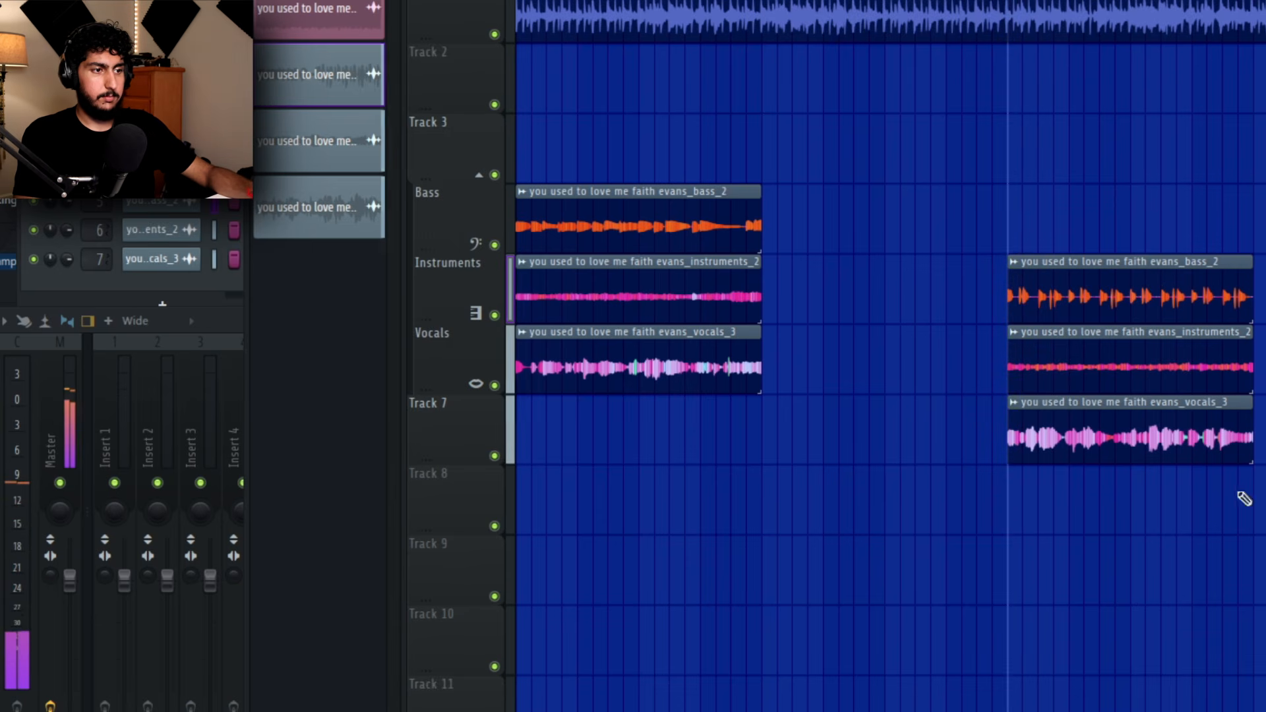
{"action": "left_click_drag", "start_coordinate": [1146, 304], "coordinate": [1130, 304]}
{"action": "scroll", "coordinate": [679, 232], "scroll_direction": "up", "scroll_amount": 2}
- Check the bass clip's time-stretching mode and set the instruments clip's mode to Resample
{"action": "double_click", "coordinate": [1225, 260]}
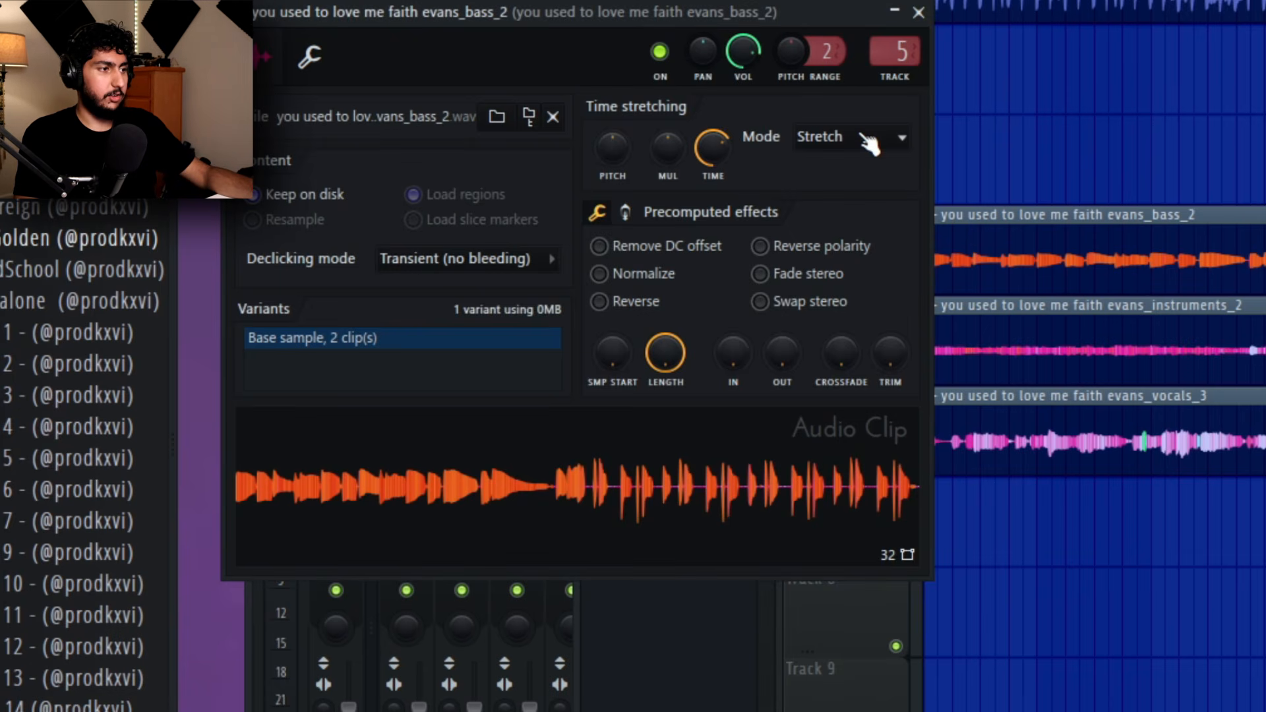
{"action": "double_click", "coordinate": [1159, 317]}
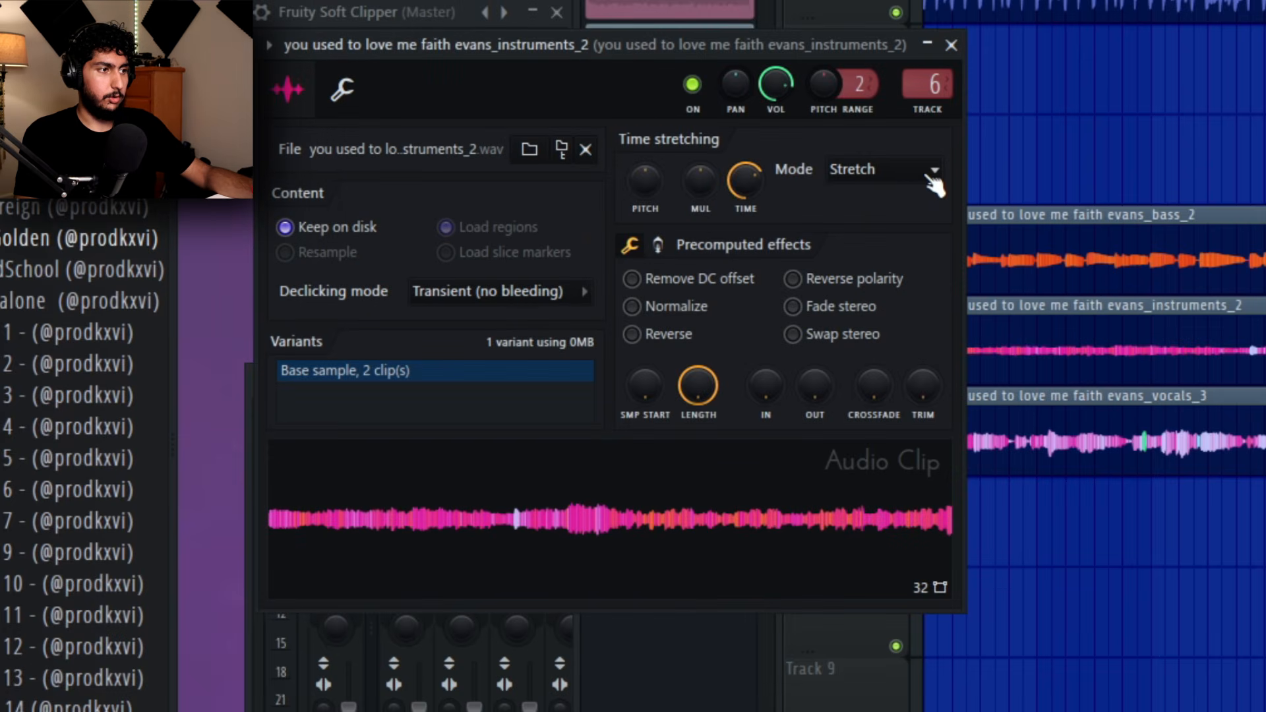
{"action": "left_click", "coordinate": [921, 181]}
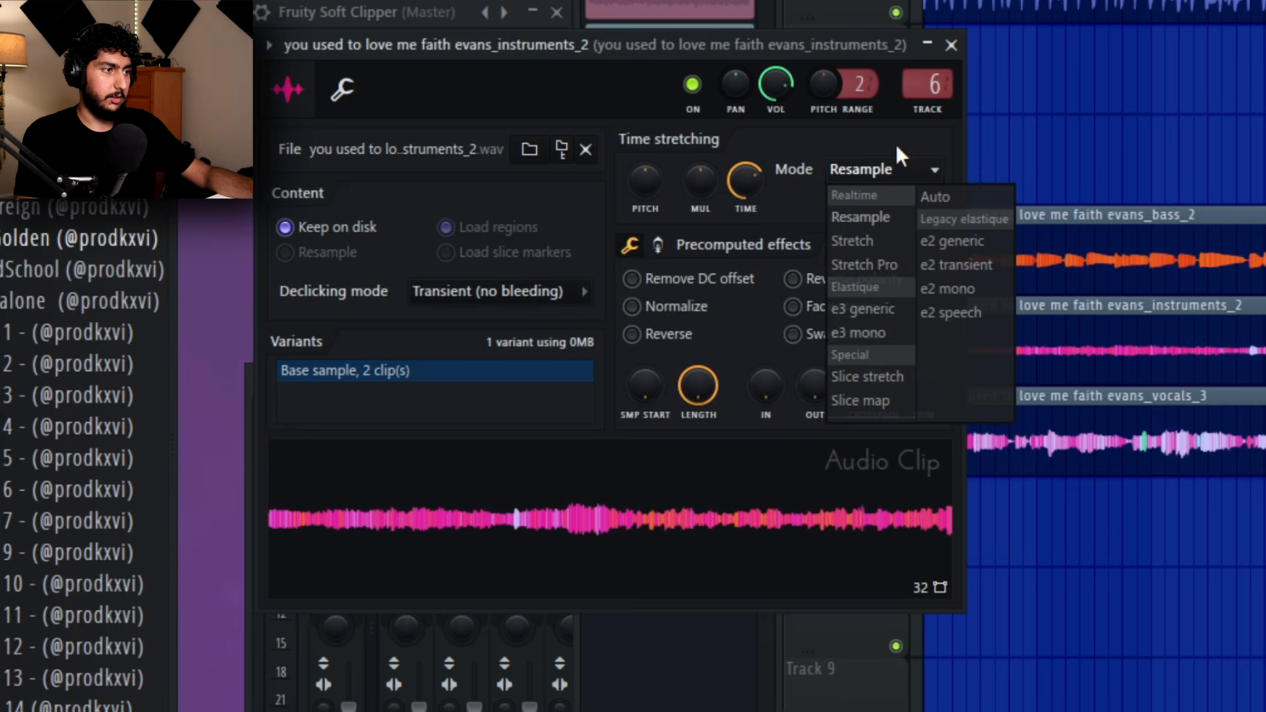
{"action": "left_click", "coordinate": [888, 168]}
{"action": "left_click", "coordinate": [892, 240]}
{"action": "left_click", "coordinate": [890, 170]}
{"action": "left_click", "coordinate": [888, 217]}
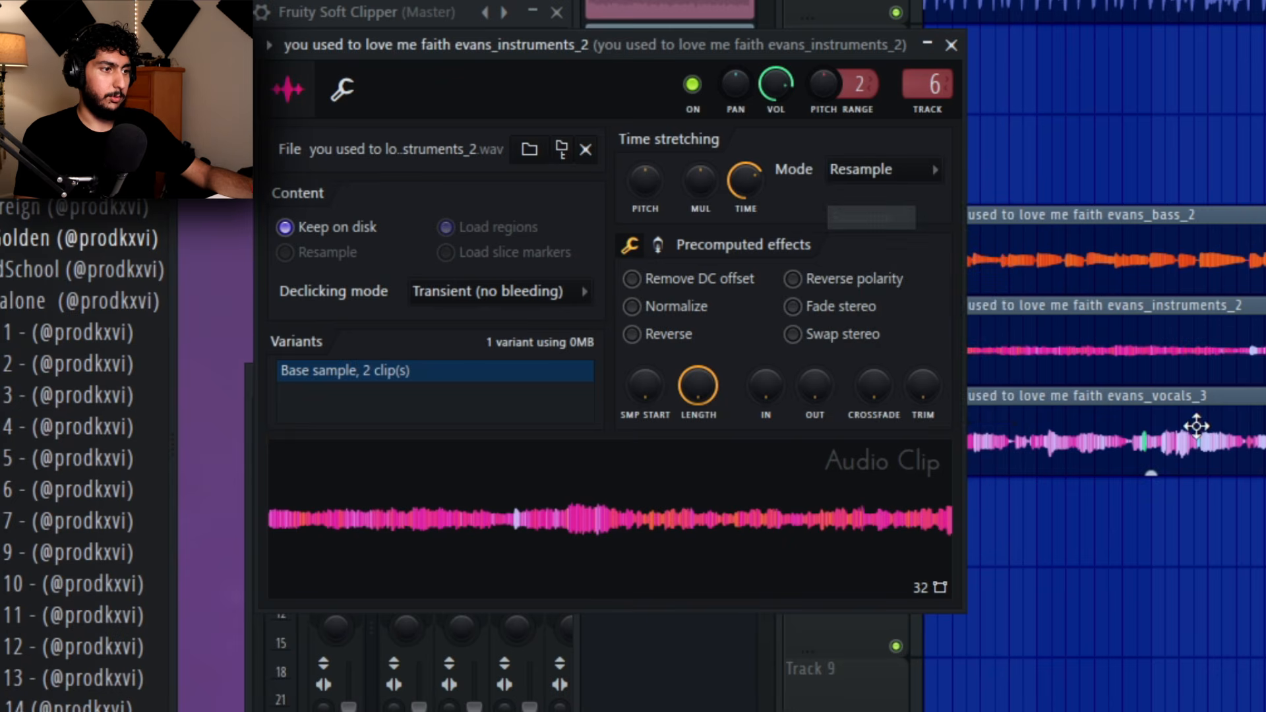
- Open the vocals clip's settings and set its time-stretching mode to Resample
{"action": "double_click", "coordinate": [1196, 426]}
{"action": "left_click", "coordinate": [936, 205]}
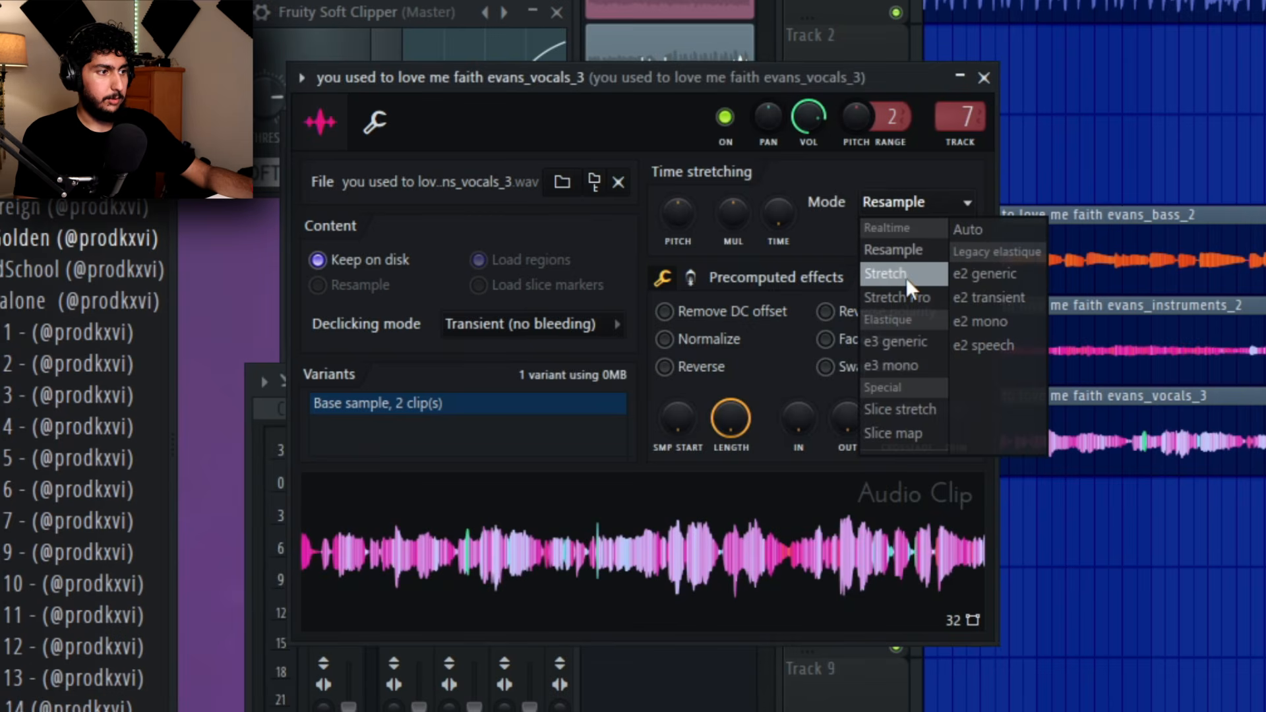
{"action": "left_click", "coordinate": [905, 275]}
{"action": "left_click", "coordinate": [924, 204]}
{"action": "left_click", "coordinate": [919, 250]}
- Play the stems from the start and raise the project tempo to 198 BPM
{"action": "scroll", "coordinate": [1107, 369], "scroll_direction": "down", "scroll_amount": 1}
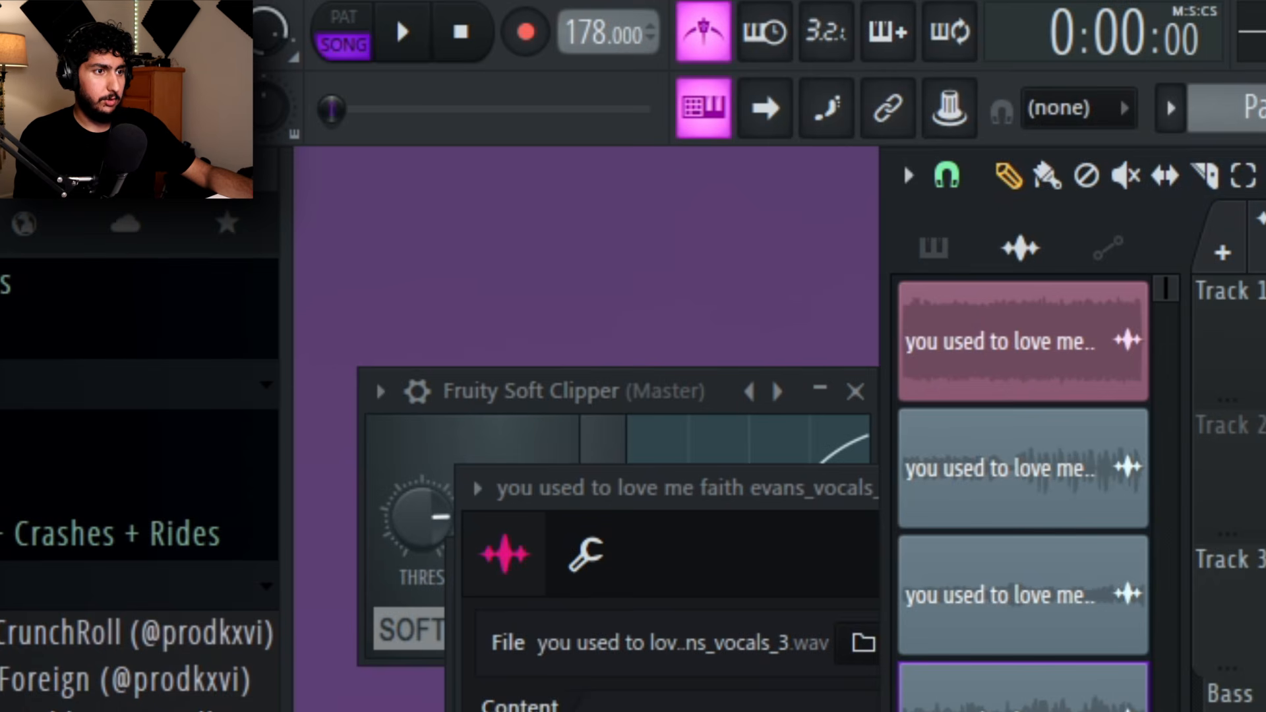
{"action": "key", "text": "space"}
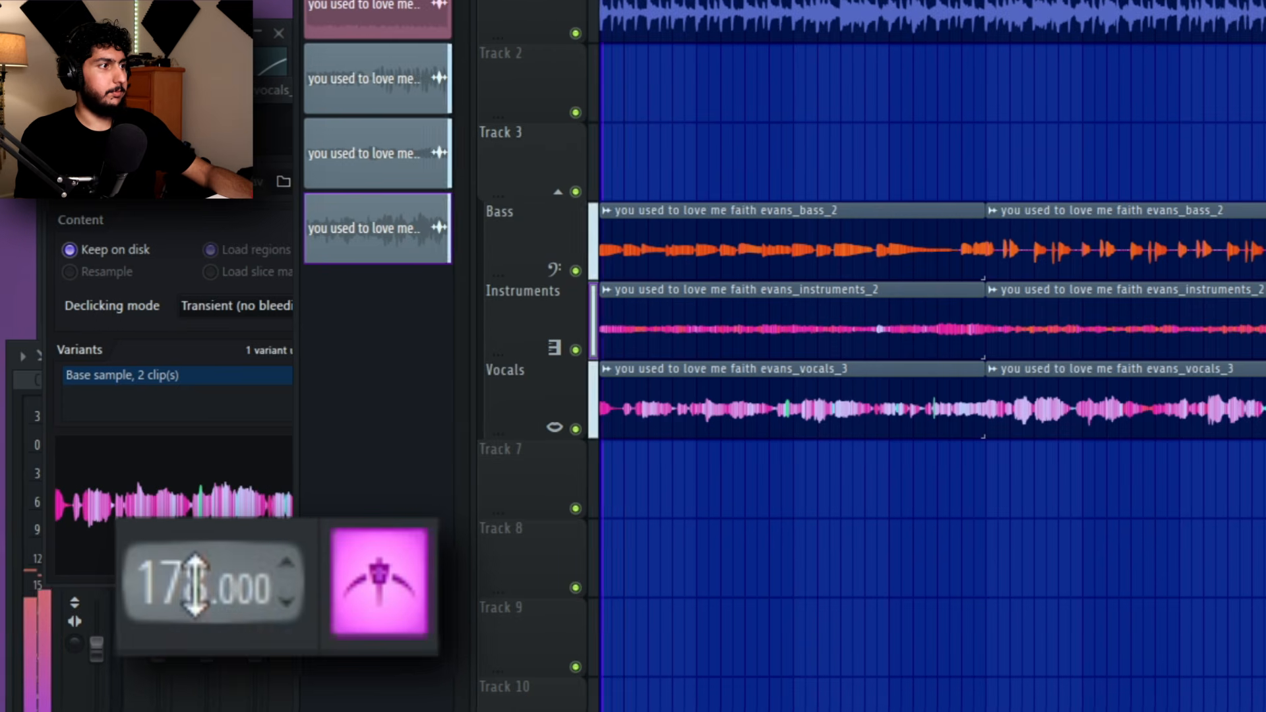
{"action": "left_click_drag", "start_coordinate": [596, 33], "coordinate": [596, 3]}
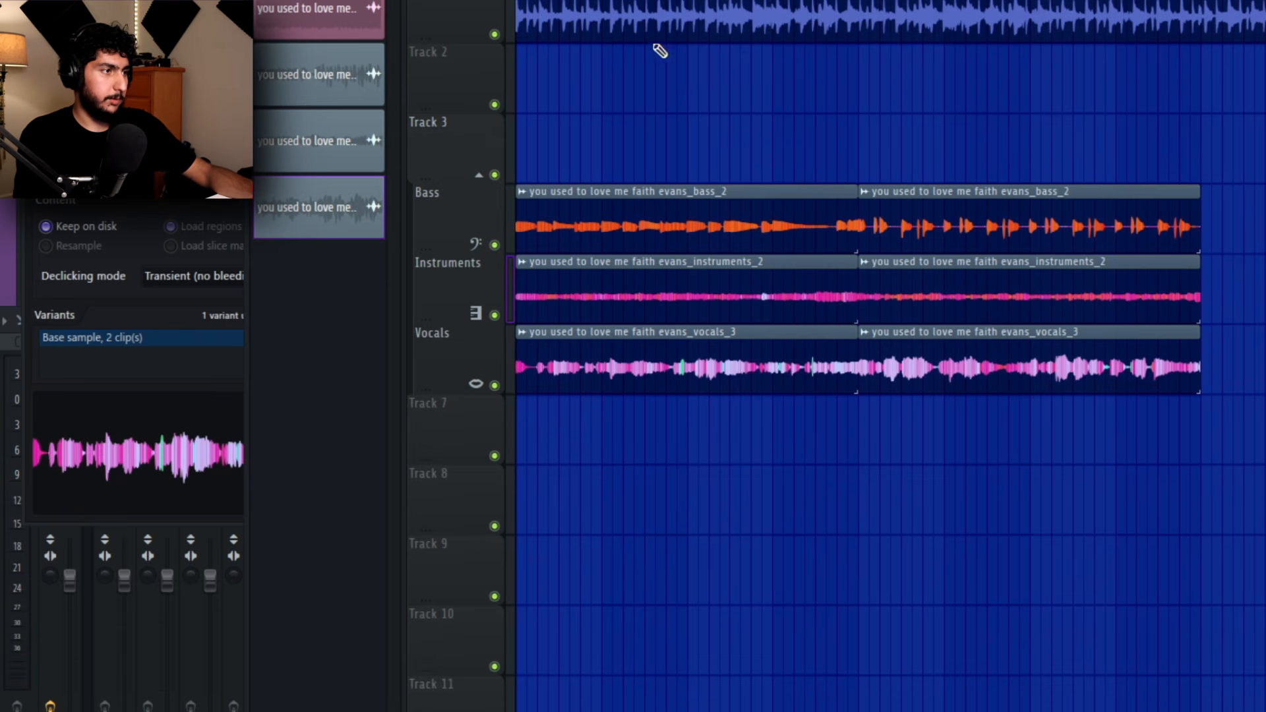
- Stretch all stem clips to half their length, 8 bars each, and move the second halves to bar 9
{"action": "left_click_drag", "start_coordinate": [1086, 443], "coordinate": [684, 191]}
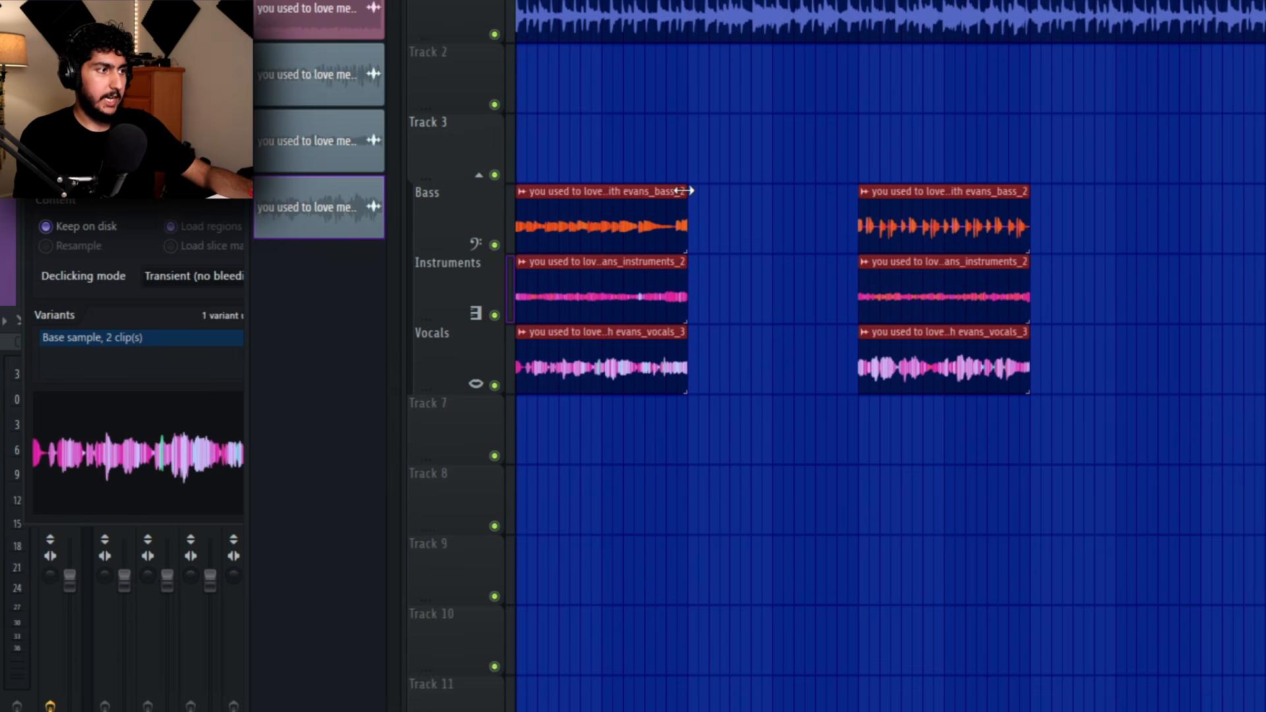
{"action": "left_click_drag", "start_coordinate": [980, 211], "coordinate": [809, 209]}
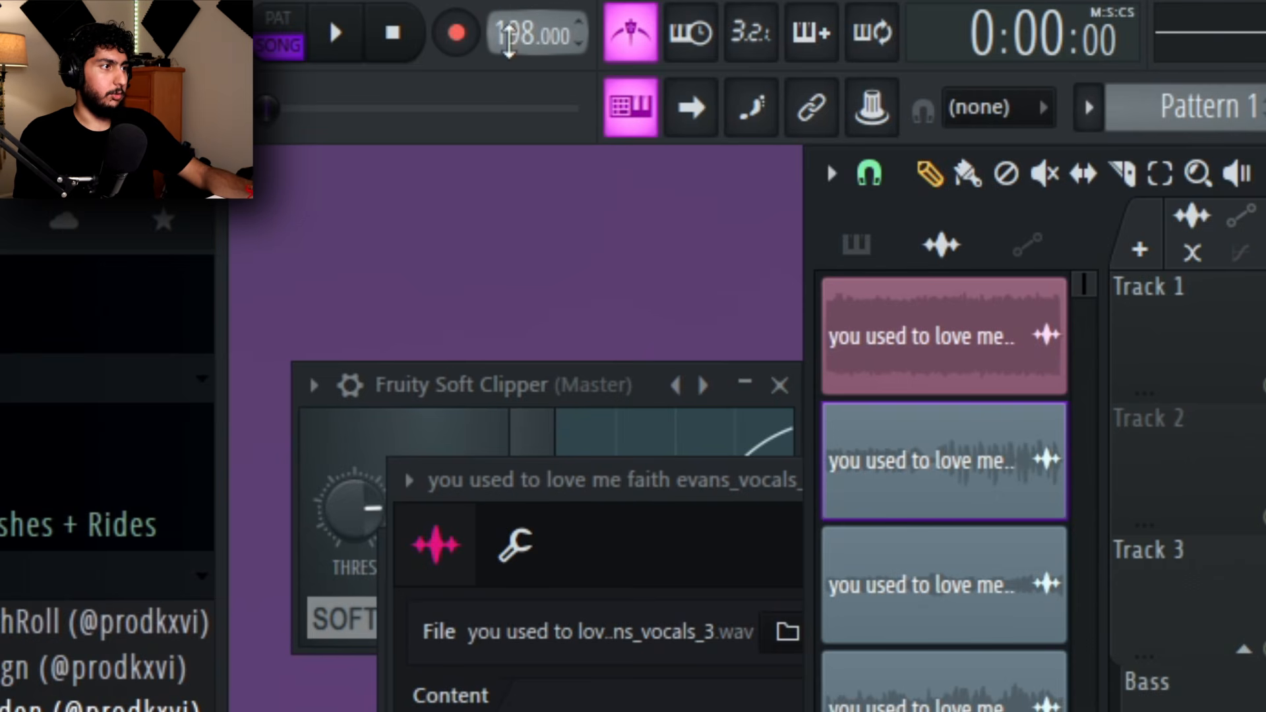
- Set the project tempo to 99 BPM and play the stems from the start
{"action": "right_click", "coordinate": [509, 33]}
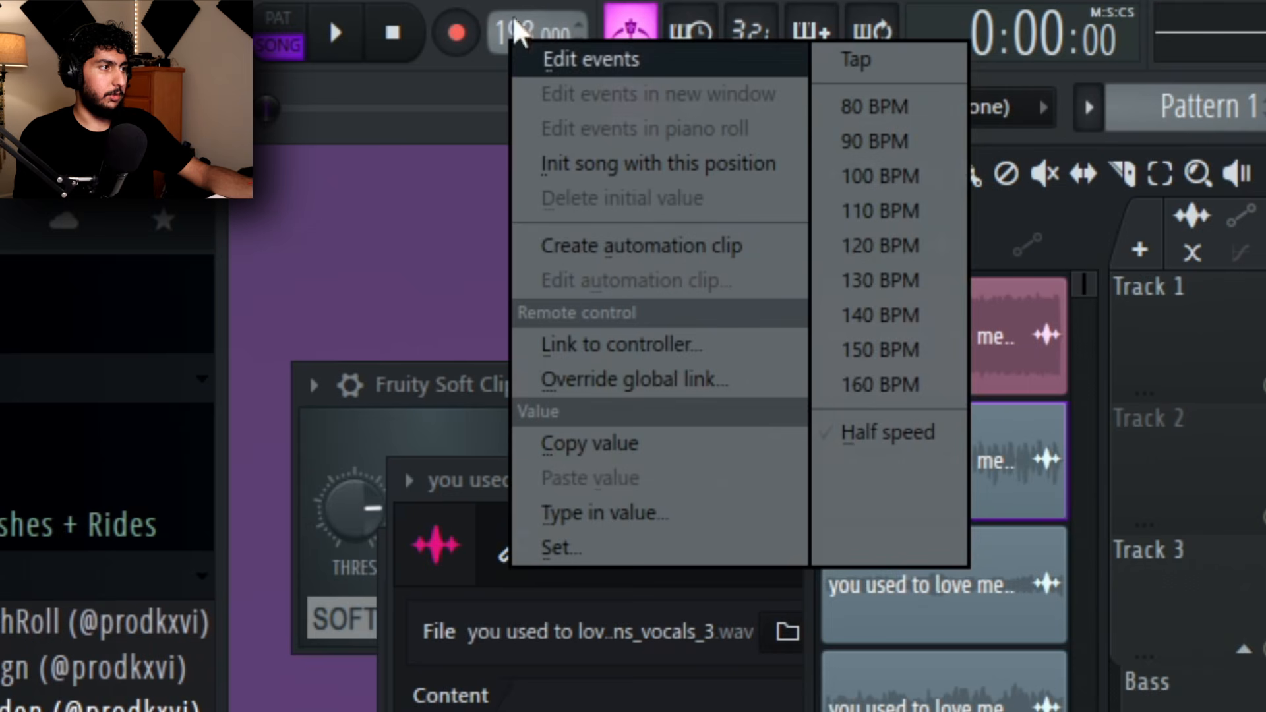
{"action": "left_click", "coordinate": [627, 511]}
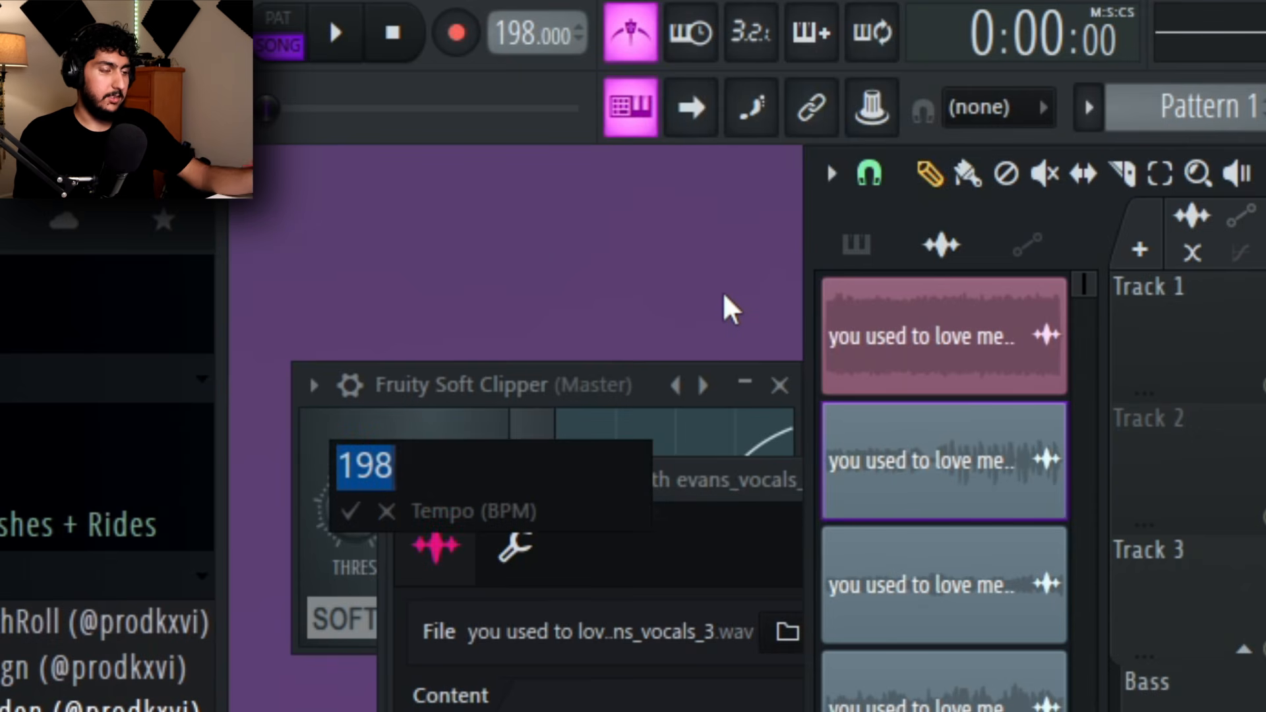
{"action": "type", "text": "99"}
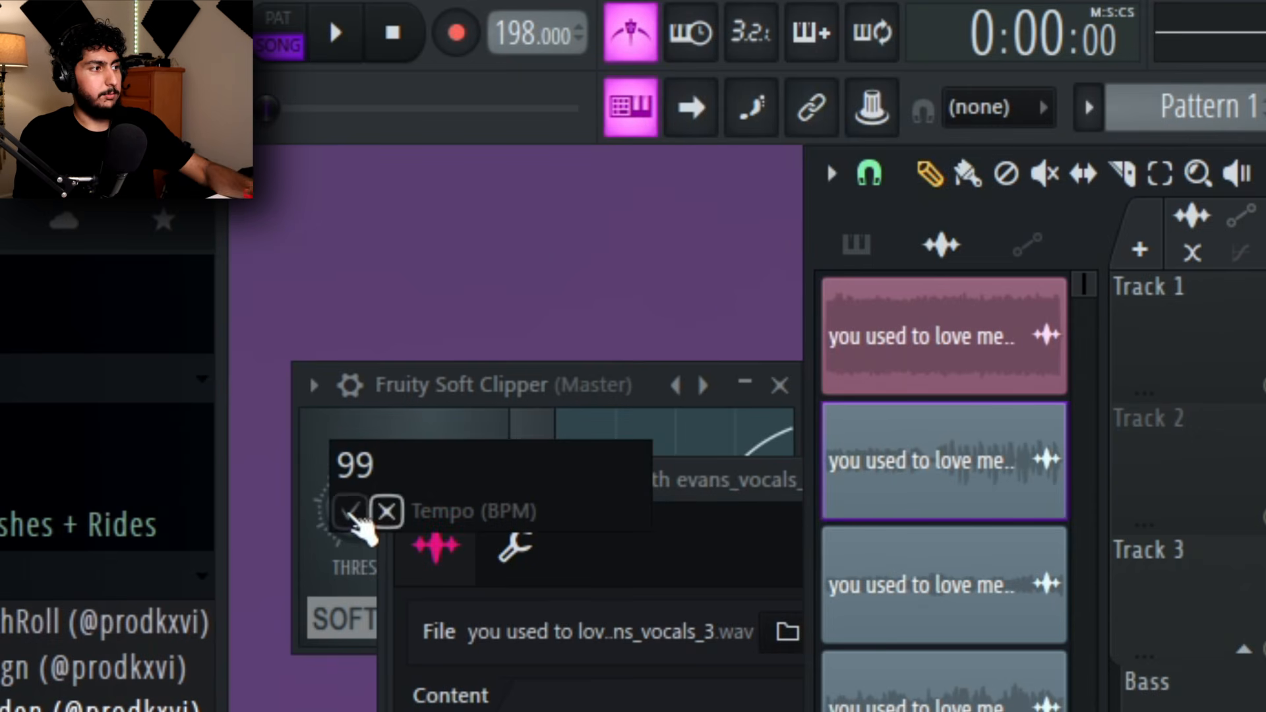
{"action": "left_click", "coordinate": [349, 511]}
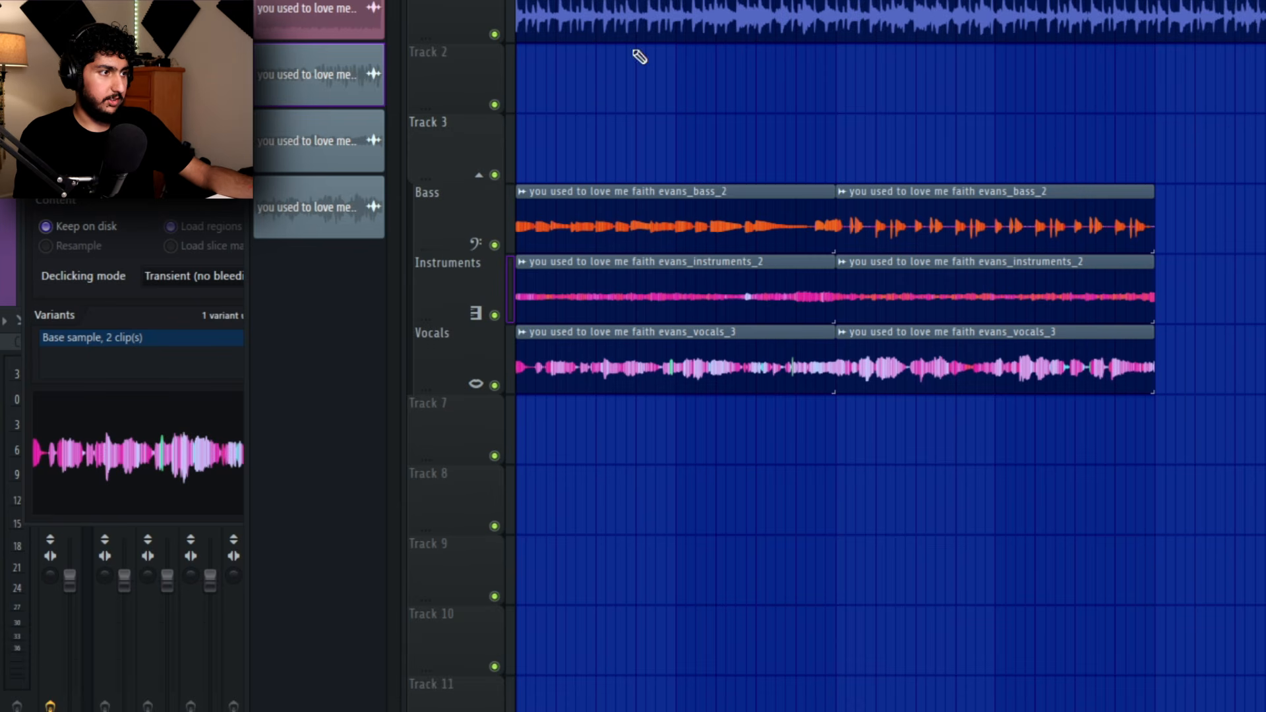
{"action": "key", "text": "space"}
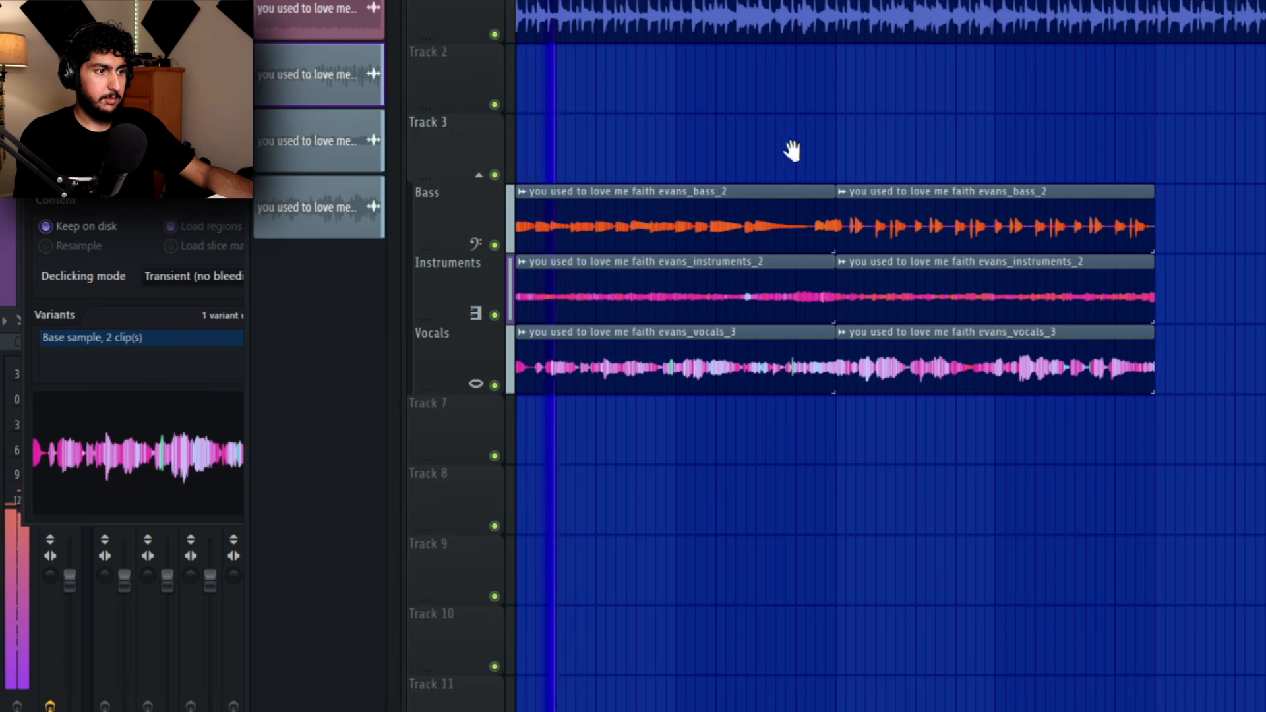
{"action": "scroll", "coordinate": [790, 146], "scroll_direction": "down", "scroll_amount": 2}
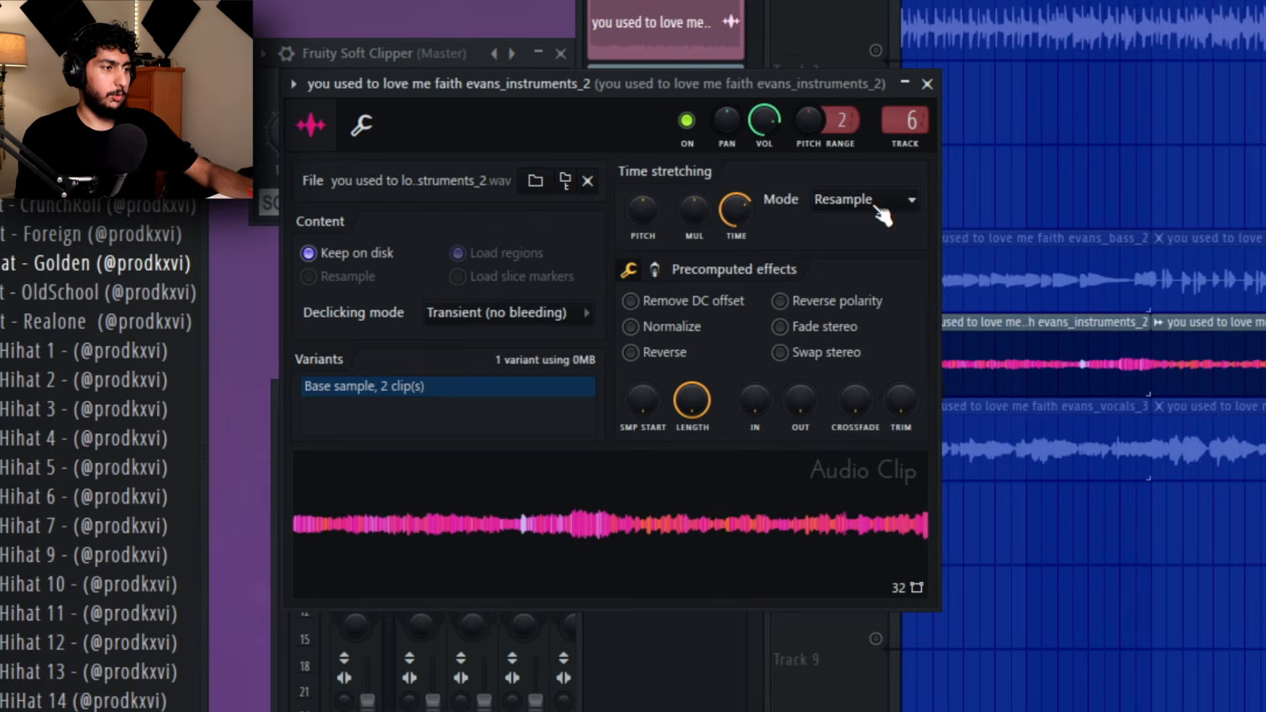
- Audition the instruments clip with the Stretch time-stretching mode, then return it to Resample
{"action": "left_click", "coordinate": [593, 236]}
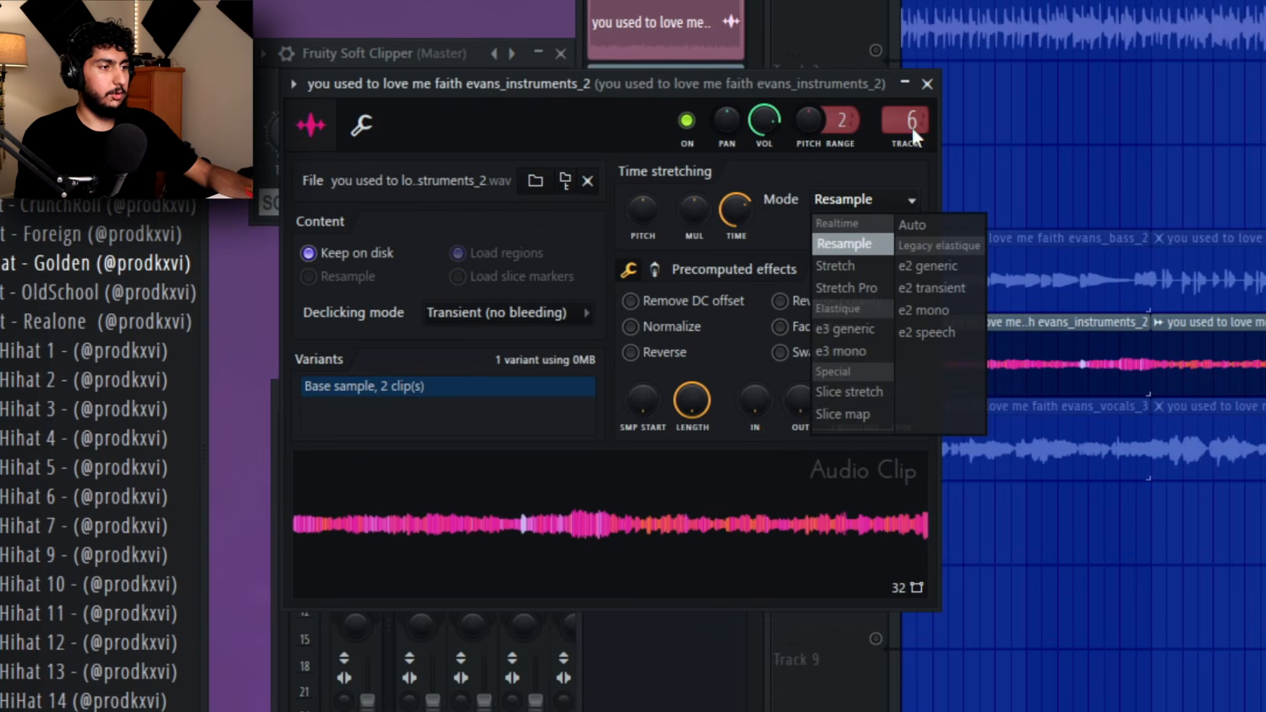
{"action": "left_click", "coordinate": [862, 265]}
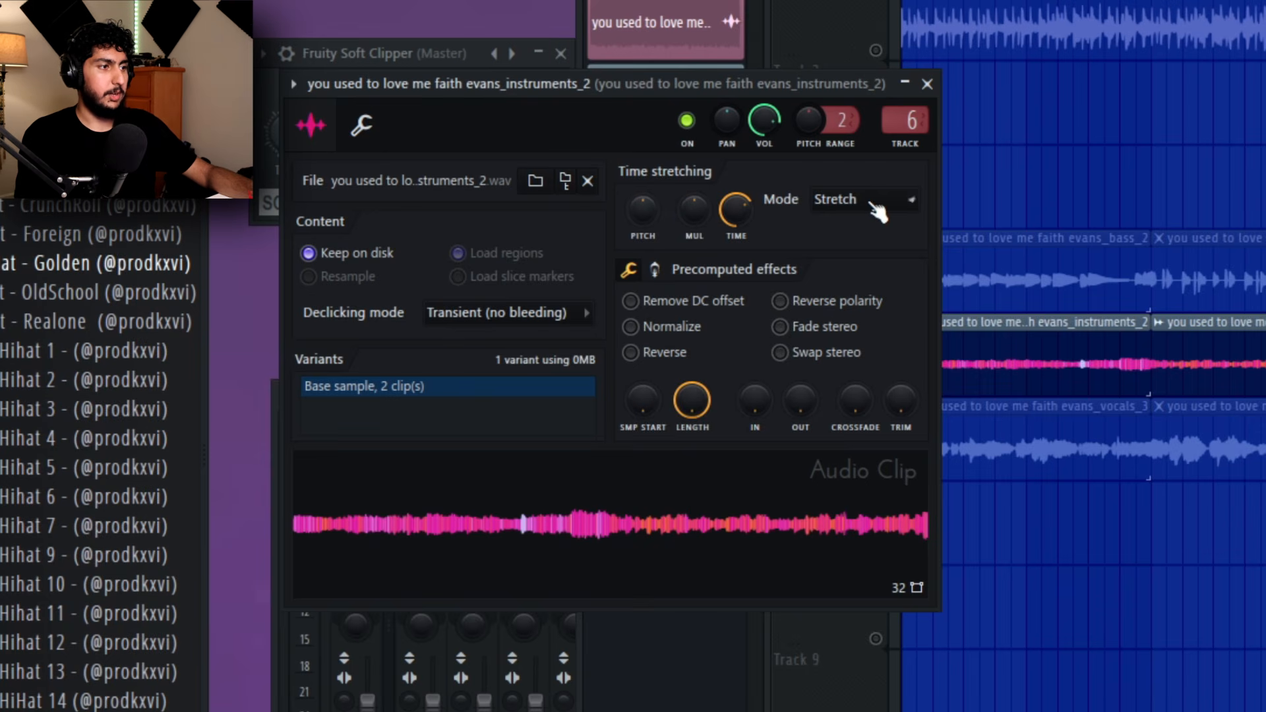
{"action": "left_click", "coordinate": [904, 205]}
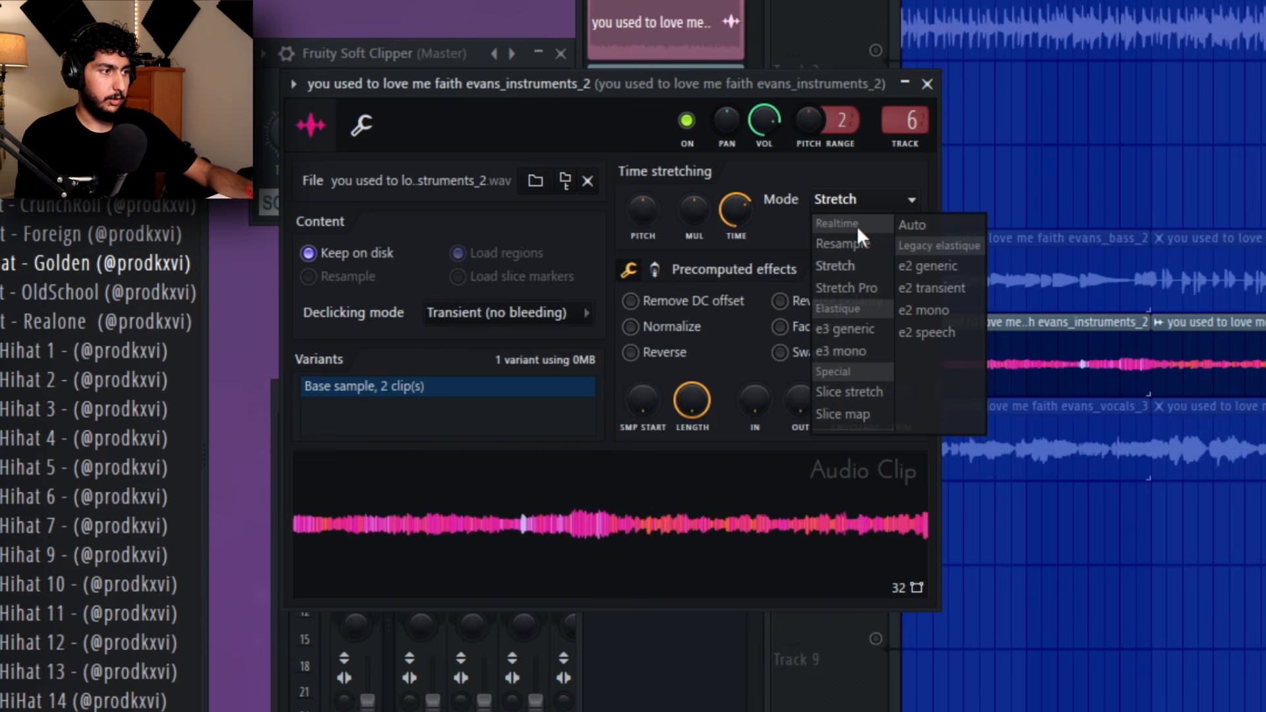
{"action": "left_click", "coordinate": [847, 243]}
{"action": "left_click", "coordinate": [864, 231]}
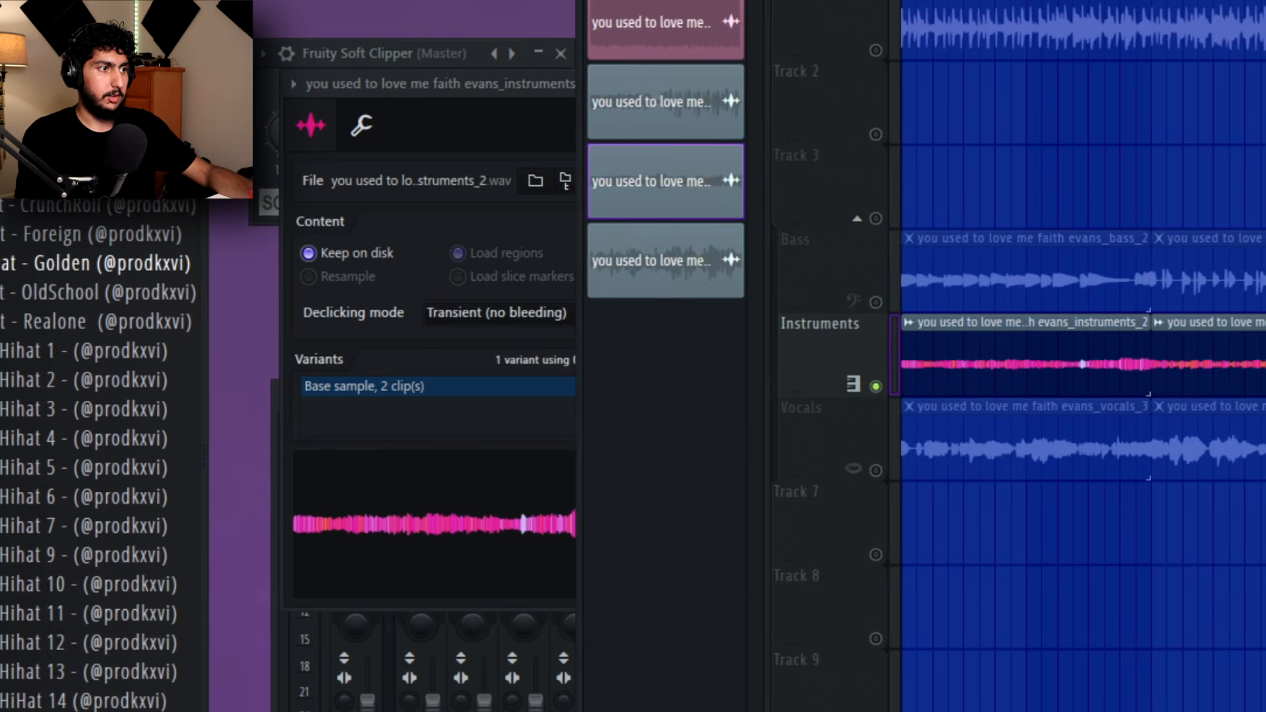
- Set the instruments clip's time-stretching mode to Stretch and raise its stretch pitch to about 58%
{"action": "left_click", "coordinate": [512, 142]}
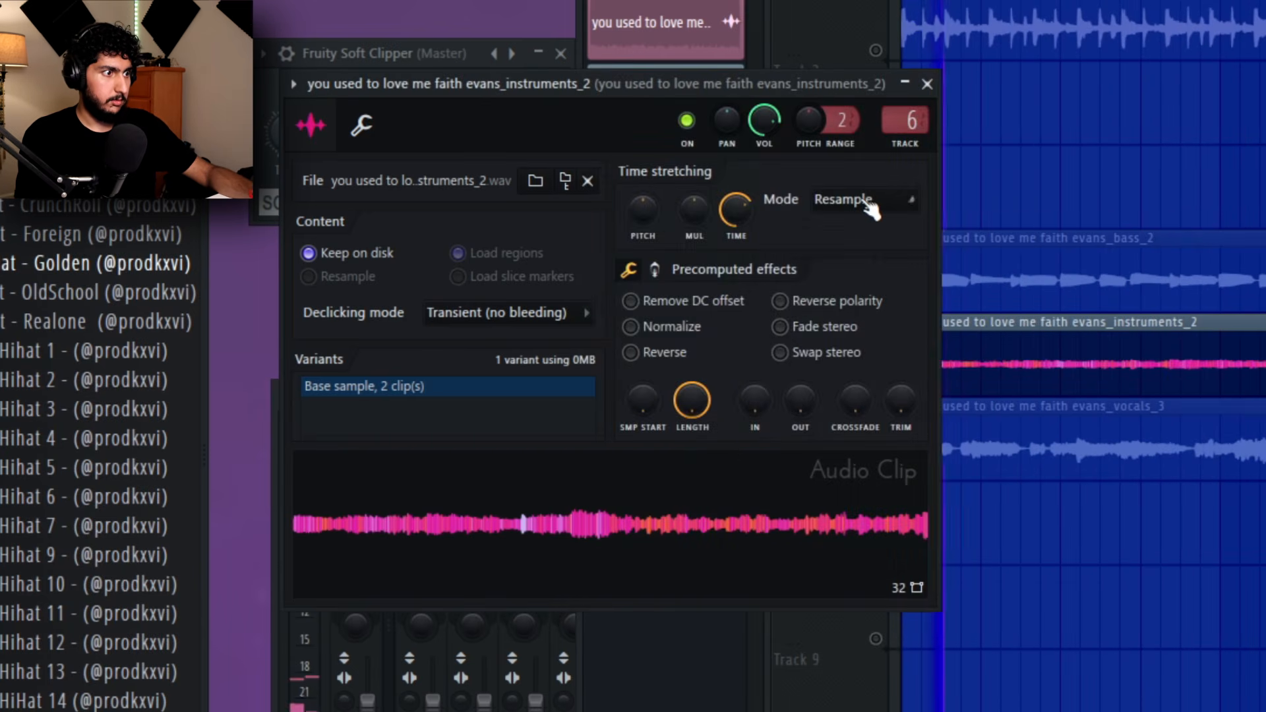
{"action": "left_click", "coordinate": [869, 200]}
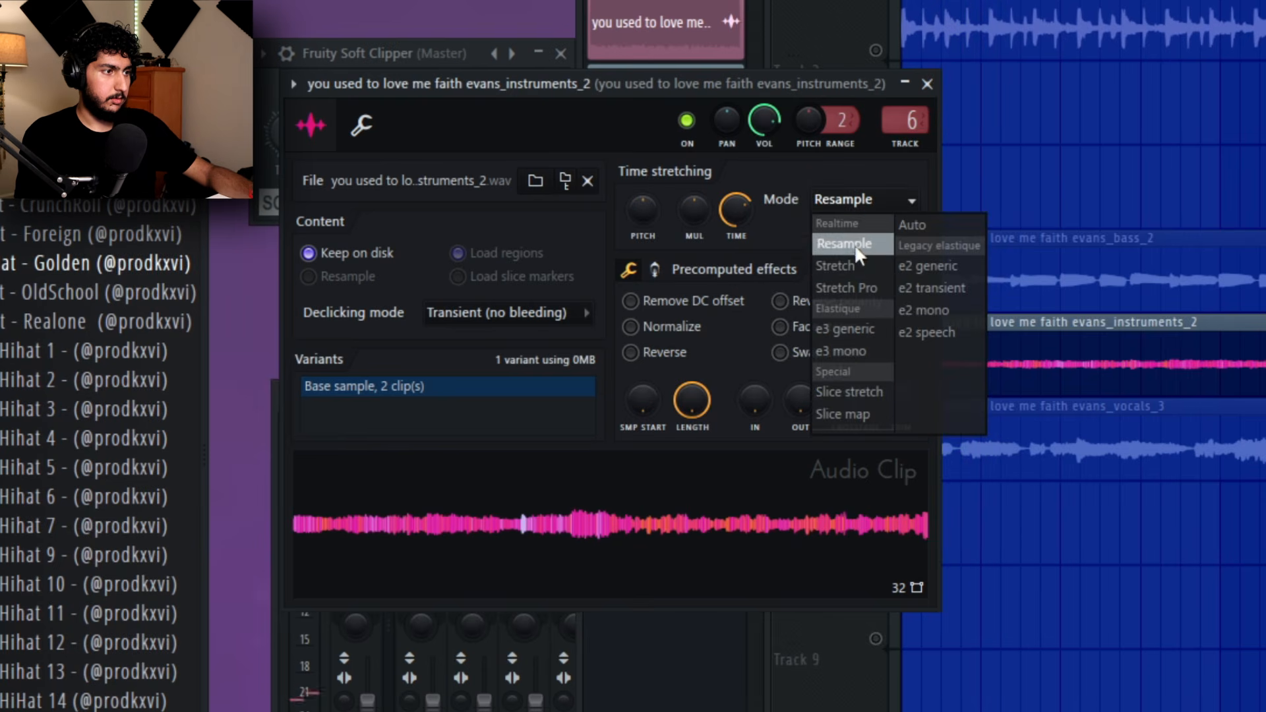
{"action": "left_click", "coordinate": [836, 266]}
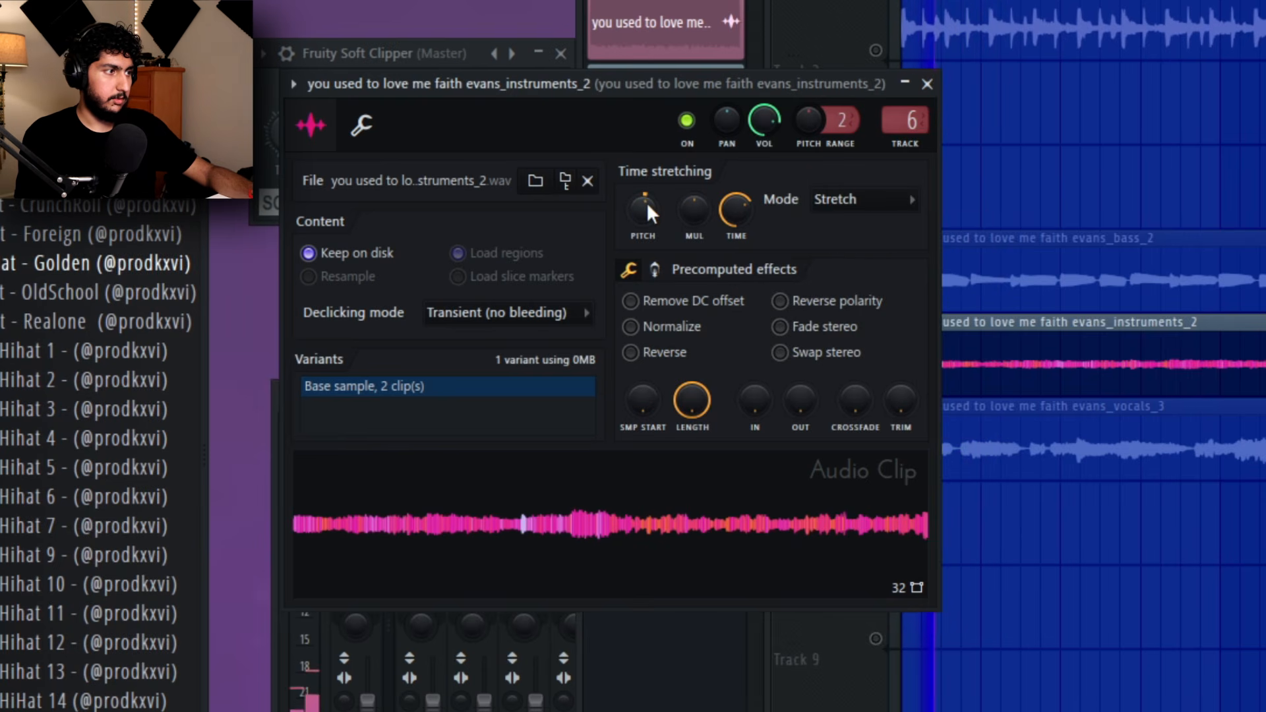
{"action": "mouse_move", "coordinate": [647, 202]}
{"action": "left_mouse_down"}
{"action": "mouse_move", "coordinate": [741, 182]}
{"action": "mouse_move", "coordinate": [642, 219]}
{"action": "mouse_move", "coordinate": [662, 220]}
{"action": "left_mouse_up"}
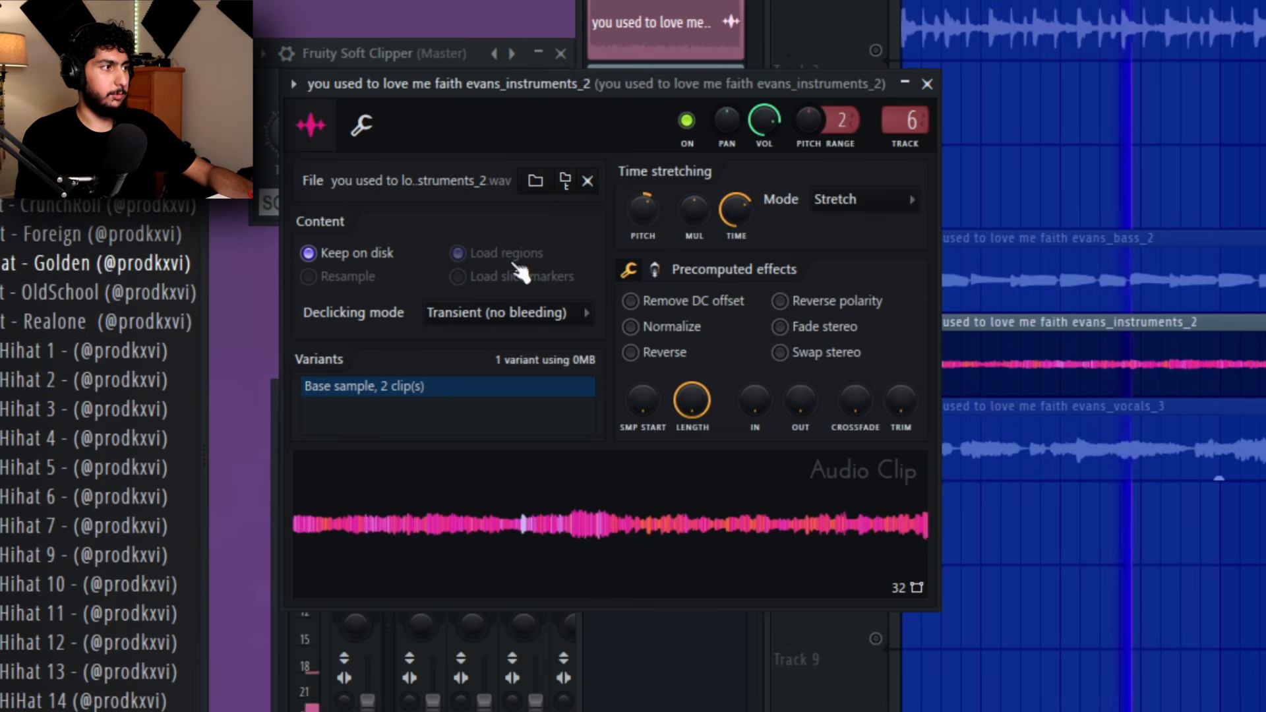
- Compare the instruments clip in Resample mode during playback and switch it back to Stretch
{"action": "left_click", "coordinate": [877, 204]}
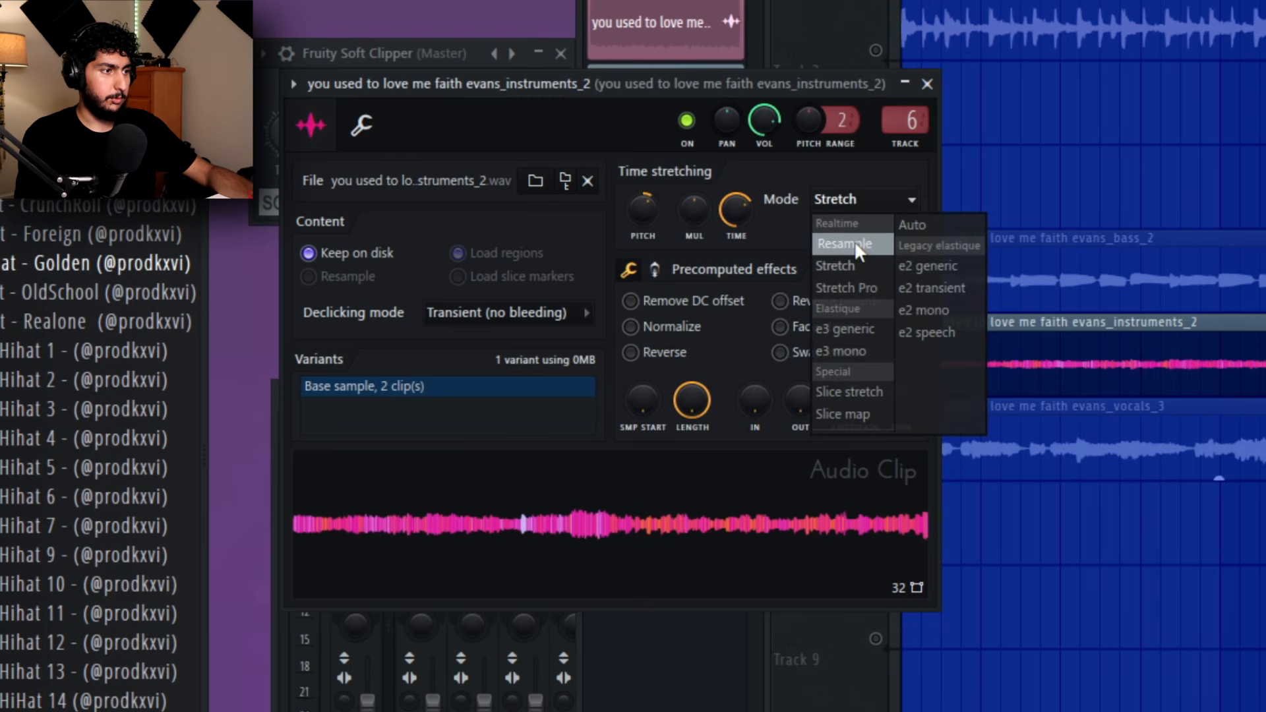
{"action": "left_click", "coordinate": [858, 248]}
{"action": "left_click", "coordinate": [861, 198]}
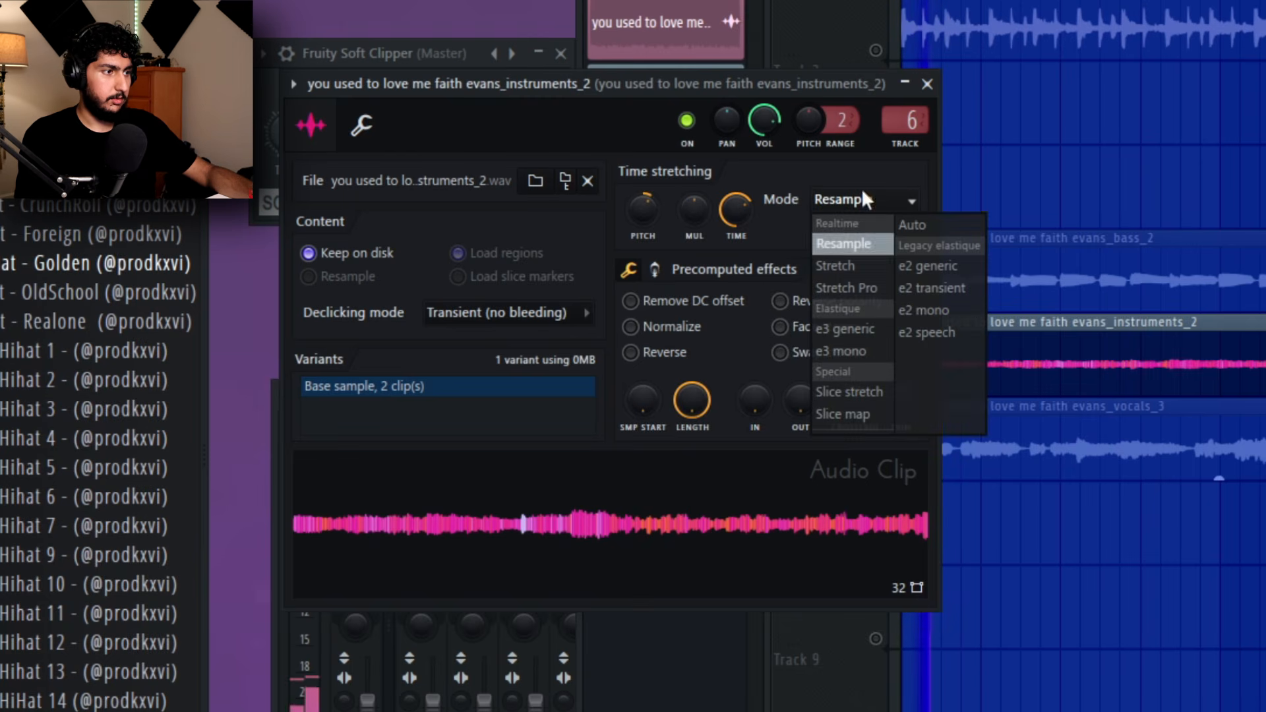
{"action": "left_click", "coordinate": [858, 260]}
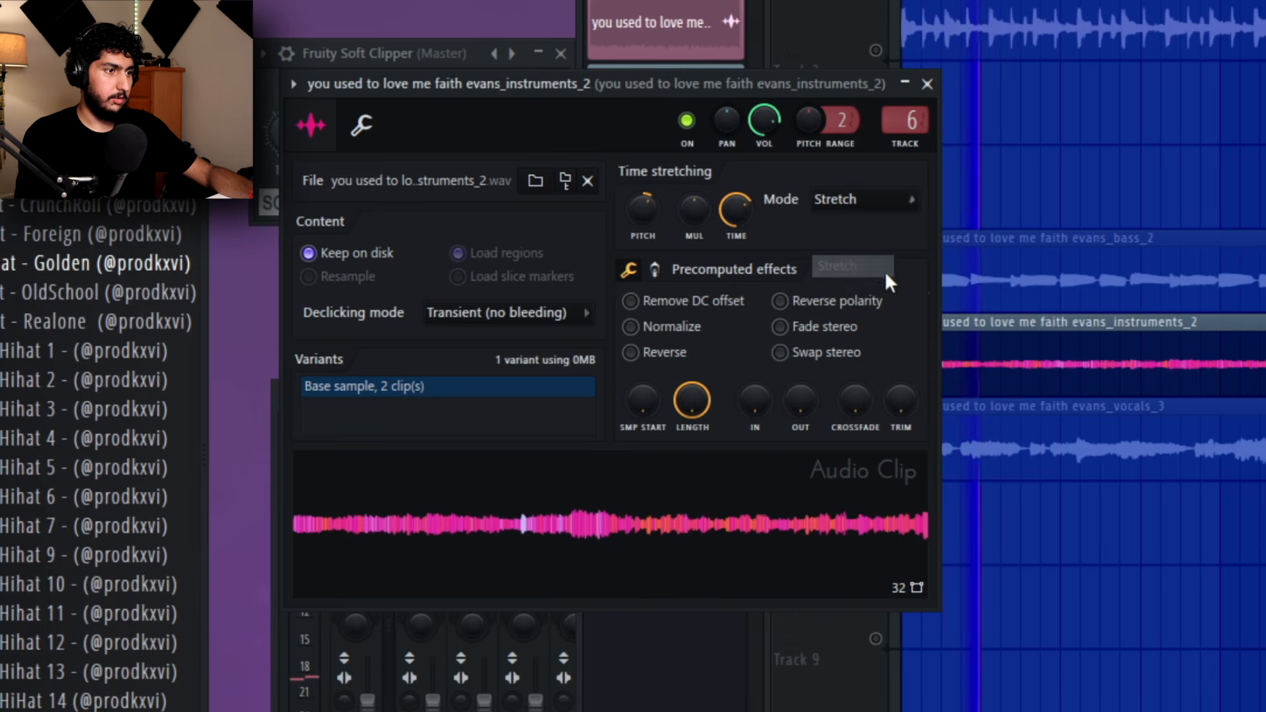
{"action": "left_click", "coordinate": [1143, 625]}
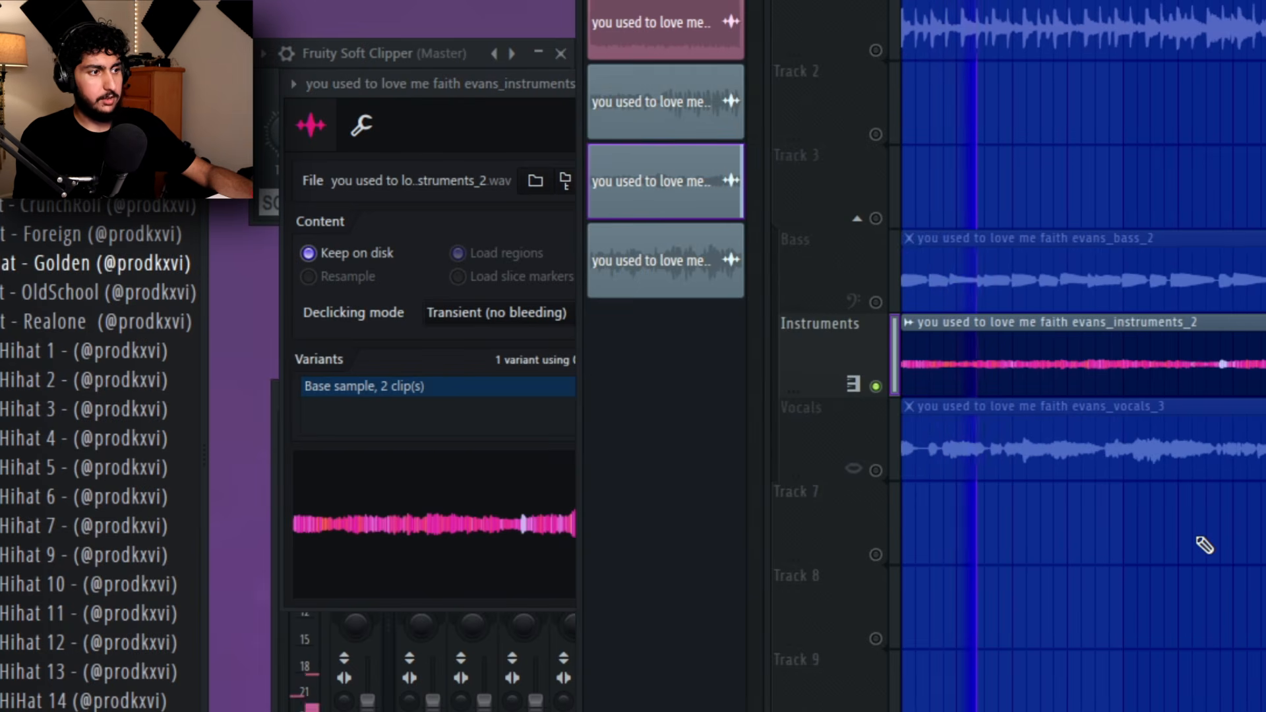
- Copy the instruments clip's stretch pitch value and paste it onto the bass clip's stretch pitch
{"action": "double_click", "coordinate": [1080, 356]}
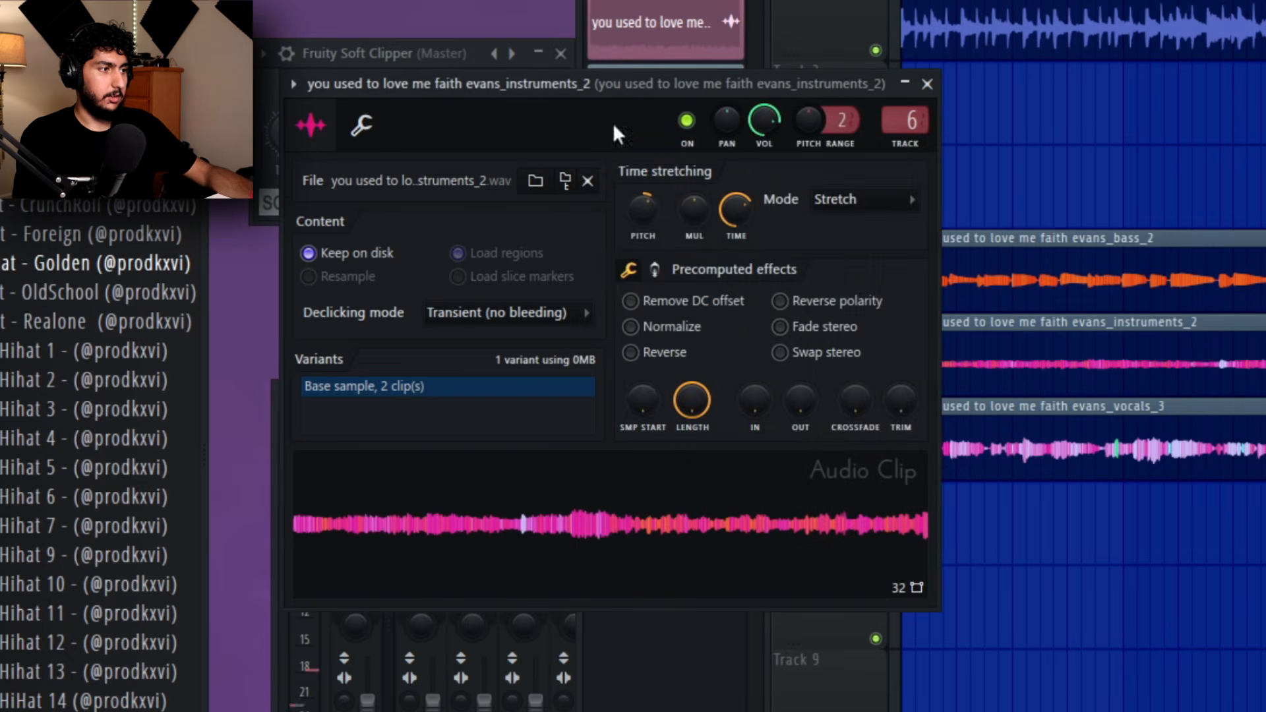
{"action": "right_click", "coordinate": [635, 200]}
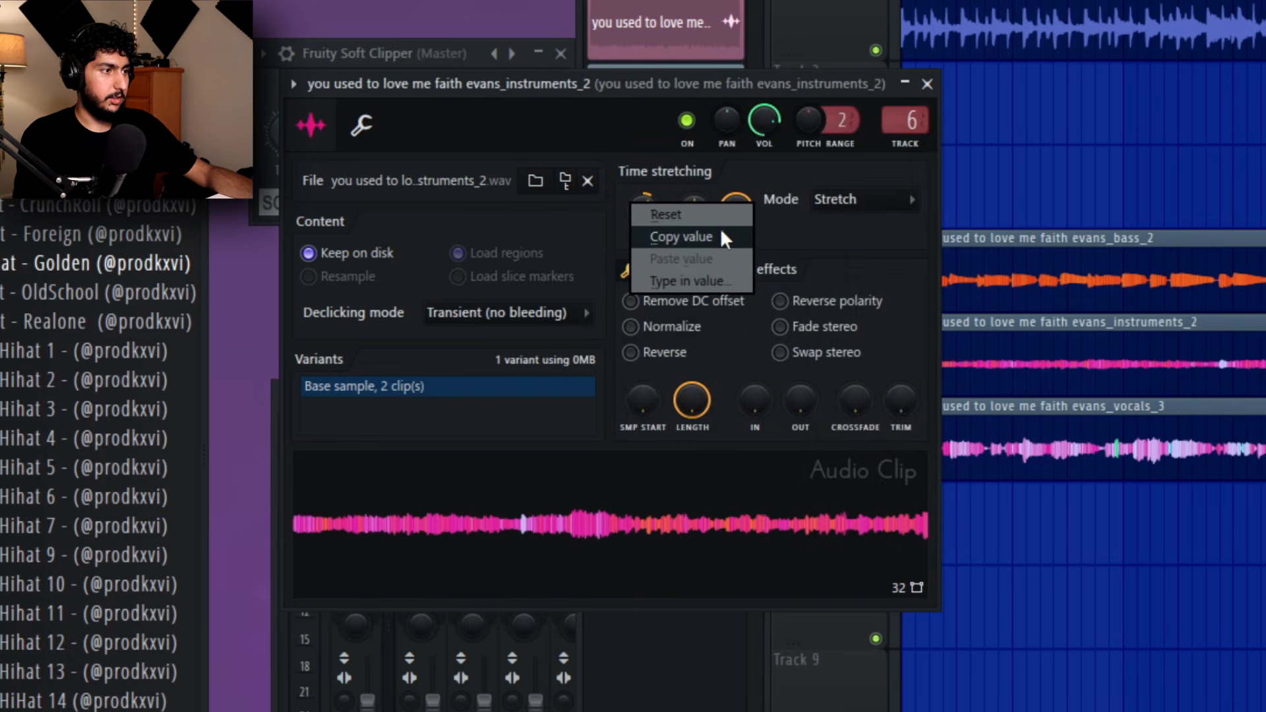
{"action": "left_click", "coordinate": [708, 240]}
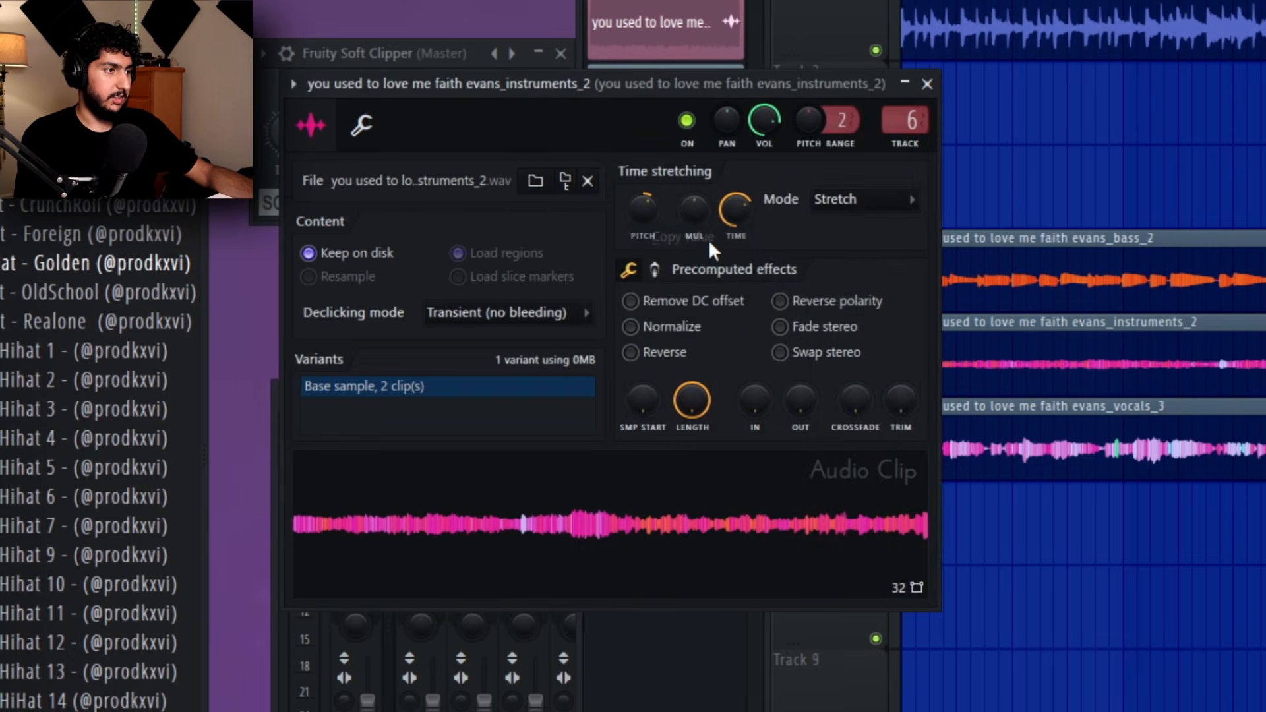
{"action": "double_click", "coordinate": [1063, 246]}
{"action": "right_click", "coordinate": [612, 180]}
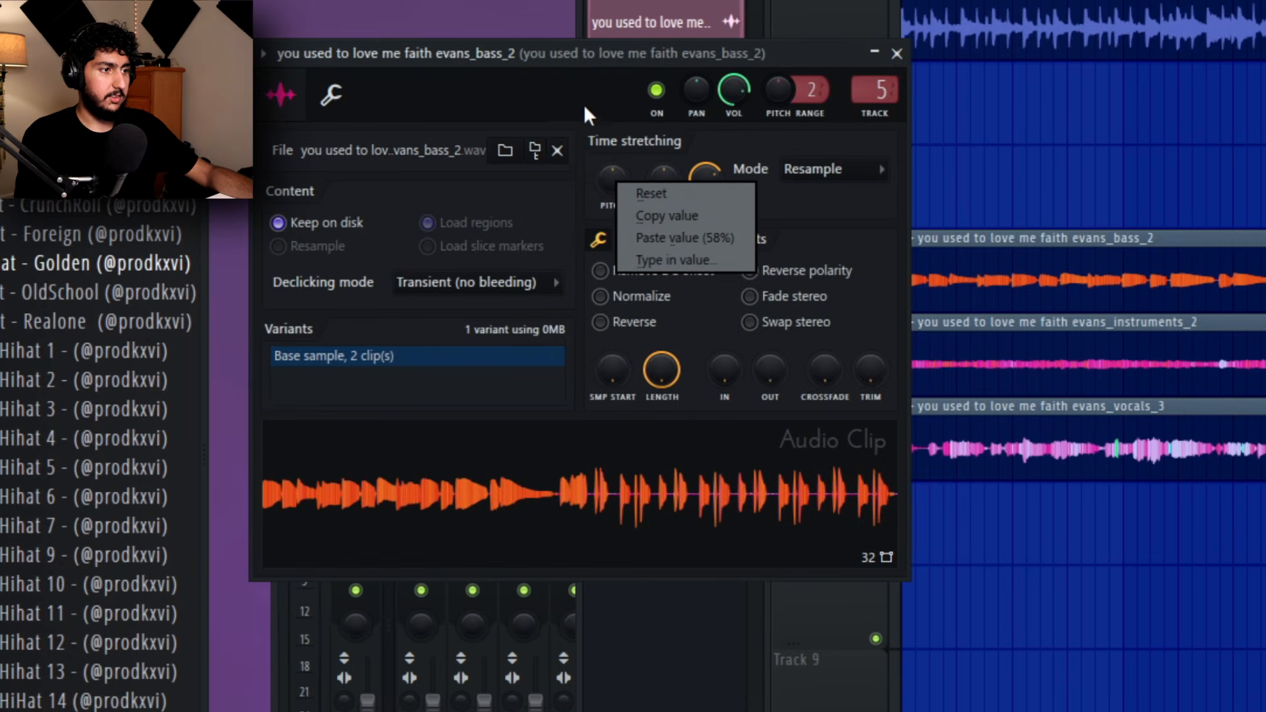
{"action": "left_click", "coordinate": [584, 107]}
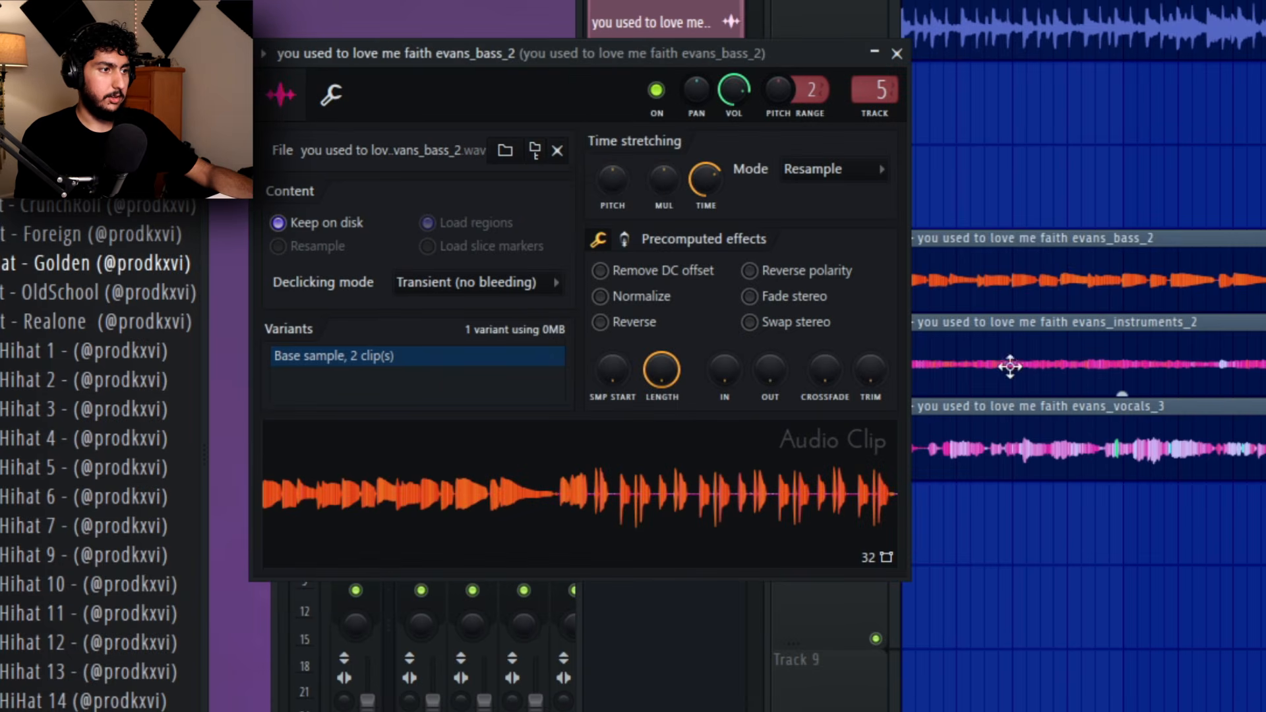
{"action": "right_click", "coordinate": [615, 177]}
{"action": "left_click", "coordinate": [681, 237]}
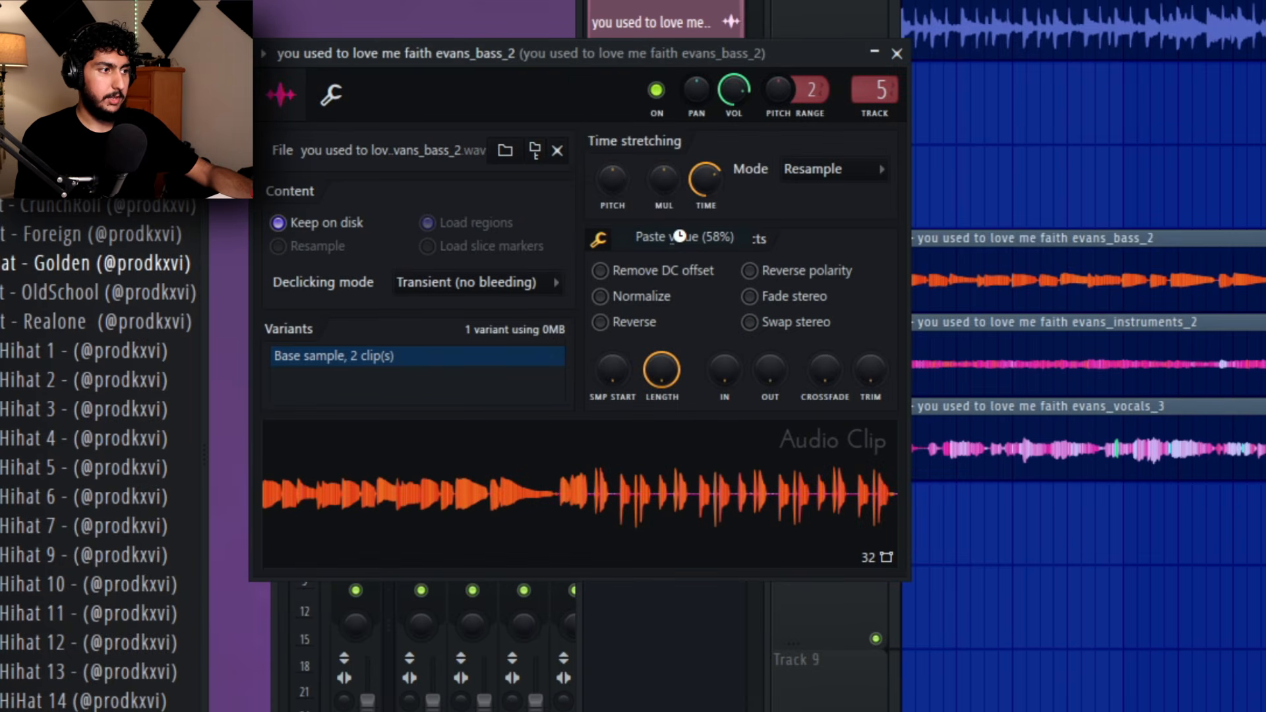
- Set the bass clip's time-stretching mode to Stretch
{"action": "left_click", "coordinate": [813, 169]}
{"action": "left_click", "coordinate": [830, 235]}
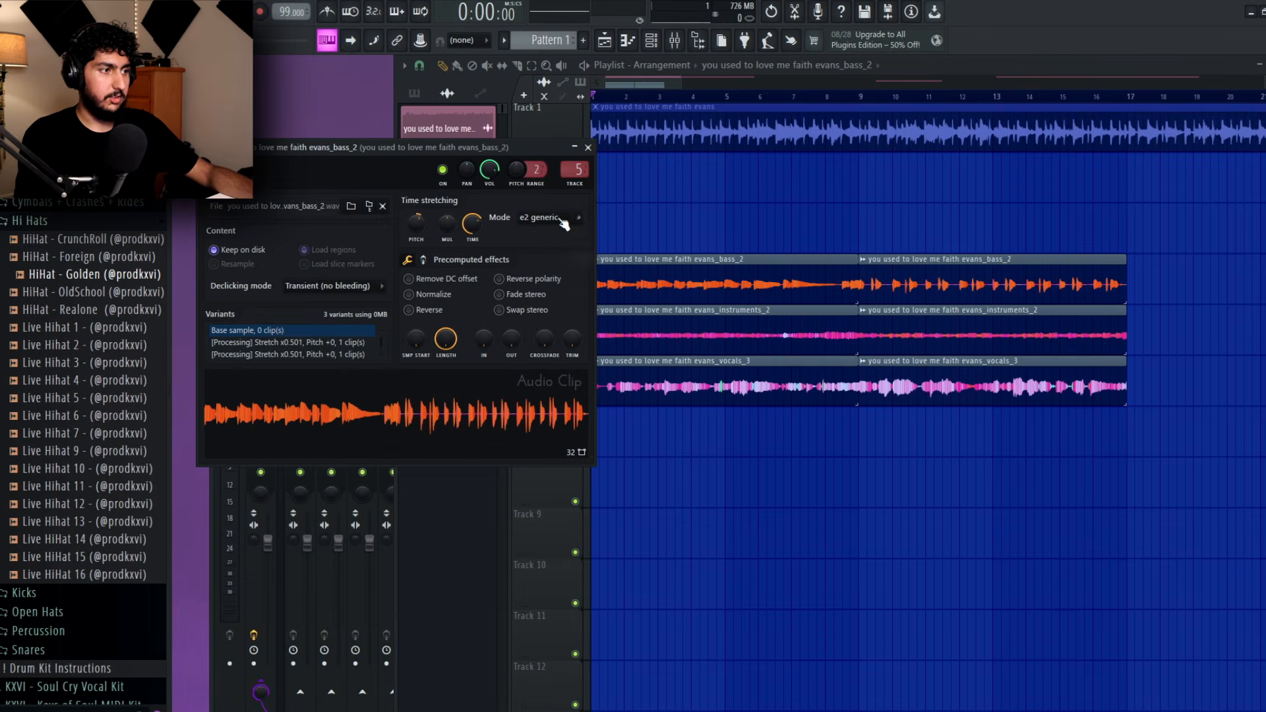
{"action": "left_click", "coordinate": [563, 224]}
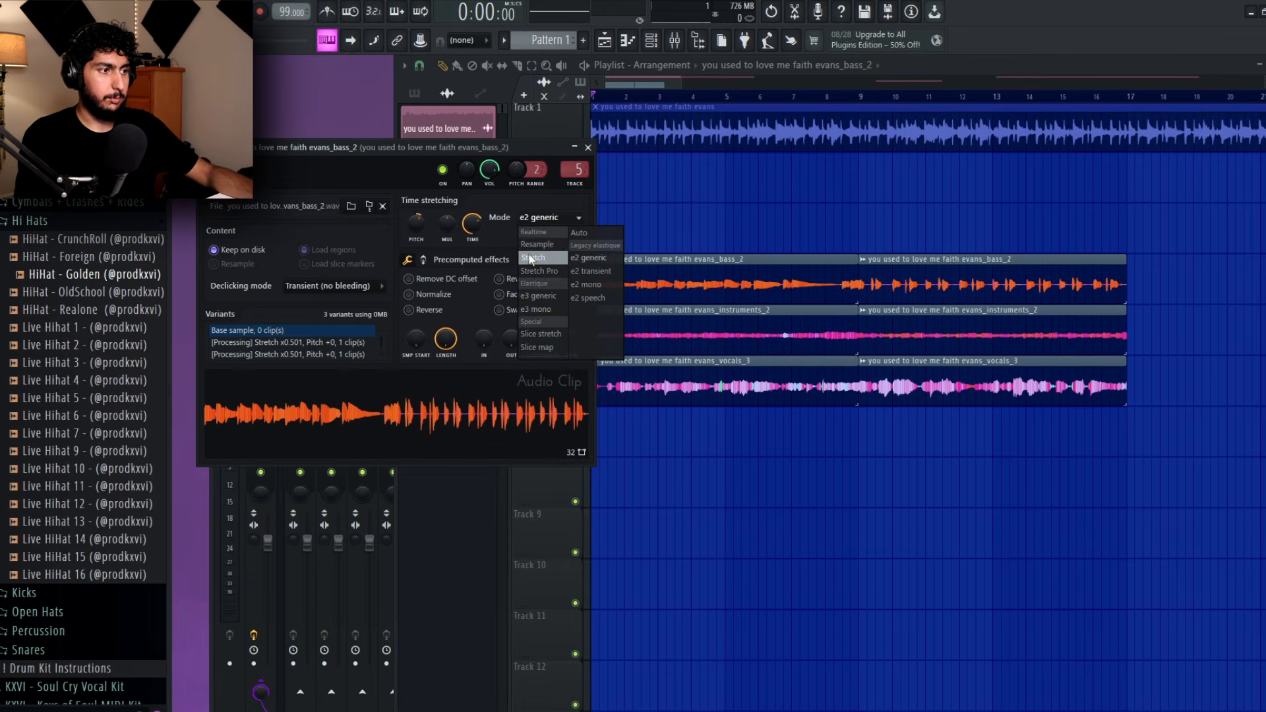
{"action": "left_click", "coordinate": [566, 236]}
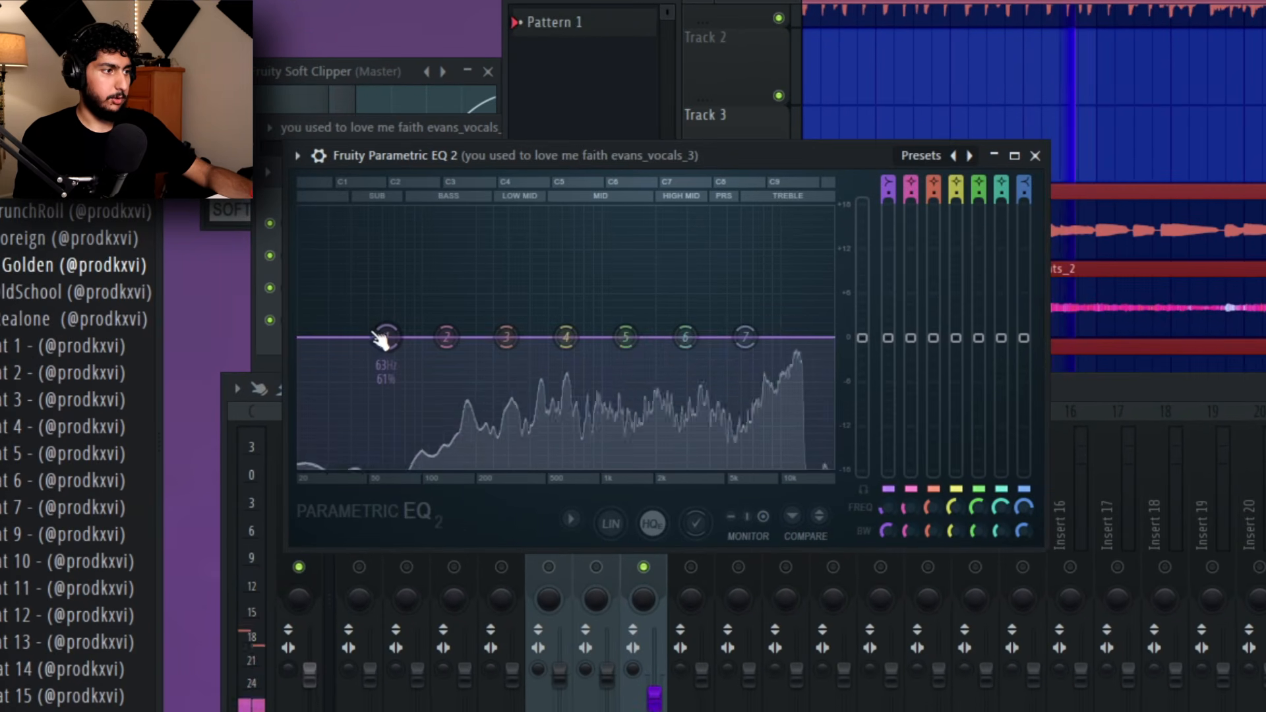
- Roll off the vocals' low end with EQ band 1 and lower the high shelf on band 7 by about 6 dB
{"action": "left_click_drag", "start_coordinate": [381, 339], "coordinate": [513, 464]}
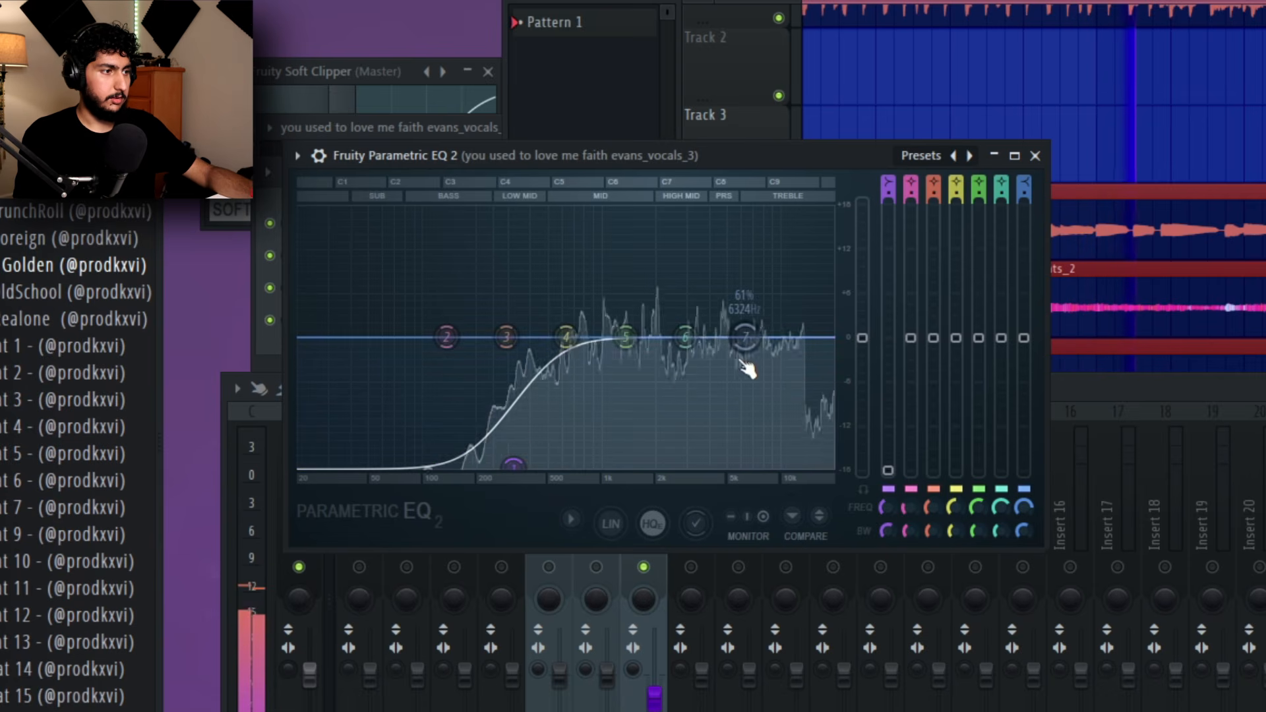
{"action": "left_click_drag", "start_coordinate": [745, 337], "coordinate": [740, 385]}
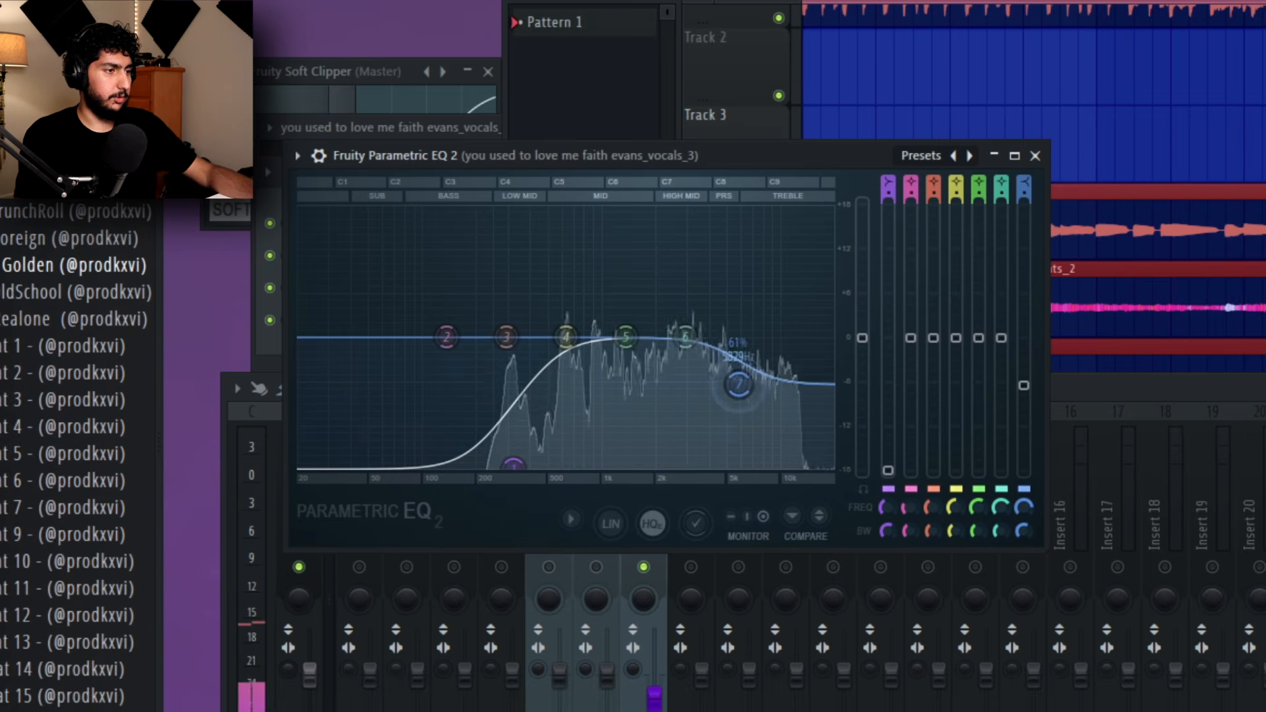
{"action": "left_click", "coordinate": [1035, 156]}
- Solo the instruments mixer track and add Fruity Parametric EQ 2 to it
{"action": "left_click", "coordinate": [589, 571]}
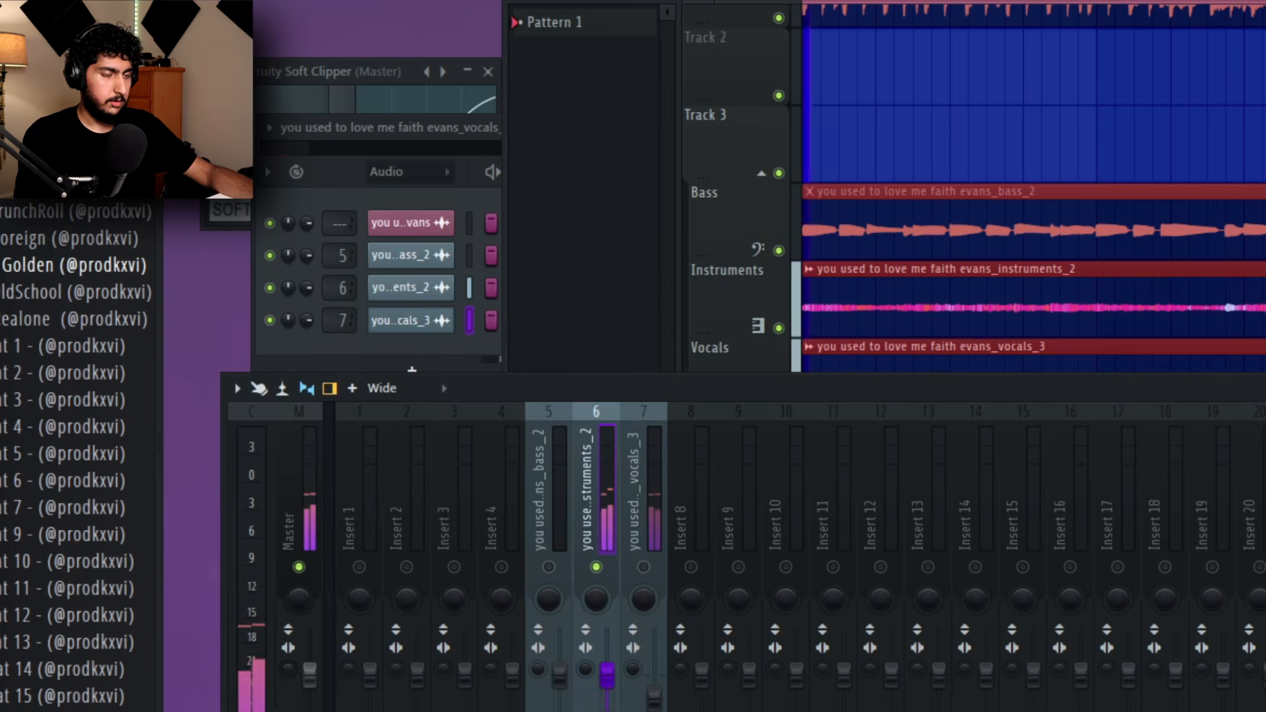
{"action": "left_click", "coordinate": [1261, 455]}
{"action": "left_click", "coordinate": [956, 3]}
- Sweep a narrow band 2 across the instruments' EQ and cut it about 6 dB at 256 Hz
{"action": "scroll", "coordinate": [371, 259], "scroll_direction": "down", "scroll_amount": 3}
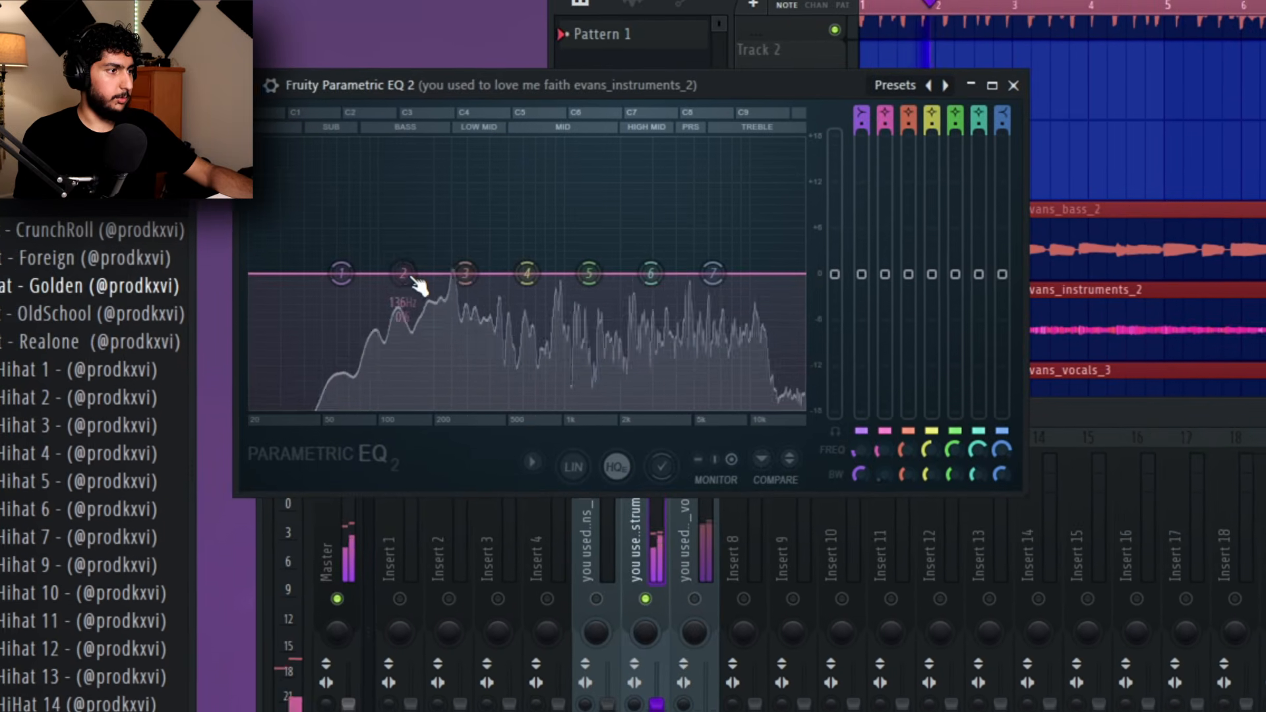
{"action": "left_click_drag", "start_coordinate": [369, 256], "coordinate": [469, 183]}
{"action": "left_click_drag", "start_coordinate": [592, 232], "coordinate": [515, 215]}
{"action": "left_click_drag", "start_coordinate": [967, 216], "coordinate": [968, 350]}
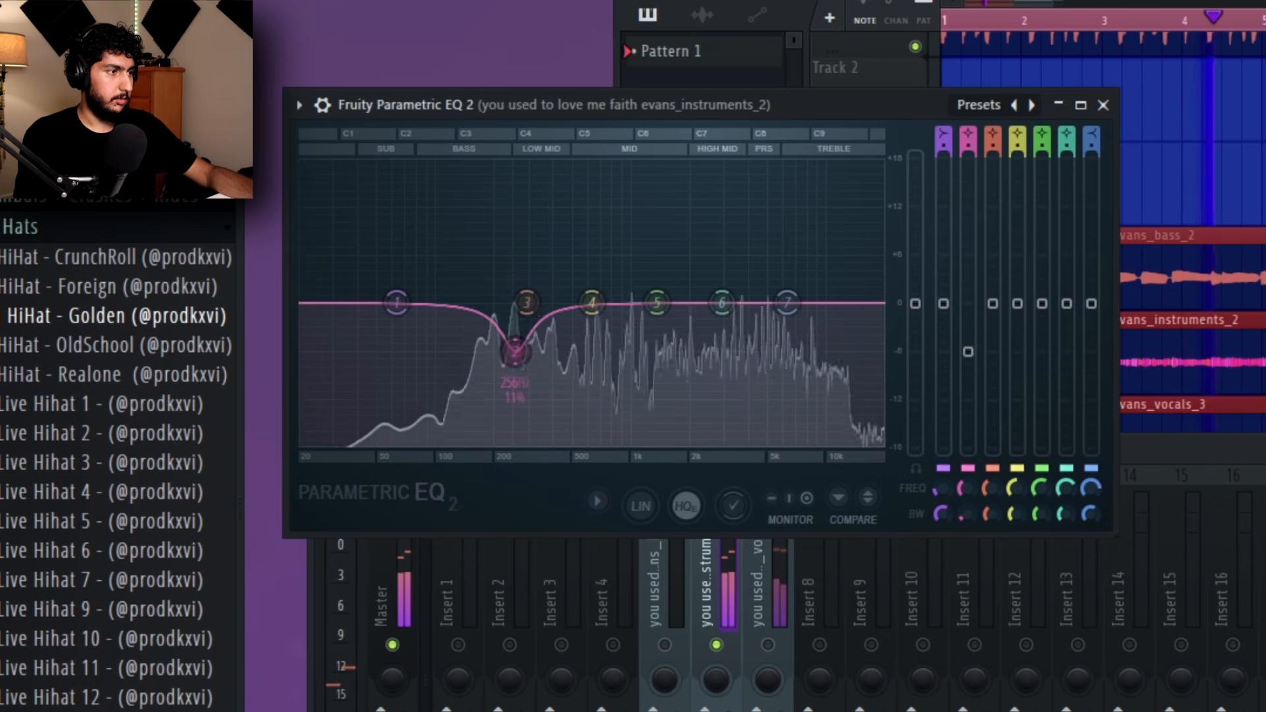
- Cut the instruments about 4 dB at 1336 Hz with a narrow band 4 and roll off the lows with band 1
{"action": "left_click_drag", "start_coordinate": [614, 297], "coordinate": [662, 217]}
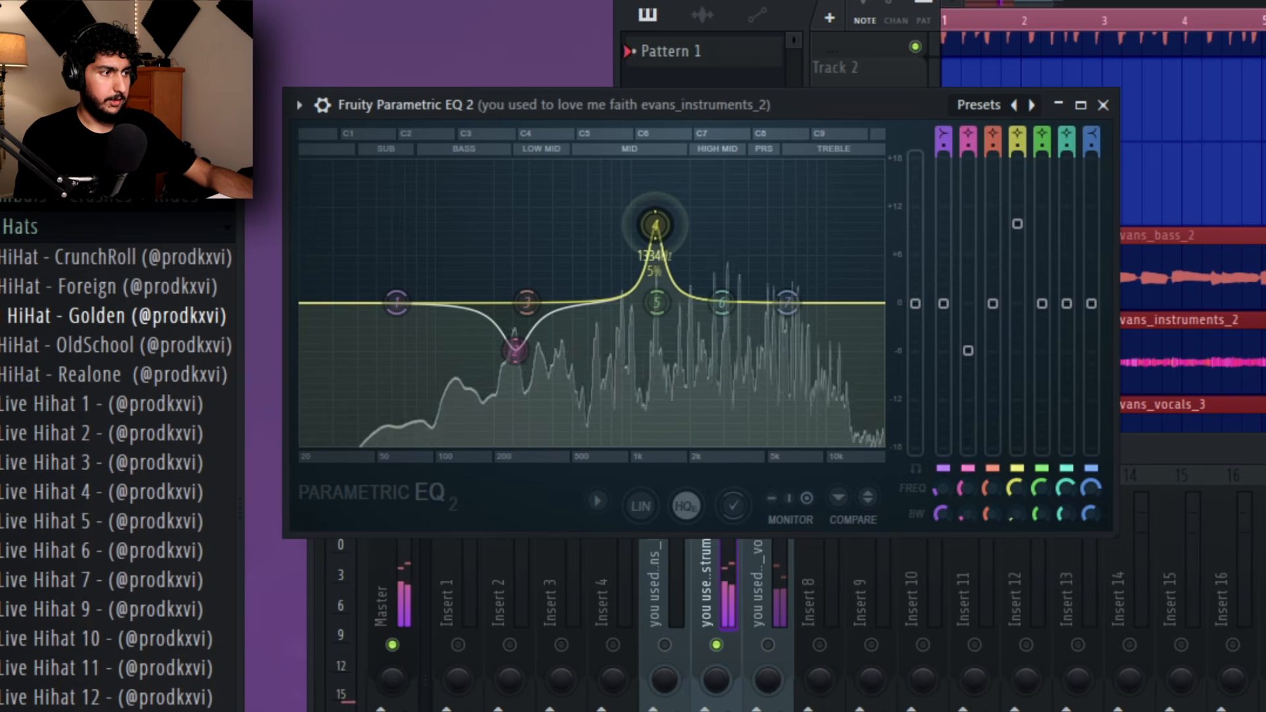
{"action": "left_click_drag", "start_coordinate": [1024, 232], "coordinate": [1024, 327]}
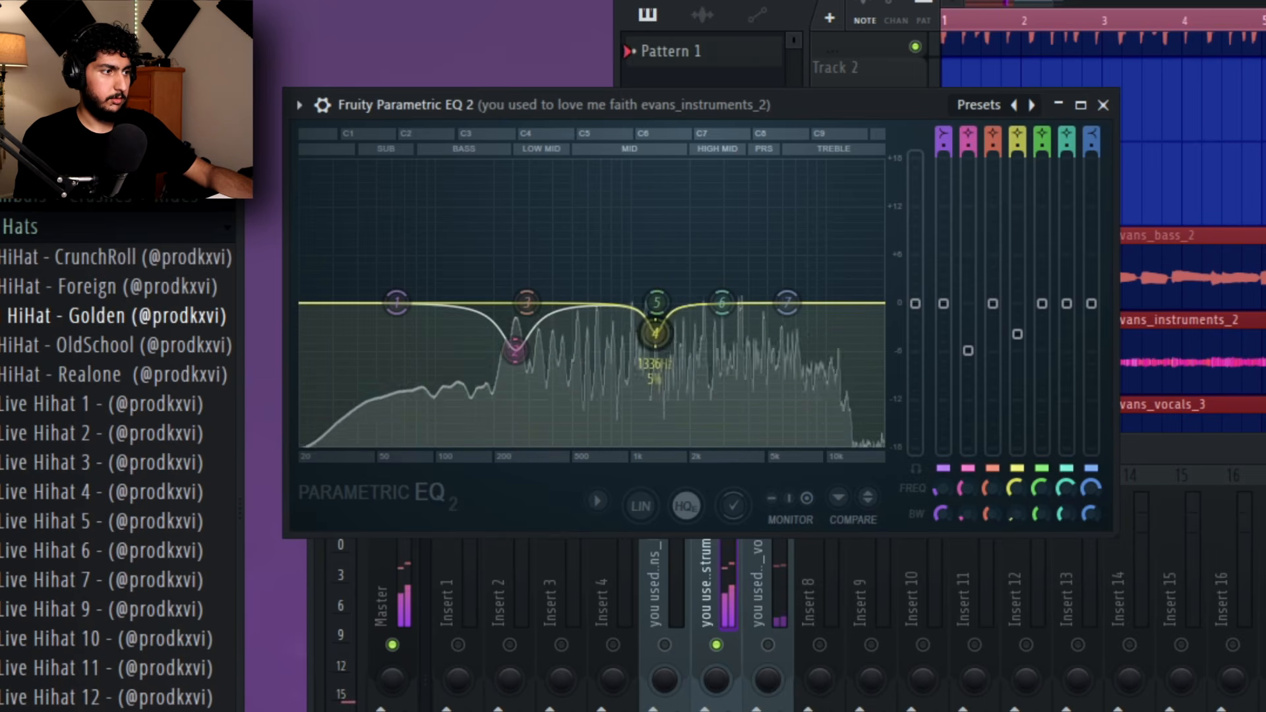
{"action": "left_click_drag", "start_coordinate": [397, 312], "coordinate": [456, 440]}
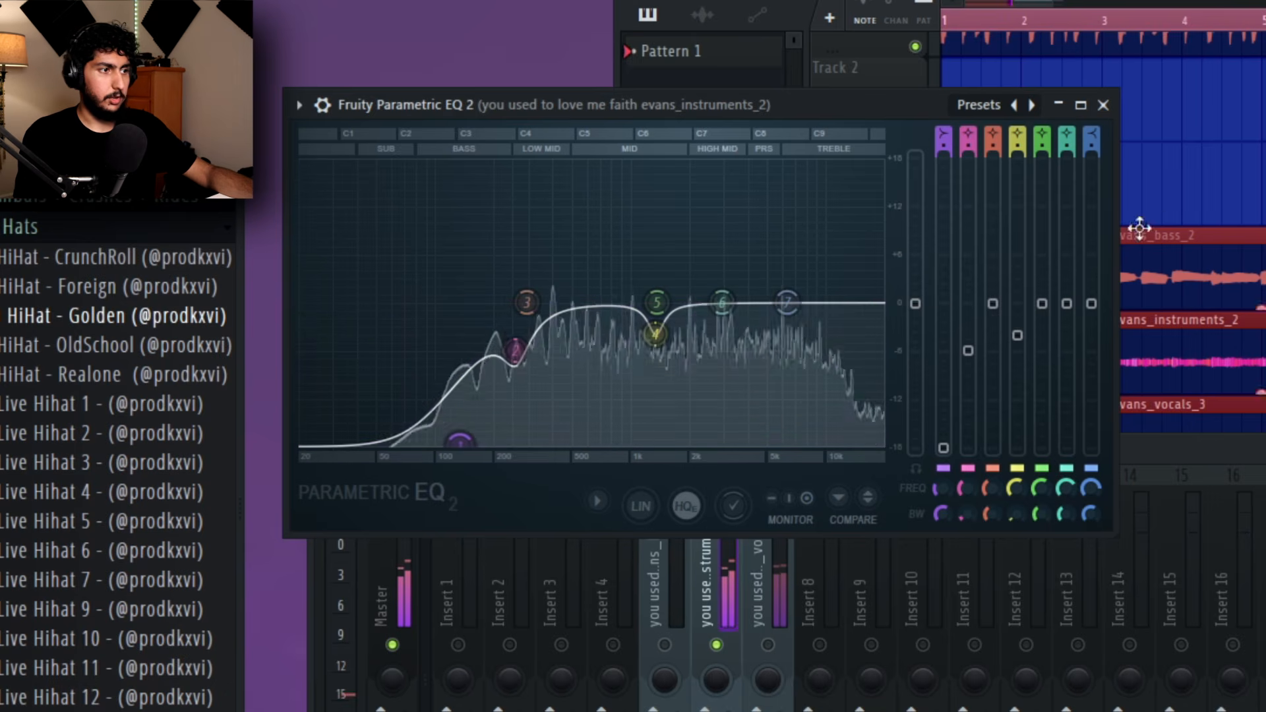
- Close the instruments' EQ and open the One Shots folder of the Ignite Multi Kit in the browser
{"action": "left_click", "coordinate": [1103, 106]}
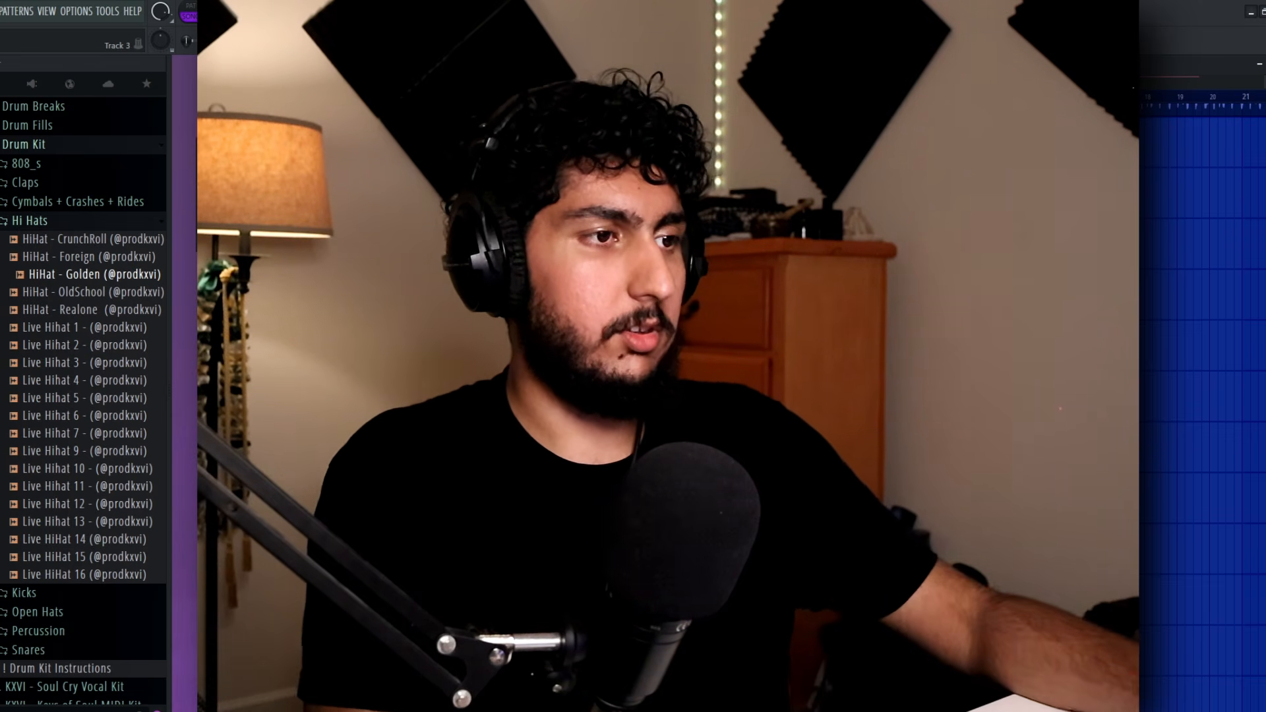
{"action": "scroll", "coordinate": [8, 300], "scroll_direction": "up", "scroll_amount": 10}
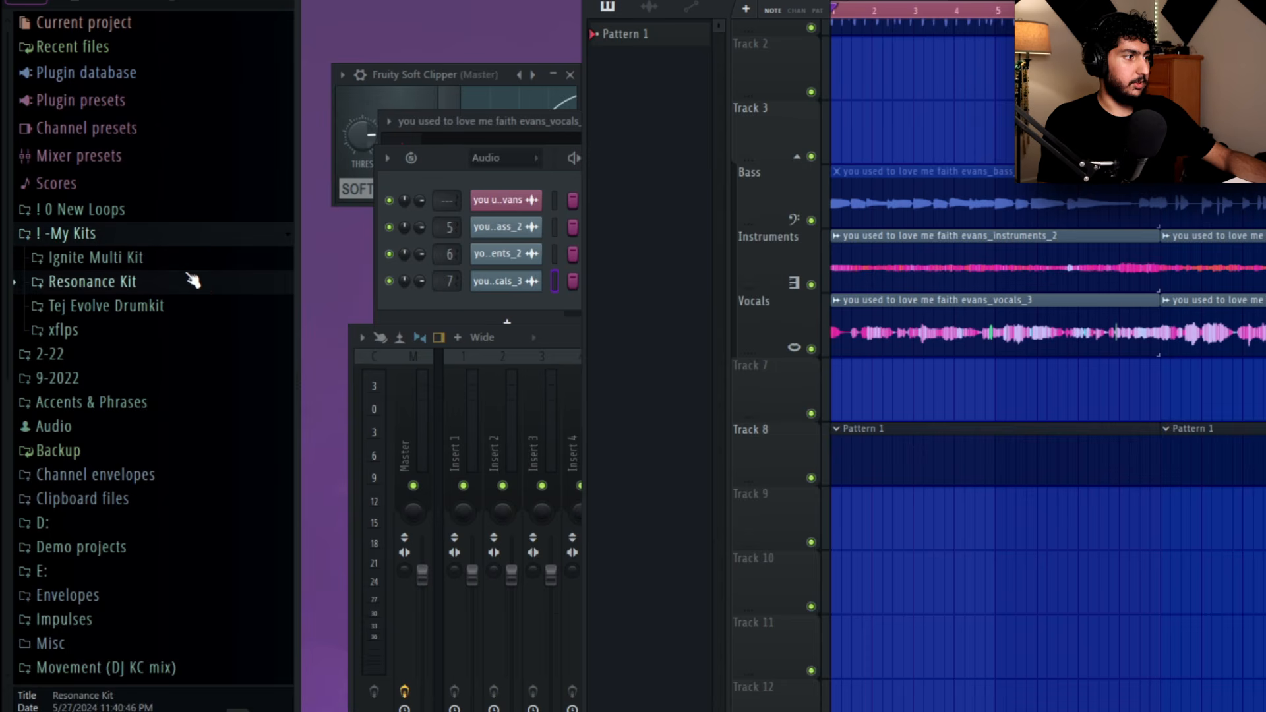
{"action": "left_click", "coordinate": [186, 277]}
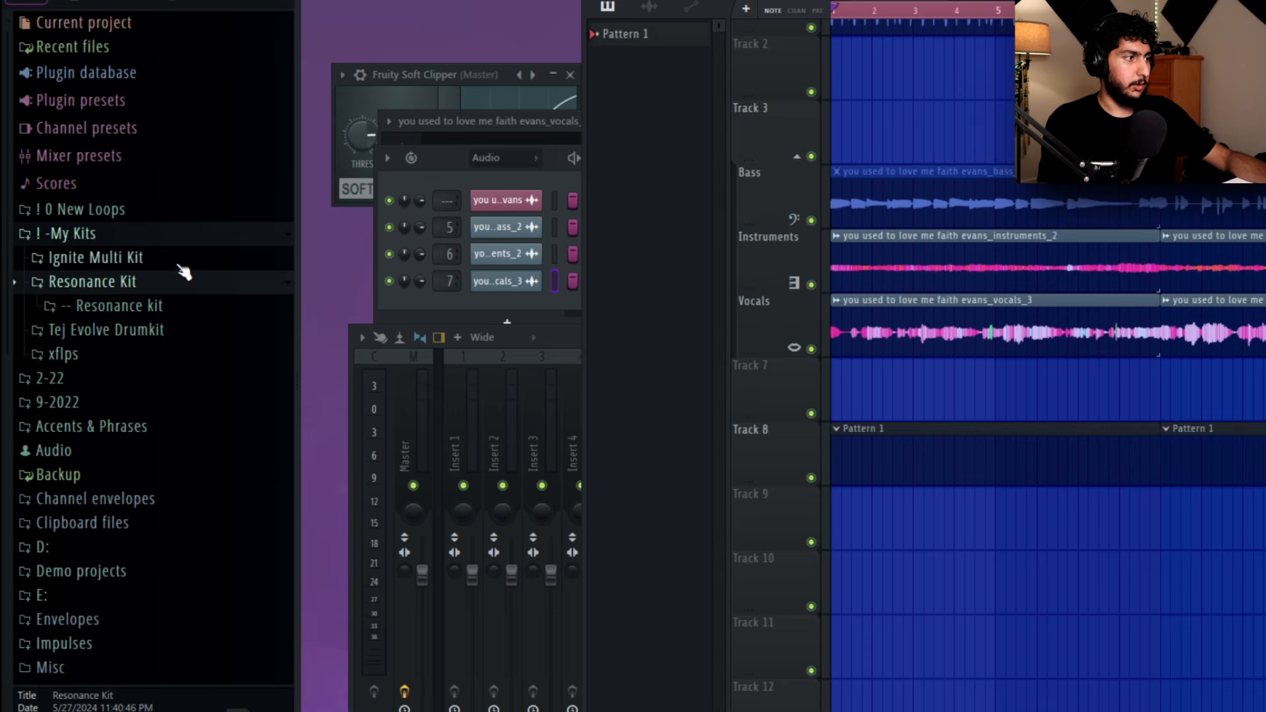
{"action": "key", "text": "F6"}
{"action": "left_click", "coordinate": [166, 262]}
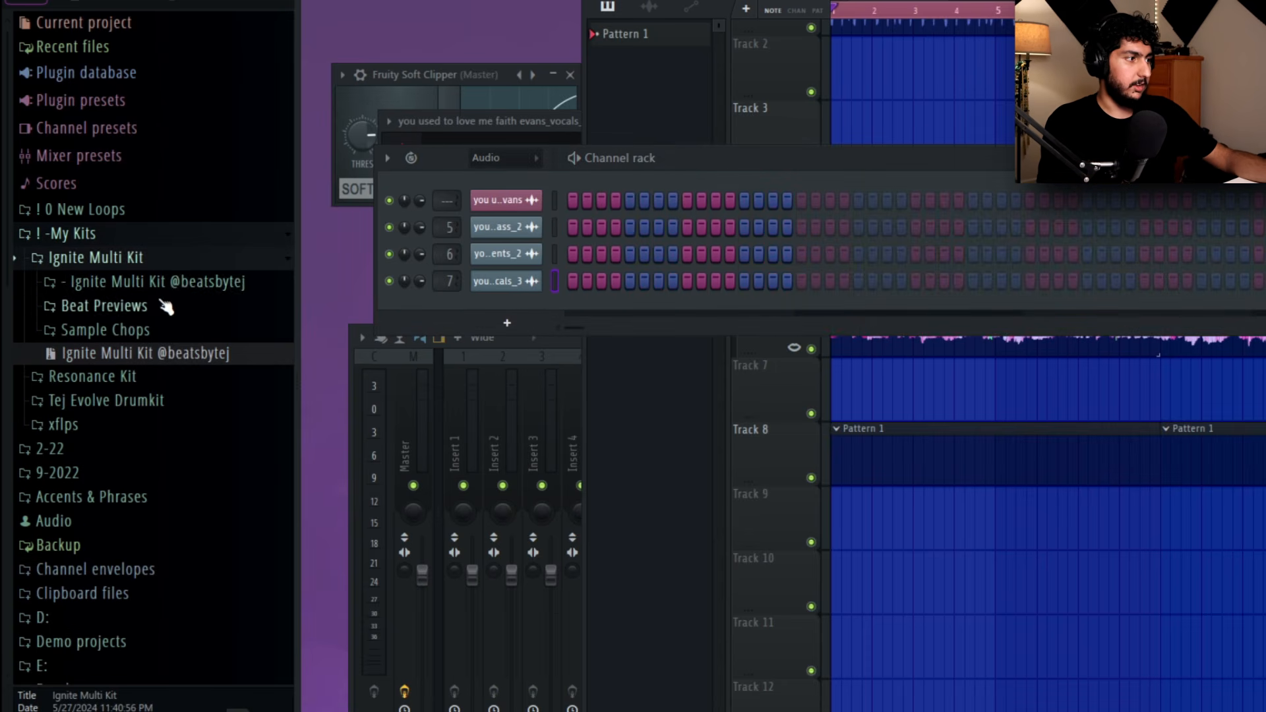
{"action": "left_click", "coordinate": [171, 282]}
{"action": "right_click", "coordinate": [919, 371]}
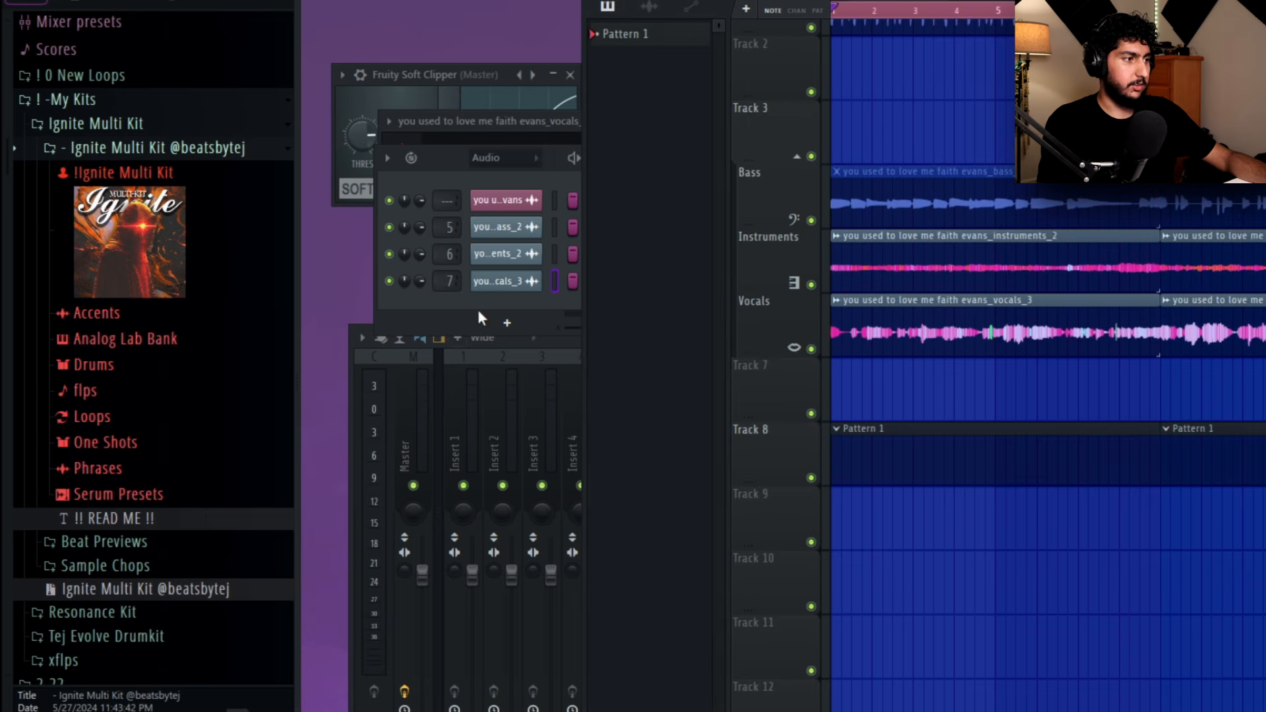
{"action": "left_click", "coordinate": [506, 323]}
{"action": "left_click", "coordinate": [426, 303]}
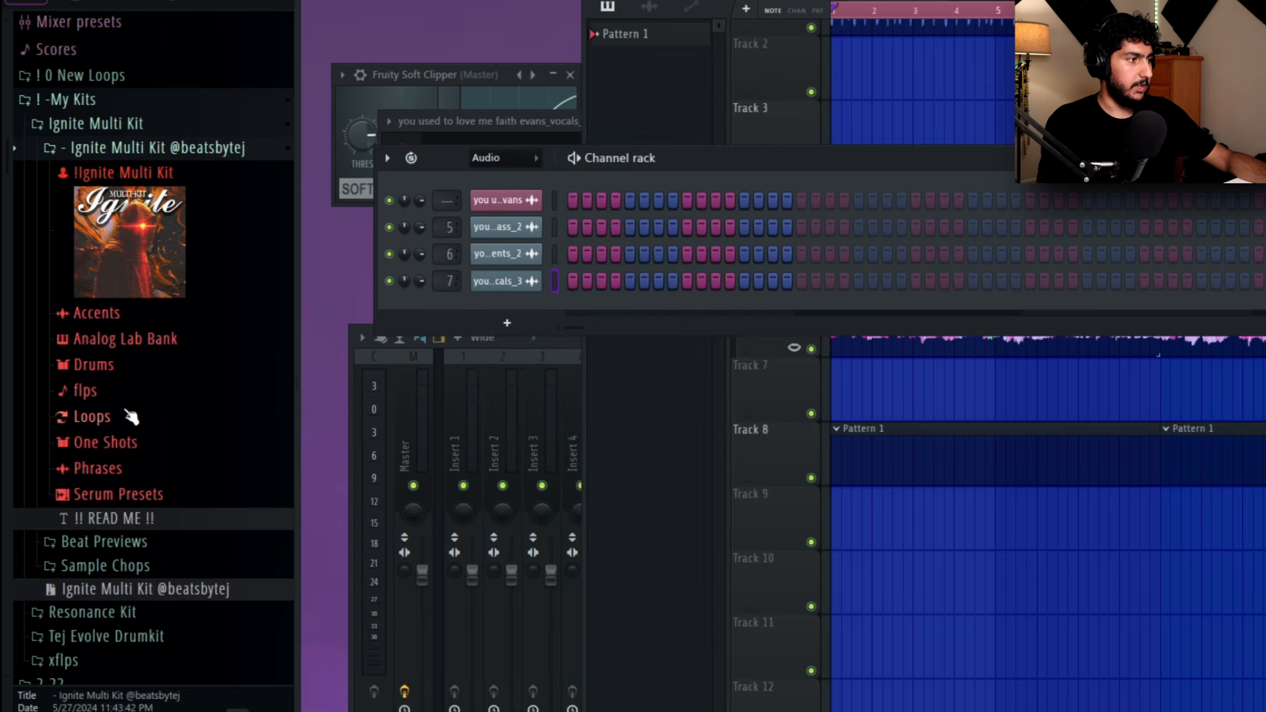
{"action": "left_click", "coordinate": [125, 442]}
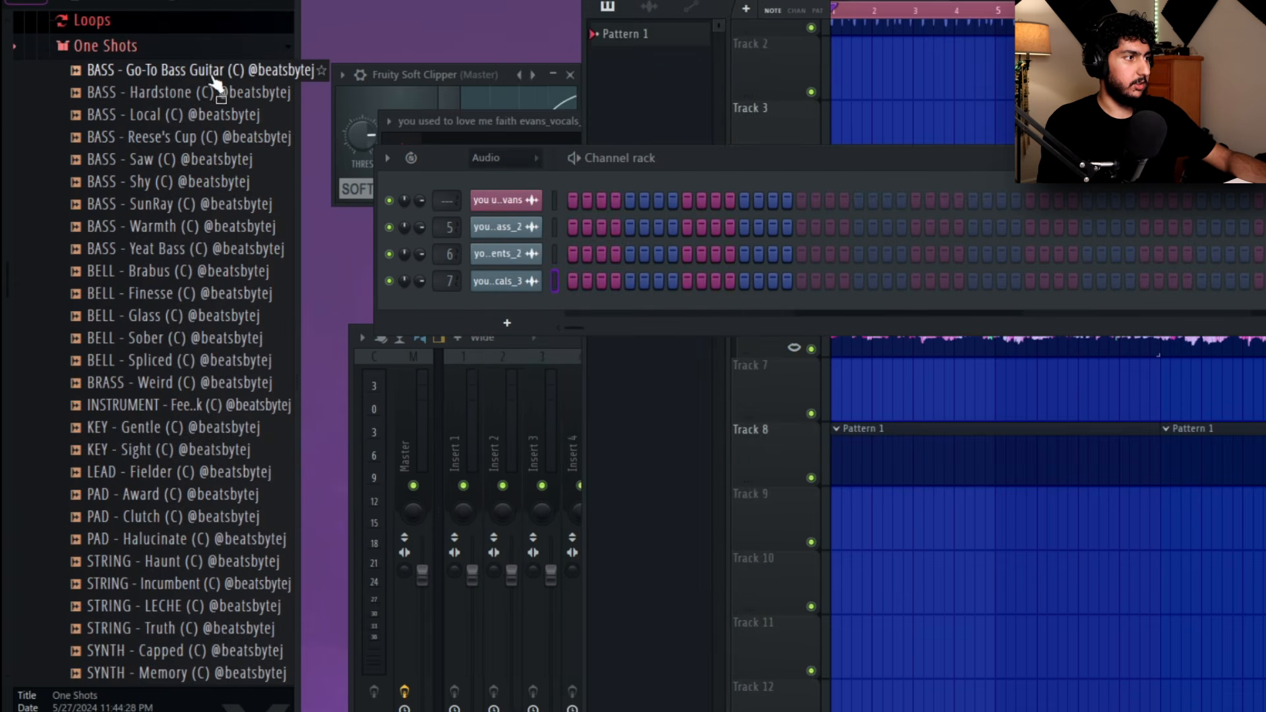
- Audition the kit's bass one-shots and add "BASS - Reese's Cup (C)" to the channel rack as a new channel
{"action": "left_click", "coordinate": [185, 116]}
{"action": "left_click", "coordinate": [195, 96]}
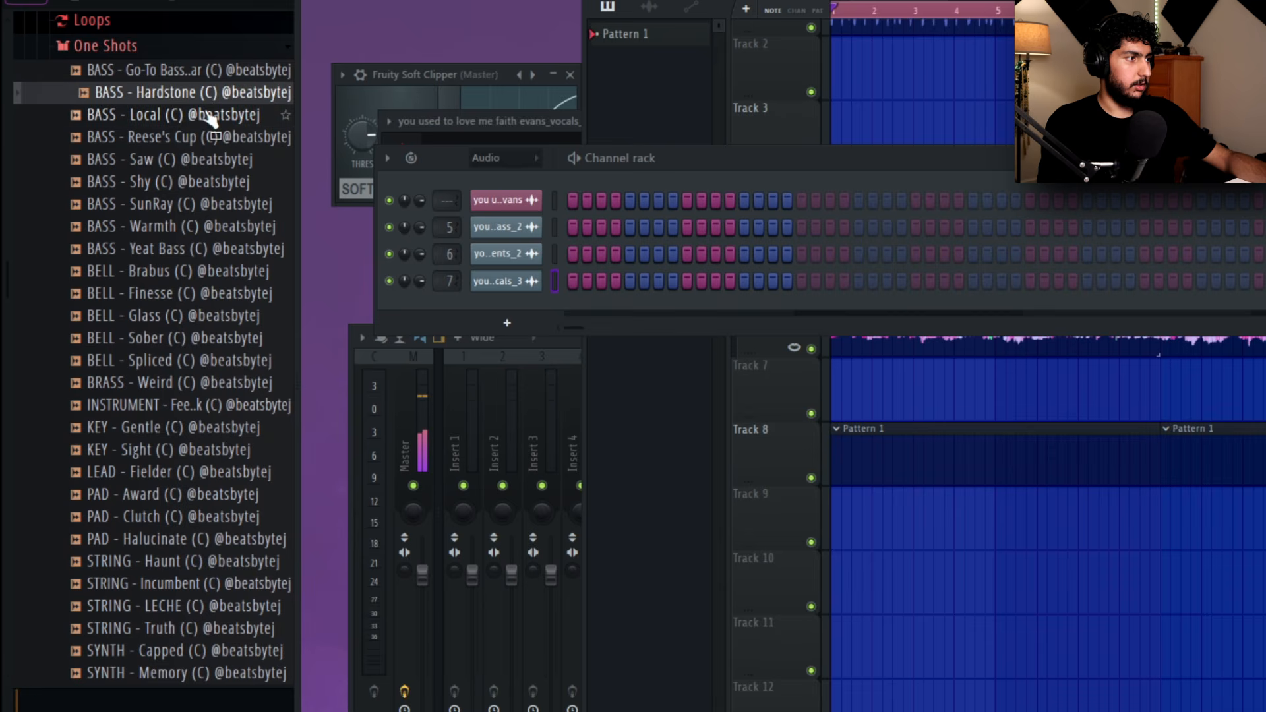
{"action": "left_click", "coordinate": [189, 137]}
{"action": "left_click_drag", "start_coordinate": [189, 137], "coordinate": [507, 317]}
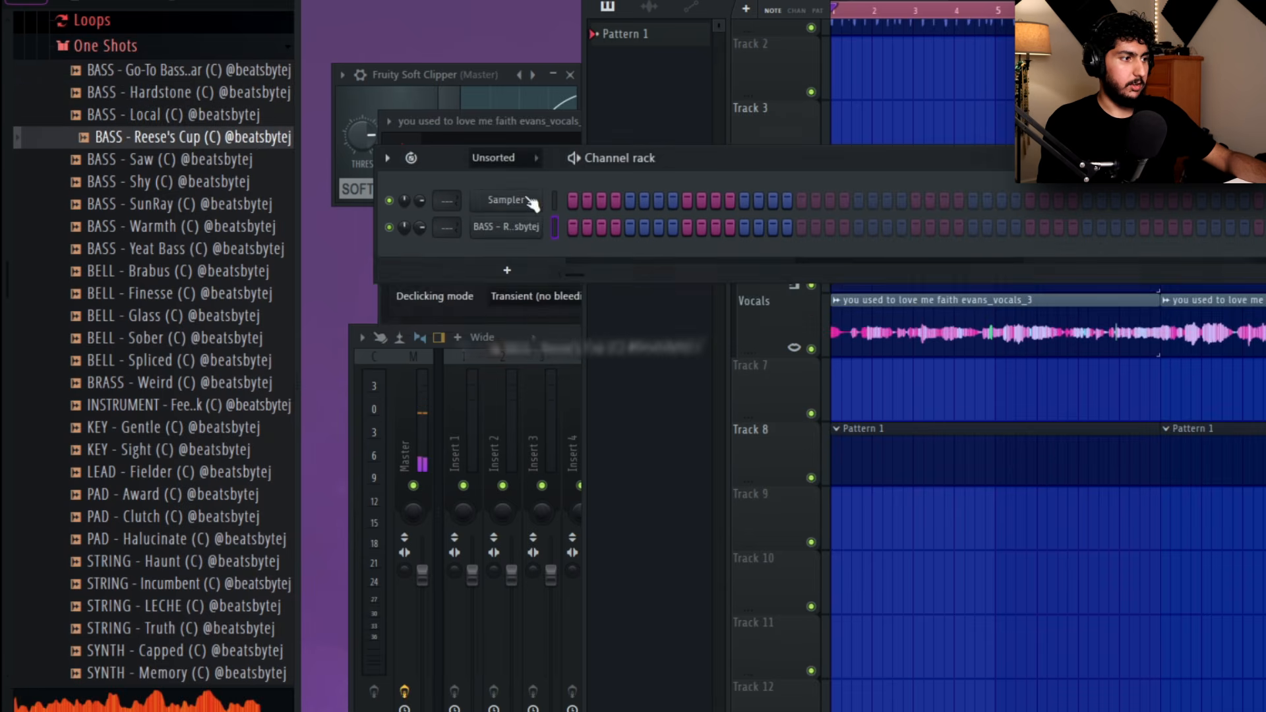
{"action": "left_click", "coordinate": [1055, 366]}
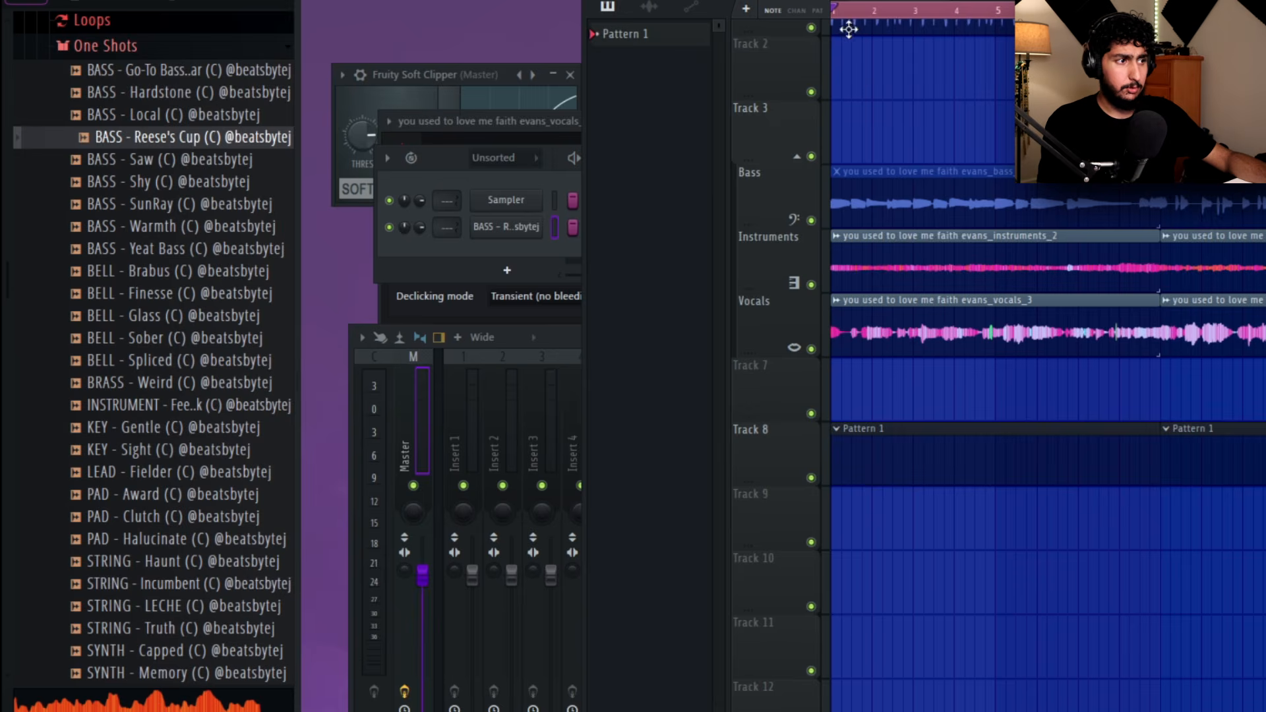
{"action": "right_click", "coordinate": [547, 210]}
{"action": "left_click", "coordinate": [579, 226]}
{"action": "key", "text": "F7"}
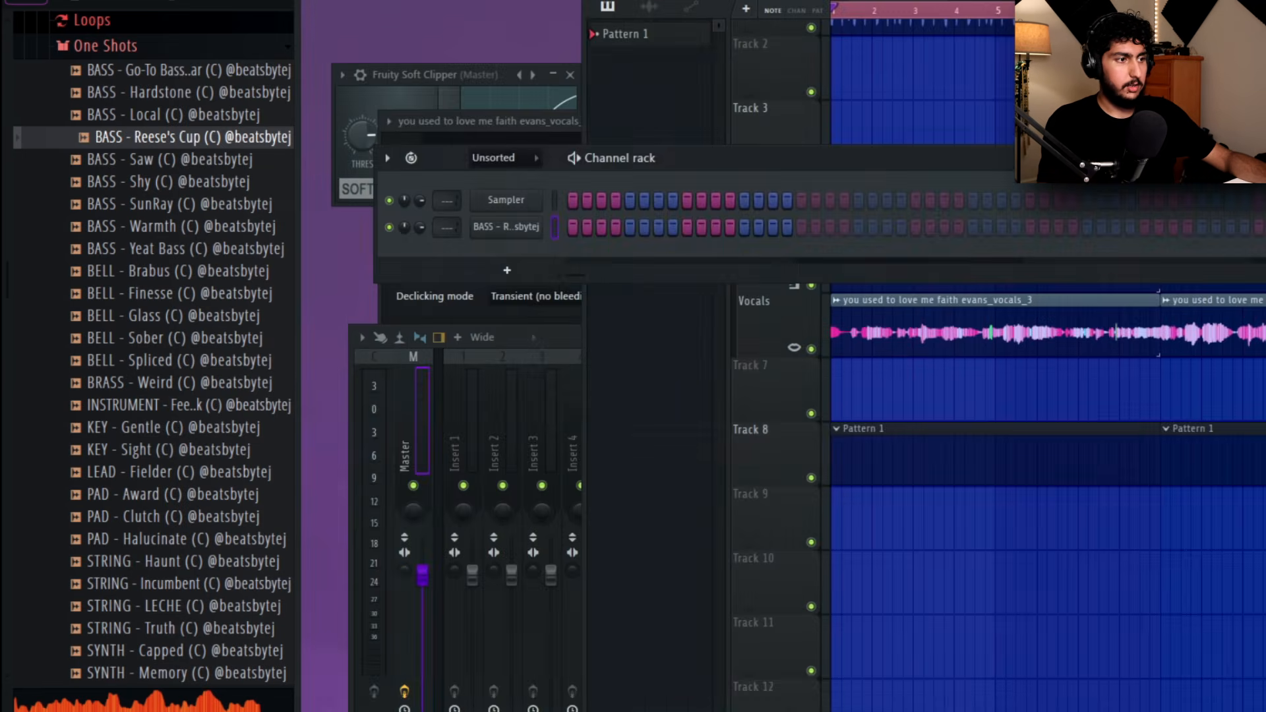
{"action": "right_click", "coordinate": [981, 172]}
{"action": "key", "text": "ctrl+z"}
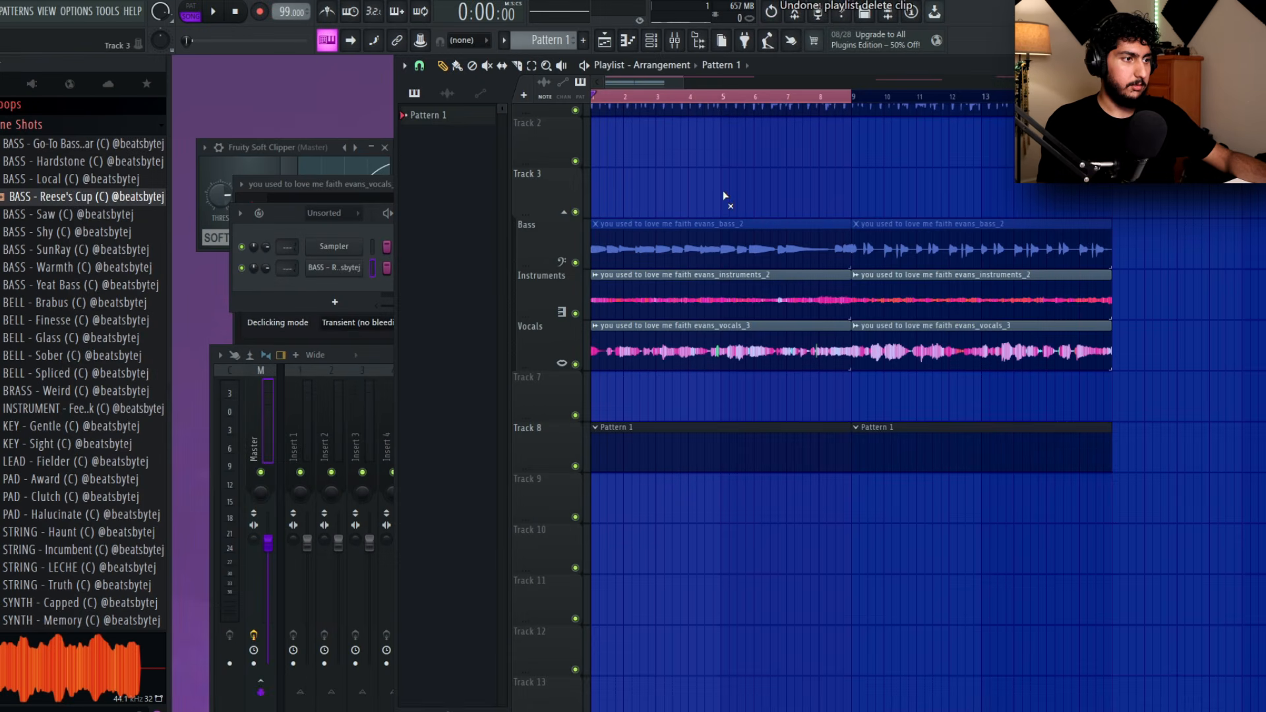
- Leave only the Bass stem track and Track 8 enabled, and open the piano roll of the Reese's Cup bass channel
{"action": "left_click", "coordinate": [575, 263], "text": "ctrl"}
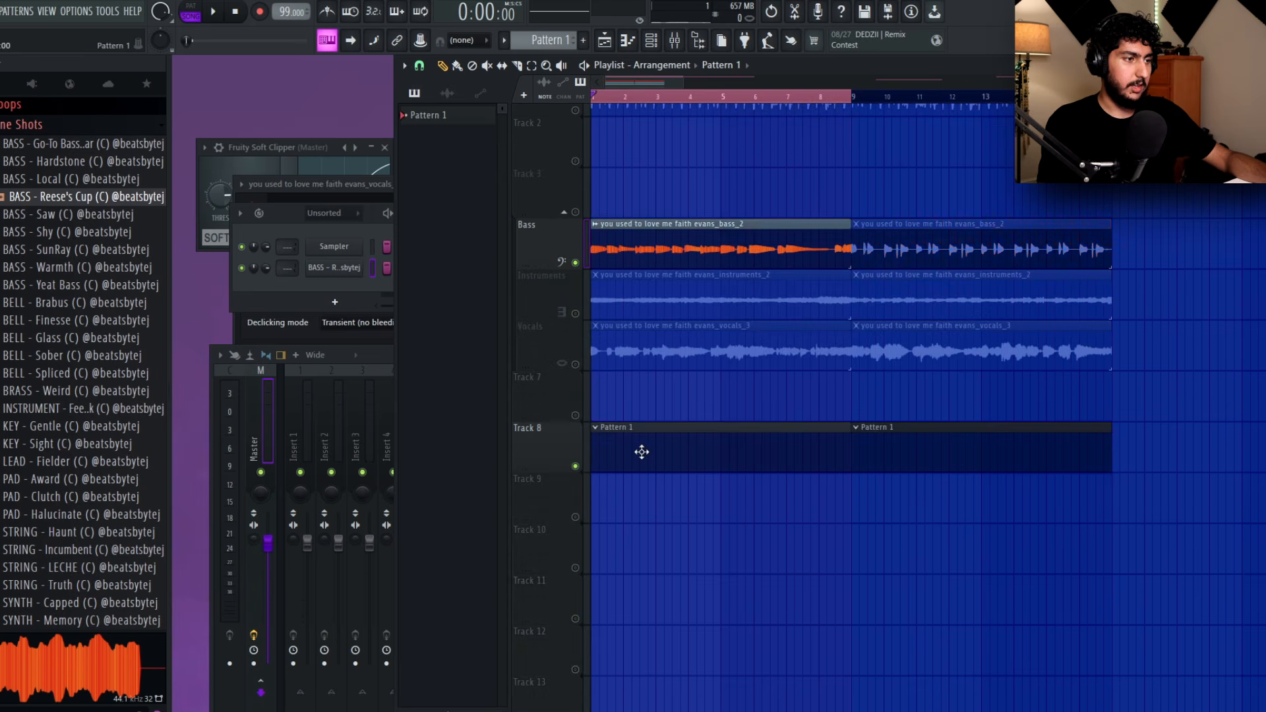
{"action": "key", "text": "F7"}
{"action": "key", "text": "F7"}
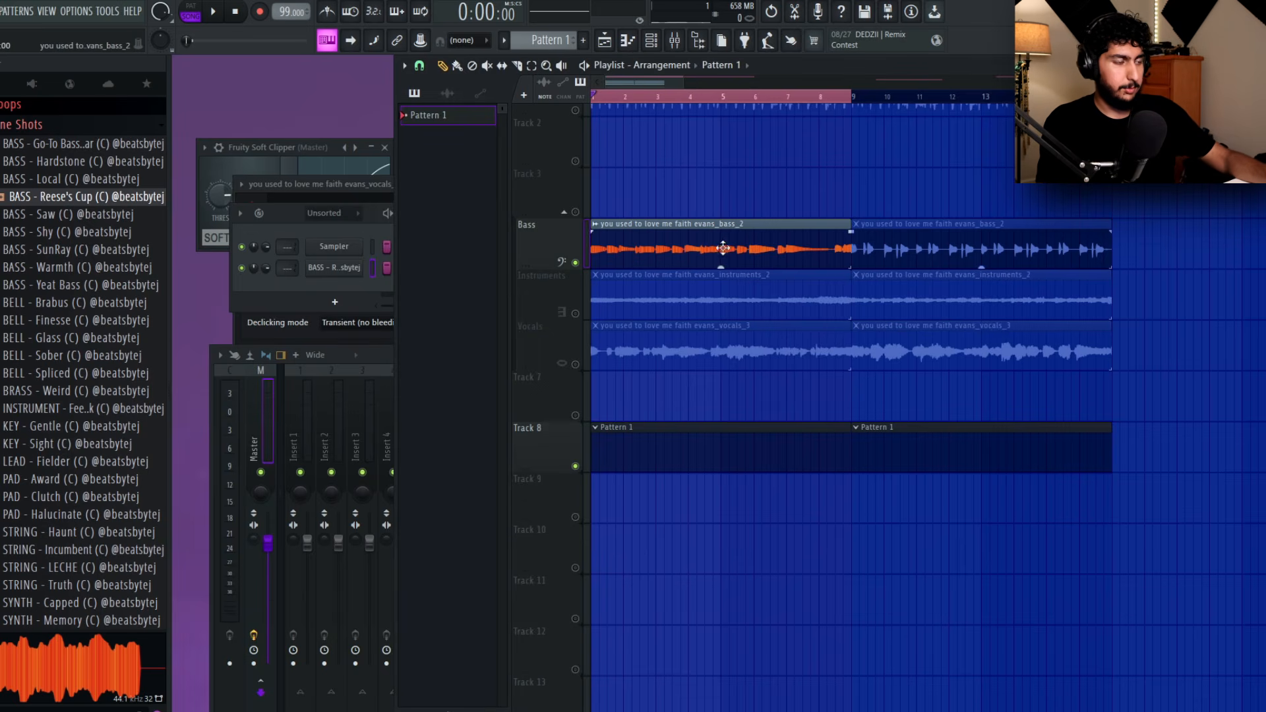
{"action": "right_click", "coordinate": [335, 267]}
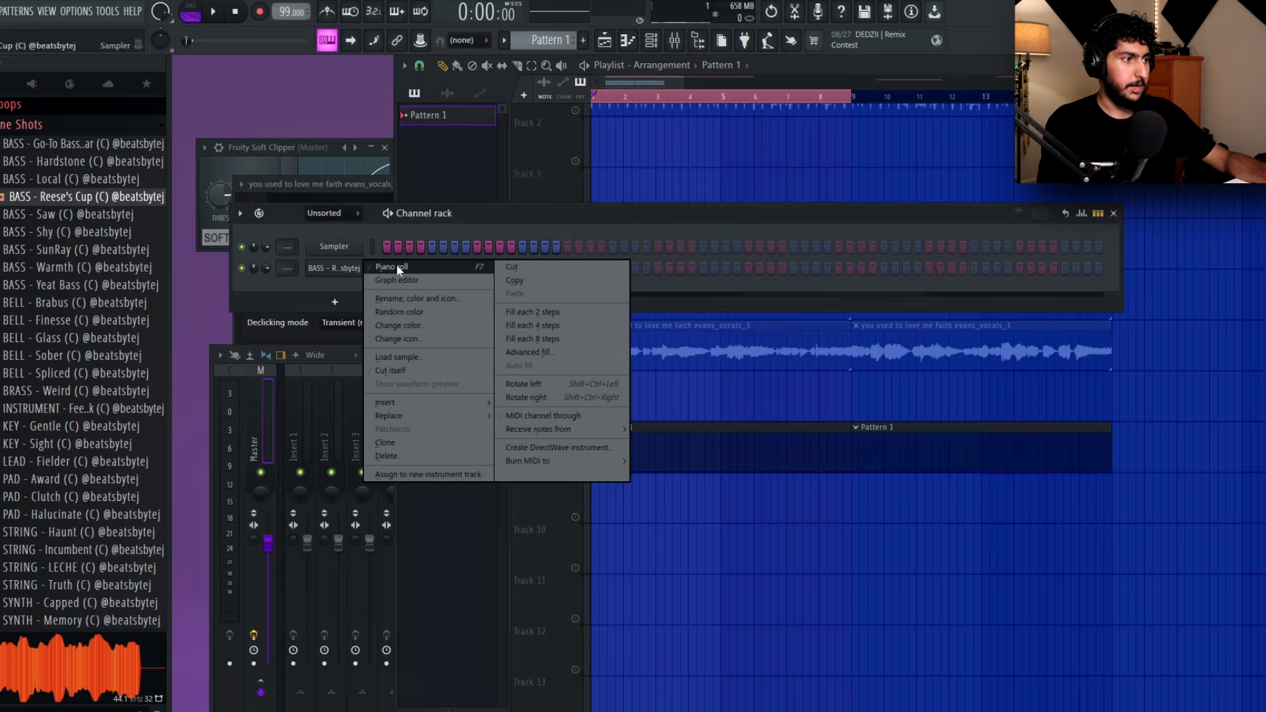
{"action": "left_click", "coordinate": [409, 272]}
- Place a bass note at the start of bar 1, raise it an octave to C6 and shorten it to one beat
{"action": "left_click_drag", "start_coordinate": [439, 283], "coordinate": [436, 301]}
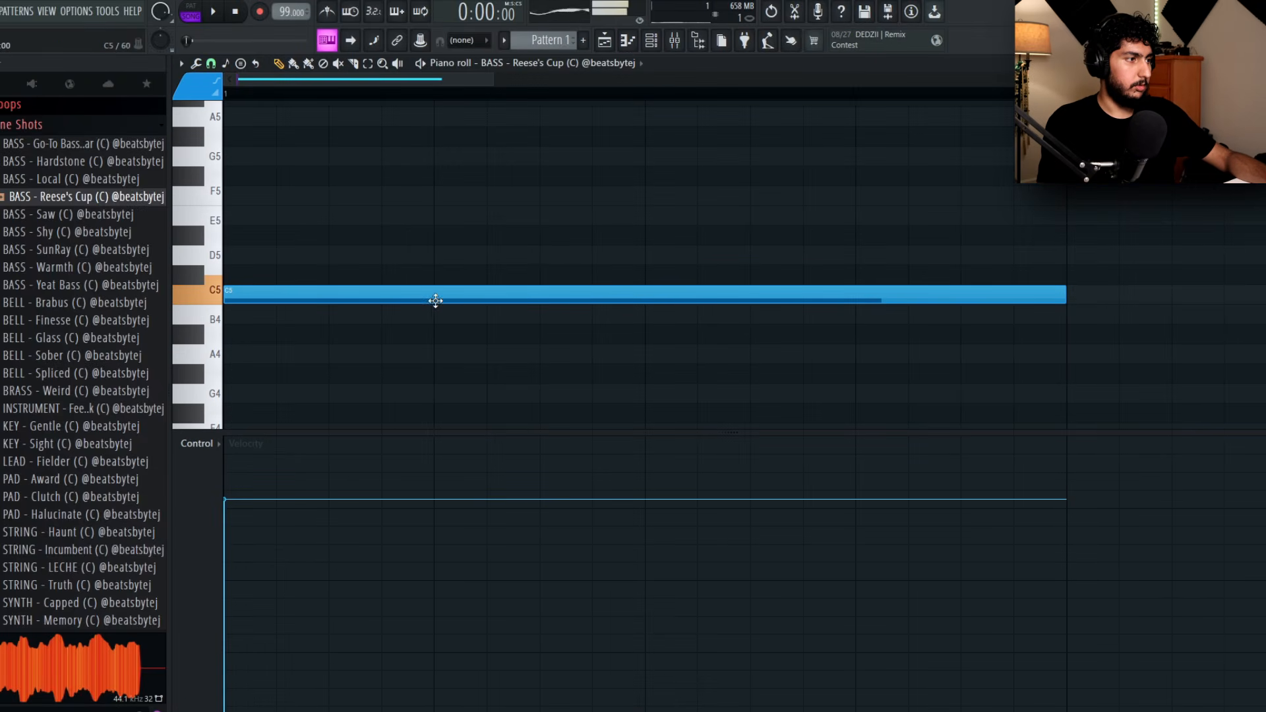
{"action": "key", "text": "ctrl+Up"}
{"action": "key", "text": "space"}
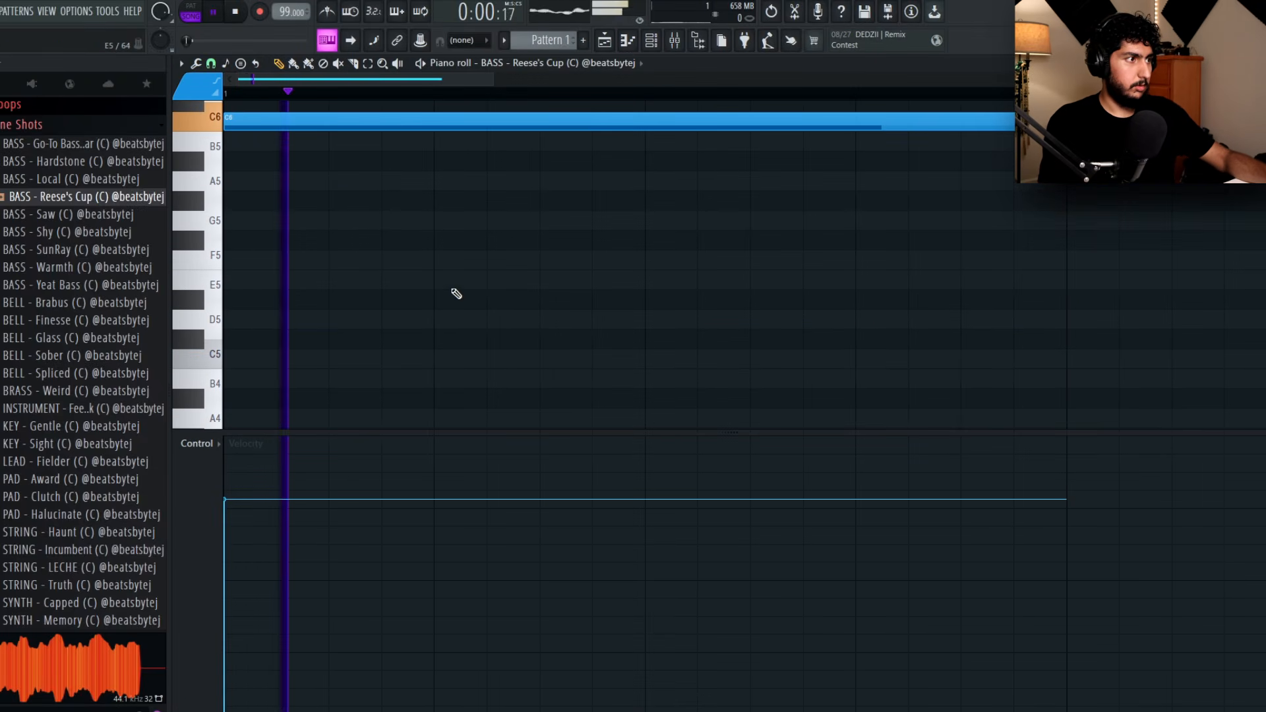
{"action": "scroll", "coordinate": [830, 177], "scroll_direction": "down", "scroll_amount": 2}
{"action": "key", "text": "space"}
{"action": "left_click_drag", "start_coordinate": [739, 129], "coordinate": [350, 125]}
{"action": "key", "text": "space"}
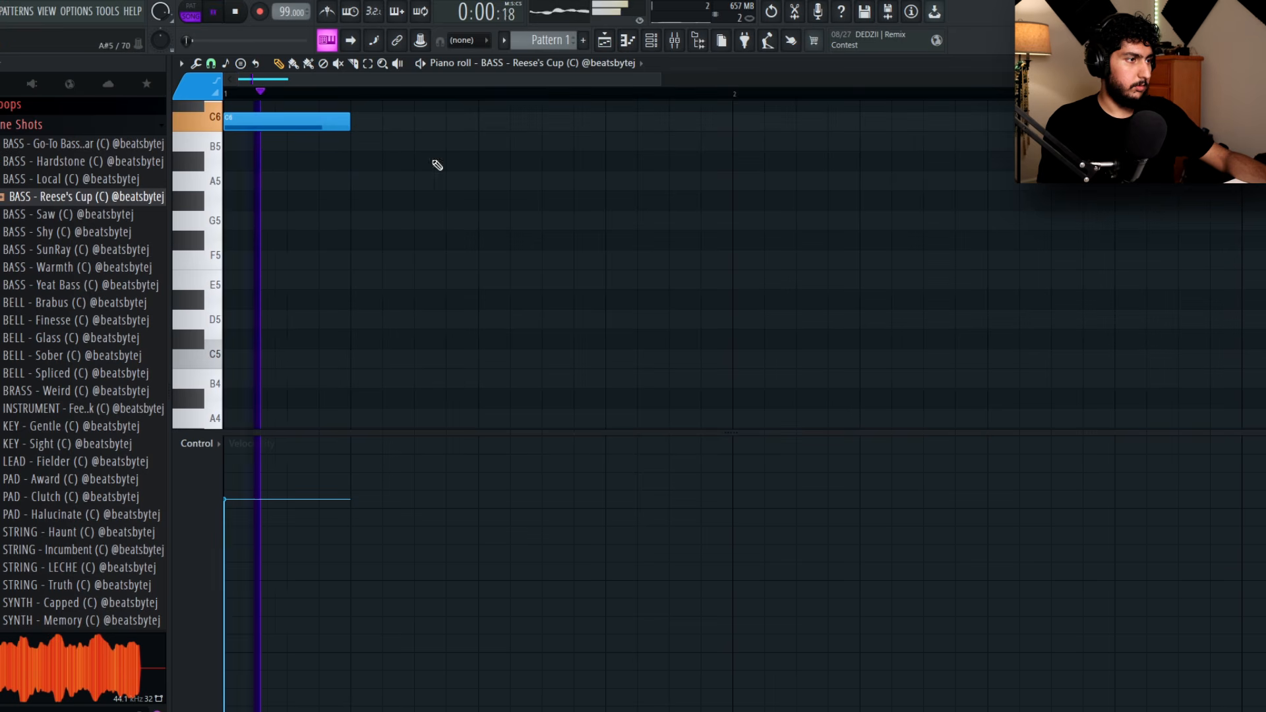
{"action": "scroll", "coordinate": [605, 193], "scroll_direction": "up", "scroll_amount": 1}
{"action": "scroll", "coordinate": [605, 194], "scroll_direction": "up", "scroll_amount": 2}
{"action": "scroll", "coordinate": [614, 208], "scroll_direction": "down", "scroll_amount": 2}
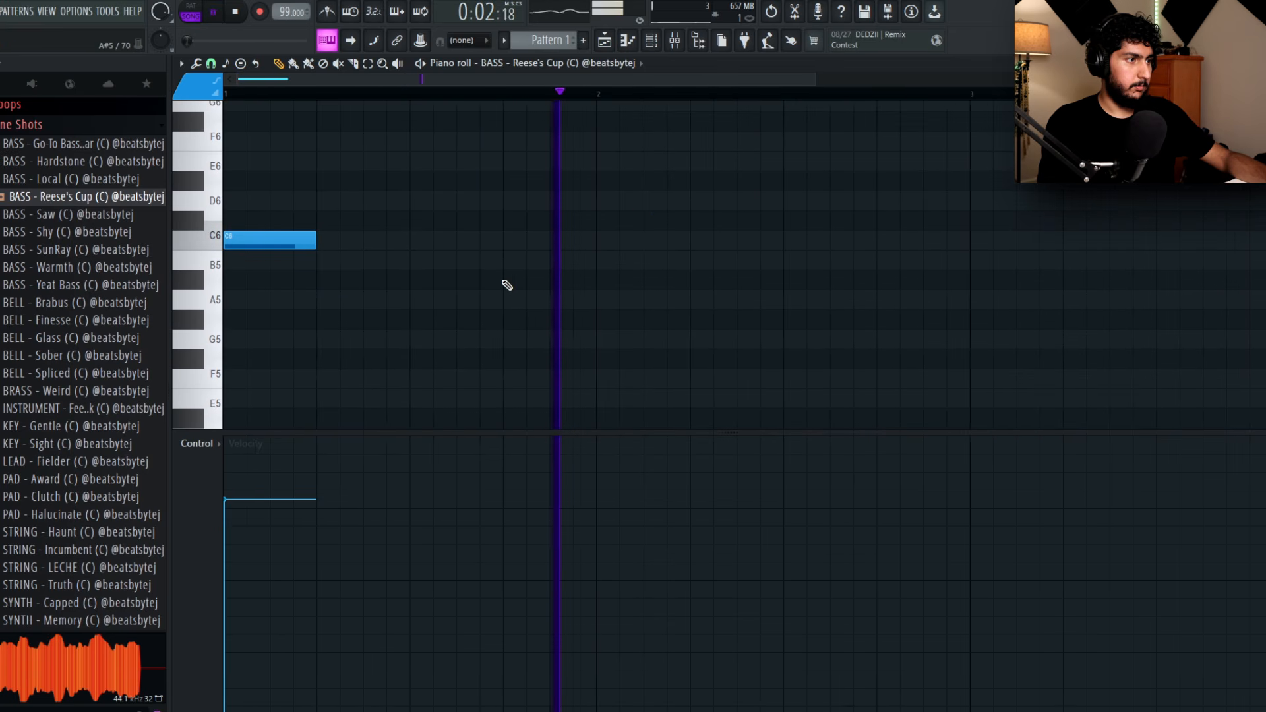
- Add a one-beat B5 note on beat 3 of bar 1 and a one-beat E6 note at the start of bar 2
{"action": "key", "text": "space"}
{"action": "key", "text": "space"}
{"action": "left_click", "coordinate": [415, 284]}
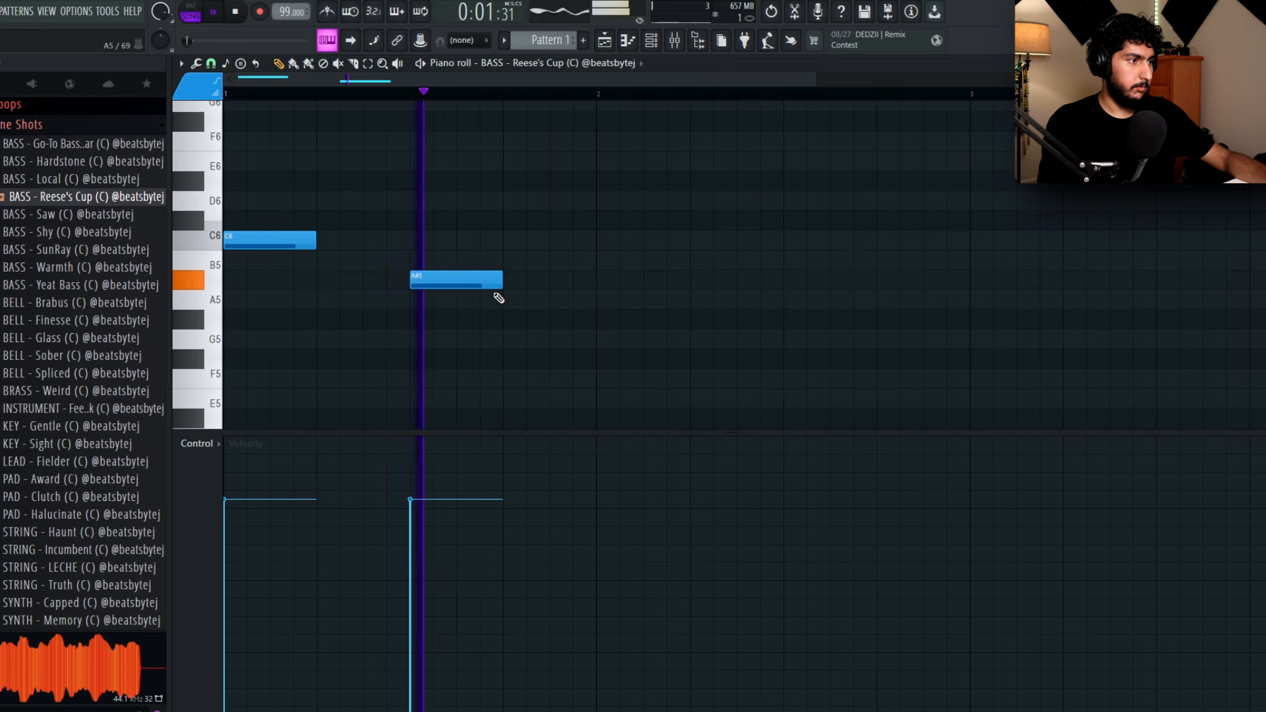
{"action": "key", "text": "space"}
{"action": "left_click_drag", "start_coordinate": [446, 278], "coordinate": [445, 255]}
{"action": "left_click_drag", "start_coordinate": [626, 198], "coordinate": [611, 161]}
{"action": "key", "text": "space"}
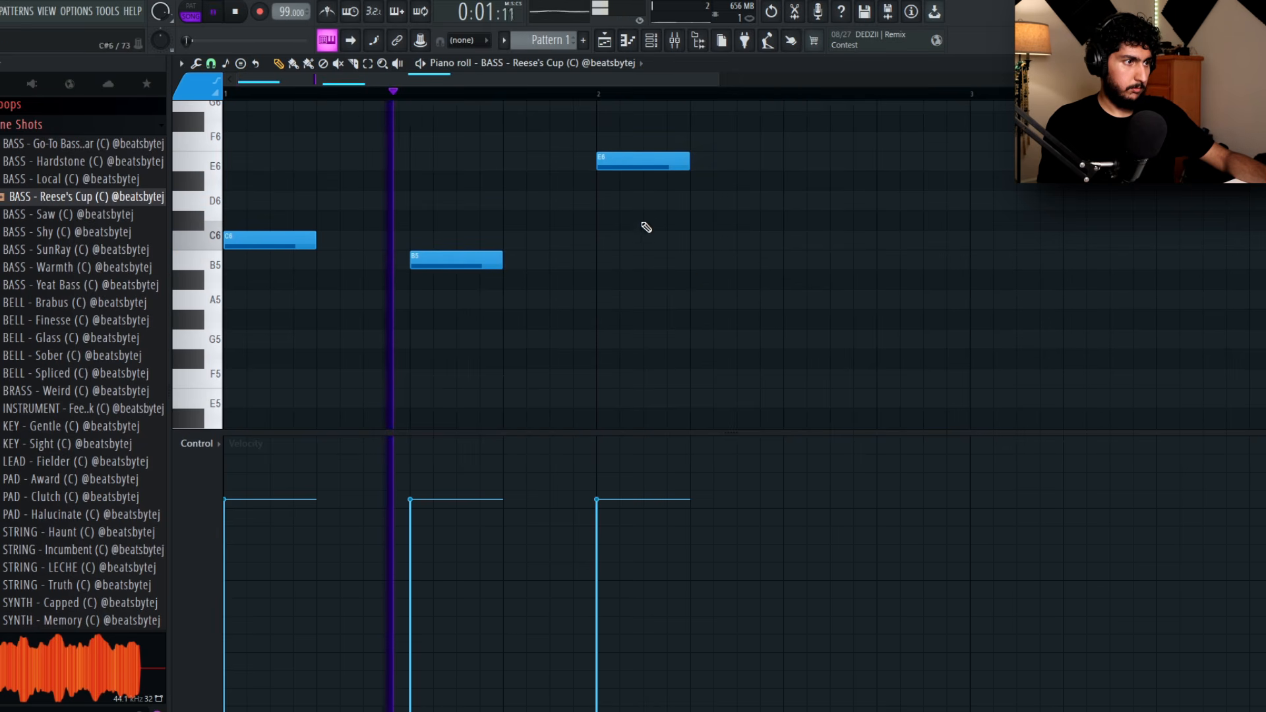
- Replace the E6 note with one starting half a beat before bar 2
{"action": "right_click", "coordinate": [636, 164]}
{"action": "left_click", "coordinate": [583, 161]}
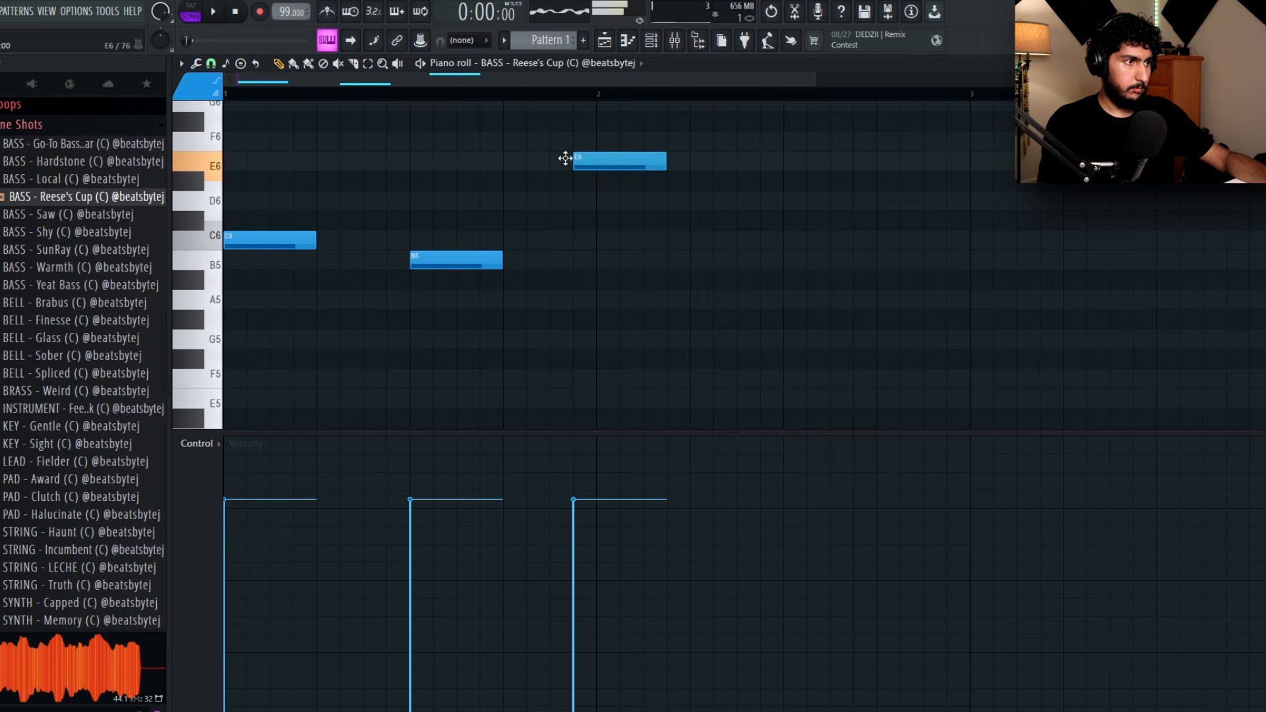
{"action": "left_click_drag", "start_coordinate": [615, 160], "coordinate": [593, 161]}
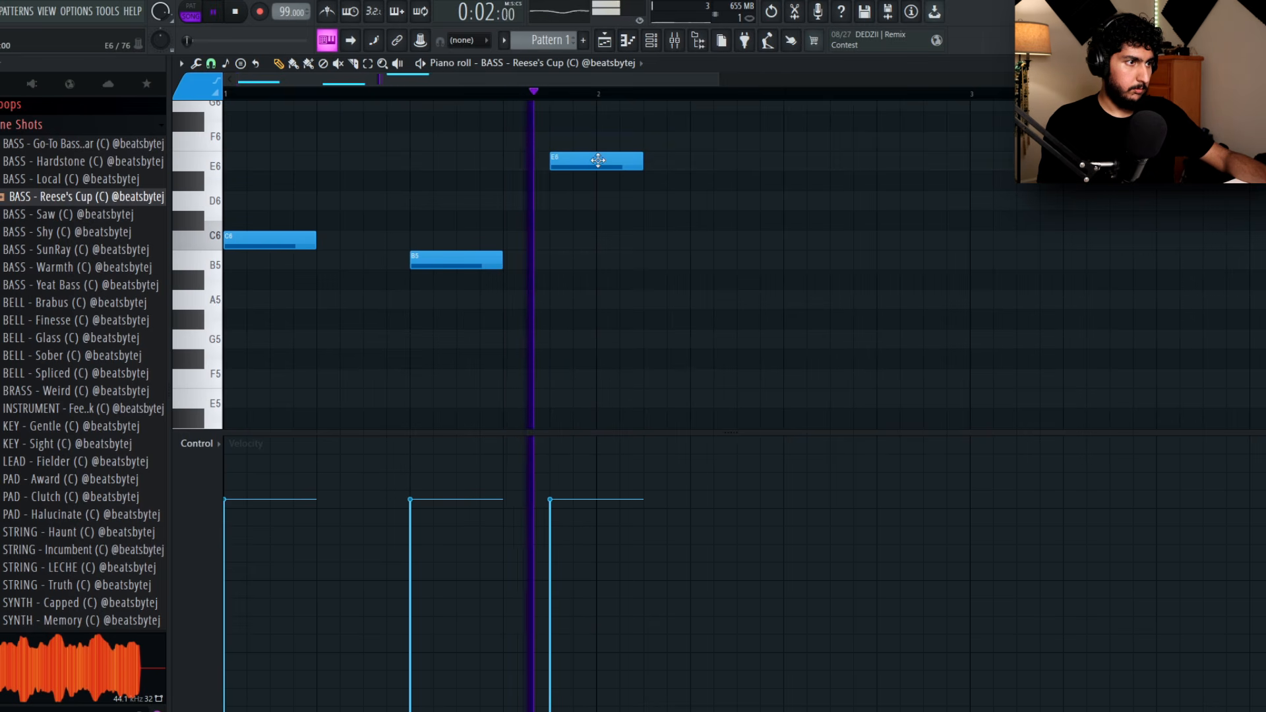
- Place a two-beat G5 note on beat 3 of bar 2 and select the whole two-bar bass line
{"action": "scroll", "coordinate": [666, 181], "scroll_direction": "down", "scroll_amount": 2}
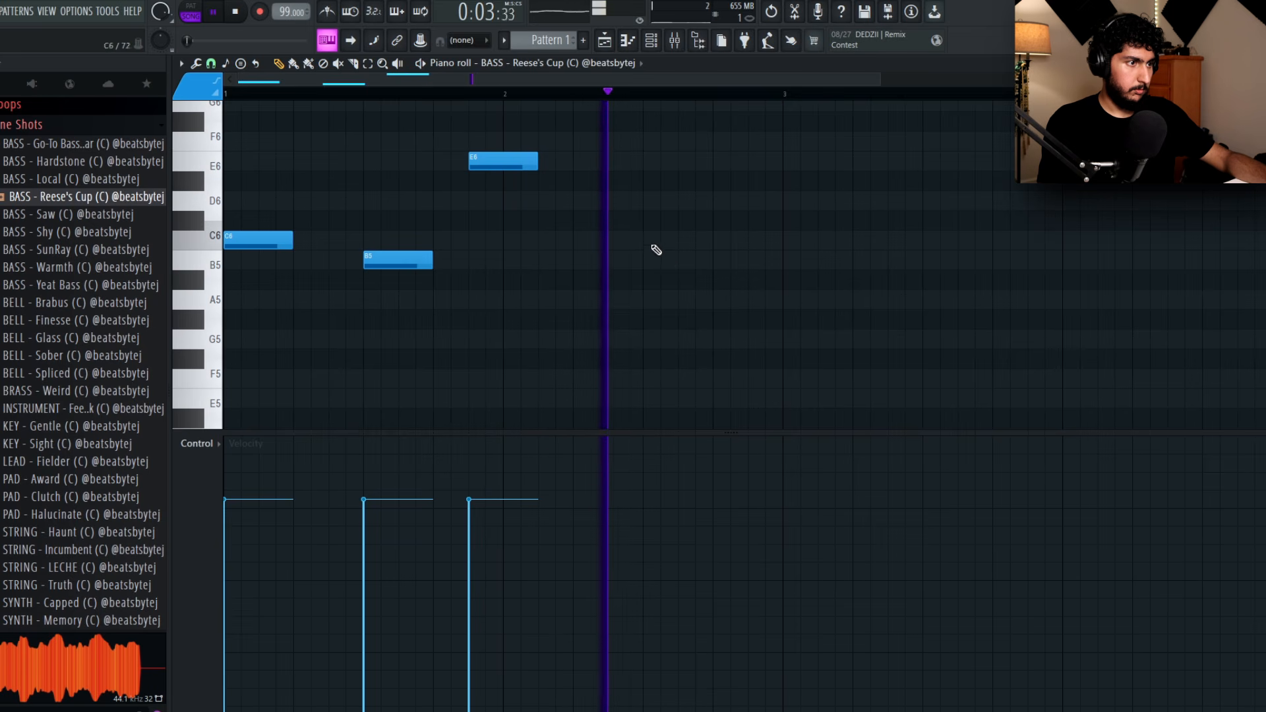
{"action": "key", "text": "space"}
{"action": "left_click_drag", "start_coordinate": [648, 262], "coordinate": [226, 101]}
{"action": "key", "text": "space"}
{"action": "scroll", "coordinate": [801, 291], "scroll_direction": "down", "scroll_amount": 2}
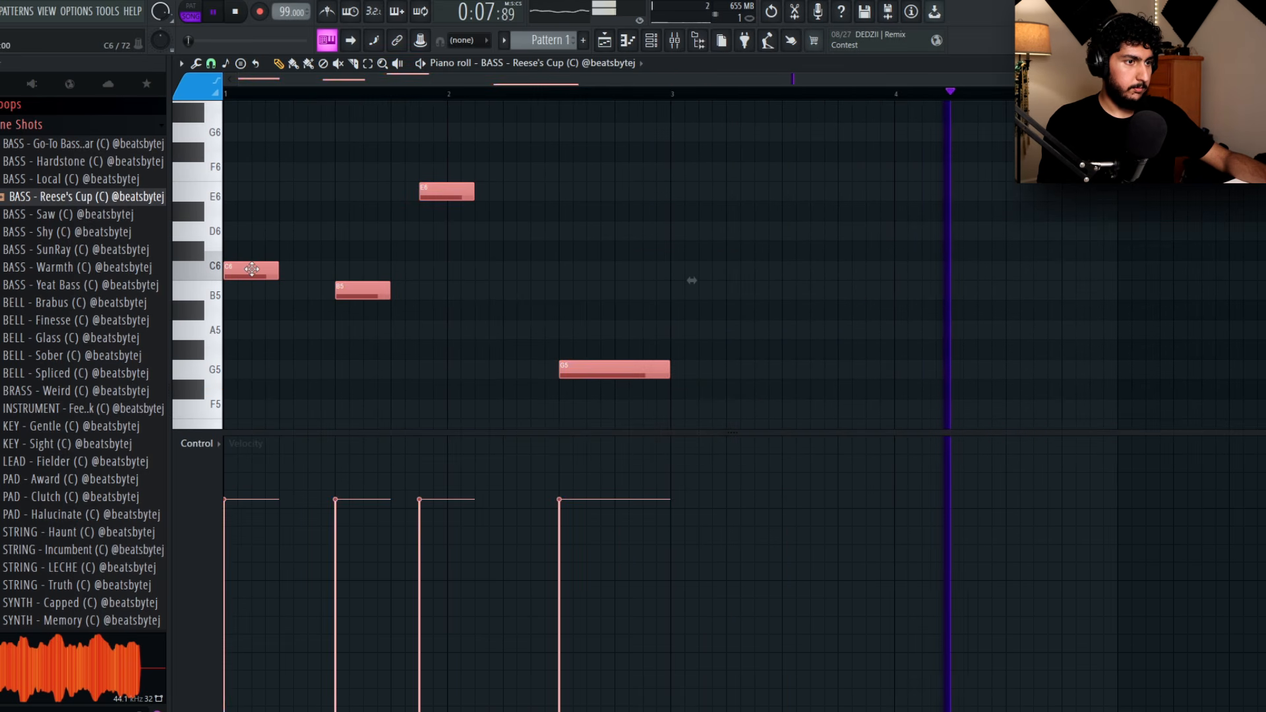
- Extend the selected bass notes with quick legato to close the gaps, and duplicate the two-bar line into bars 3 and 4
{"action": "key", "text": "space"}
{"action": "left_click_drag", "start_coordinate": [252, 269], "coordinate": [696, 264], "text": "shift"}
{"action": "right_click", "coordinate": [733, 216], "text": "ctrl"}
{"action": "key", "text": "ctrl+l"}
{"action": "key", "text": "ctrl+d"}
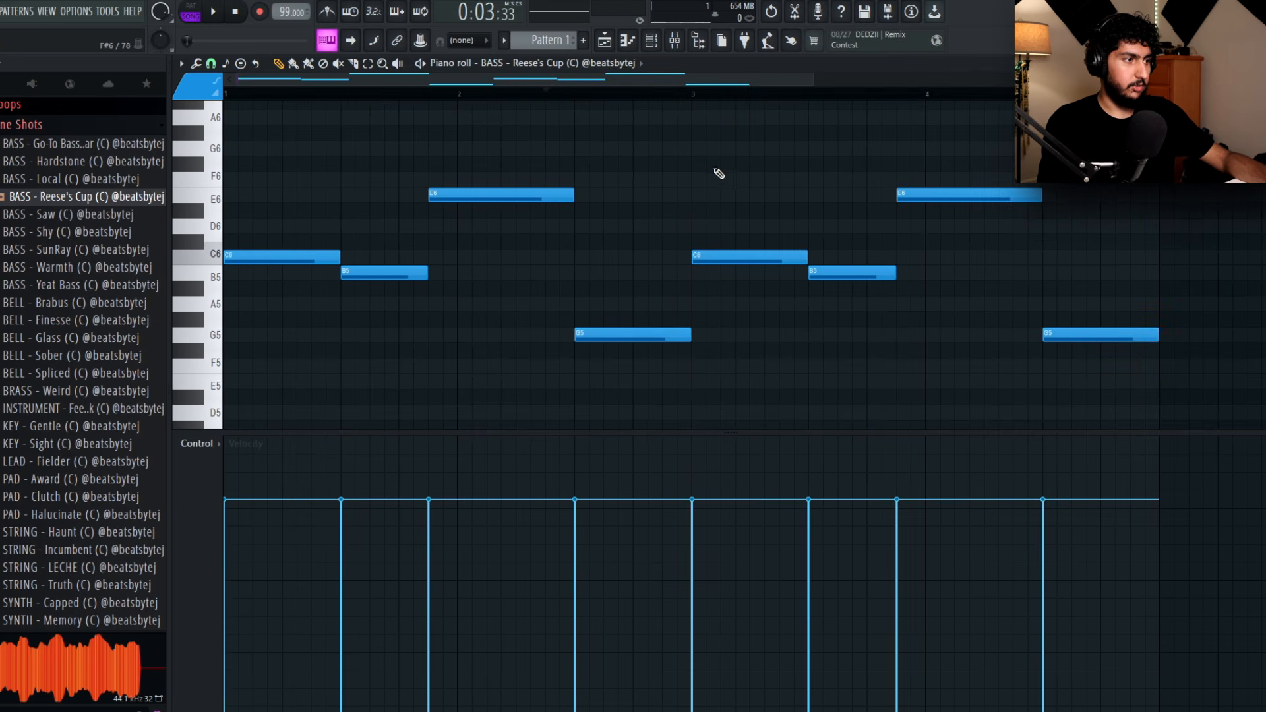
{"action": "scroll", "coordinate": [558, 171], "scroll_direction": "down", "scroll_amount": 2, "text": "ctrl"}
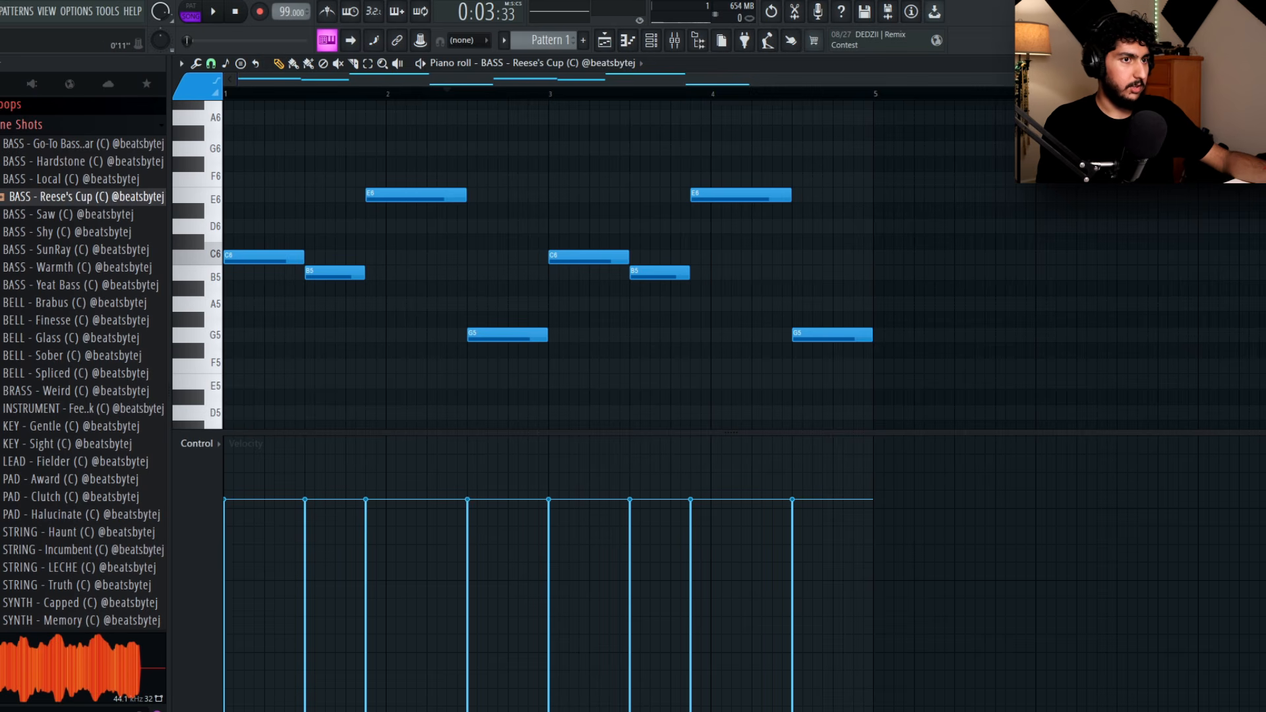
- Arrange Pattern 1 as two back-to-back four-bar clips on Track 8 and look over its notes in the piano roll
{"action": "key", "text": "F7"}
{"action": "key", "text": "F5"}
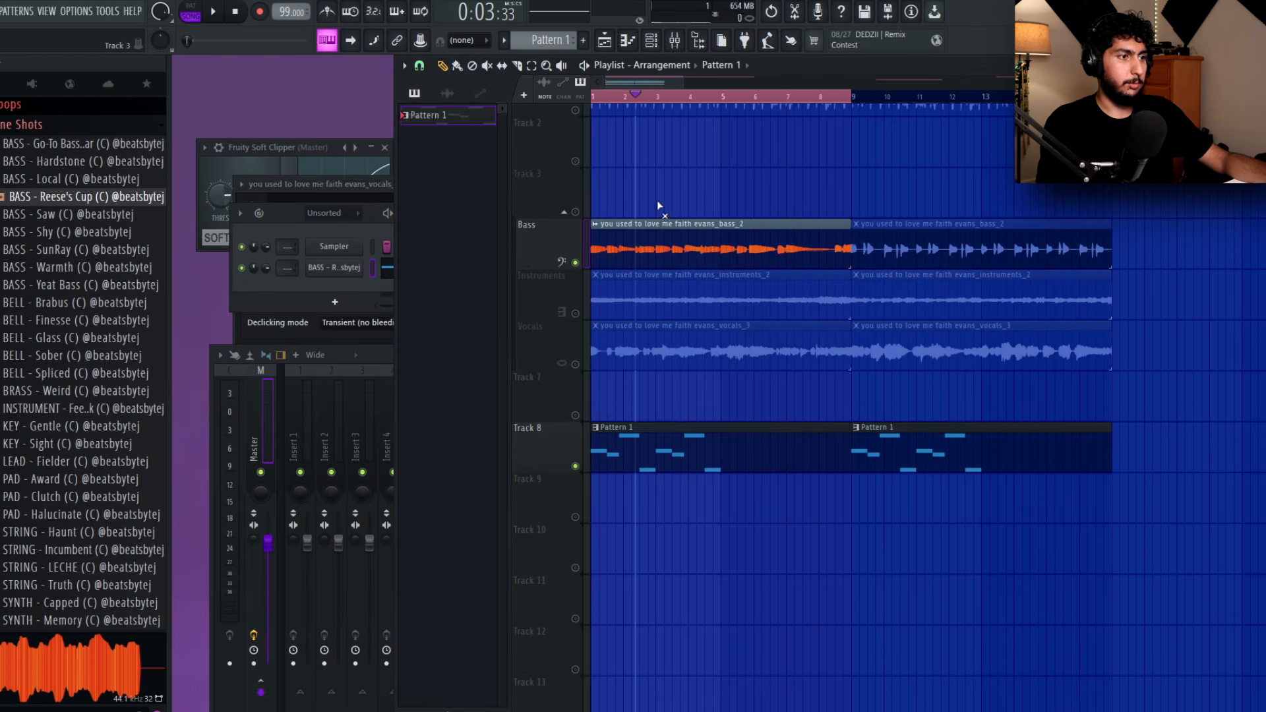
{"action": "double_click", "coordinate": [687, 435]}
{"action": "scroll", "coordinate": [358, 245], "scroll_direction": "down", "scroll_amount": 2, "text": "ctrl"}
{"action": "left_click_drag", "start_coordinate": [393, 341], "coordinate": [264, 178], "text": "ctrl"}
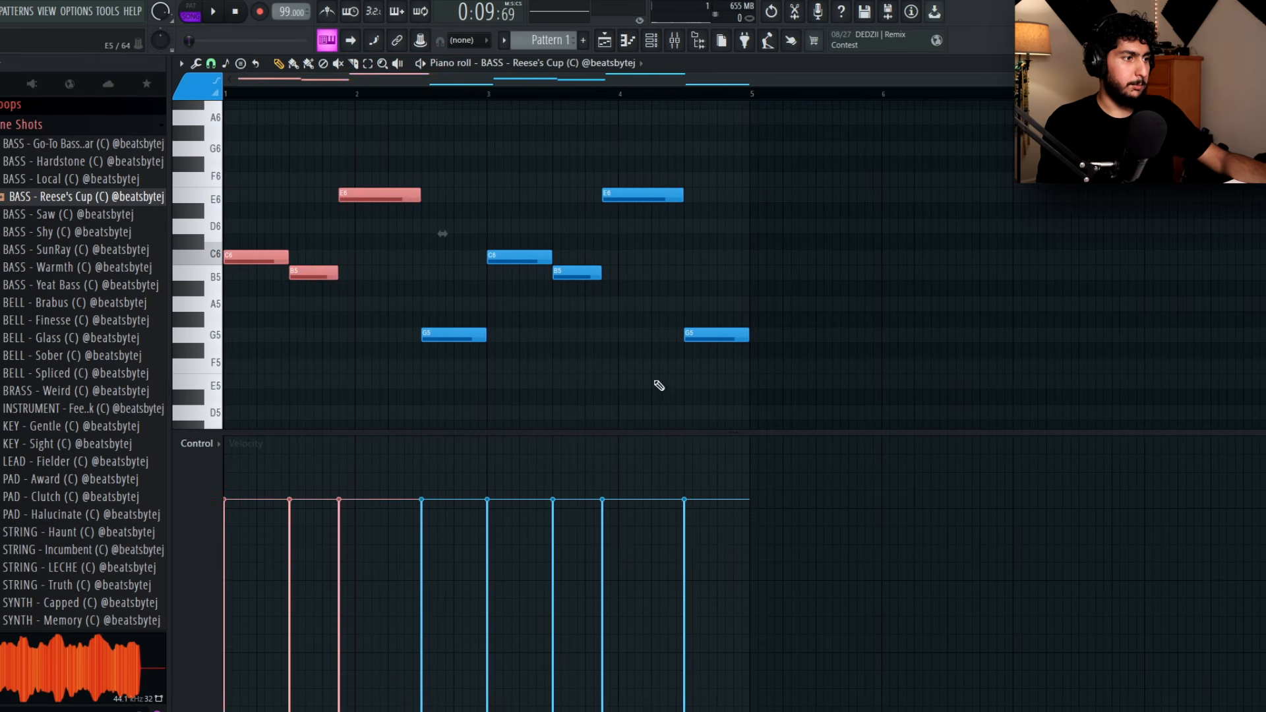
{"action": "left_click_drag", "start_coordinate": [886, 402], "coordinate": [455, 128], "text": "ctrl+shift"}
{"action": "left_click", "coordinate": [696, 298]}
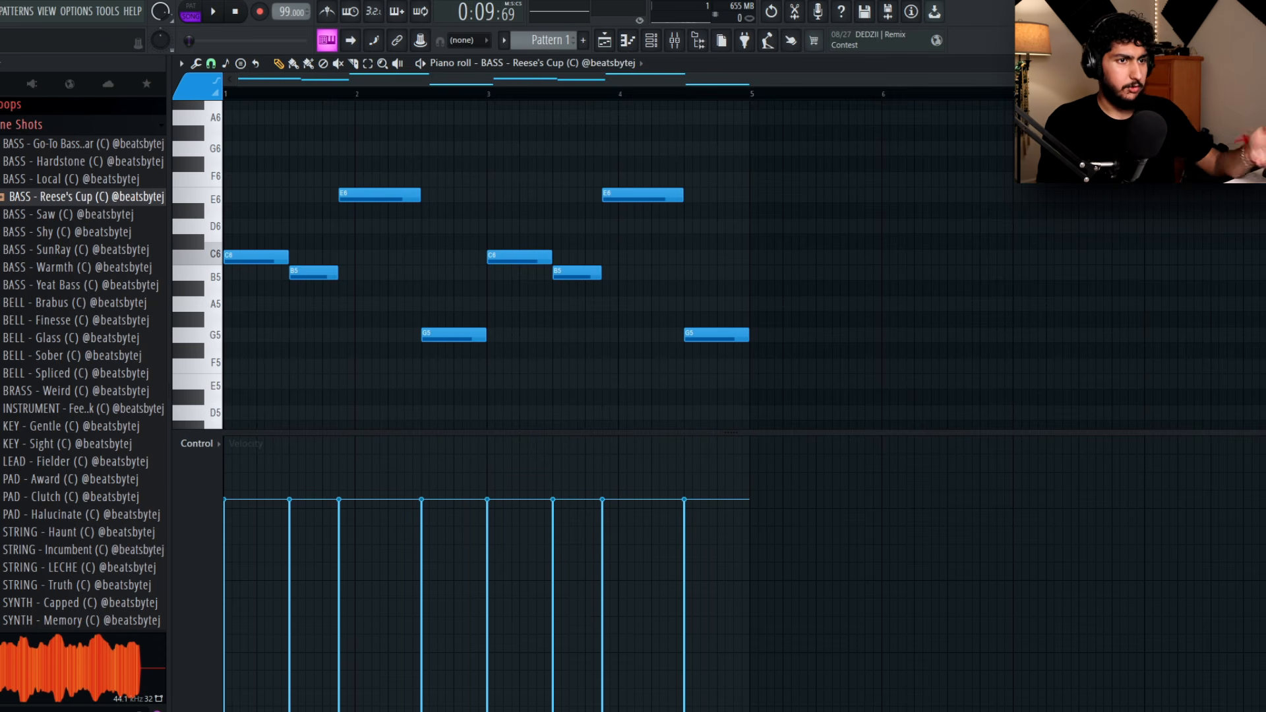
- Play the song with the Instruments and Vocals tracks enabled again alongside the new bass line
{"action": "key", "text": "space"}
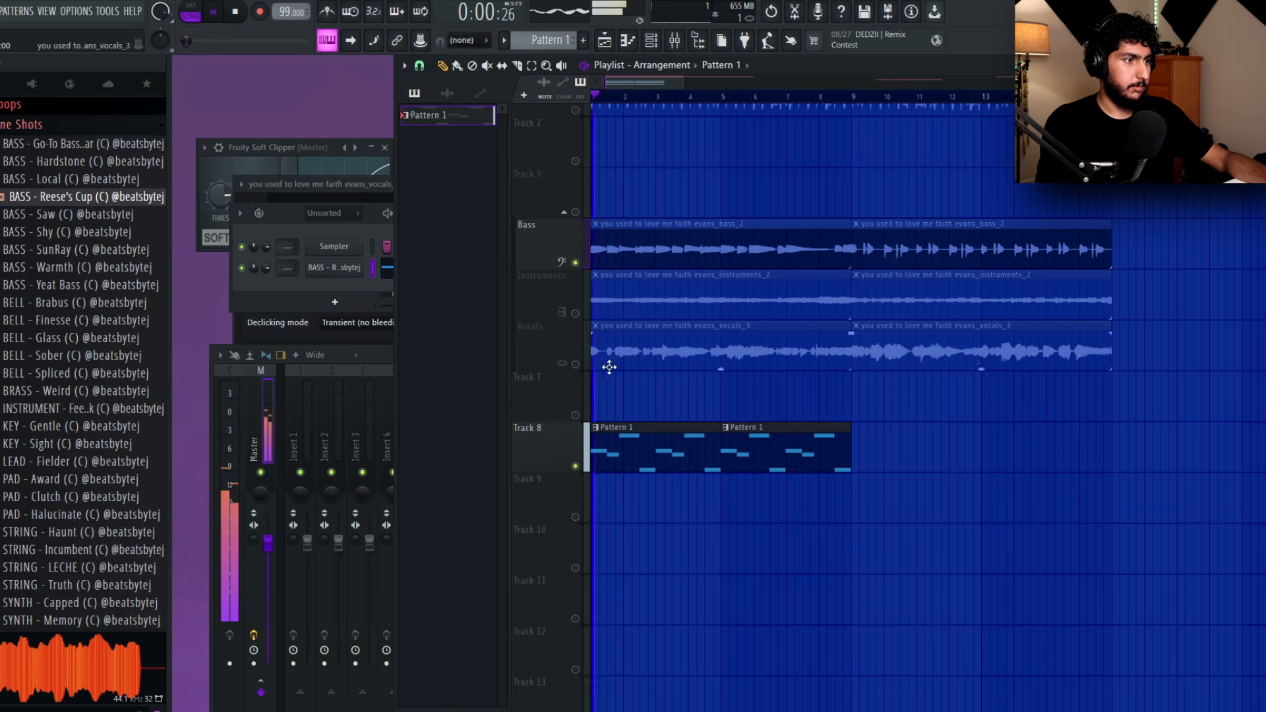
{"action": "right_click", "coordinate": [575, 313]}
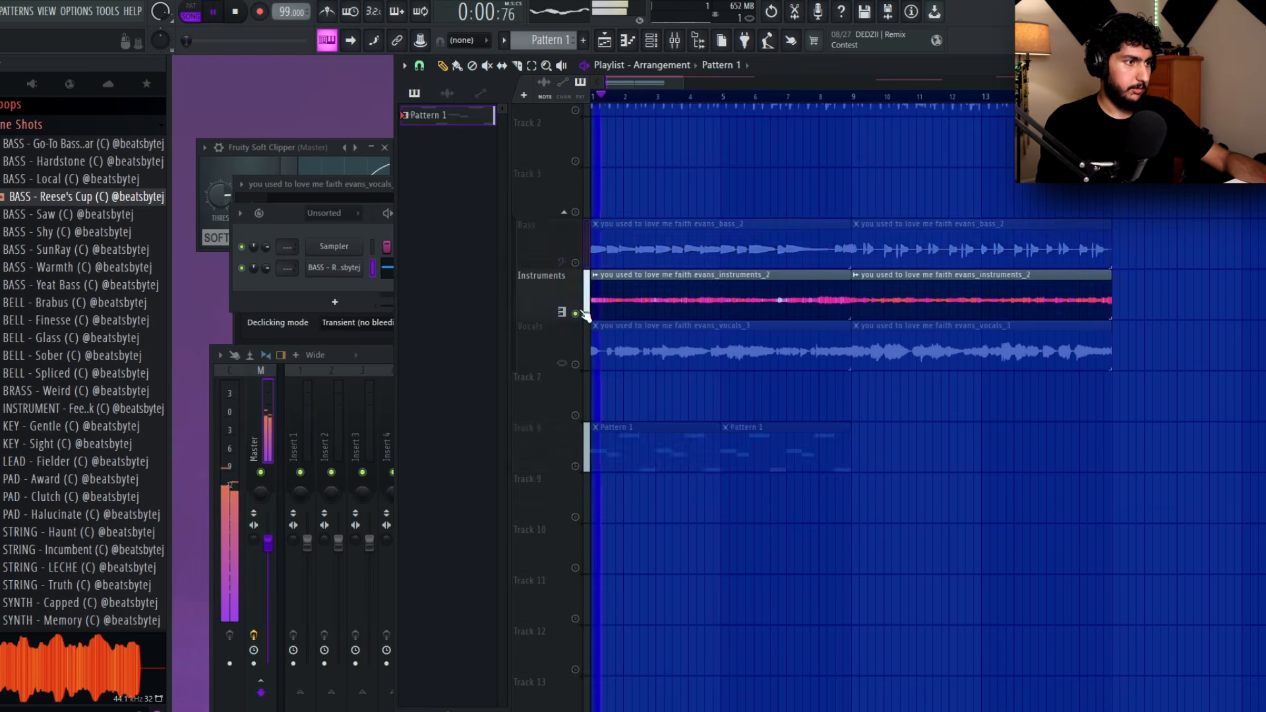
{"action": "right_click", "coordinate": [574, 313]}
{"action": "scroll", "coordinate": [1116, 492], "scroll_direction": "up", "scroll_amount": 1}
{"action": "scroll", "coordinate": [1115, 490], "scroll_direction": "down", "scroll_amount": 1}
{"action": "scroll", "coordinate": [659, 468], "scroll_direction": "up", "scroll_amount": 2}
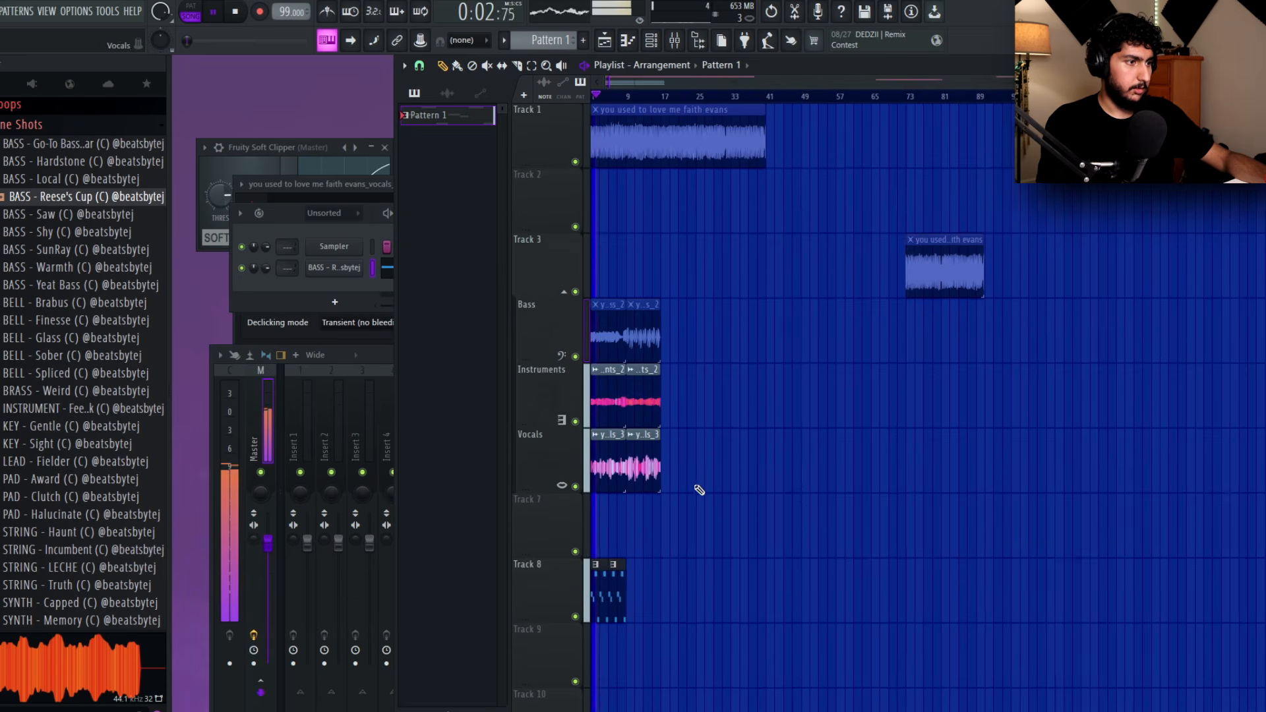
{"action": "scroll", "coordinate": [644, 543], "scroll_direction": "down", "scroll_amount": 3}
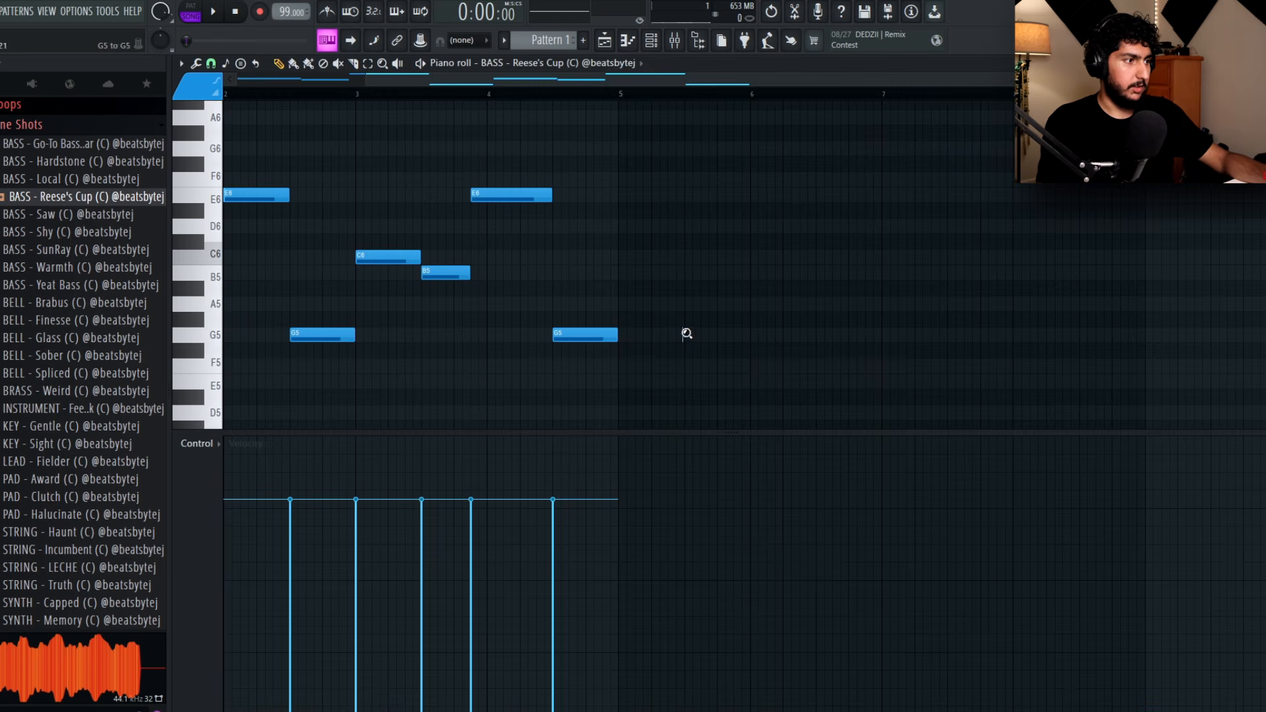
- Select all the E6, C6 and B5 notes of the Reese's Cup bass line and lower them one octave, leaving the G5 notes
{"action": "right_click", "coordinate": [687, 334], "text": "ctrl"}
{"action": "right_click", "coordinate": [686, 333], "text": "ctrl"}
{"action": "left_click_drag", "start_coordinate": [1000, 291], "coordinate": [297, 119]}
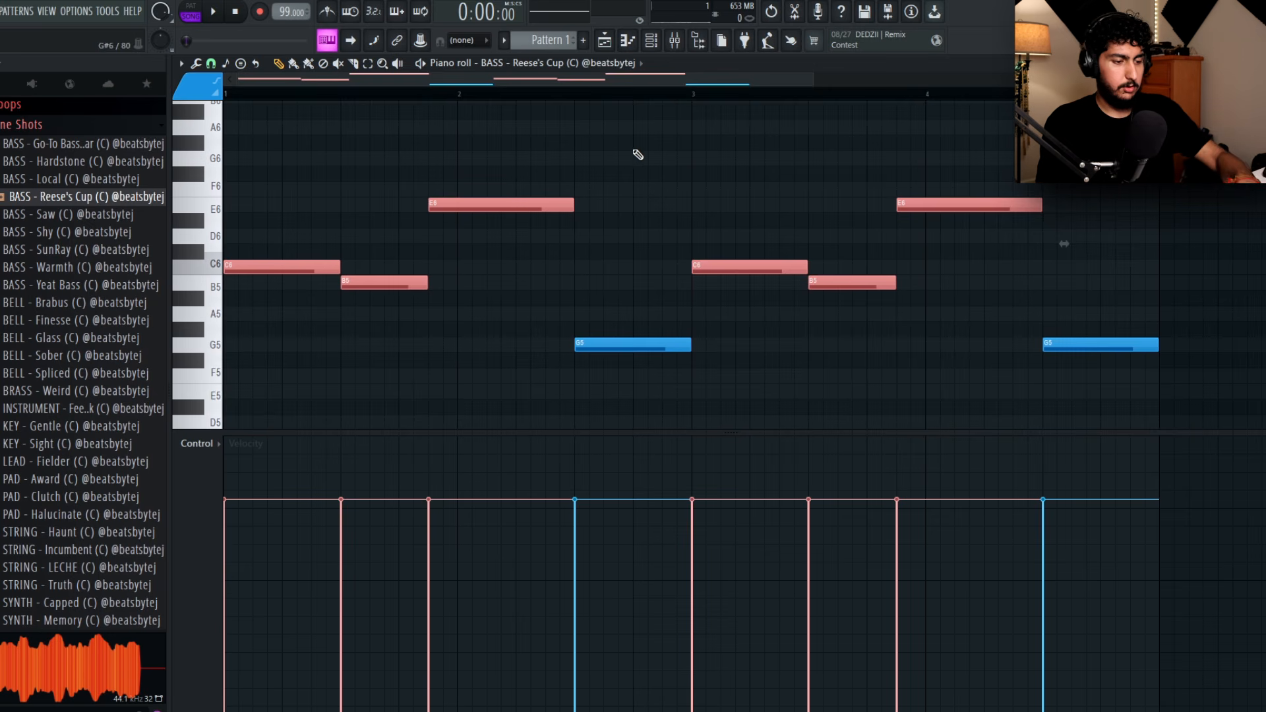
{"action": "key", "text": "ctrl+Down"}
{"action": "scroll", "coordinate": [636, 152], "scroll_direction": "down", "scroll_amount": 2}
{"action": "key", "text": "ctrl+d"}
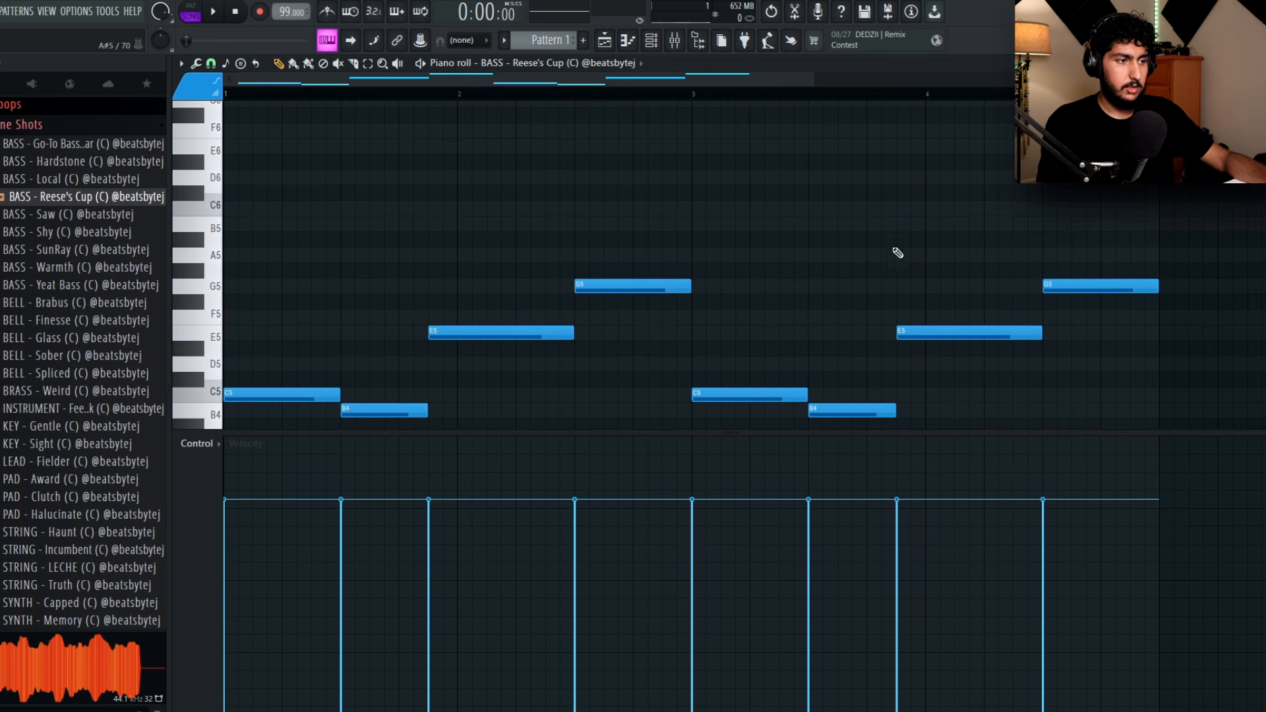
{"action": "scroll", "coordinate": [1009, 263], "scroll_direction": "down", "scroll_amount": 1}
{"action": "scroll", "coordinate": [1153, 297], "scroll_direction": "down", "scroll_amount": 1}
{"action": "left_click", "coordinate": [699, 148]}
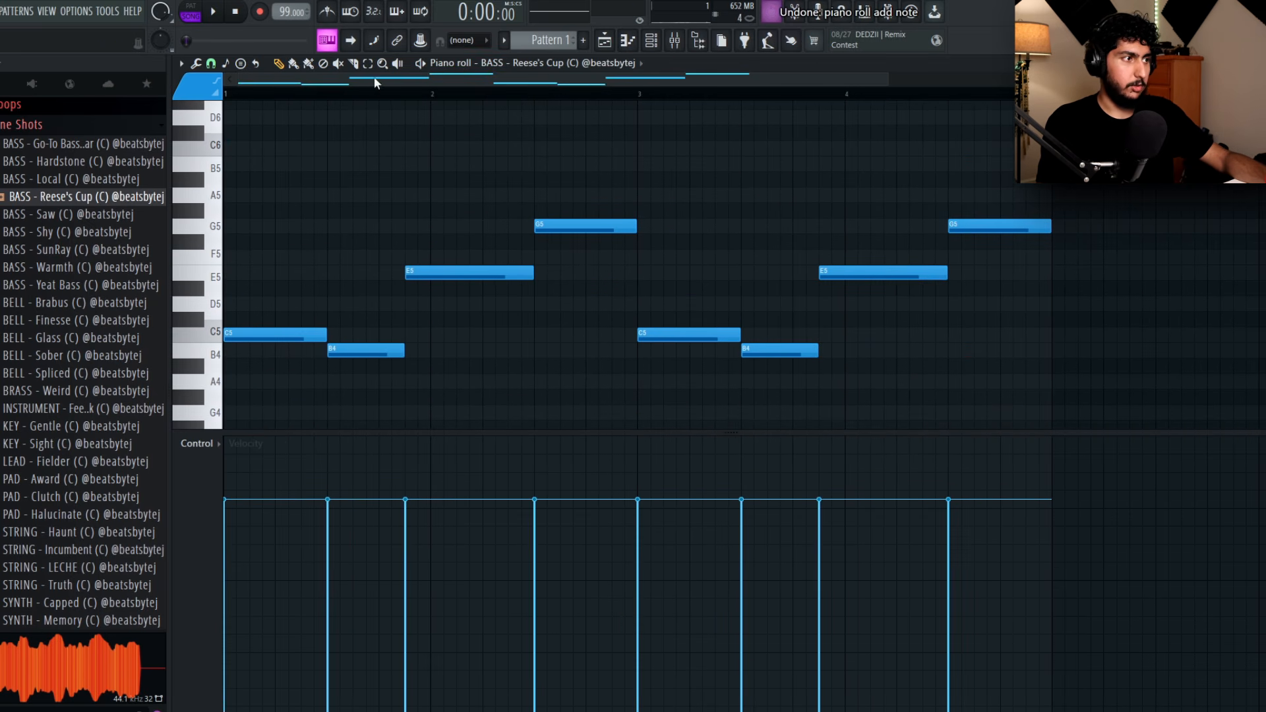
- Raise the velocity of all the Reese's Cup bass notes while the song plays
{"action": "key", "text": "space"}
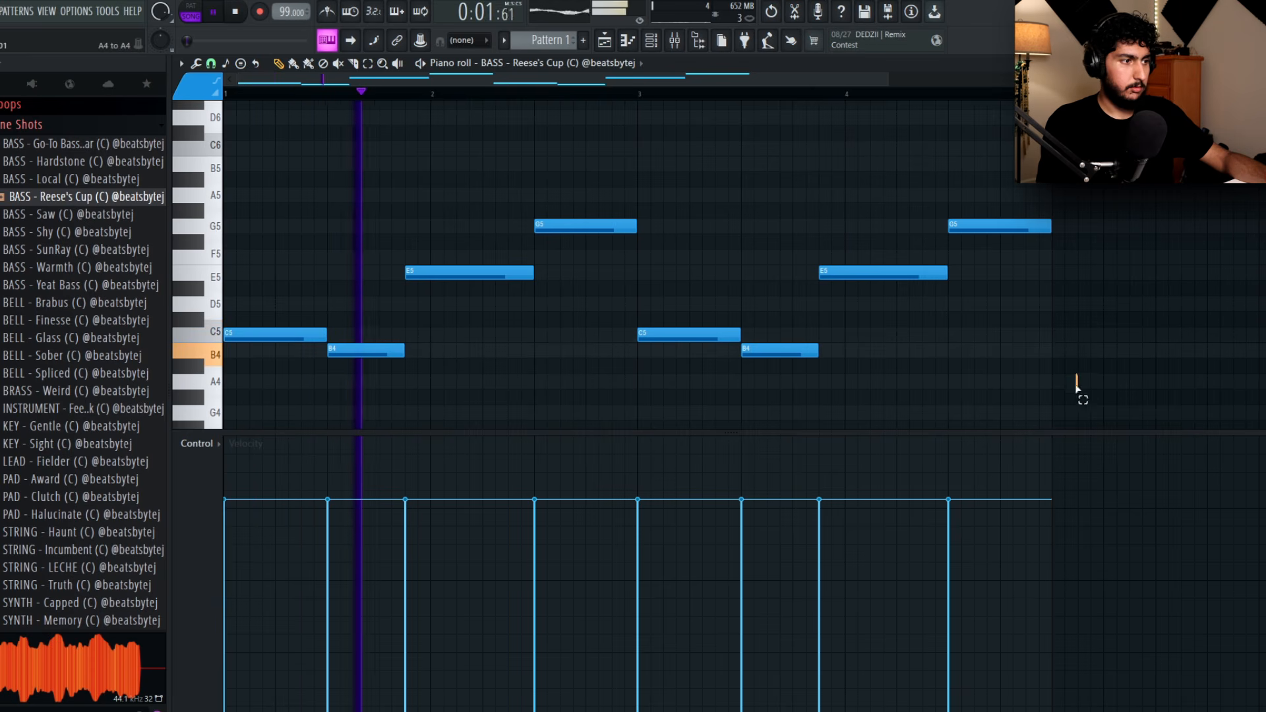
{"action": "key", "text": "ctrl+a"}
{"action": "scroll", "coordinate": [458, 187], "scroll_direction": "up", "scroll_amount": 2}
{"action": "scroll", "coordinate": [704, 150], "scroll_direction": "down", "scroll_amount": 3}
{"action": "scroll", "coordinate": [701, 187], "scroll_direction": "down", "scroll_amount": 1}
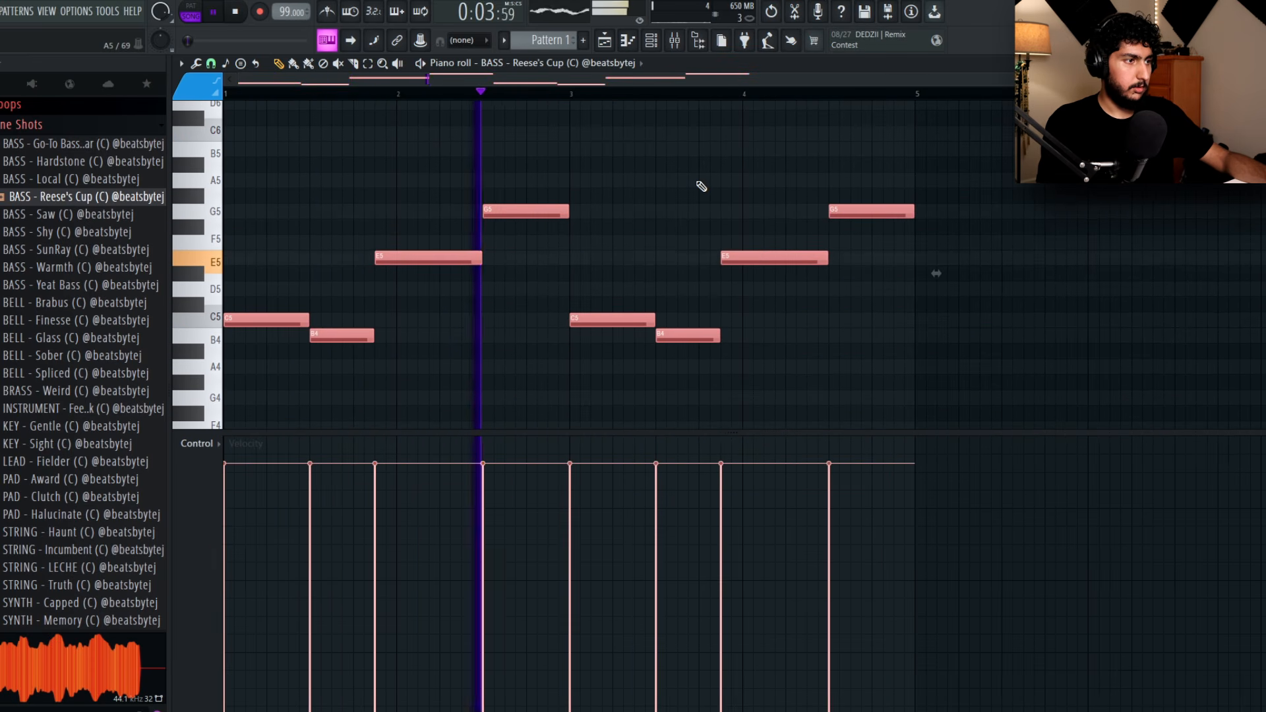
{"action": "key", "text": "ctrl+d"}
{"action": "key", "text": "F5"}
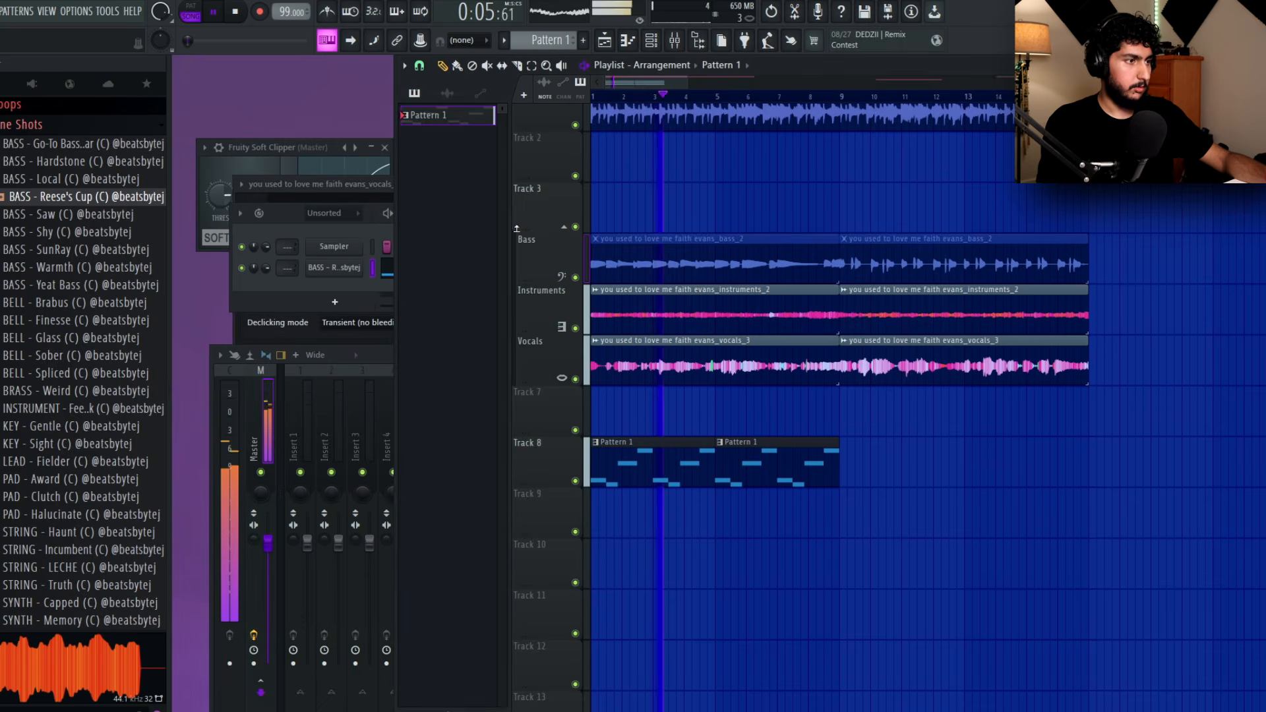
- Mute the Reese's Cup bass channel and add the BASS - Local one shot as a new channel opened in the piano roll
{"action": "left_click", "coordinate": [280, 223]}
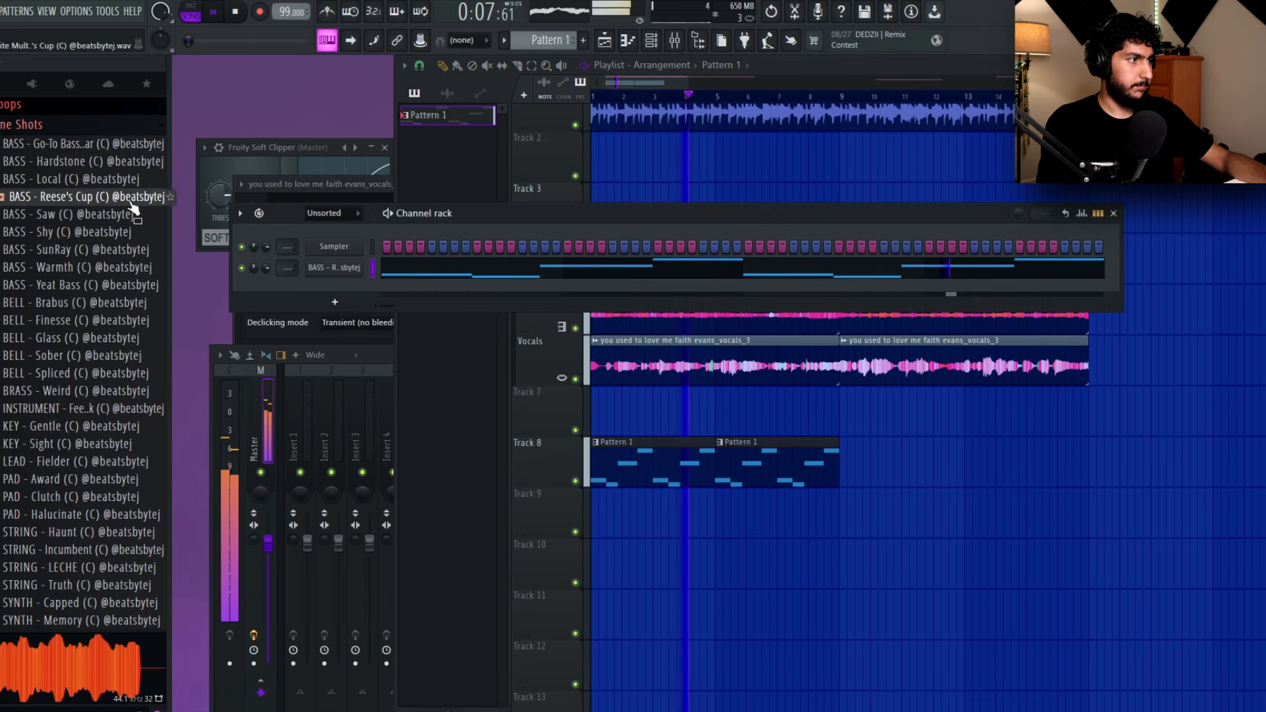
{"action": "key", "text": "space"}
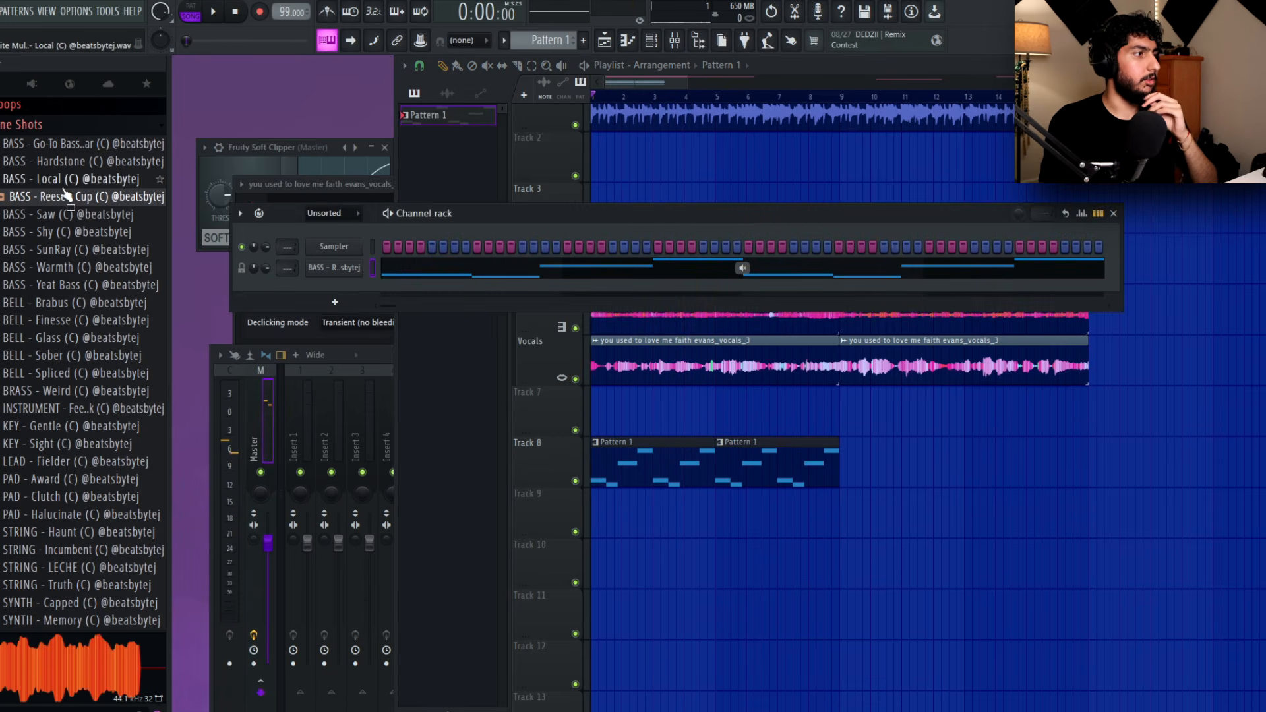
{"action": "key", "text": "Up"}
{"action": "left_click_drag", "start_coordinate": [173, 244], "coordinate": [310, 285]}
{"action": "right_click", "coordinate": [310, 285]}
{"action": "left_click", "coordinate": [383, 289]}
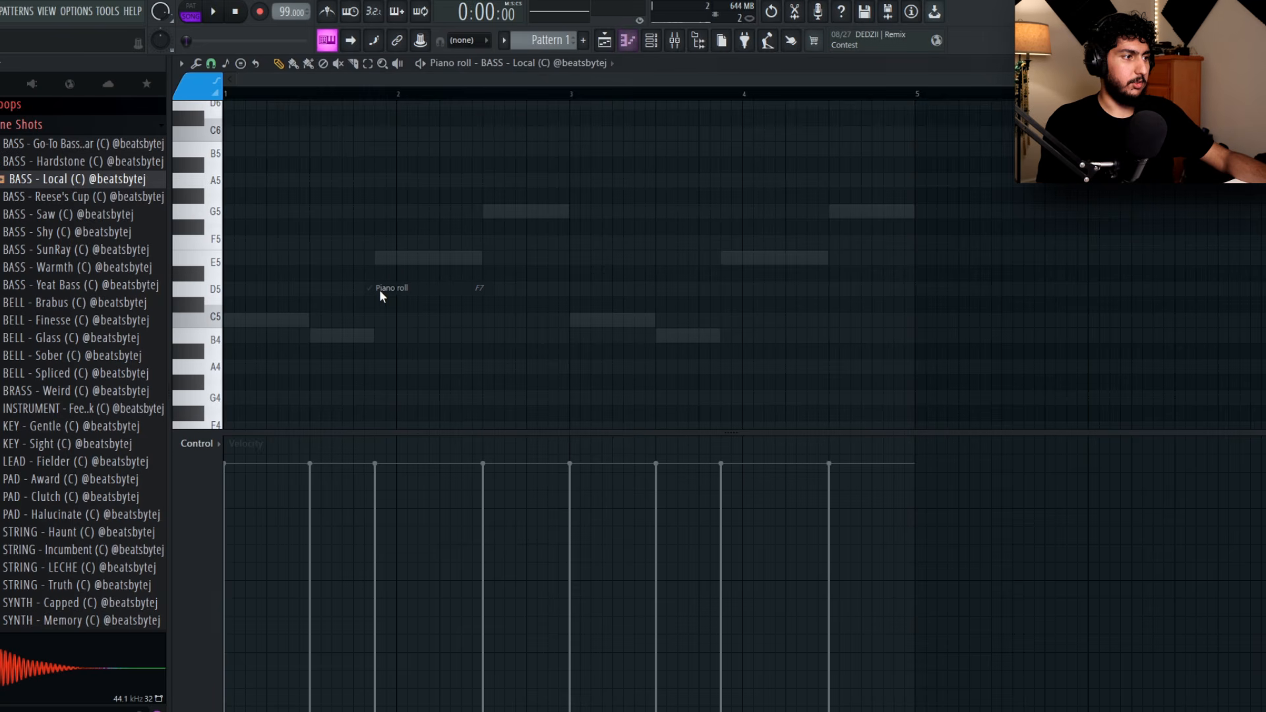
- Write a shorter-note BASS - Local line over bars 1 and 2 with C5, two B4, two E5 and two G5 notes, and play it
{"action": "key", "text": "space"}
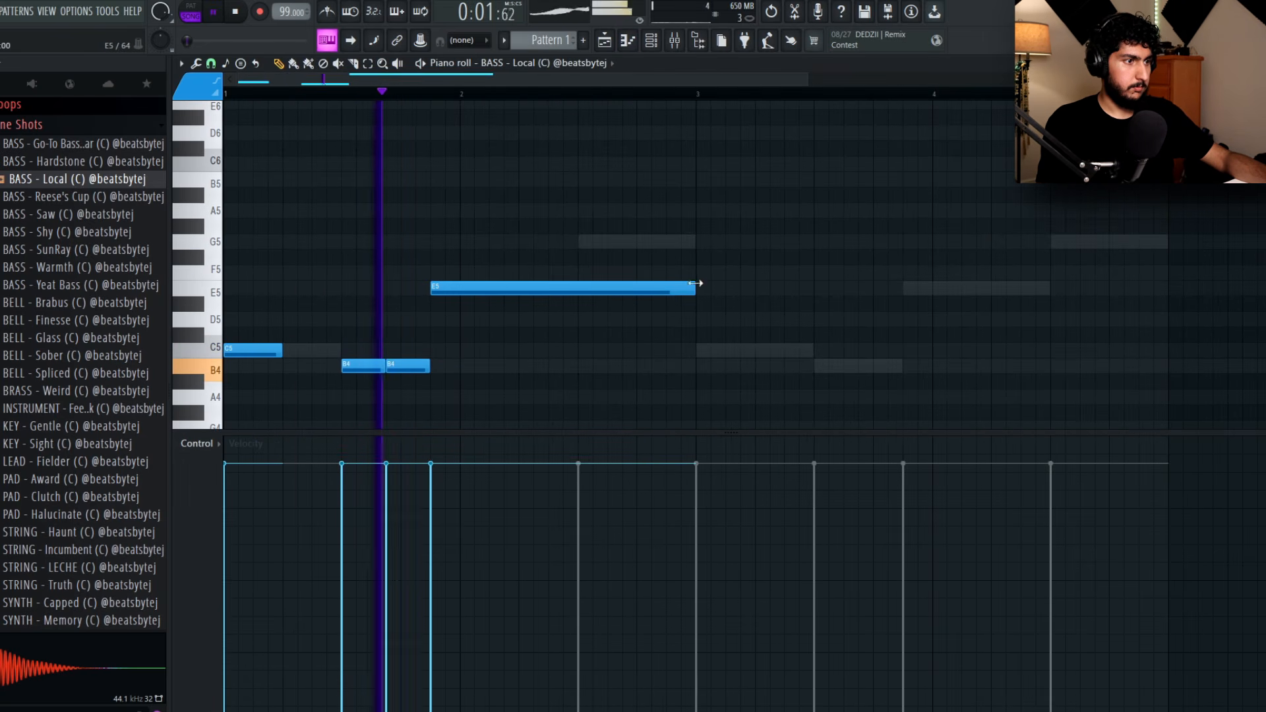
{"action": "left_click_drag", "start_coordinate": [695, 283], "coordinate": [535, 288]}
{"action": "left_click", "coordinate": [521, 288]}
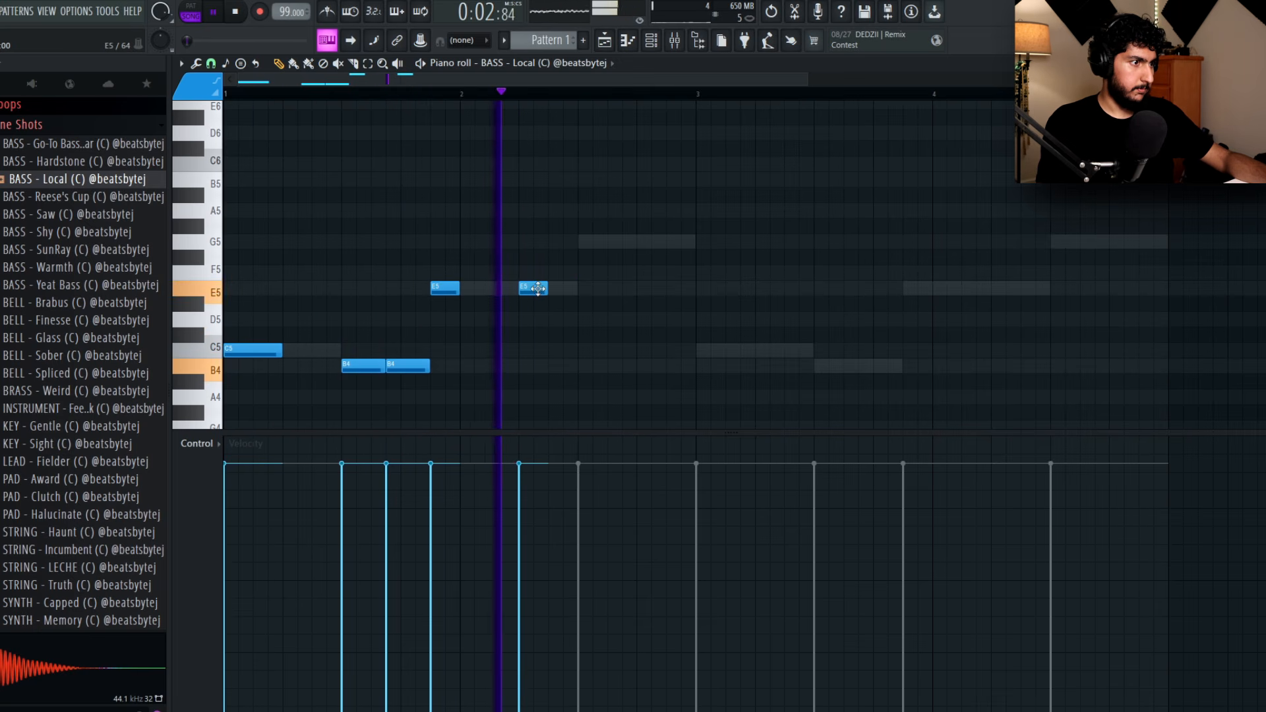
{"action": "left_click", "coordinate": [563, 287]}
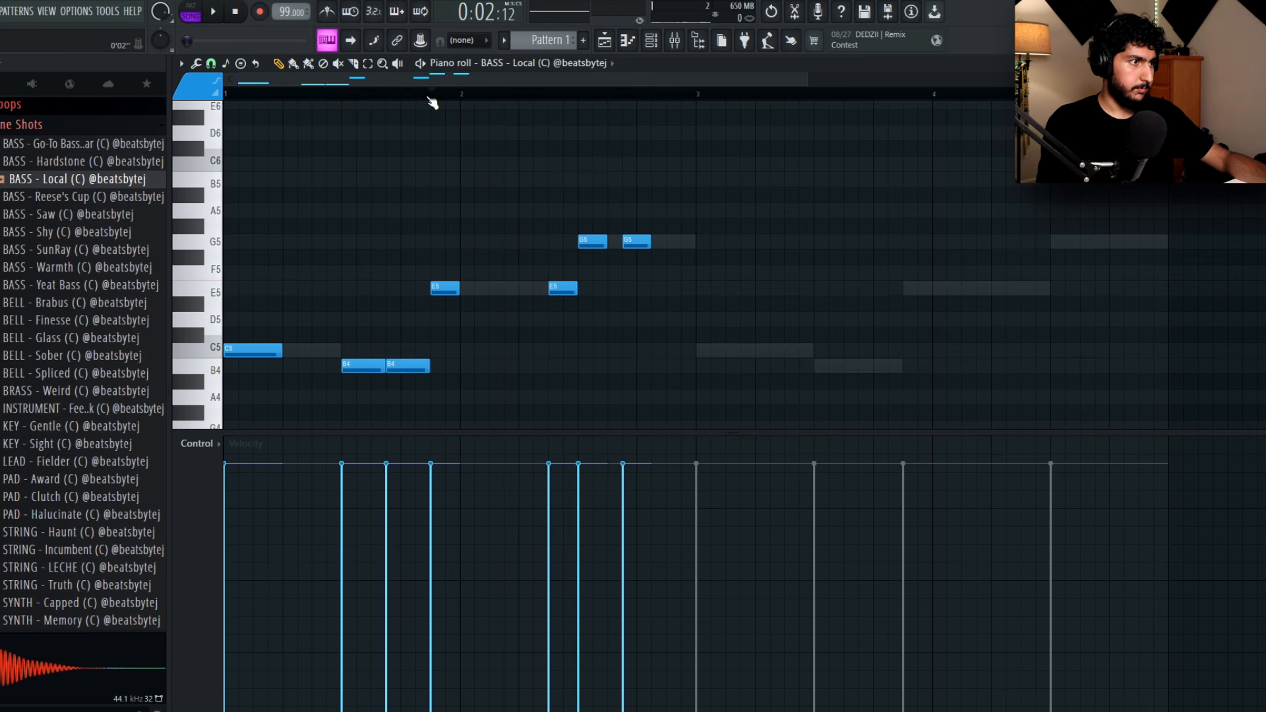
{"action": "key", "text": "space"}
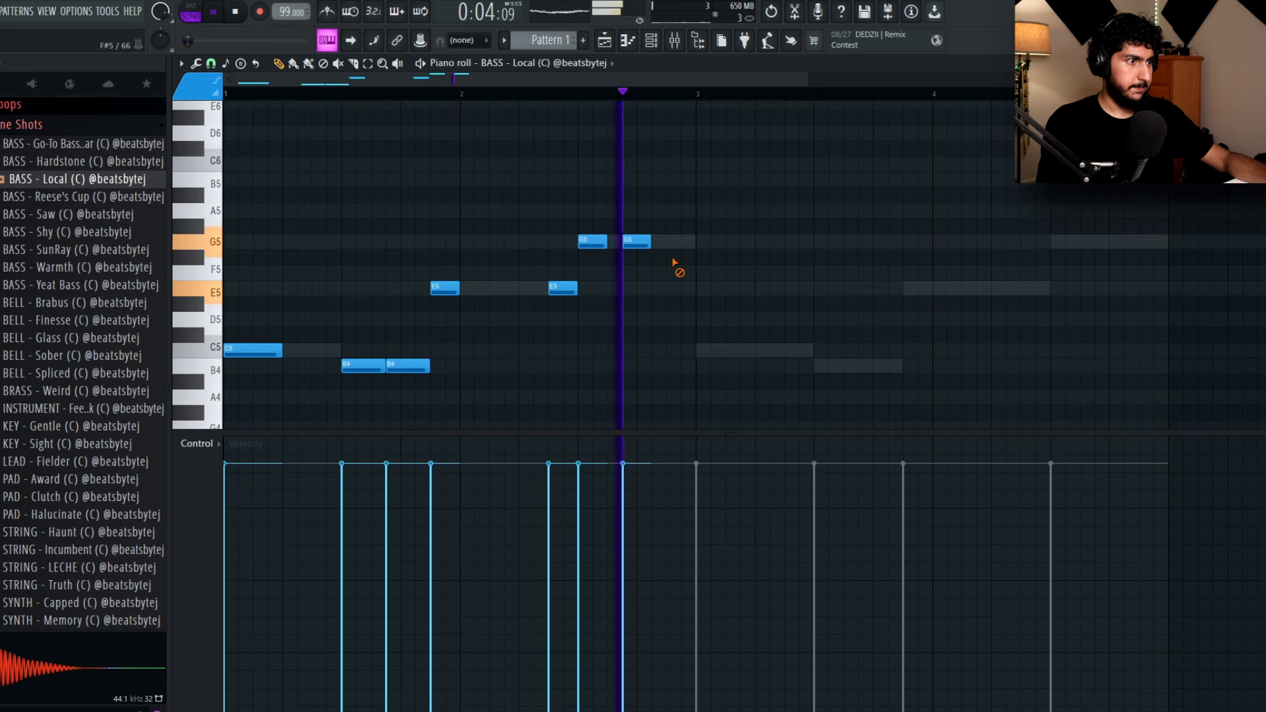
{"action": "key", "text": "space"}
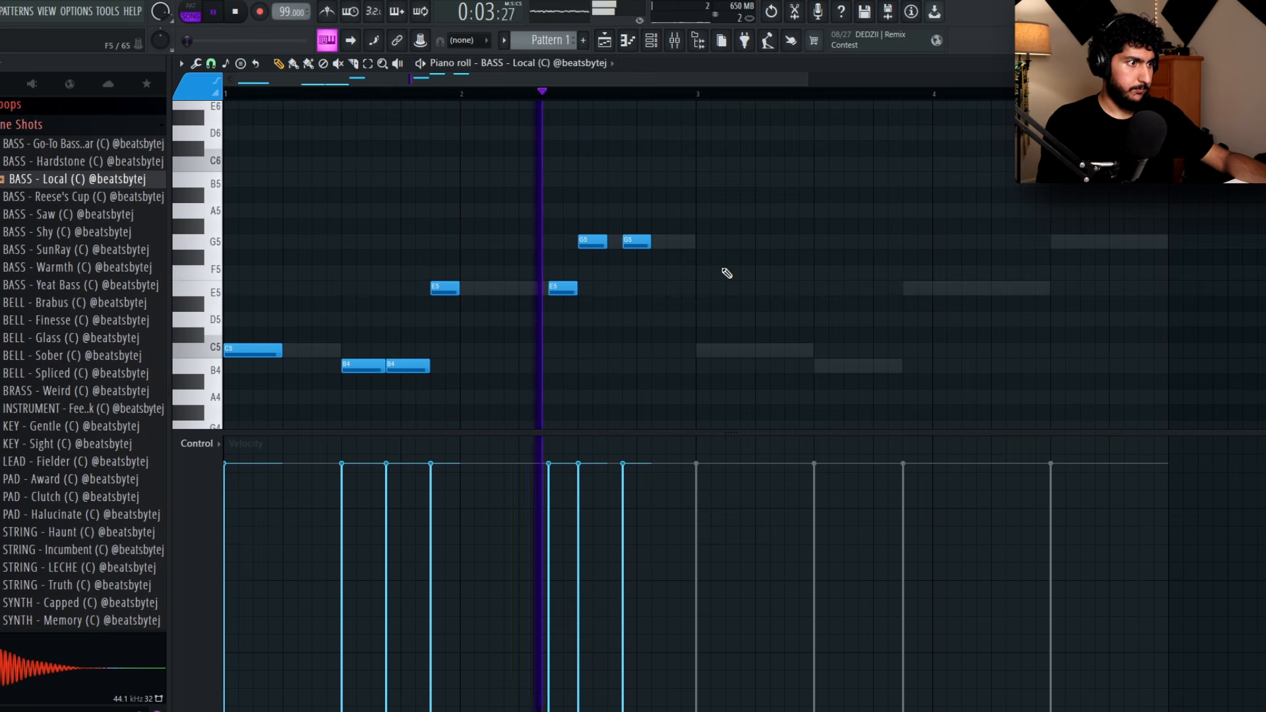
- Close the gaps in the BASS - Local line with quick legato, removing the second E5 and adding a third G5 ending bar 2
{"action": "key", "text": "ctrl+l"}
{"action": "right_click", "coordinate": [571, 288]}
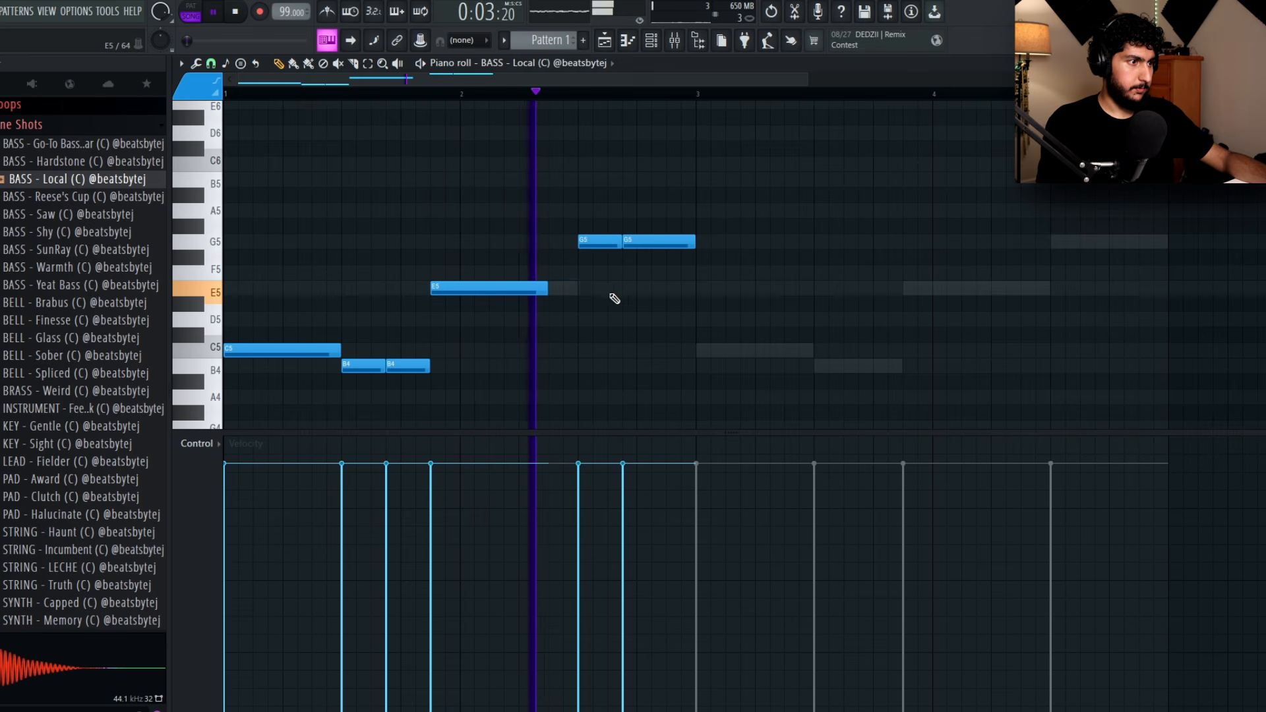
{"action": "key", "text": "space"}
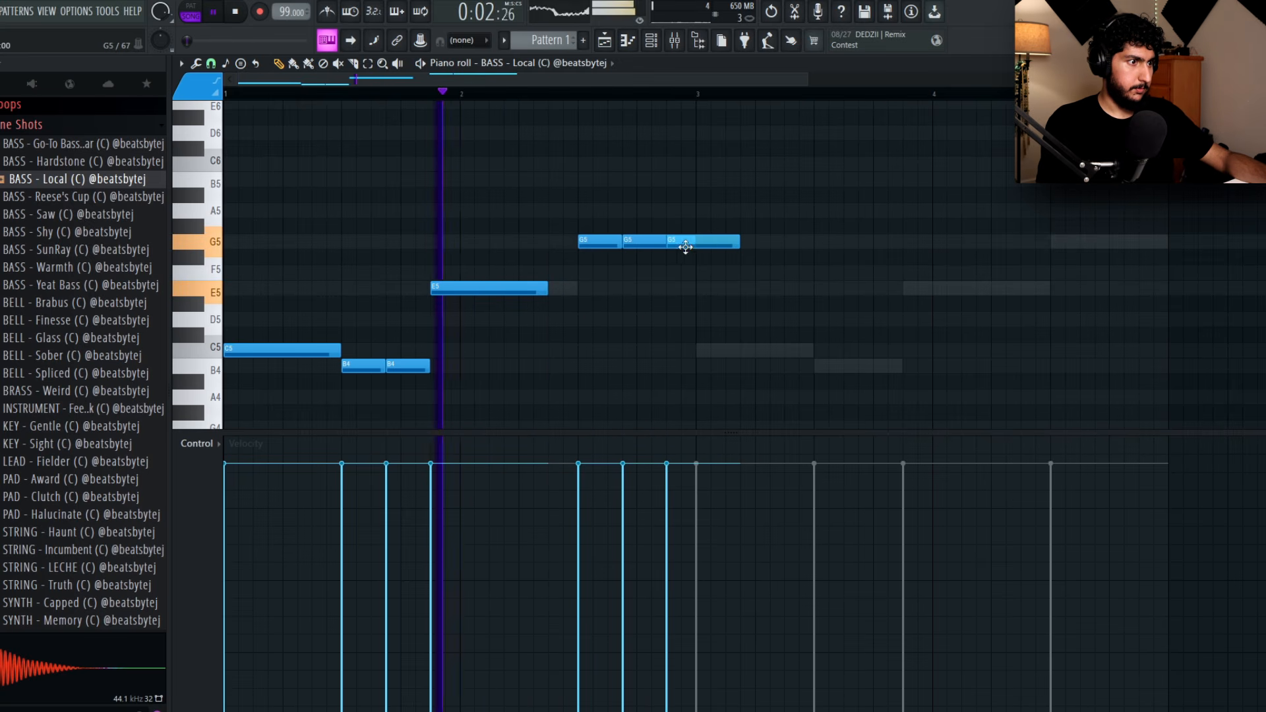
{"action": "left_click_drag", "start_coordinate": [760, 242], "coordinate": [635, 247], "text": "ctrl"}
{"action": "key", "text": "ctrl+l"}
- Duplicate the two-bar BASS - Local line into bars 3 and 4 and play it from the end of bar 2
{"action": "left_click", "coordinate": [961, 243], "text": "ctrl"}
{"action": "mouse_move", "coordinate": [923, 244]}
{"action": "left_mouse_down"}
{"action": "mouse_move", "coordinate": [790, 250]}
{"action": "mouse_move", "coordinate": [924, 244]}
{"action": "left_mouse_up"}
{"action": "left_click", "coordinate": [683, 94]}
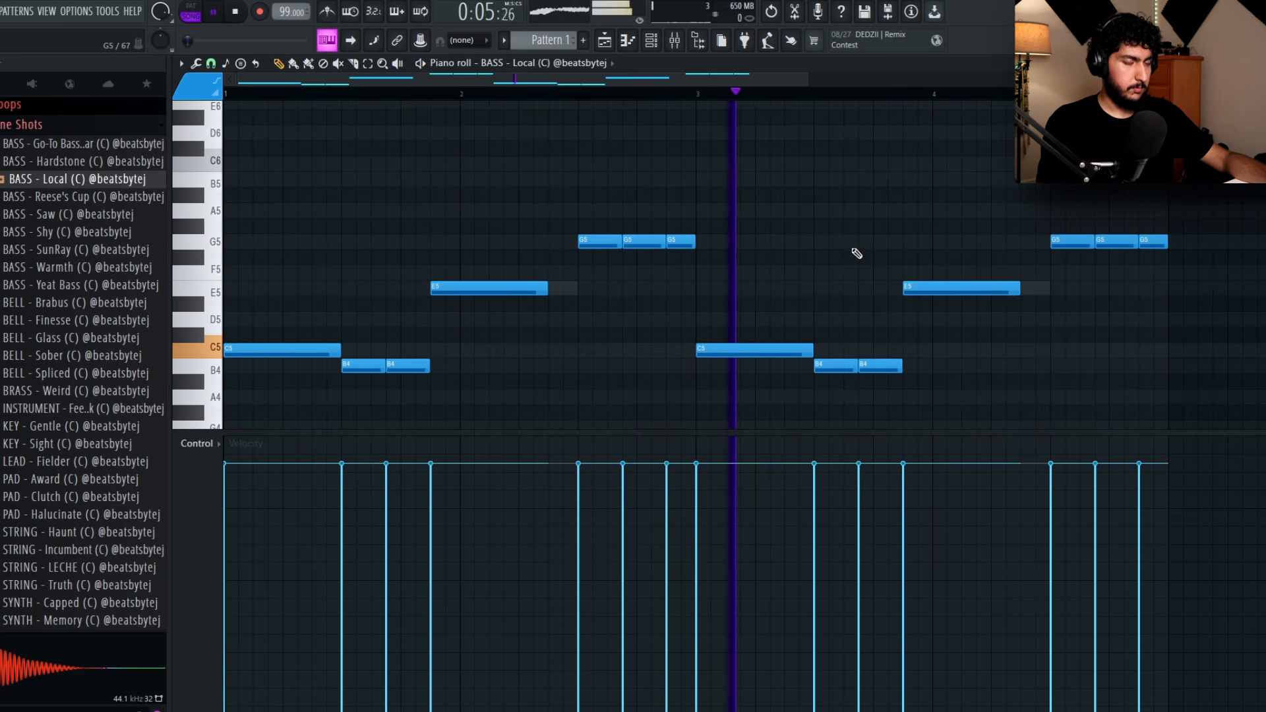
- Vary the repeated line by splitting its E5 into two notes and keeping only the first G5 of the final group
{"action": "right_click", "coordinate": [1155, 243]}
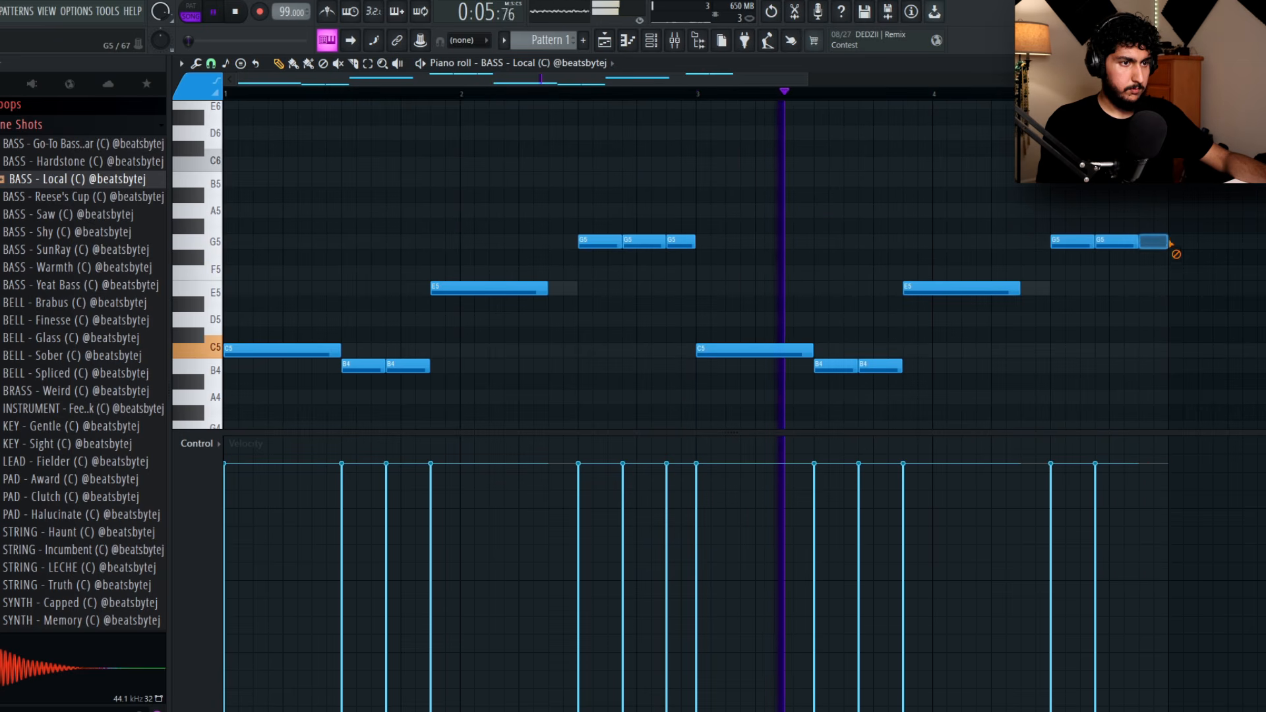
{"action": "left_click", "coordinate": [969, 289]}
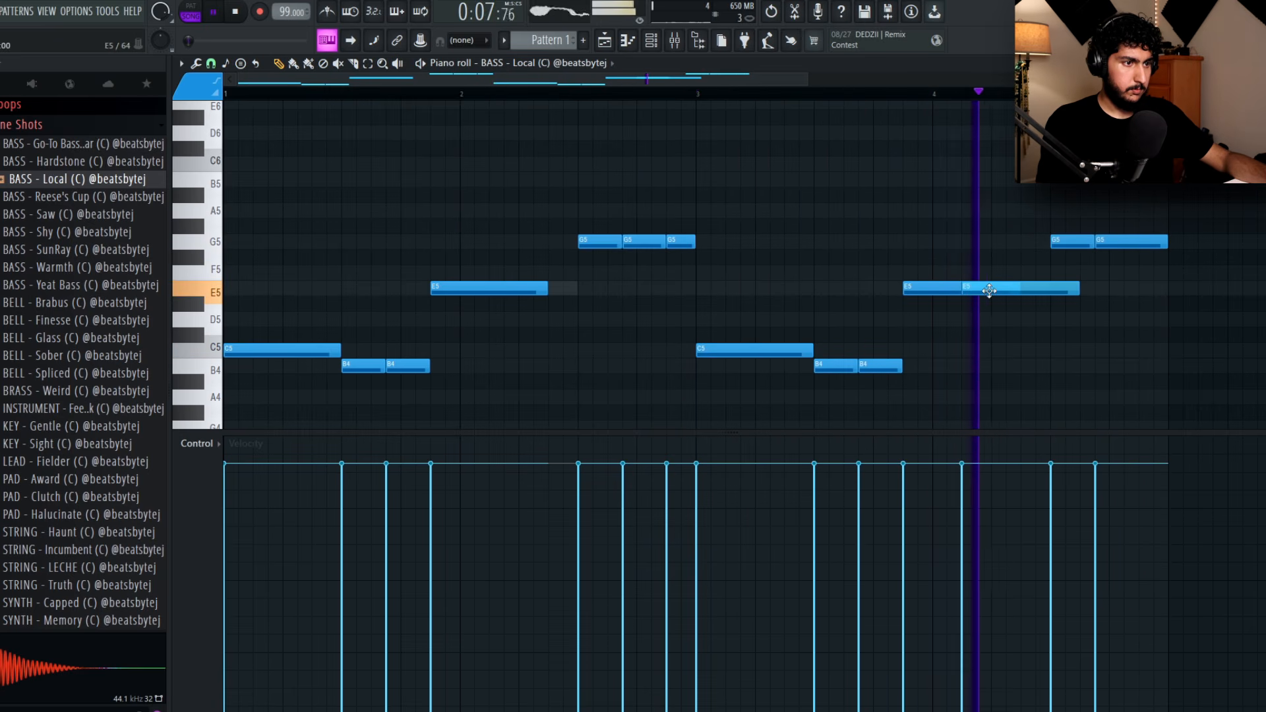
{"action": "right_click", "coordinate": [1131, 243]}
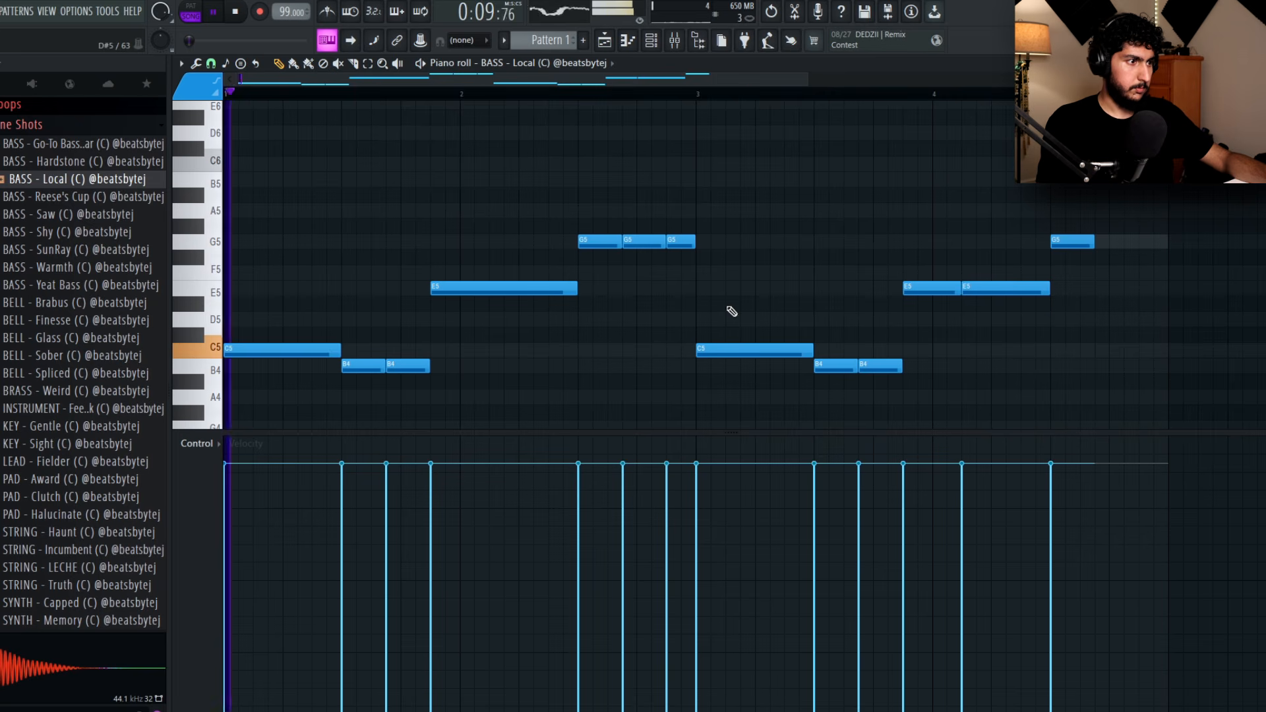
- Look over the BASS - Local channel's volume envelope, close its settings and mute the channel
{"action": "key", "text": "F7"}
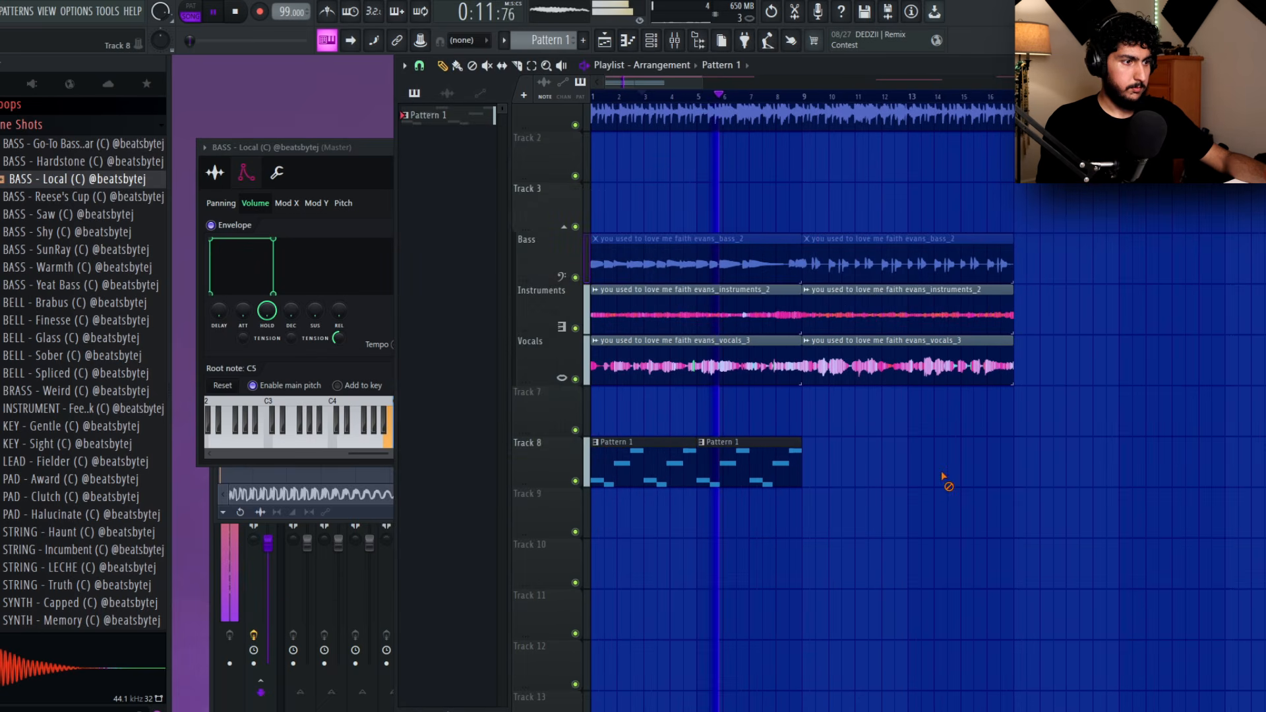
{"action": "left_click", "coordinate": [598, 153]}
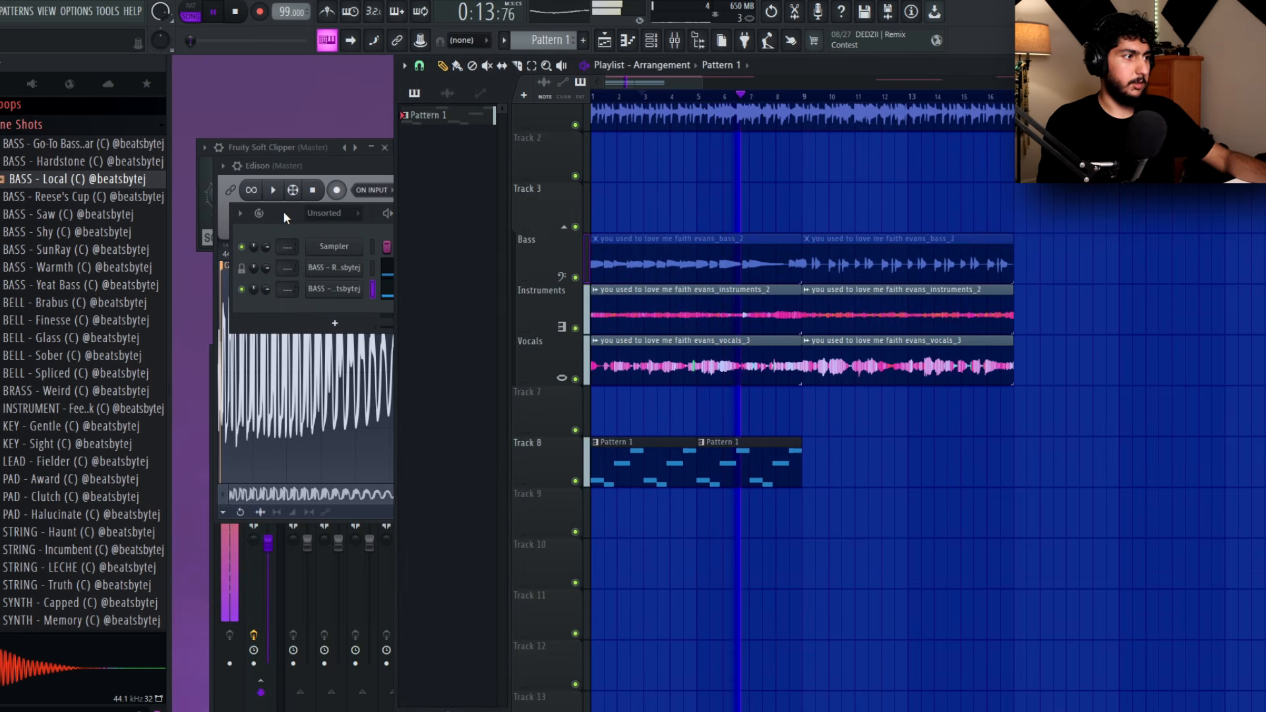
{"action": "key", "text": "F6"}
{"action": "left_click", "coordinate": [242, 289]}
{"action": "key", "text": "space"}
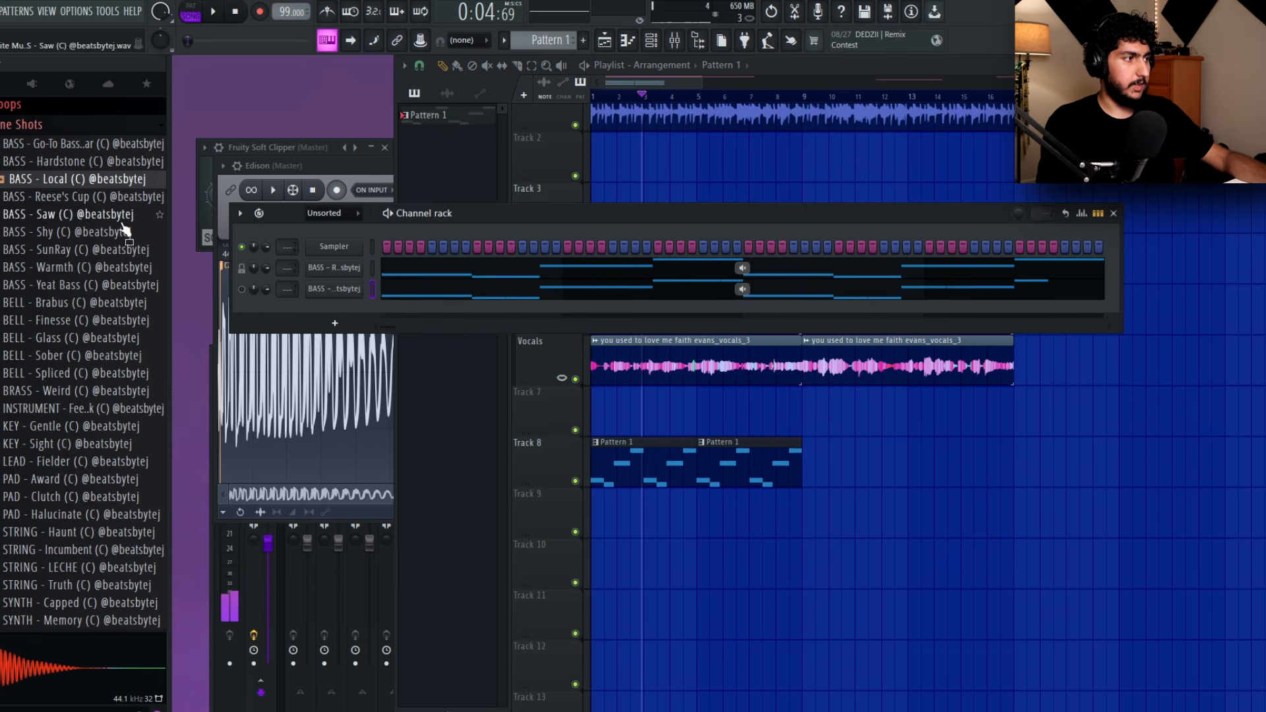
- Audition percussion and snap samples in the Ignite kit's Drums folder and add SNAP - Vanilla as a new channel
{"action": "left_click", "coordinate": [40, 124]}
{"action": "scroll", "coordinate": [85, 217], "scroll_direction": "up", "scroll_amount": 4}
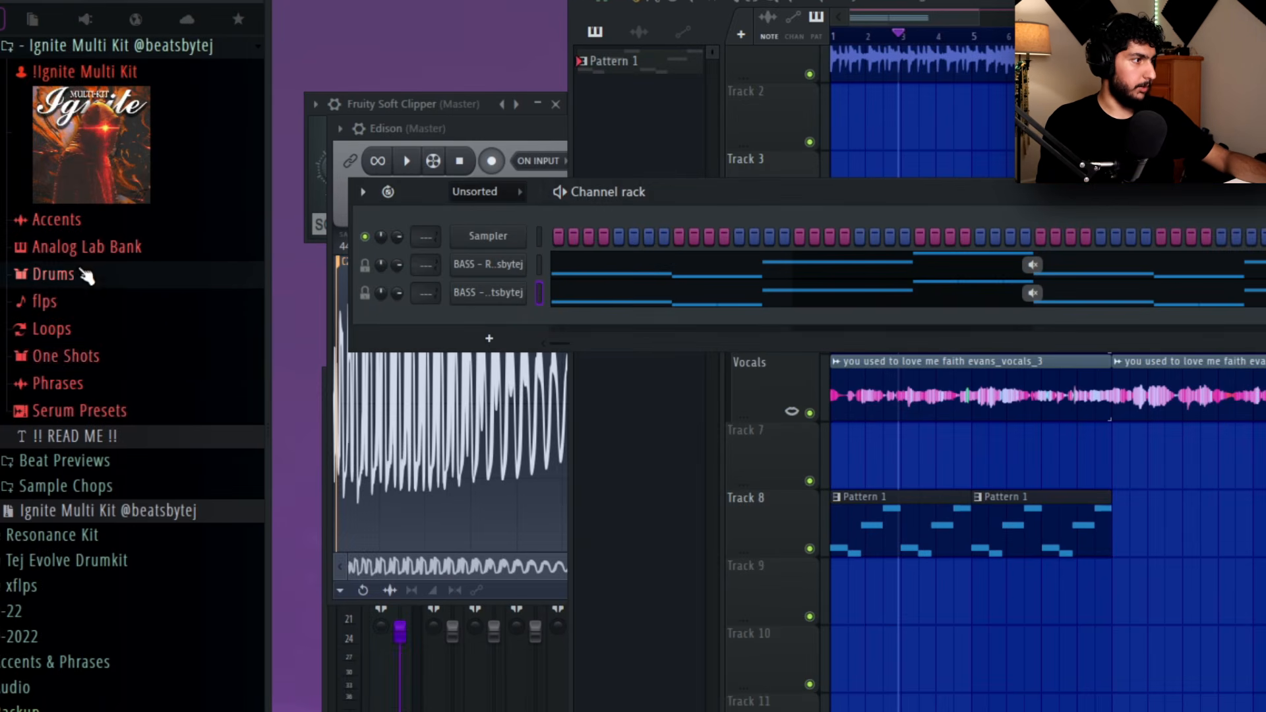
{"action": "left_click", "coordinate": [21, 275]}
{"action": "scroll", "coordinate": [119, 371], "scroll_direction": "up", "scroll_amount": 3}
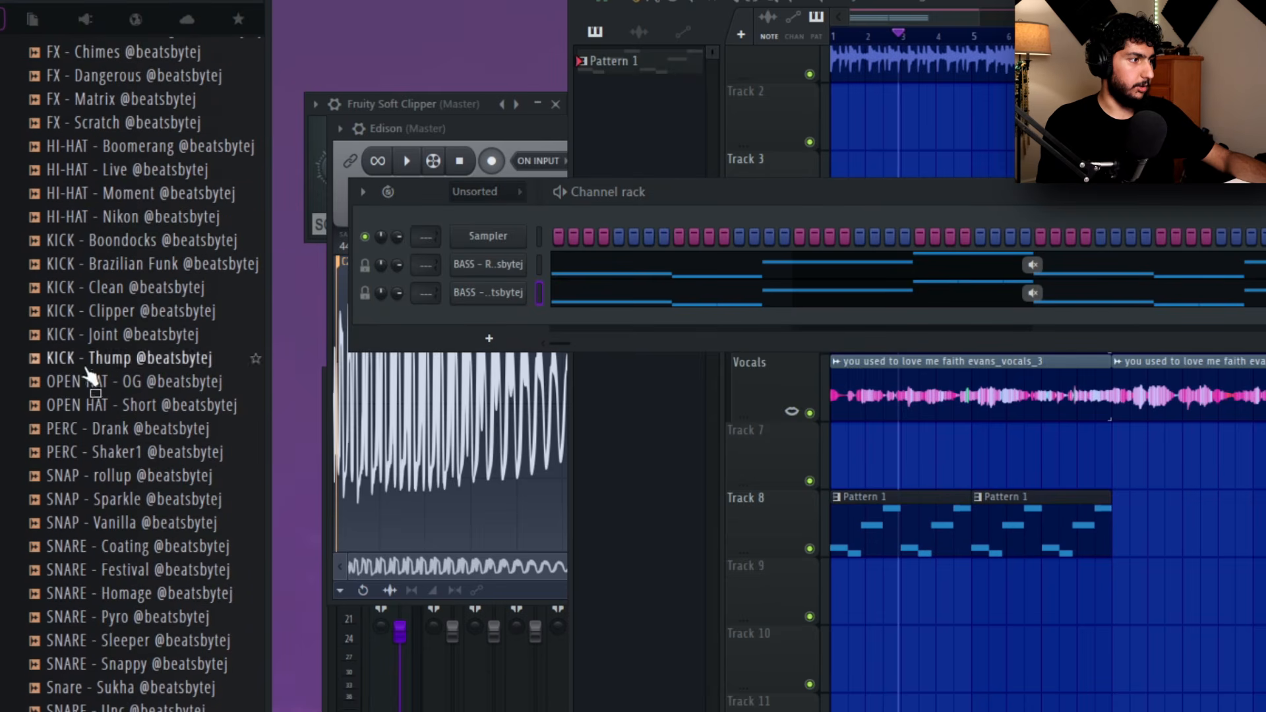
{"action": "left_click", "coordinate": [116, 452]}
{"action": "left_click", "coordinate": [118, 428]}
{"action": "left_click", "coordinate": [132, 475]}
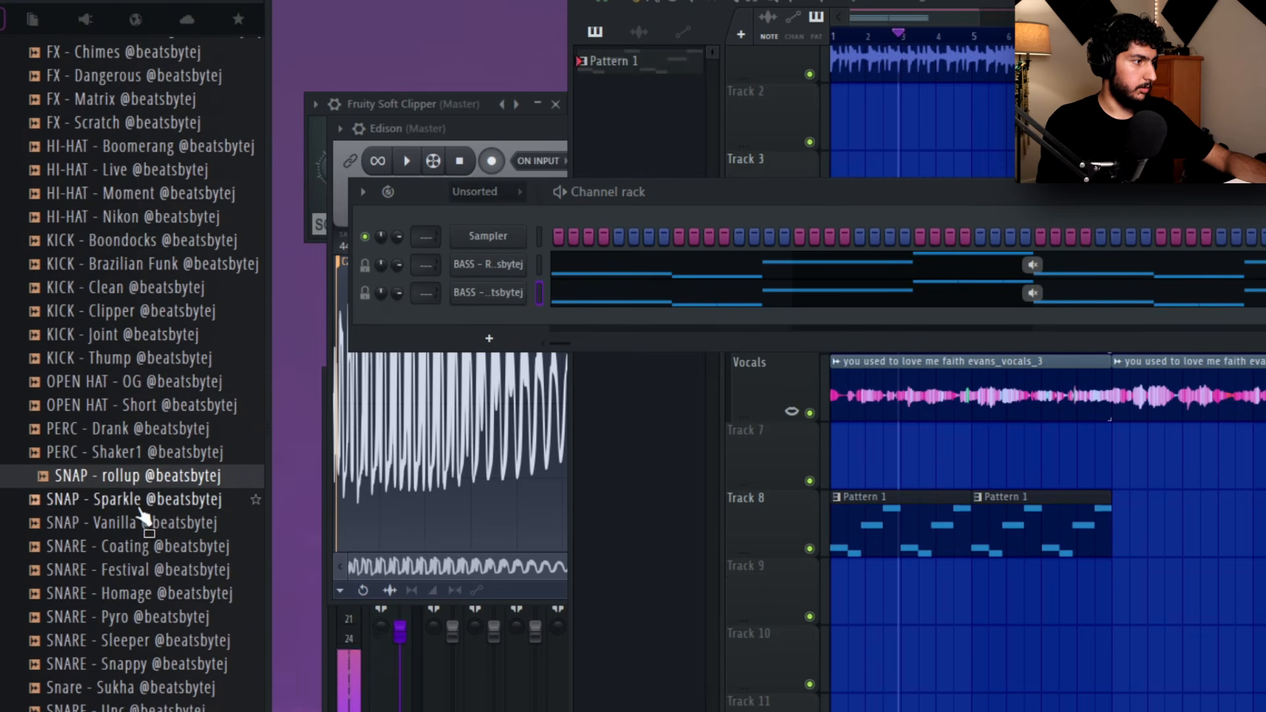
{"action": "left_click", "coordinate": [142, 523]}
{"action": "left_click_drag", "start_coordinate": [397, 455], "coordinate": [700, 344]}
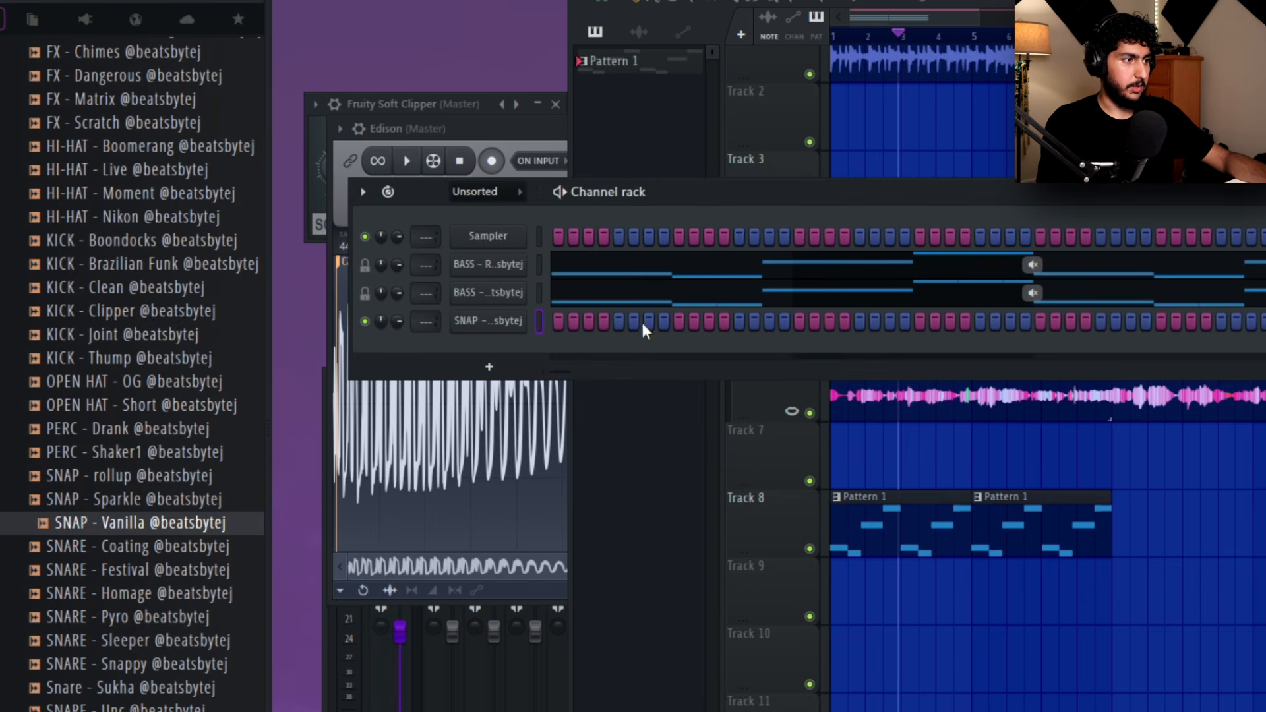
- Place SNAP - Vanilla hits on beats 2 and 4 of bar 1 in its piano roll
{"action": "left_click", "coordinate": [833, 37]}
{"action": "left_click", "coordinate": [525, 210]}
{"action": "key", "text": "space"}
{"action": "key", "text": "F7"}
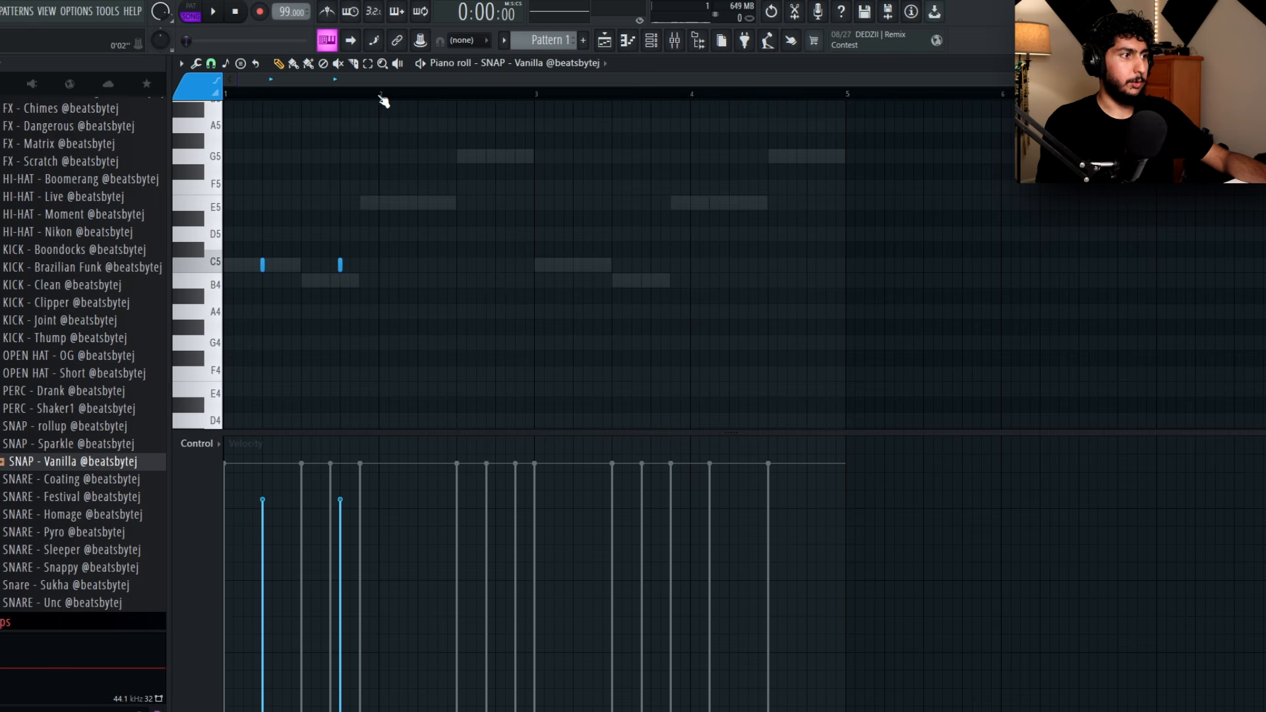
- Duplicate the bar 1 snap hits through bars 2 to 4 and play them with the song
{"action": "left_click_drag", "start_coordinate": [381, 97], "coordinate": [224, 99]}
{"action": "key", "text": "ctrl+b"}
{"action": "left_click_drag", "start_coordinate": [532, 98], "coordinate": [68, 99]}
{"action": "key", "text": "ctrl+b"}
{"action": "key", "text": "ctrl+d"}
{"action": "key", "text": "space"}
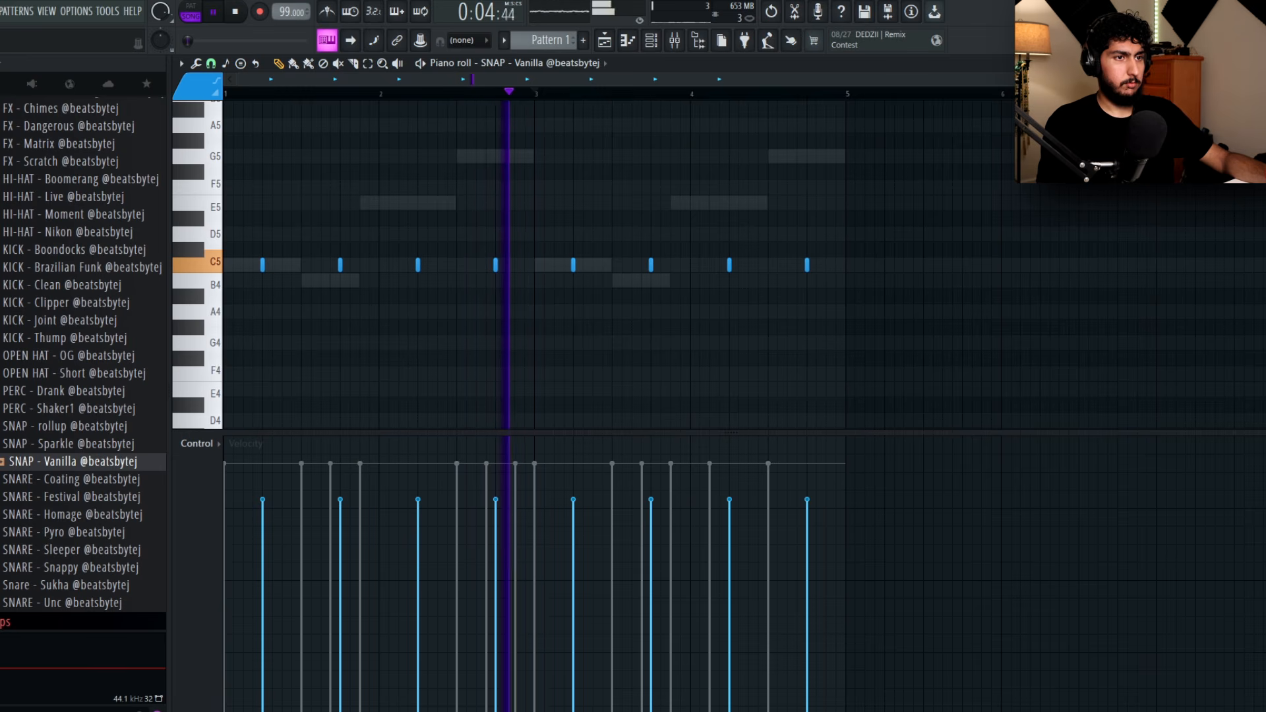
- Add PERC - Shaker1 and SNAP - Sparkle channels, and replace the Vanilla snap on beat 4 of bar 2 with a Sparkle hit
{"action": "key", "text": "F7"}
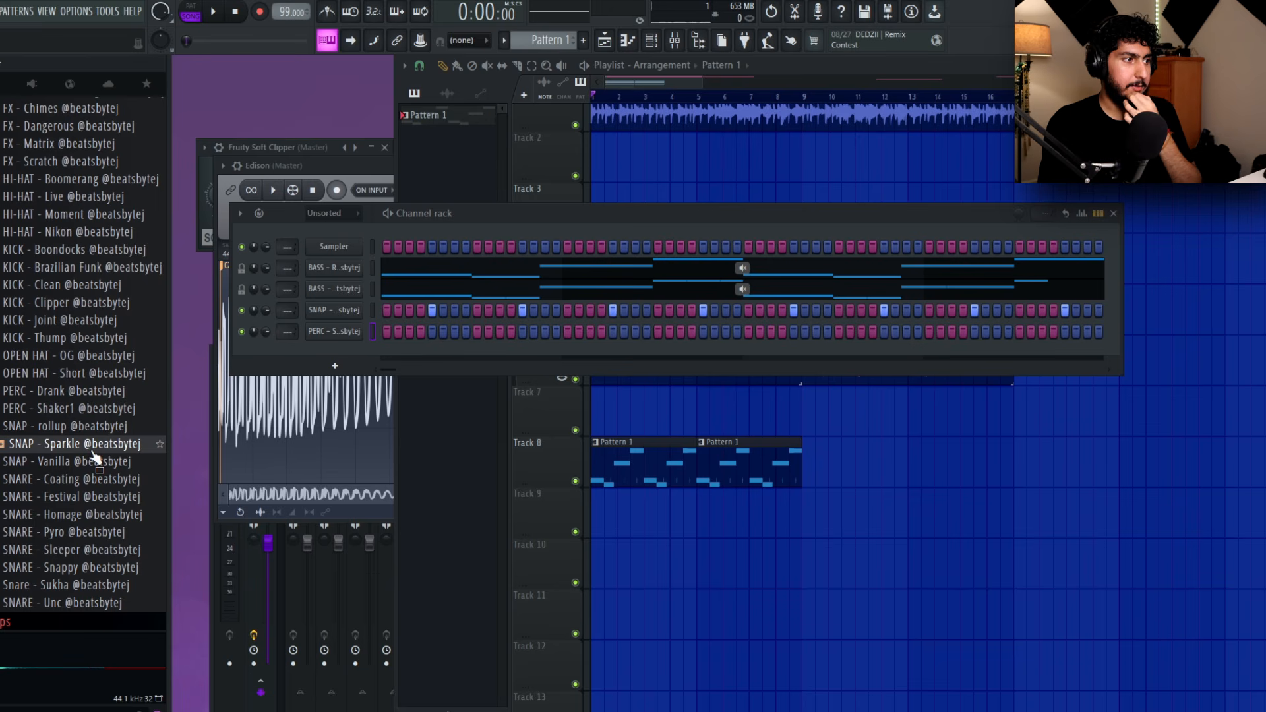
{"action": "left_click_drag", "start_coordinate": [89, 450], "coordinate": [363, 433]}
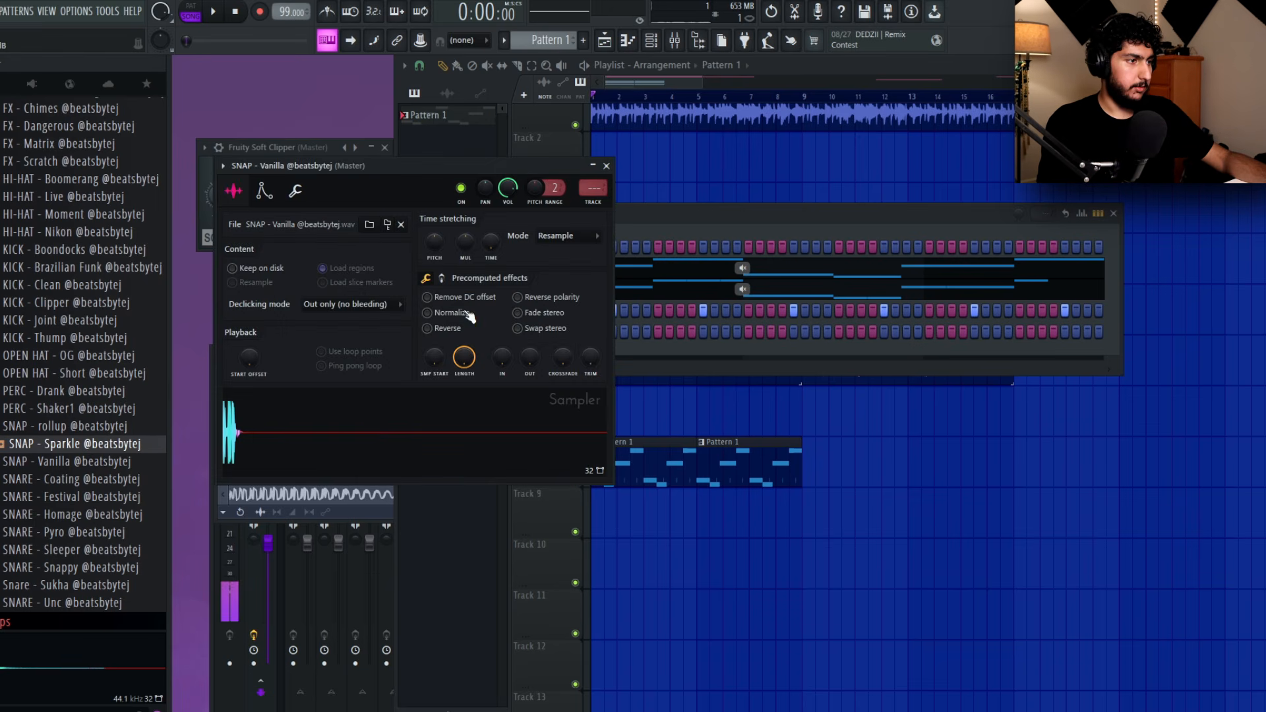
{"action": "left_click", "coordinate": [640, 226]}
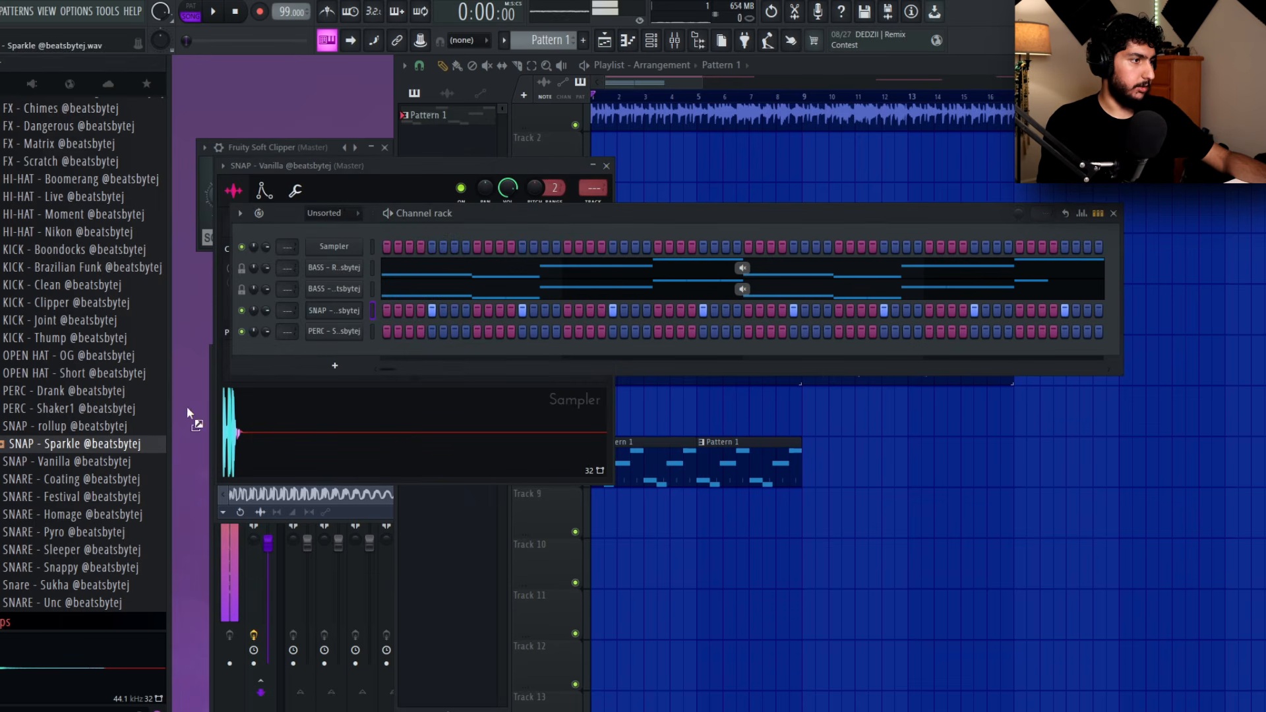
{"action": "left_click", "coordinate": [1005, 271]}
{"action": "key", "text": "F7"}
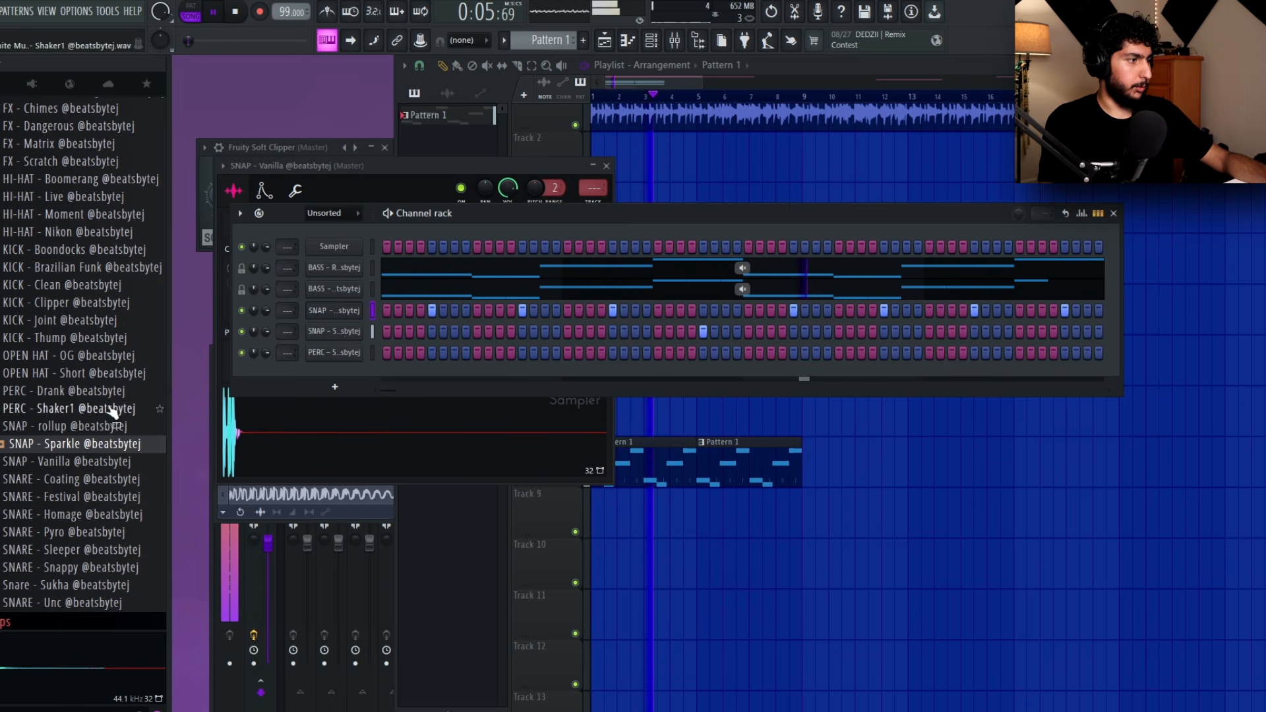
- Add SNAP - rollup as a new channel and place one hit half a beat before beat 4 of bar 4
{"action": "left_click_drag", "start_coordinate": [80, 433], "coordinate": [886, 384]}
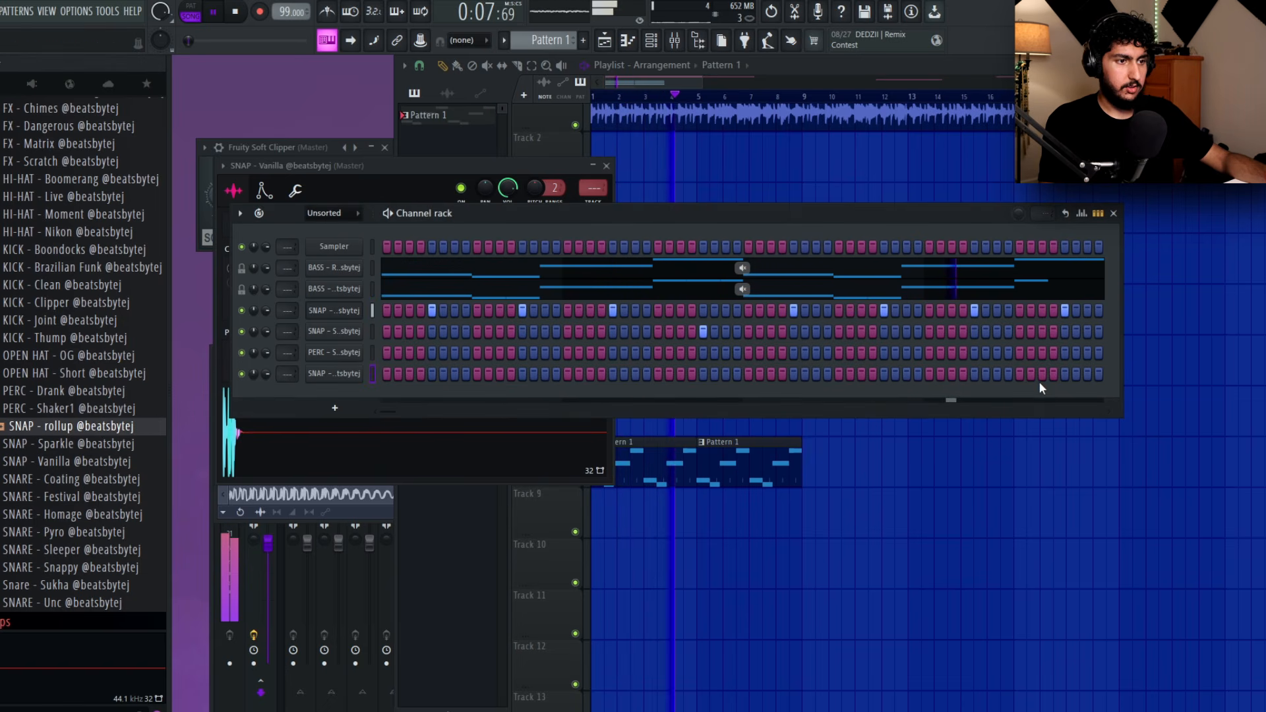
{"action": "key", "text": "space"}
{"action": "right_click", "coordinate": [358, 372]}
{"action": "left_click", "coordinate": [392, 373]}
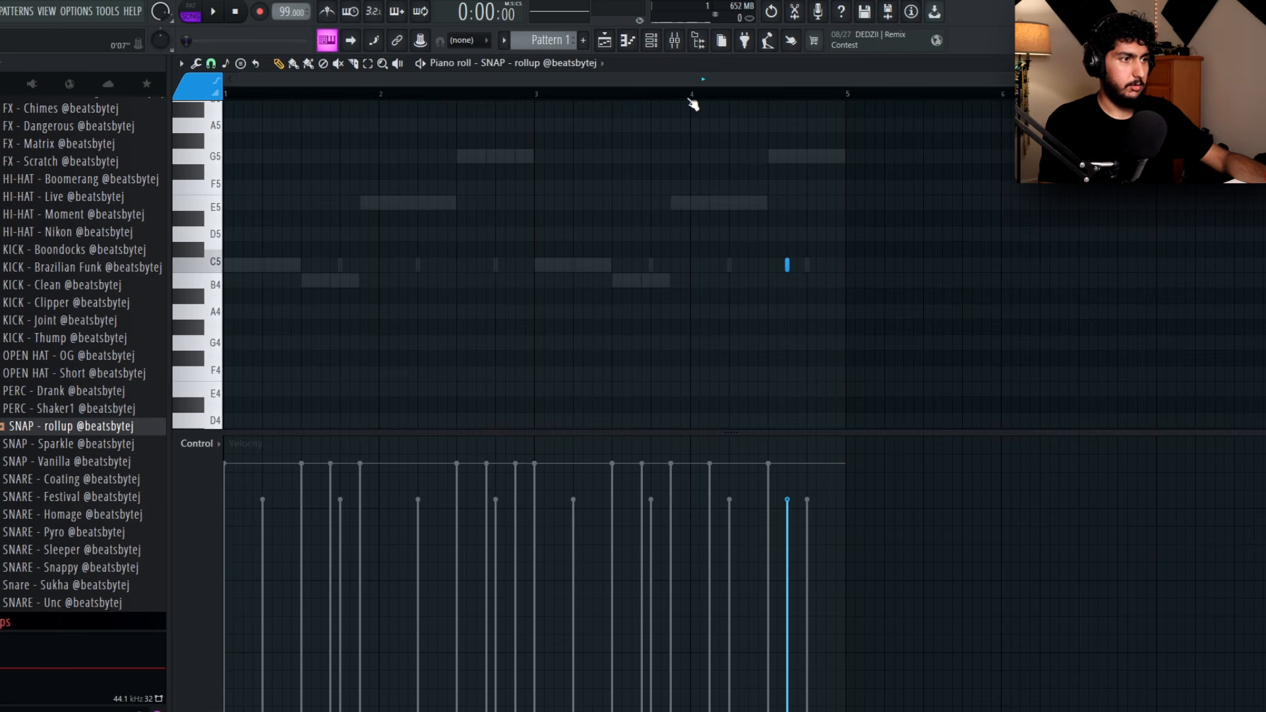
- Place two PERC - Shaker1 hits on the last two sixteenths of bar 1 and duplicate bars 1–2 into bars 3–4
{"action": "left_click", "coordinate": [691, 98]}
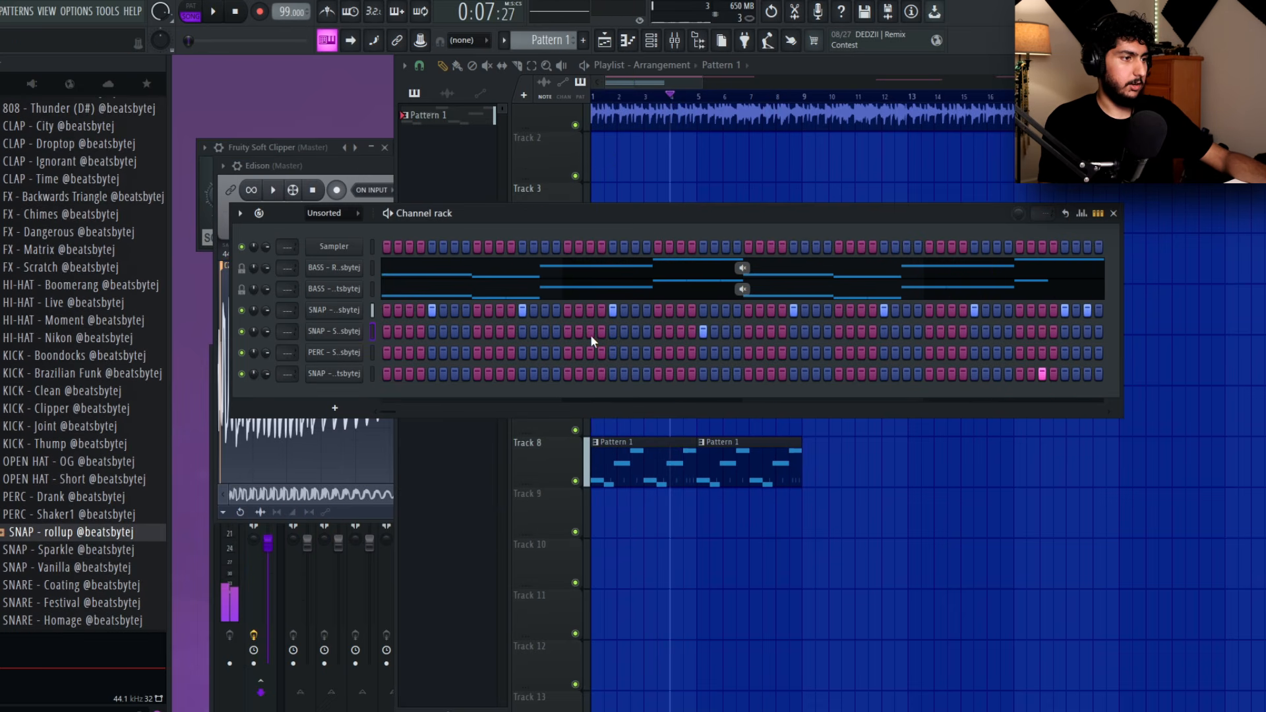
{"action": "right_click", "coordinate": [364, 352]}
{"action": "left_click", "coordinate": [396, 360]}
{"action": "left_click", "coordinate": [503, 95], "text": "ctrl"}
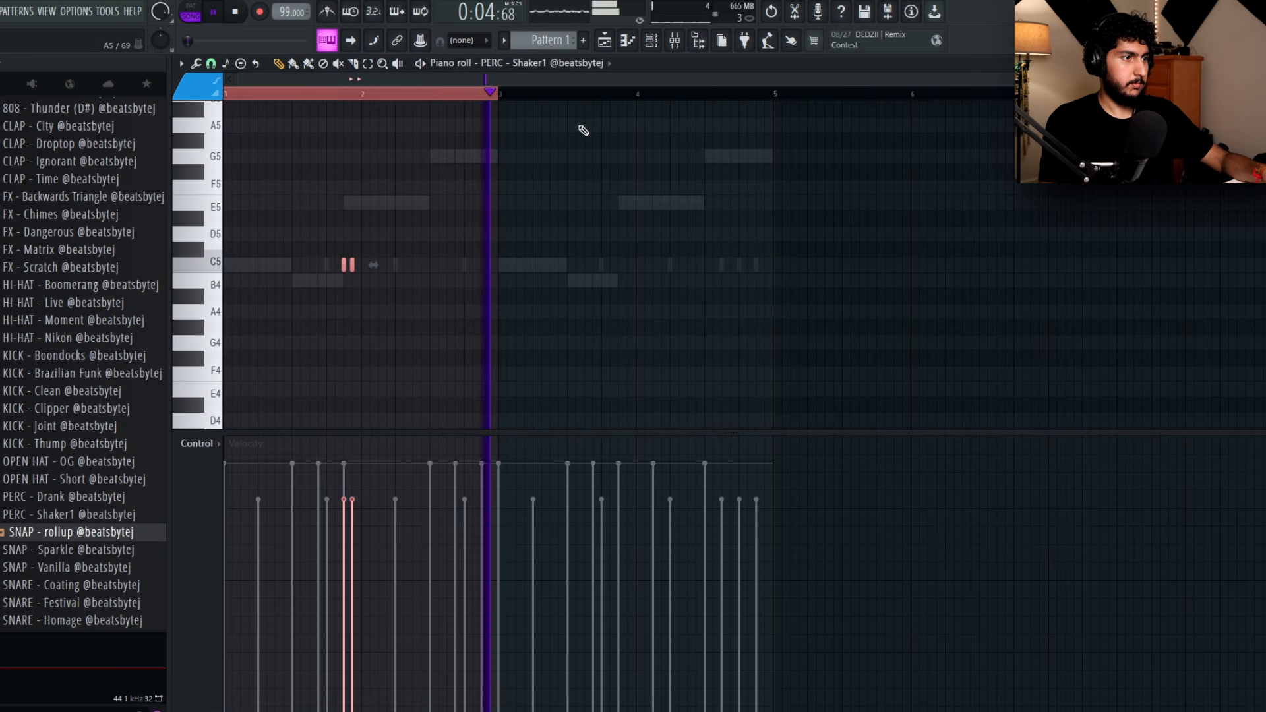
{"action": "key", "text": "ctrl+b"}
{"action": "key", "text": "ctrl+d"}
- Replace the duplicated shaker pair at the end of bar 3 with a single hit half a beat into bar 4, and play the pattern
{"action": "scroll", "coordinate": [626, 234], "scroll_direction": "up", "scroll_amount": 2}
{"action": "right_click", "coordinate": [633, 267]}
{"action": "left_click_drag", "start_coordinate": [618, 265], "coordinate": [628, 266]}
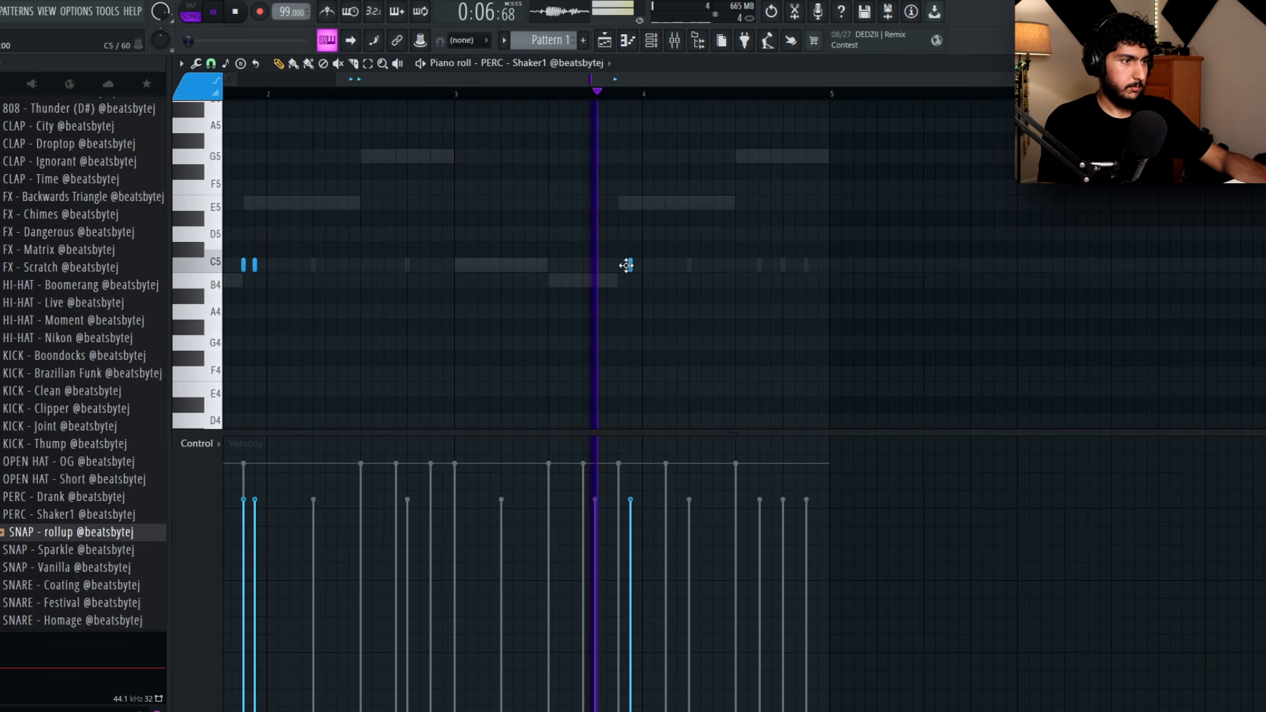
{"action": "left_click", "coordinate": [665, 267]}
{"action": "key", "text": "space"}
{"action": "key", "text": "space"}
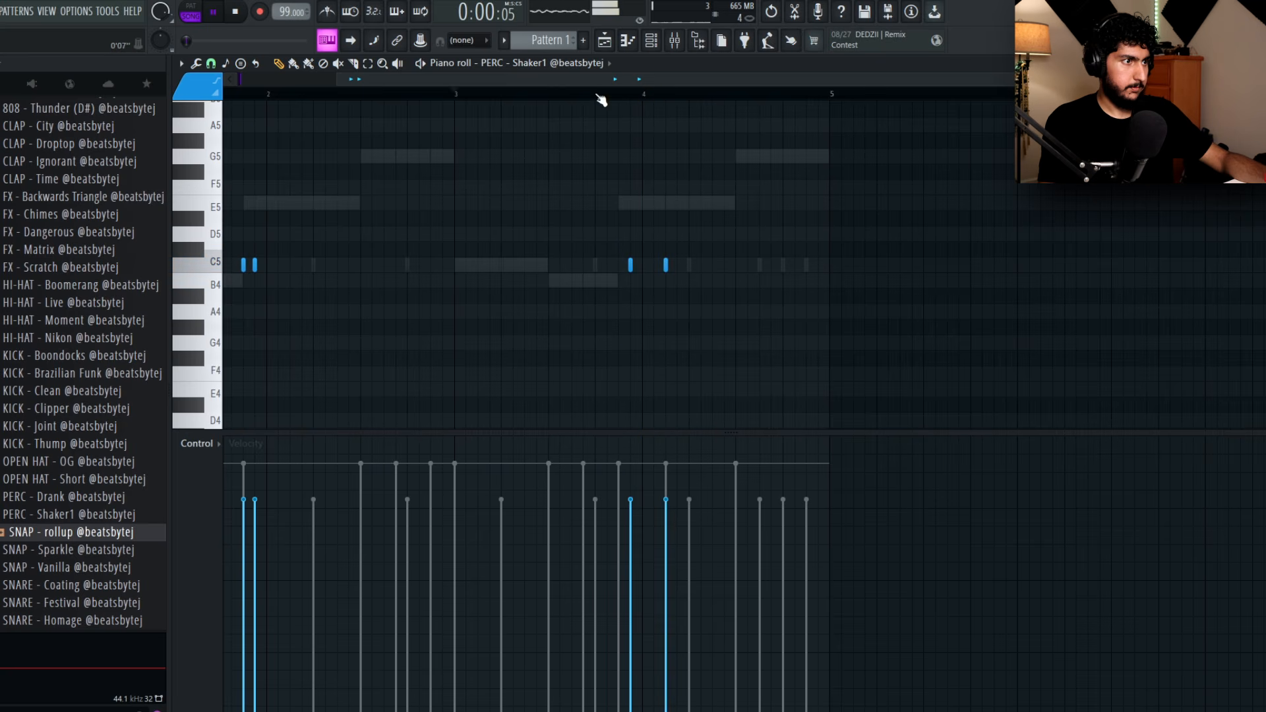
{"action": "right_click", "coordinate": [629, 266]}
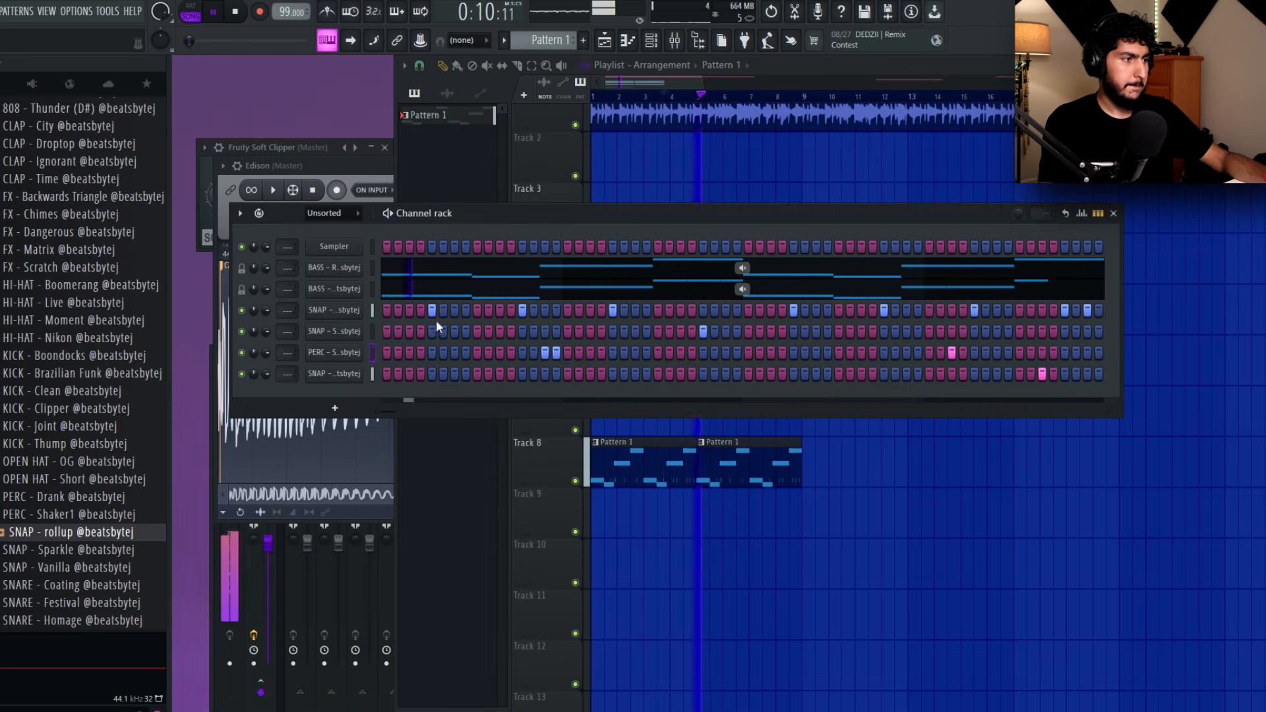
- Preview 808 - Detroit-West Coast from the Ignite Multi Kit drums and add it as a new channel
{"action": "left_click", "coordinate": [90, 357]}
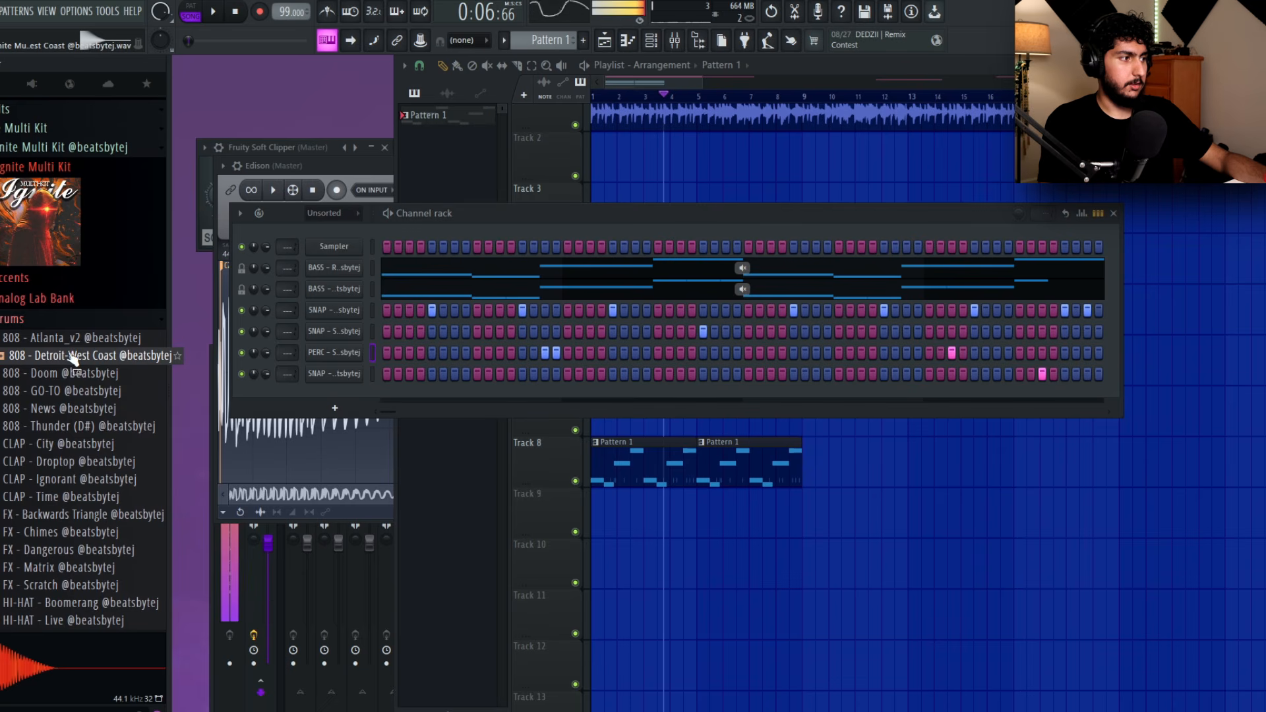
{"action": "left_click_drag", "start_coordinate": [357, 394], "coordinate": [356, 395]}
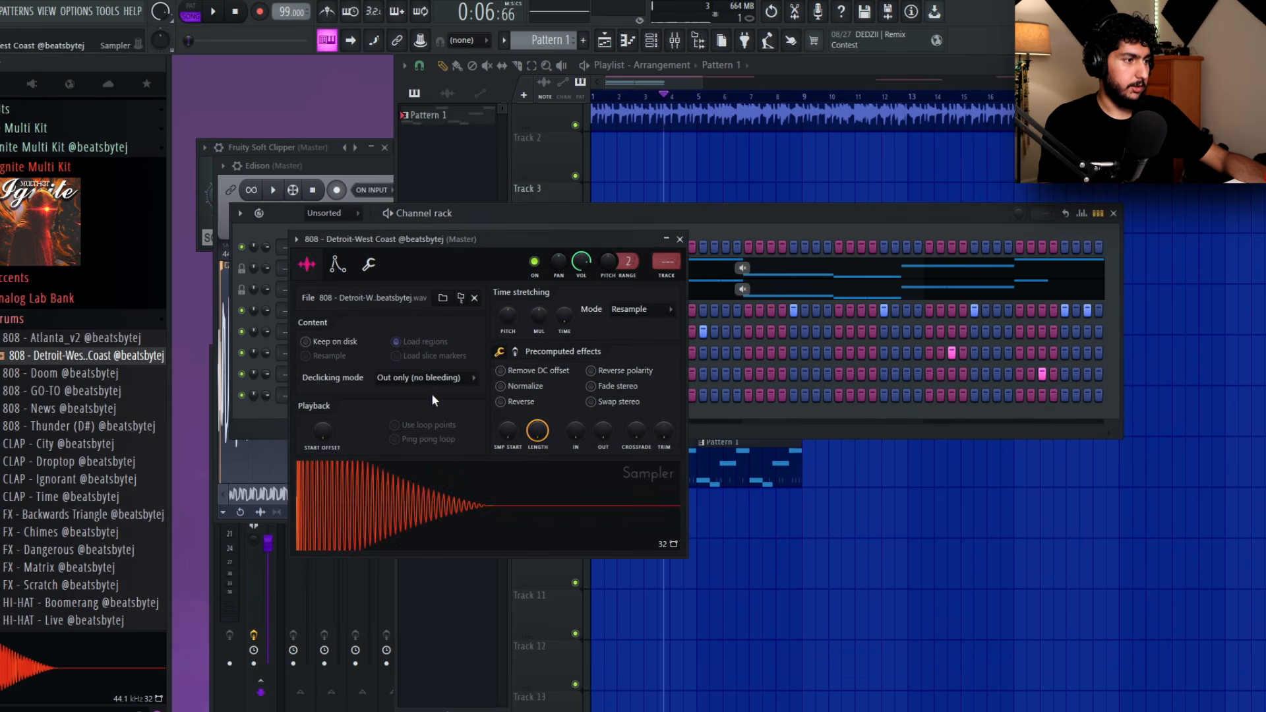
- Audition the HI-HAT - Nikon sample and add it as a new channel below the 808 in the channel rack
{"action": "left_click", "coordinate": [262, 406]}
{"action": "scroll", "coordinate": [118, 396], "scroll_direction": "down", "scroll_amount": 4}
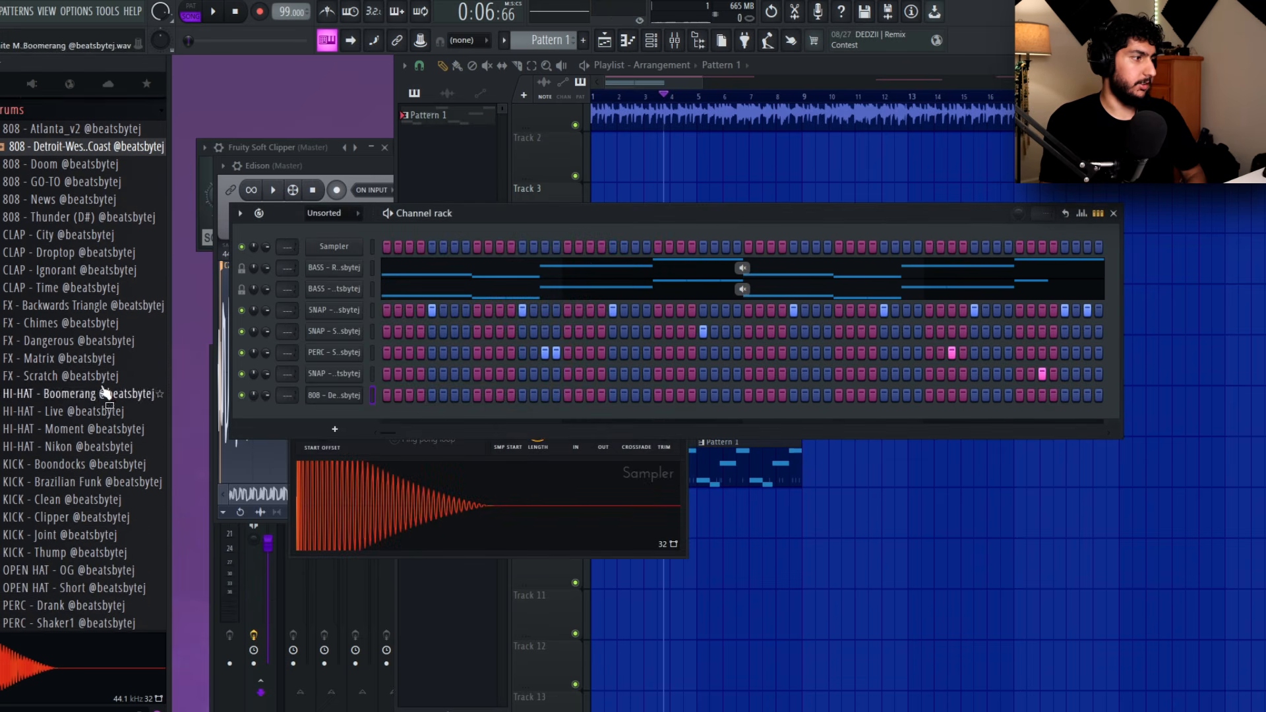
{"action": "left_click", "coordinate": [88, 444]}
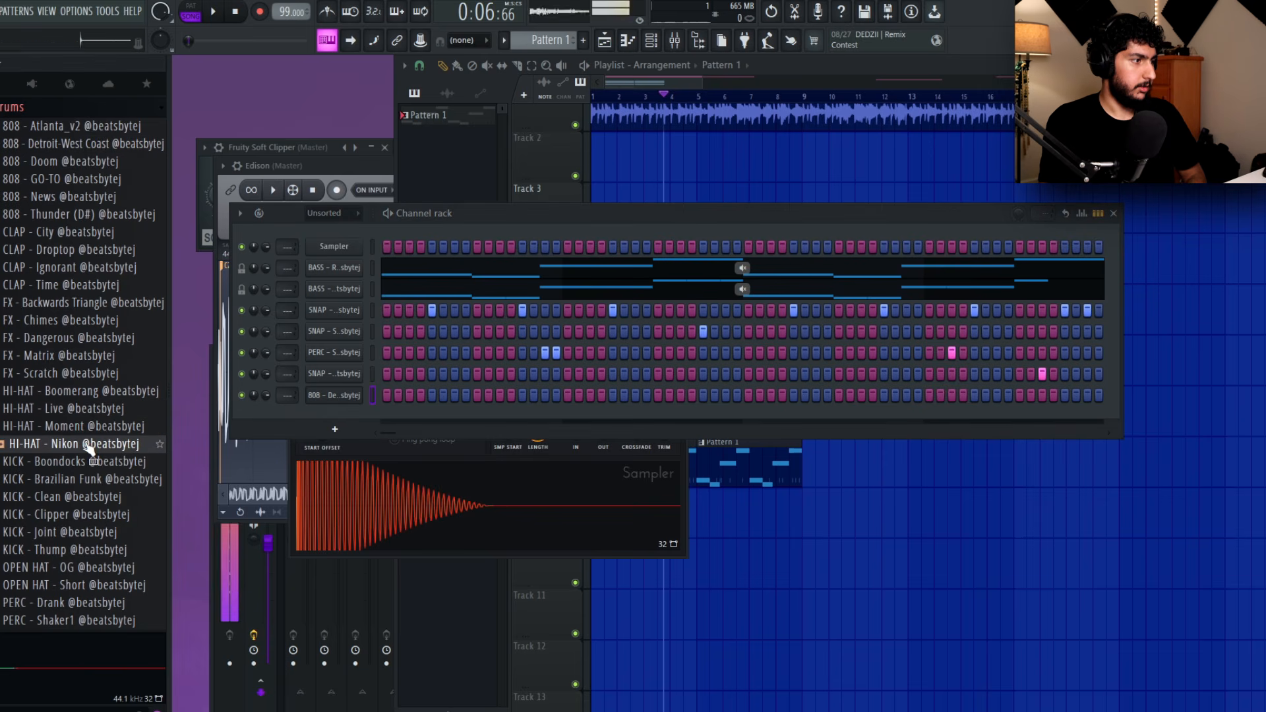
{"action": "left_click", "coordinate": [90, 445]}
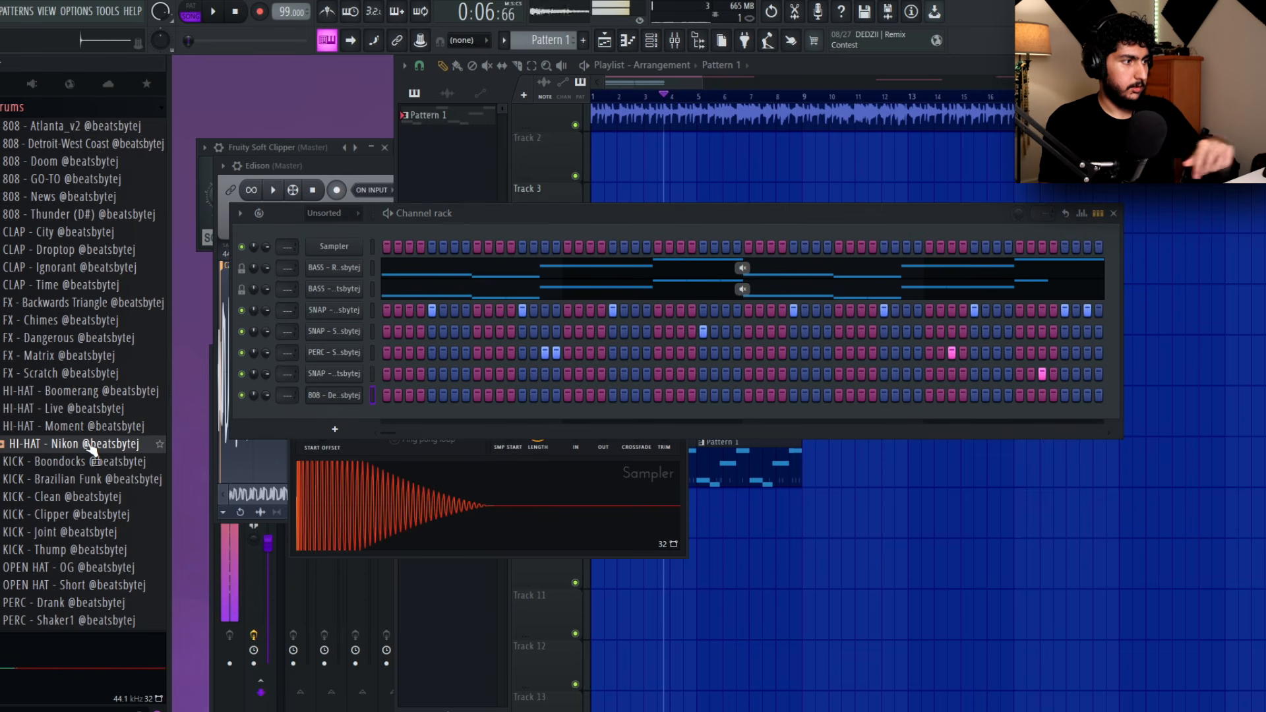
{"action": "left_click_drag", "start_coordinate": [385, 416], "coordinate": [387, 418]}
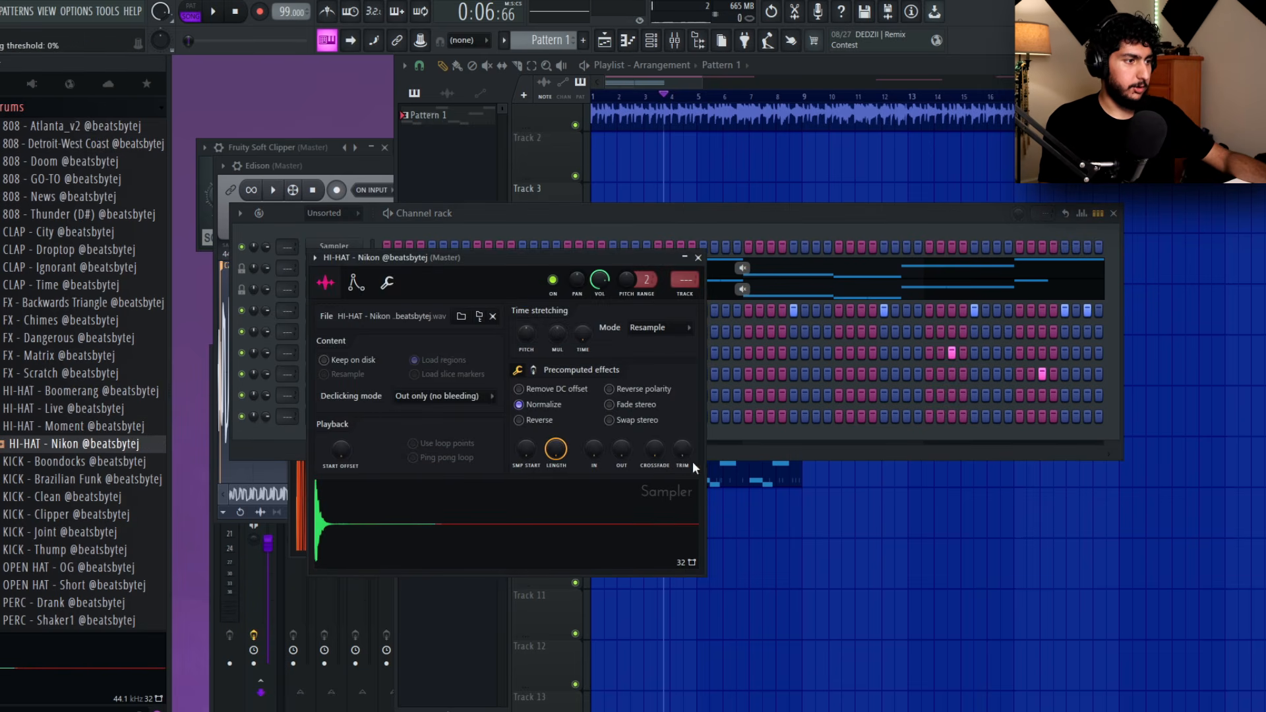
- Fill every second step of the HI-HAT - Nikon channel across the pattern
{"action": "left_click", "coordinate": [282, 437]}
{"action": "right_click", "coordinate": [360, 412]}
{"action": "left_click", "coordinate": [568, 458]}
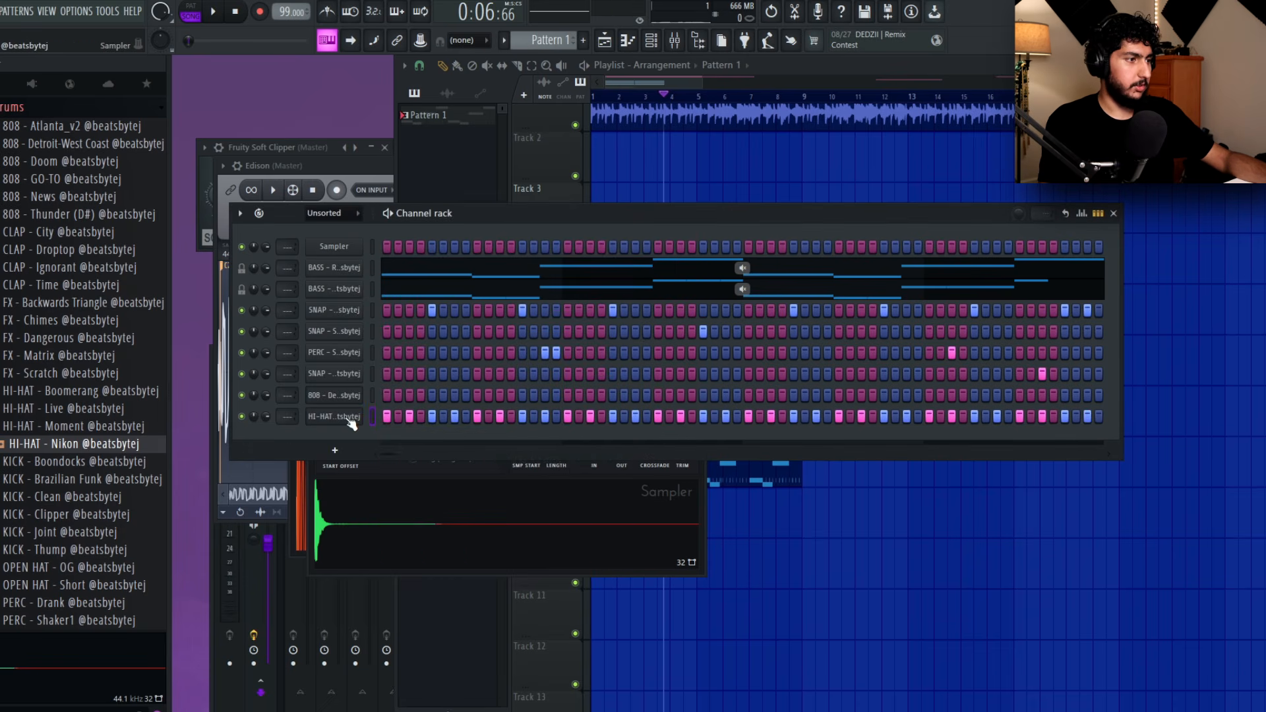
- Open the HI-HAT - Nikon channel in the piano roll and duplicate its C5 notes onto the empty steps between them
{"action": "right_click", "coordinate": [353, 419]}
{"action": "left_click", "coordinate": [390, 416]}
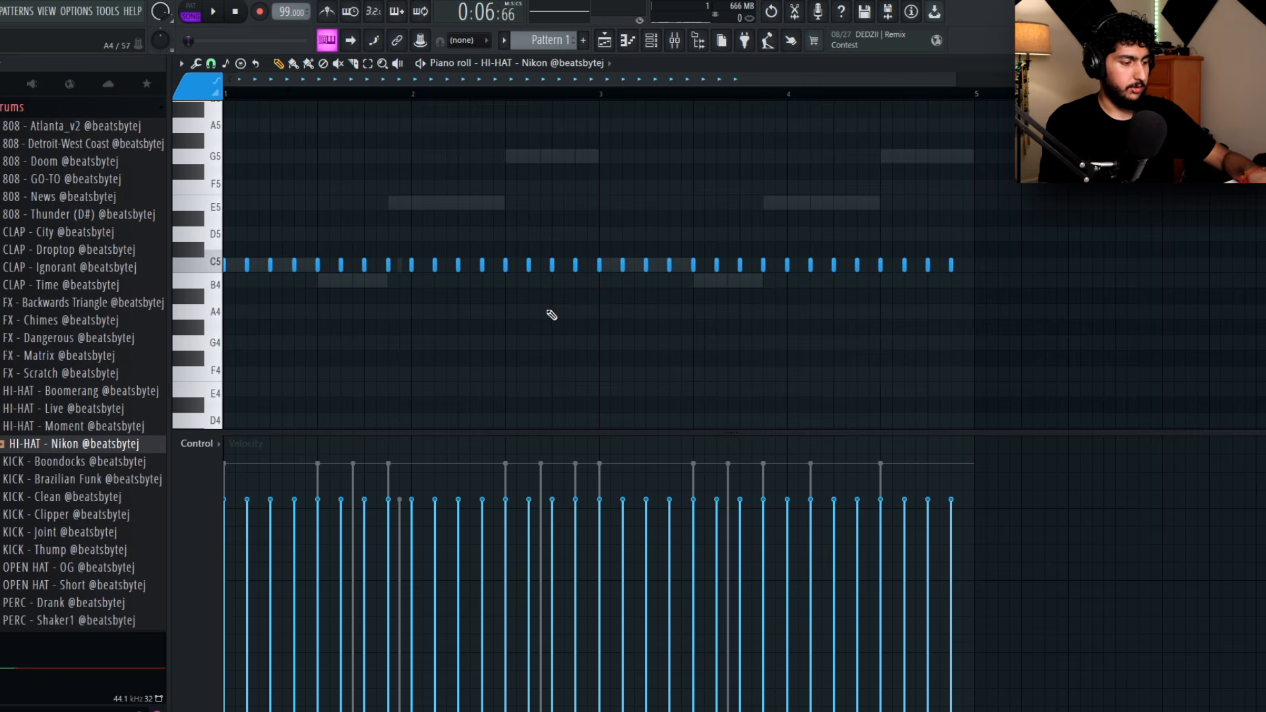
{"action": "key", "text": "ctrl+b"}
{"action": "scroll", "coordinate": [512, 331], "scroll_direction": "up", "scroll_amount": 3}
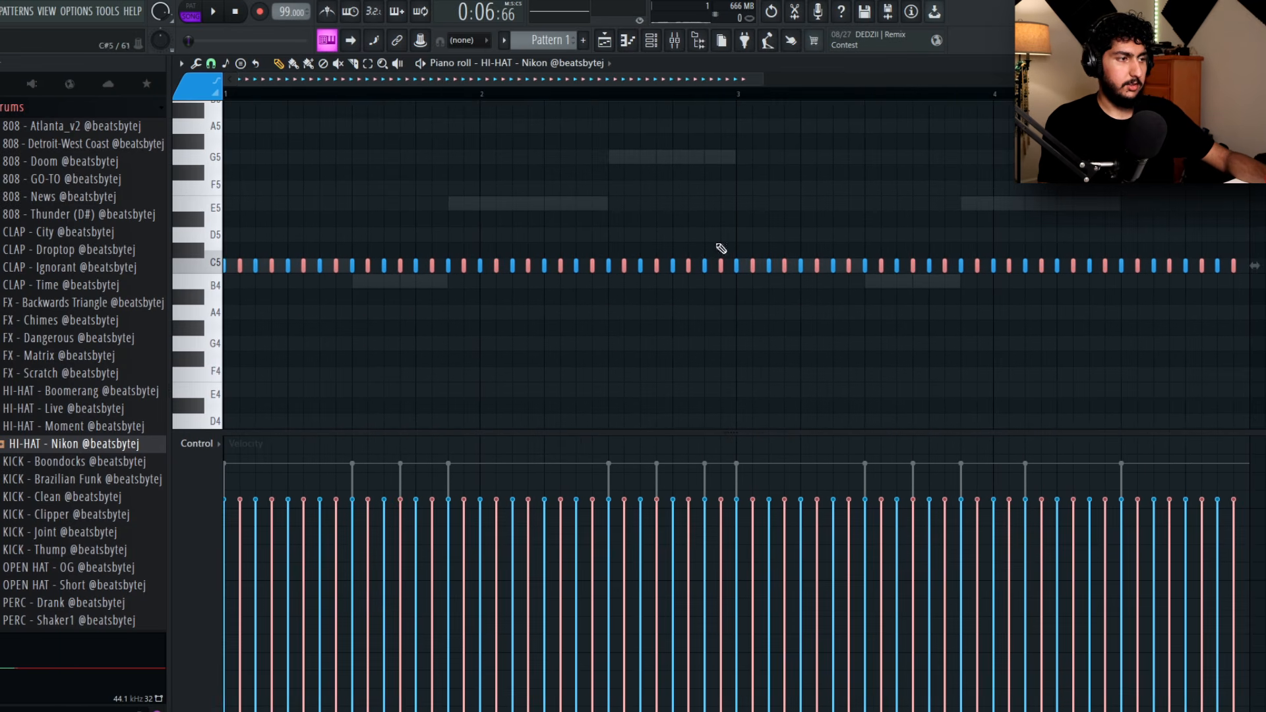
- Vary the hi-hat velocities while auditioning the pattern, lowering the off-beat hits and a few individual notes
{"action": "key", "text": "space"}
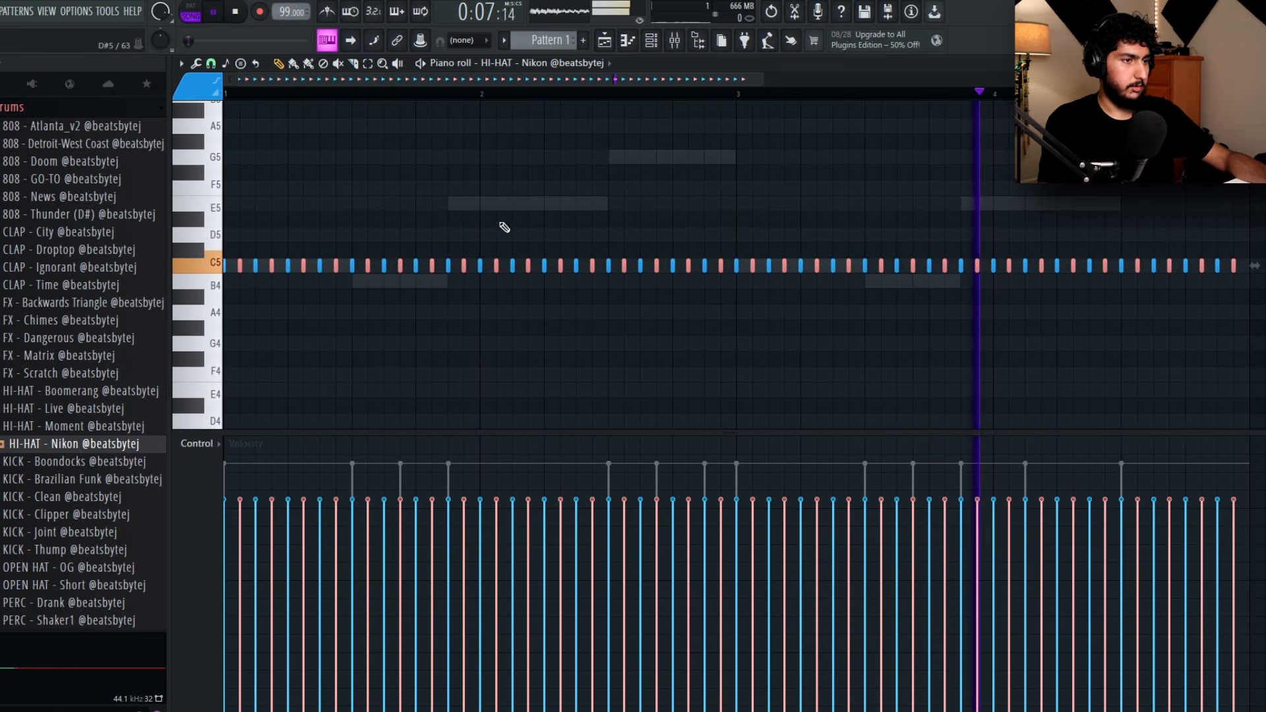
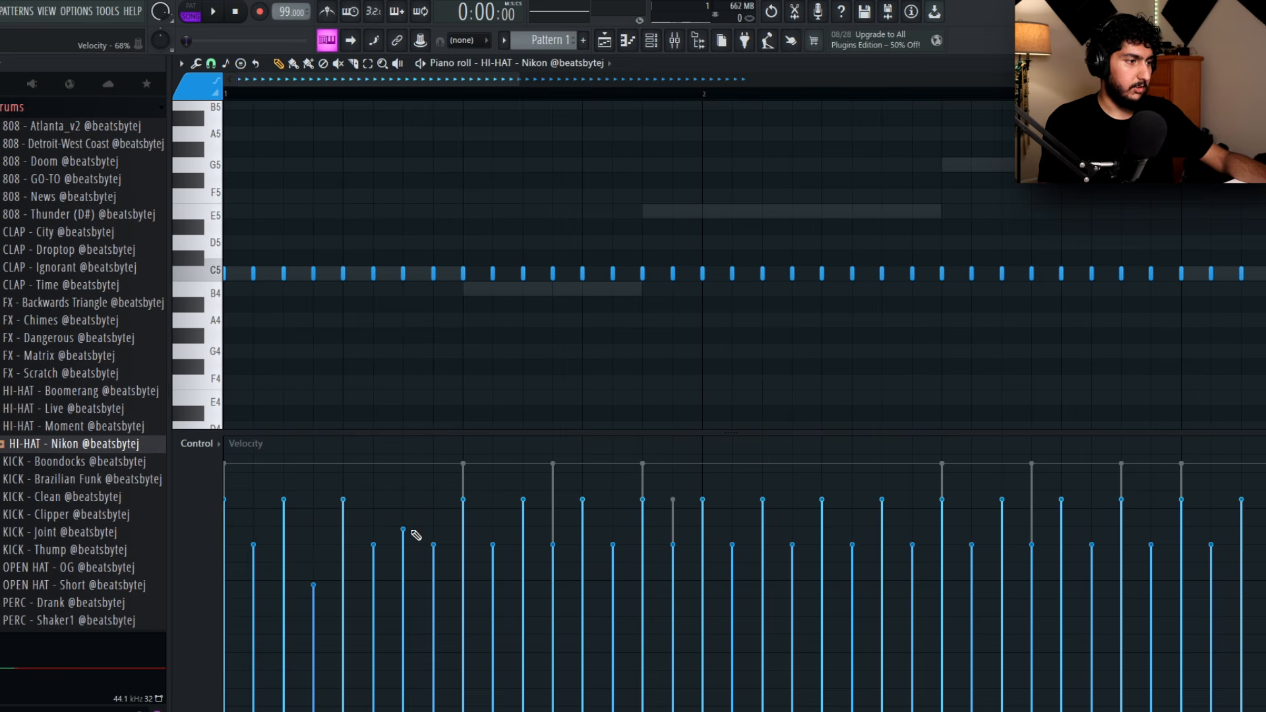
{"action": "key", "text": "space"}
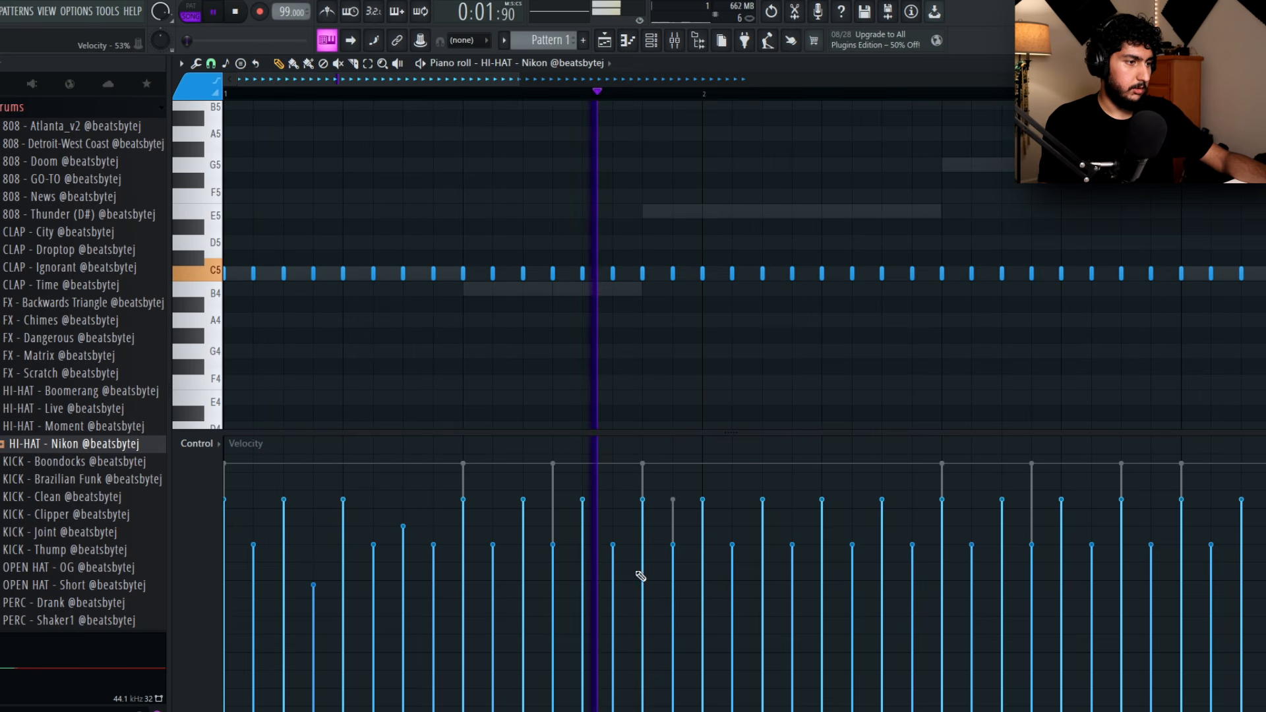
{"action": "scroll", "coordinate": [839, 341], "scroll_direction": "down", "scroll_amount": 3}
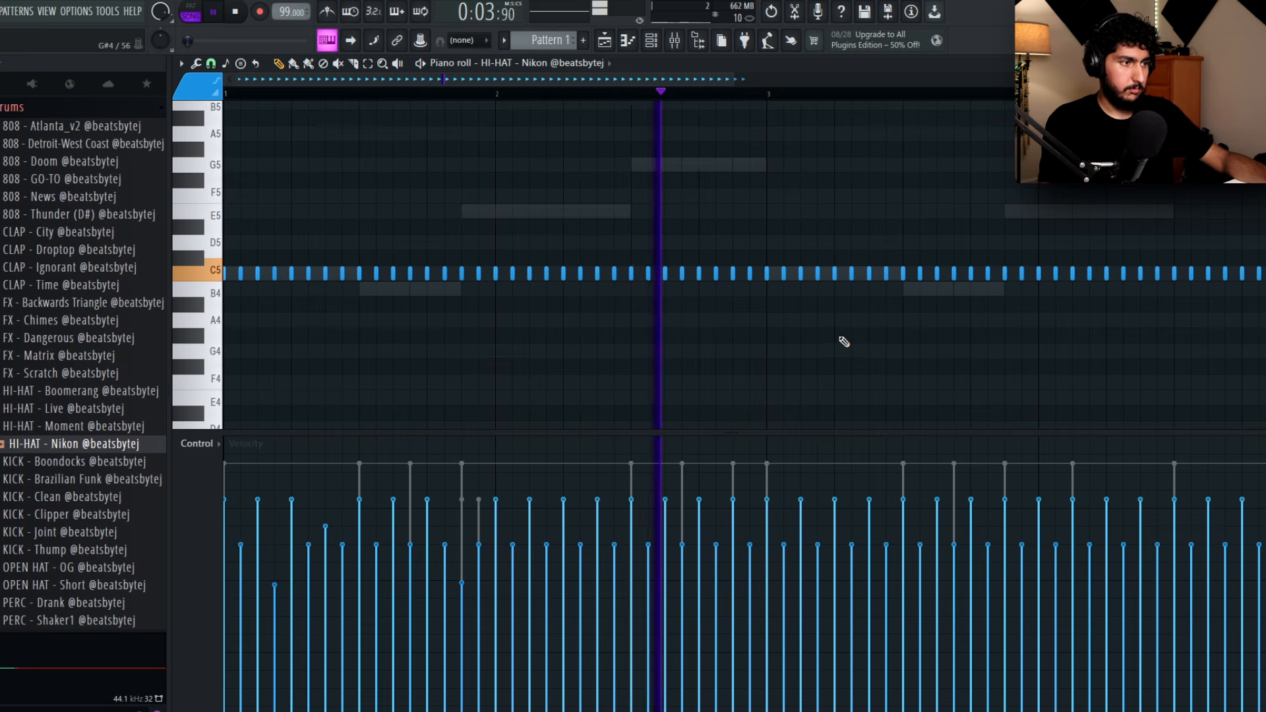
{"action": "scroll", "coordinate": [844, 342], "scroll_direction": "down", "scroll_amount": 2}
{"action": "key", "text": "space"}
- Delete the hi-hat notes in bars 2 to 4, keeping only the first bar
{"action": "left_click_drag", "start_coordinate": [1047, 306], "coordinate": [582, 233]}
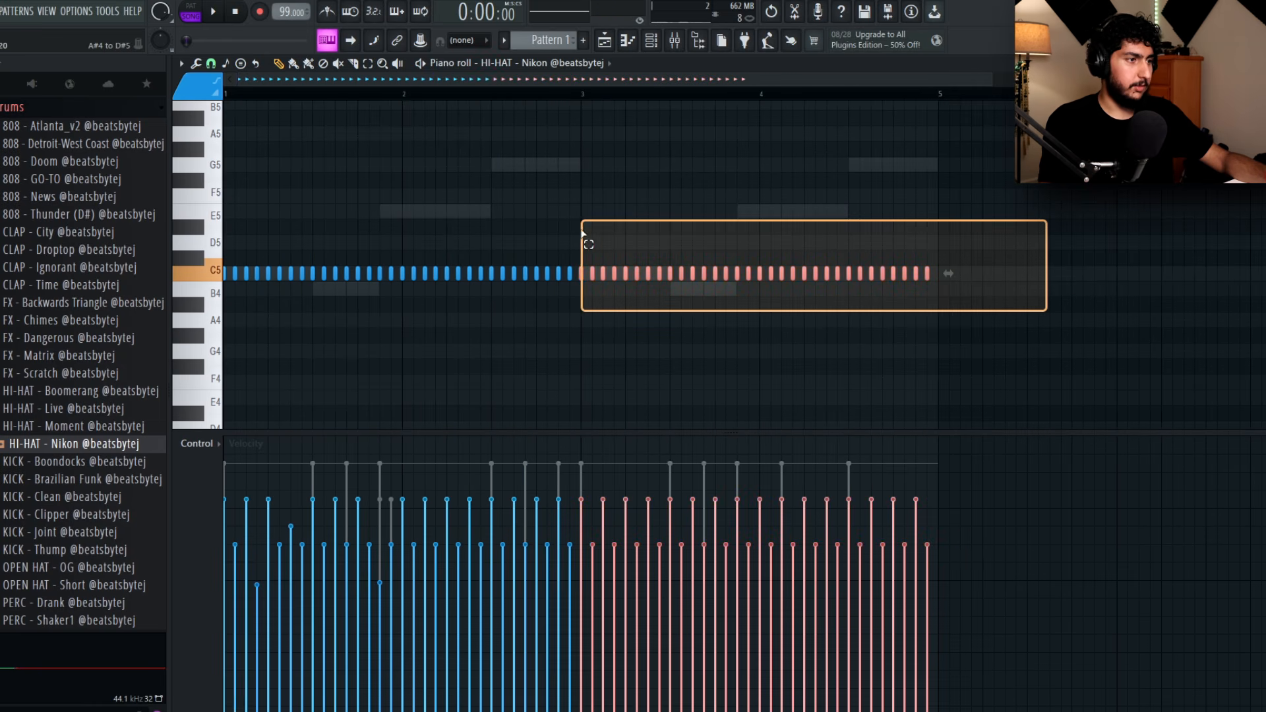
{"action": "key", "text": "Delete"}
{"action": "left_click_drag", "start_coordinate": [646, 342], "coordinate": [393, 228]}
{"action": "key", "text": "Delete"}
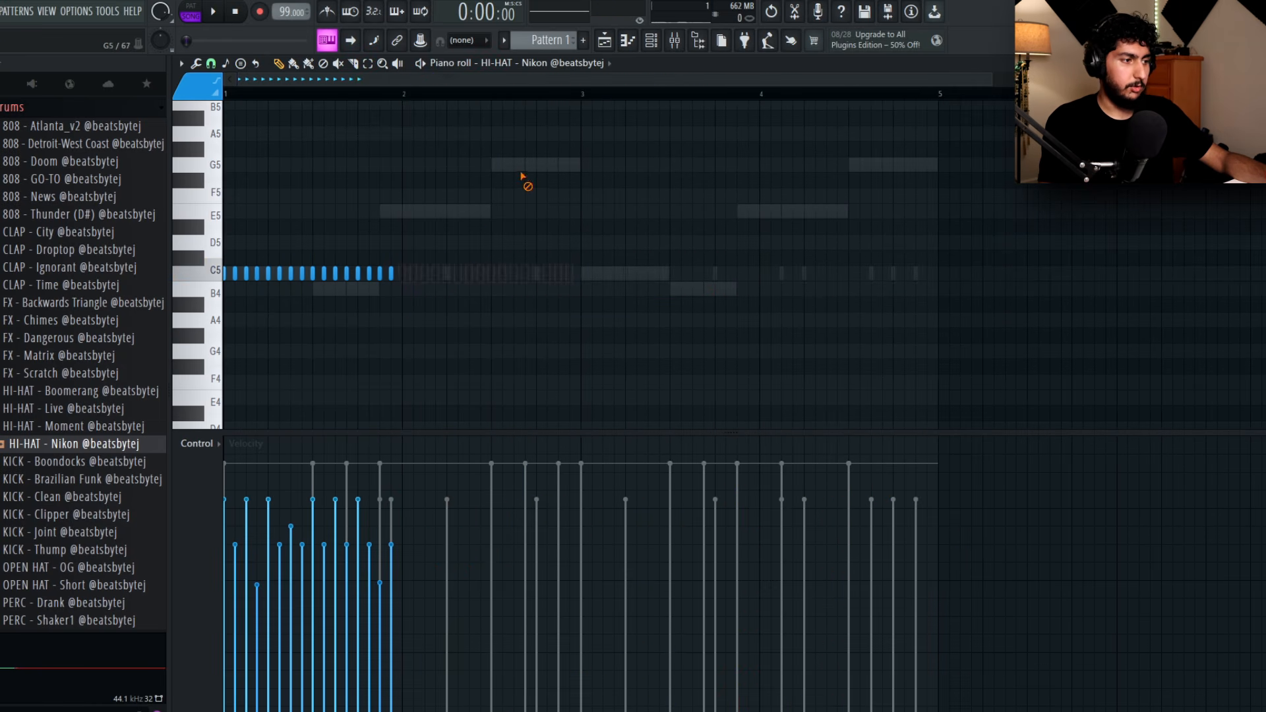
- Duplicate the first bar of hi-hats three times to fill all four bars, and clear the selection
{"action": "key", "text": "ctrl+a"}
{"action": "key", "text": "ctrl+b"}
{"action": "key", "text": "ctrl+b"}
{"action": "key", "text": "ctrl+b"}
{"action": "key", "text": "ctrl+d"}
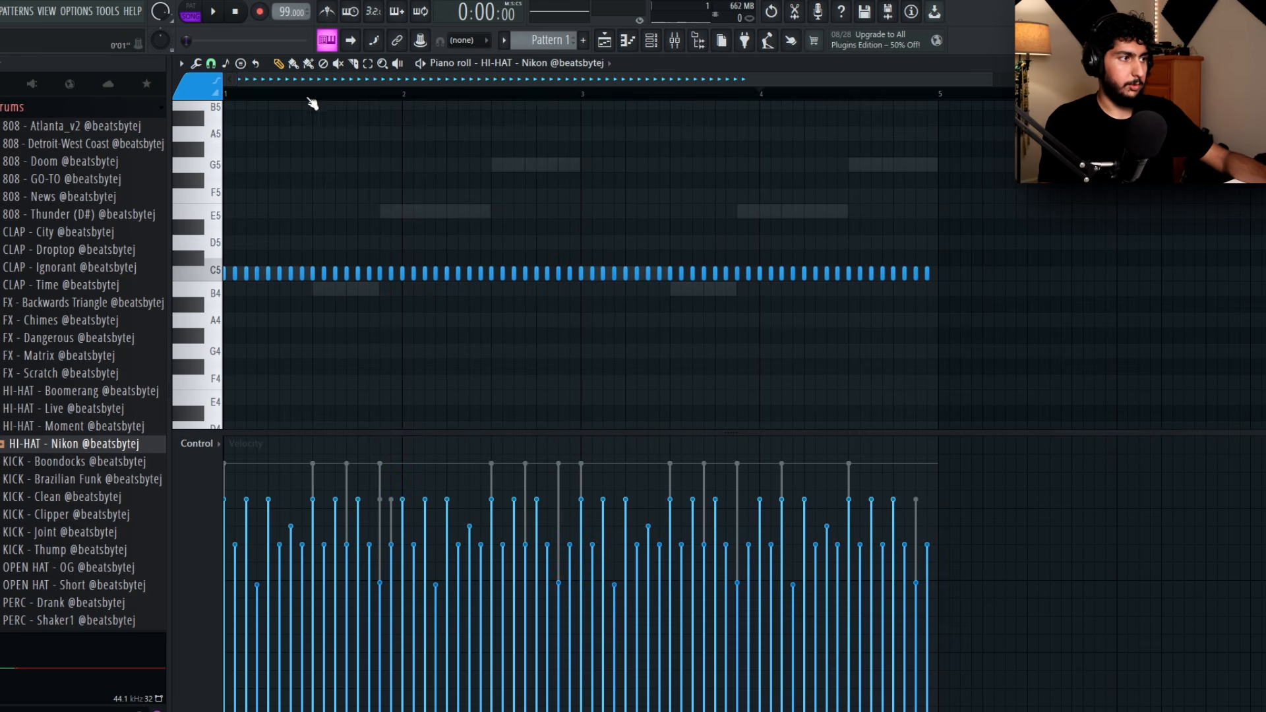
- Return to the channel rack and load the saved volume envelope preset on the 808 - Detroit-West Coast channel
{"action": "key", "text": "F7"}
{"action": "right_click", "coordinate": [242, 400]}
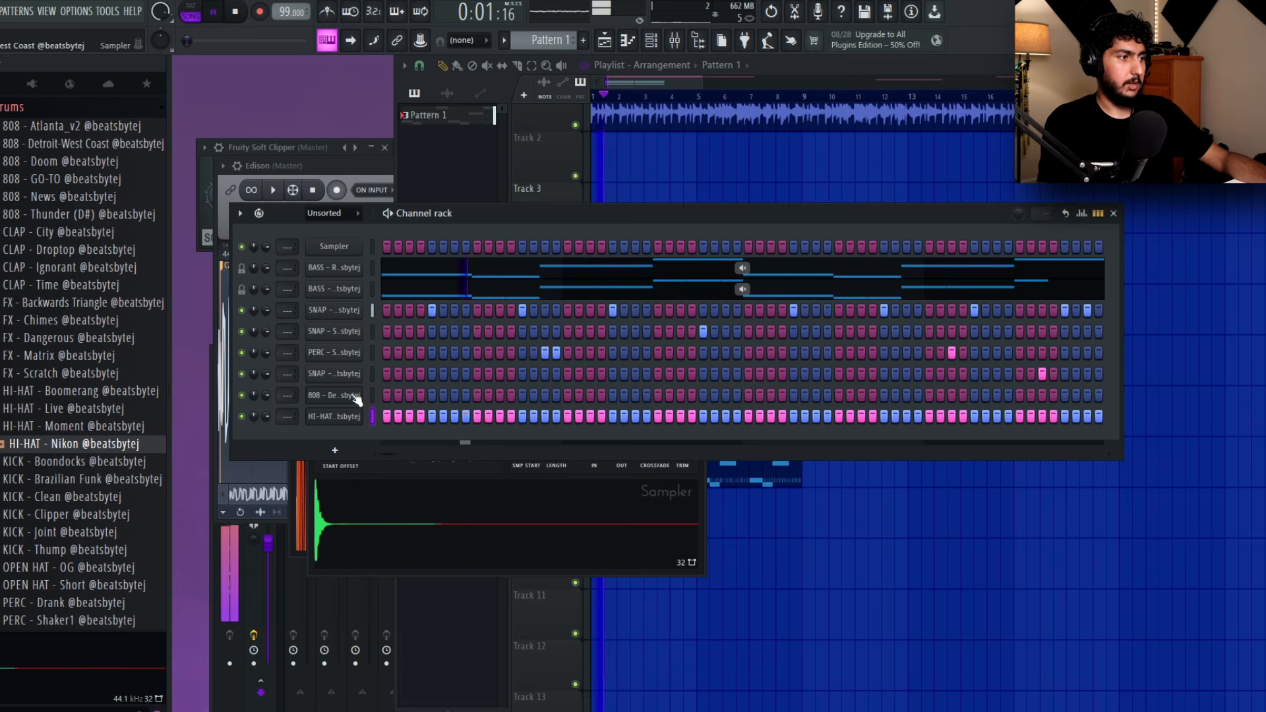
{"action": "right_click", "coordinate": [356, 398]}
{"action": "left_click", "coordinate": [387, 393]}
{"action": "key", "text": "F7"}
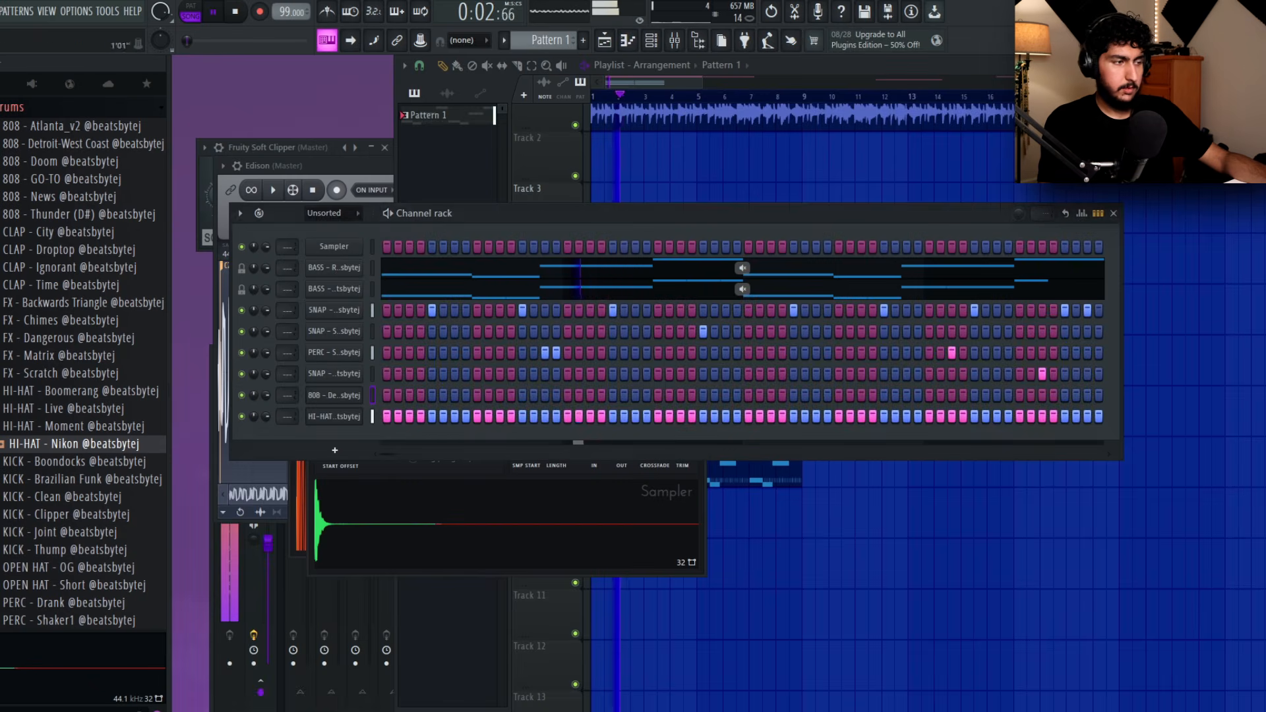
{"action": "left_click", "coordinate": [326, 396]}
{"action": "left_click", "coordinate": [346, 272]}
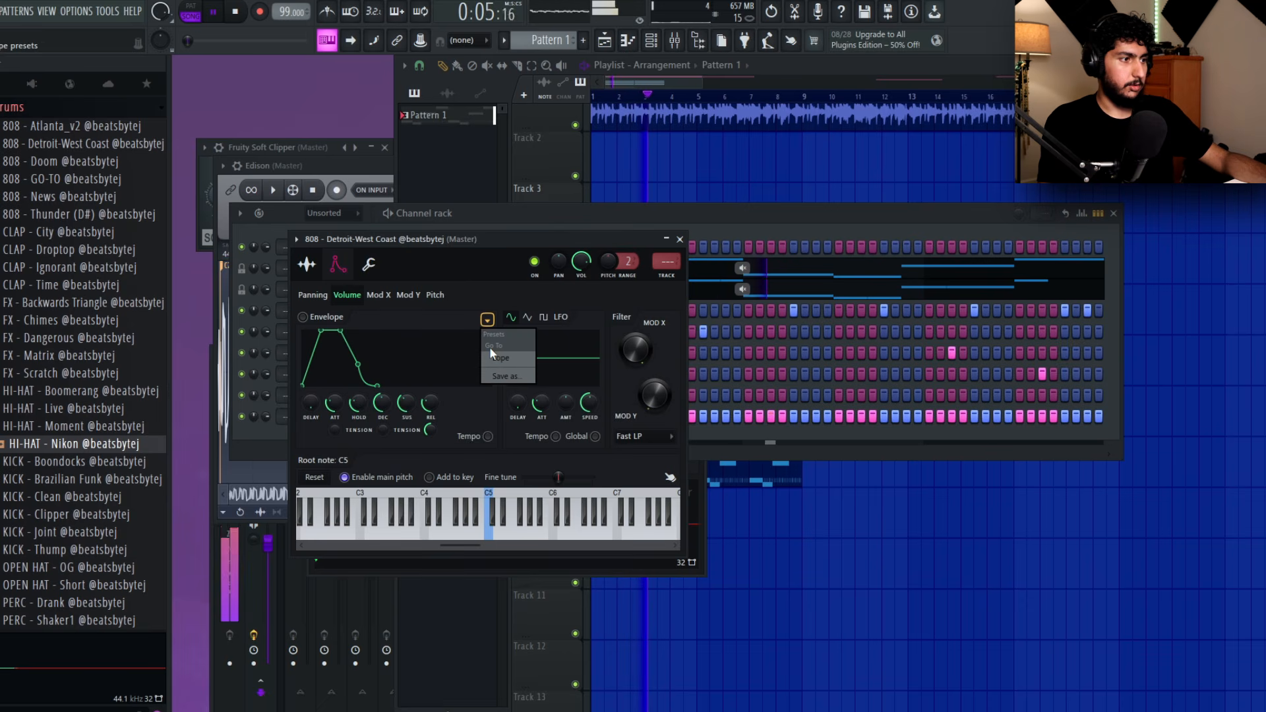
{"action": "left_click", "coordinate": [491, 356]}
{"action": "left_click", "coordinate": [256, 449]}
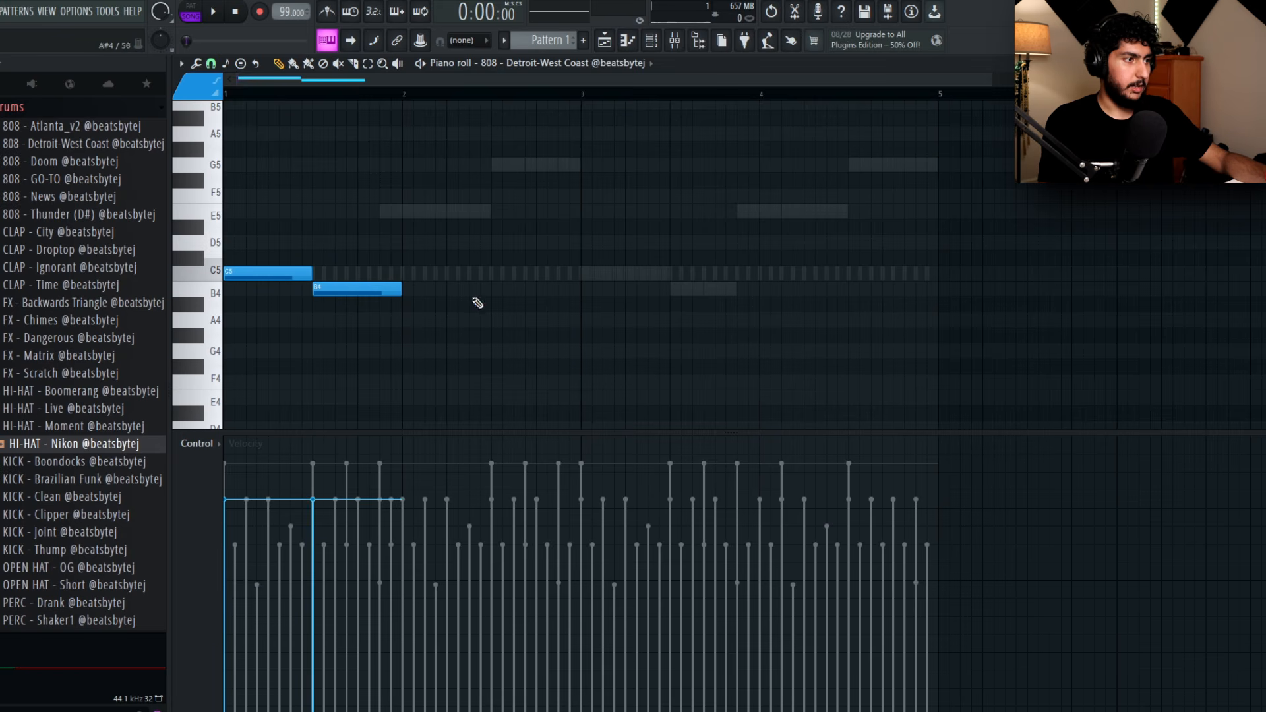
- Draw E5 and G5 notes in the 808 piano roll up to bar 3, and copy the opening C5 note three steps later
{"action": "left_click_drag", "start_coordinate": [464, 197], "coordinate": [522, 152]}
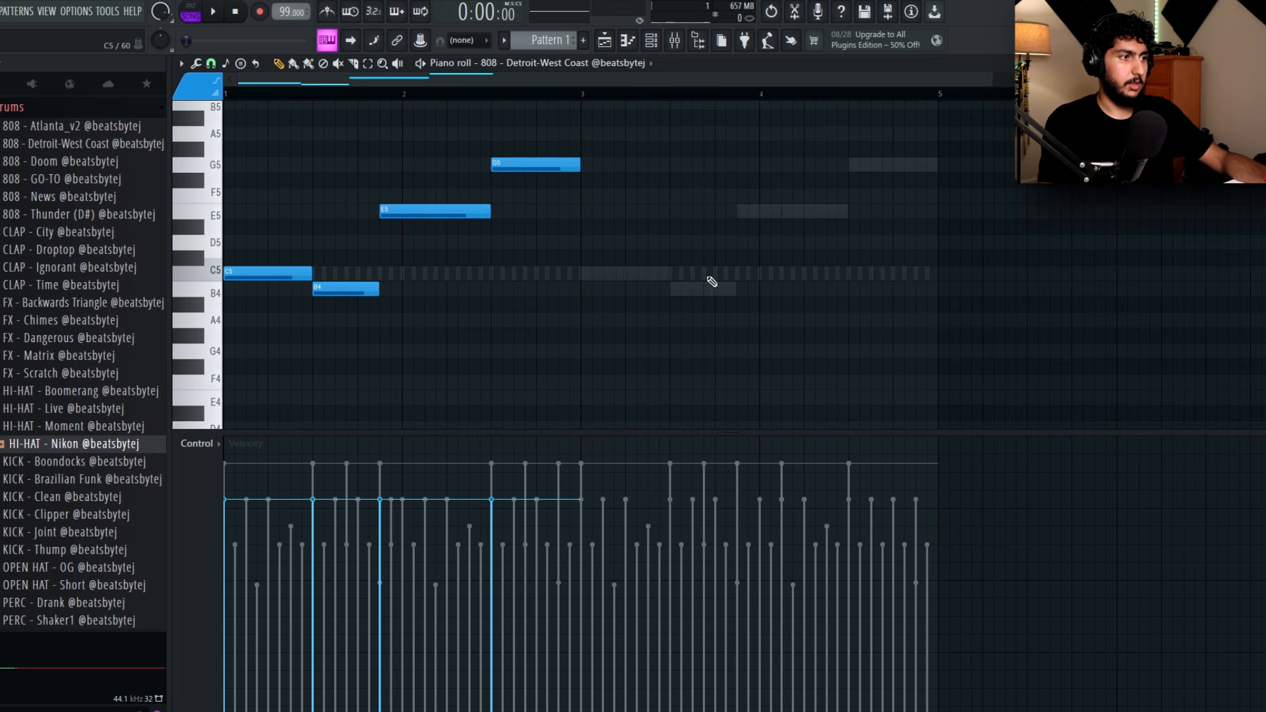
{"action": "scroll", "coordinate": [637, 365], "scroll_direction": "up", "scroll_amount": 5}
{"action": "scroll", "coordinate": [650, 366], "scroll_direction": "down", "scroll_amount": 1}
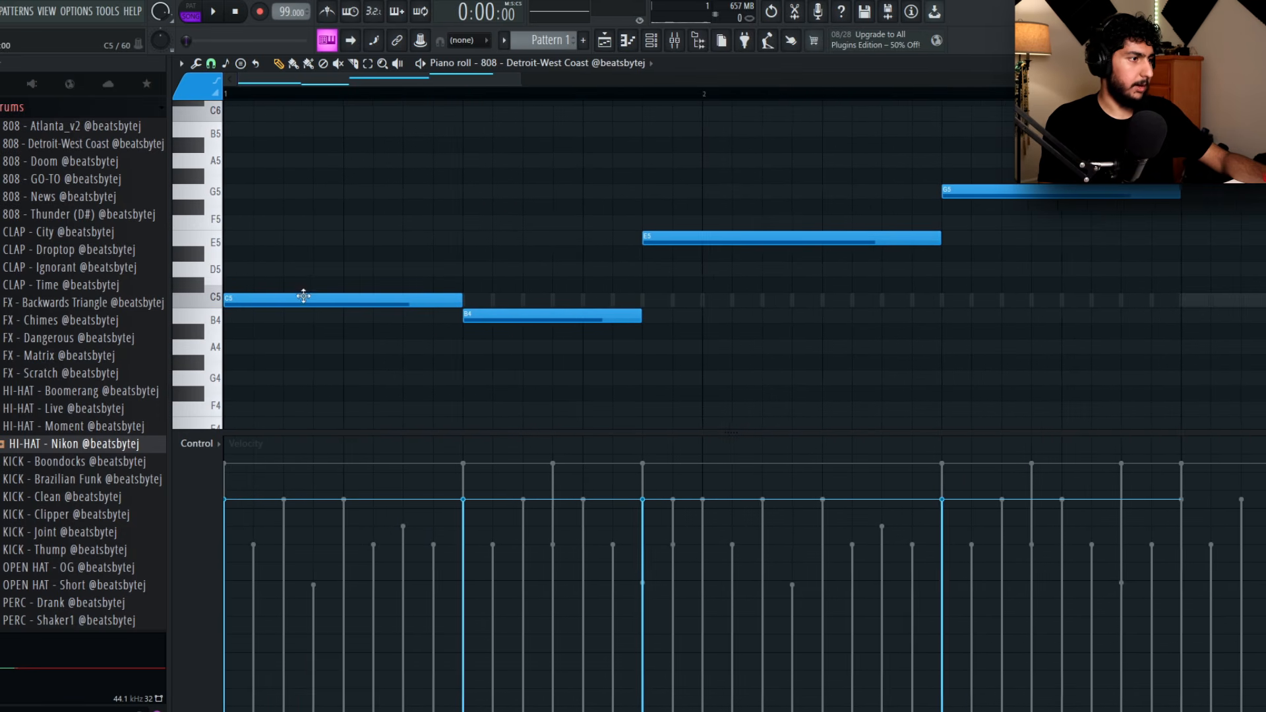
{"action": "left_click_drag", "start_coordinate": [282, 306], "coordinate": [371, 303]}
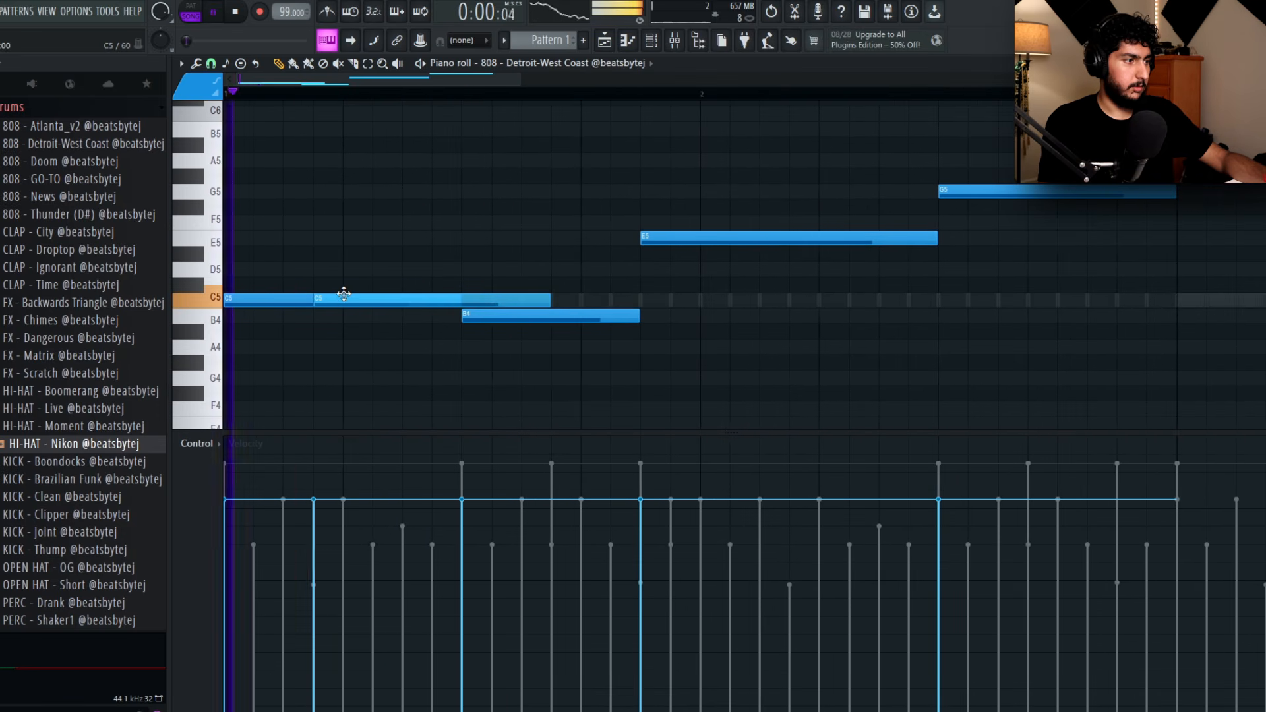
- Raise the velocity of all the 808 notes and trim their overlaps so each ends where the next begins
{"action": "scroll", "coordinate": [915, 367], "scroll_direction": "down", "scroll_amount": 2}
{"action": "left_click_drag", "start_coordinate": [916, 366], "coordinate": [220, 122]}
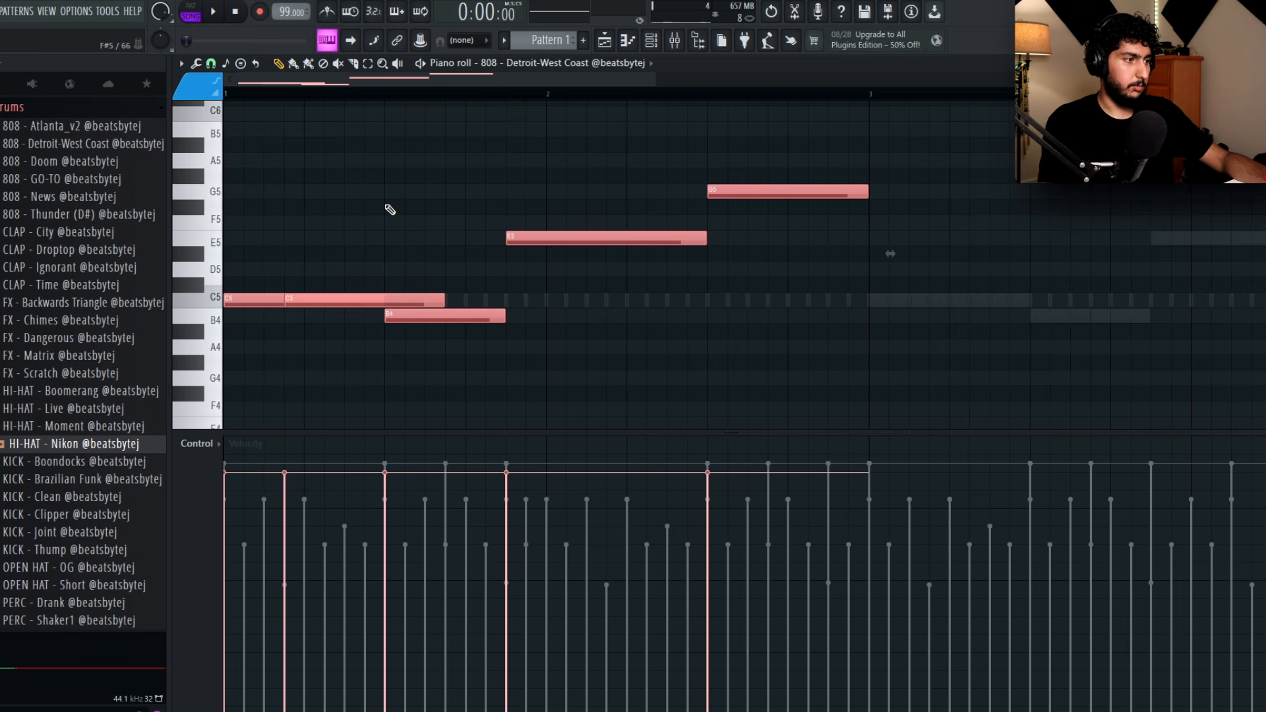
{"action": "left_click", "coordinate": [559, 395]}
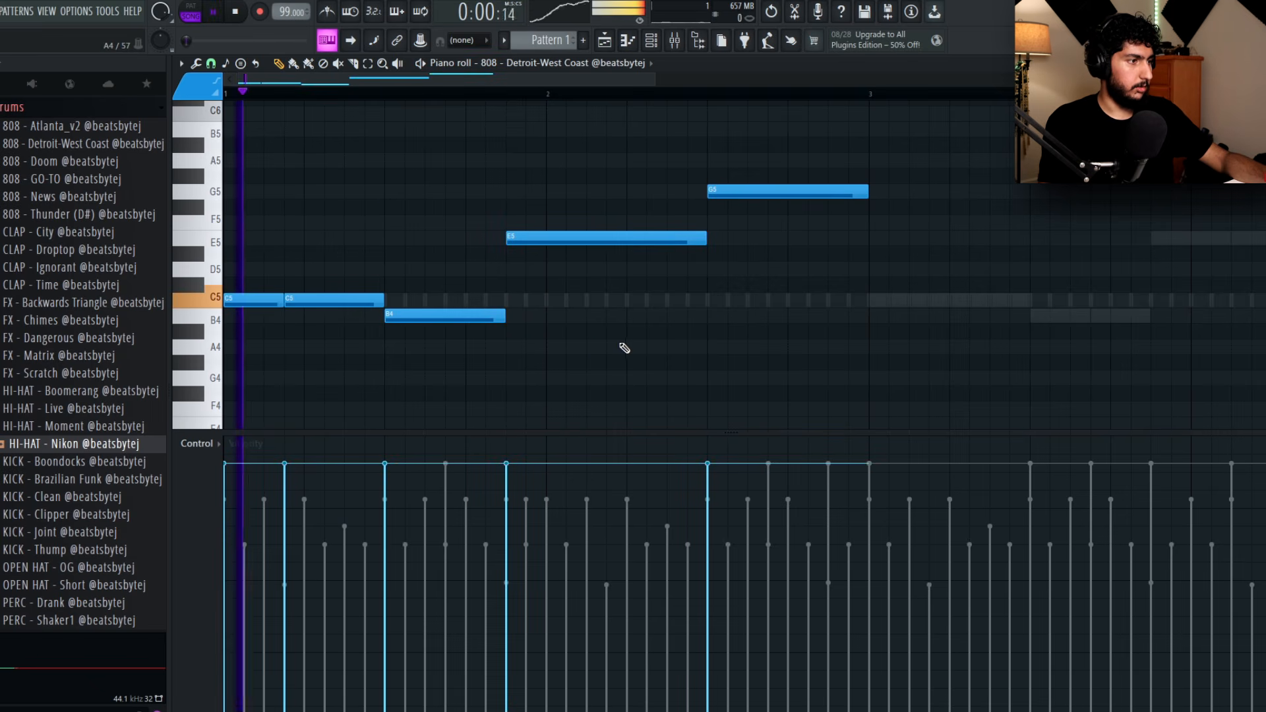
- Add a third C5 hit just before the B4 note and trim the opening notes end to end
{"action": "left_click", "coordinate": [525, 322]}
{"action": "key", "text": "space"}
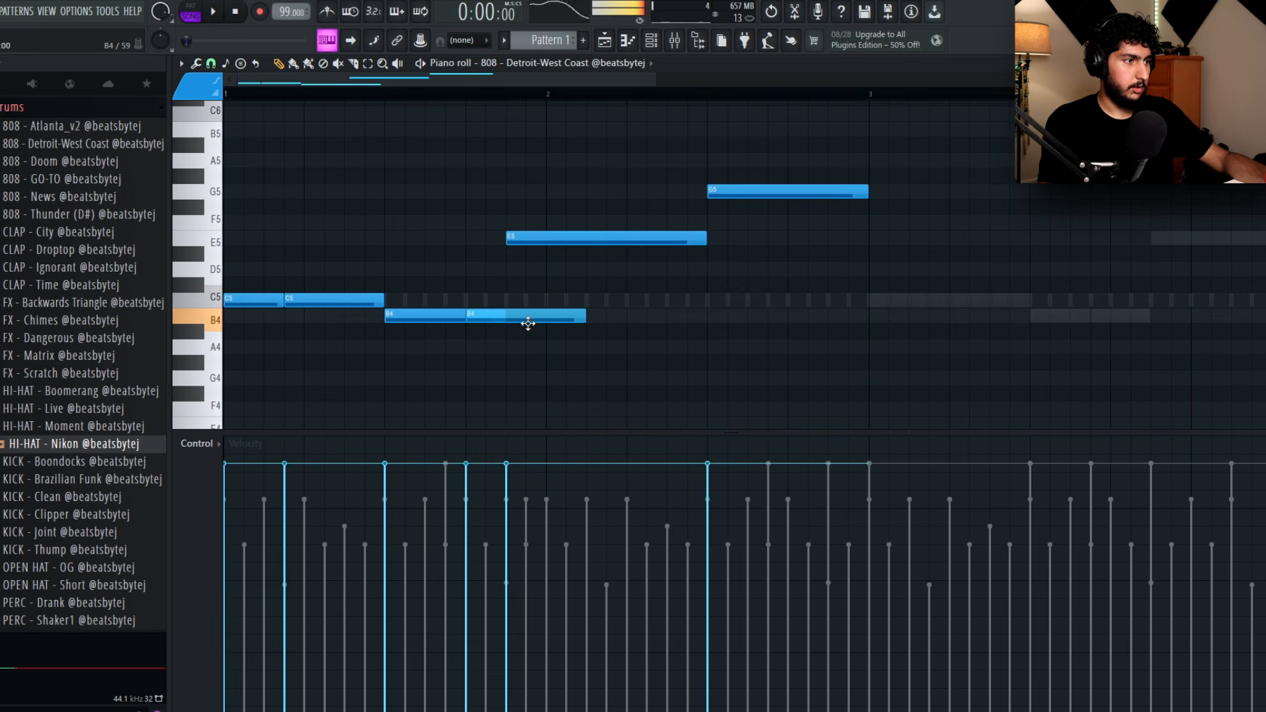
{"action": "key", "text": "space"}
{"action": "left_click_drag", "start_coordinate": [528, 323], "coordinate": [373, 300]}
{"action": "left_click_drag", "start_coordinate": [453, 351], "coordinate": [254, 283]}
{"action": "key", "text": "ctrl+l"}
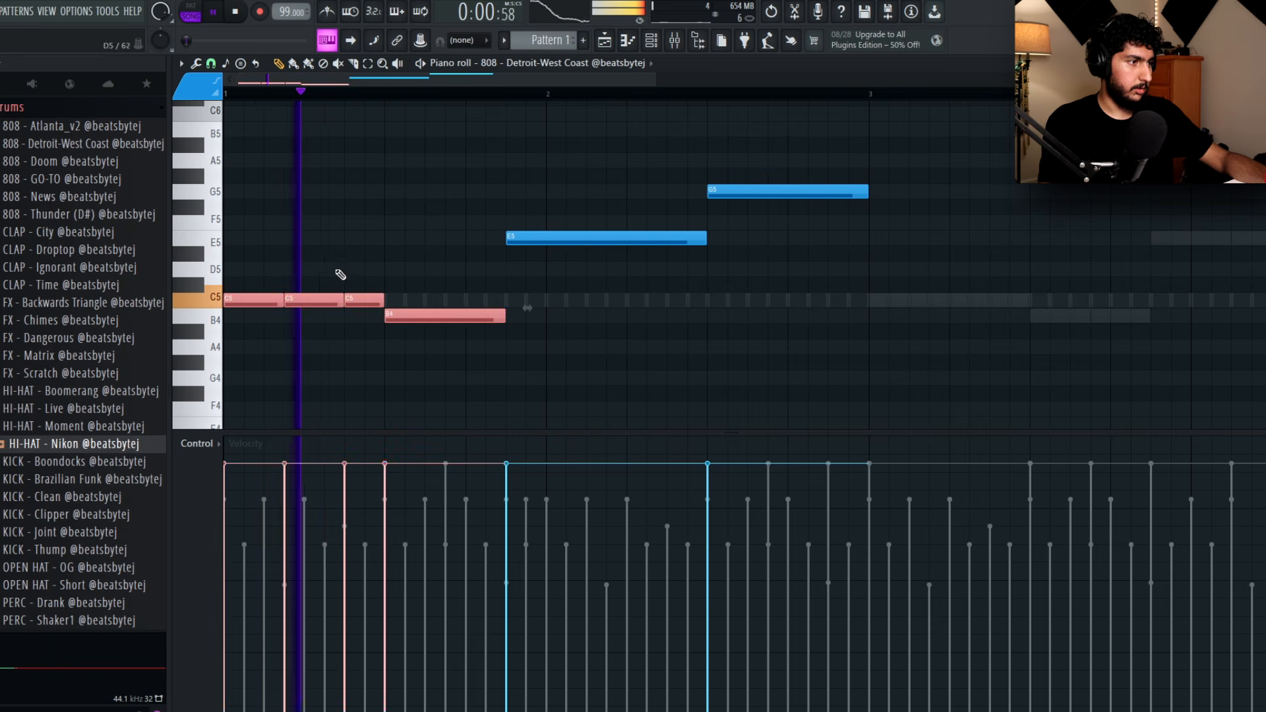
{"action": "left_click", "coordinate": [450, 253], "text": "ctrl"}
- Repeat the E5 note so that three consecutive E5 hits fill its original length
{"action": "left_click_drag", "start_coordinate": [557, 240], "coordinate": [680, 239]}
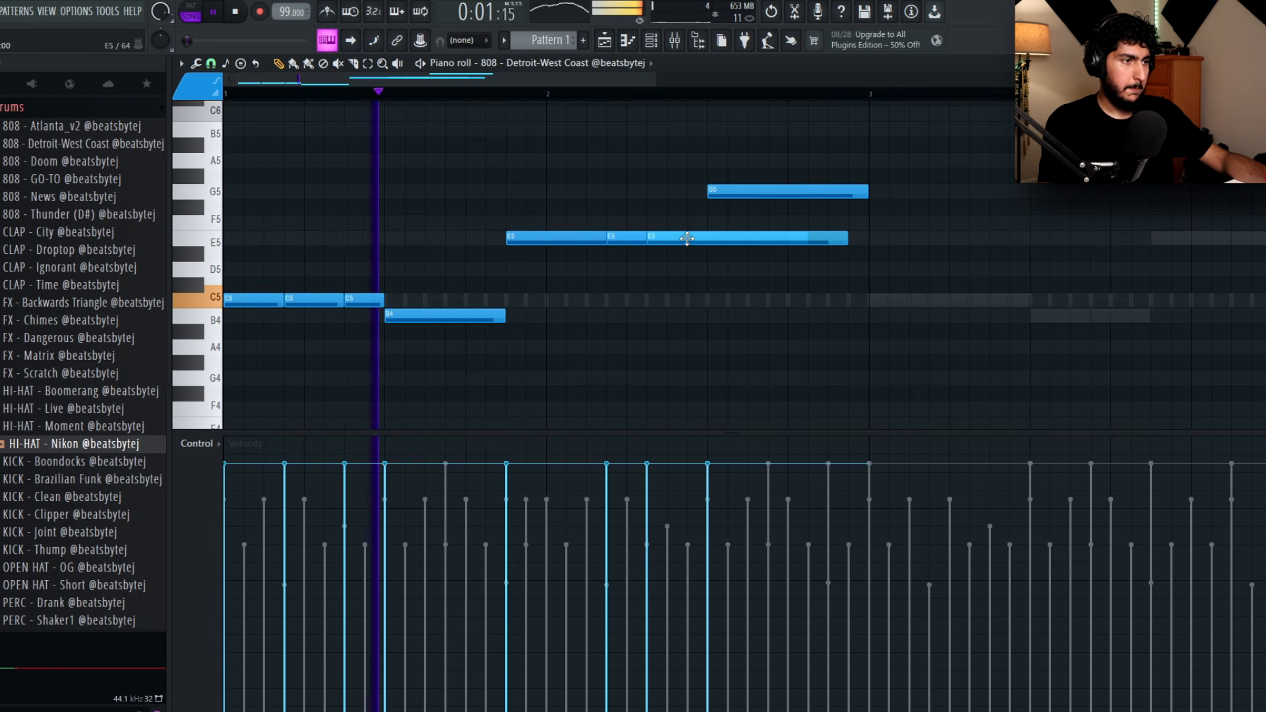
{"action": "key", "text": "ctrl+z"}
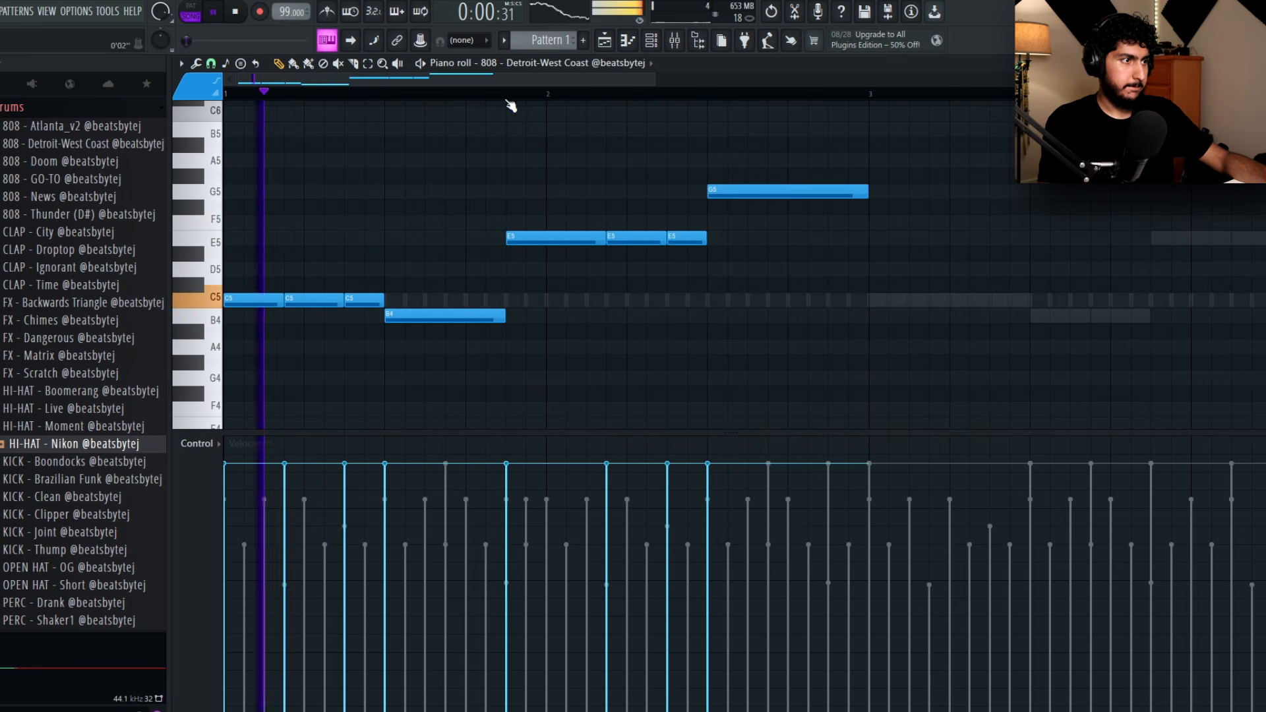
{"action": "key", "text": "space"}
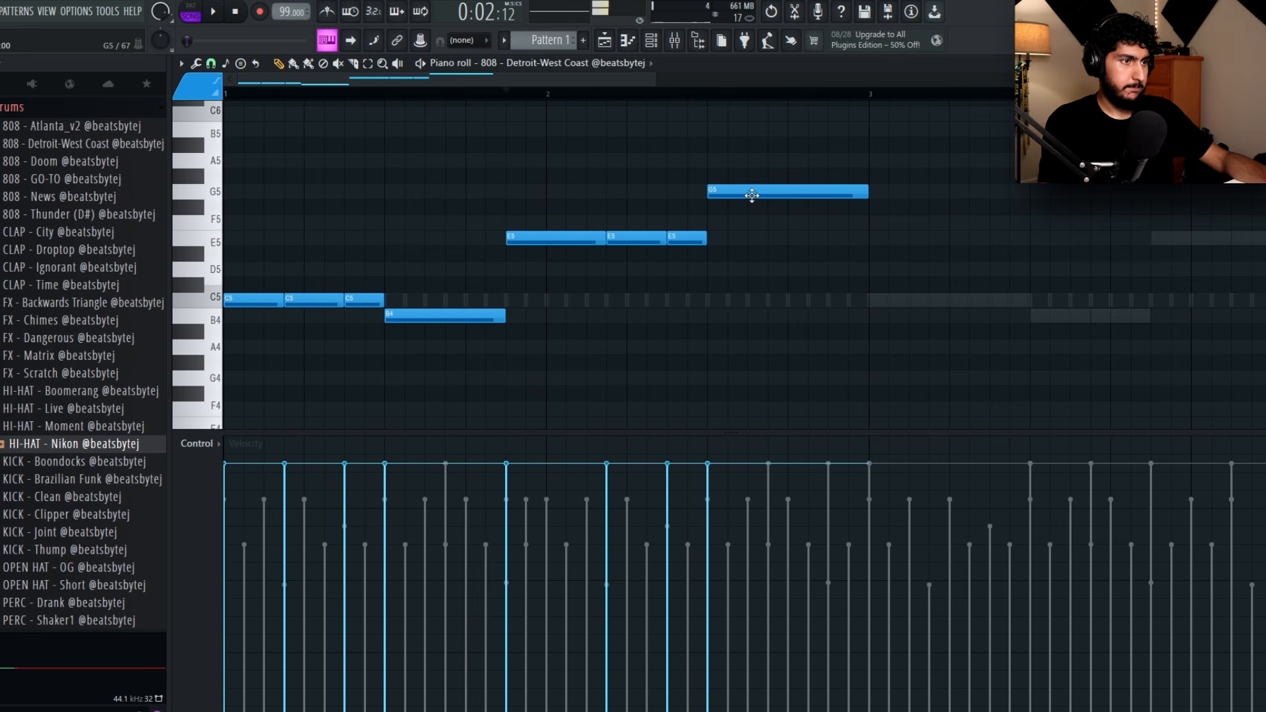
- Add a second G5 hit, trim the overlap, and duplicate the two-bar 808 pattern into bars 3 and 4
{"action": "left_click_drag", "start_coordinate": [752, 194], "coordinate": [809, 193]}
{"action": "key", "text": "space"}
{"action": "key", "text": "ctrl+l"}
{"action": "mouse_move", "coordinate": [1134, 225]}
{"action": "left_mouse_down"}
{"action": "mouse_move", "coordinate": [991, 204]}
{"action": "mouse_move", "coordinate": [730, 211]}
{"action": "left_mouse_up"}
{"action": "key", "text": "ctrl+b"}
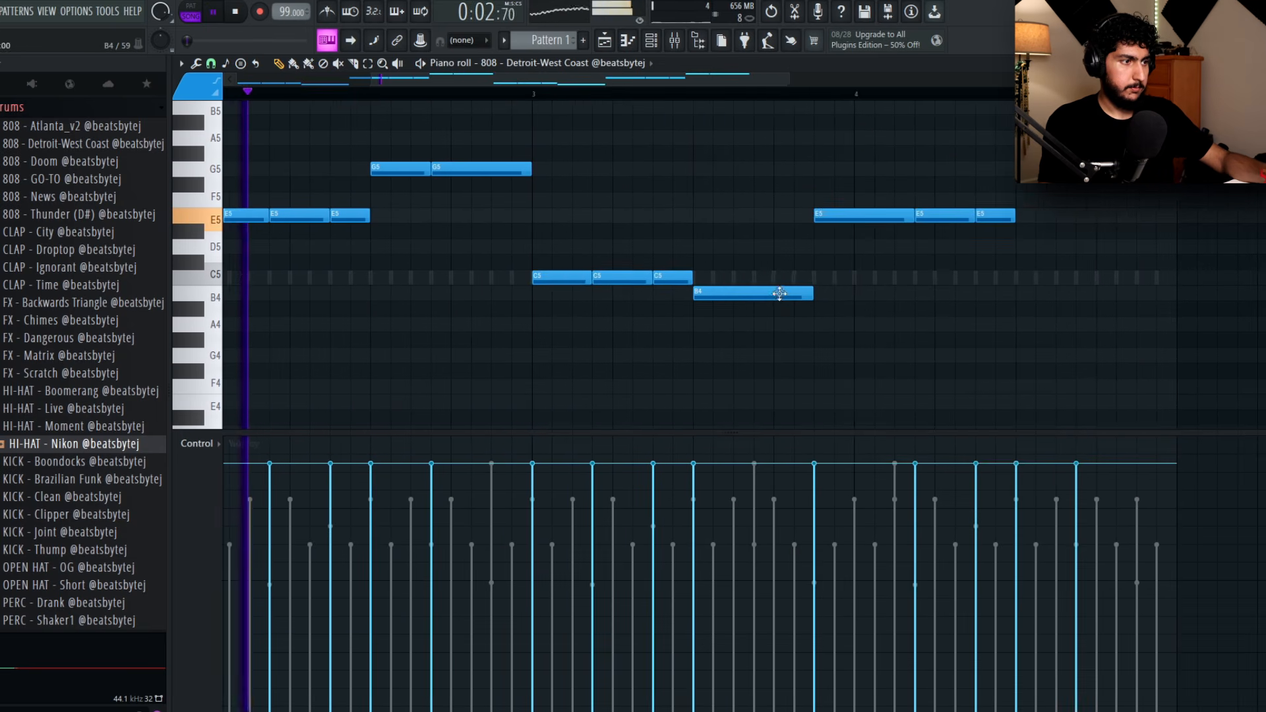
- Remove the middle E5 hit from the second E5 group, extend the first one to fill the gap, and replay that section
{"action": "left_click_drag", "start_coordinate": [783, 294], "coordinate": [879, 331]}
{"action": "scroll", "coordinate": [879, 331], "scroll_direction": "down", "scroll_amount": 3}
{"action": "left_click_drag", "start_coordinate": [1111, 339], "coordinate": [253, 122]}
{"action": "left_click", "coordinate": [754, 176], "text": "ctrl"}
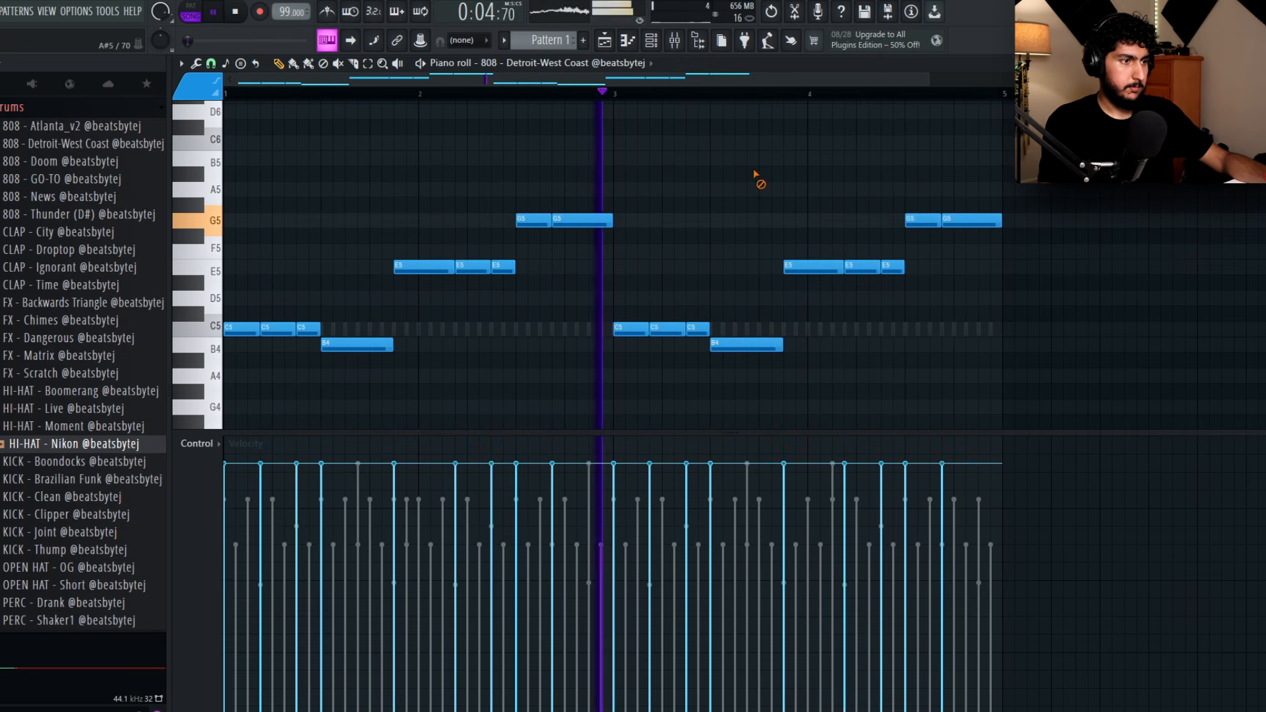
{"action": "left_click", "coordinate": [760, 96]}
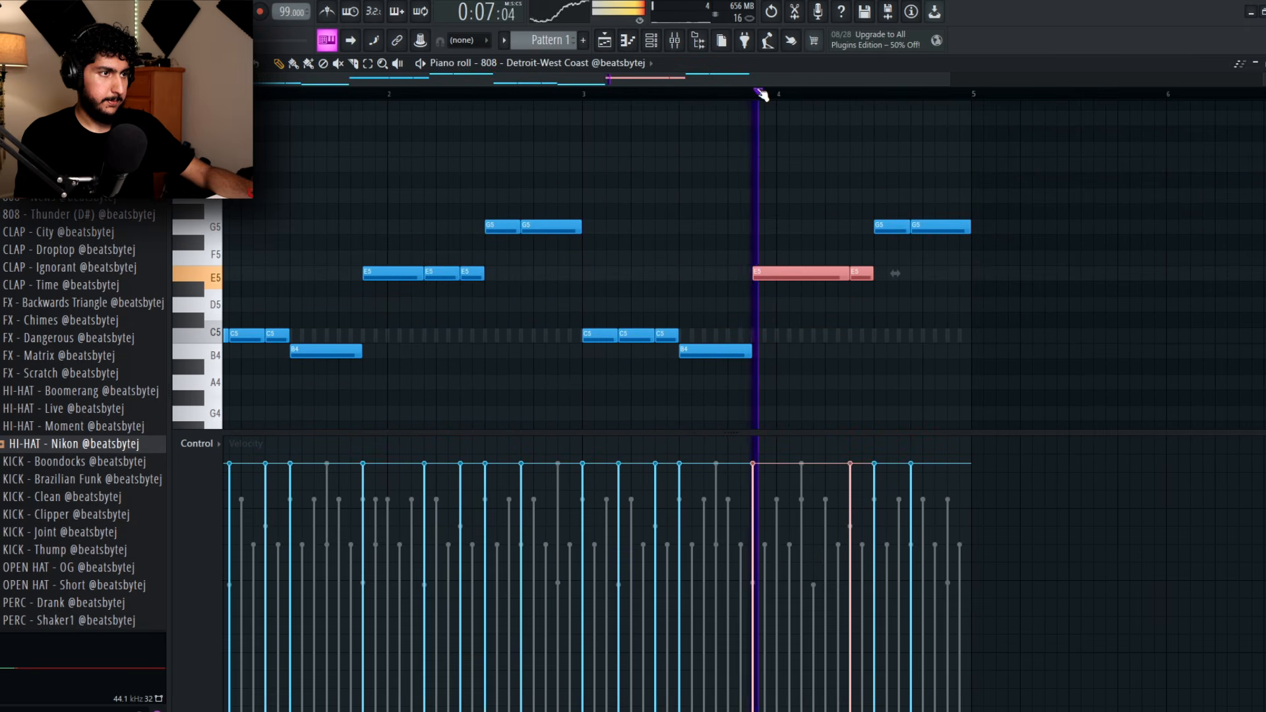
- Insert a short E5 hit before the last E5 of the second group and trim the overlapping notes
{"action": "left_click", "coordinate": [955, 342], "text": "ctrl"}
{"action": "scroll", "coordinate": [956, 342], "scroll_direction": "up", "scroll_amount": 2}
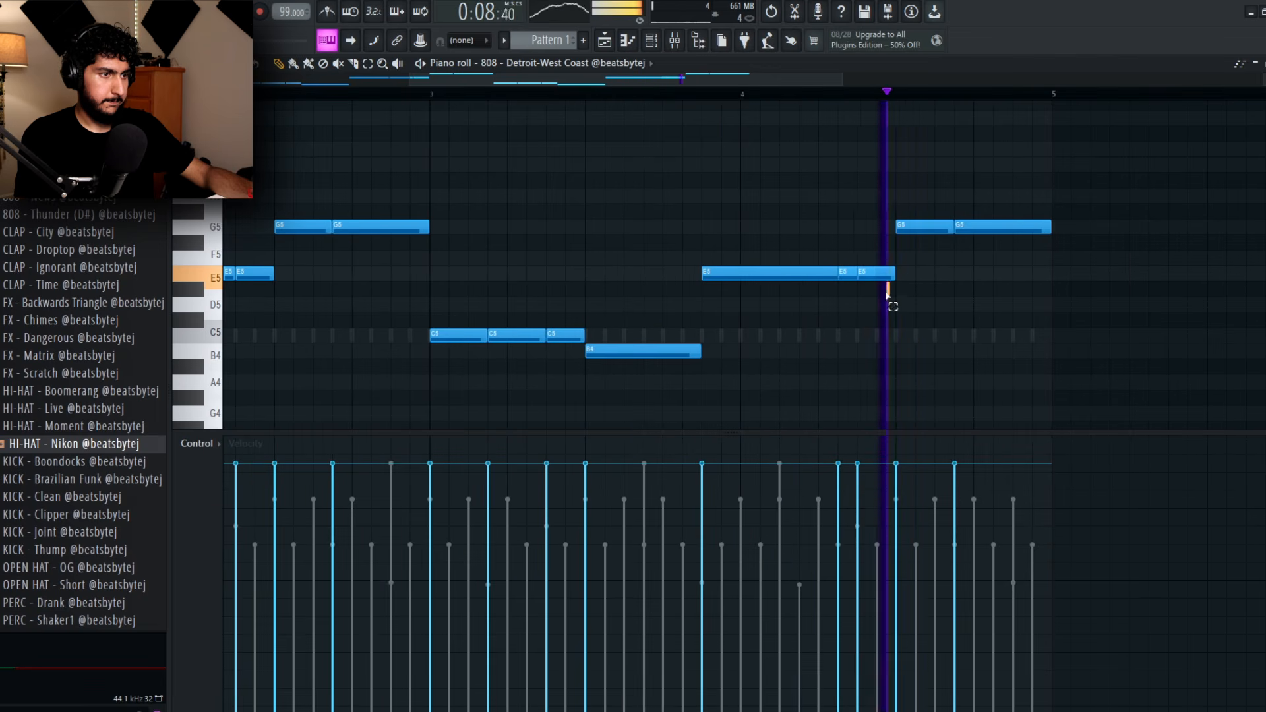
{"action": "left_click_drag", "start_coordinate": [890, 298], "coordinate": [801, 264], "text": "ctrl"}
{"action": "key", "text": "ctrl+l"}
{"action": "left_click", "coordinate": [978, 335], "text": "ctrl"}
- Add a short B5 note at the end of bar 4 and lower it an octave to B4
{"action": "key", "text": "space"}
{"action": "left_click_drag", "start_coordinate": [1049, 230], "coordinate": [1175, 173]}
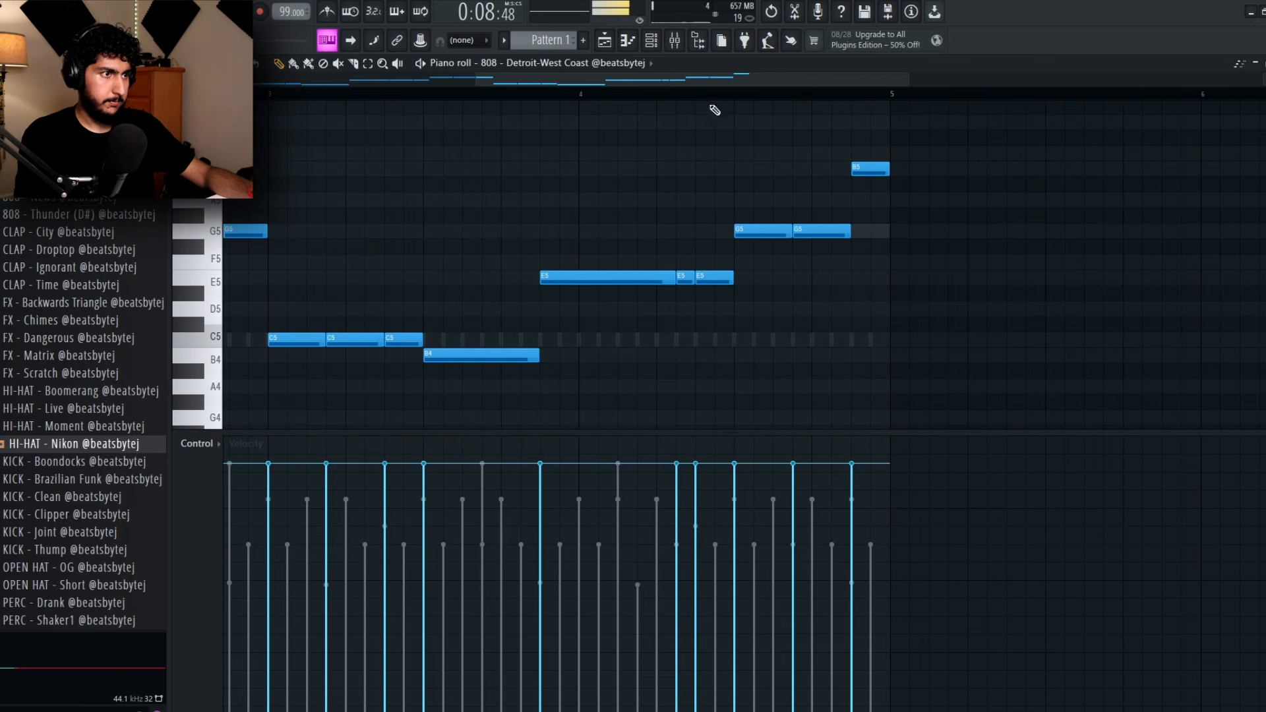
{"action": "scroll", "coordinate": [969, 251], "scroll_direction": "down", "scroll_amount": 2, "text": "ctrl"}
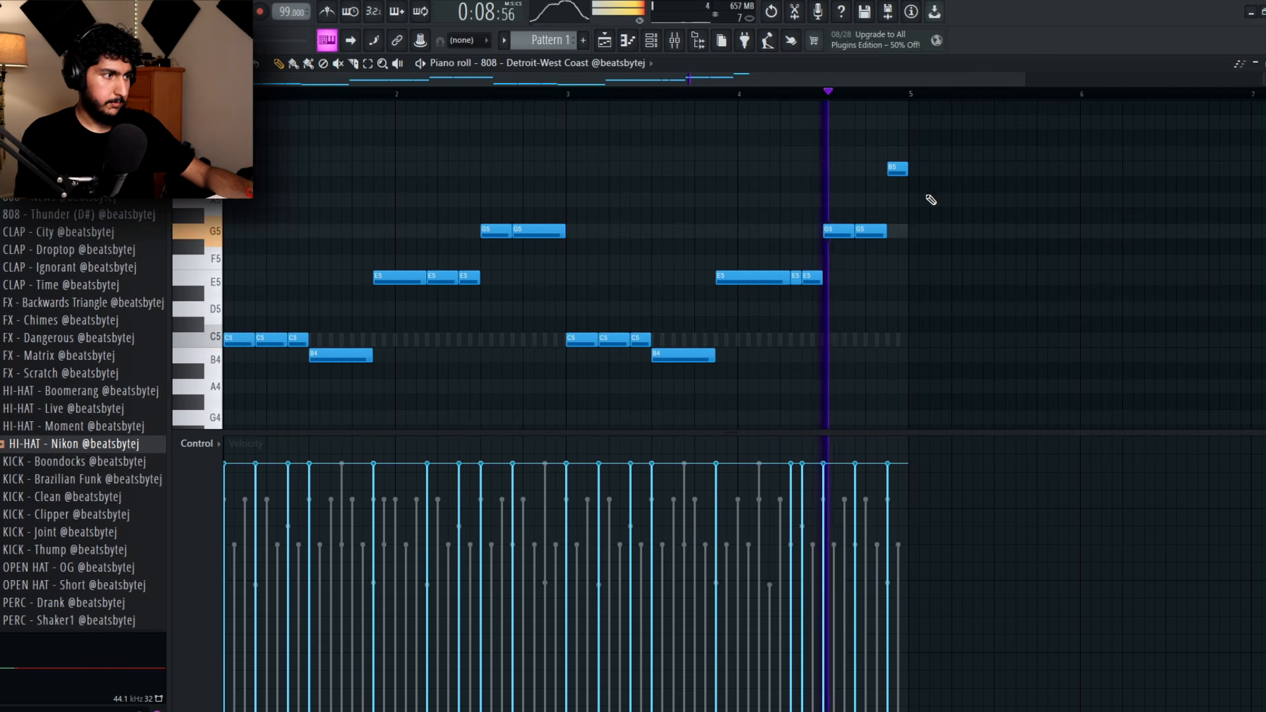
{"action": "left_click", "coordinate": [897, 169], "text": "ctrl"}
{"action": "key", "text": "ctrl+Down"}
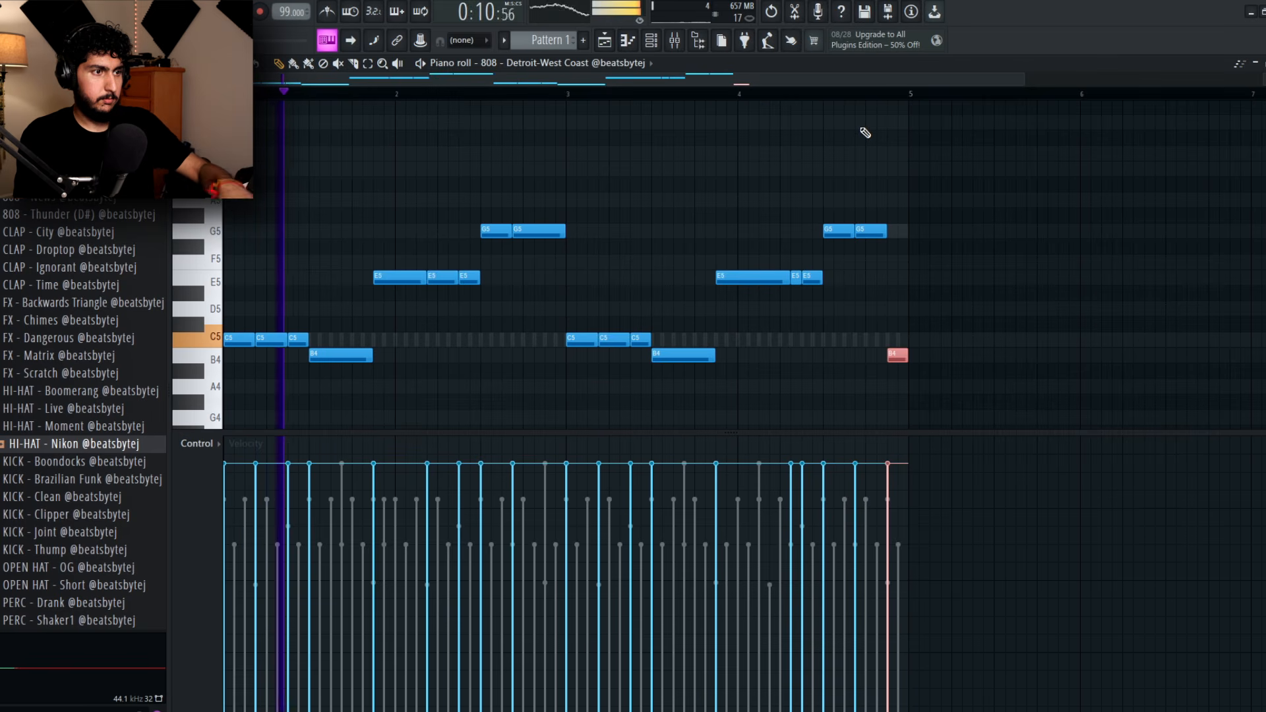
- Deselect the 808 notes, return to the channel rack, and open the Resonance Multi Kit folder in the sample browser
{"action": "key", "text": "ctrl+d"}
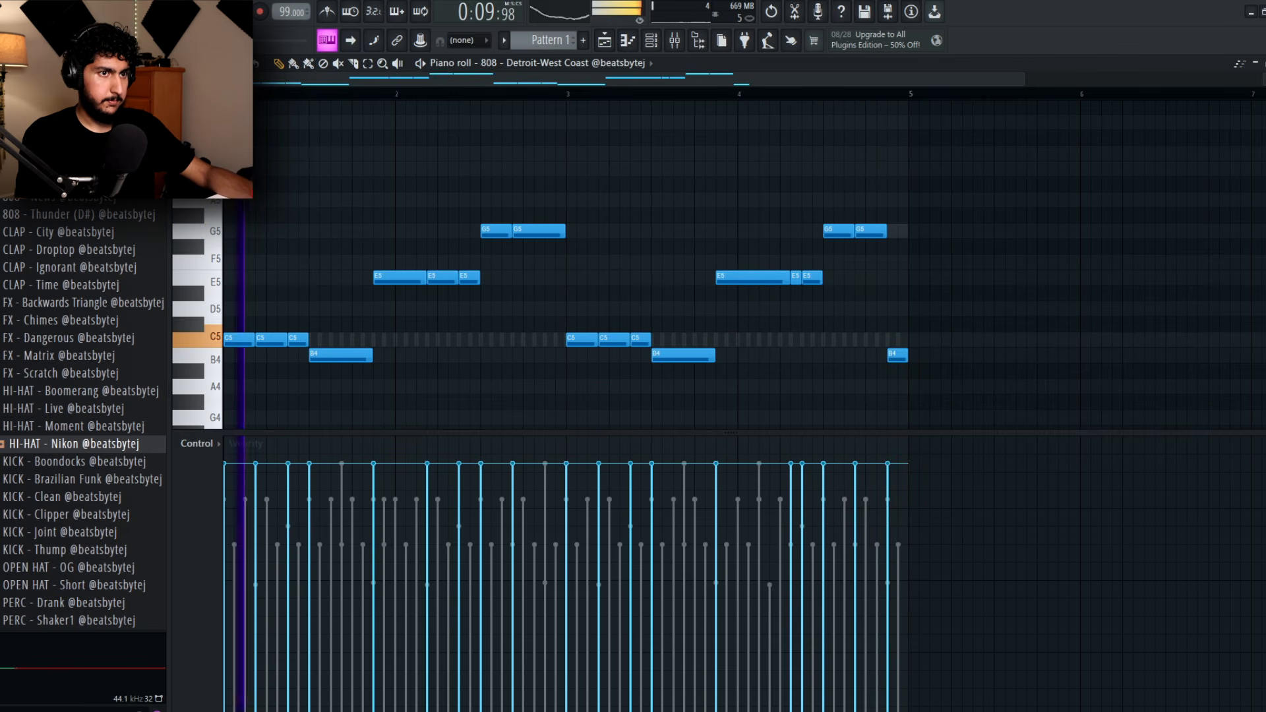
{"action": "key", "text": "F7"}
{"action": "key", "text": "F6"}
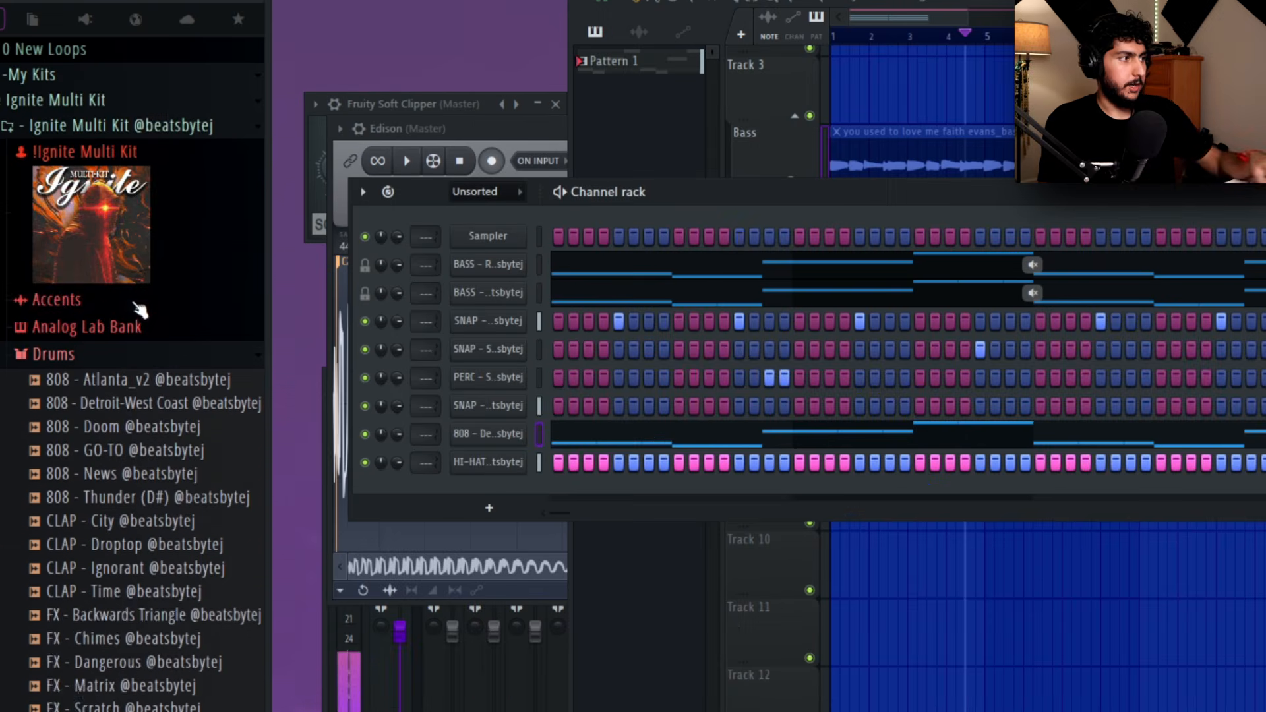
{"action": "left_click", "coordinate": [118, 267]}
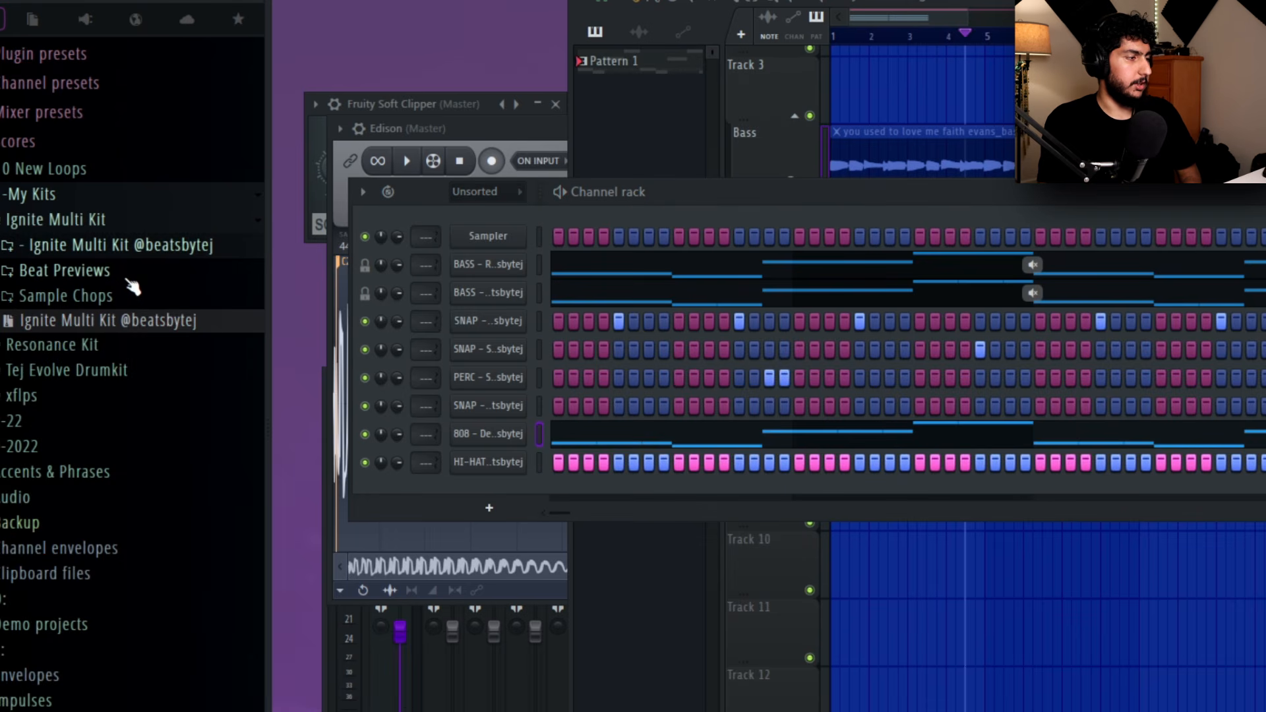
{"action": "left_click", "coordinate": [129, 280]}
{"action": "left_click", "coordinate": [99, 271]}
{"action": "left_click", "coordinate": [125, 345]}
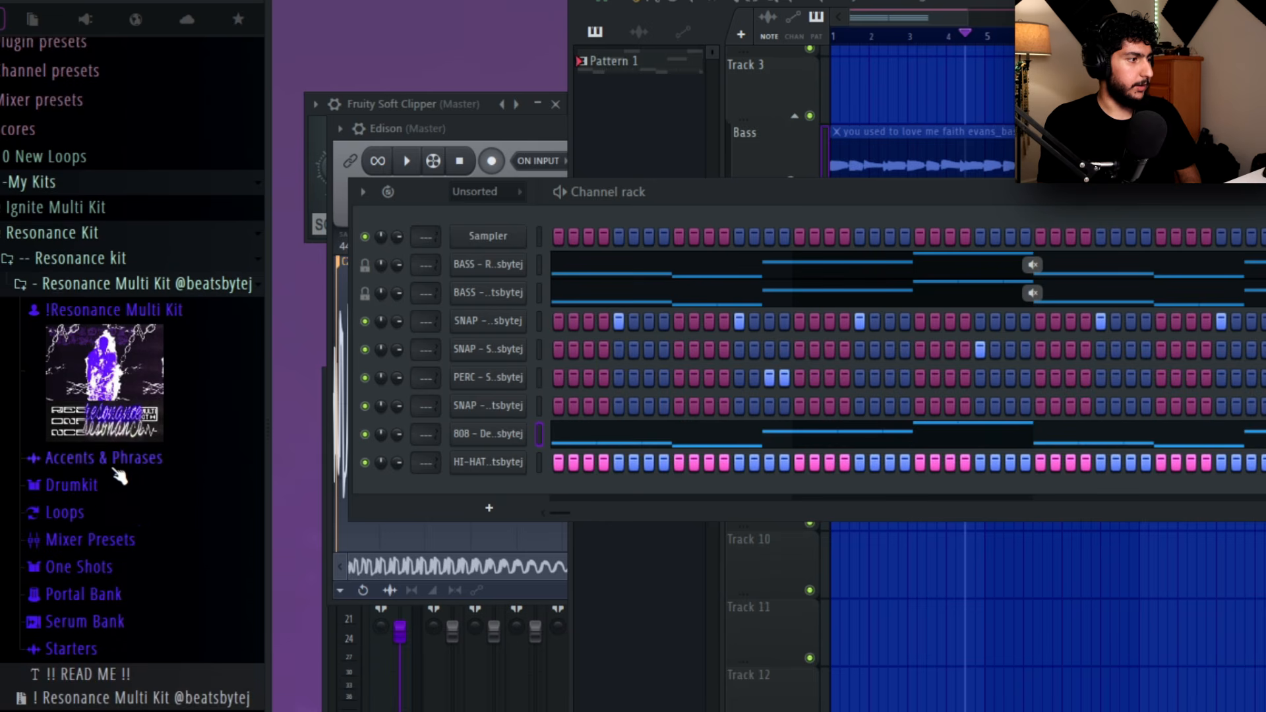
- Replace the first snap channel's sample with Clap - Folded from the kit's drum samples
{"action": "scroll", "coordinate": [99, 409], "scroll_direction": "down", "scroll_amount": 1}
{"action": "left_click", "coordinate": [86, 403]}
{"action": "left_click", "coordinate": [99, 462]}
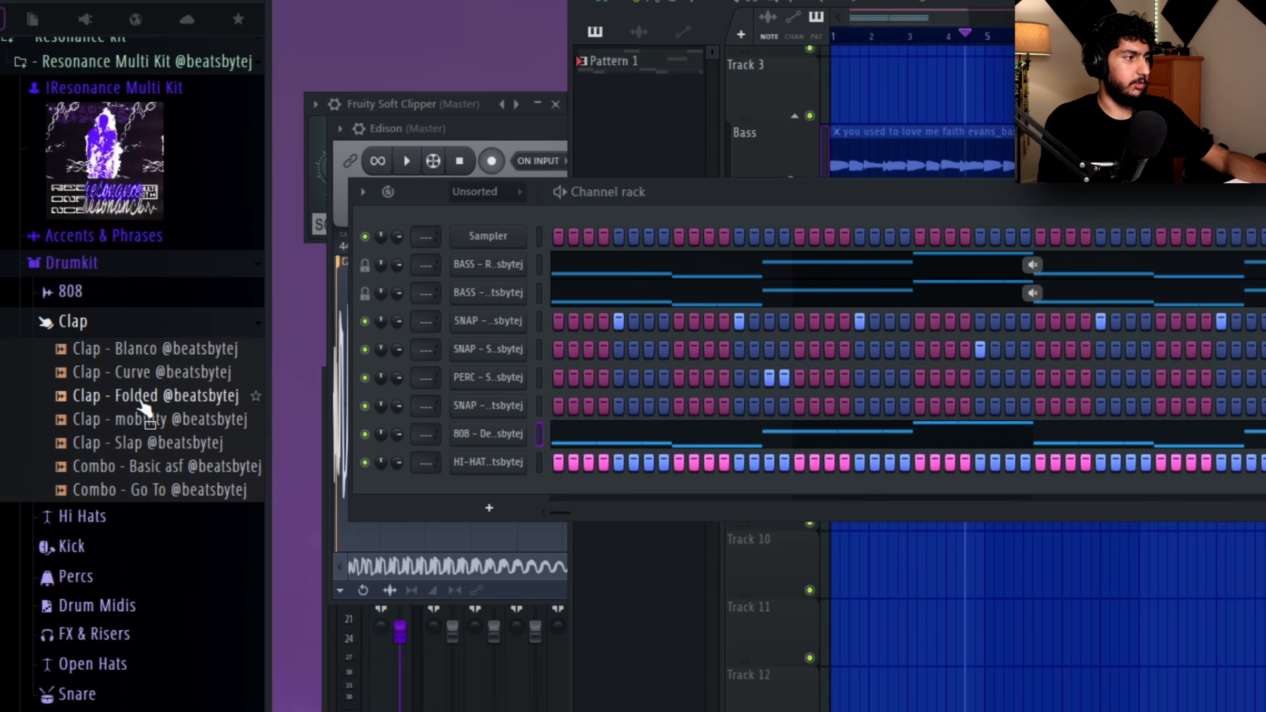
{"action": "left_click_drag", "start_coordinate": [147, 396], "coordinate": [496, 324]}
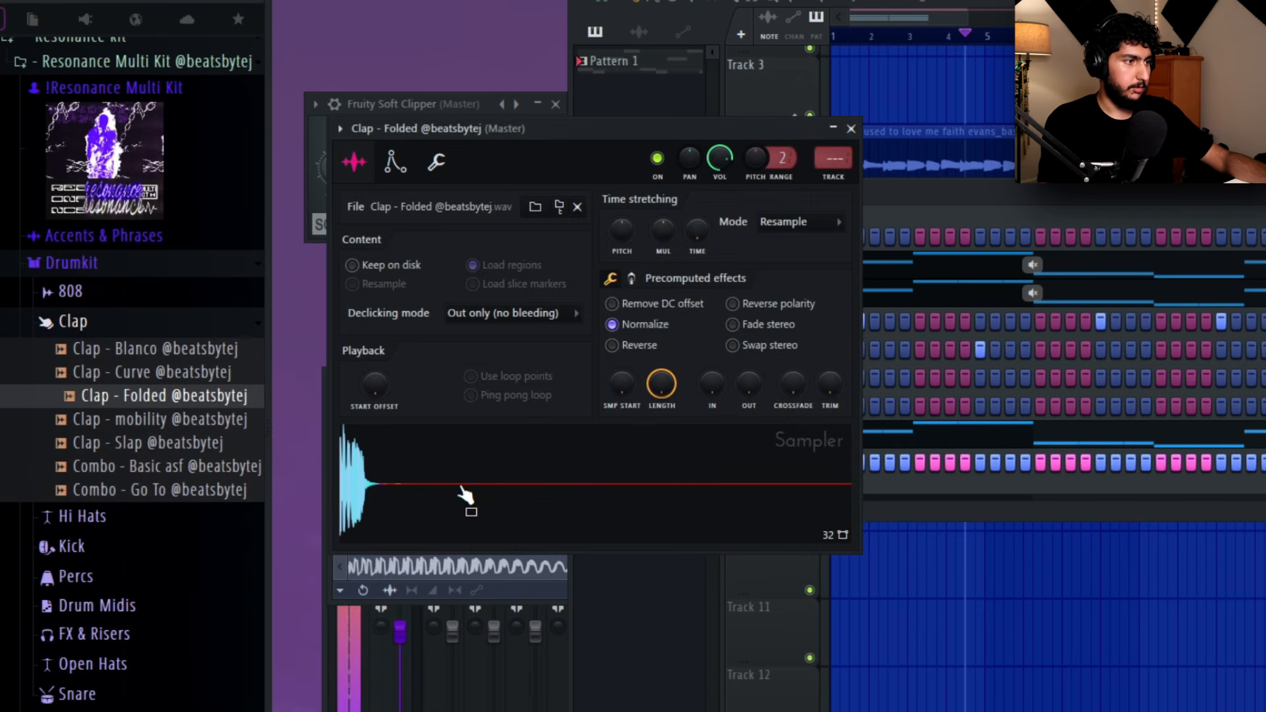
{"action": "left_click", "coordinate": [973, 197]}
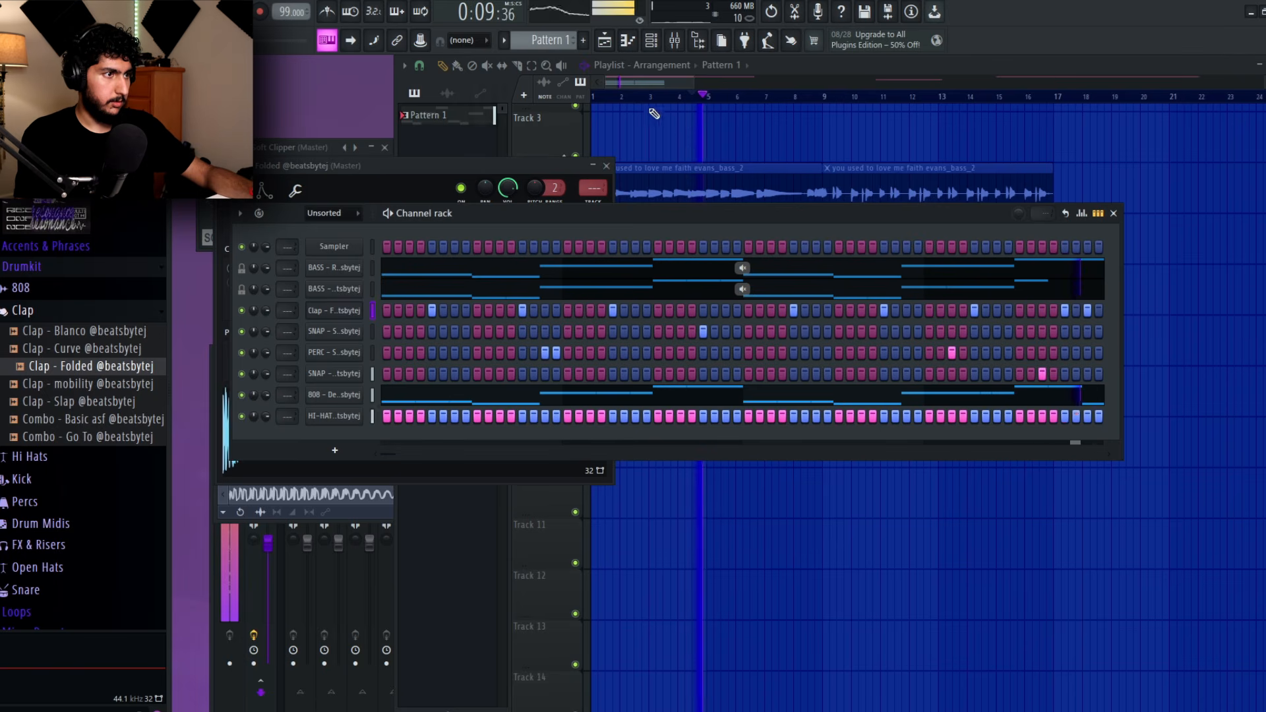
{"action": "left_click", "coordinate": [610, 153]}
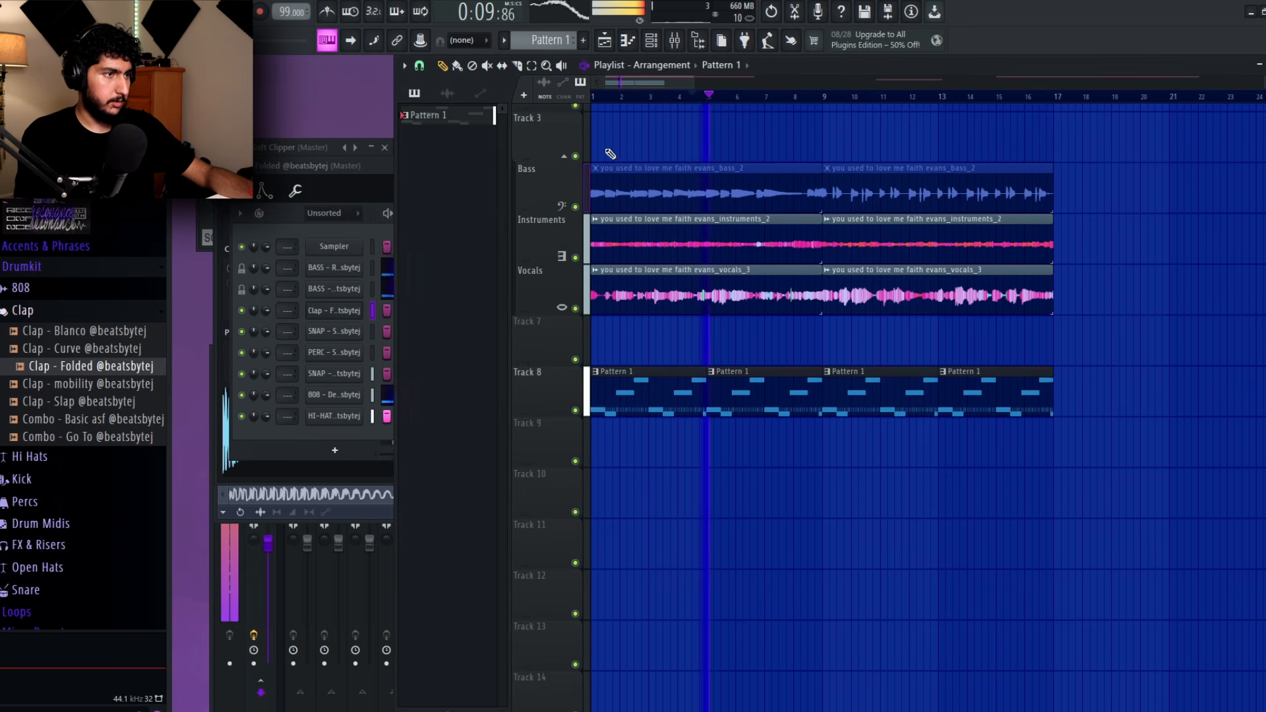
- Add Open Hat - Cymbal esque as a new channel, with hits on steps 1 and 9 of bar 1
{"action": "left_click", "coordinate": [315, 315]}
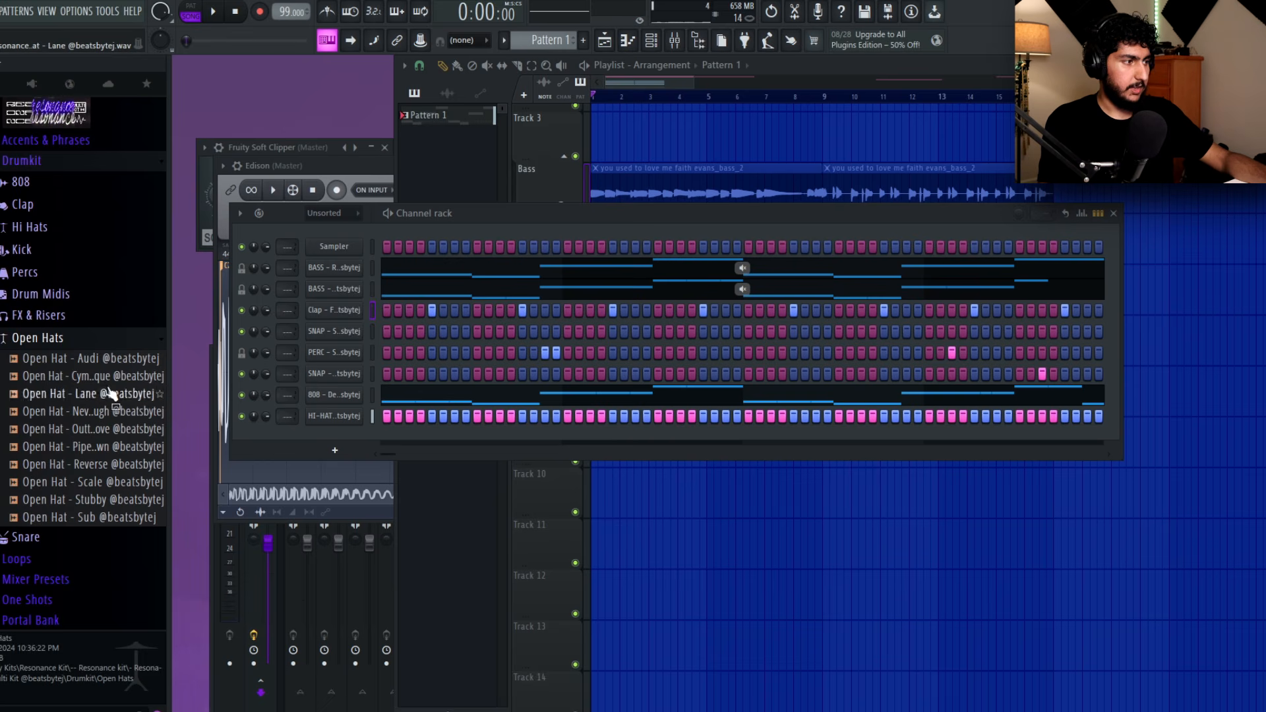
{"action": "left_click", "coordinate": [91, 377]}
{"action": "left_click_drag", "start_coordinate": [337, 438], "coordinate": [398, 438]}
{"action": "key", "text": "space"}
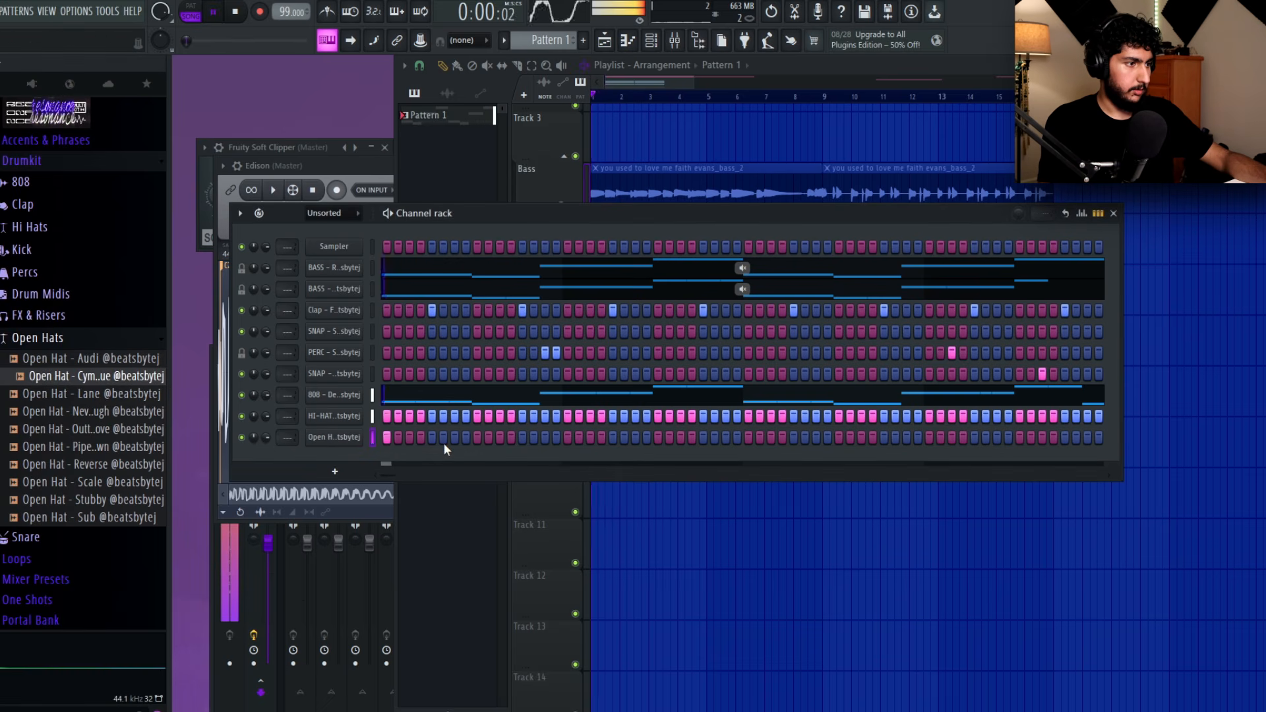
{"action": "left_click", "coordinate": [478, 438]}
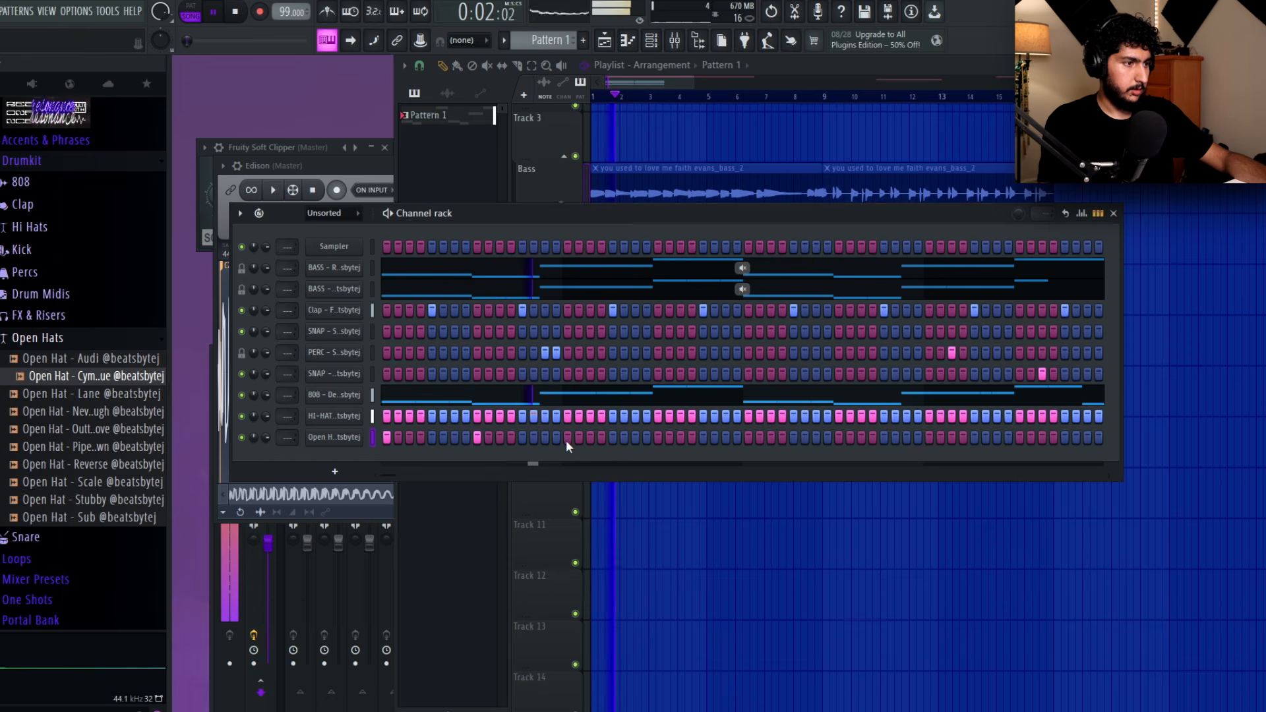
- Add an open hat hit on step 15 of bar 1 and repeat the three hits from bar 3
{"action": "right_click", "coordinate": [361, 436]}
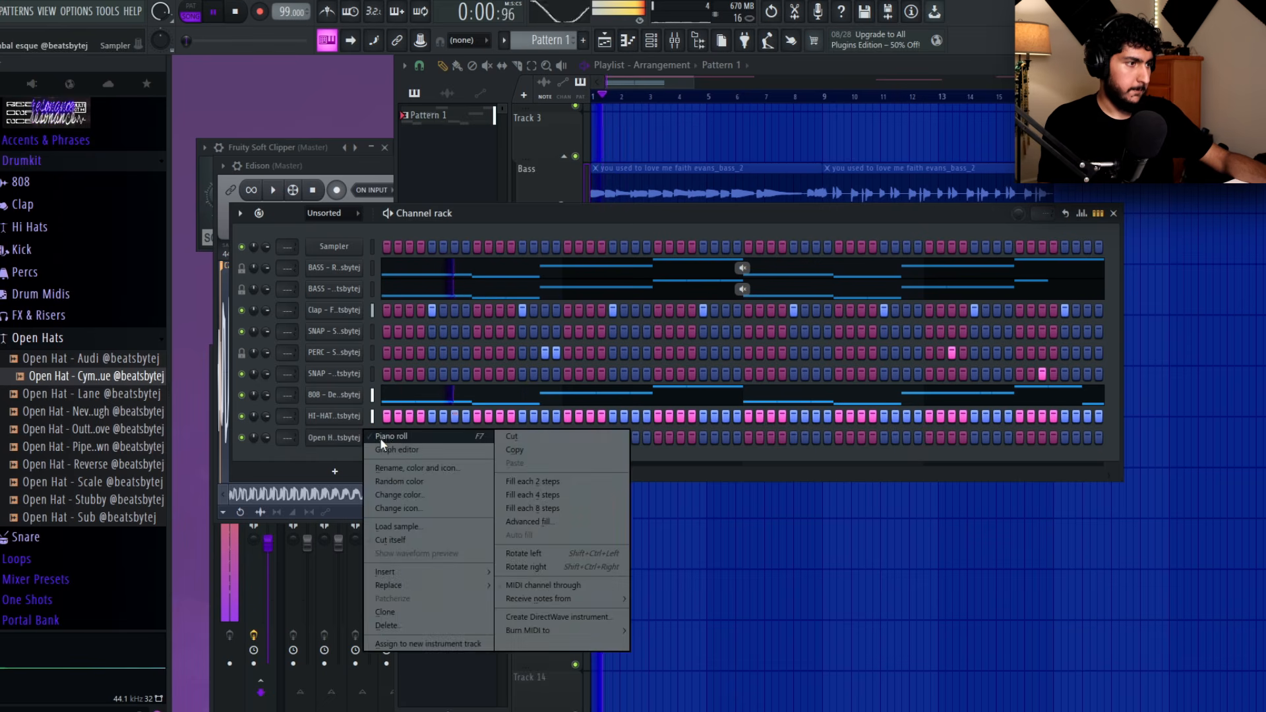
{"action": "left_click", "coordinate": [383, 437]}
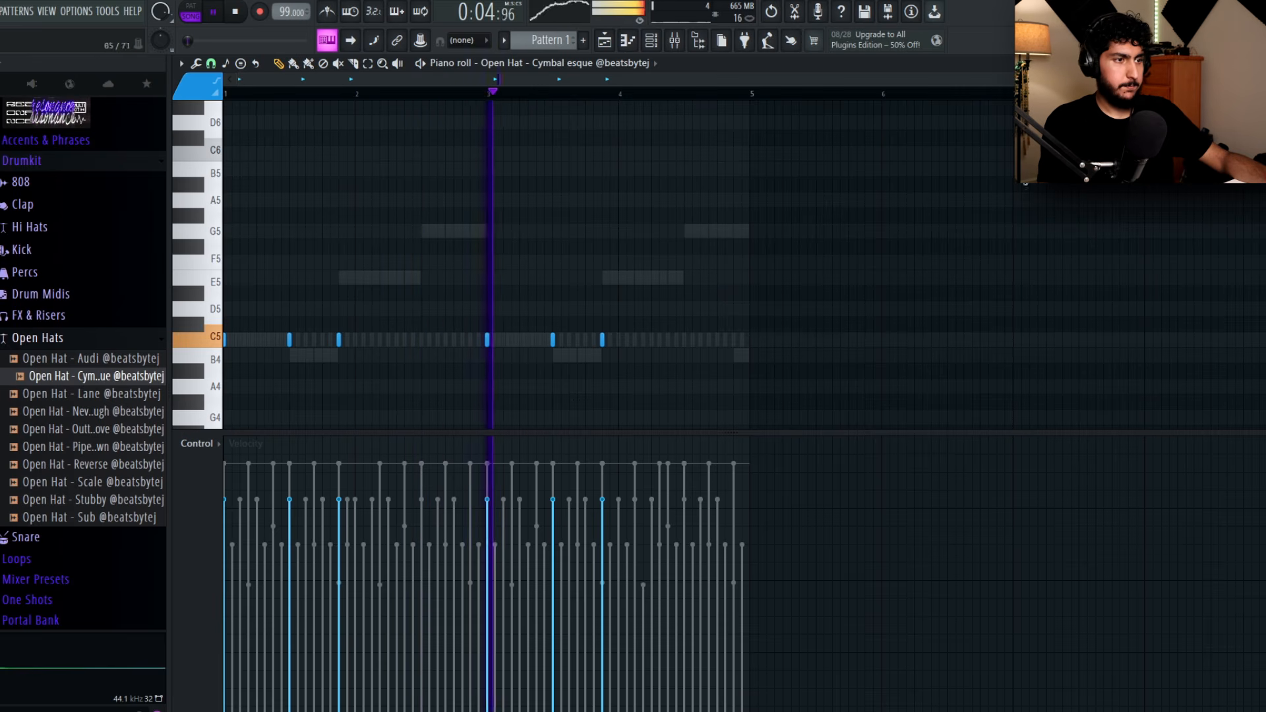
{"action": "key", "text": "F7"}
{"action": "key", "text": "space"}
- Add Open Hat - Outta Love as a new channel below the first open hat and play the pattern
{"action": "scroll", "coordinate": [62, 338], "scroll_direction": "down", "scroll_amount": 3}
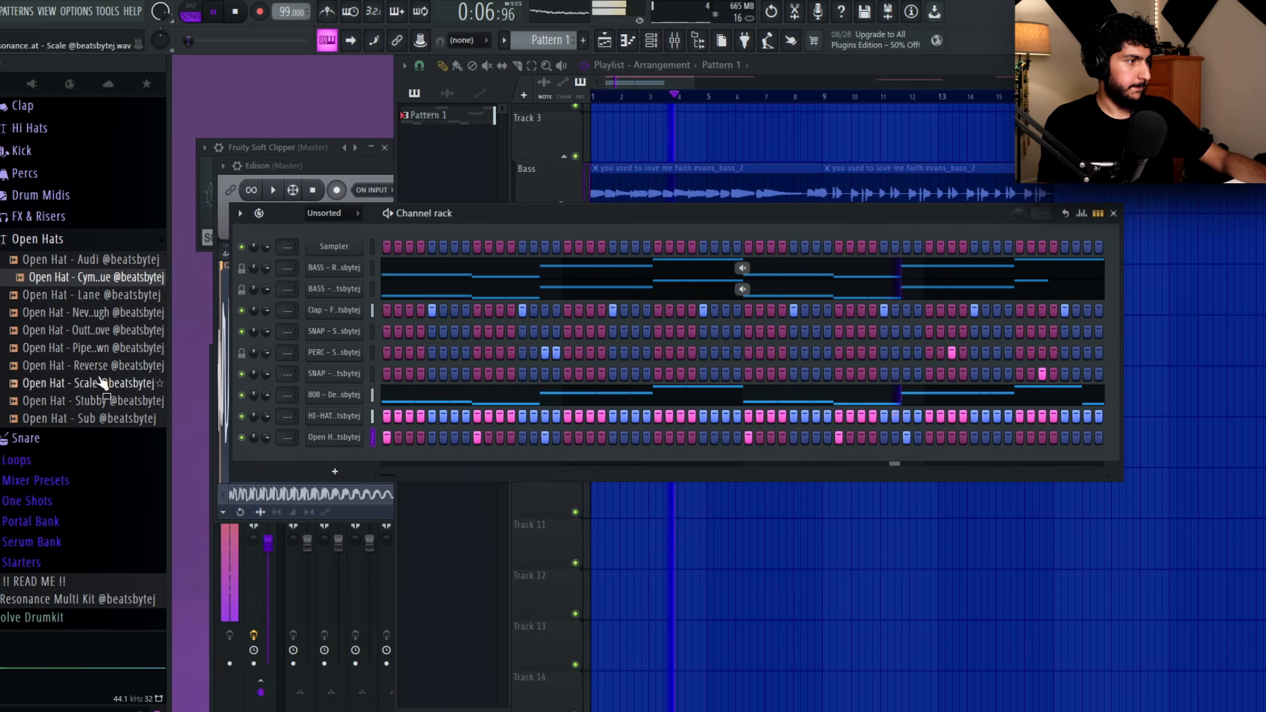
{"action": "left_click", "coordinate": [85, 323]}
{"action": "left_click_drag", "start_coordinate": [98, 345], "coordinate": [649, 468]}
{"action": "key", "text": "space"}
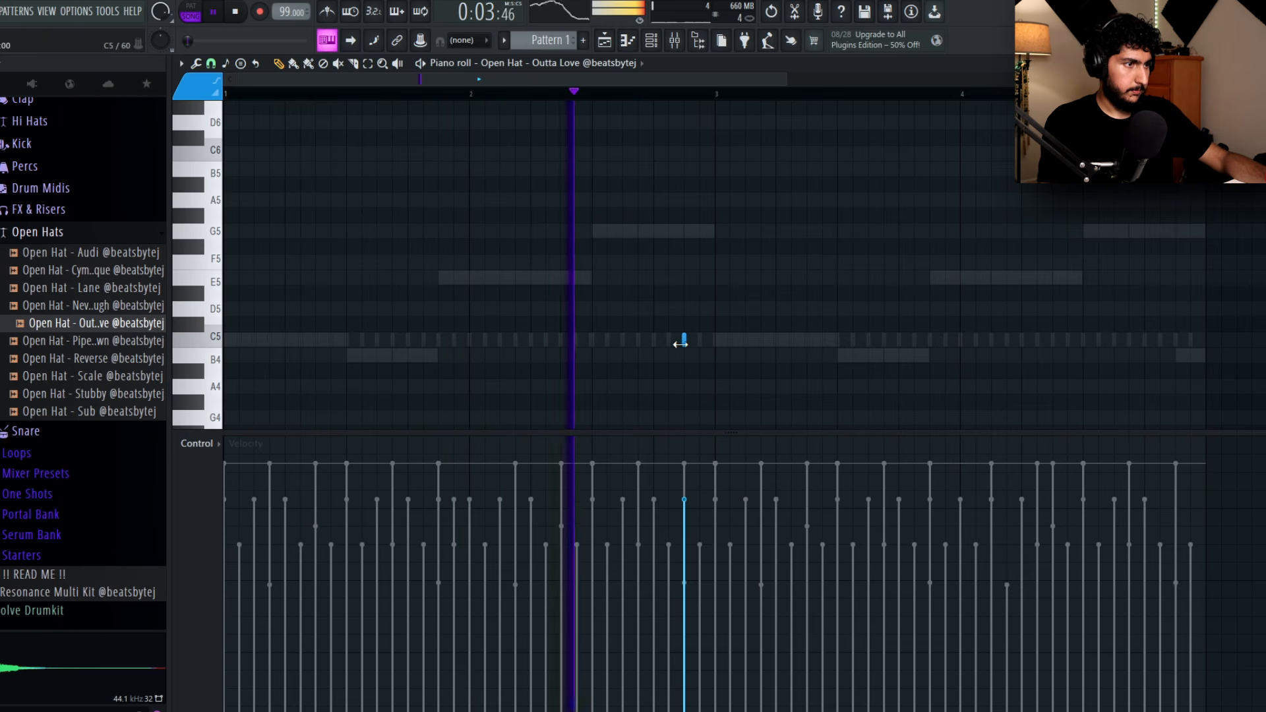
- Move the Outta Love open hat hit to the eleventh step of bar 2 and make it one step long
{"action": "left_click_drag", "start_coordinate": [681, 342], "coordinate": [633, 344]}
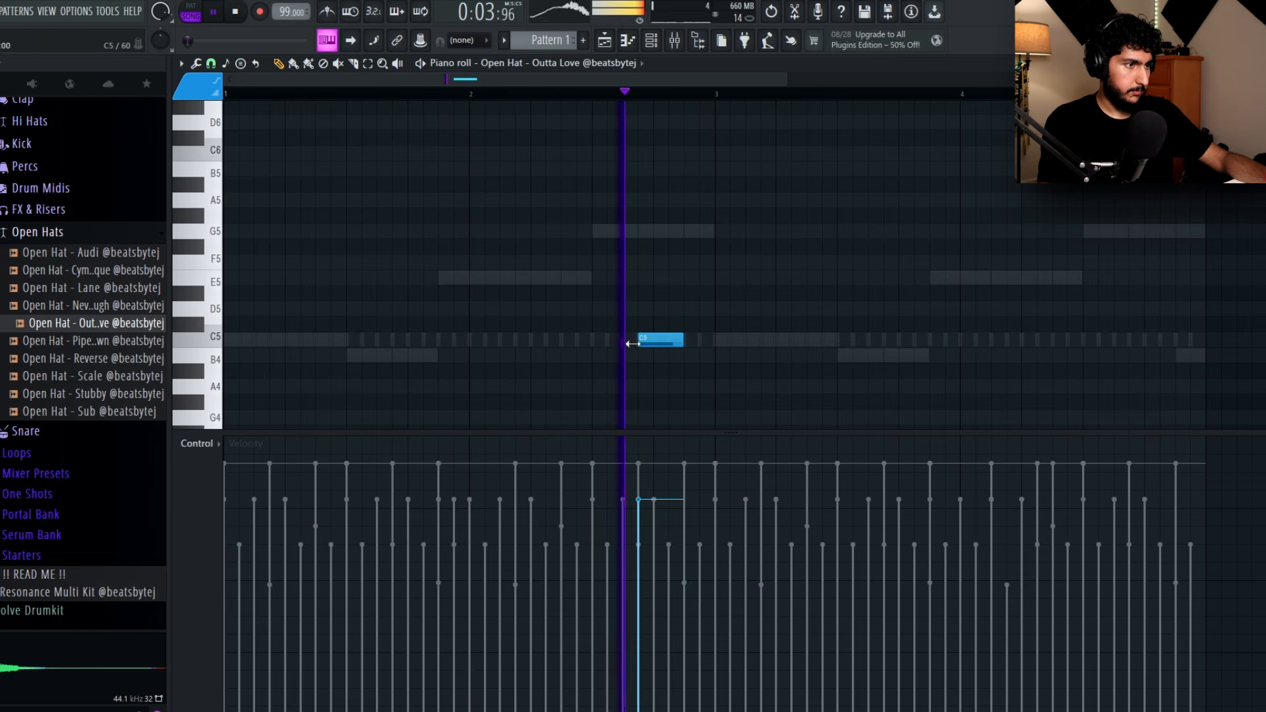
{"action": "left_click_drag", "start_coordinate": [682, 339], "coordinate": [633, 339]}
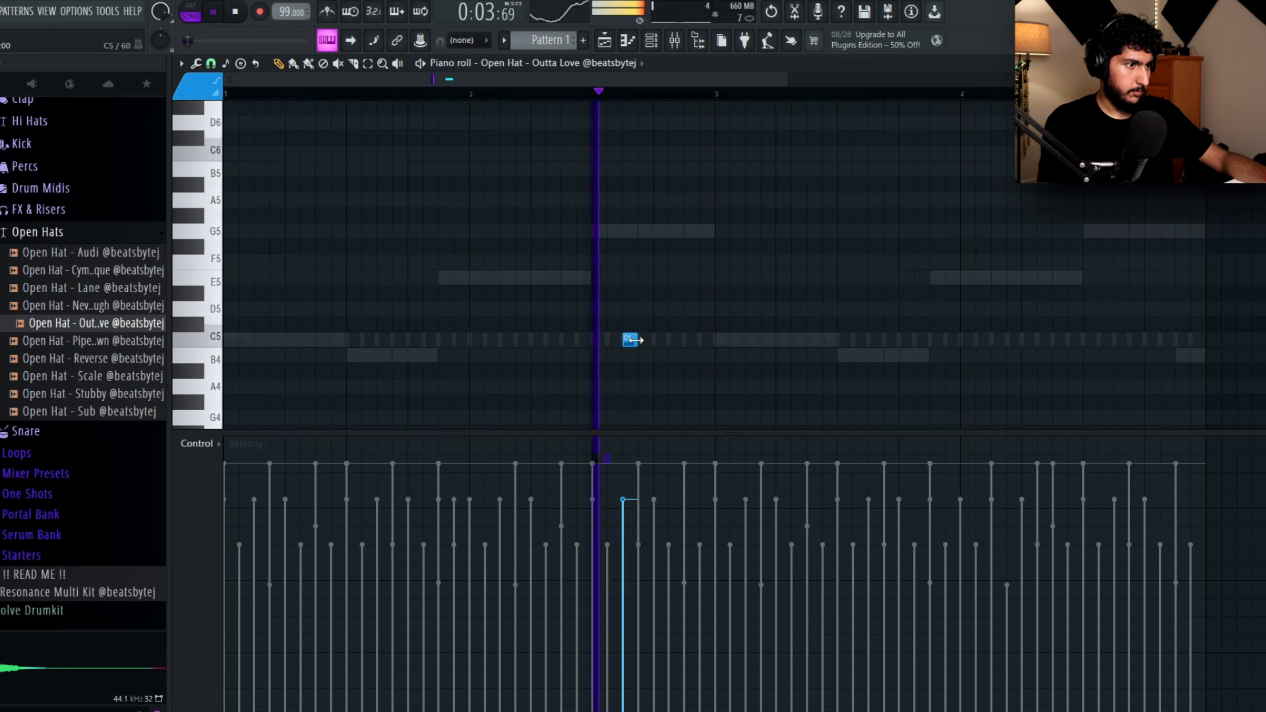
- Try duplicating the two-bar Outta Love open hat pattern into bars 3 and 4
{"action": "scroll", "coordinate": [729, 234], "scroll_direction": "down", "scroll_amount": 3}
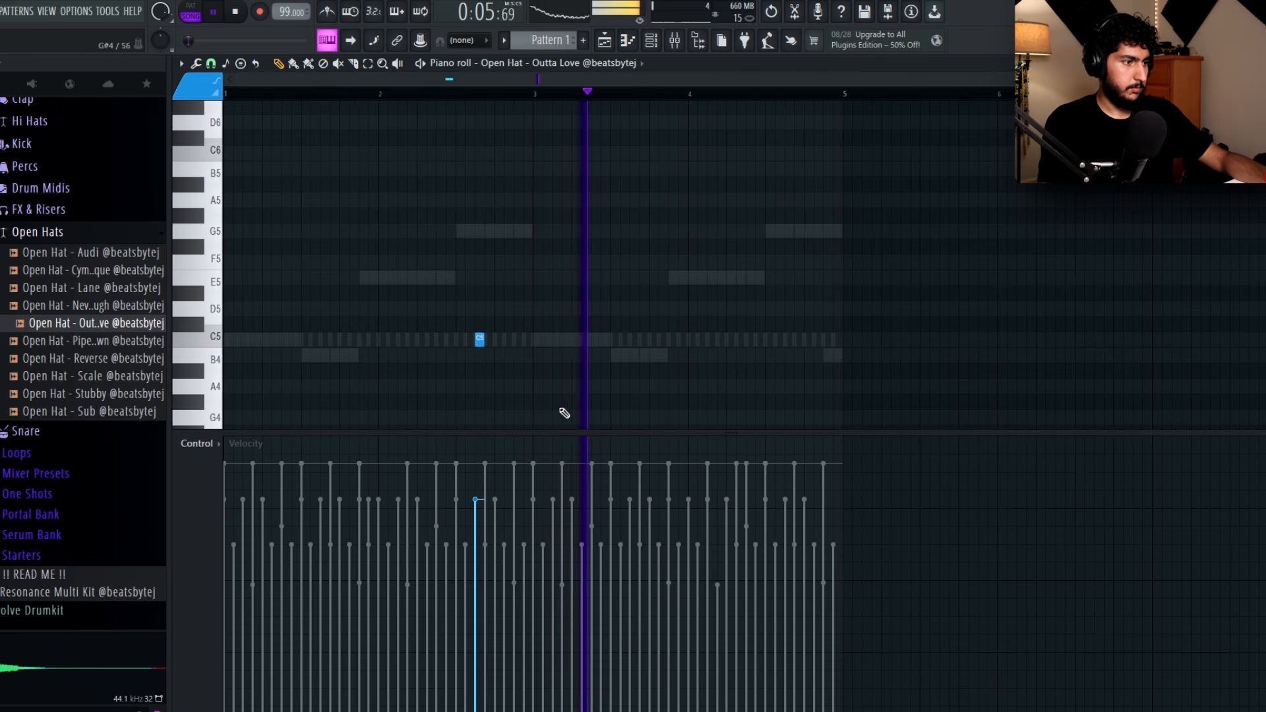
{"action": "left_click_drag", "start_coordinate": [548, 98], "coordinate": [251, 99]}
{"action": "key", "text": "ctrl+b"}
{"action": "key", "text": "Escape"}
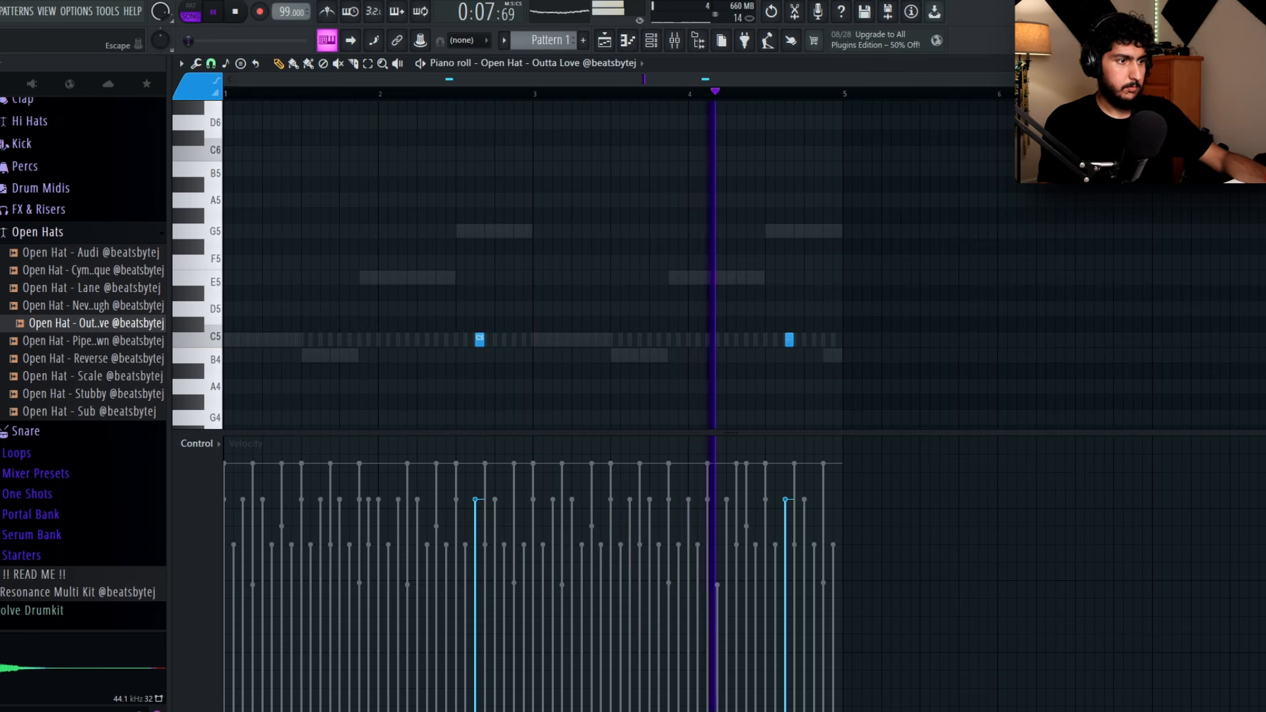
{"action": "key", "text": "Escape"}
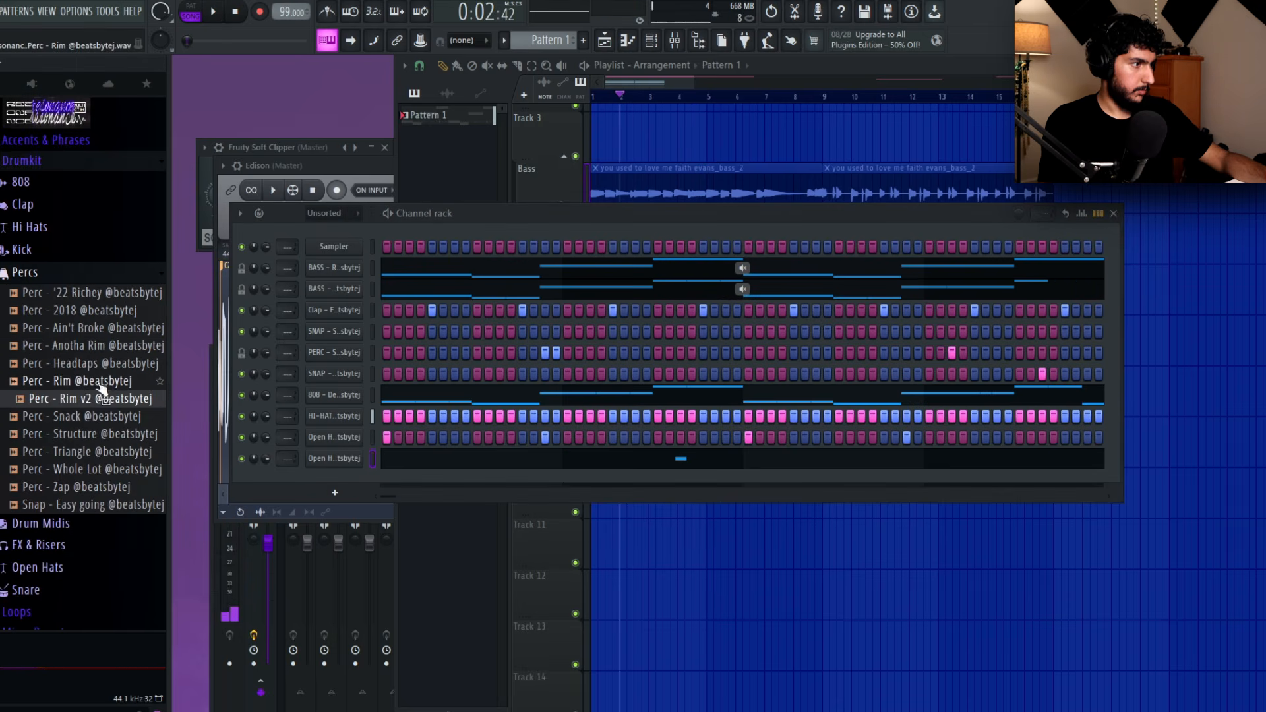
- Audition the percussion samples and add Perc - Rim as a new channel below the open hats
{"action": "left_click", "coordinate": [87, 368]}
{"action": "left_click", "coordinate": [78, 386]}
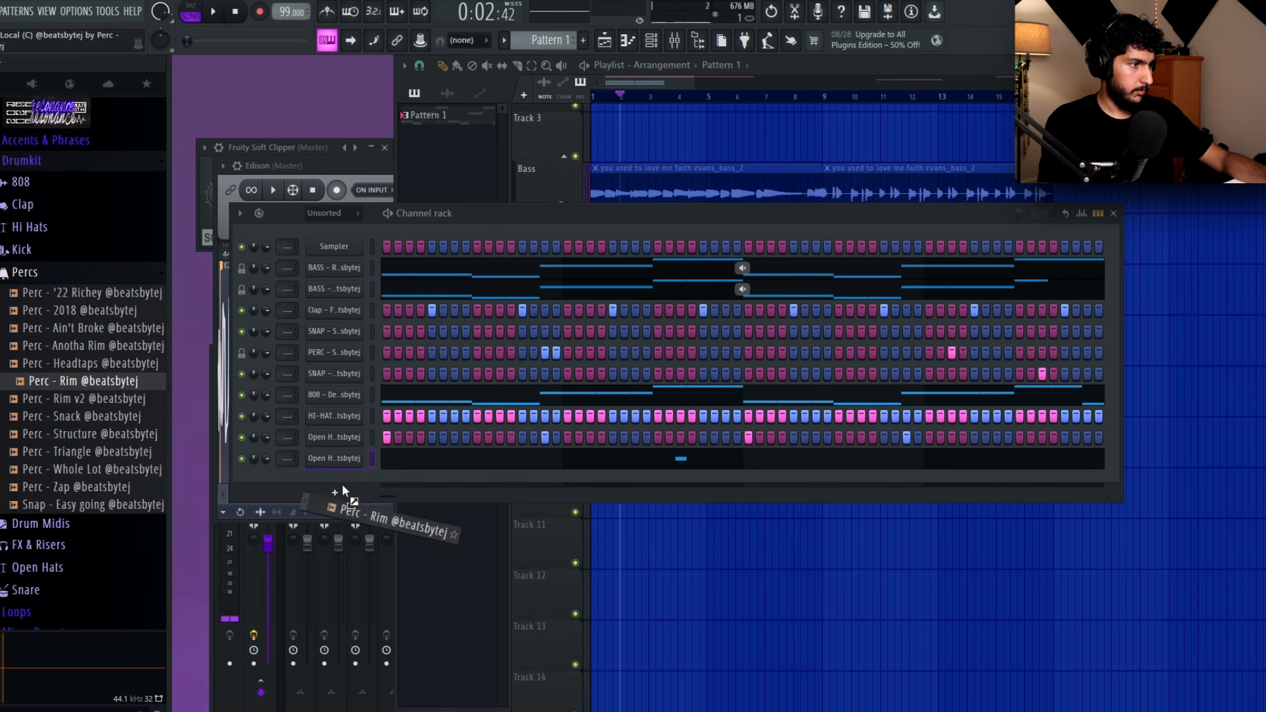
{"action": "left_click_drag", "start_coordinate": [342, 491], "coordinate": [344, 493]}
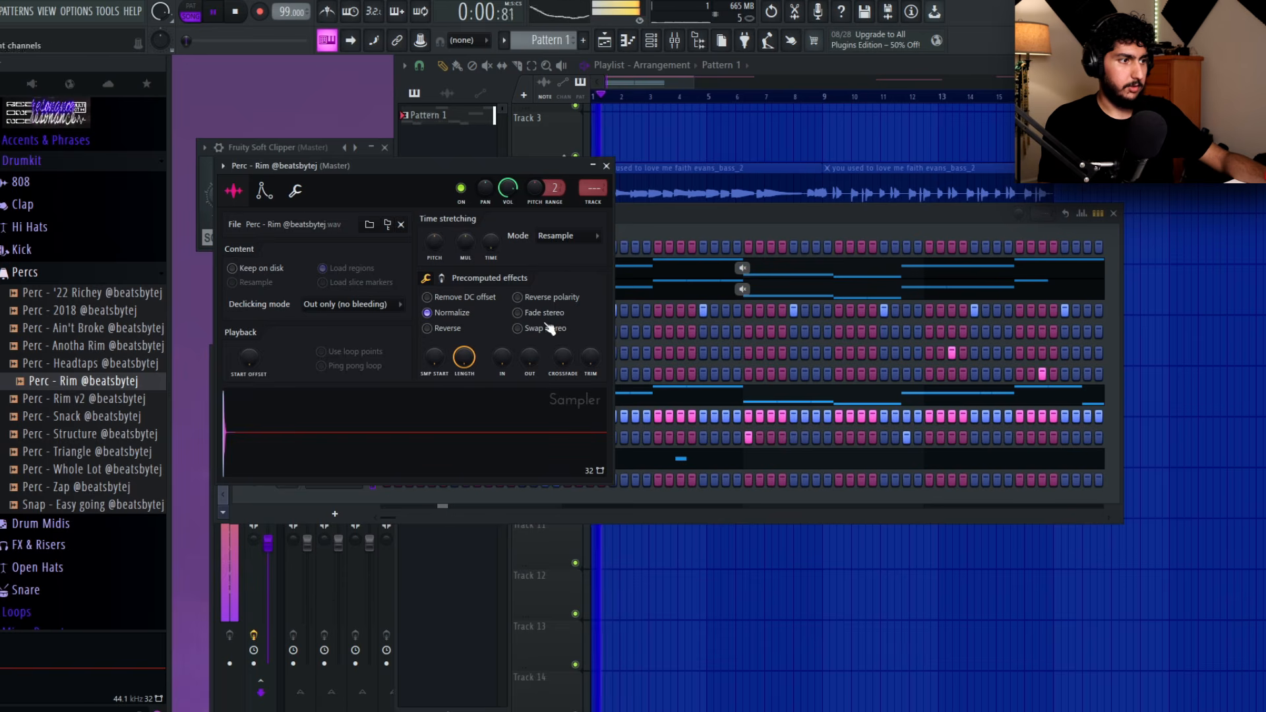
{"action": "left_click", "coordinate": [689, 229]}
- Place two consecutive rim hits on steps 15 and 16 of bar 1
{"action": "right_click", "coordinate": [394, 477]}
{"action": "left_click", "coordinate": [551, 473]}
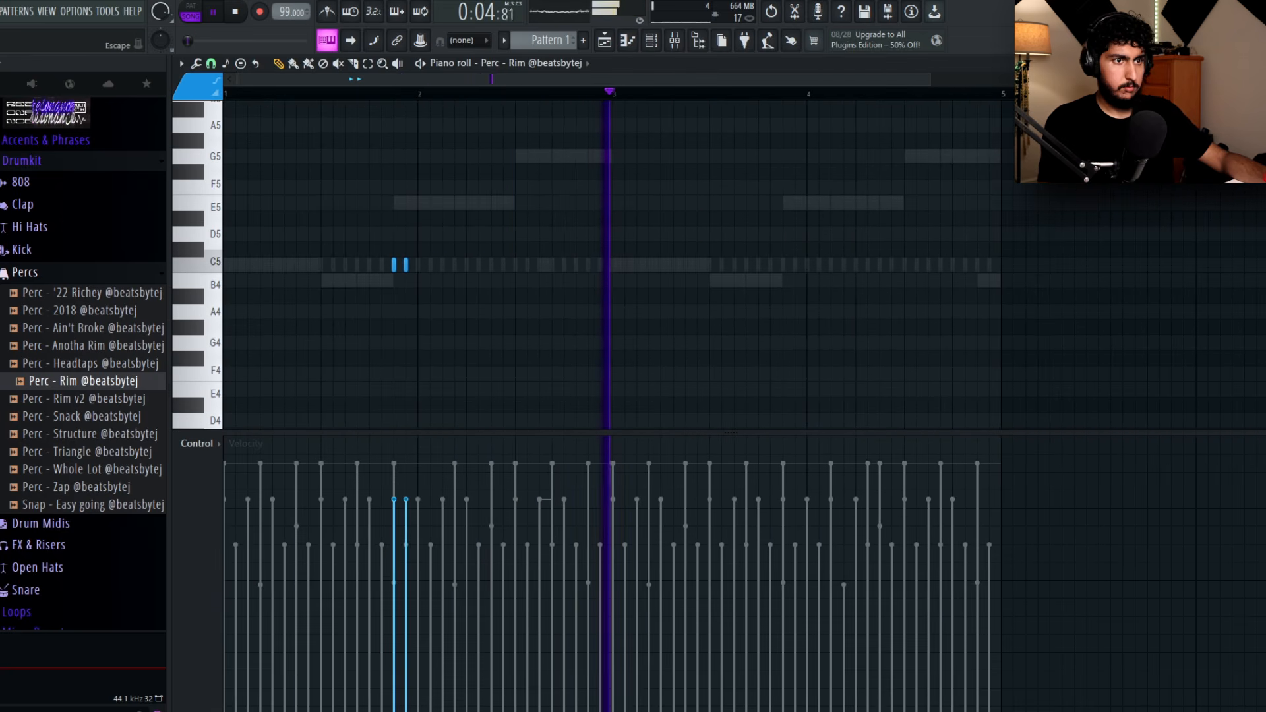
{"action": "key", "text": "F7"}
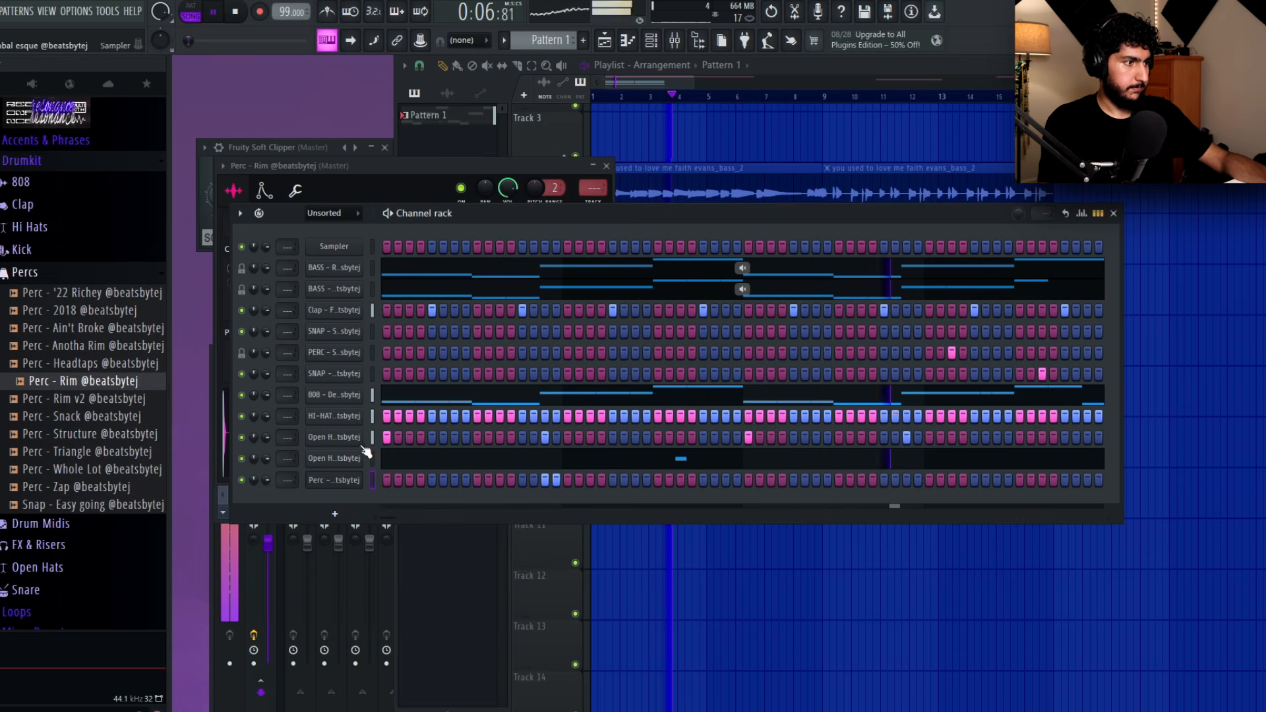
- Add Perc - Zap as a new channel and place two consecutive hits on steps 7 and 8 of bar 4
{"action": "left_click_drag", "start_coordinate": [361, 509], "coordinate": [342, 504]}
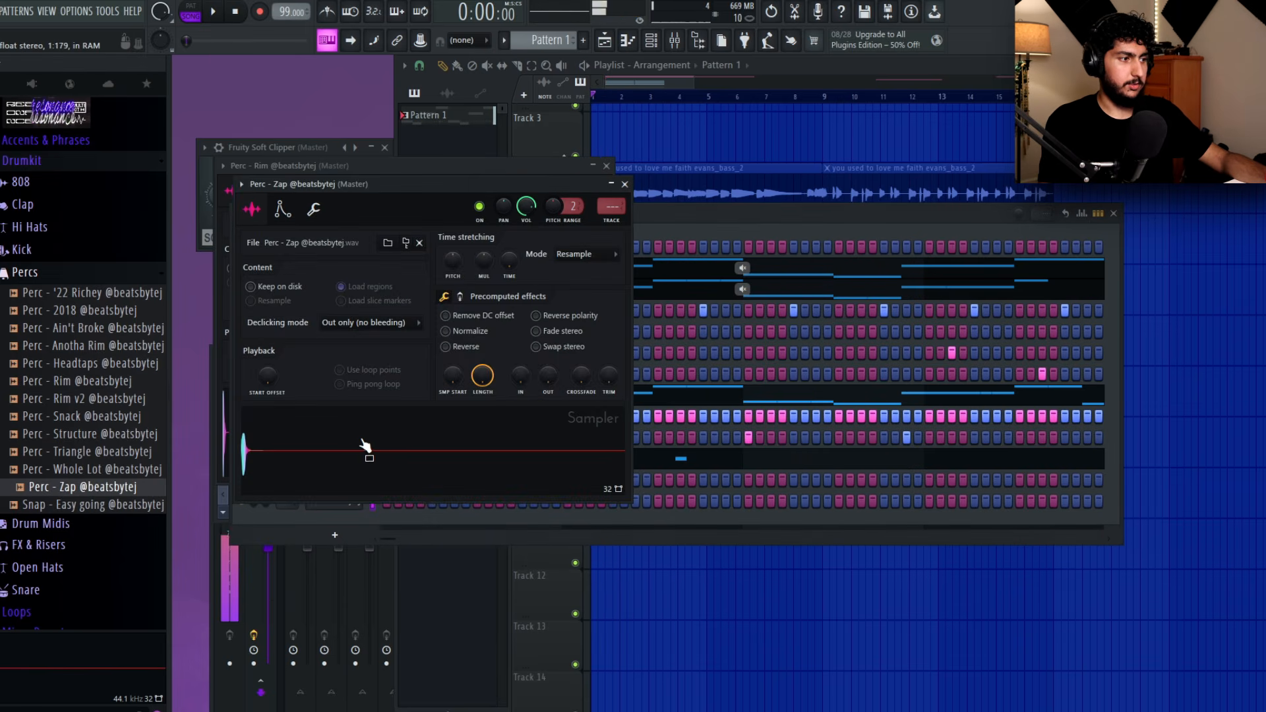
{"action": "left_click", "coordinate": [438, 362]}
{"action": "key", "text": "space"}
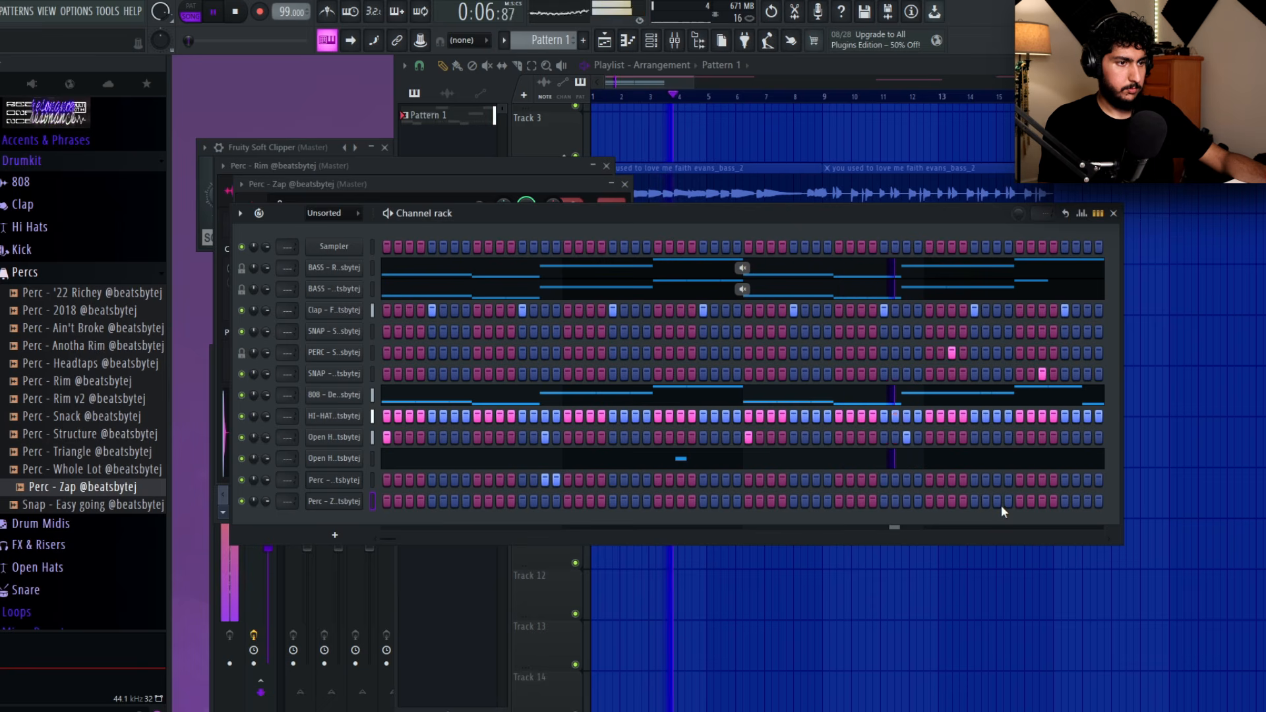
{"action": "left_click_drag", "start_coordinate": [1001, 505], "coordinate": [1007, 503]}
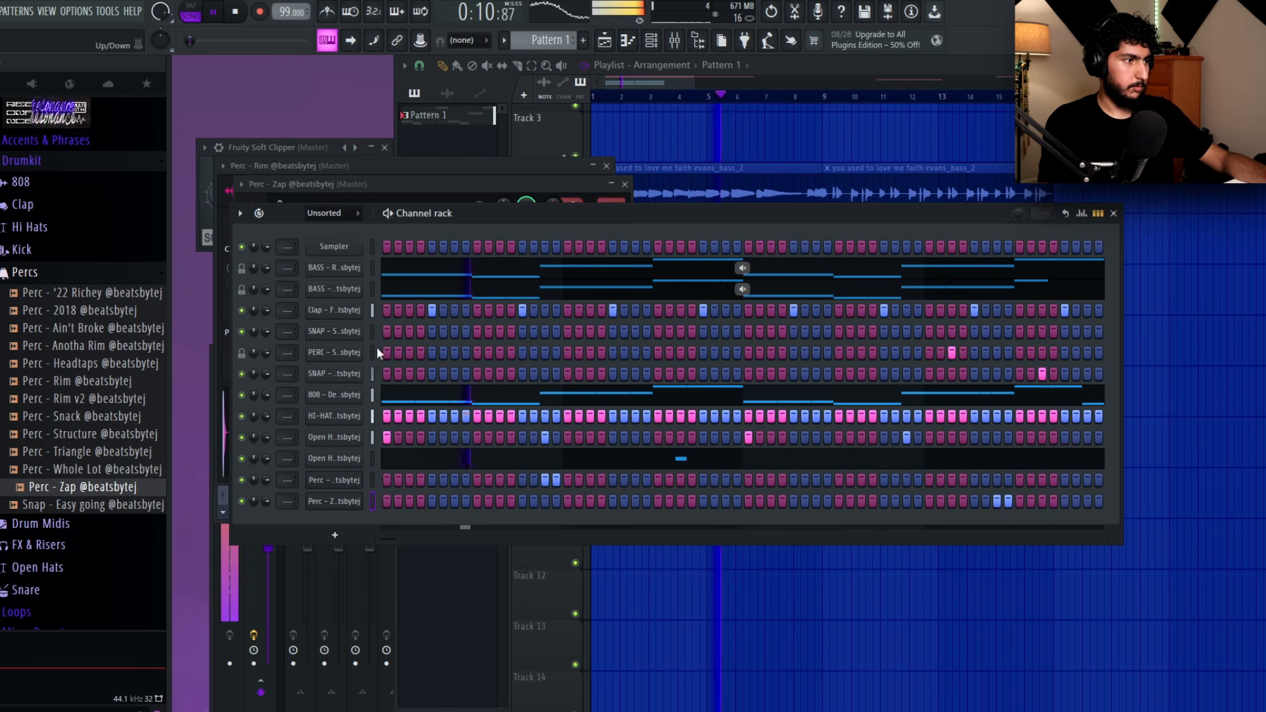
- Move the rim hits to the fourth and seventh steps of bar 2 and repeat the pair in bar 4
{"action": "left_click_drag", "start_coordinate": [371, 374], "coordinate": [375, 492]}
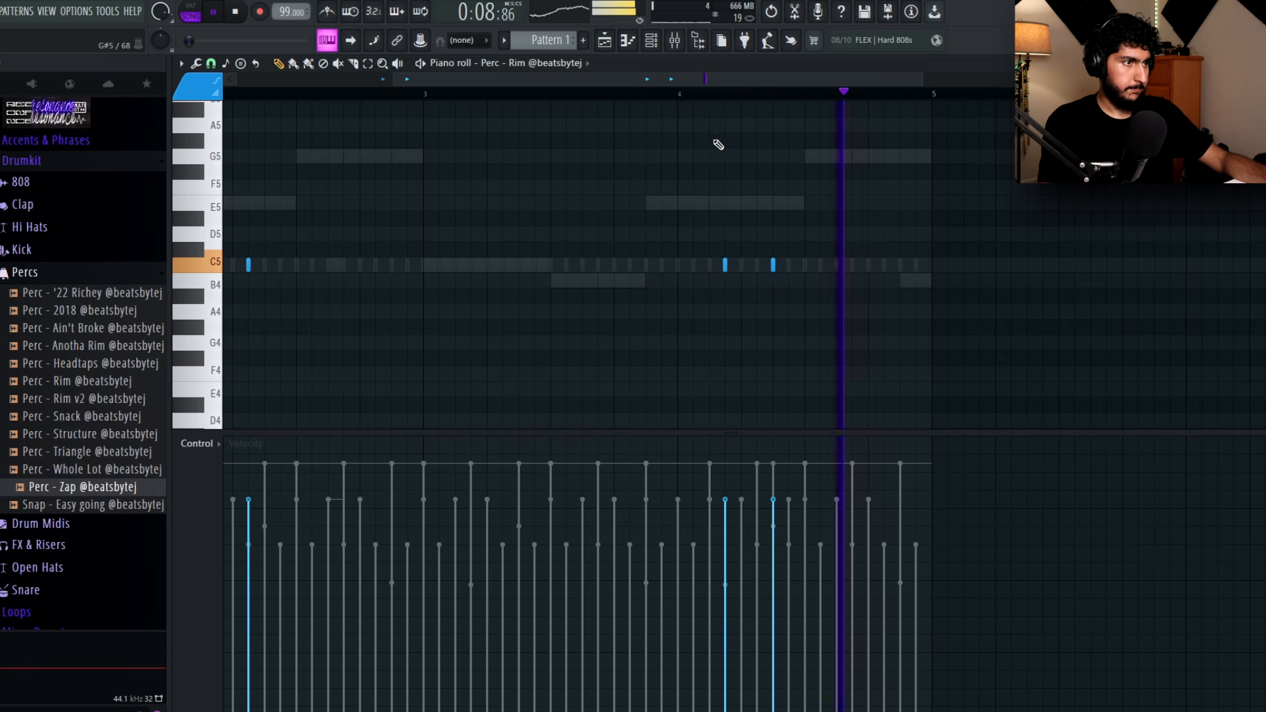
{"action": "scroll", "coordinate": [698, 161], "scroll_direction": "down", "scroll_amount": 4}
{"action": "scroll", "coordinate": [384, 261], "scroll_direction": "up", "scroll_amount": 3}
{"action": "left_click_drag", "start_coordinate": [465, 303], "coordinate": [413, 265]}
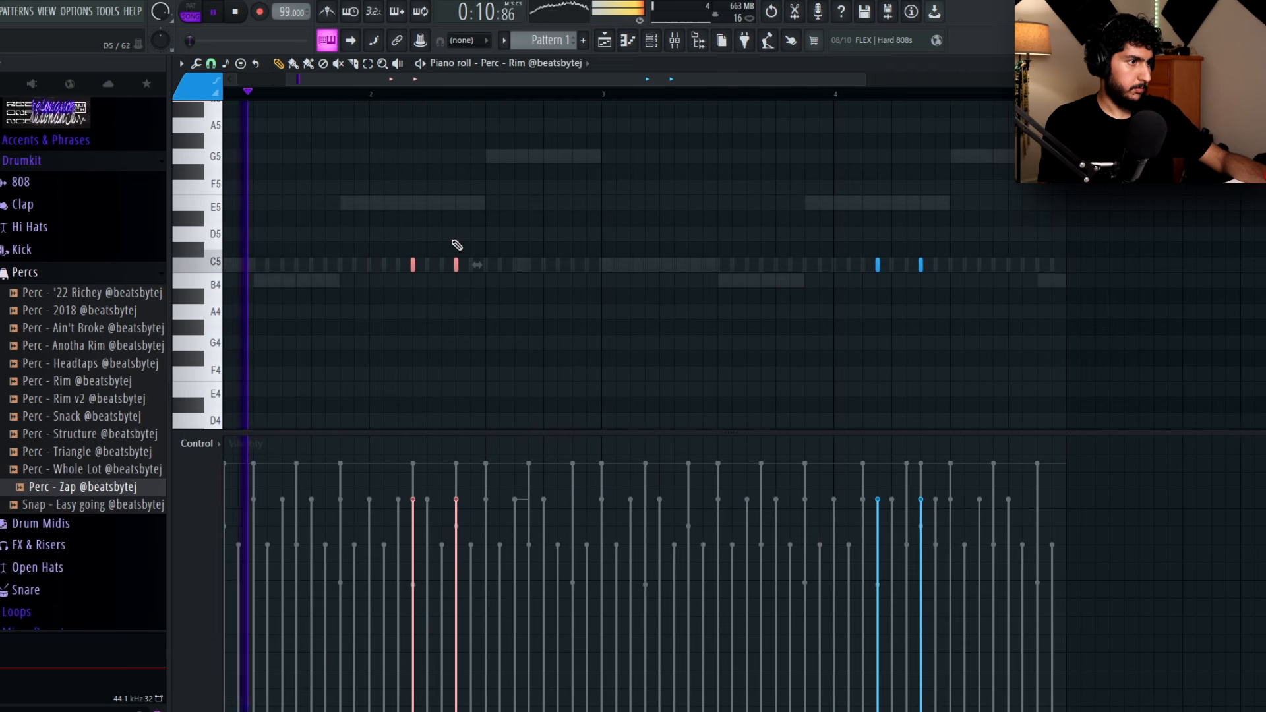
{"action": "scroll", "coordinate": [461, 237], "scroll_direction": "left", "scroll_amount": 1}
{"action": "left_click", "coordinate": [693, 208], "text": "ctrl"}
{"action": "scroll", "coordinate": [697, 208], "scroll_direction": "down", "scroll_amount": 1}
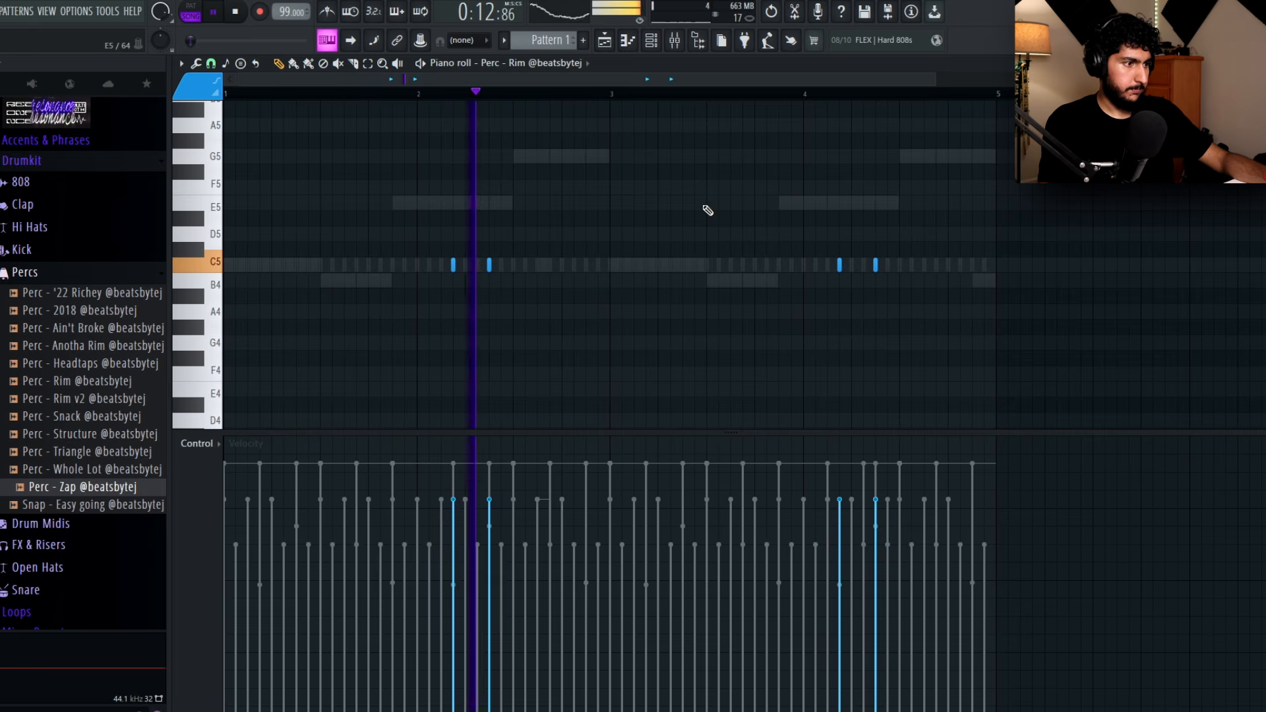
- Return to the channel rack and route the drum and 808 channels to free mixer tracks
{"action": "left_click", "coordinate": [1258, 63]}
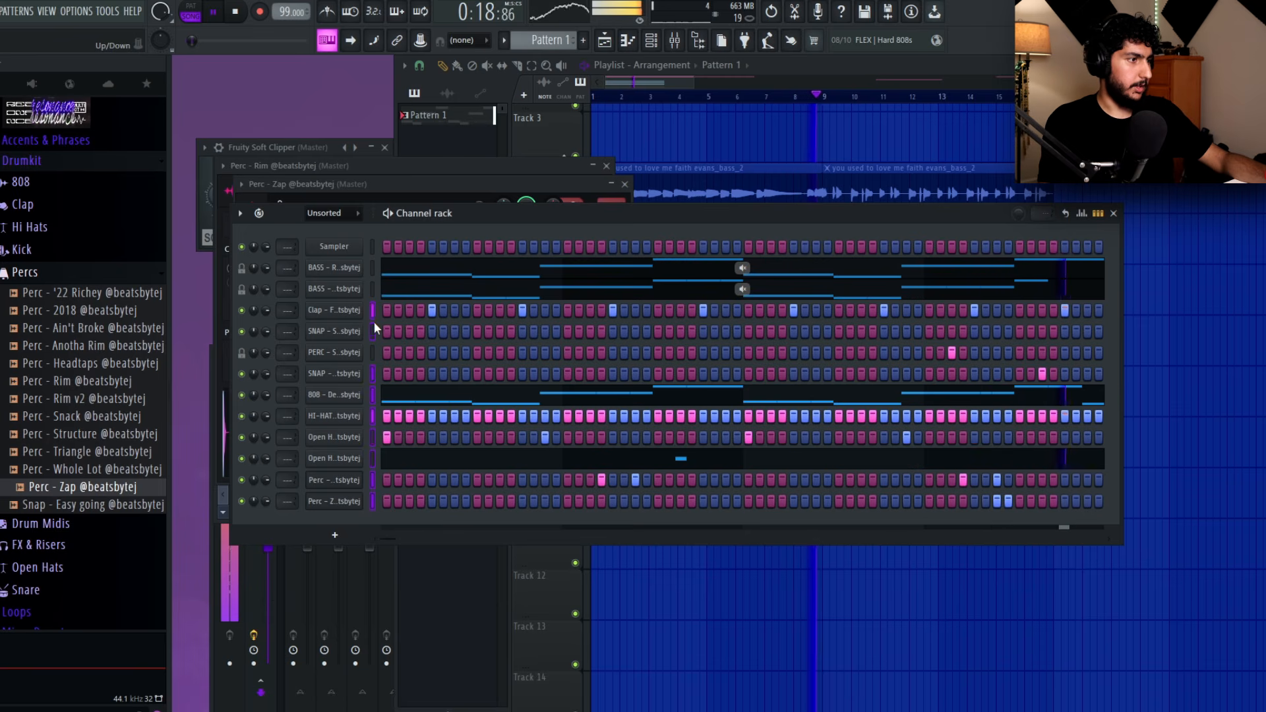
{"action": "key", "text": "F9"}
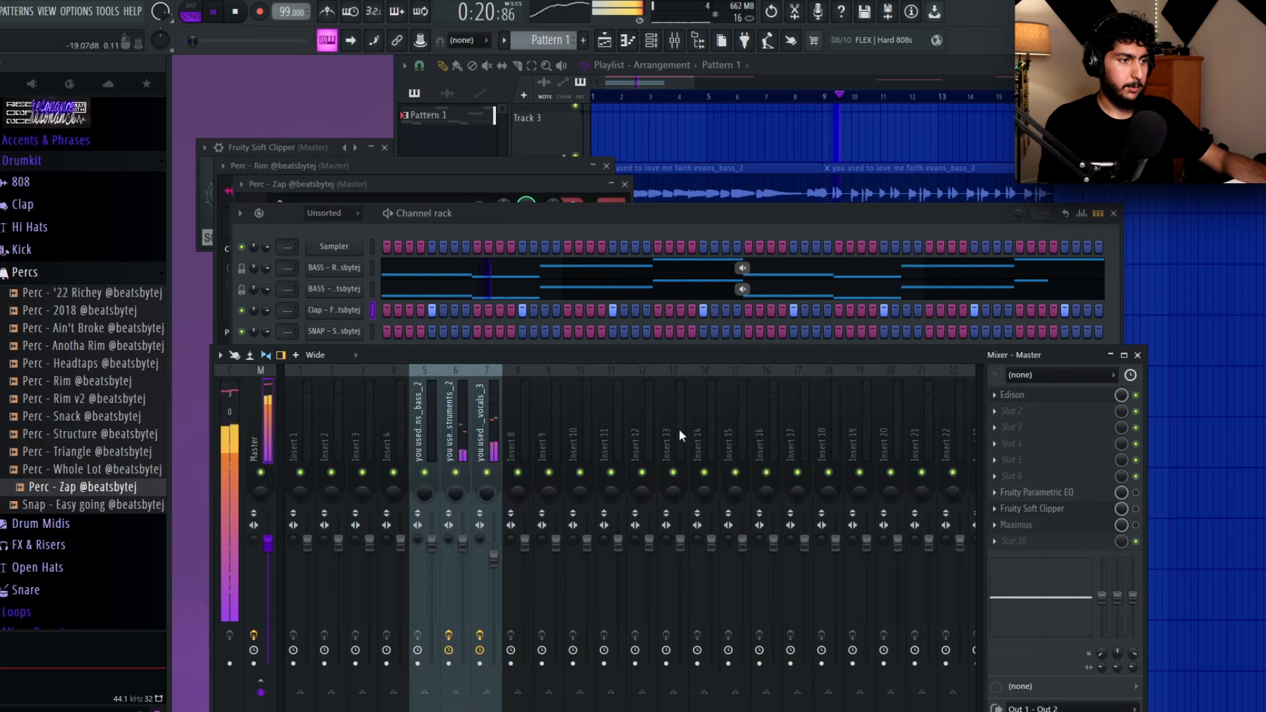
{"action": "left_click", "coordinate": [516, 218]}
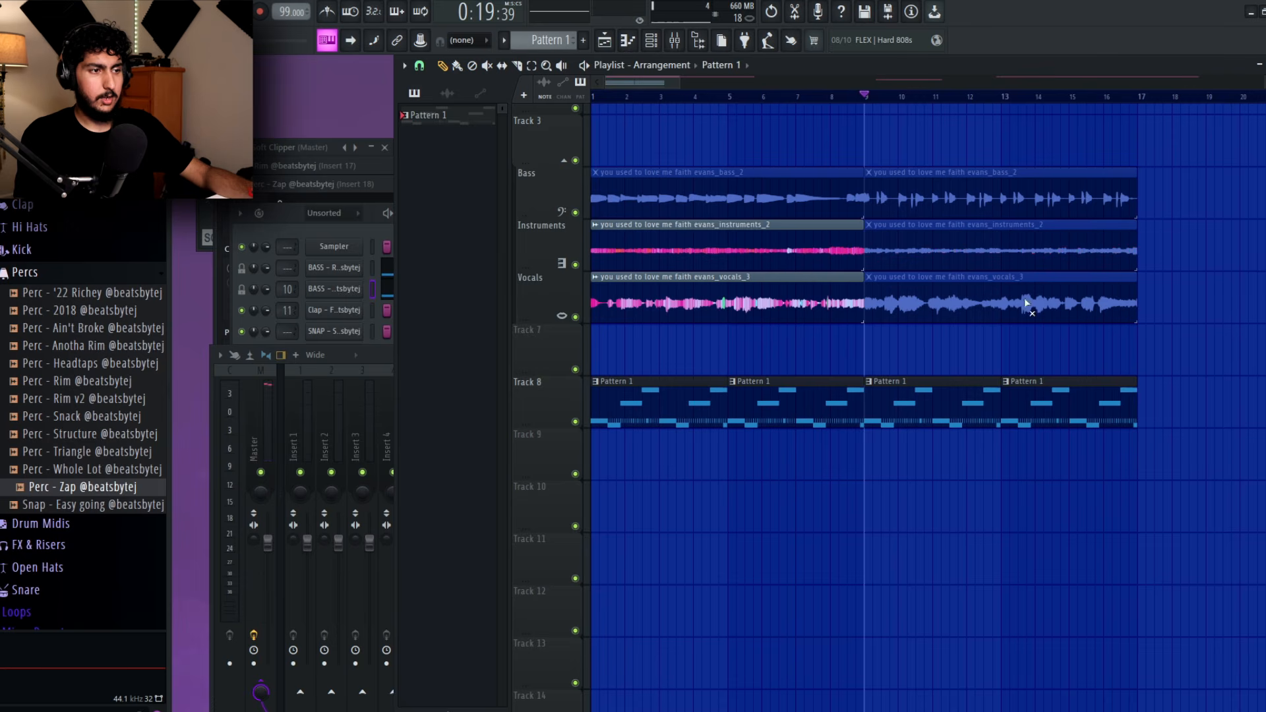
- Move the muted second-half instruments and vocals clips up to Track 2 and Track 3 in the playlist
{"action": "key", "text": "ctrl+z"}
{"action": "left_click_drag", "start_coordinate": [1173, 252], "coordinate": [996, 232]}
{"action": "left_click", "coordinate": [954, 387]}
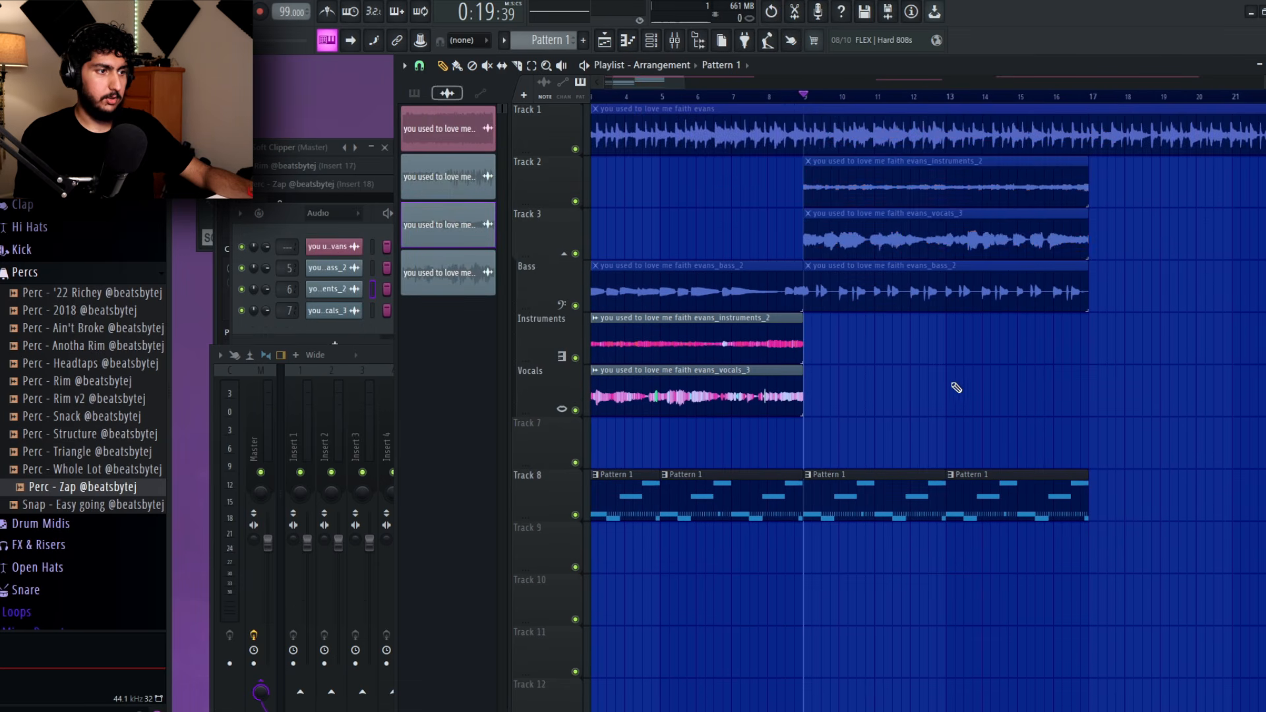
- Place a new instruments clip at bar 9 on the Instruments track and play from there
{"action": "scroll", "coordinate": [645, 106], "scroll_direction": "down", "scroll_amount": 2}
{"action": "left_click", "coordinate": [811, 343]}
{"action": "left_click", "coordinate": [809, 97]}
{"action": "scroll", "coordinate": [785, 251], "scroll_direction": "up", "scroll_amount": 4}
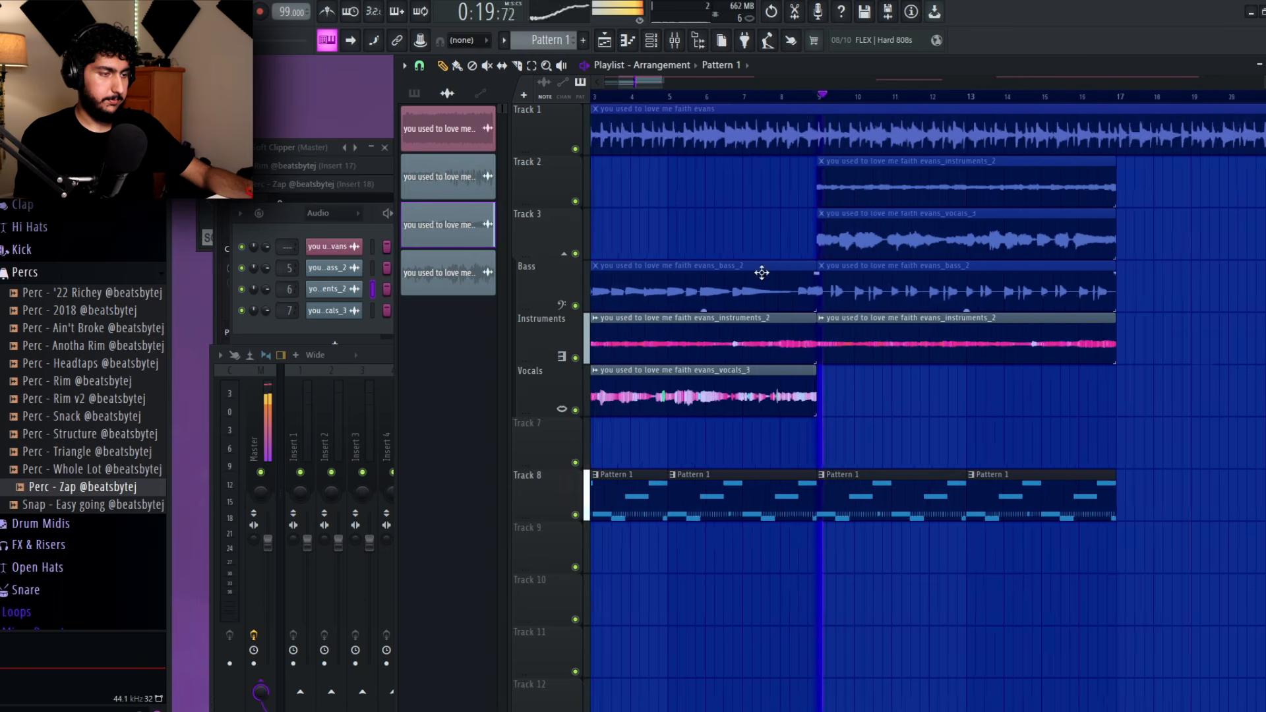
- Extend the first vocals clip slightly past bar 9 and shape a fade-out over its tail
{"action": "left_click_drag", "start_coordinate": [861, 373], "coordinate": [907, 374]}
{"action": "left_click", "coordinate": [825, 97]}
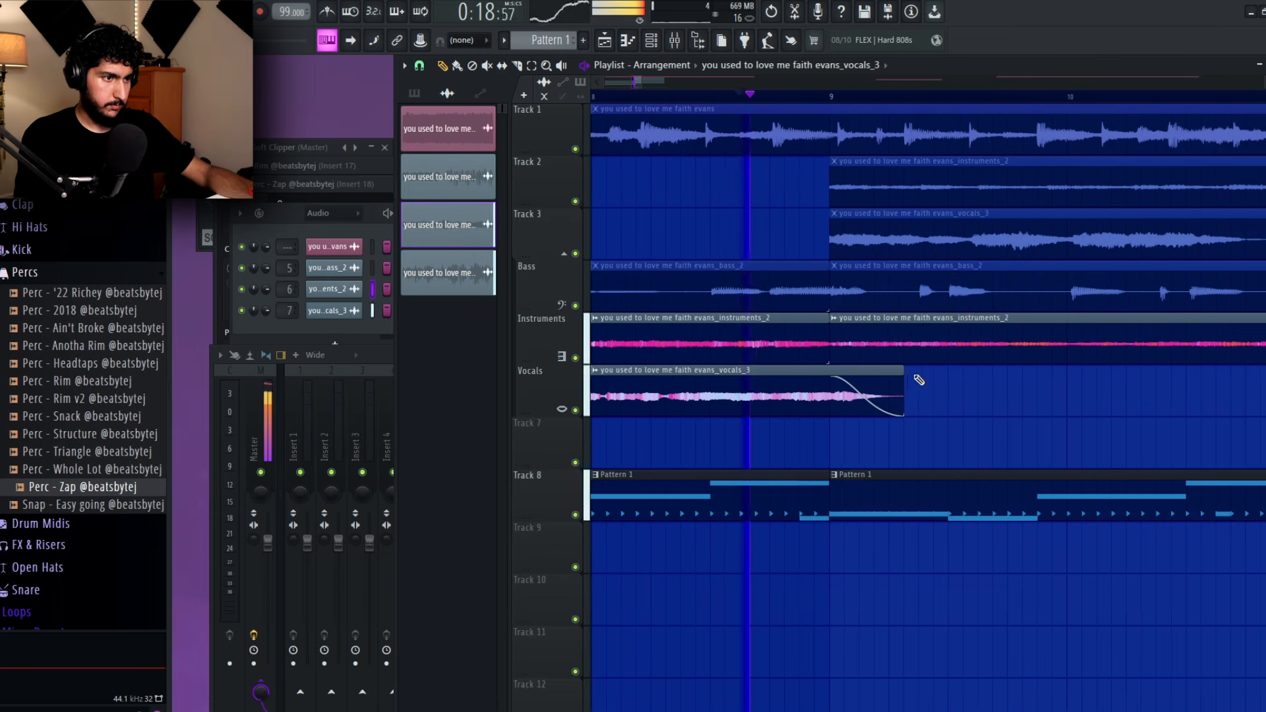
{"action": "left_click_drag", "start_coordinate": [906, 373], "coordinate": [898, 369]}
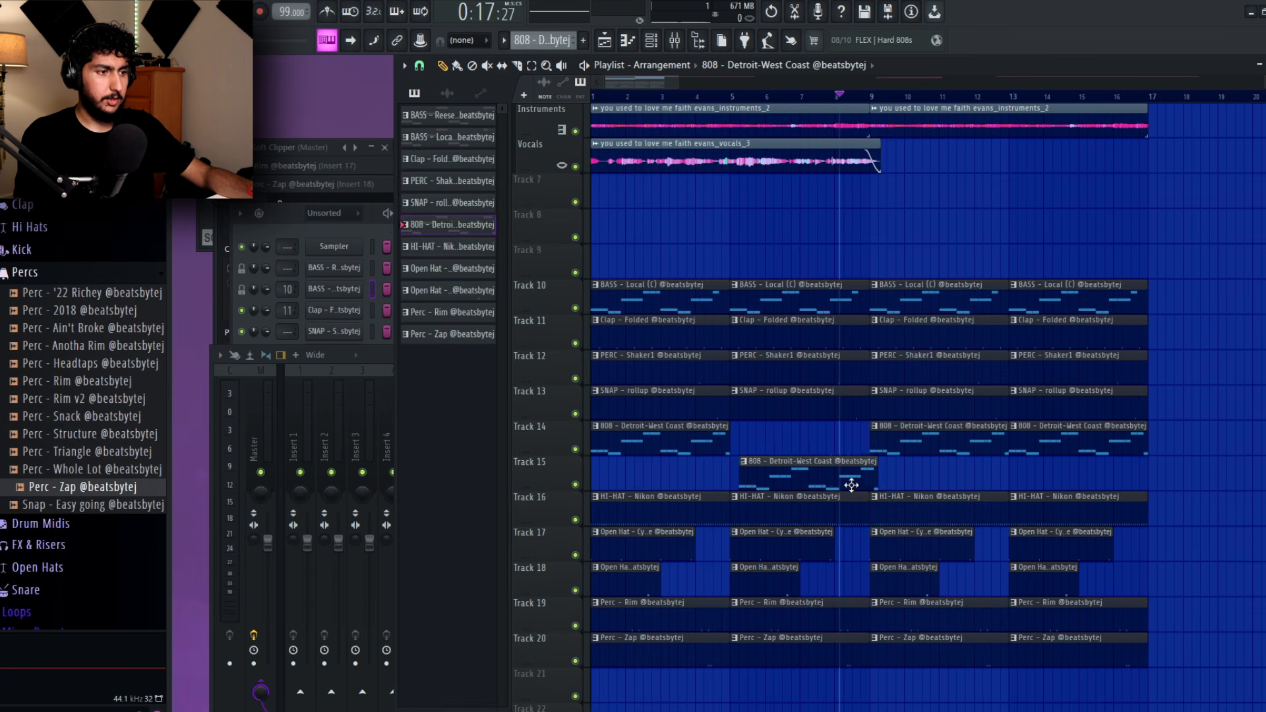
- Move the 808 clips at bars 5 and 13 down to Track 15 and open that pattern in the piano roll
{"action": "left_click_drag", "start_coordinate": [827, 478], "coordinate": [1130, 473], "text": "shift"}
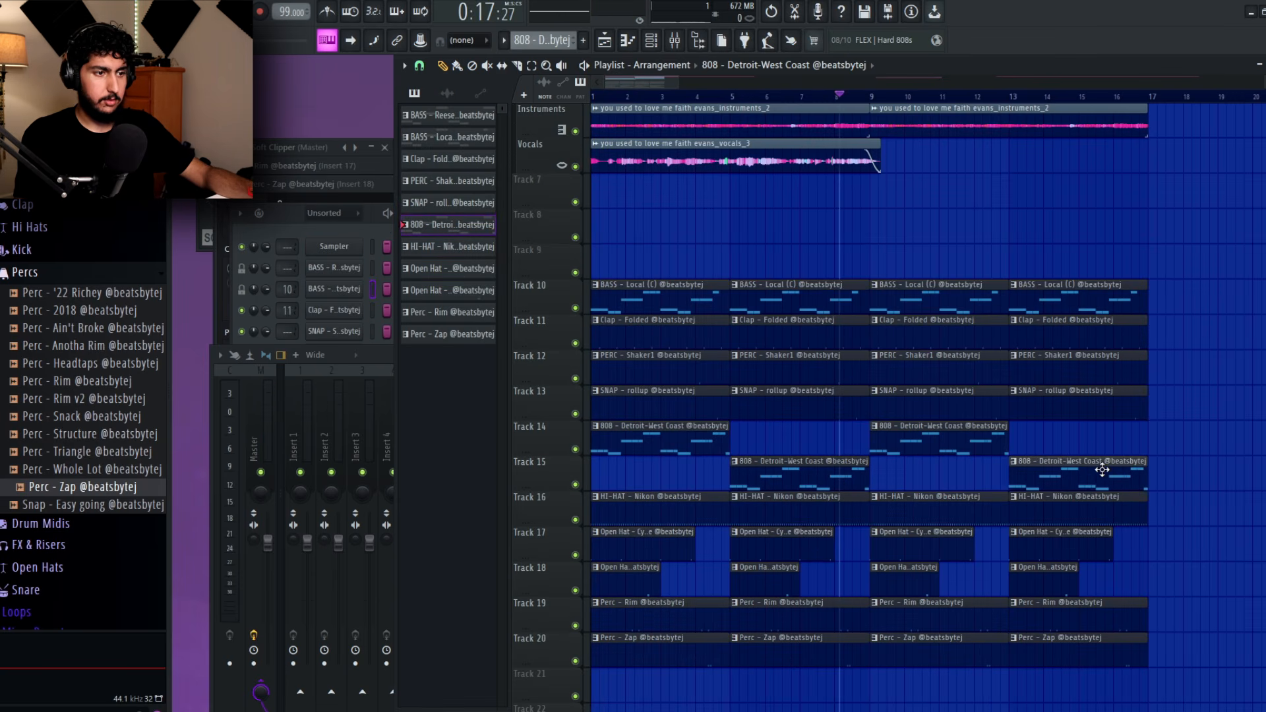
{"action": "double_click", "coordinate": [741, 465]}
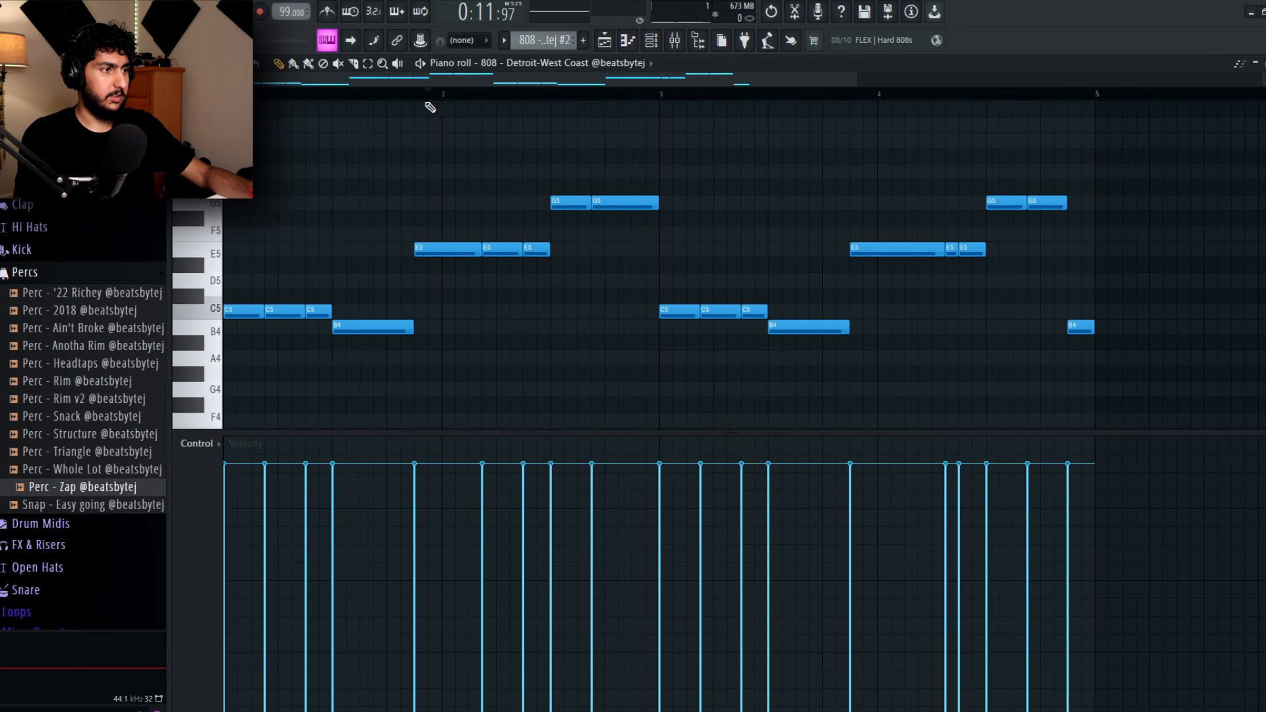
- Split the long B4 note in bar 1 of the 808 pattern and raise its first half to B5
{"action": "left_click_drag", "start_coordinate": [961, 363], "coordinate": [224, 134], "text": "ctrl"}
{"action": "left_click", "coordinate": [1008, 261], "text": "ctrl"}
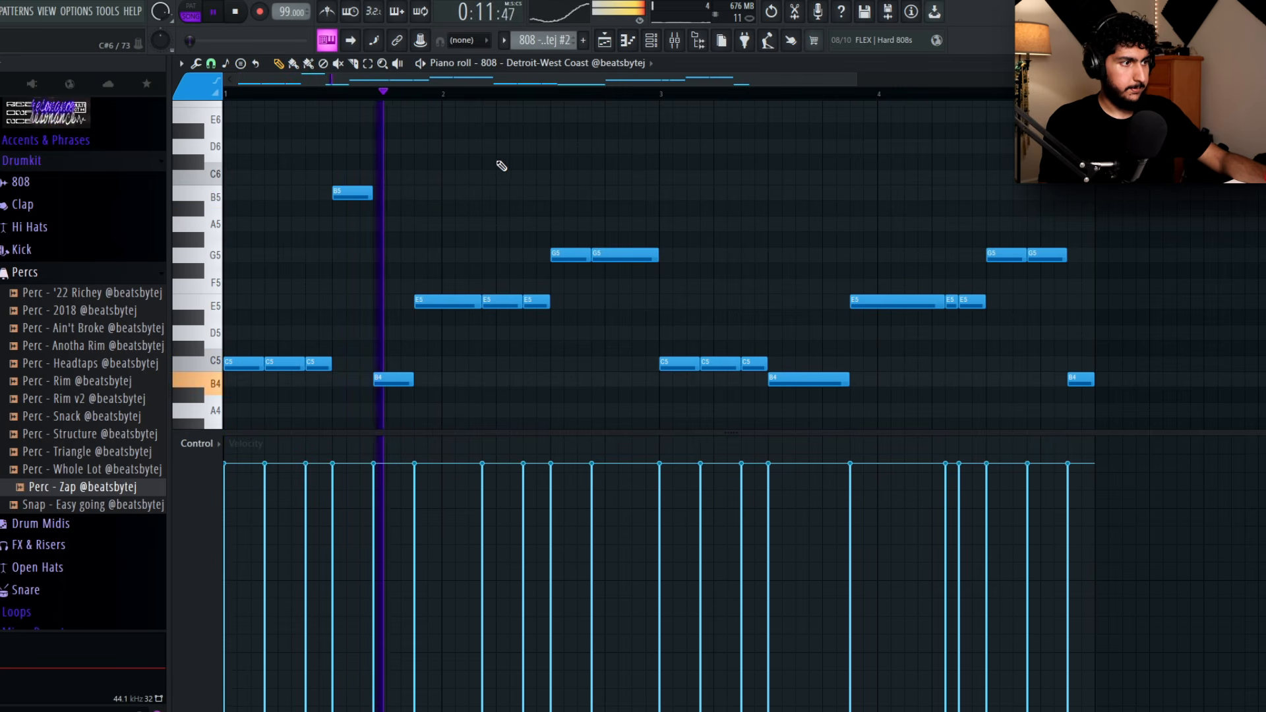
{"action": "scroll", "coordinate": [580, 141], "scroll_direction": "down", "scroll_amount": 2}
{"action": "scroll", "coordinate": [580, 141], "scroll_direction": "down", "scroll_amount": 1, "text": "ctrl"}
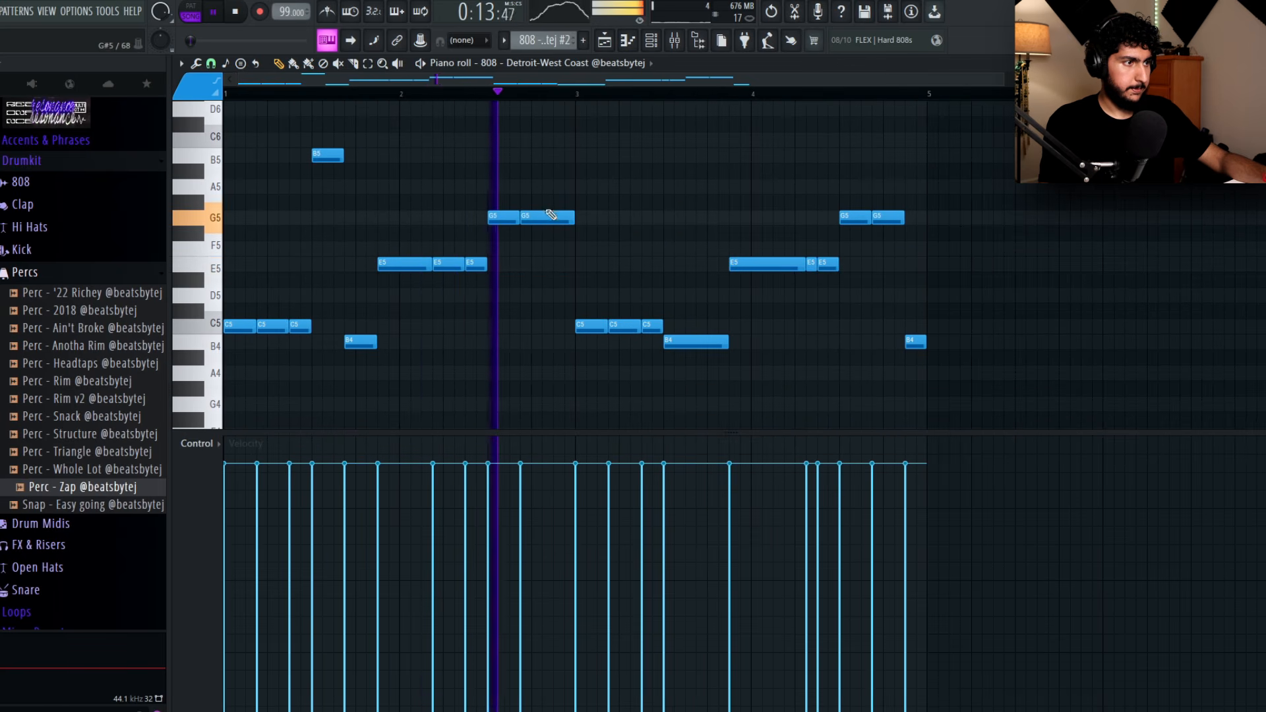
- Add a B5 note ending bar 2 with quick legato applied, and lower the B5 note in bar 1 to B4
{"action": "left_click_drag", "start_coordinate": [594, 164], "coordinate": [574, 145]}
{"action": "key", "text": "space"}
{"action": "key", "text": "space"}
{"action": "left_click", "coordinate": [479, 97]}
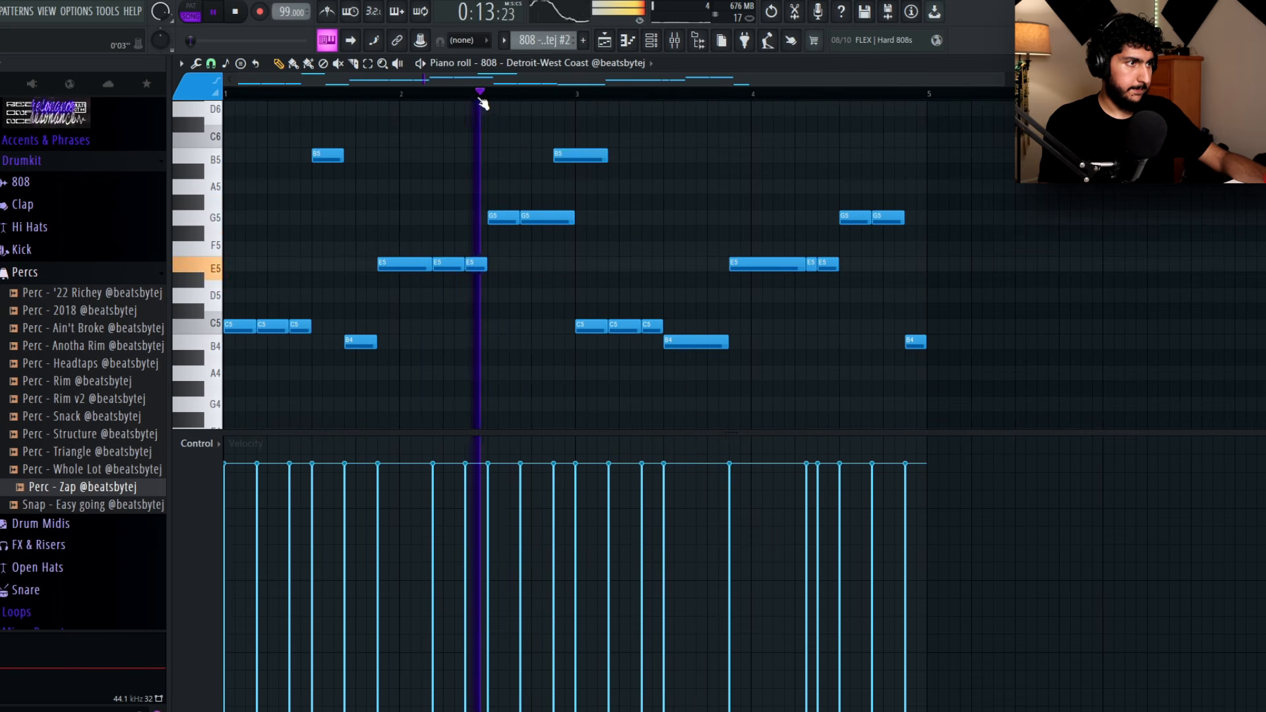
{"action": "key", "text": "ctrl+l"}
{"action": "left_click_drag", "start_coordinate": [322, 155], "coordinate": [320, 341]}
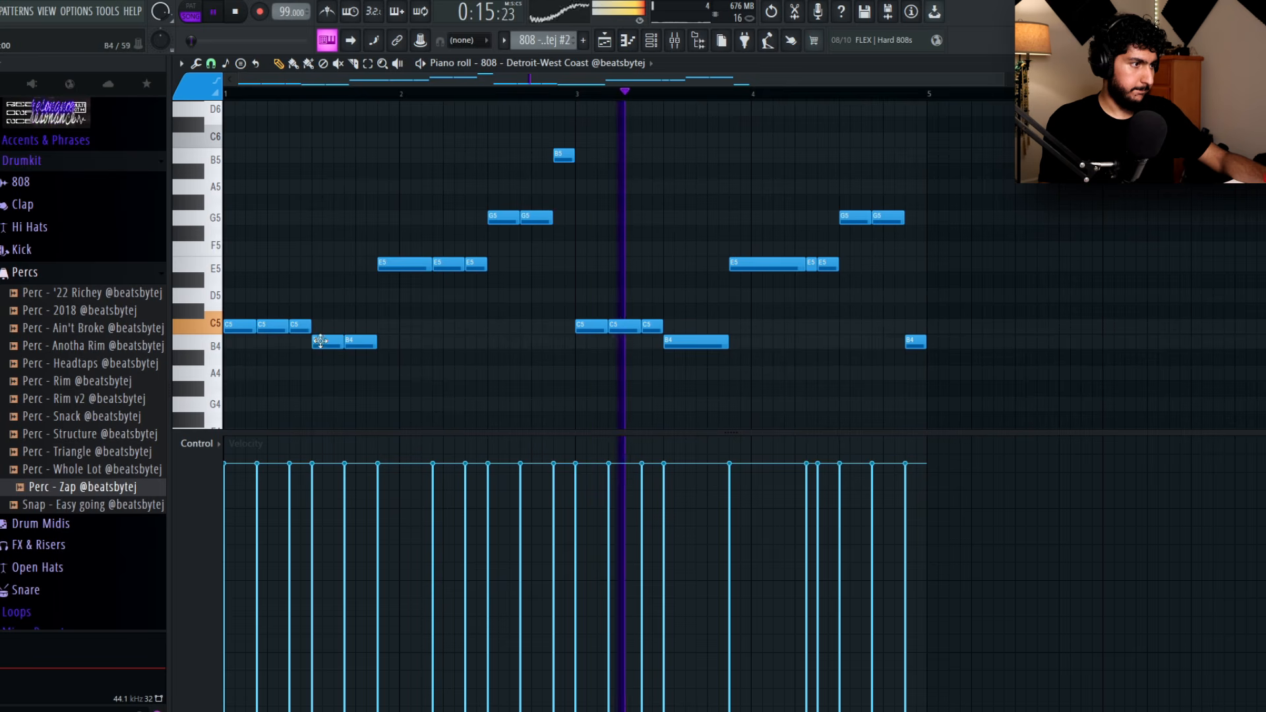
{"action": "left_click_drag", "start_coordinate": [664, 283], "coordinate": [499, 308]}
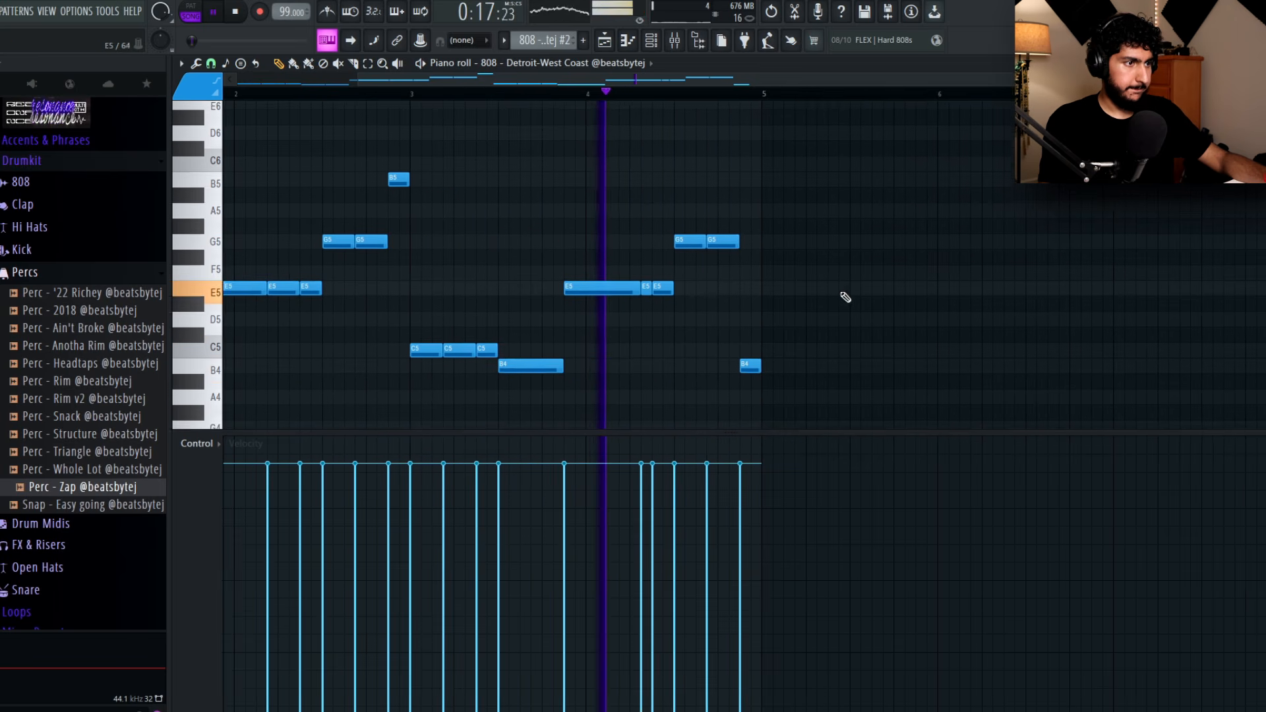
- Replace the closing B4 note of bar 4 with G5 notes that fill the end of the bar
{"action": "scroll", "coordinate": [699, 290], "scroll_direction": "up", "scroll_amount": 3}
{"action": "scroll", "coordinate": [741, 308], "scroll_direction": "down", "scroll_amount": 1}
{"action": "right_click", "coordinate": [768, 395]}
{"action": "key", "text": "space"}
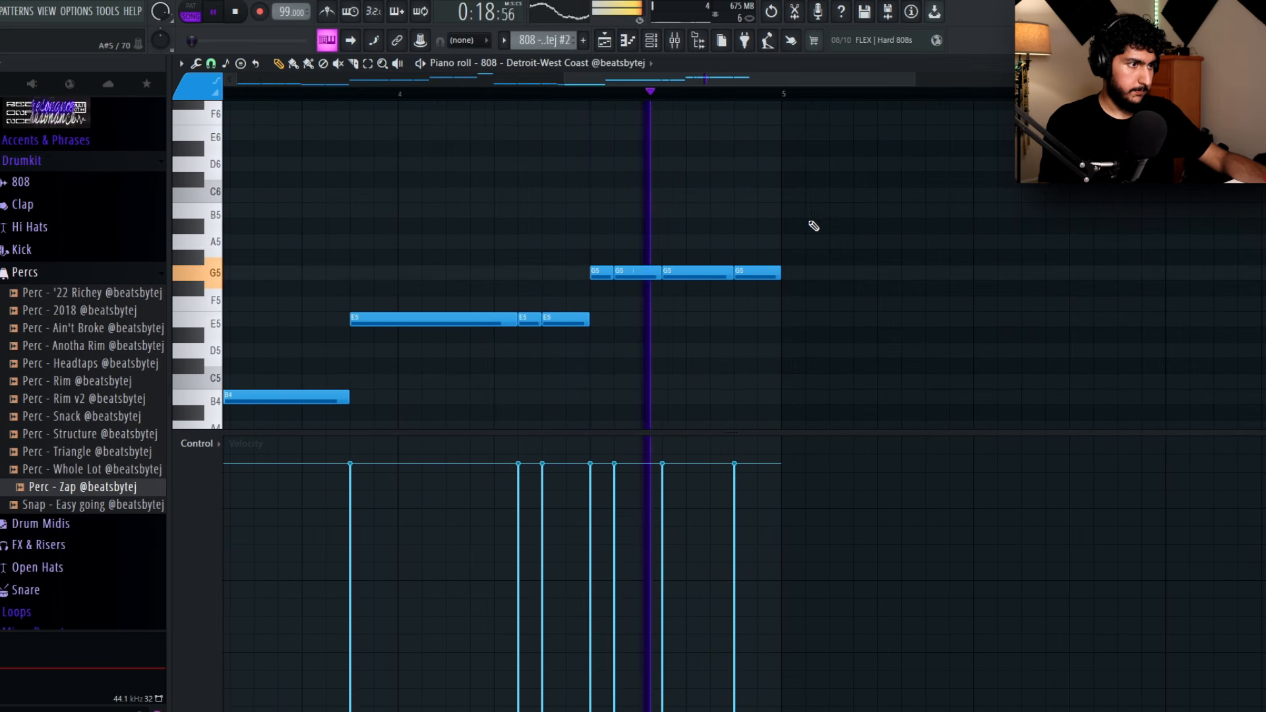
{"action": "scroll", "coordinate": [836, 215], "scroll_direction": "down", "scroll_amount": 2}
{"action": "scroll", "coordinate": [871, 140], "scroll_direction": "down", "scroll_amount": 1}
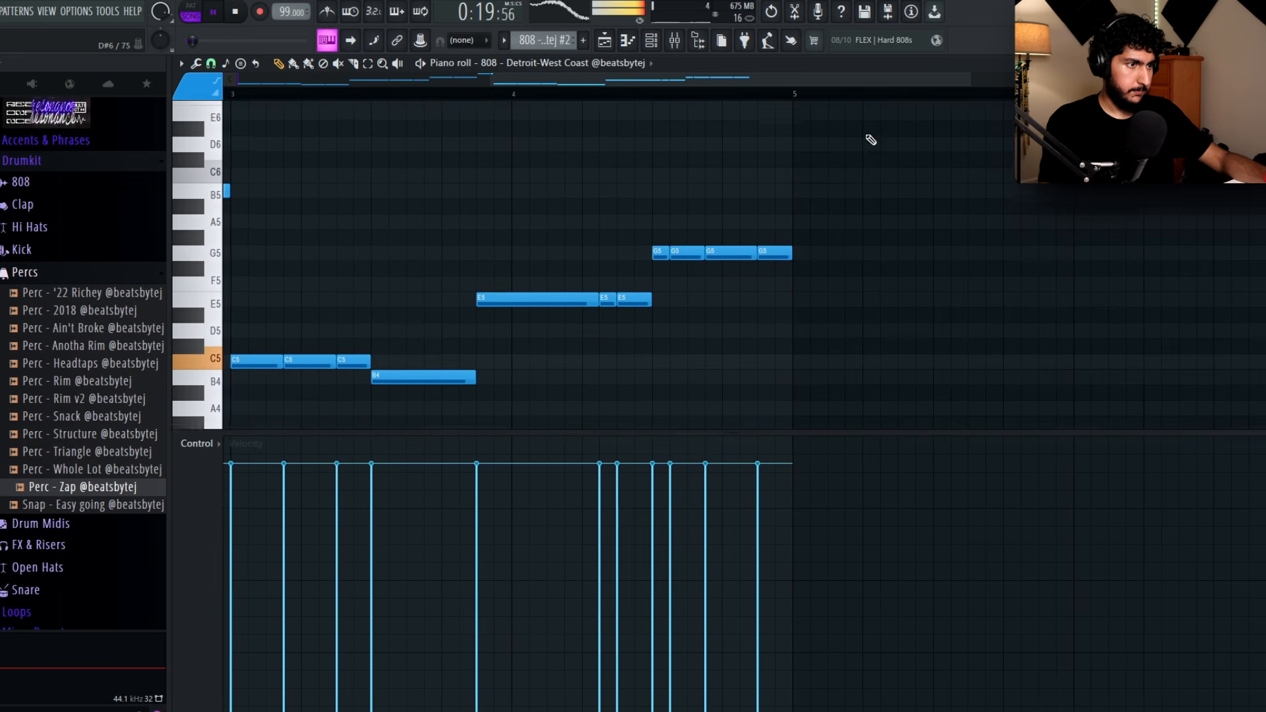
{"action": "scroll", "coordinate": [870, 140], "scroll_direction": "down", "scroll_amount": 2}
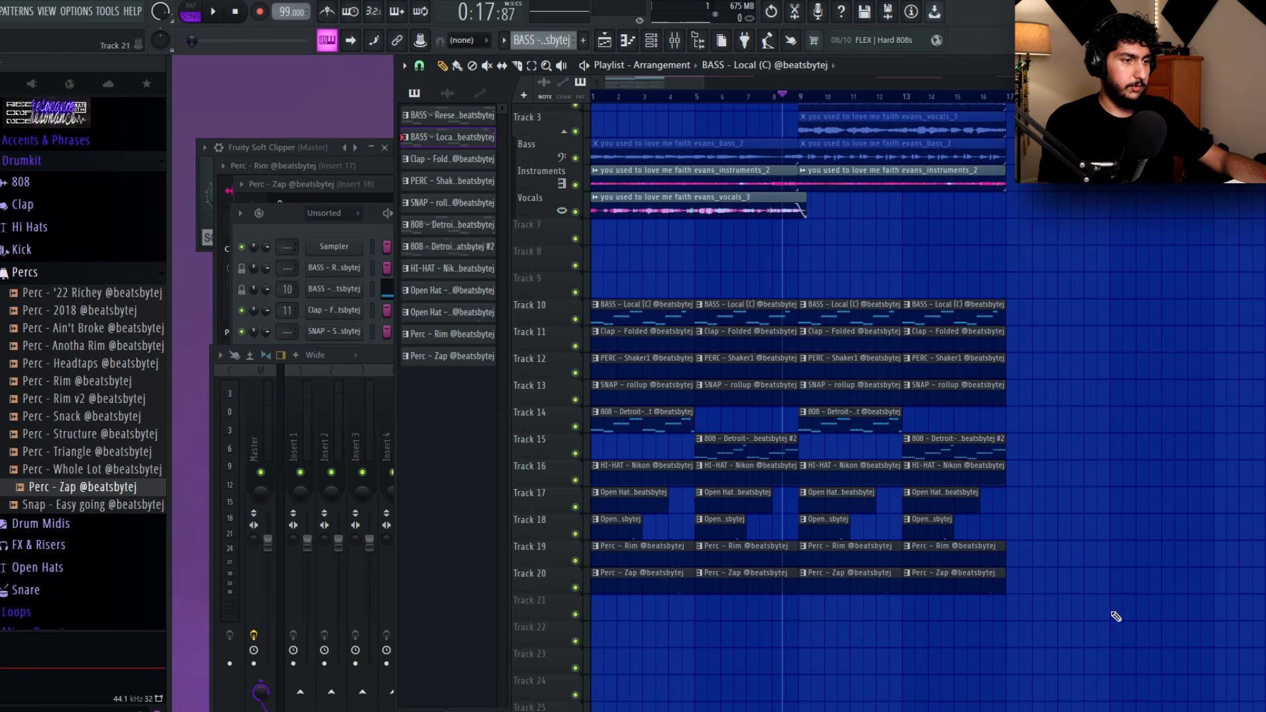
- Shift the drum and 808 clips four bars later and place the bass clips at bars 1 and 5
{"action": "left_click_drag", "start_coordinate": [1115, 616], "coordinate": [736, 323]}
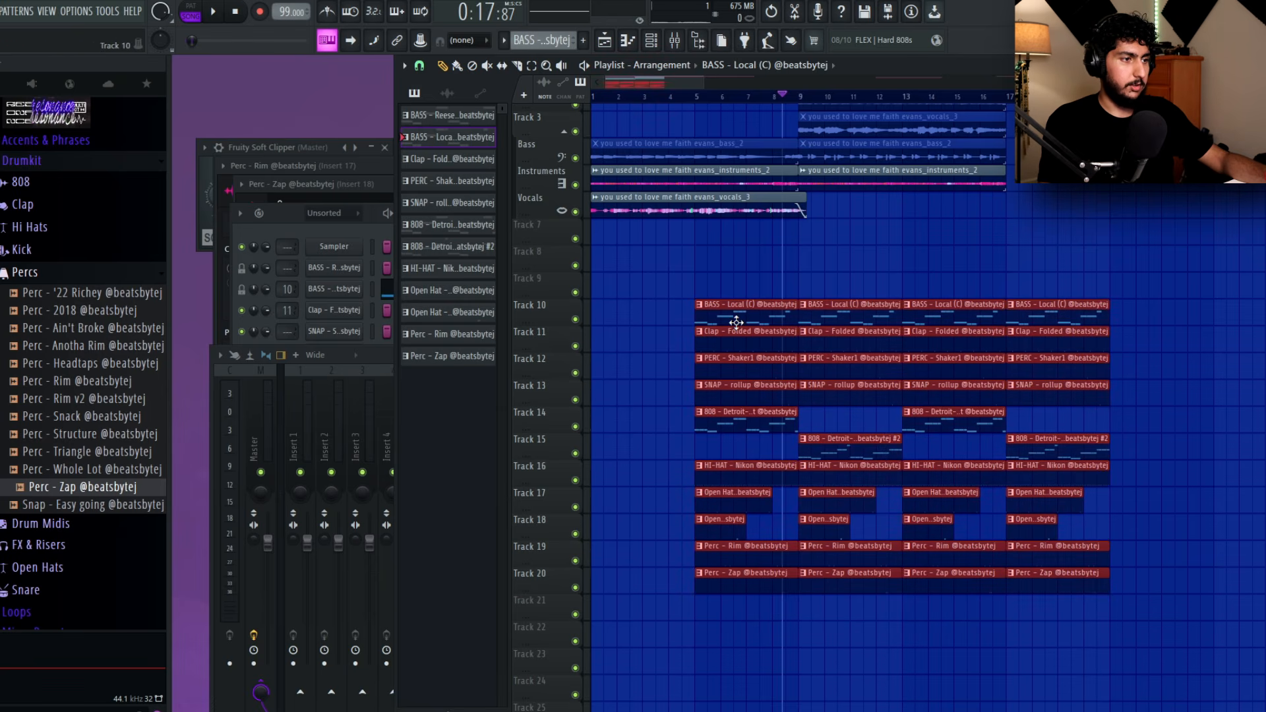
{"action": "left_click_drag", "start_coordinate": [943, 321], "coordinate": [839, 316]}
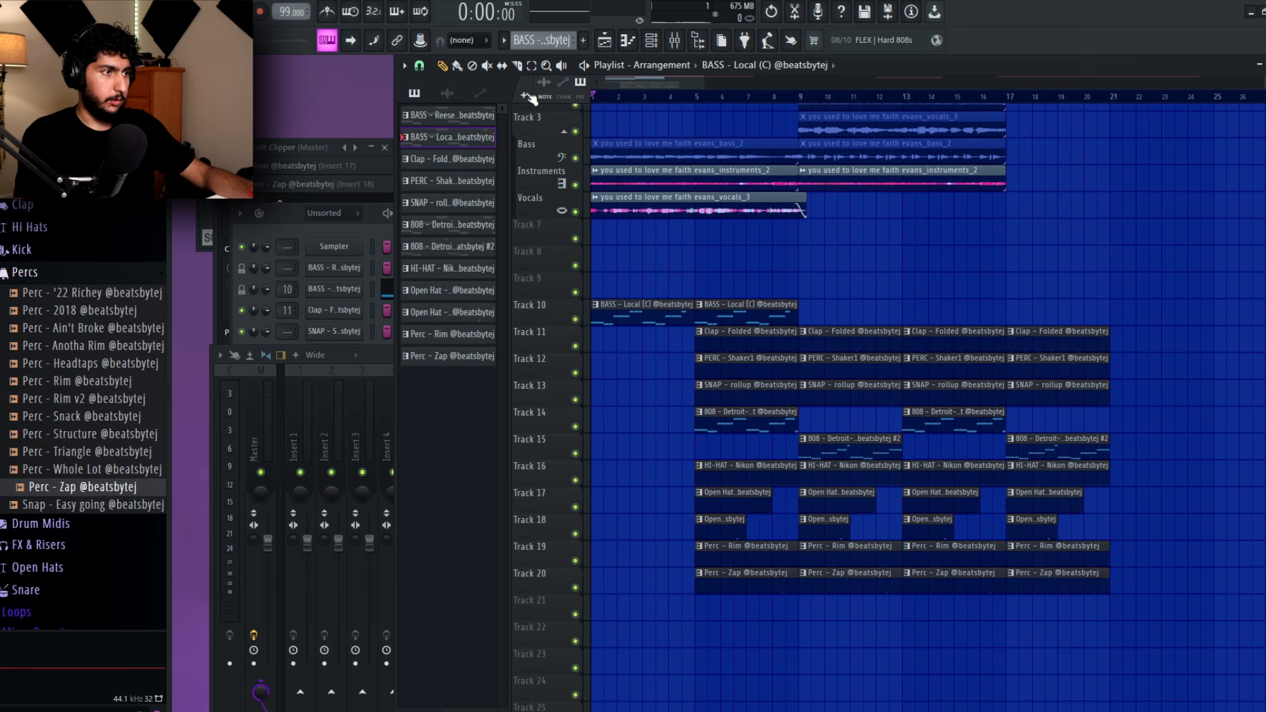
{"action": "left_click", "coordinate": [251, 272]}
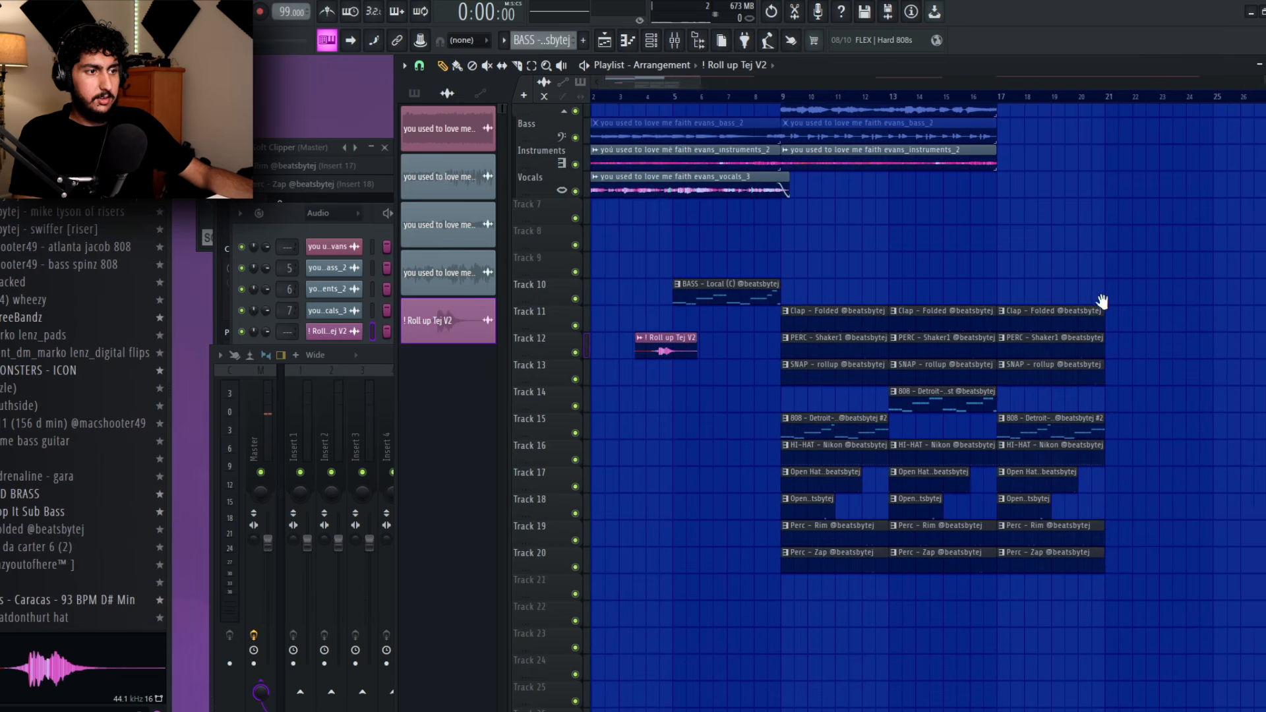
- Duplicate the instruments clip on the Instruments track so another copy starts at bar 17
{"action": "left_click_drag", "start_coordinate": [1078, 230], "coordinate": [869, 212]}
{"action": "key", "text": "ctrl+b"}
{"action": "left_click", "coordinate": [941, 240], "text": "ctrl"}
{"action": "scroll", "coordinate": [1055, 369], "scroll_direction": "down", "scroll_amount": 1}
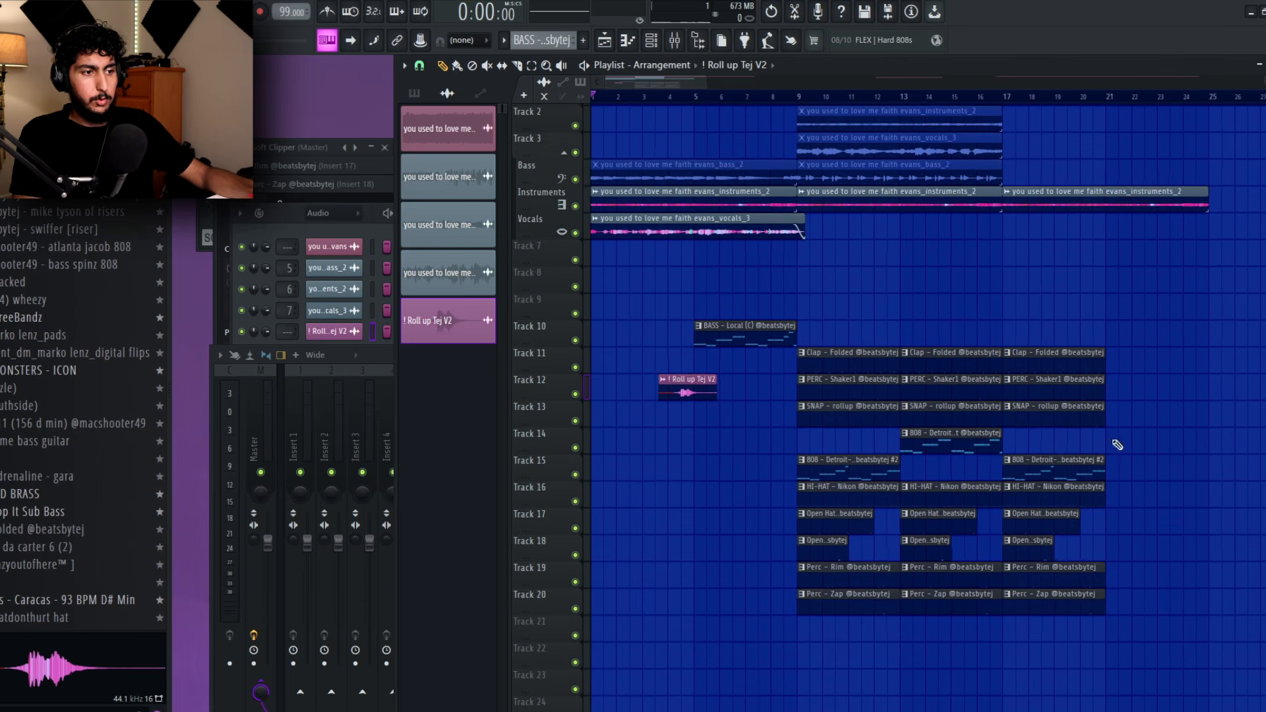
{"action": "left_click_drag", "start_coordinate": [1138, 604], "coordinate": [1066, 352]}
{"action": "key", "text": "ctrl+b"}
{"action": "left_click", "coordinate": [1084, 335], "text": "ctrl"}
{"action": "right_click", "coordinate": [1131, 359]}
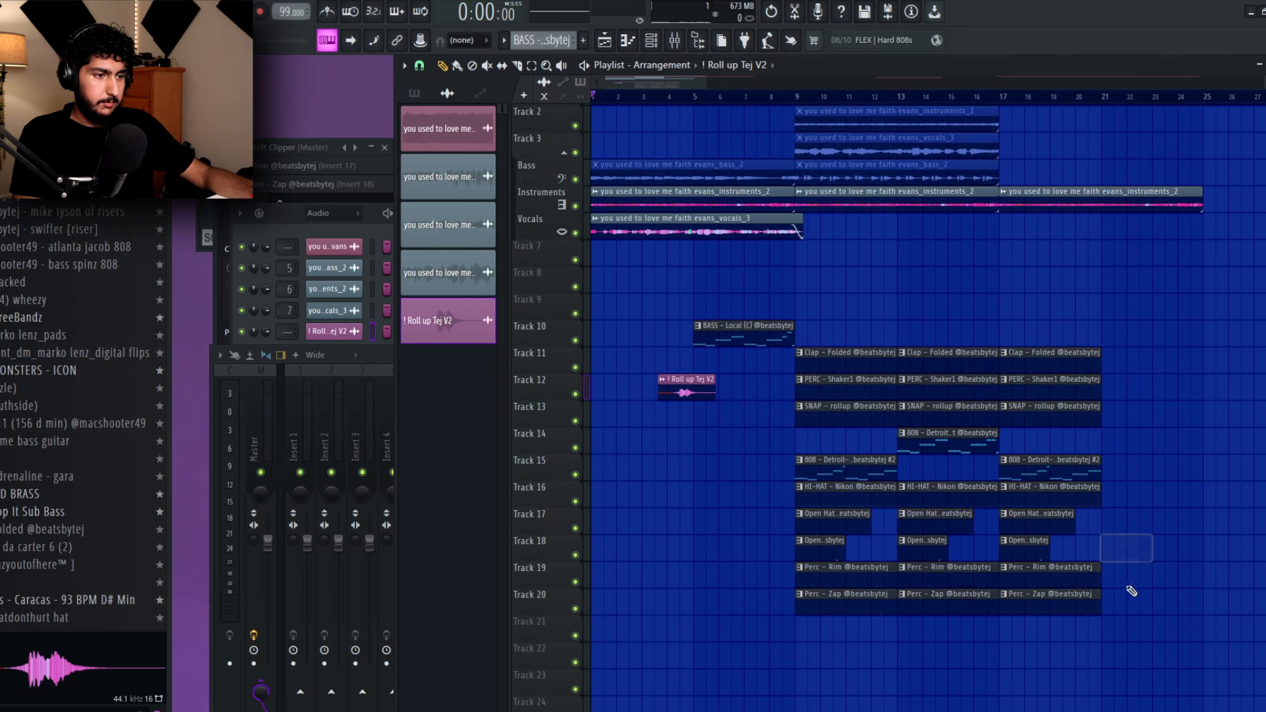
- Copy the drum and 808 clips of the bar 13 section to bar 21
{"action": "left_click_drag", "start_coordinate": [963, 650], "coordinate": [1136, 356]}
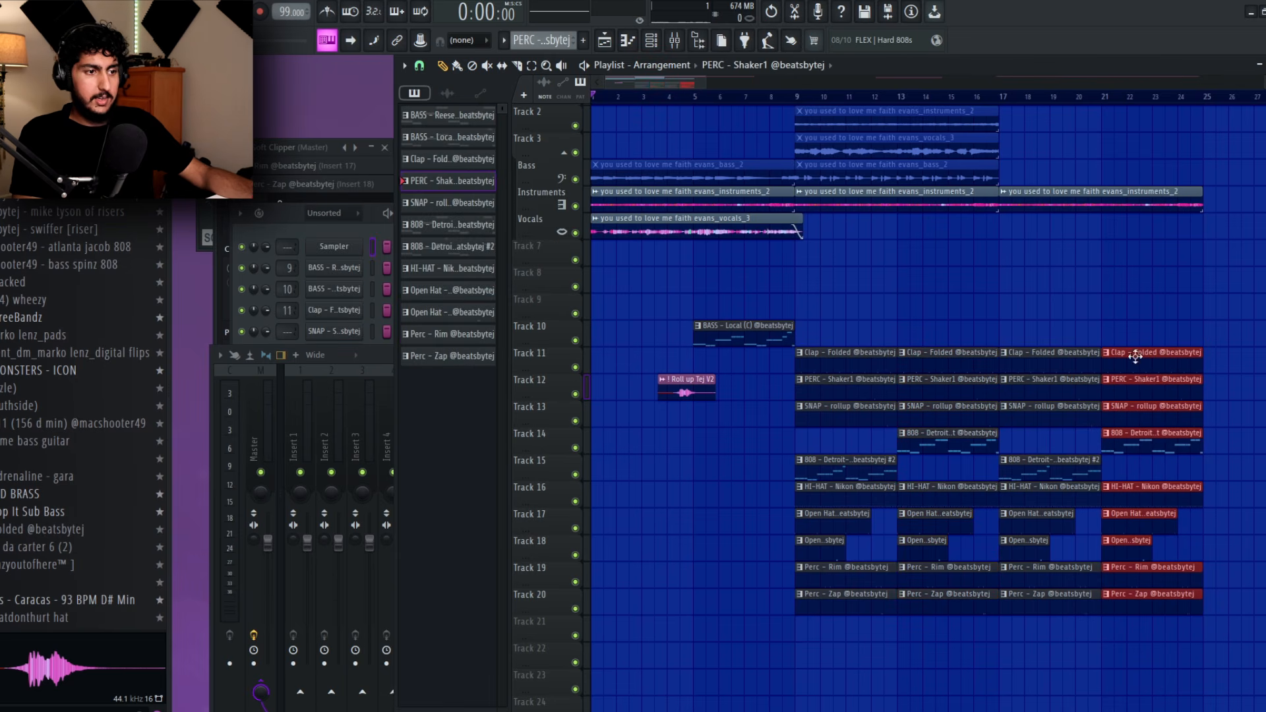
{"action": "scroll", "coordinate": [980, 286], "scroll_direction": "down", "scroll_amount": 3}
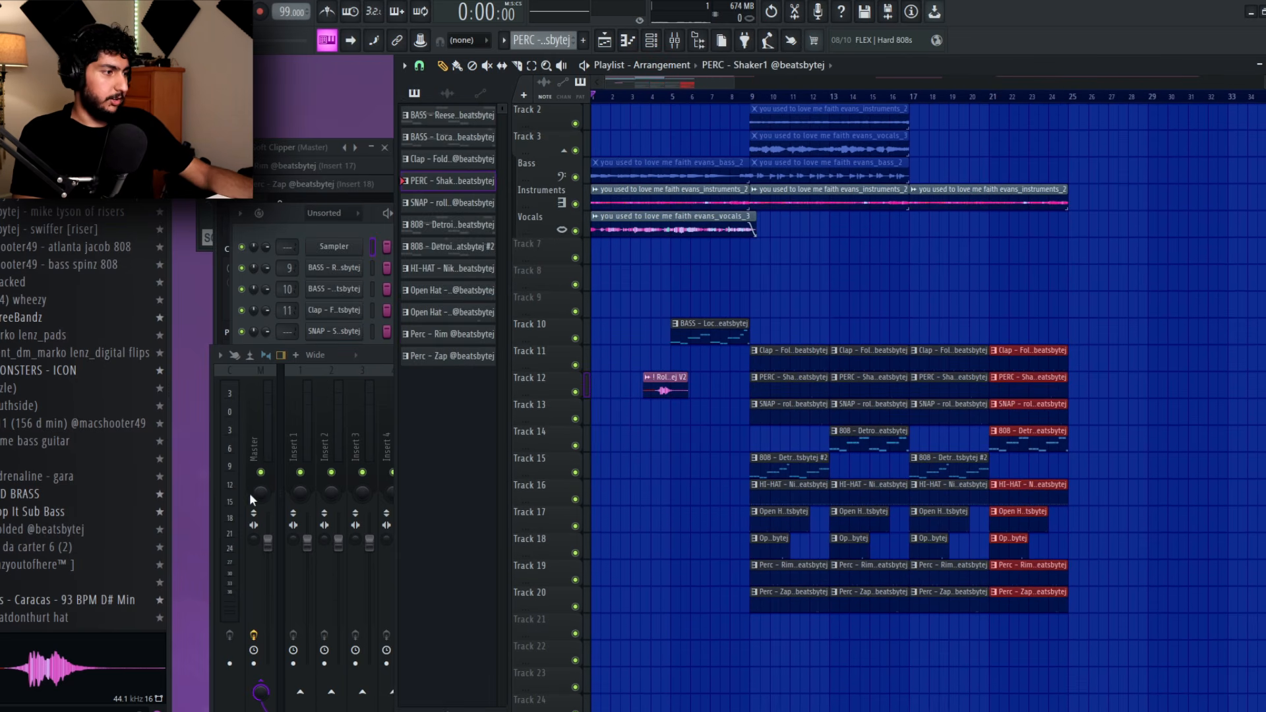
{"action": "left_click", "coordinate": [249, 493]}
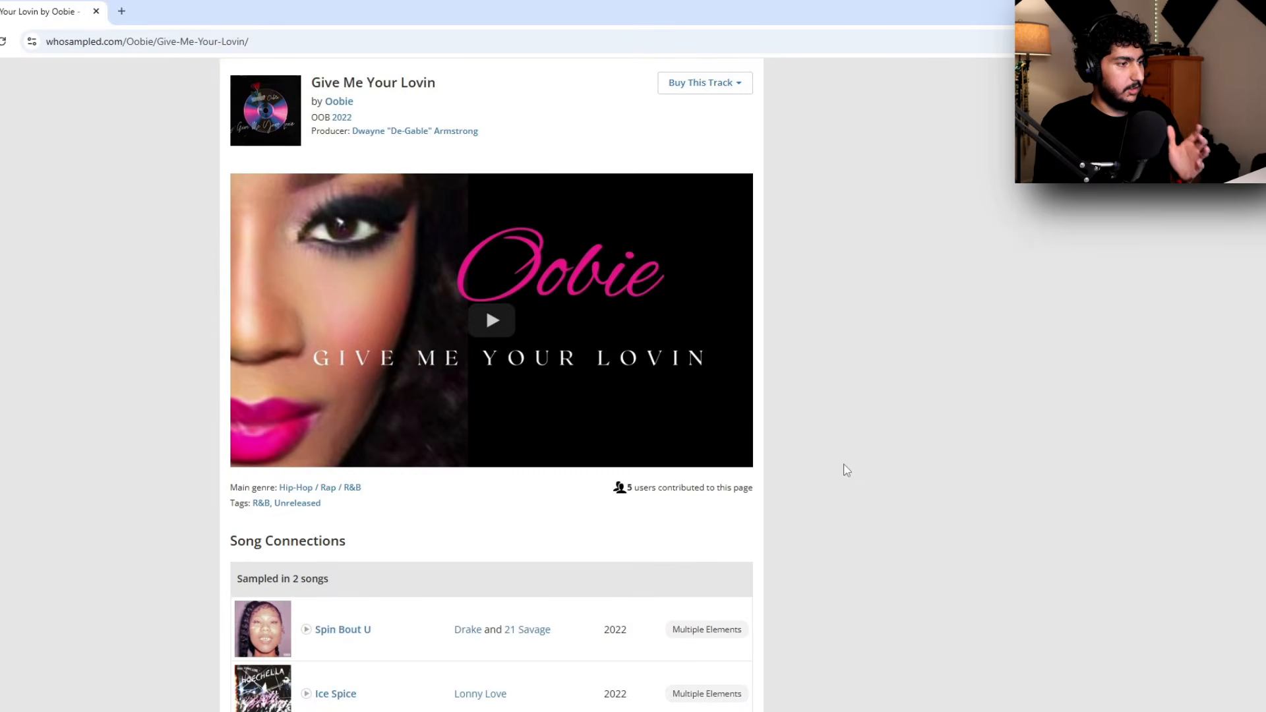
- Read the Facts and Stories section of the Give Me Your Lovin page, highlighting its first paragraph
{"action": "scroll", "coordinate": [842, 463], "scroll_direction": "down", "scroll_amount": 10}
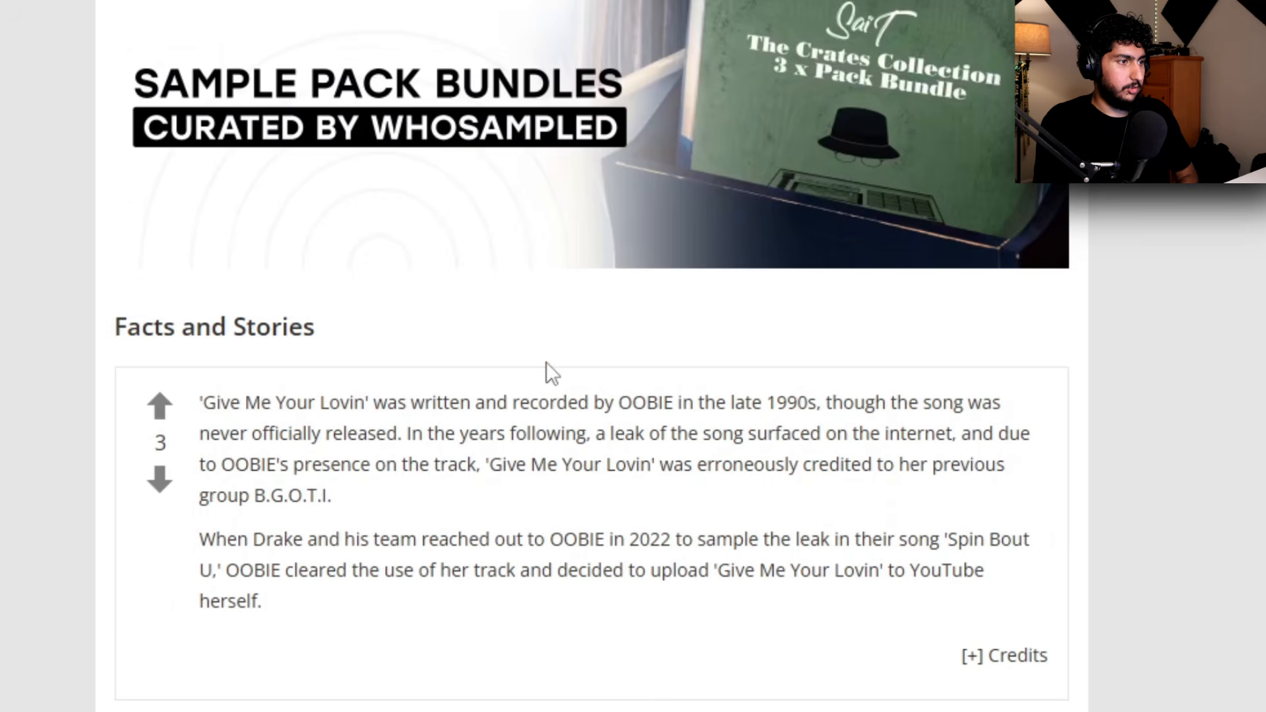
{"action": "scroll", "coordinate": [546, 361], "scroll_direction": "down", "scroll_amount": 2}
{"action": "left_click_drag", "start_coordinate": [205, 274], "coordinate": [800, 373]}
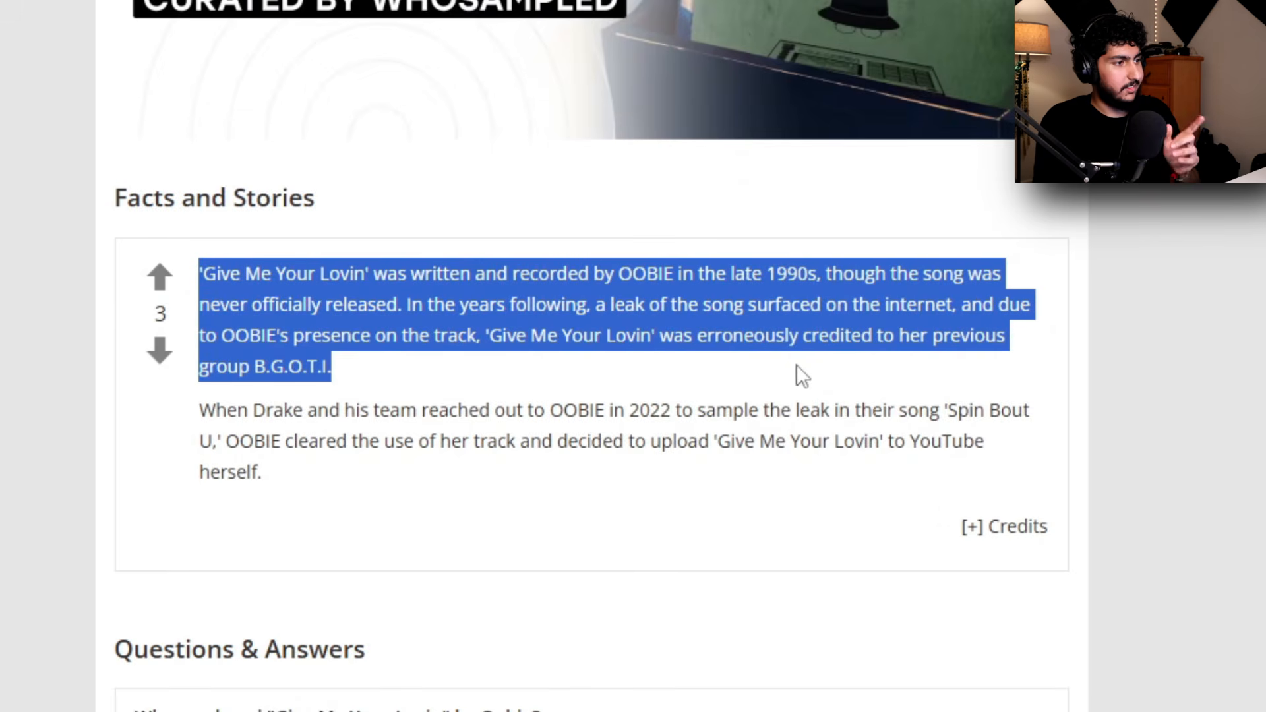
{"action": "left_click", "coordinate": [657, 316]}
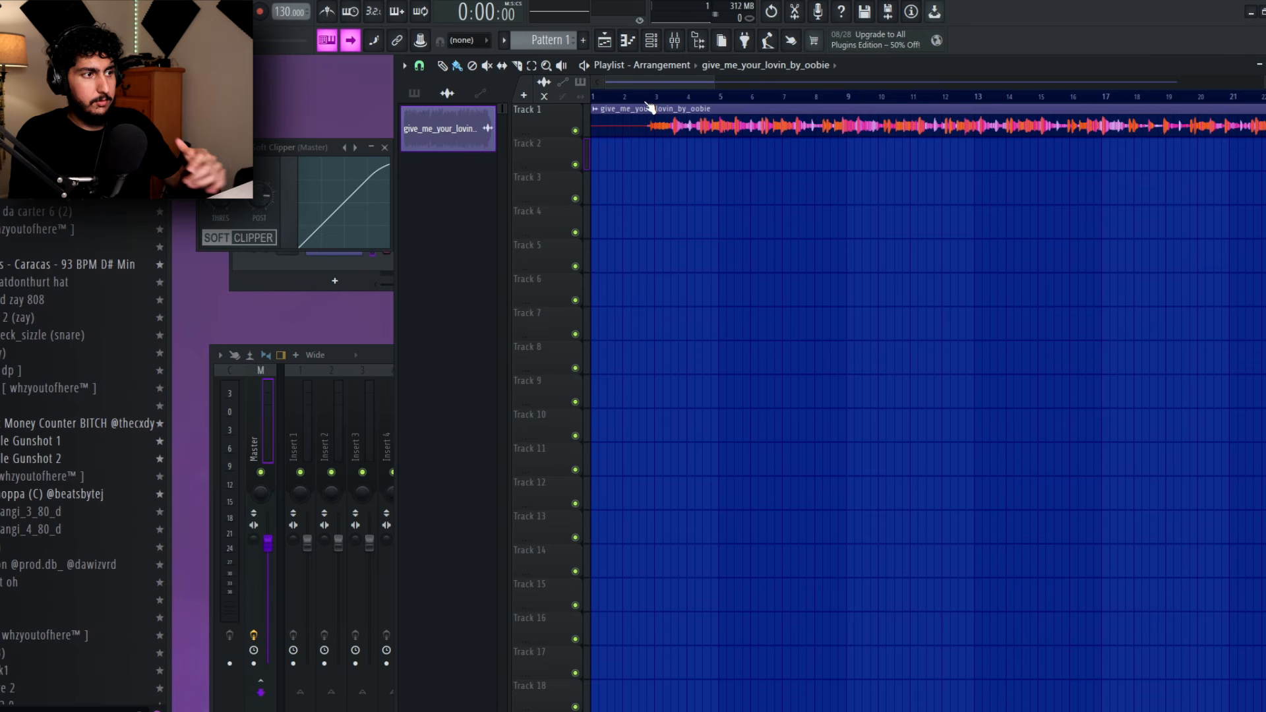
- Examine where the music begins in the give_me_your_lovin_by_oobie clip, placing the playhead just before bar 3
{"action": "scroll", "coordinate": [749, 149], "scroll_direction": "up", "scroll_amount": 5}
{"action": "left_click", "coordinate": [774, 96]}
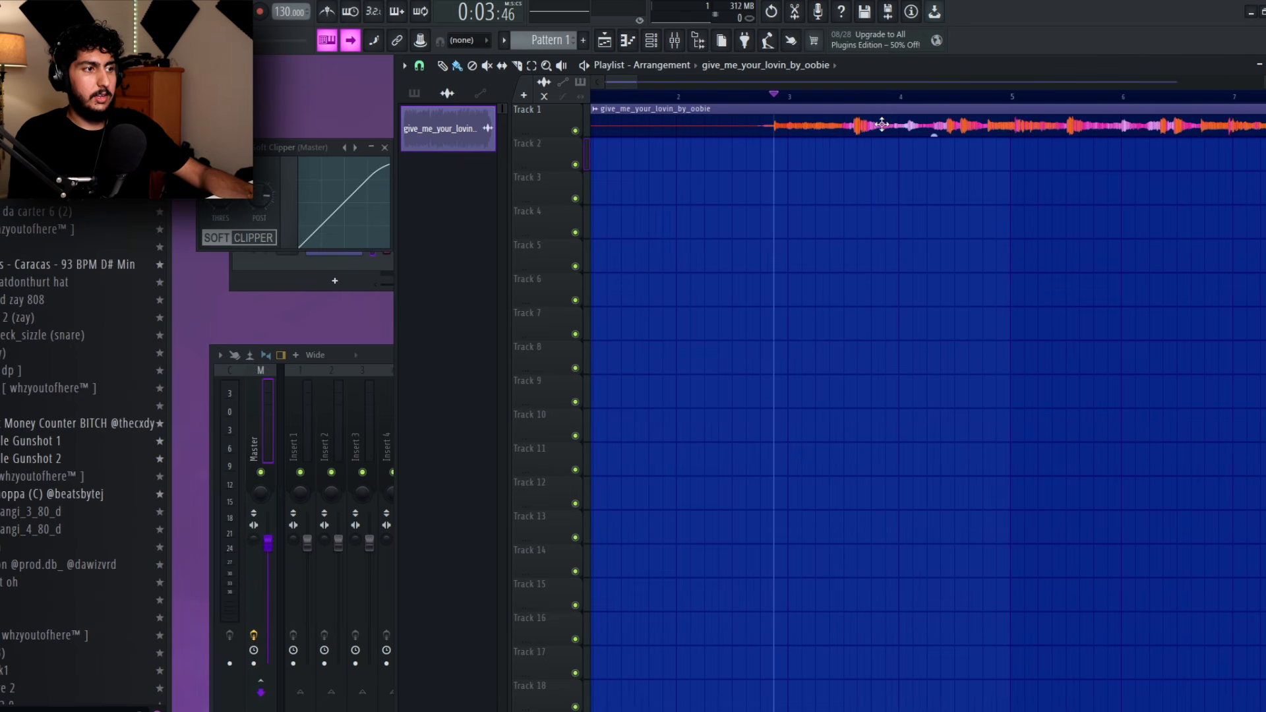
{"action": "scroll", "coordinate": [870, 142], "scroll_direction": "down", "scroll_amount": 2}
{"action": "scroll", "coordinate": [828, 184], "scroll_direction": "up", "scroll_amount": 3}
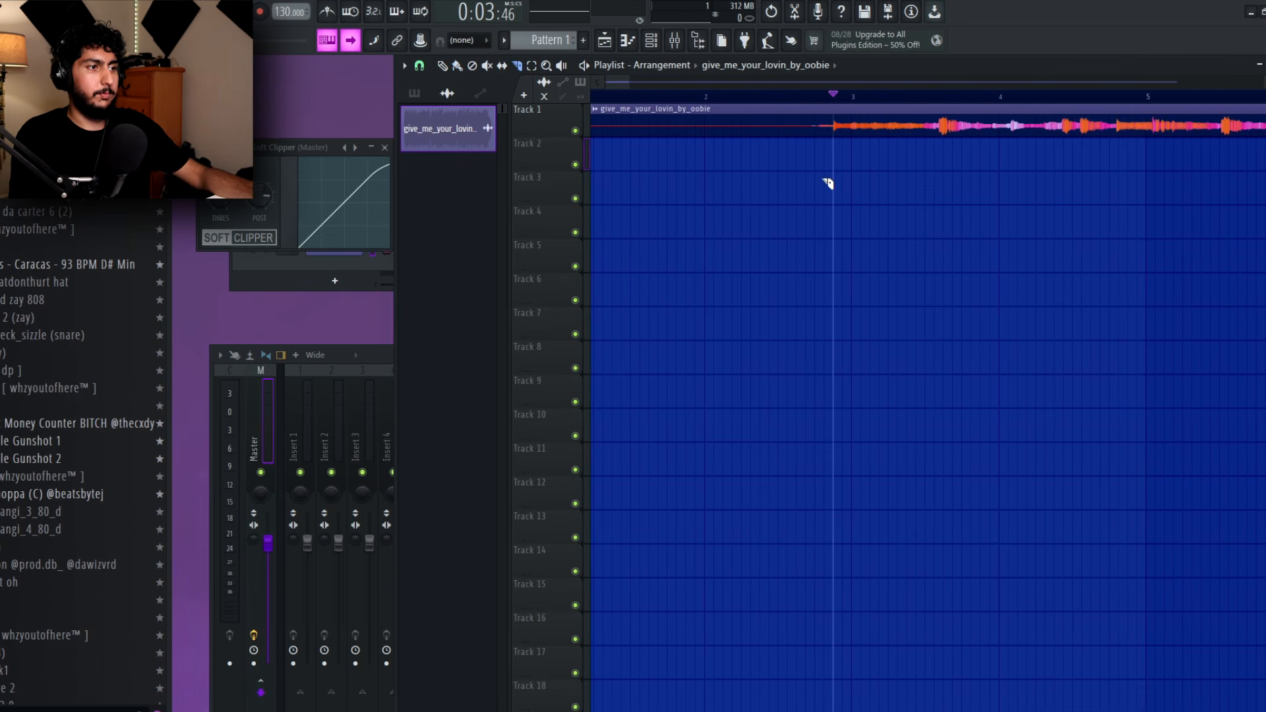
{"action": "scroll", "coordinate": [884, 188], "scroll_direction": "down", "scroll_amount": 4}
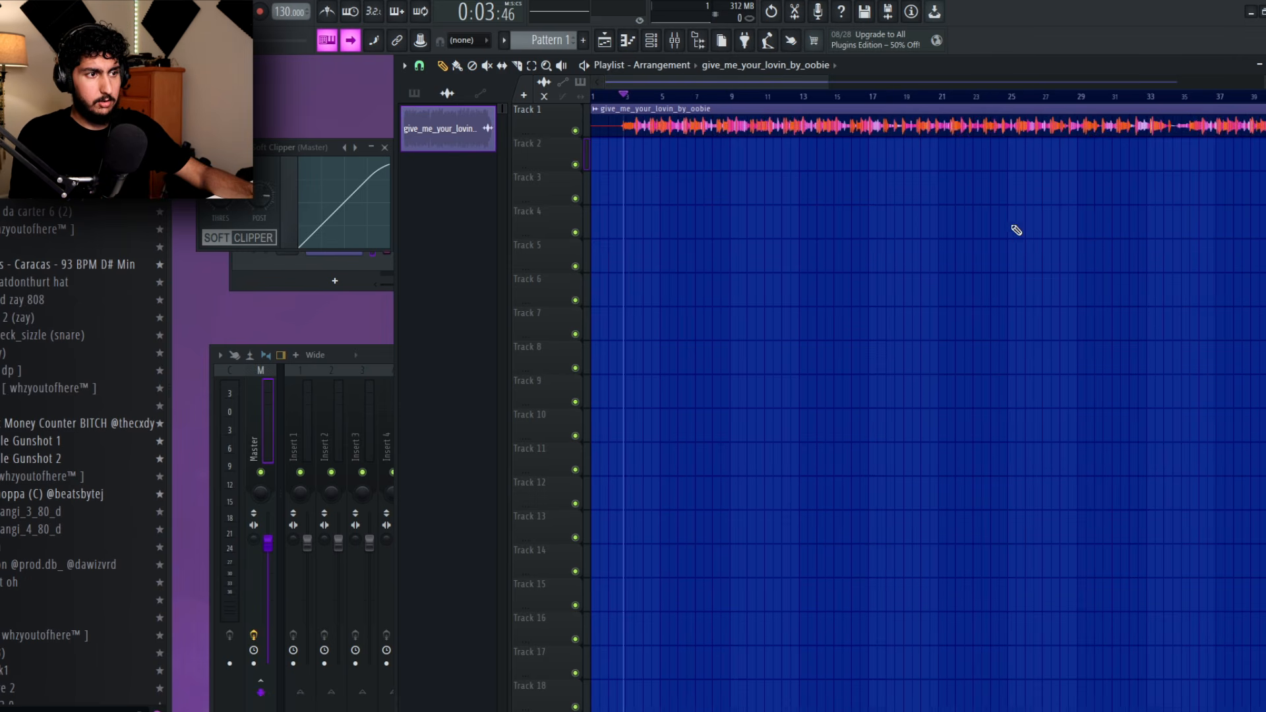
{"action": "scroll", "coordinate": [995, 181], "scroll_direction": "down", "scroll_amount": 2}
{"action": "key", "text": "space"}
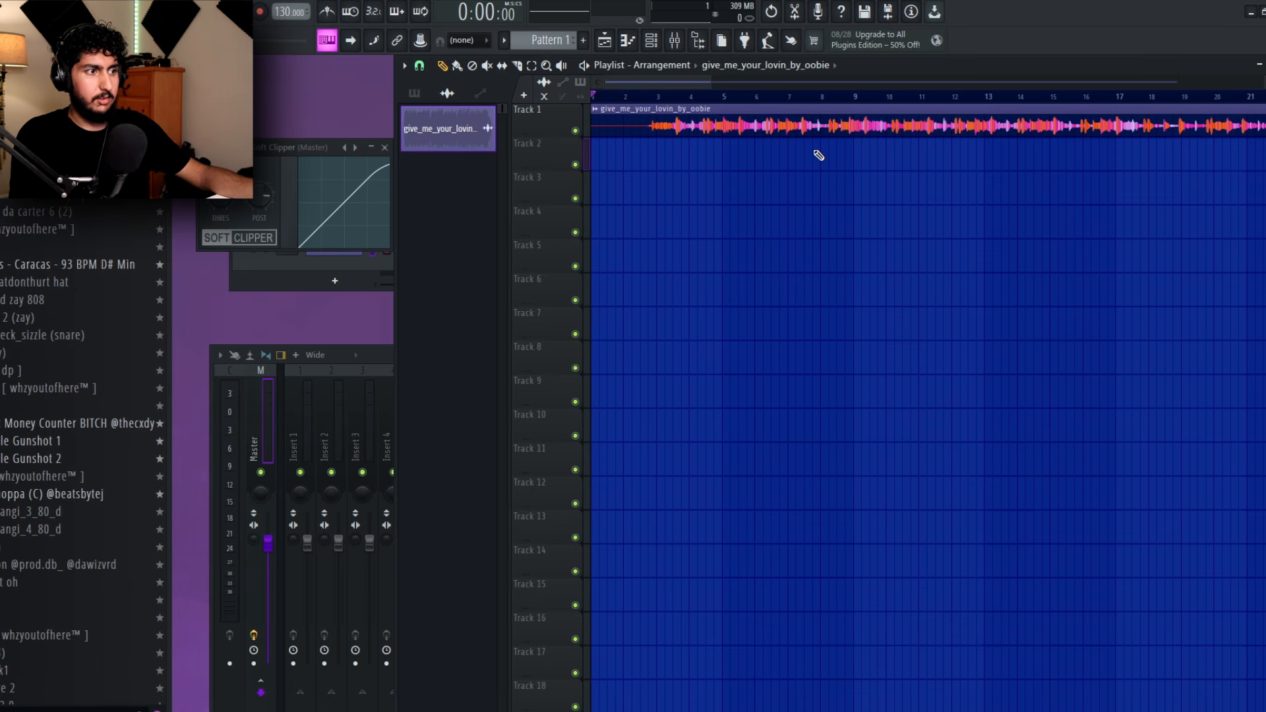
- Slice the sample clip shortly after bar 3, mute the intro part and move the rest to the start of Track 2
{"action": "scroll", "coordinate": [635, 166], "scroll_direction": "up", "scroll_amount": 2}
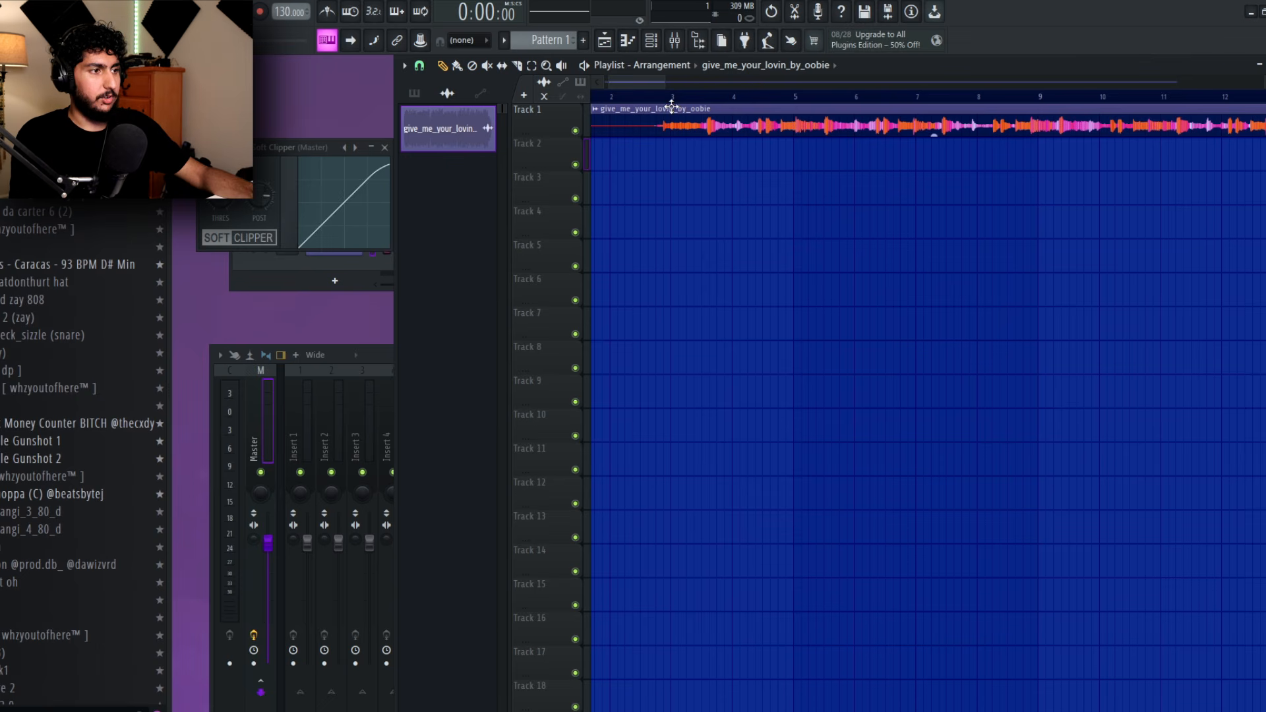
{"action": "scroll", "coordinate": [811, 228], "scroll_direction": "up", "scroll_amount": 2}
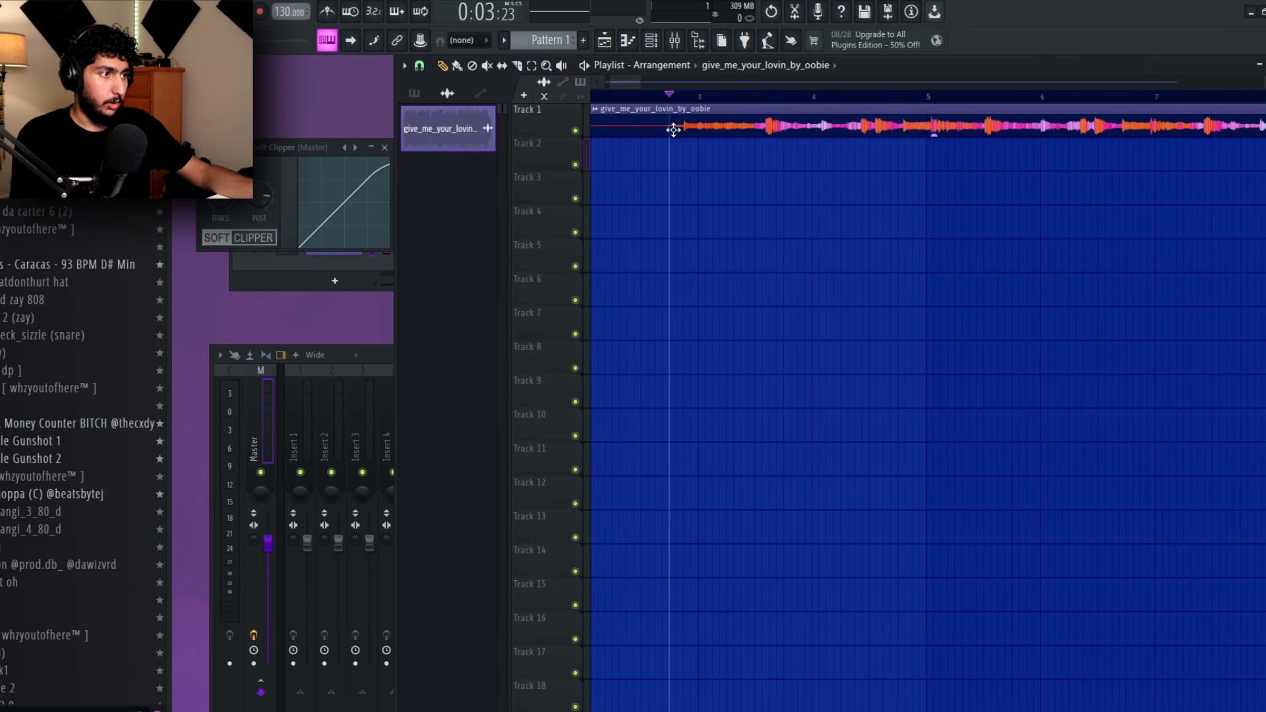
{"action": "scroll", "coordinate": [806, 187], "scroll_direction": "up", "scroll_amount": 2}
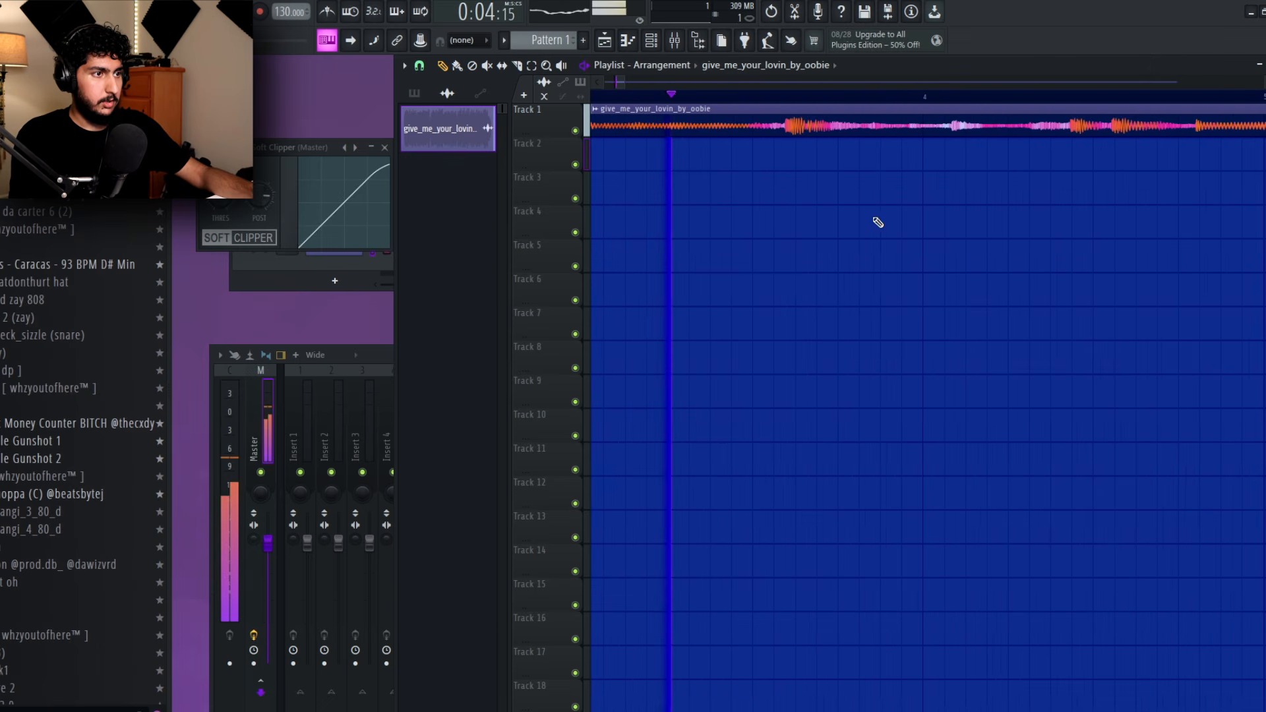
{"action": "scroll", "coordinate": [857, 172], "scroll_direction": "up", "scroll_amount": 2}
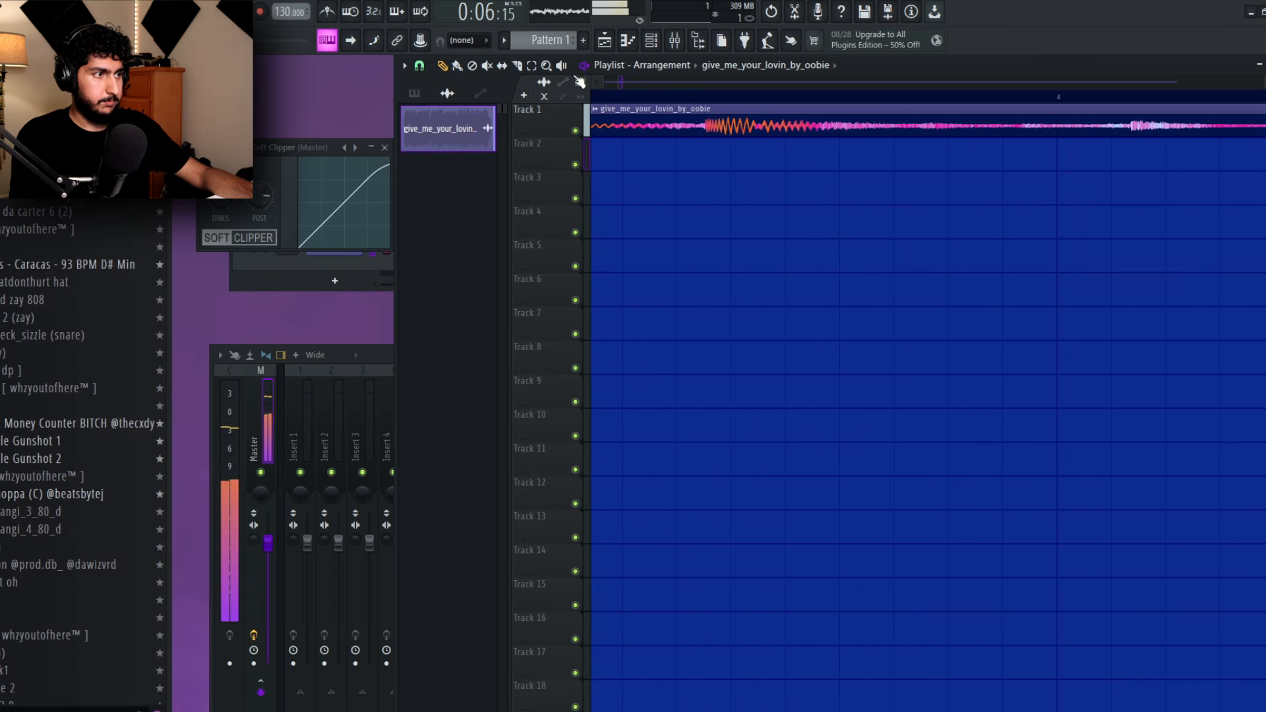
{"action": "scroll", "coordinate": [672, 161], "scroll_direction": "up", "scroll_amount": 2}
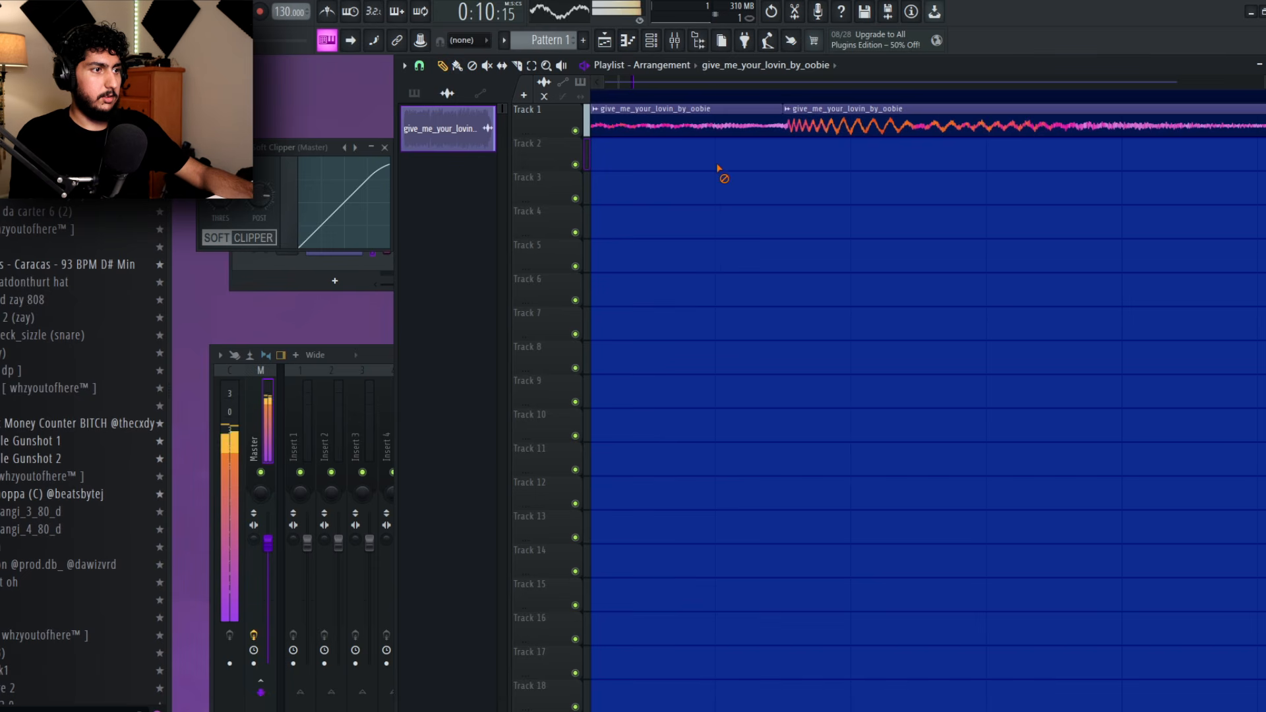
{"action": "scroll", "coordinate": [822, 161], "scroll_direction": "down", "scroll_amount": 2}
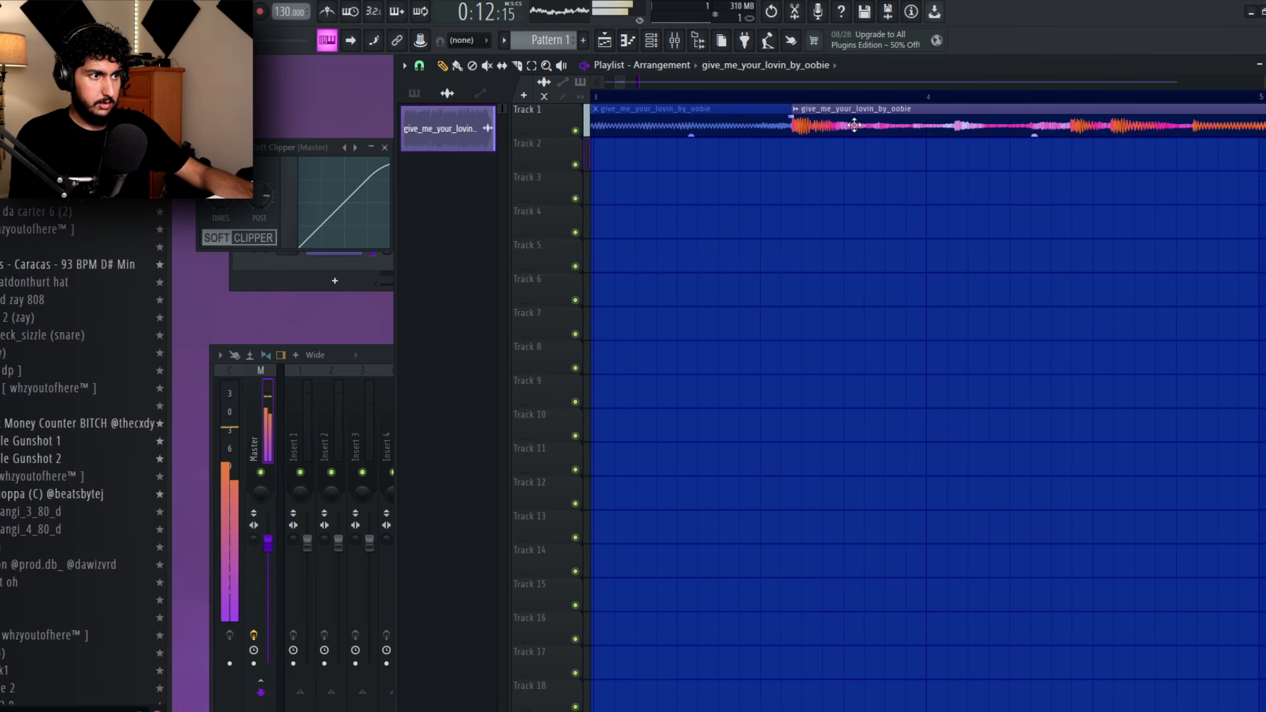
{"action": "scroll", "coordinate": [839, 209], "scroll_direction": "down", "scroll_amount": 3}
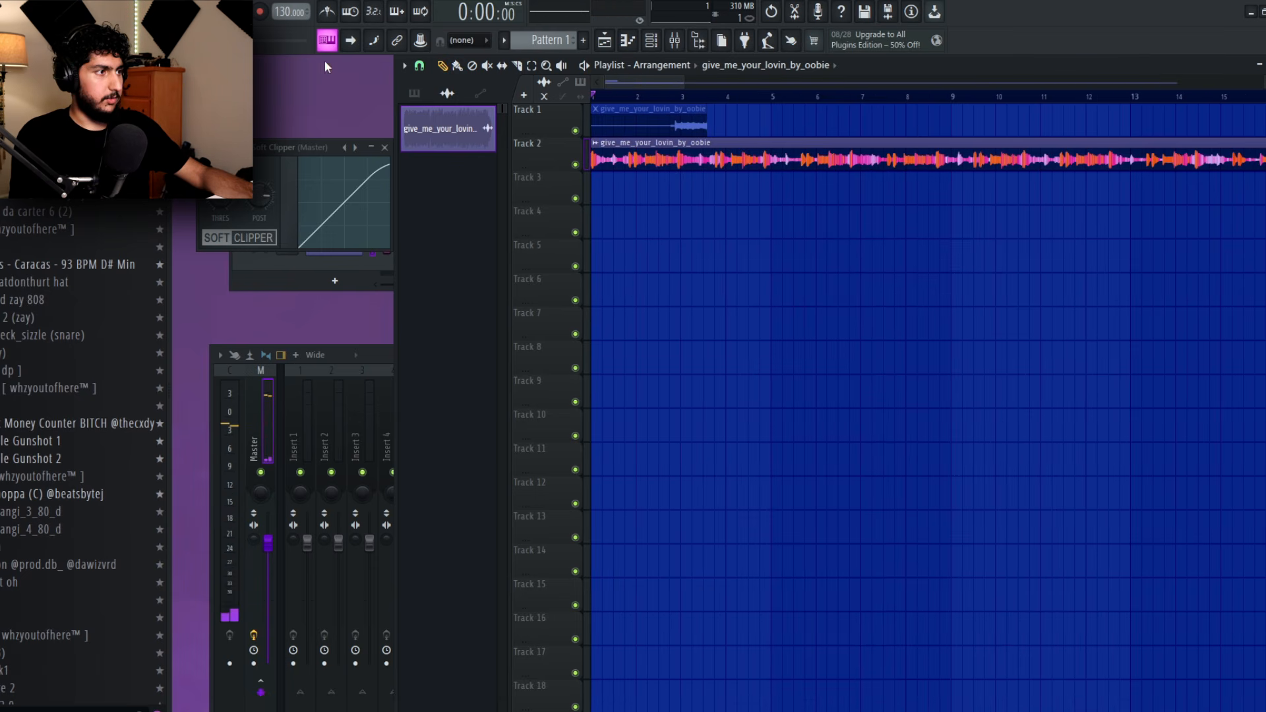
- Open the tempo tapper, play the sample and tap along to its beat, applying a tempo of 135 BPM
{"action": "right_click", "coordinate": [293, 11]}
{"action": "left_click", "coordinate": [435, 14]}
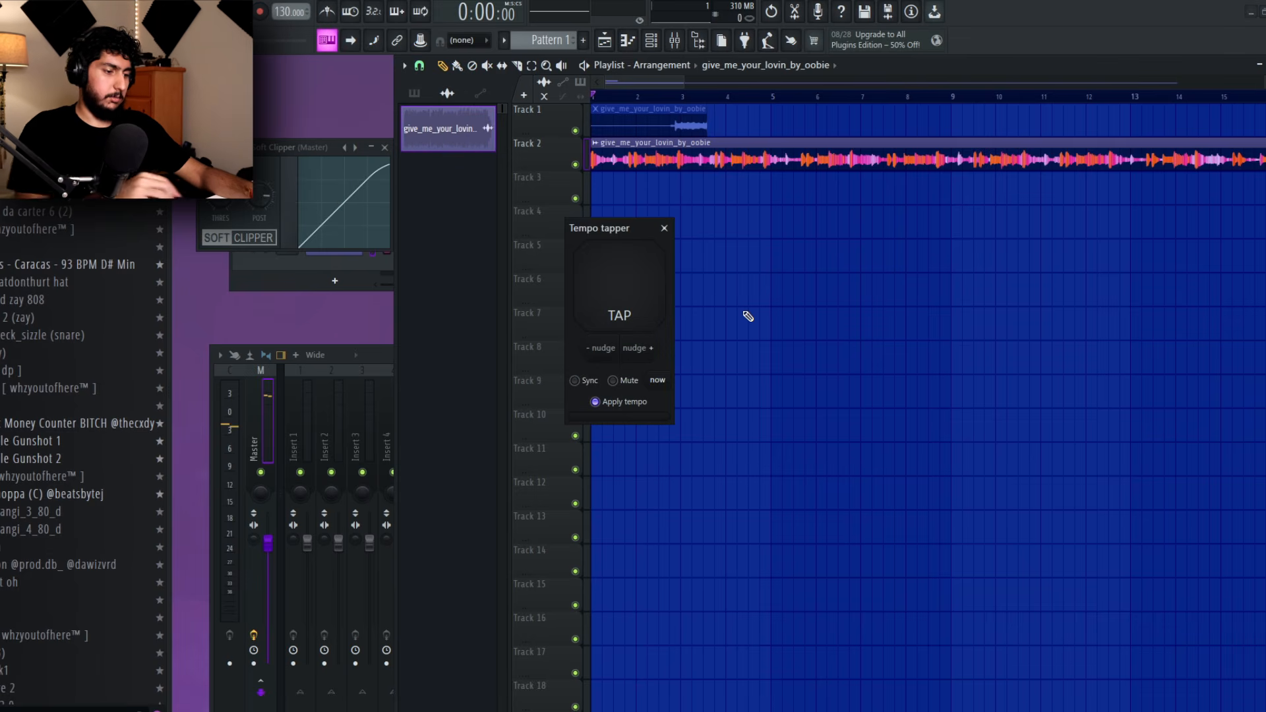
{"action": "key", "text": "space"}
{"action": "key", "text": "t"}
{"action": "key", "text": "t"}
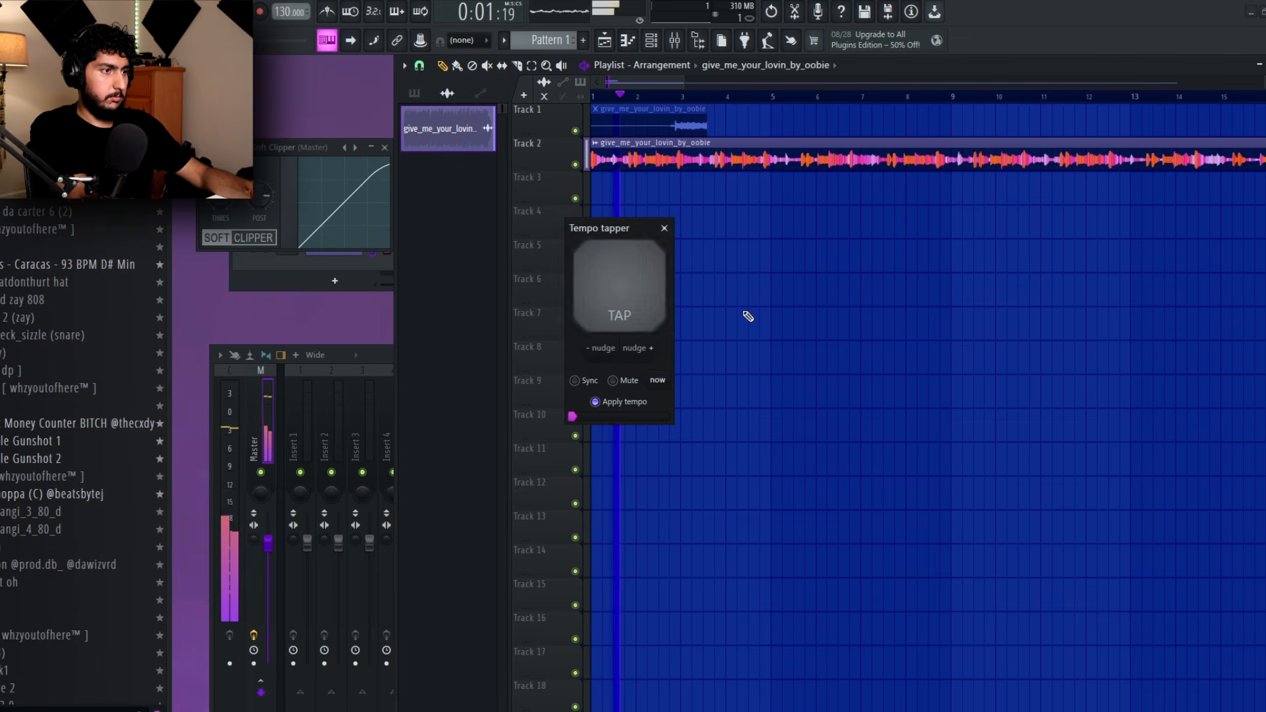
{"action": "key", "text": "t"}
{"action": "key", "text": "t"}
{"action": "key", "text": "t"}
{"action": "key", "text": "t"}
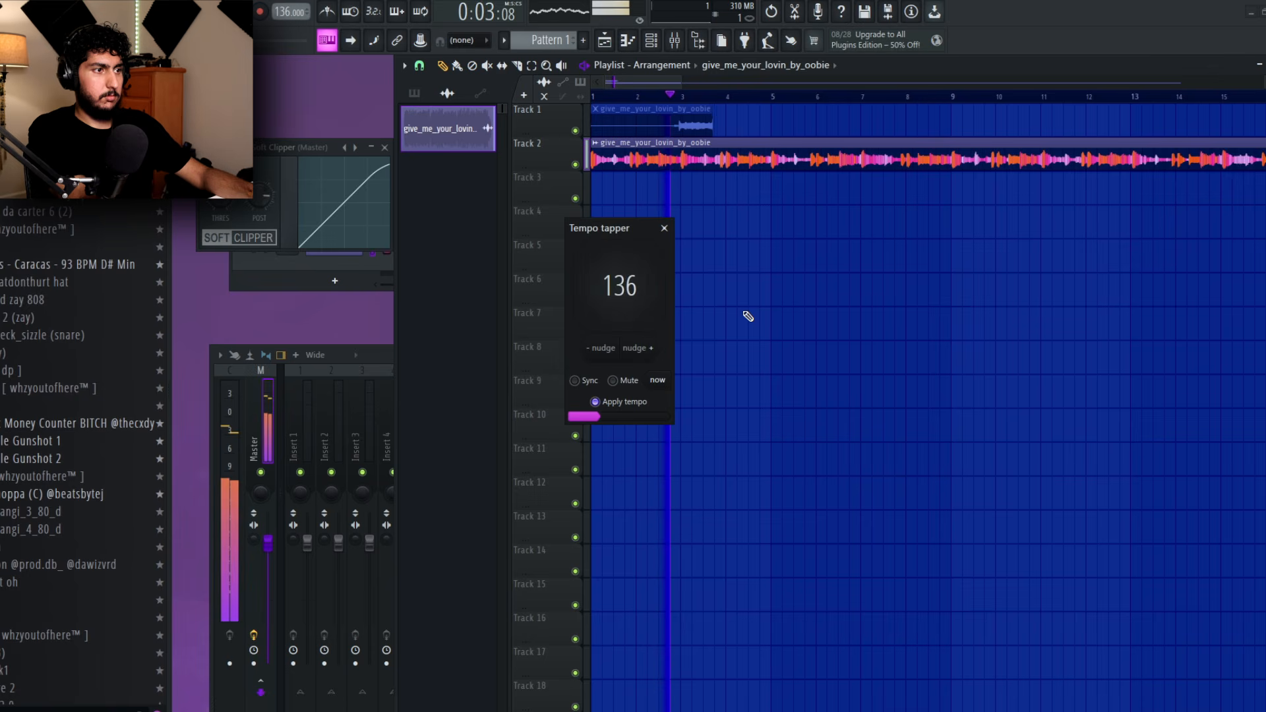
{"action": "key", "text": "t"}
{"action": "key", "text": "t"}
{"action": "key", "text": "t"}
{"action": "key", "text": "t"}
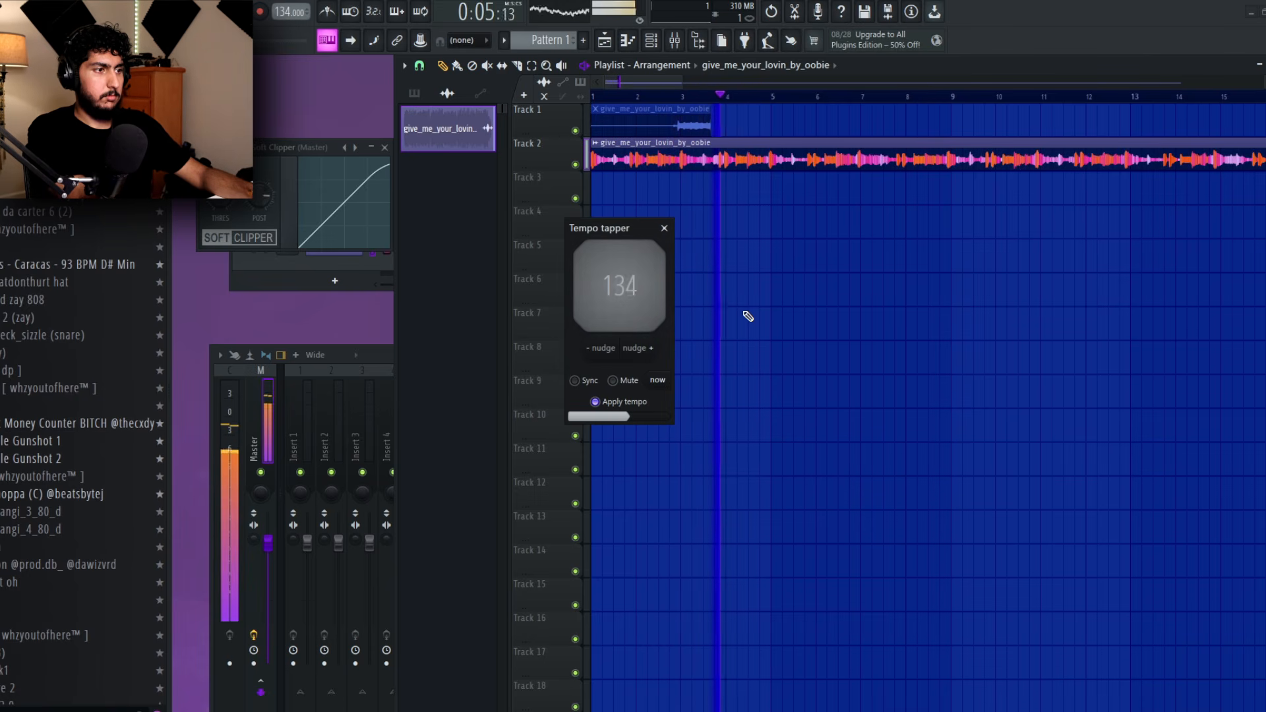
{"action": "key", "text": "t"}
{"action": "key", "text": "t"}
{"action": "key", "text": "t"}
{"action": "key", "text": "t"}
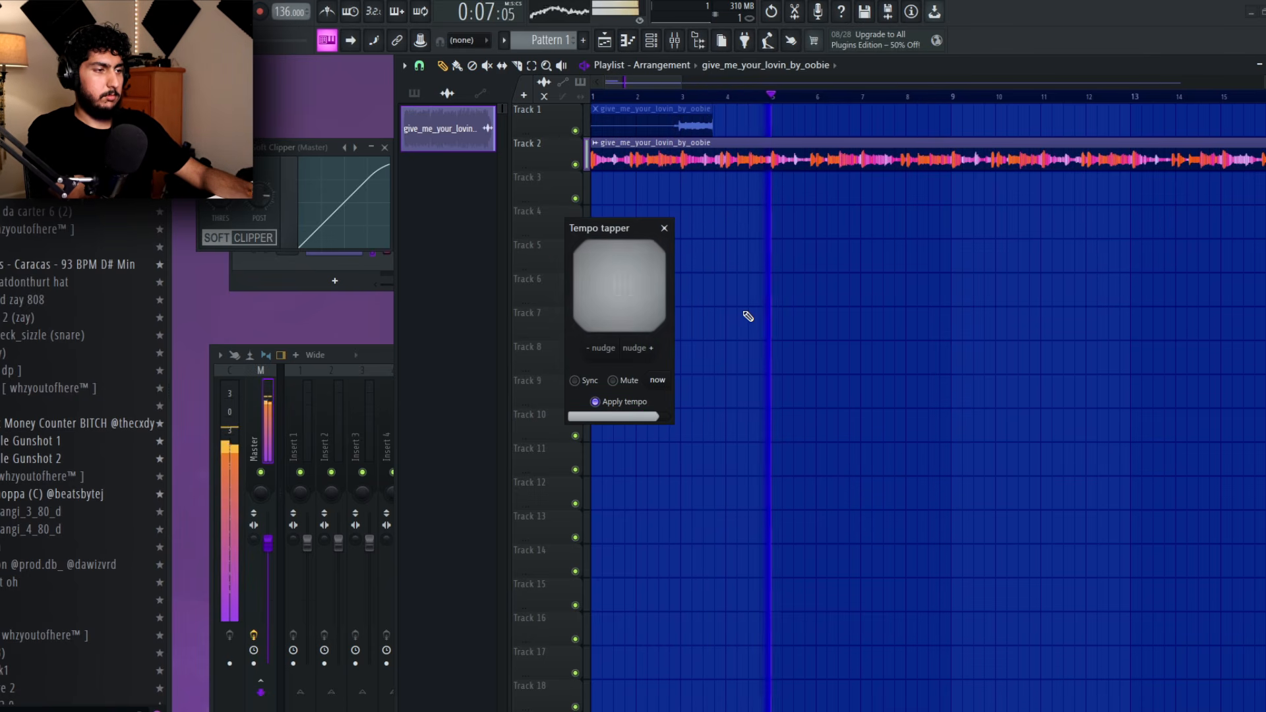
{"action": "key", "text": "t"}
{"action": "key", "text": "t"}
{"action": "key", "text": "t"}
{"action": "key", "text": "t"}
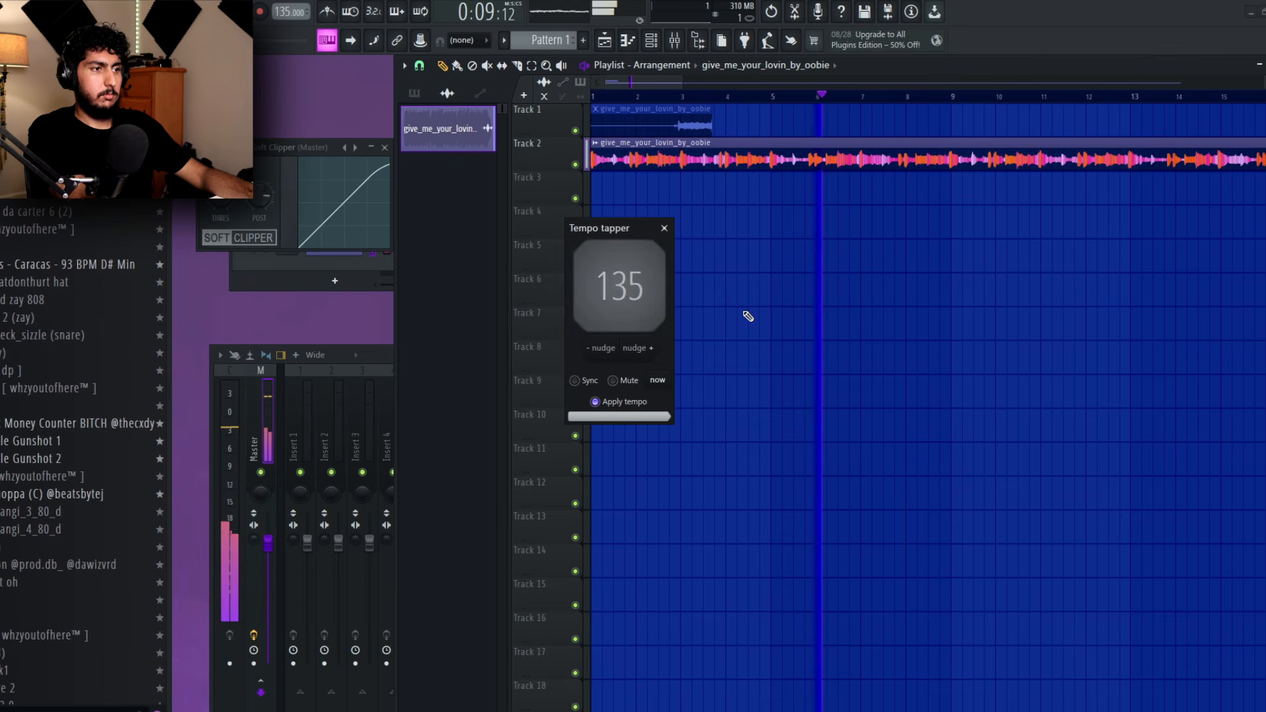
{"action": "key", "text": "t"}
{"action": "key", "text": "t"}
{"action": "key", "text": "t"}
{"action": "key", "text": "t"}
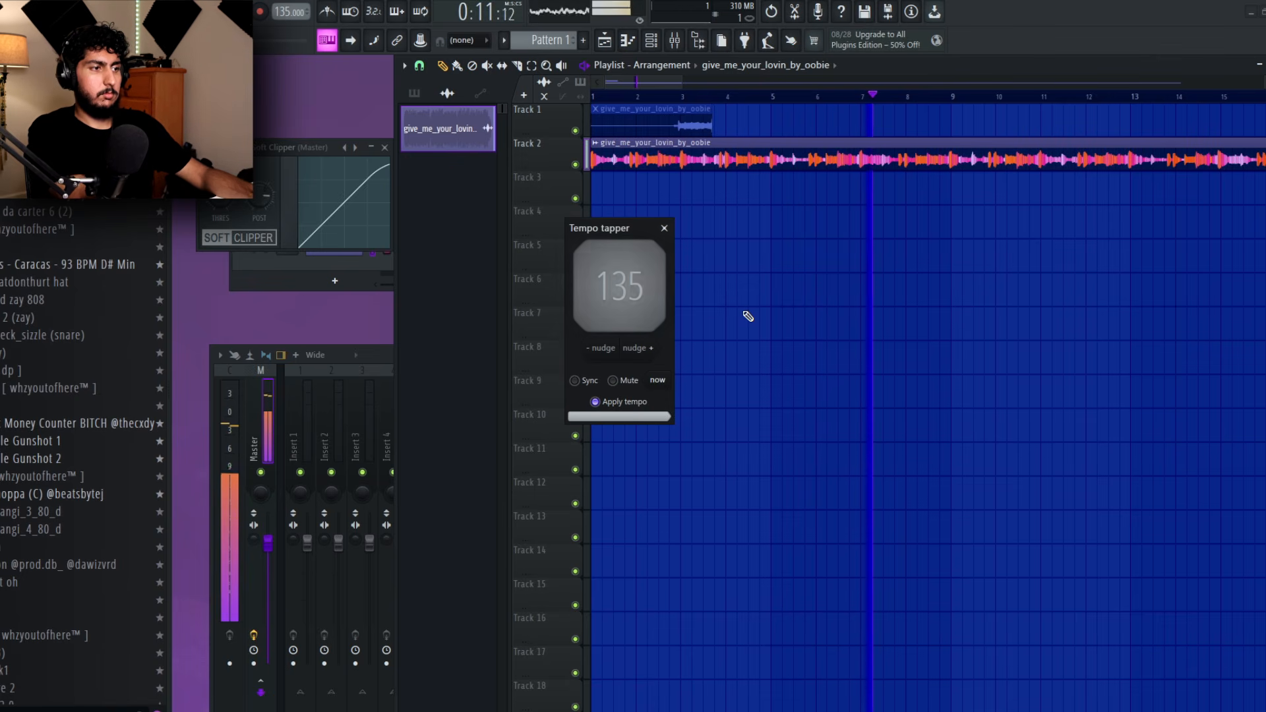
{"action": "key", "text": "space"}
{"action": "left_click", "coordinate": [666, 229]}
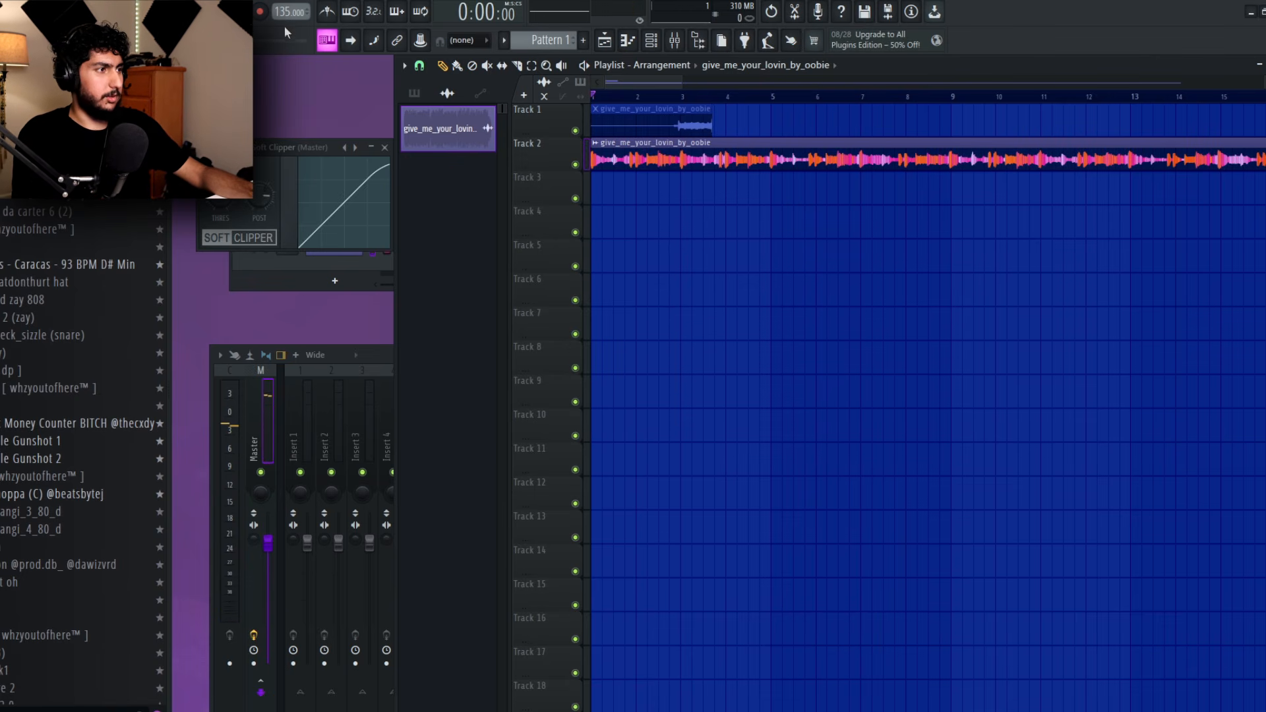
- Set the project tempo to 136 BPM and compare the sample's waveform with the grid around bar 9
{"action": "scroll", "coordinate": [949, 198], "scroll_direction": "up", "scroll_amount": 5}
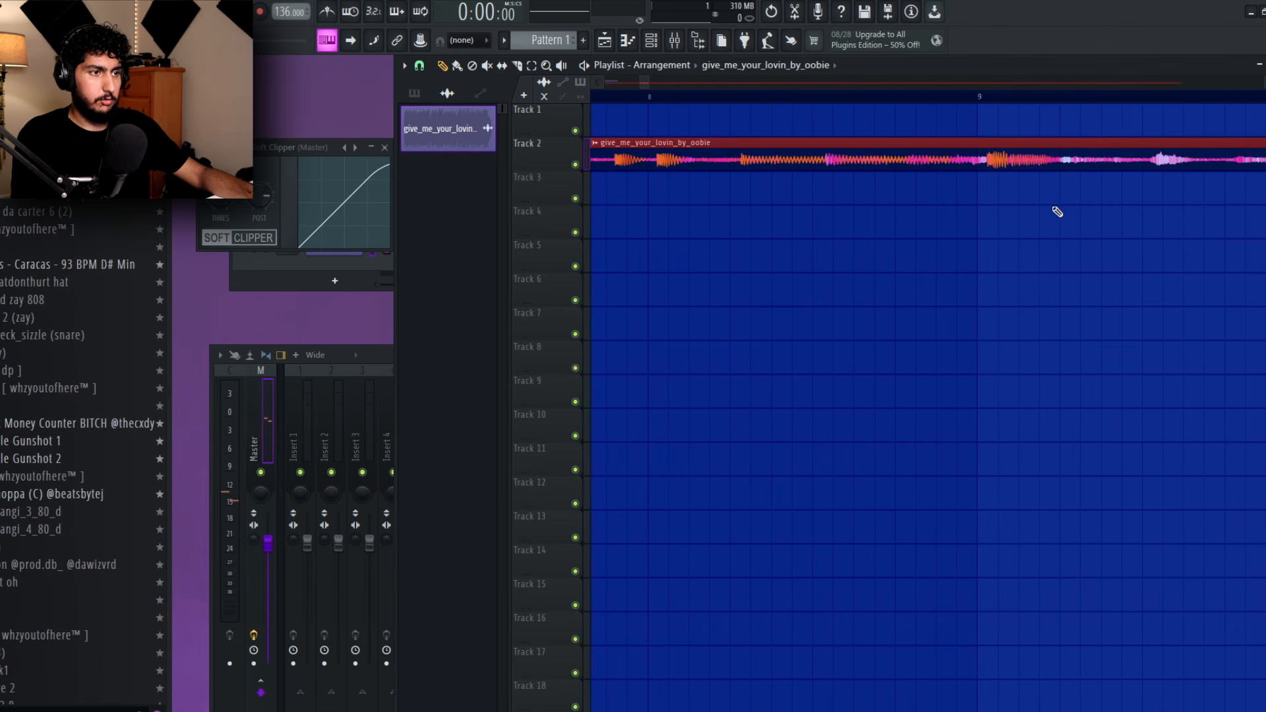
{"action": "scroll", "coordinate": [989, 206], "scroll_direction": "down", "scroll_amount": 4}
{"action": "scroll", "coordinate": [992, 206], "scroll_direction": "down", "scroll_amount": 4}
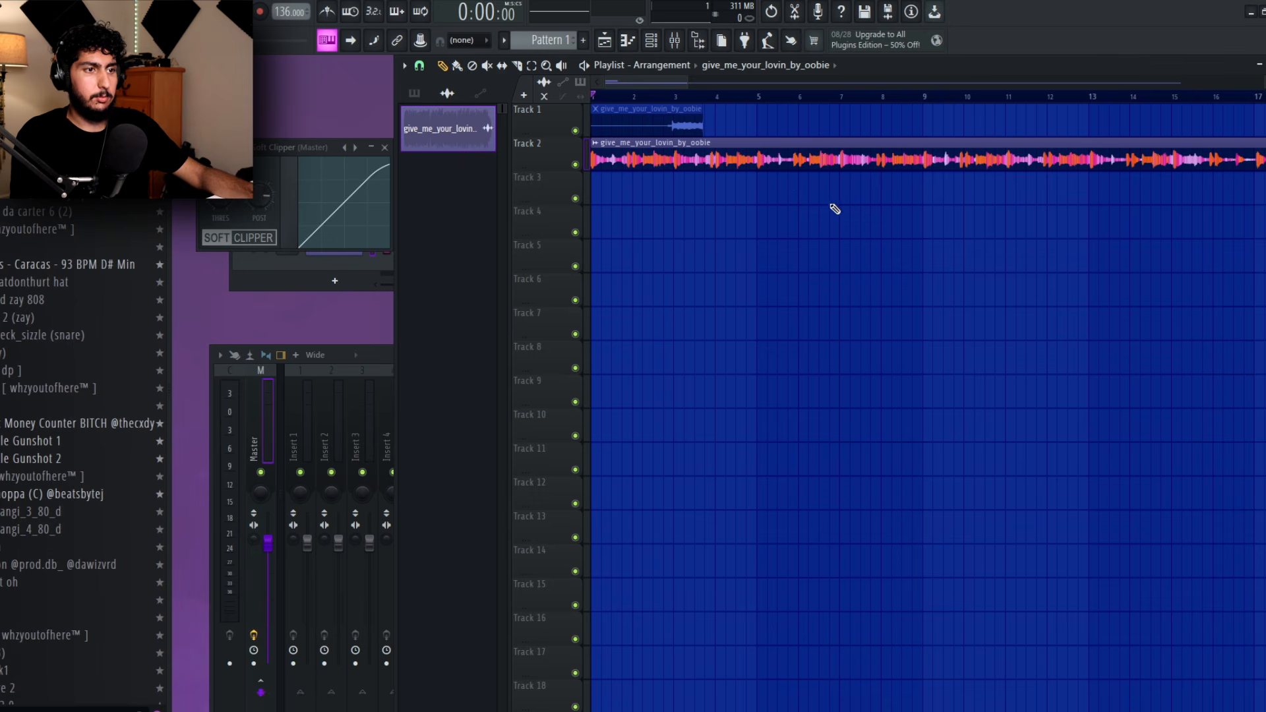
- Slice the Track 2 sample clip at the hit just after bar 17 and mute the part that follows
{"action": "key", "text": "space"}
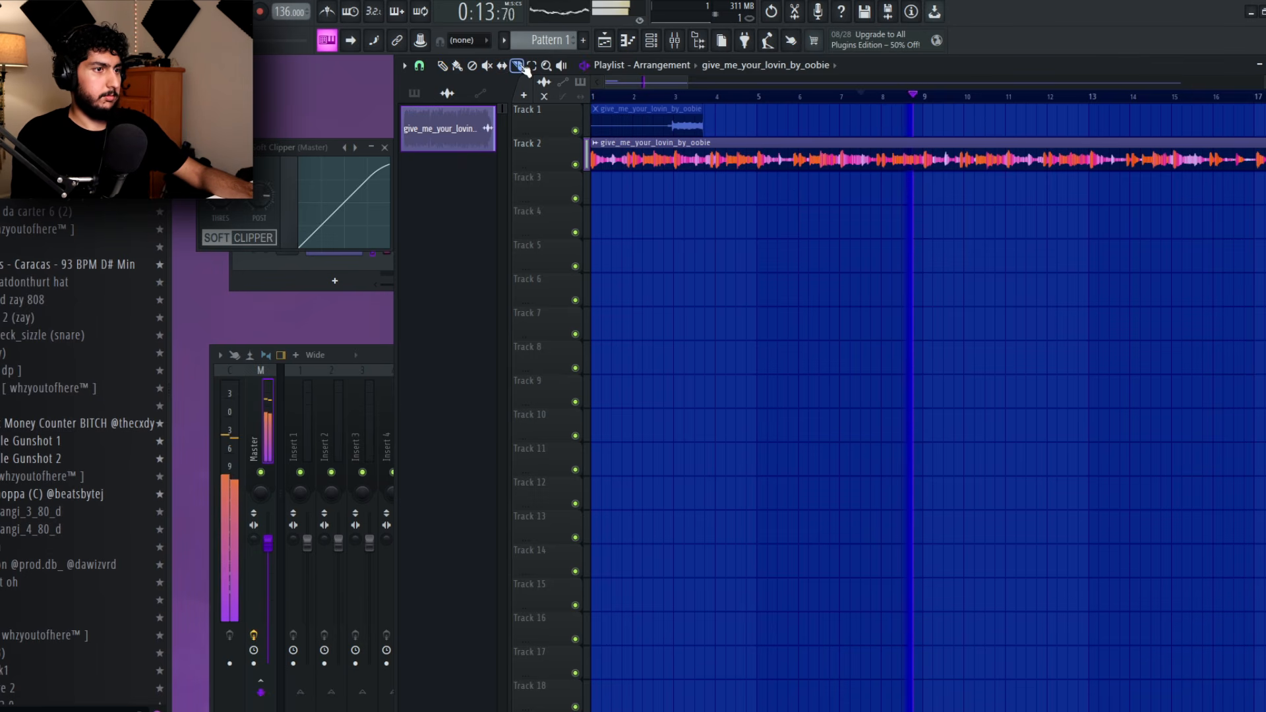
{"action": "scroll", "coordinate": [941, 178], "scroll_direction": "up", "scroll_amount": 3}
{"action": "scroll", "coordinate": [943, 195], "scroll_direction": "down", "scroll_amount": 3}
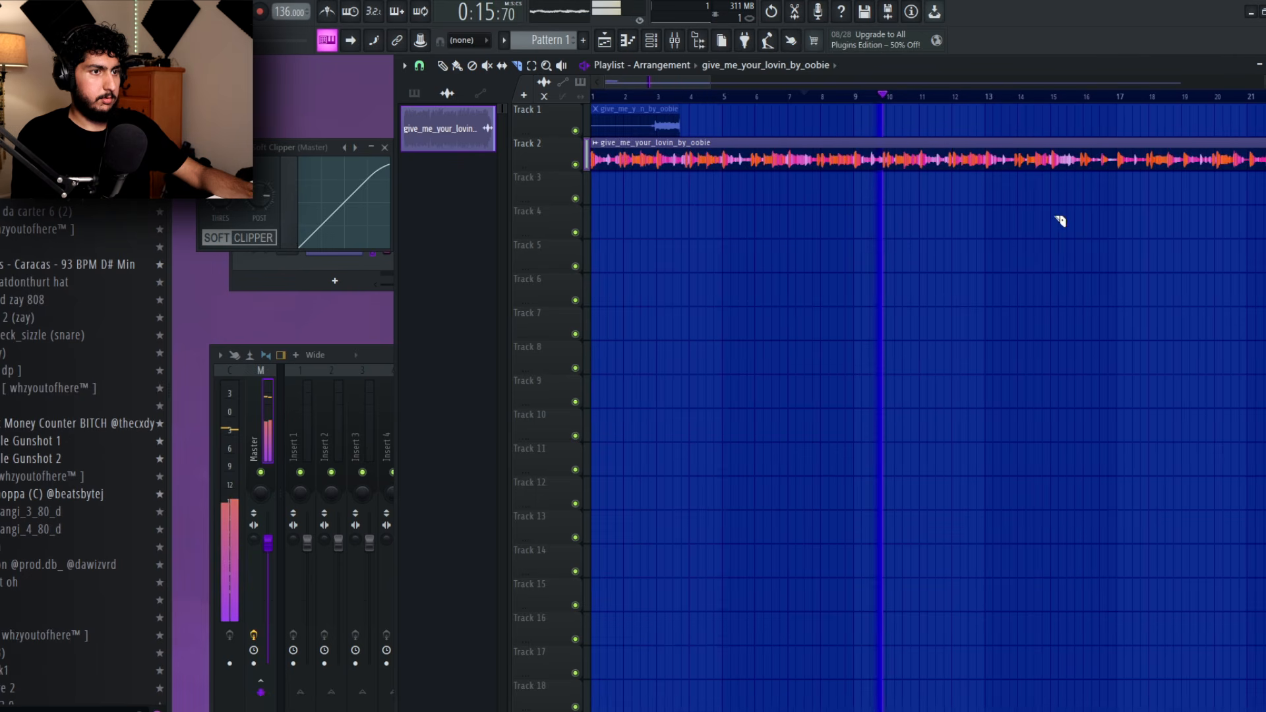
{"action": "left_click", "coordinate": [995, 98]}
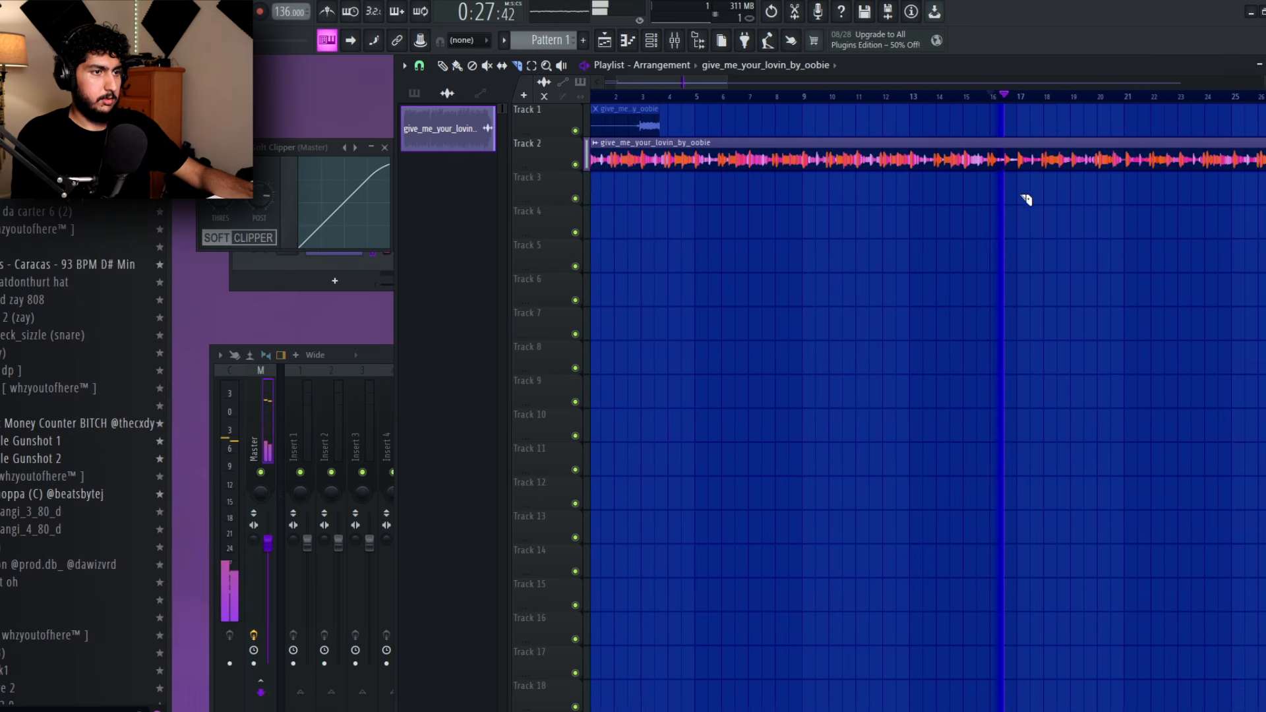
{"action": "scroll", "coordinate": [1040, 197], "scroll_direction": "up", "scroll_amount": 4}
{"action": "scroll", "coordinate": [1025, 198], "scroll_direction": "up", "scroll_amount": 2}
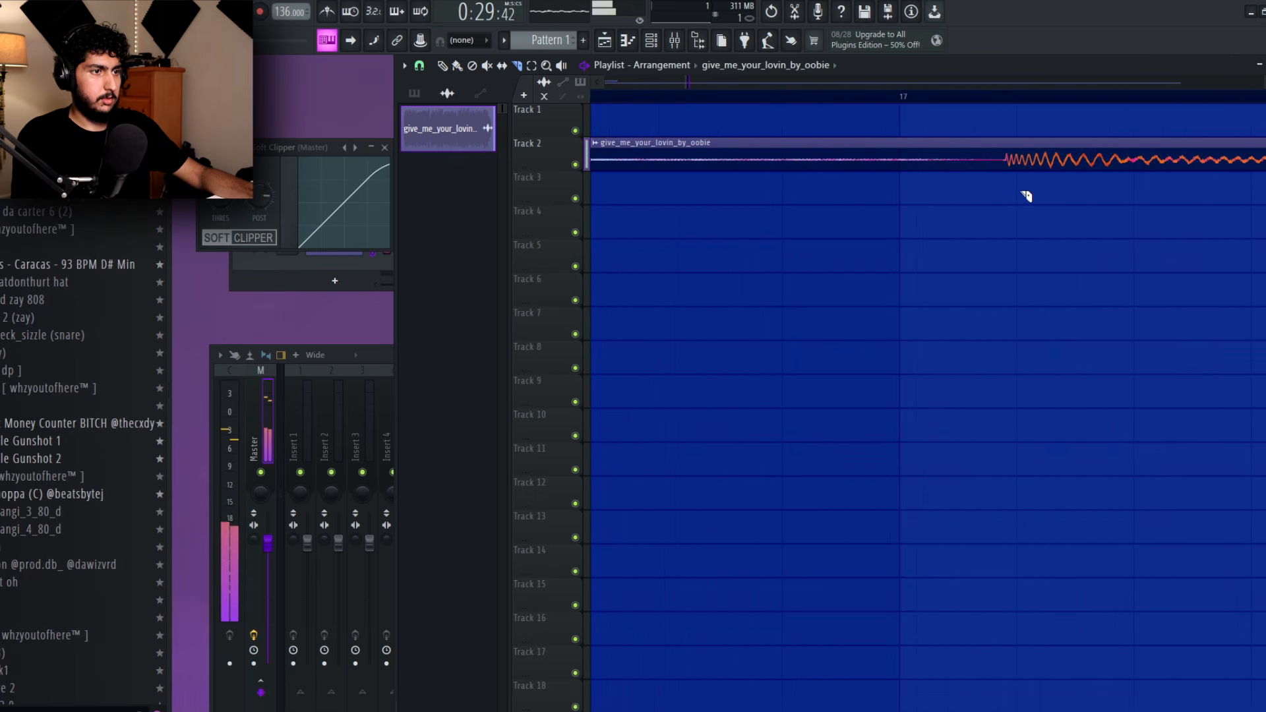
{"action": "left_click_drag", "start_coordinate": [1003, 165], "coordinate": [997, 187]}
{"action": "scroll", "coordinate": [996, 189], "scroll_direction": "down", "scroll_amount": 3}
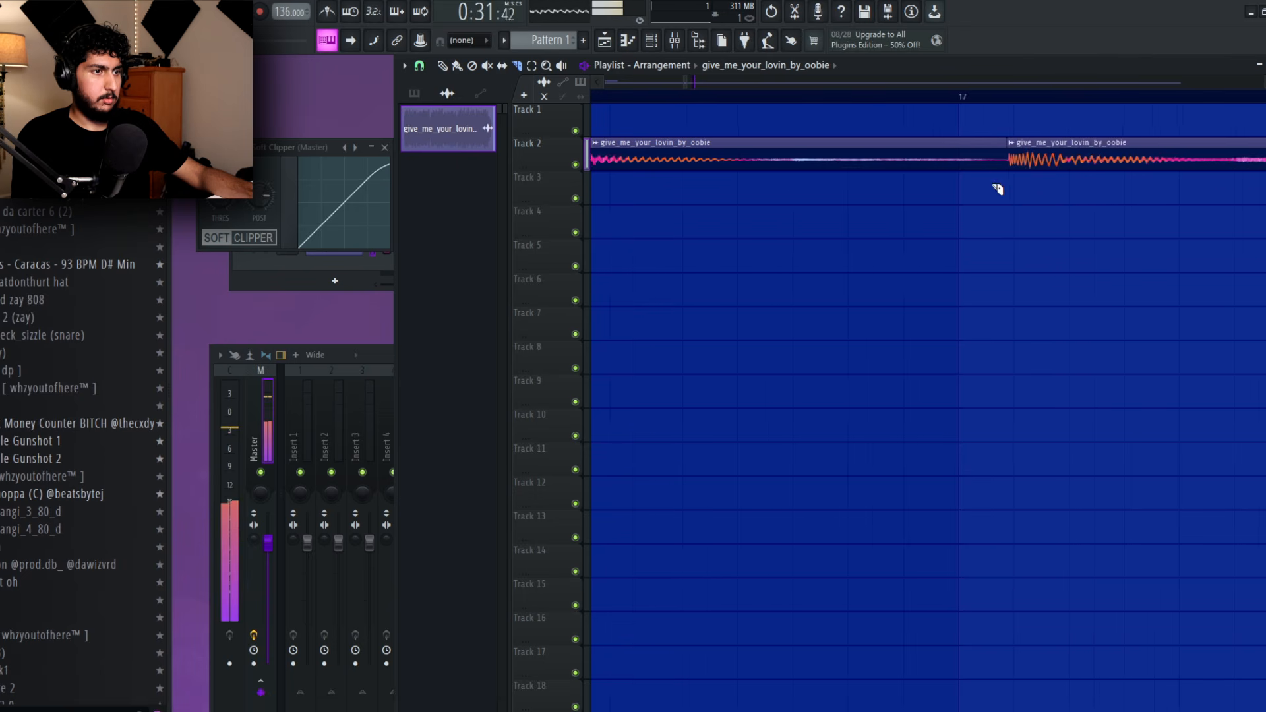
{"action": "left_click", "coordinate": [443, 66]}
{"action": "key", "text": "space"}
{"action": "scroll", "coordinate": [1022, 207], "scroll_direction": "down", "scroll_amount": 5}
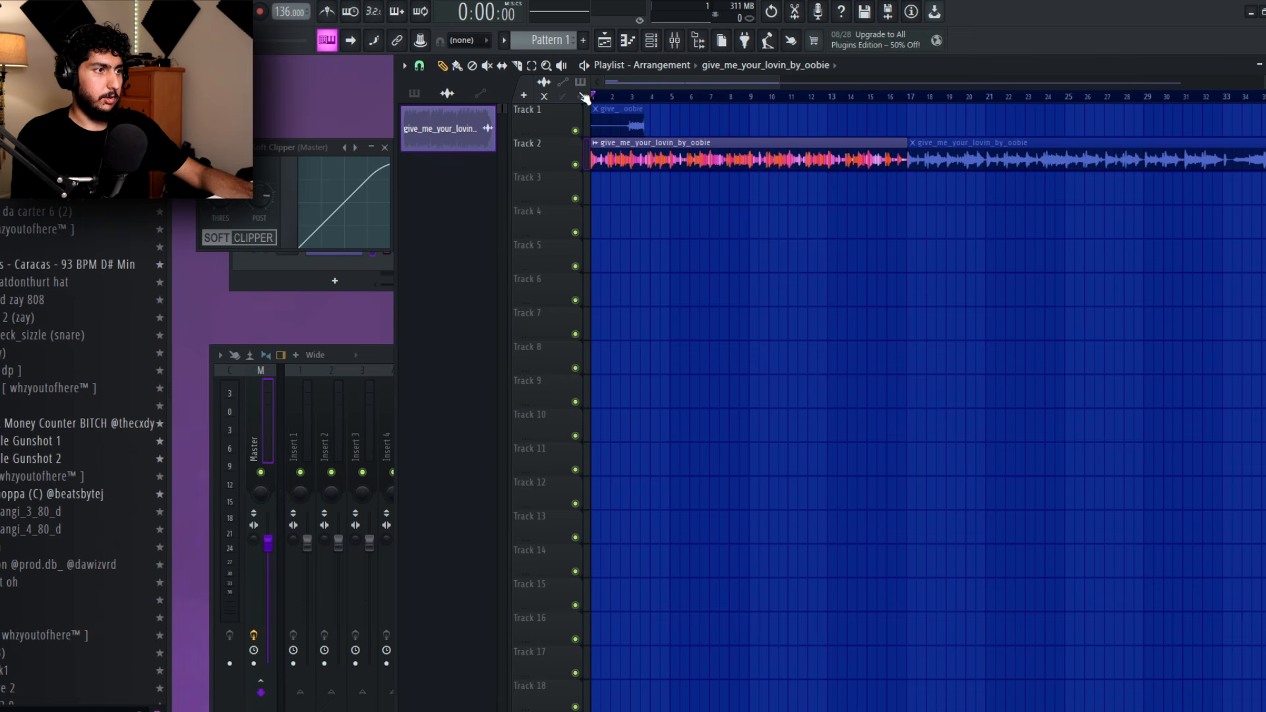
- Time-stretch the first Track 2 clip so it ends at about bar 17, and move it to Track 3
{"action": "right_click", "coordinate": [618, 114]}
{"action": "scroll", "coordinate": [1016, 163], "scroll_direction": "up", "scroll_amount": 5}
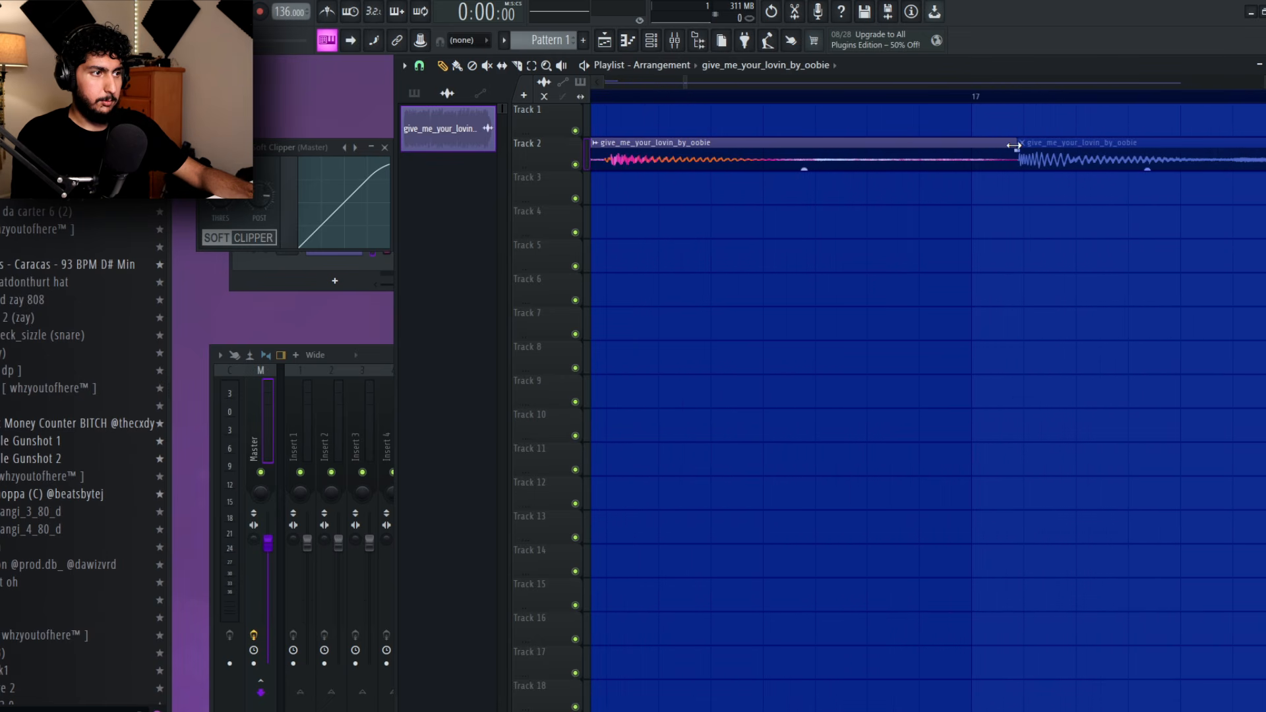
{"action": "scroll", "coordinate": [994, 254], "scroll_direction": "up", "scroll_amount": 3}
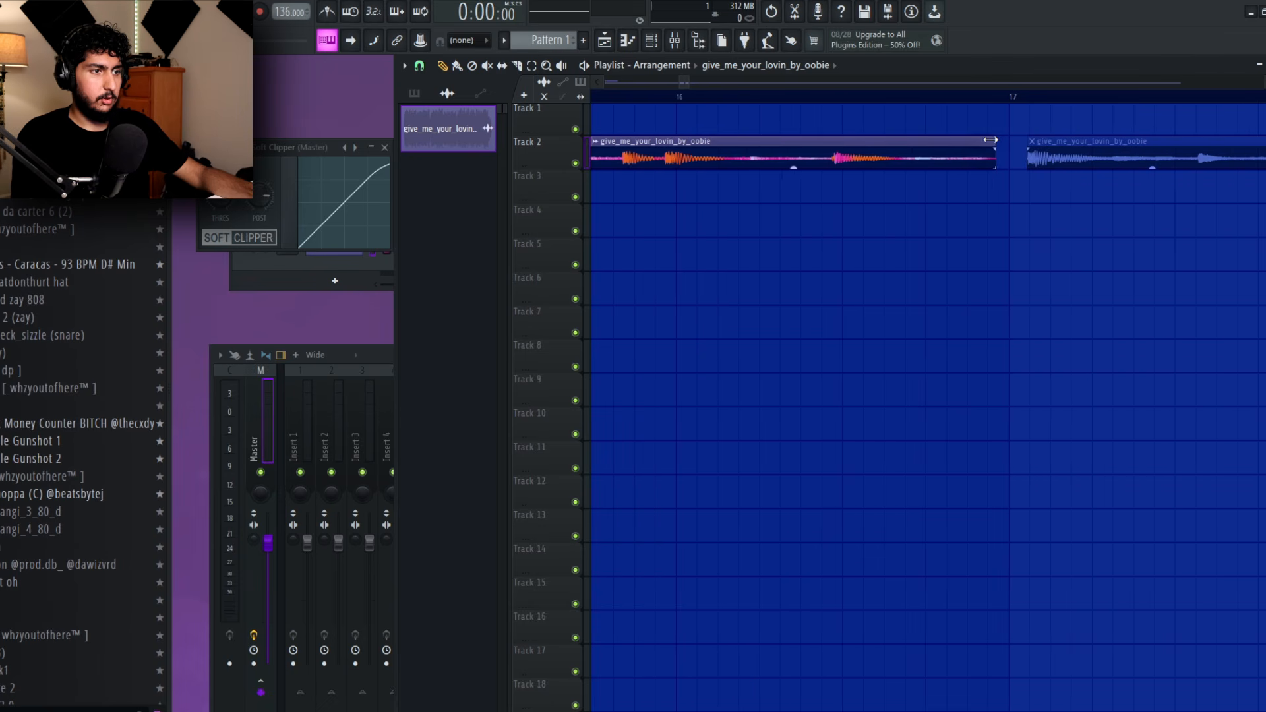
{"action": "scroll", "coordinate": [1042, 148], "scroll_direction": "up", "scroll_amount": 2}
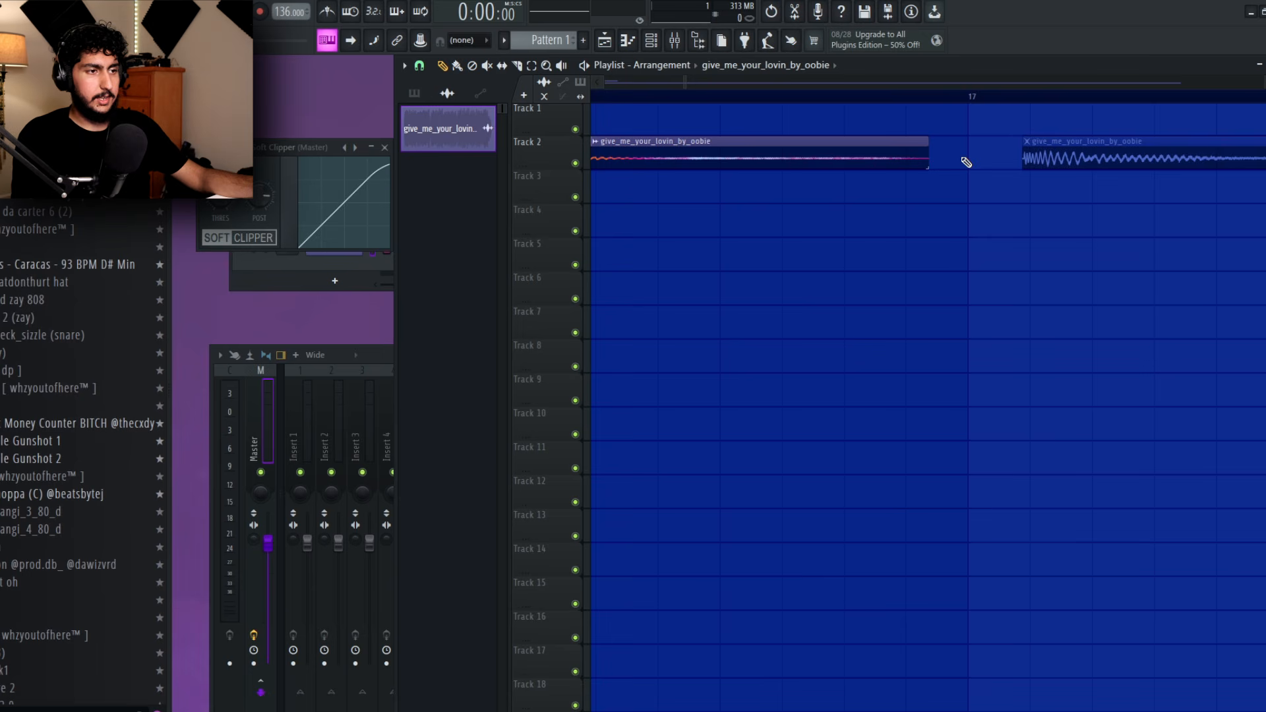
{"action": "left_click_drag", "start_coordinate": [928, 141], "coordinate": [983, 141]}
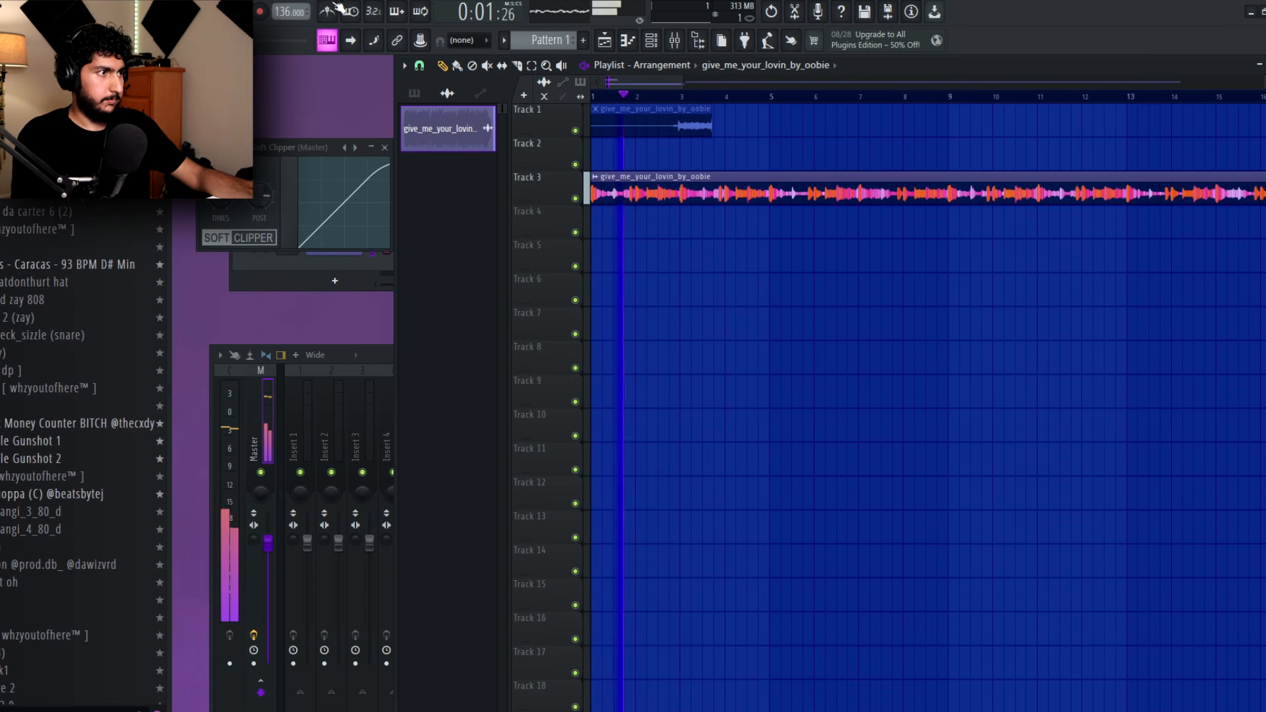
- Check the stretched clip's timing against the metronome and the grid at bar 9, with its channel settings open
{"action": "left_click", "coordinate": [333, 7]}
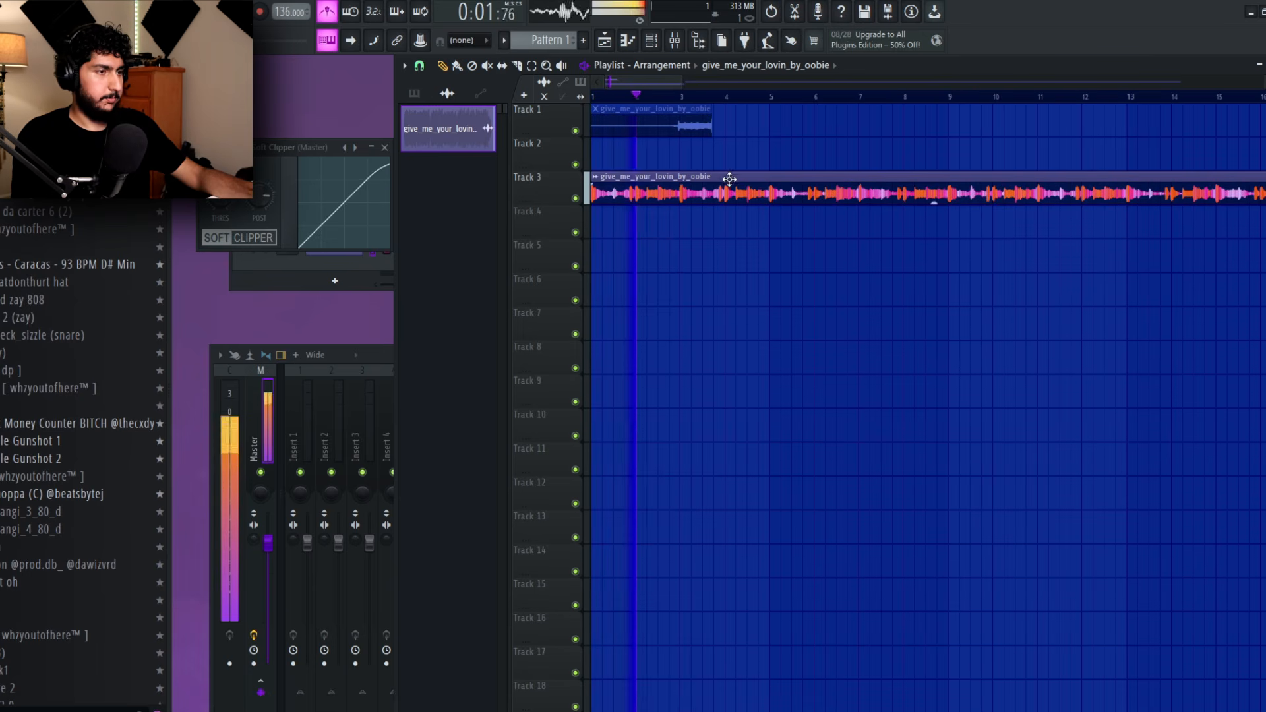
{"action": "double_click", "coordinate": [726, 178]}
{"action": "left_click", "coordinate": [529, 199]}
{"action": "left_click", "coordinate": [524, 239]}
{"action": "right_click", "coordinate": [666, 285]}
{"action": "scroll", "coordinate": [1053, 286], "scroll_direction": "down", "scroll_amount": 2}
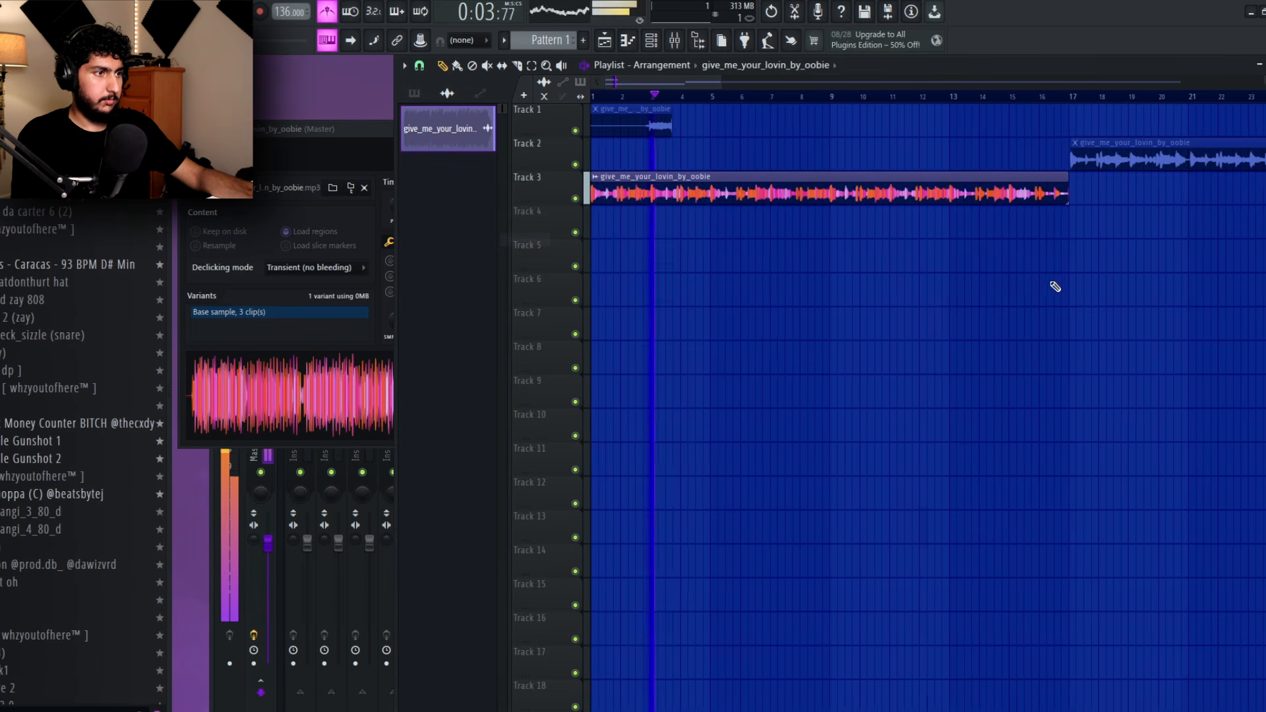
{"action": "scroll", "coordinate": [782, 215], "scroll_direction": "up", "scroll_amount": 4}
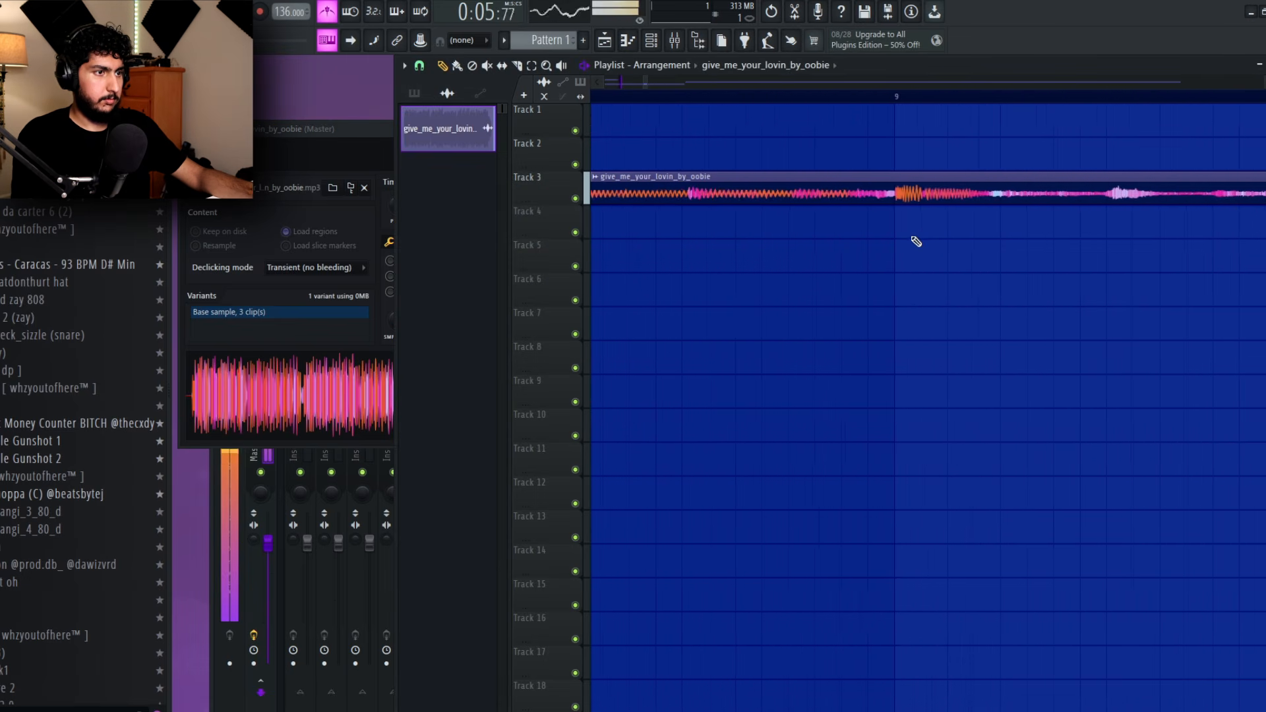
{"action": "scroll", "coordinate": [887, 225], "scroll_direction": "down", "scroll_amount": 4}
{"action": "scroll", "coordinate": [876, 228], "scroll_direction": "down", "scroll_amount": 2}
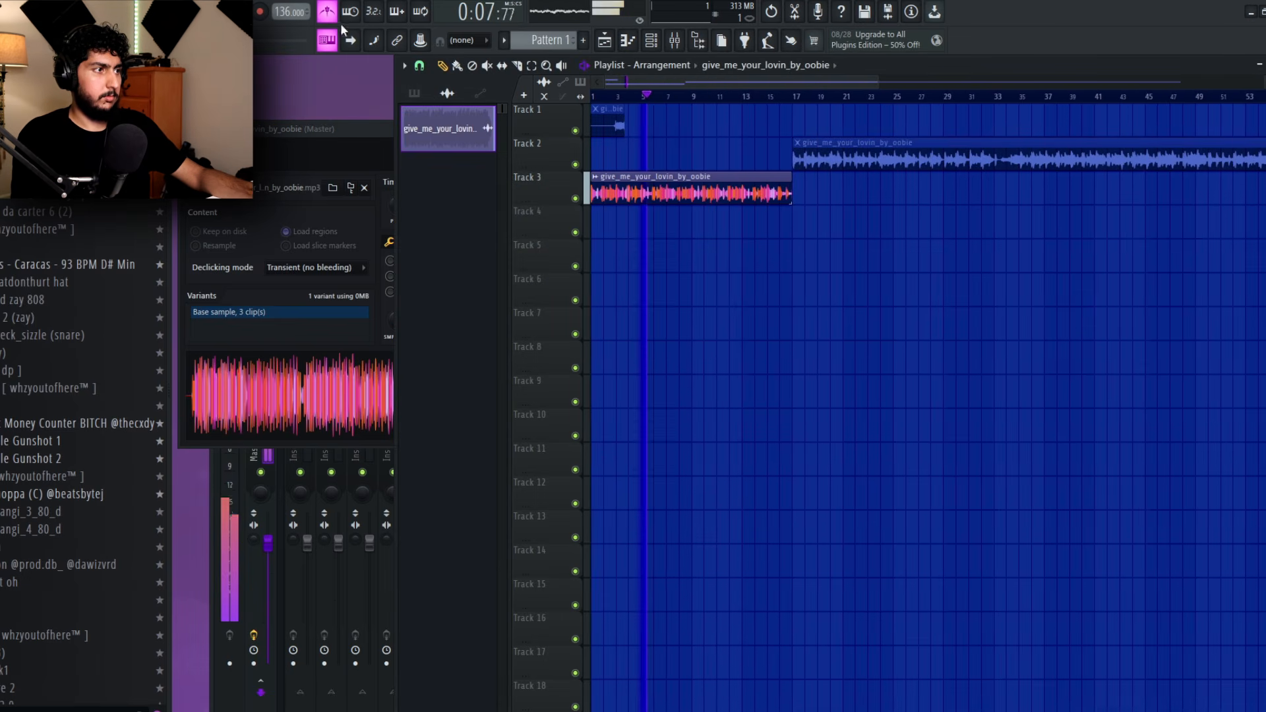
{"action": "scroll", "coordinate": [796, 274], "scroll_direction": "down", "scroll_amount": 1}
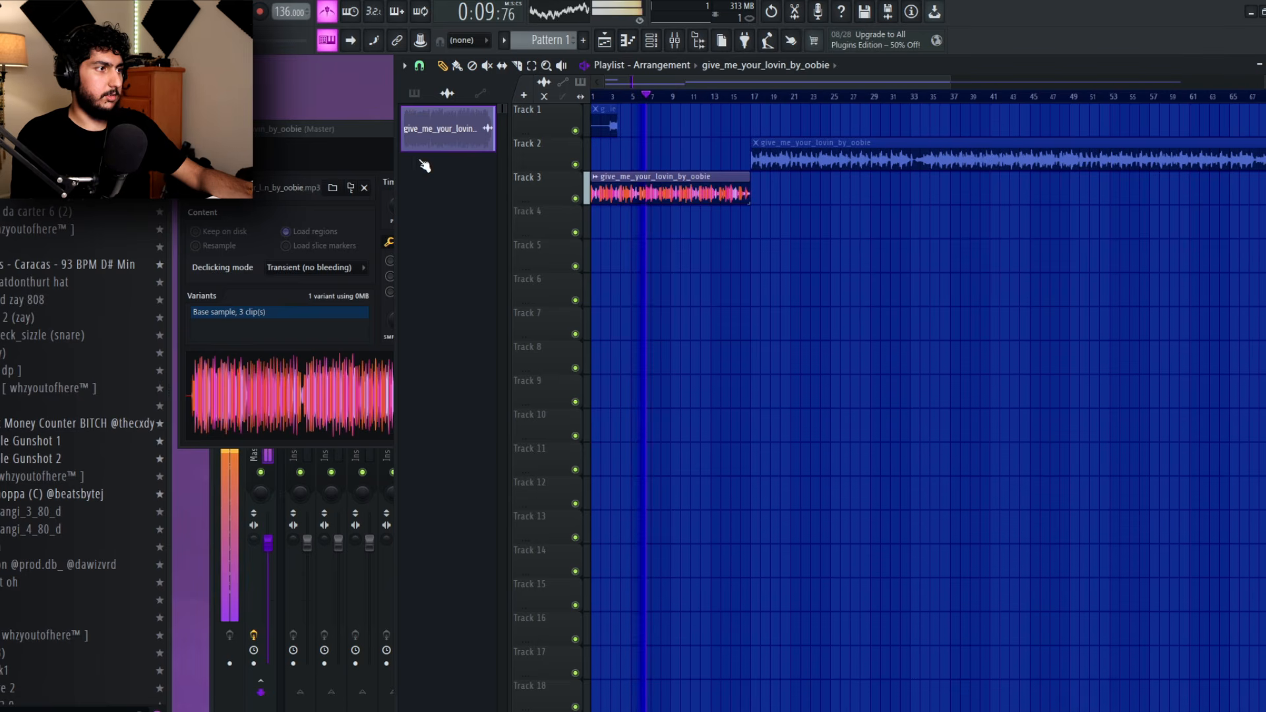
{"action": "scroll", "coordinate": [933, 333], "scroll_direction": "up", "scroll_amount": 5}
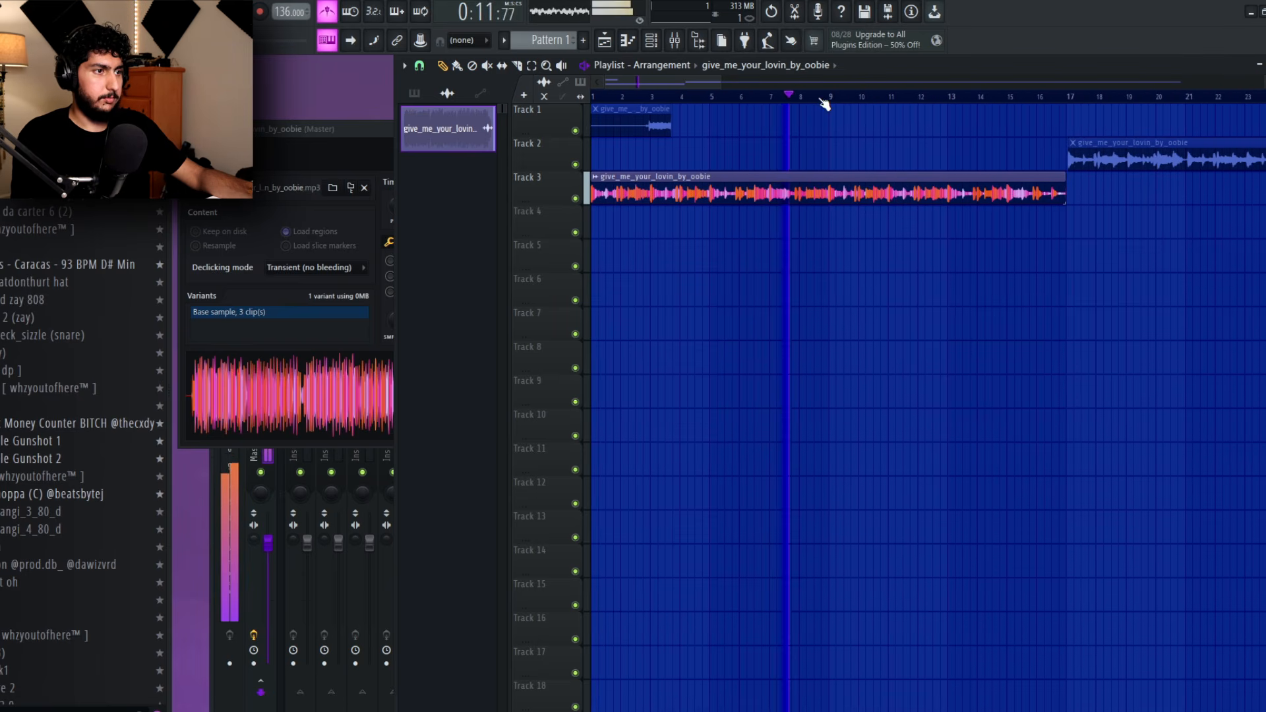
- Extract the bass, instruments and vocals stems from the Track 3 clip, muting the source clip and grouping the playlist tracks
{"action": "left_click", "coordinate": [747, 255]}
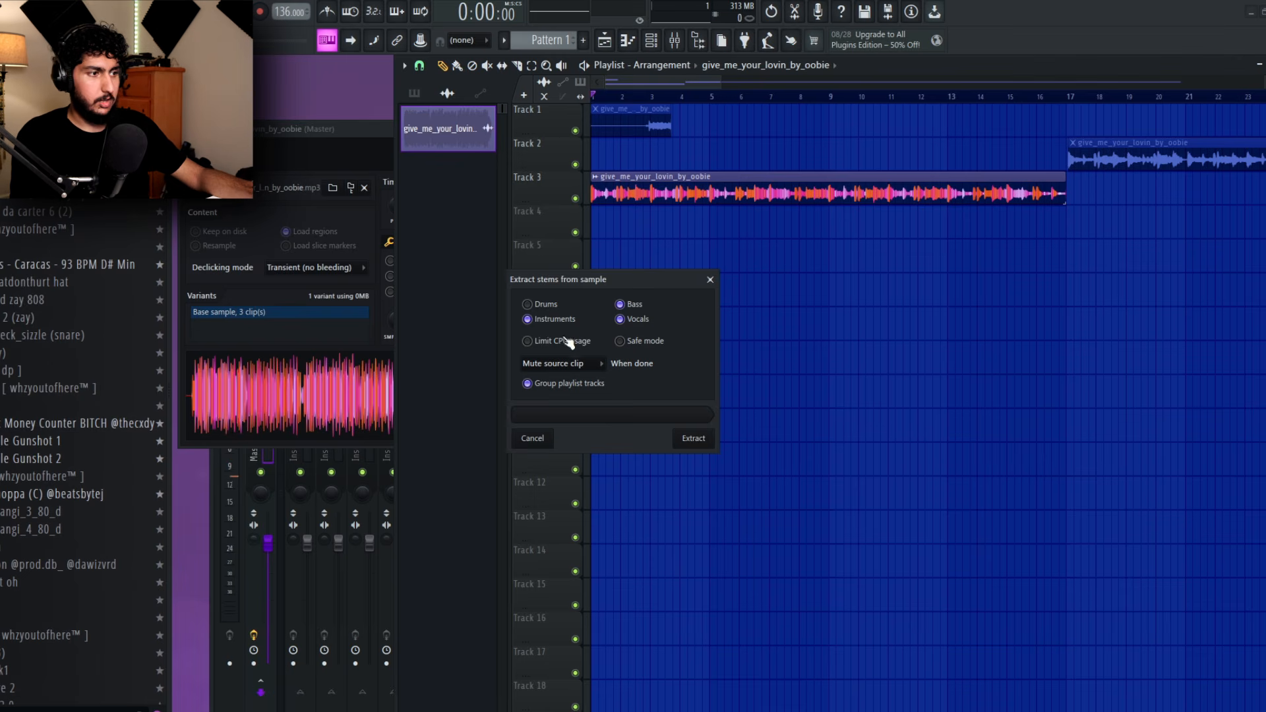
{"action": "left_click", "coordinate": [694, 438]}
{"action": "scroll", "coordinate": [816, 289], "scroll_direction": "down", "scroll_amount": 1}
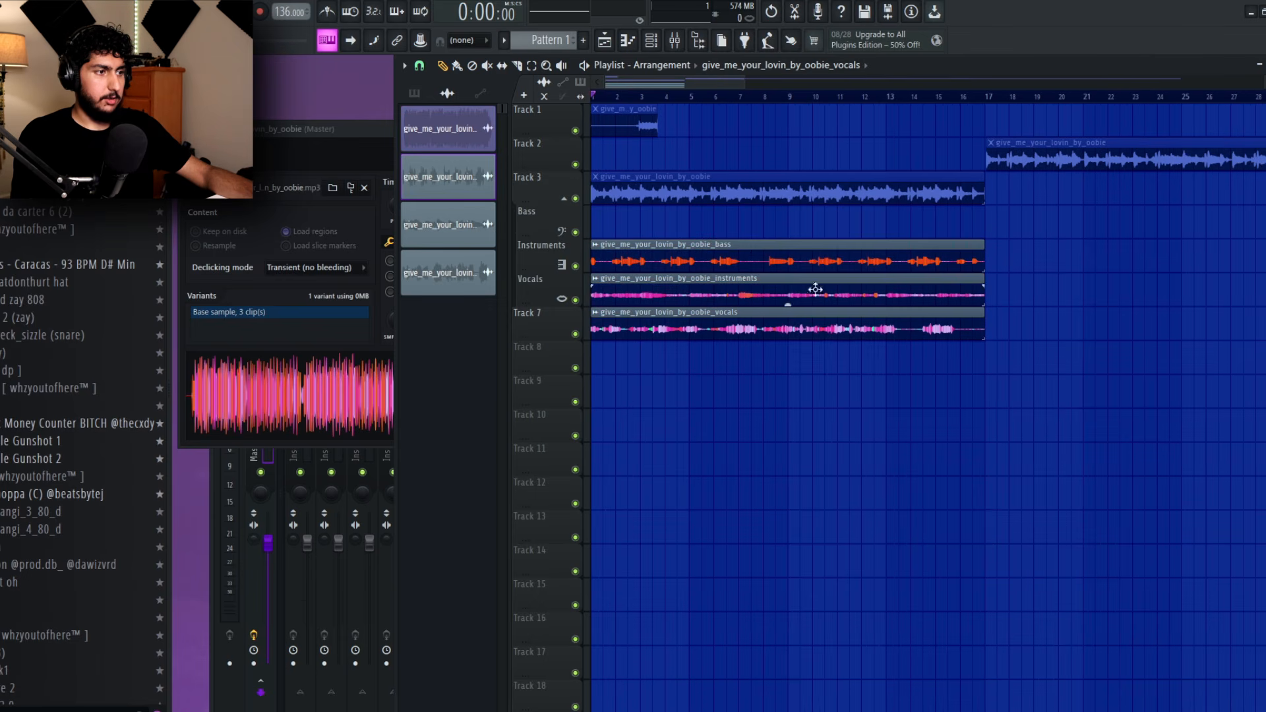
- Solo the bass stem and play it, then solo the vocals stem
{"action": "right_click", "coordinate": [575, 267]}
{"action": "key", "text": "space"}
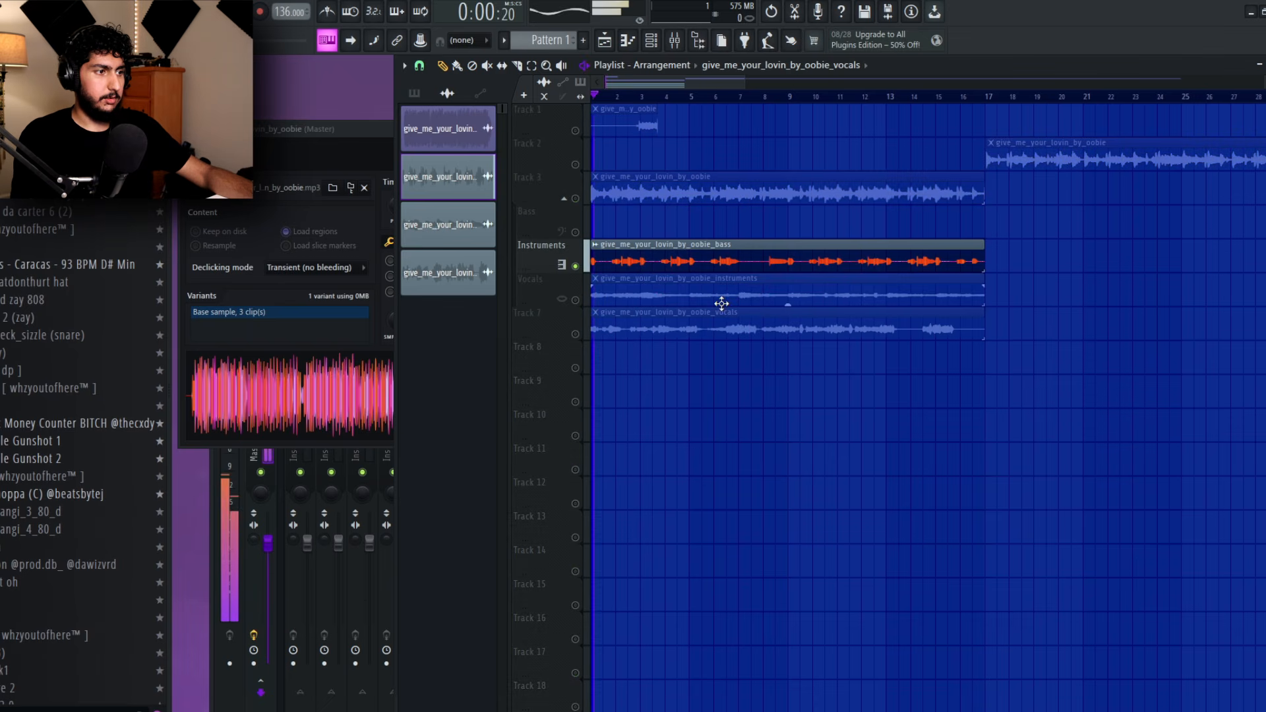
{"action": "scroll", "coordinate": [726, 425], "scroll_direction": "up", "scroll_amount": 2}
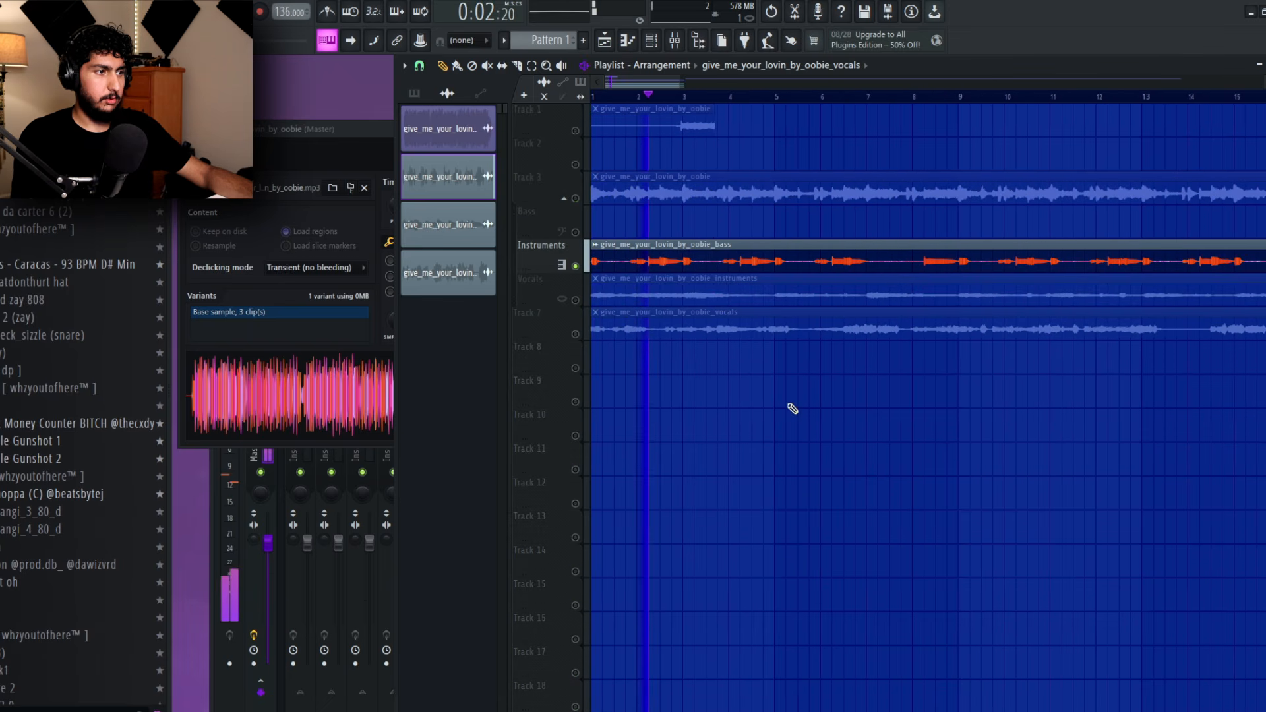
{"action": "key", "text": "space"}
{"action": "scroll", "coordinate": [873, 376], "scroll_direction": "down", "scroll_amount": 1}
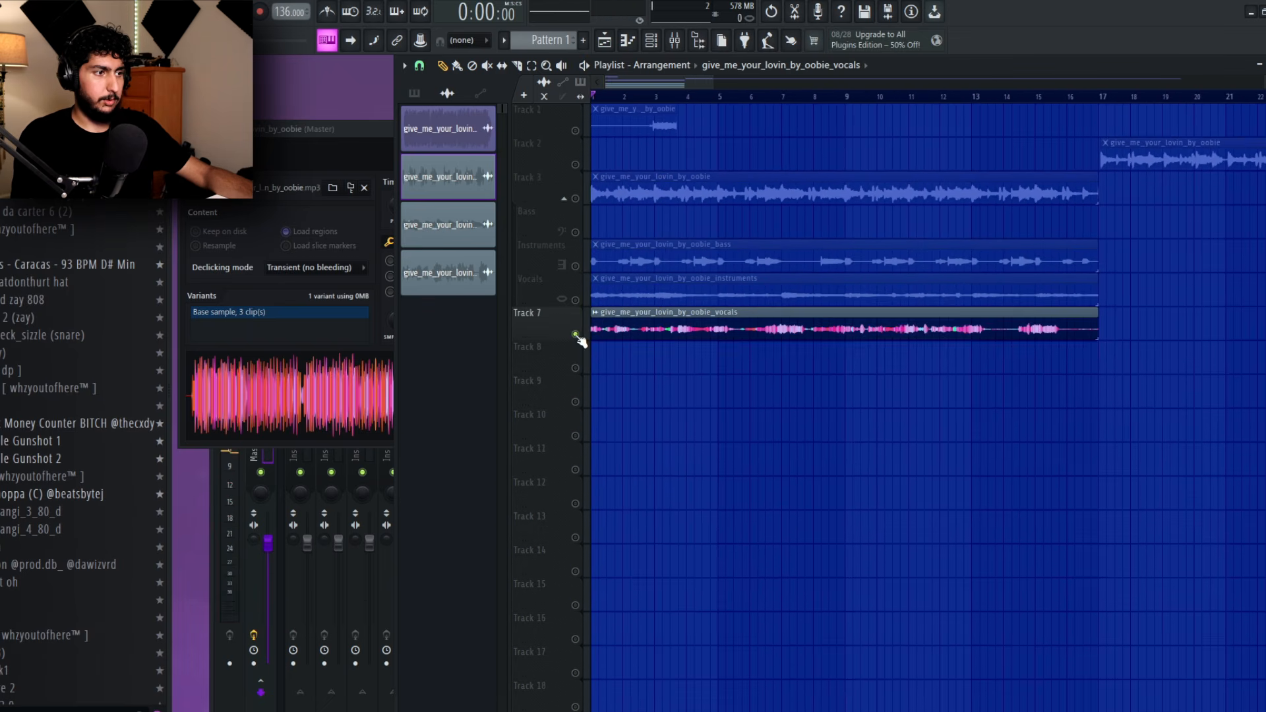
{"action": "right_click", "coordinate": [575, 332]}
- Route the bass, instruments and vocals stem channels to mixer tracks 4, 5 and 6
{"action": "key", "text": "F6"}
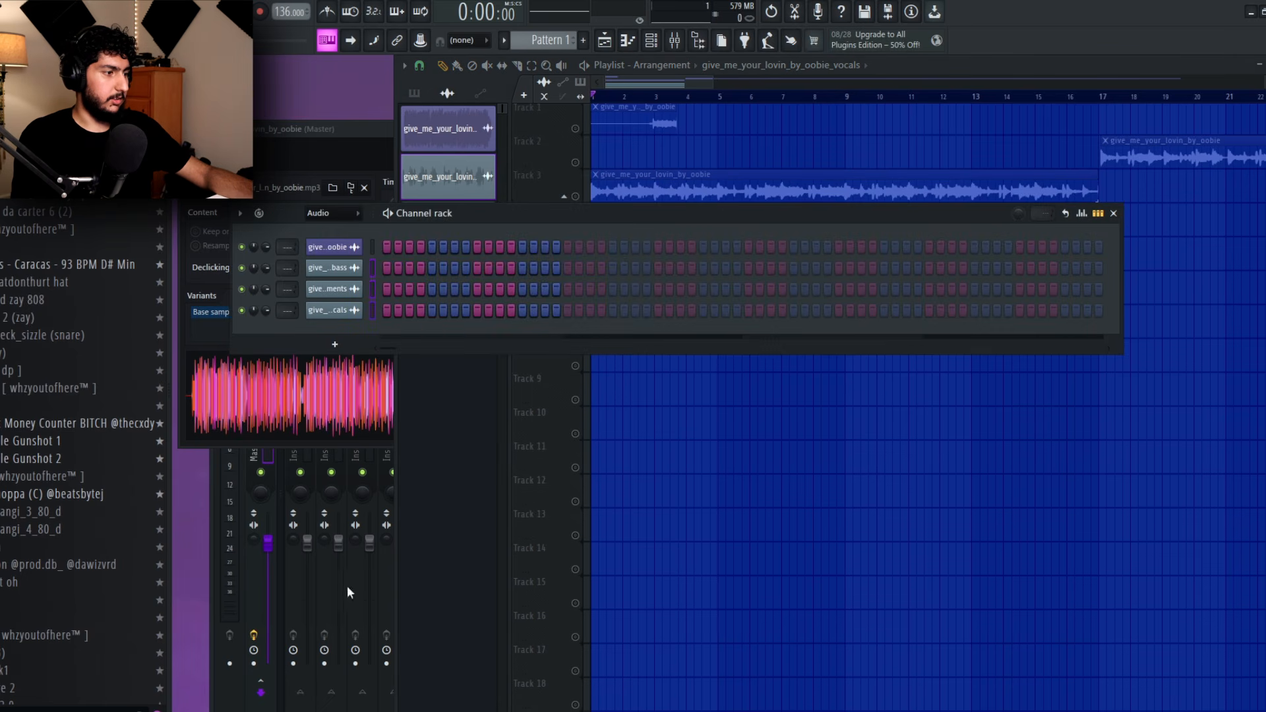
{"action": "key", "text": "ctrl+l"}
{"action": "right_click", "coordinate": [438, 431]}
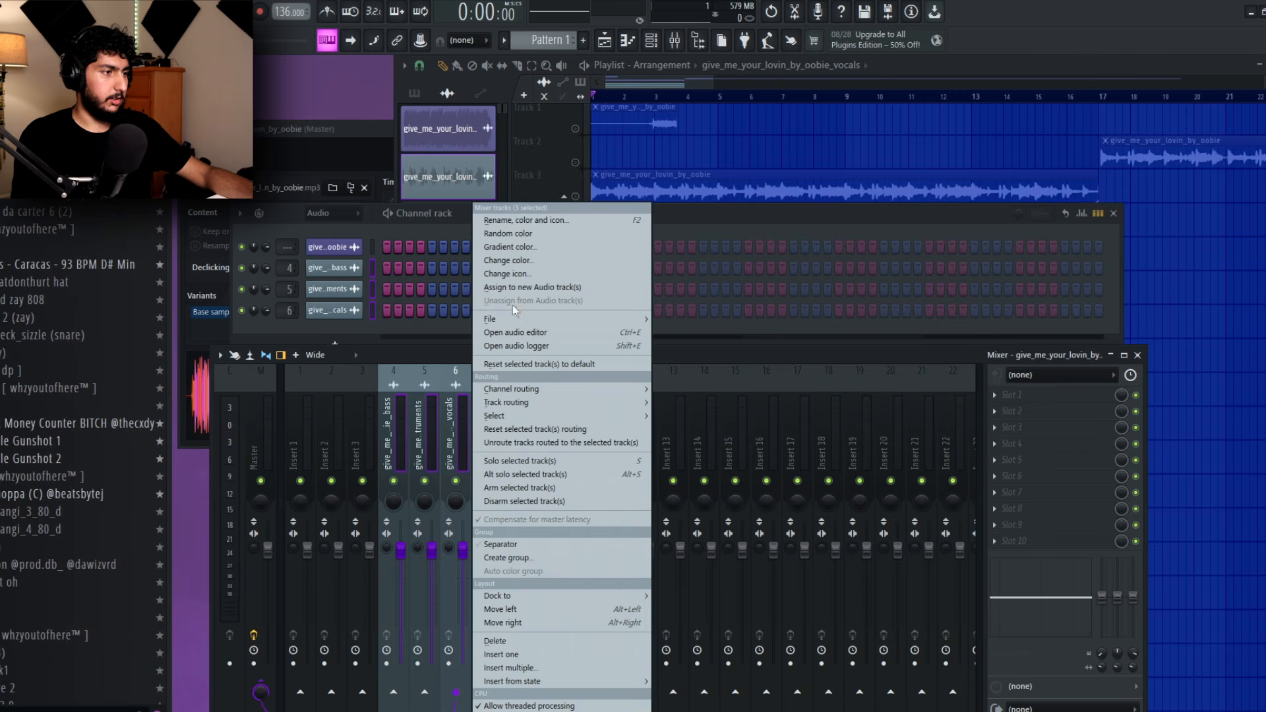
{"action": "left_click", "coordinate": [512, 305]}
- Turn on the metronome and play the stems while trying tempos of 159, 172 and 182 BPM, settling on 160 BPM
{"action": "double_click", "coordinate": [725, 261]}
{"action": "left_click", "coordinate": [542, 223]}
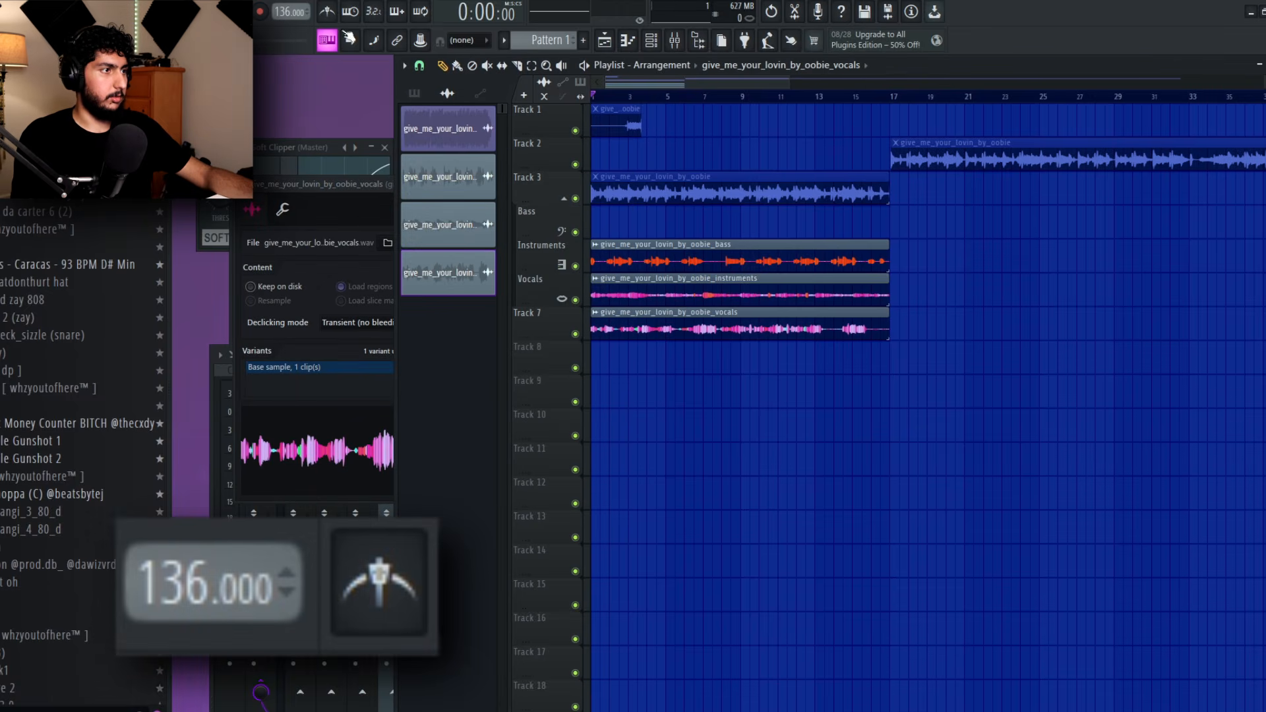
{"action": "key", "text": "ctrl+m"}
{"action": "key", "text": "space"}
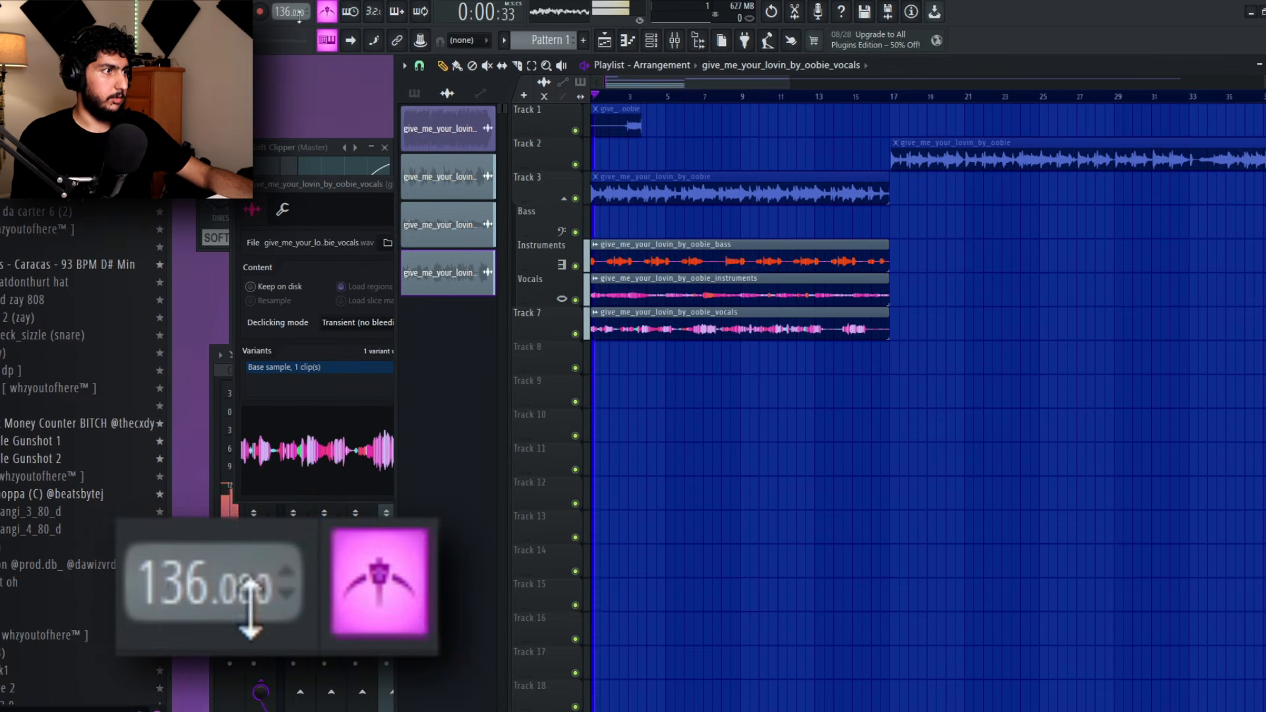
{"action": "left_click_drag", "start_coordinate": [299, 13], "coordinate": [300, 2]}
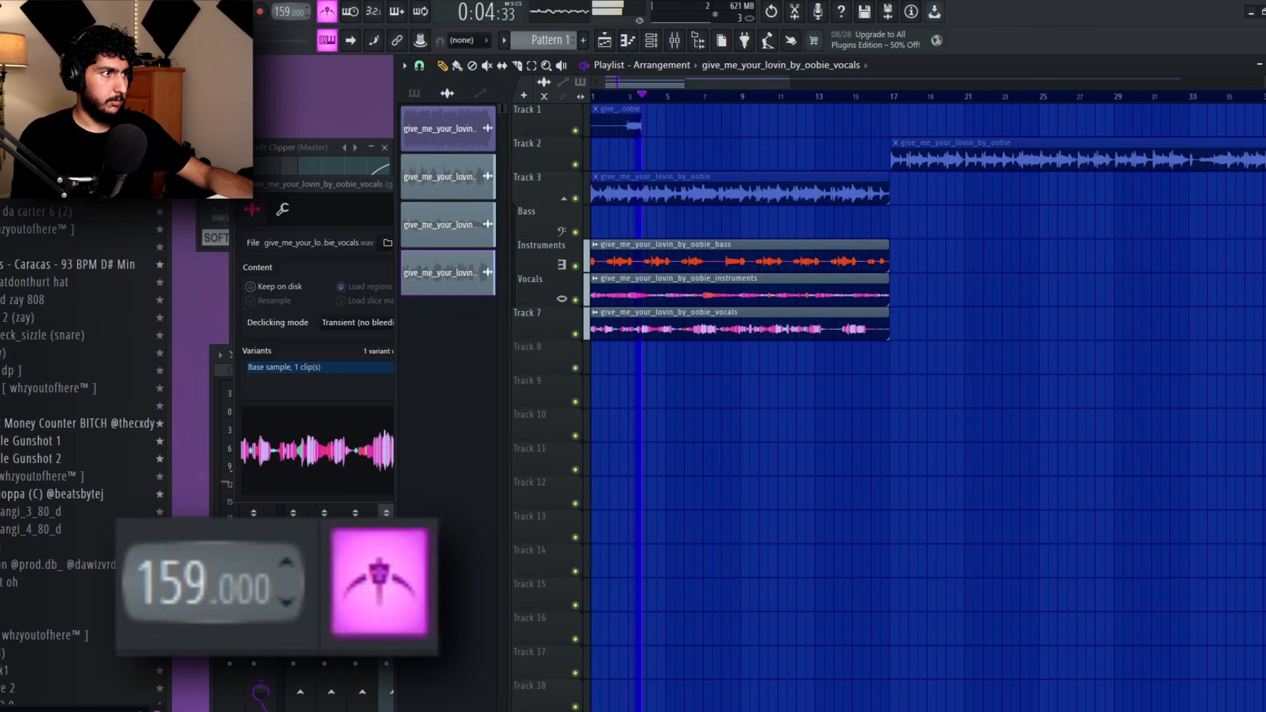
{"action": "left_click_drag", "start_coordinate": [299, 3], "coordinate": [278, 6]}
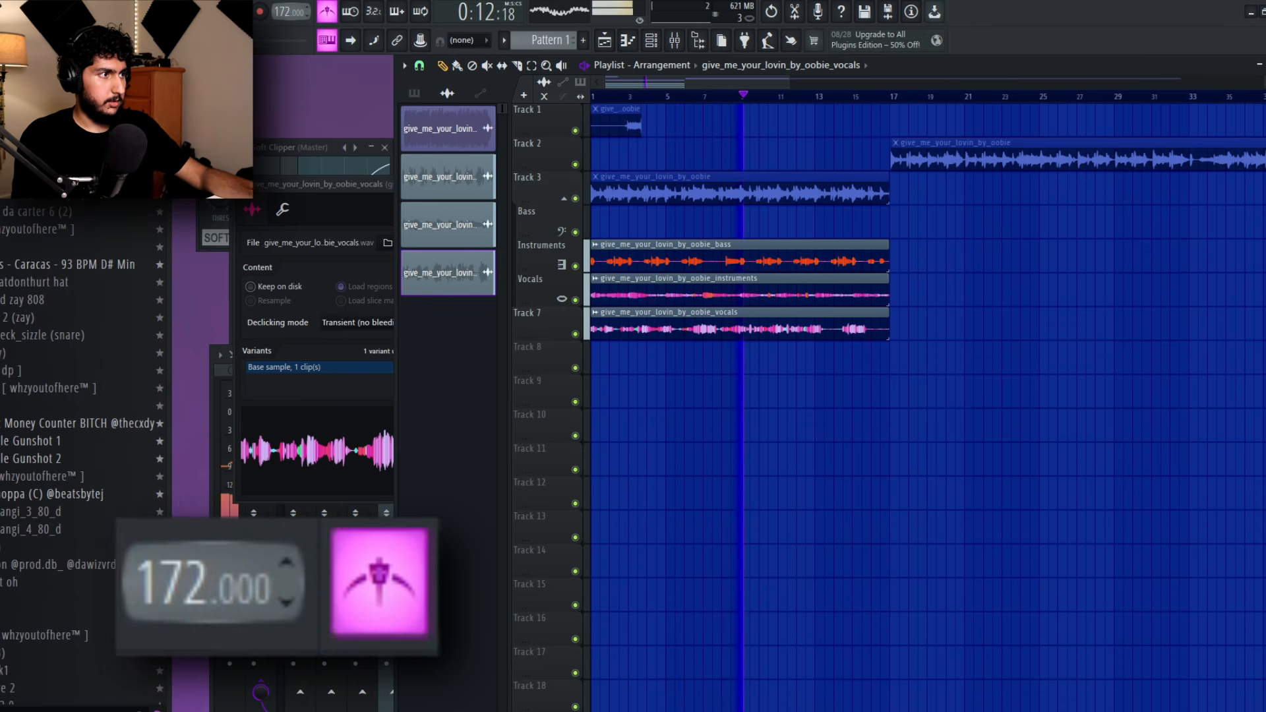
{"action": "left_click_drag", "start_coordinate": [284, 12], "coordinate": [285, 5]}
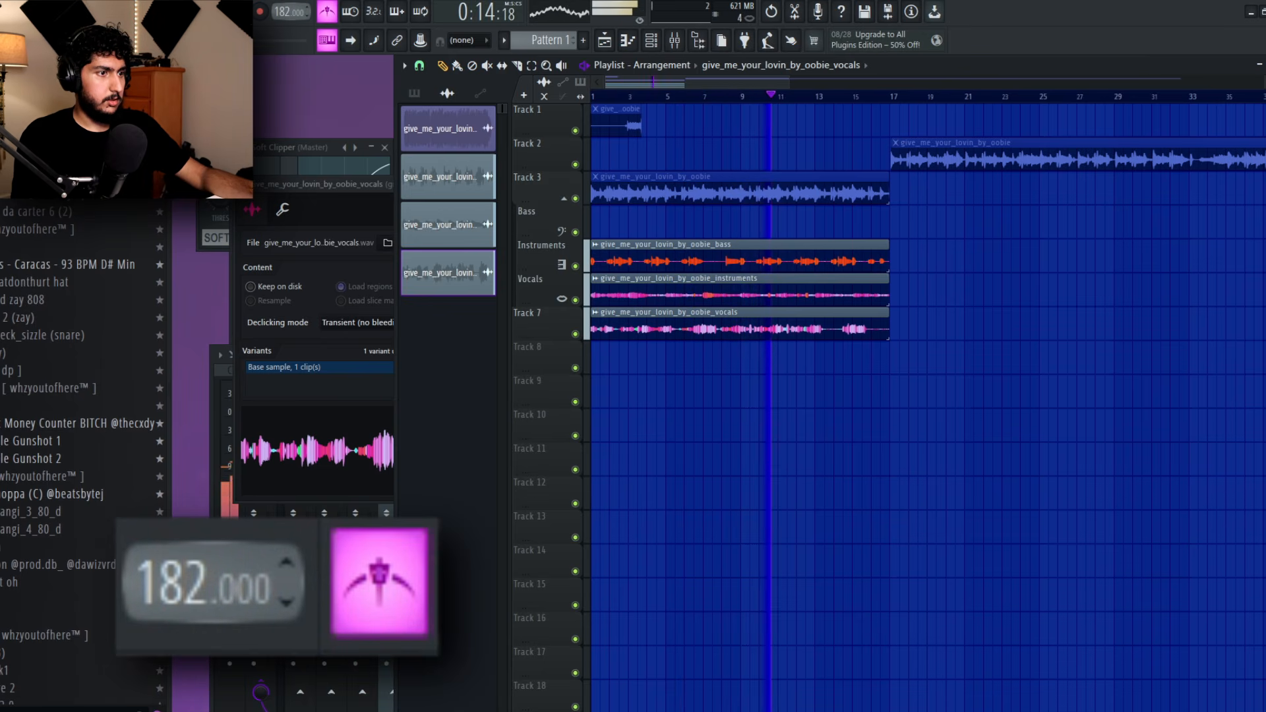
{"action": "key", "text": "space"}
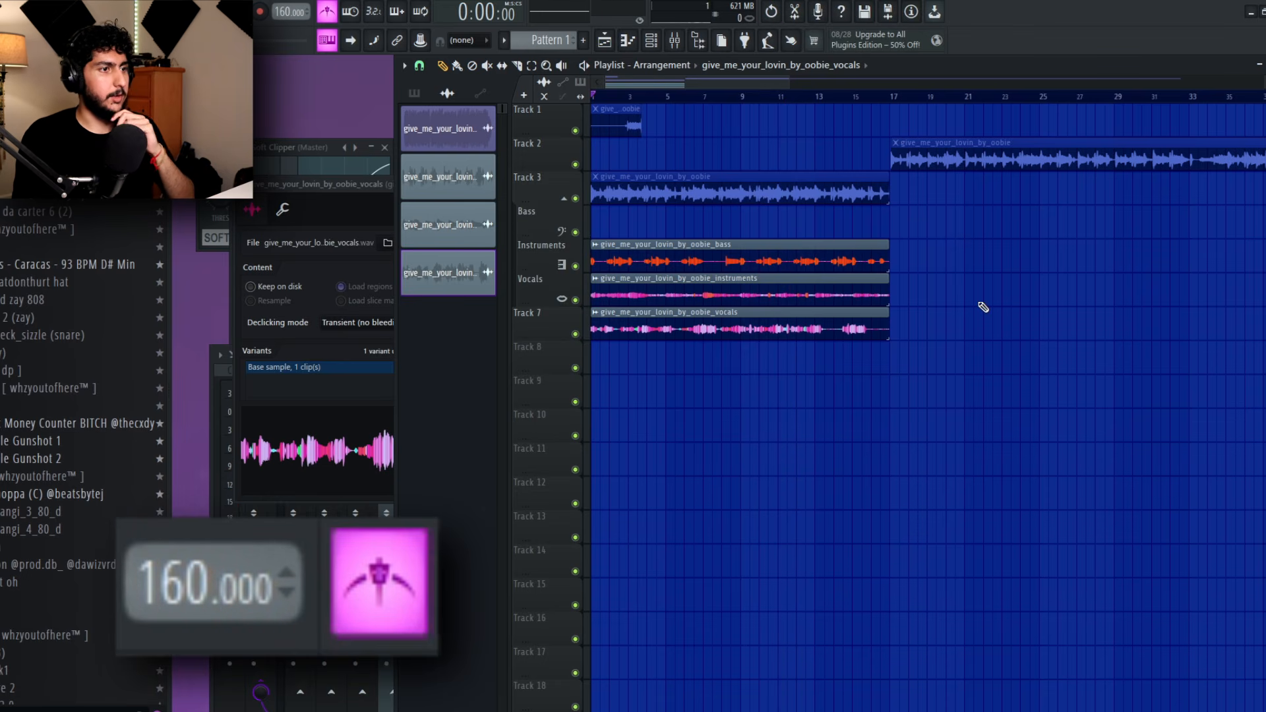
- Play the stems at 160 BPM against the metronome to check their timing on the playlist grid
{"action": "key", "text": "space"}
{"action": "scroll", "coordinate": [763, 404], "scroll_direction": "up", "scroll_amount": 3}
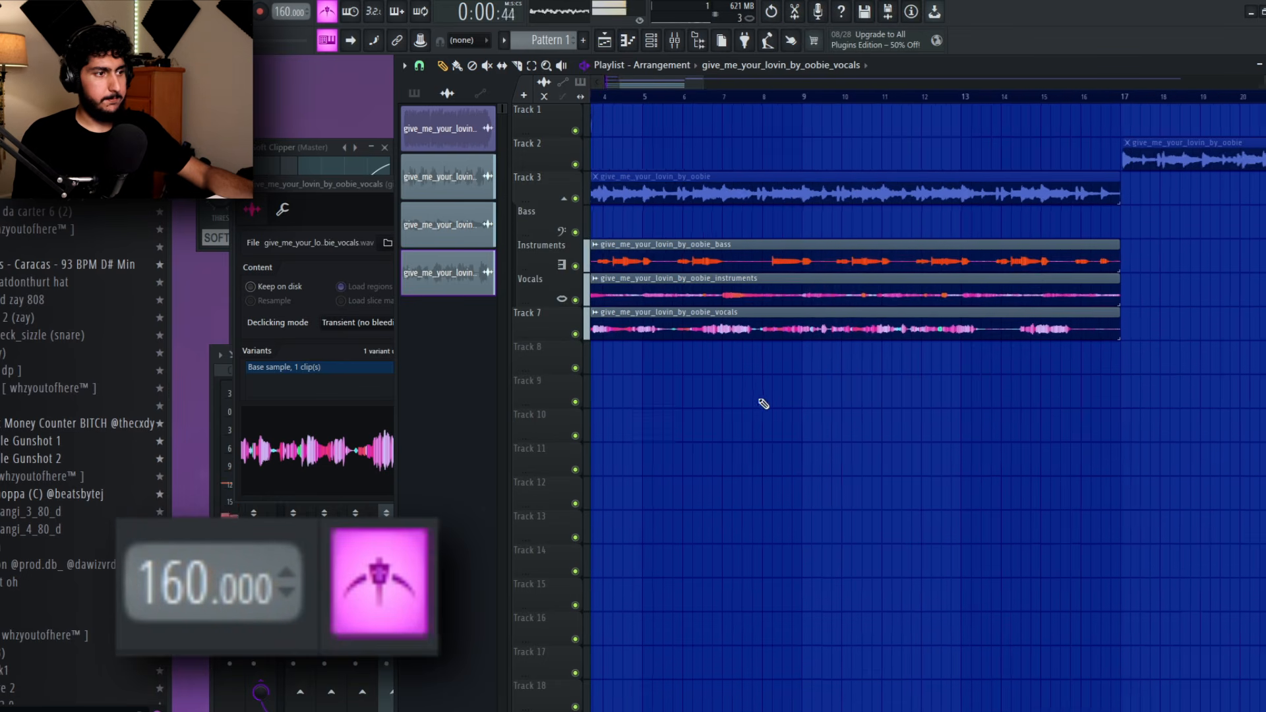
{"action": "scroll", "coordinate": [1029, 393], "scroll_direction": "down", "scroll_amount": 1}
{"action": "scroll", "coordinate": [1002, 387], "scroll_direction": "up", "scroll_amount": 1}
{"action": "scroll", "coordinate": [1008, 393], "scroll_direction": "down", "scroll_amount": 1}
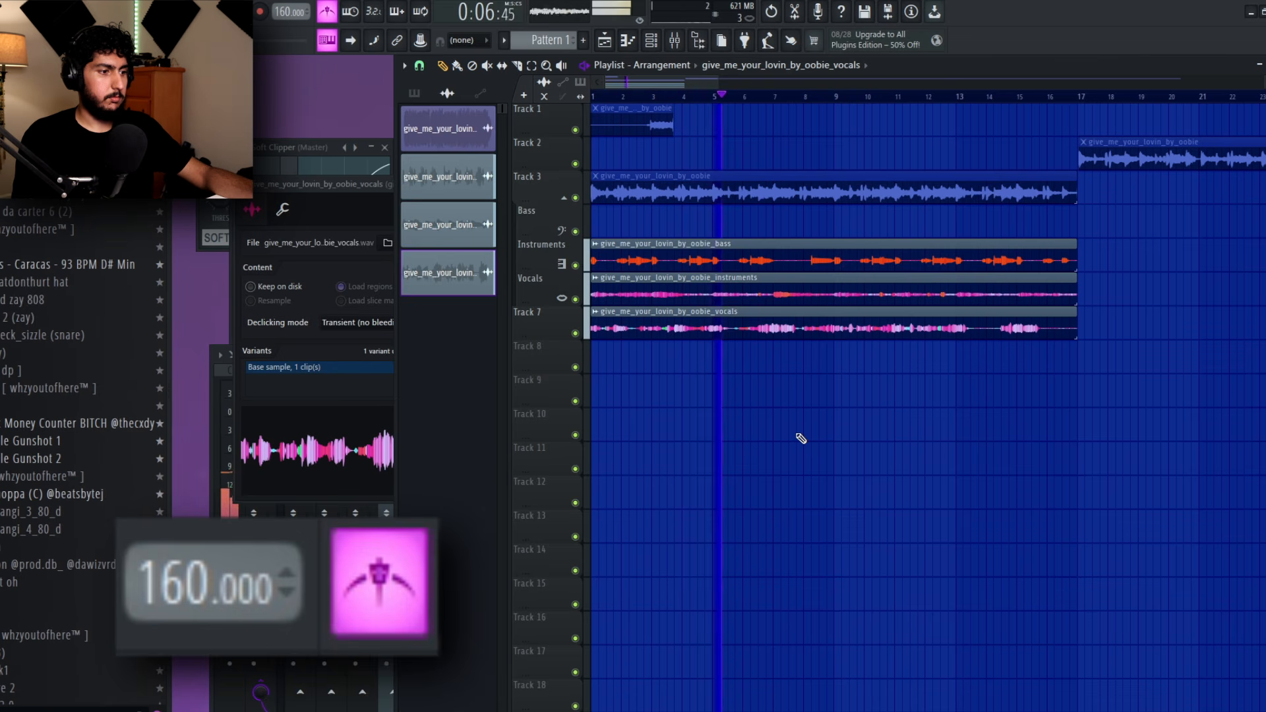
{"action": "key", "text": "space"}
- Shorten the bass, instruments and vocals stem clips together by time-stretching them to end at bar 9
{"action": "key", "text": "ctrl+a"}
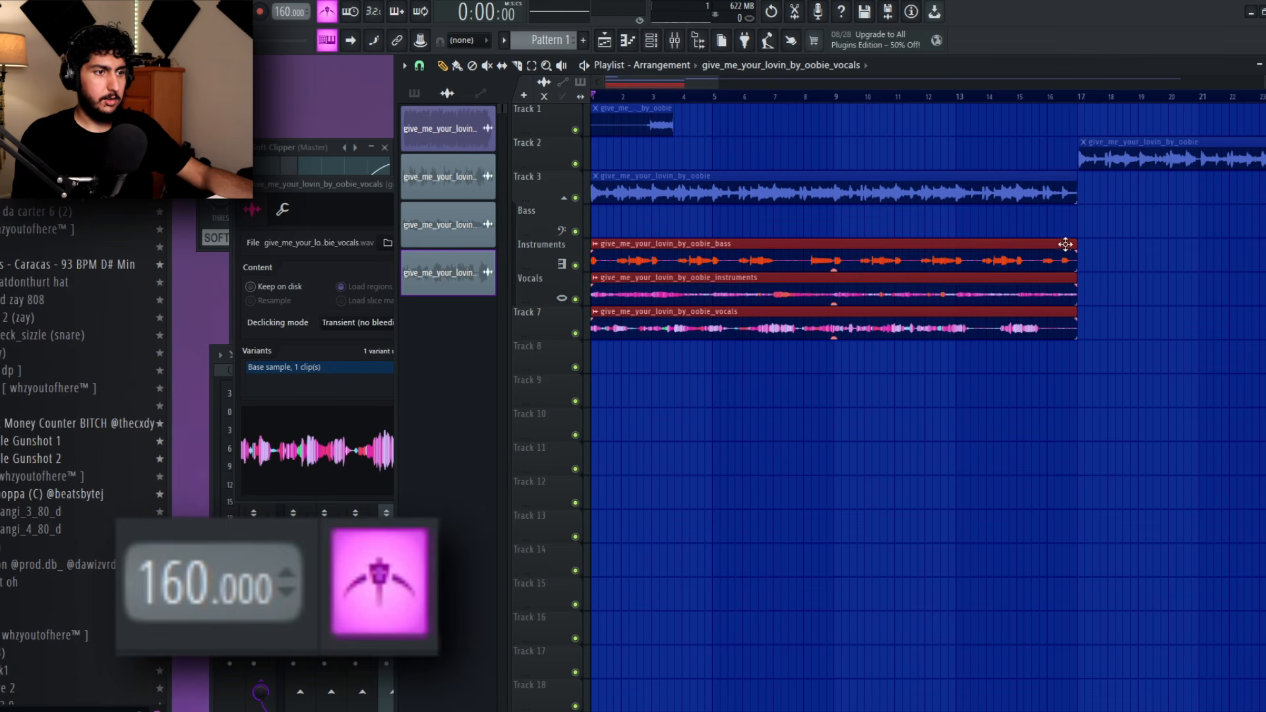
{"action": "left_click", "coordinate": [1082, 250]}
{"action": "key", "text": "ctrl+z"}
{"action": "left_click_drag", "start_coordinate": [1073, 241], "coordinate": [832, 236]}
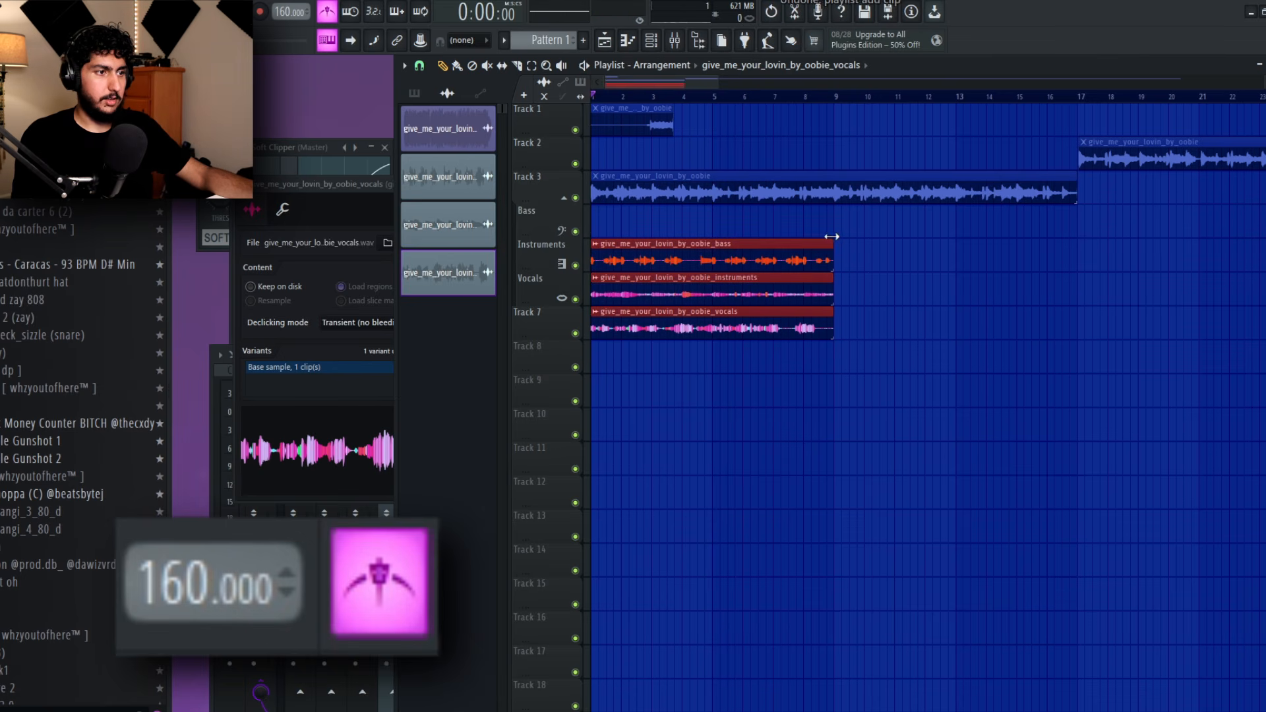
{"action": "left_click", "coordinate": [977, 257]}
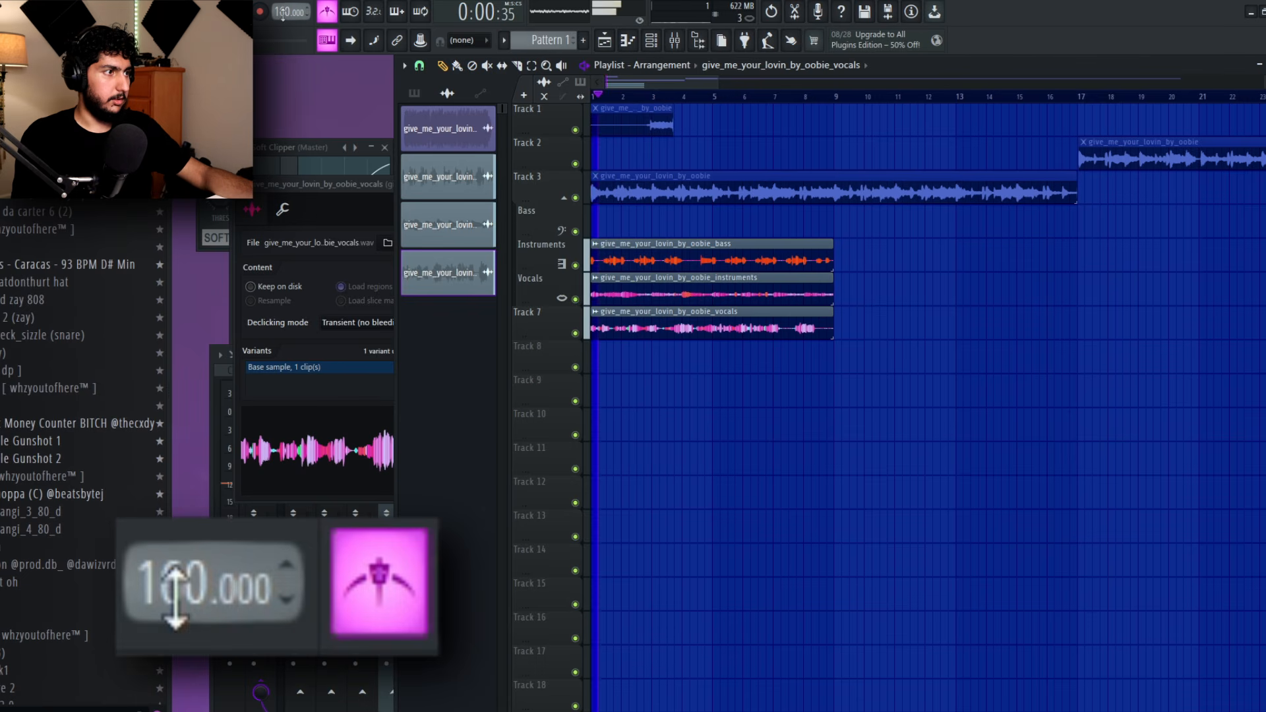
- Set the project tempo to 92 BPM while playing the shortened stems against the metronome
{"action": "left_click_drag", "start_coordinate": [280, 11], "coordinate": [281, 21]}
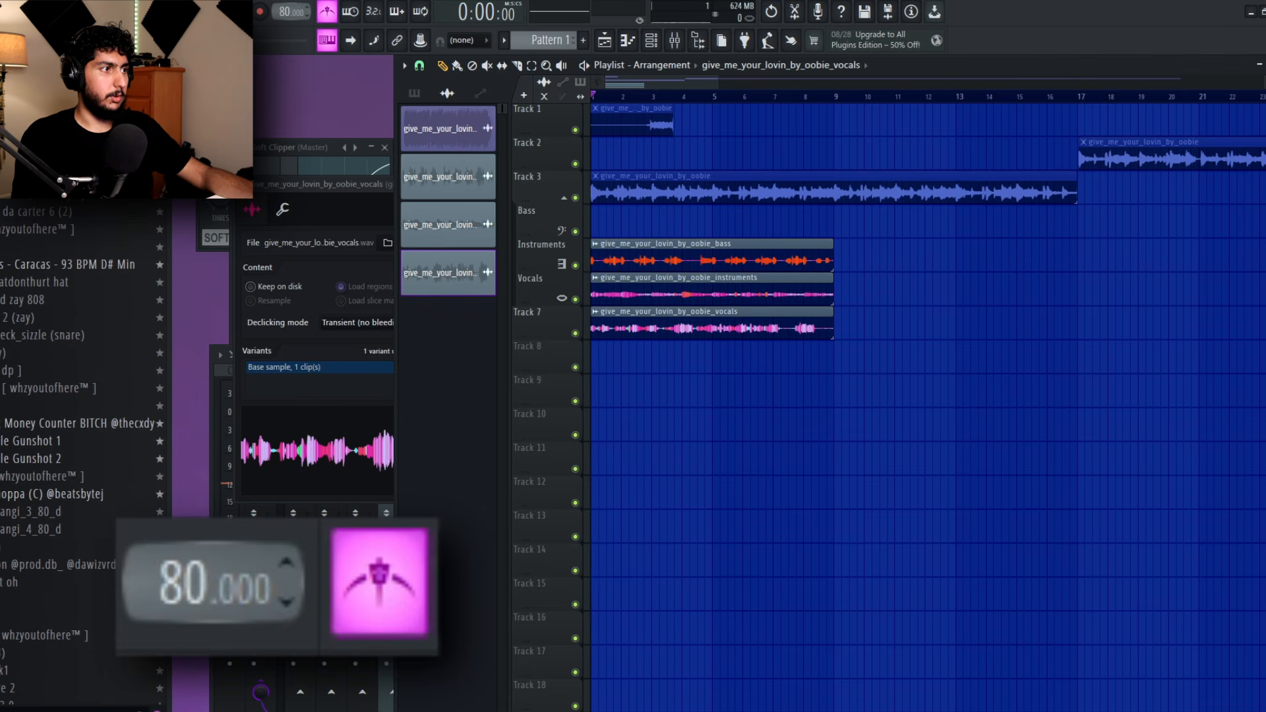
{"action": "key", "text": "space"}
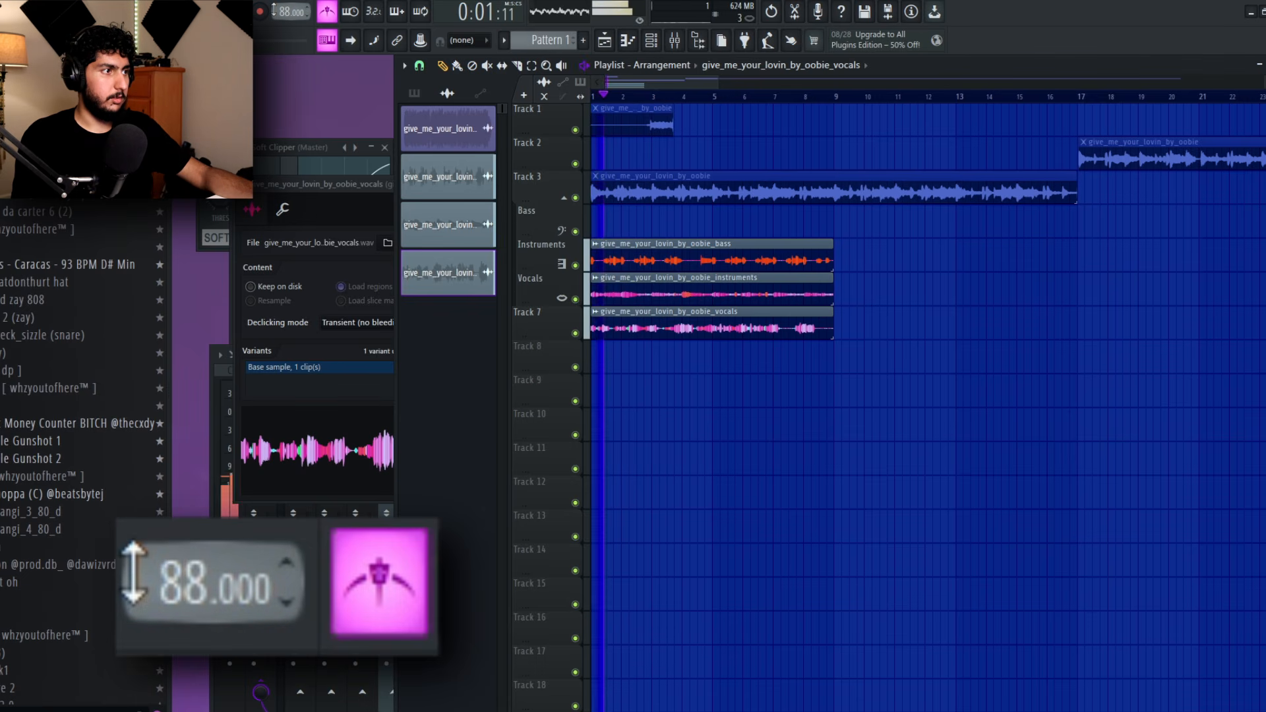
{"action": "scroll", "coordinate": [274, 10], "scroll_direction": "up", "scroll_amount": 1}
{"action": "scroll", "coordinate": [712, 367], "scroll_direction": "up", "scroll_amount": 4}
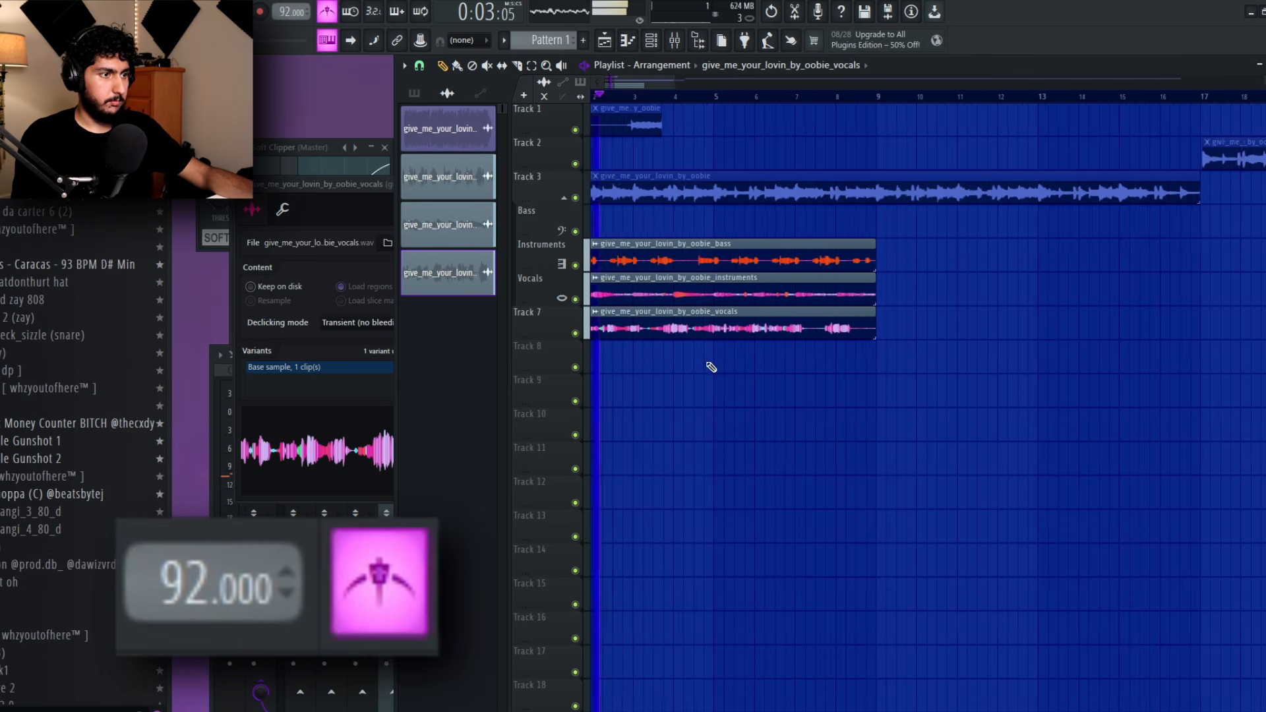
{"action": "scroll", "coordinate": [277, 5], "scroll_direction": "down", "scroll_amount": 1}
{"action": "scroll", "coordinate": [277, 8], "scroll_direction": "down", "scroll_amount": 2}
{"action": "scroll", "coordinate": [277, 13], "scroll_direction": "up", "scroll_amount": 1}
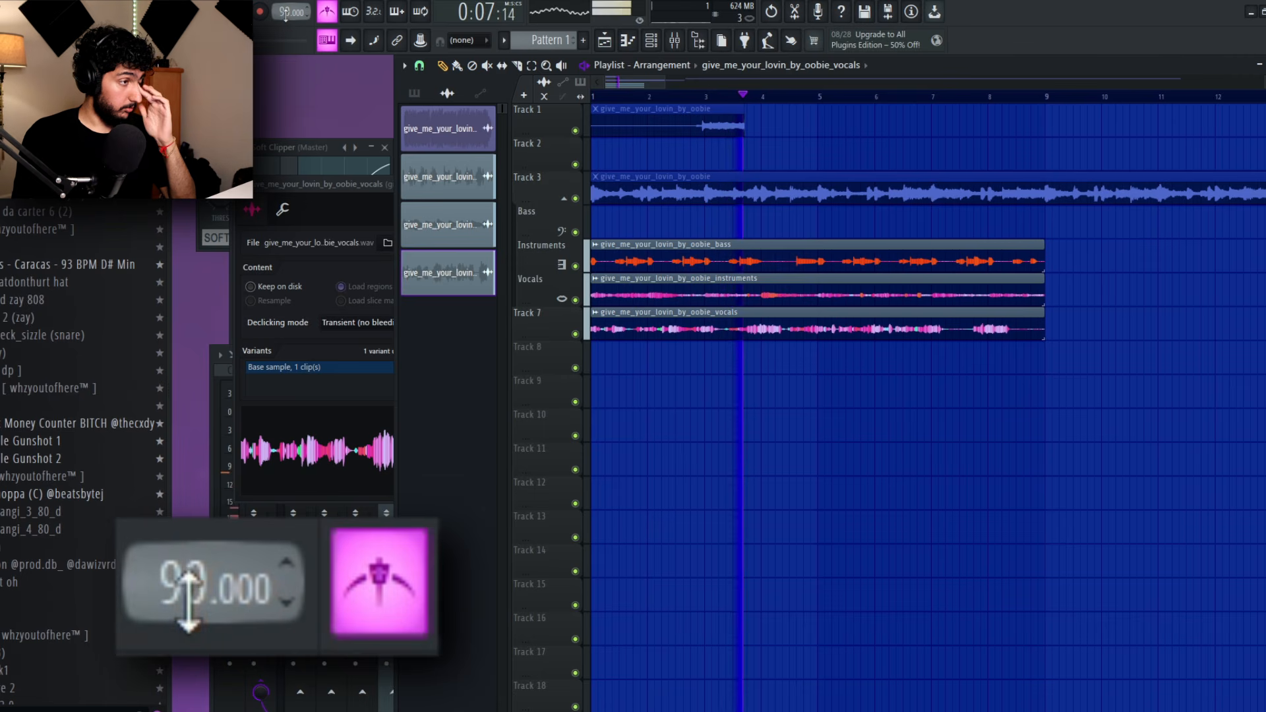
{"action": "scroll", "coordinate": [273, 12], "scroll_direction": "up", "scroll_amount": 2}
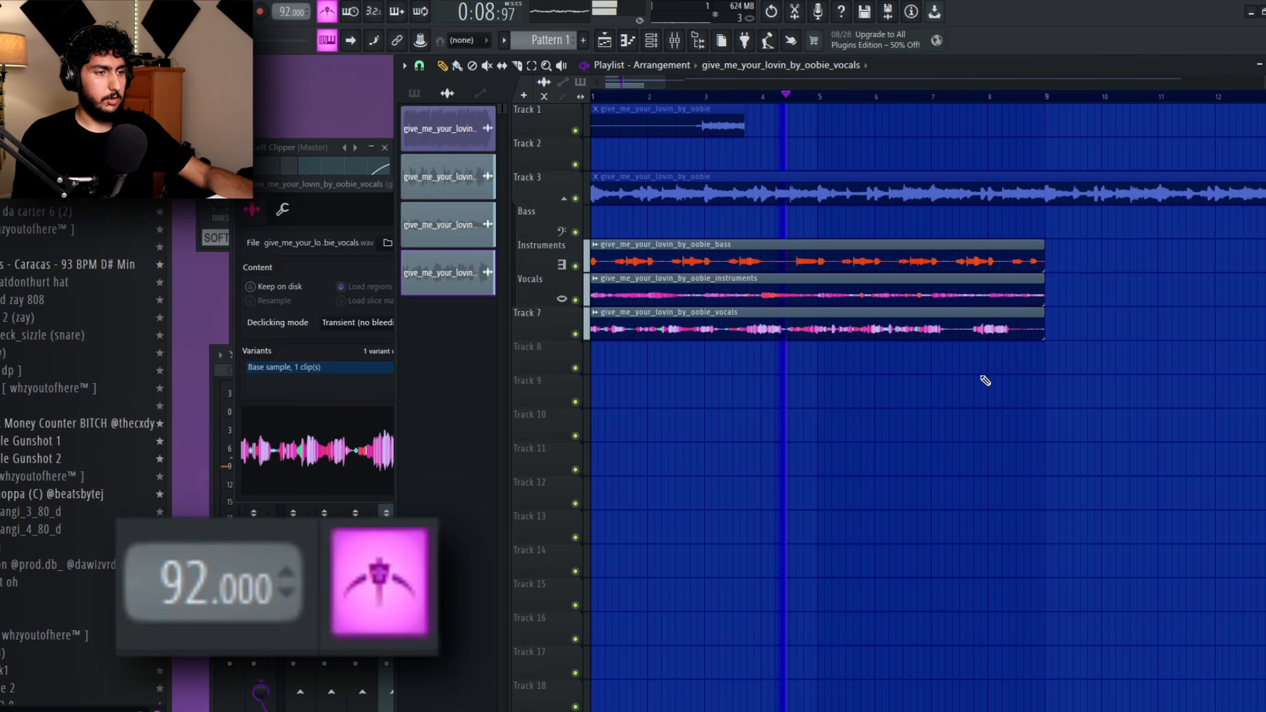
{"action": "scroll", "coordinate": [910, 319], "scroll_direction": "down", "scroll_amount": 1}
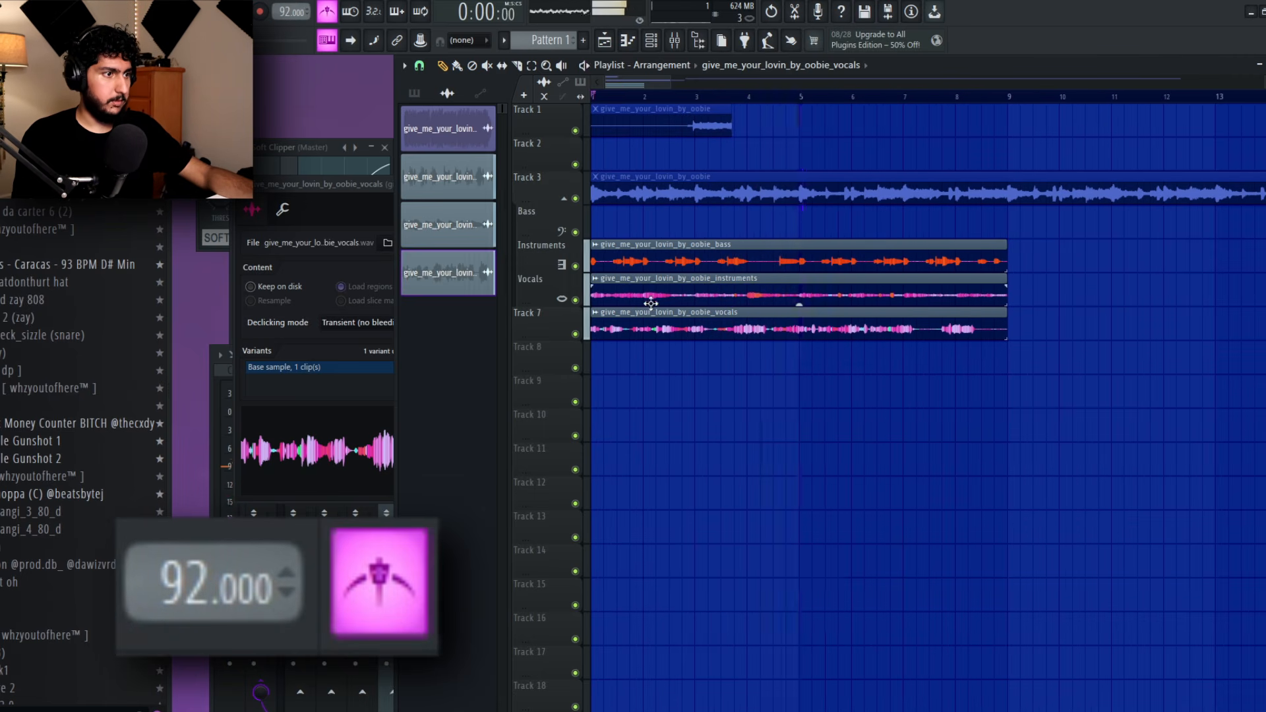
- Raise the instruments stem's time-stretching pitch and set its stretch mode to Stretch, trying Resample for comparison
{"action": "double_click", "coordinate": [650, 294]}
{"action": "left_click_drag", "start_coordinate": [639, 207], "coordinate": [639, 194]}
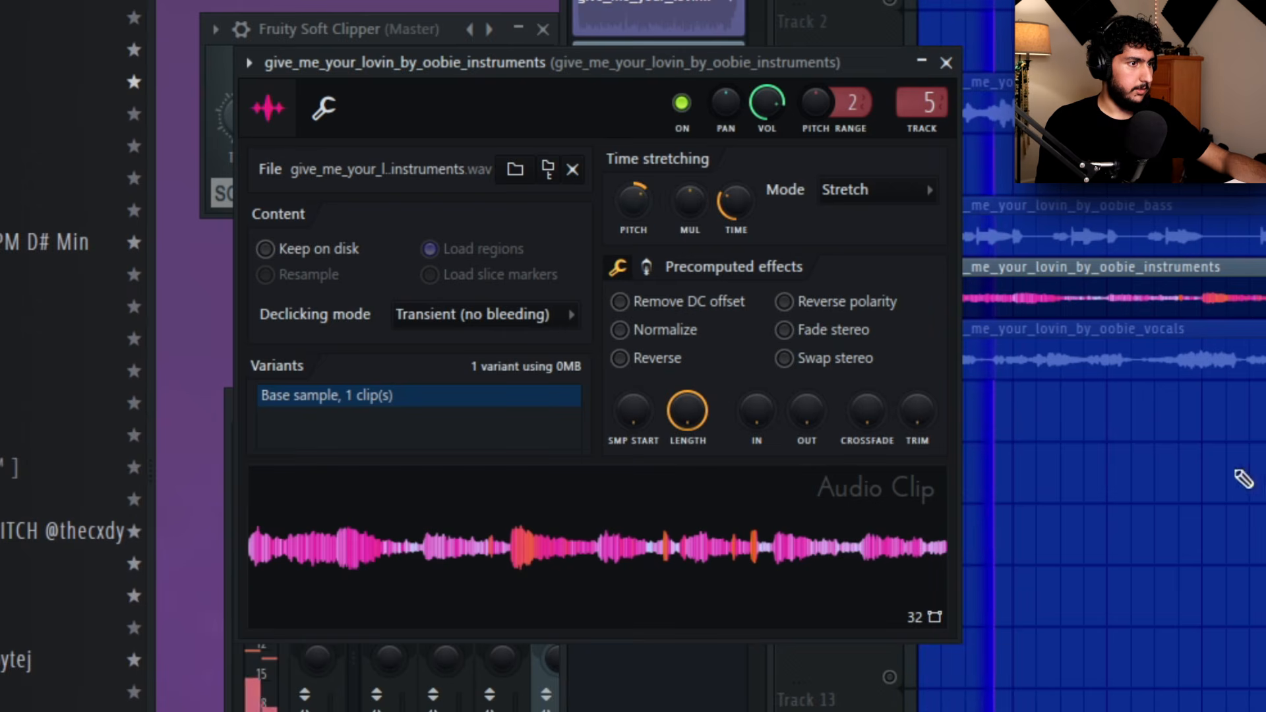
{"action": "left_click", "coordinate": [870, 193]}
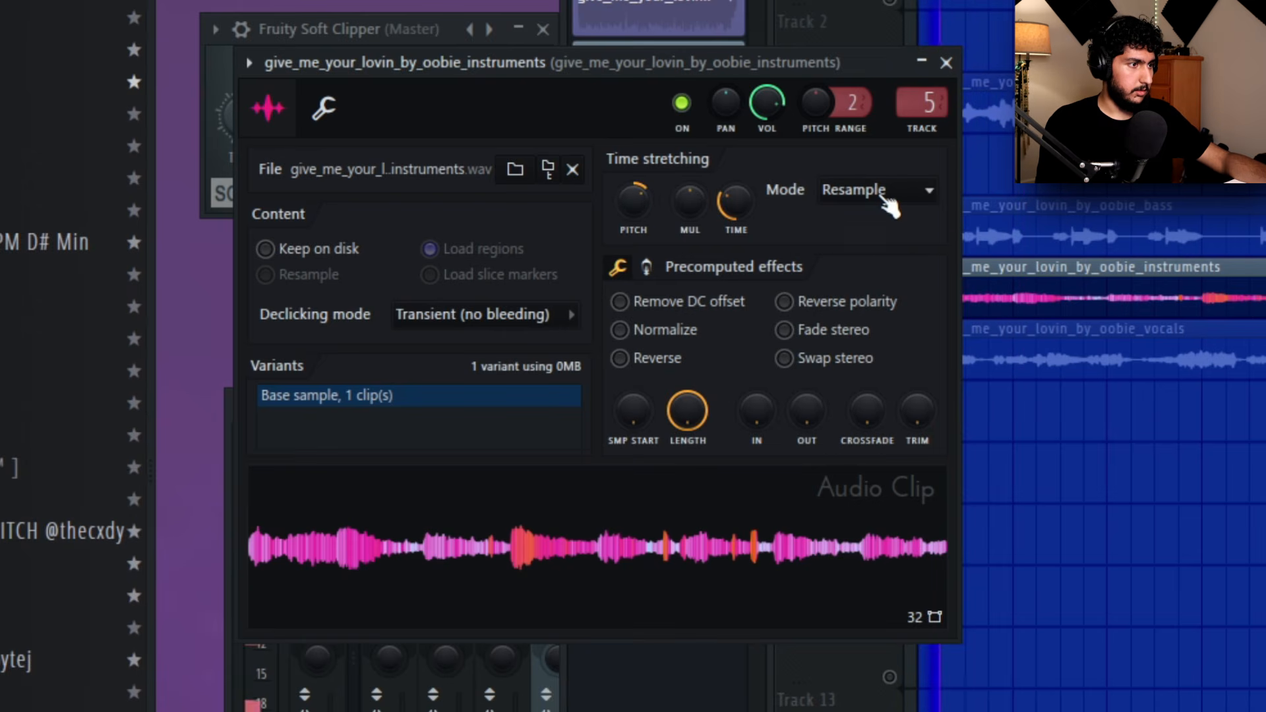
{"action": "left_click", "coordinate": [882, 198]}
{"action": "left_click", "coordinate": [876, 262]}
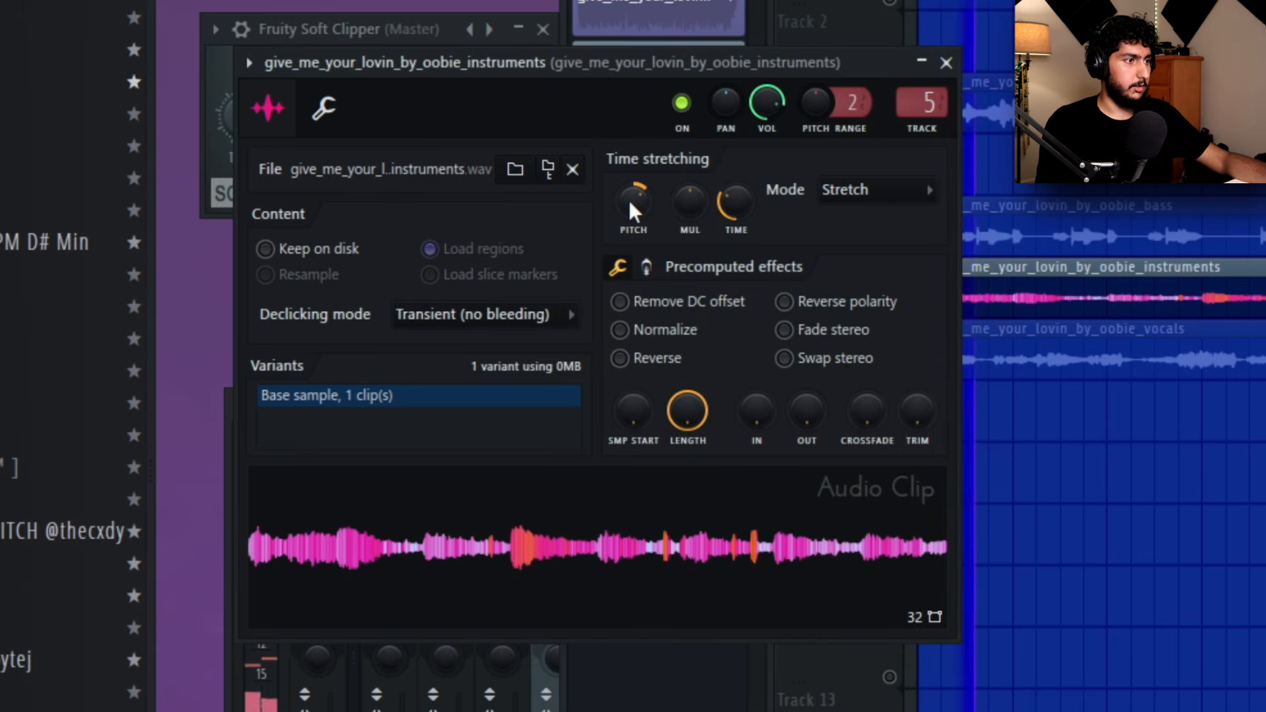
- Copy the instruments stem's pitch value and paste it into the vocals and bass stems
{"action": "right_click", "coordinate": [628, 200]}
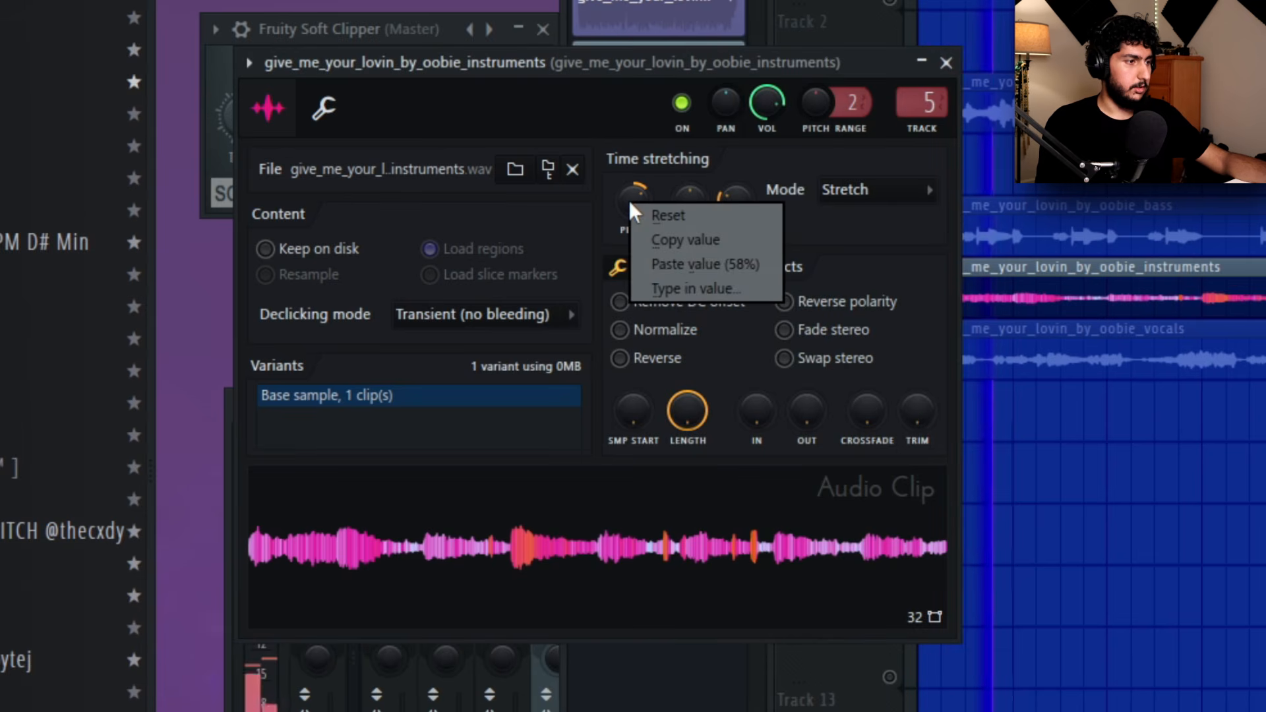
{"action": "double_click", "coordinate": [1161, 370]}
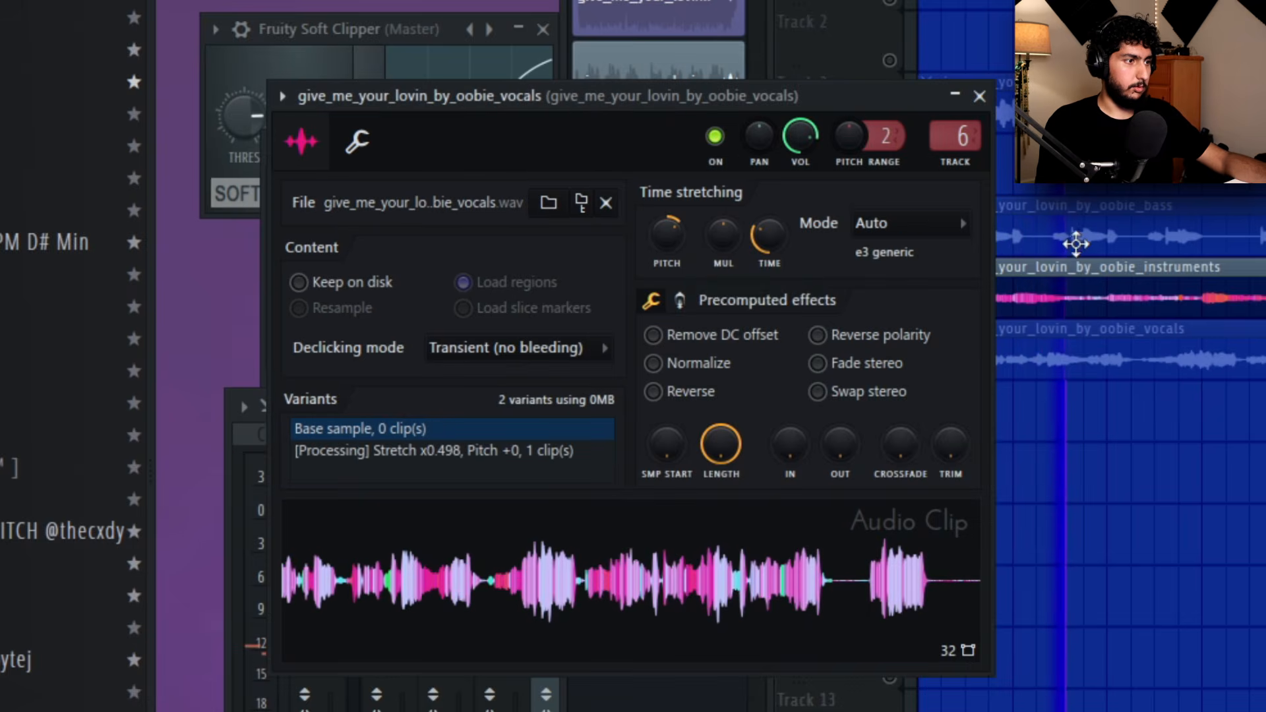
{"action": "double_click", "coordinate": [1071, 234]}
{"action": "right_click", "coordinate": [611, 172]}
{"action": "left_click", "coordinate": [649, 242]}
- Set the time-stretching mode of the bass and vocals stems to Stretch
{"action": "left_click", "coordinate": [890, 168]}
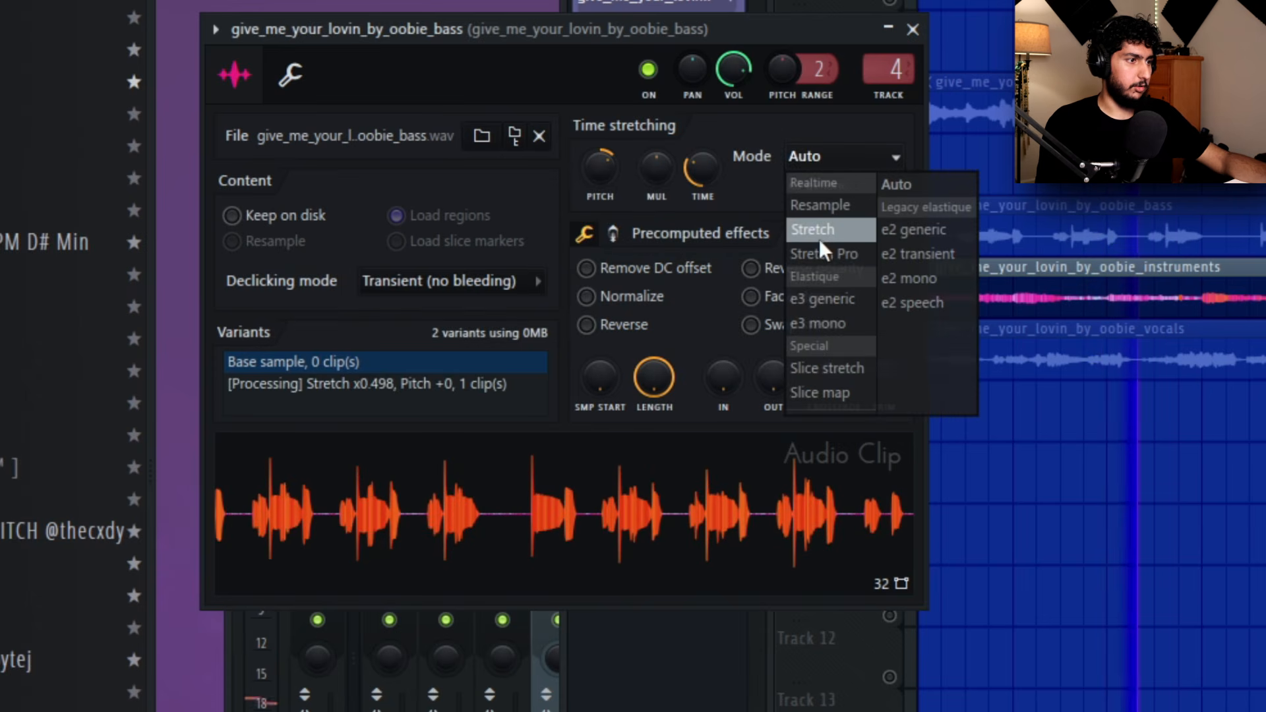
{"action": "left_click", "coordinate": [819, 239]}
{"action": "left_click", "coordinate": [820, 249]}
{"action": "double_click", "coordinate": [1100, 355]}
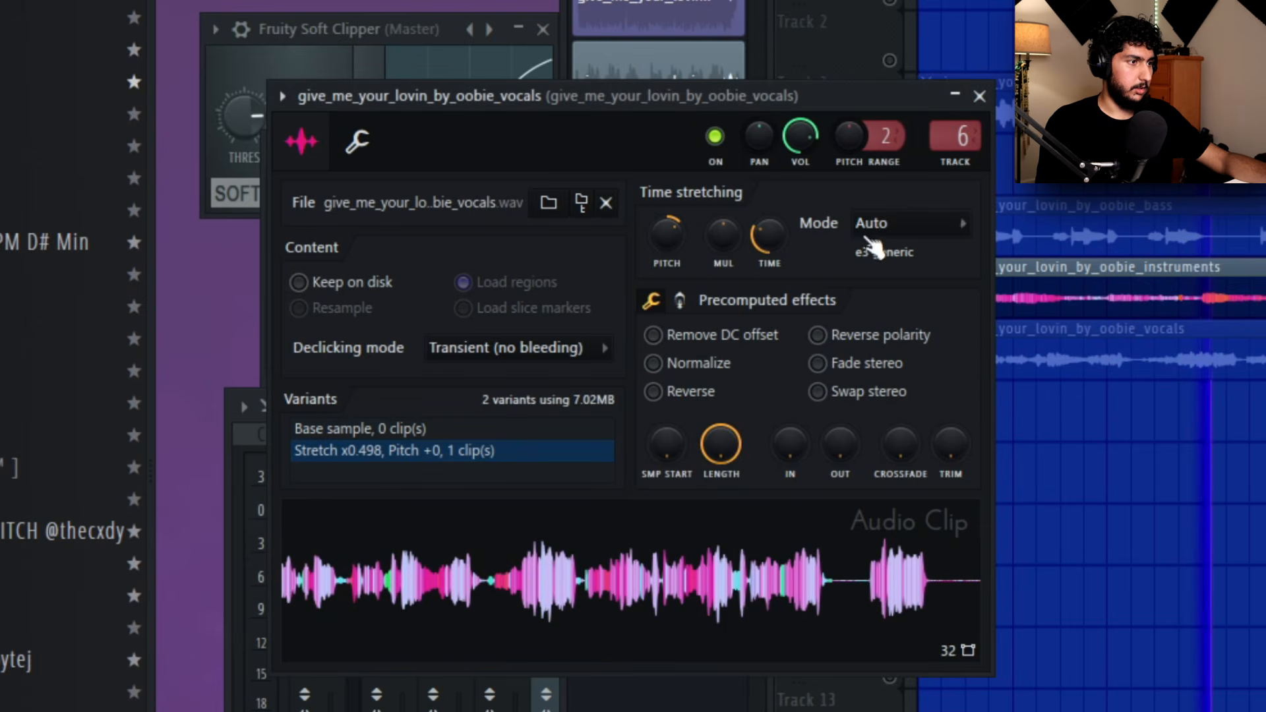
{"action": "left_click", "coordinate": [905, 226]}
{"action": "left_click", "coordinate": [907, 300]}
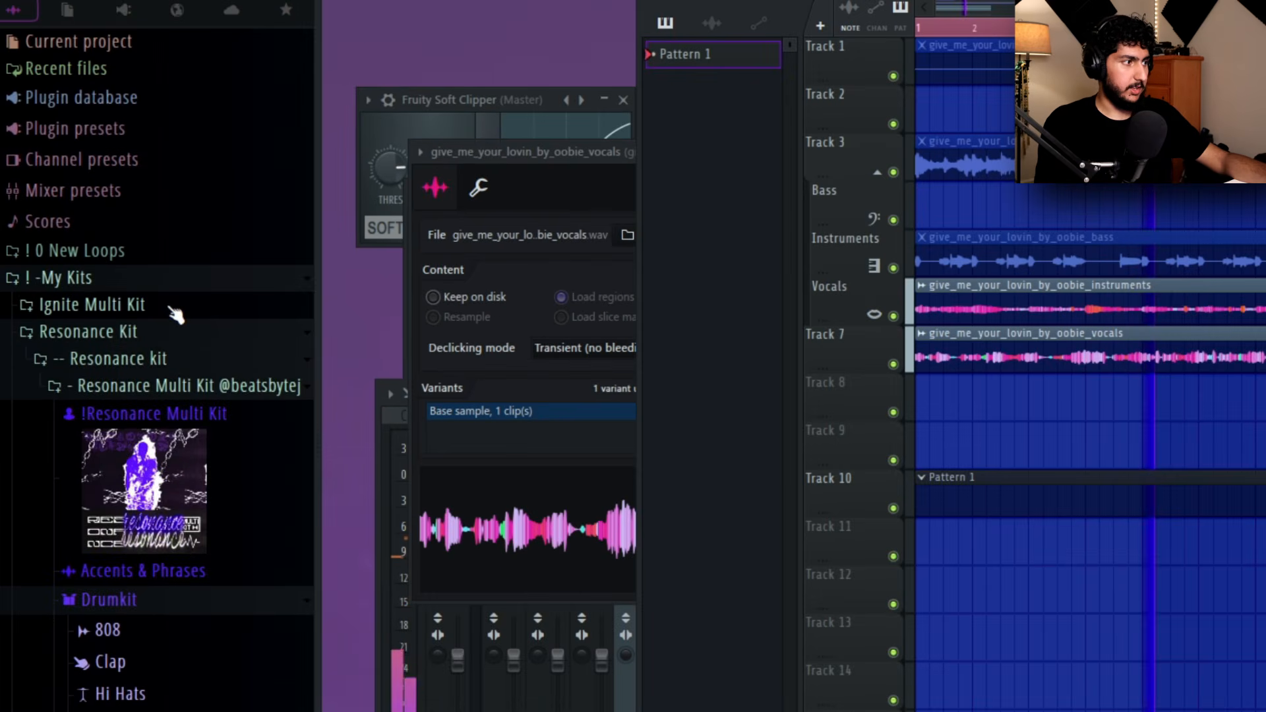
- Open the Ignite Multi Kit's drum samples in the browser and show the channel rack
{"action": "left_click", "coordinate": [170, 308]}
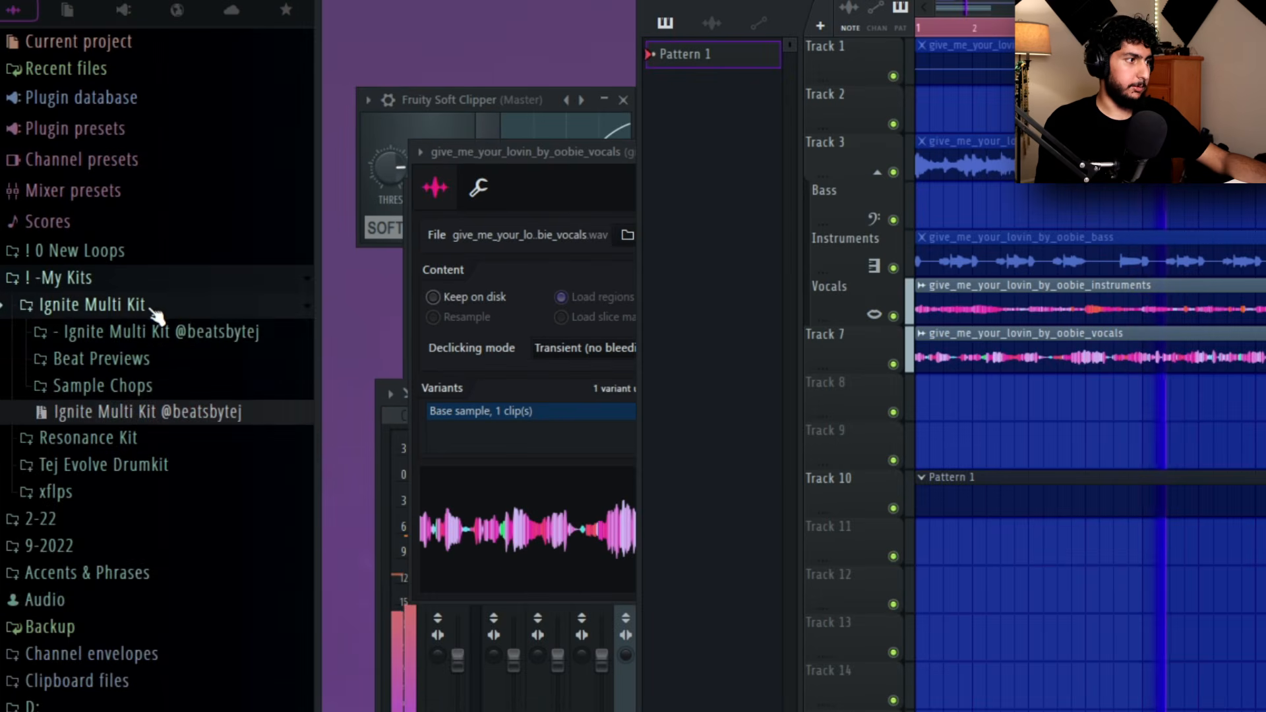
{"action": "left_click", "coordinate": [162, 330]}
{"action": "left_click", "coordinate": [89, 274]}
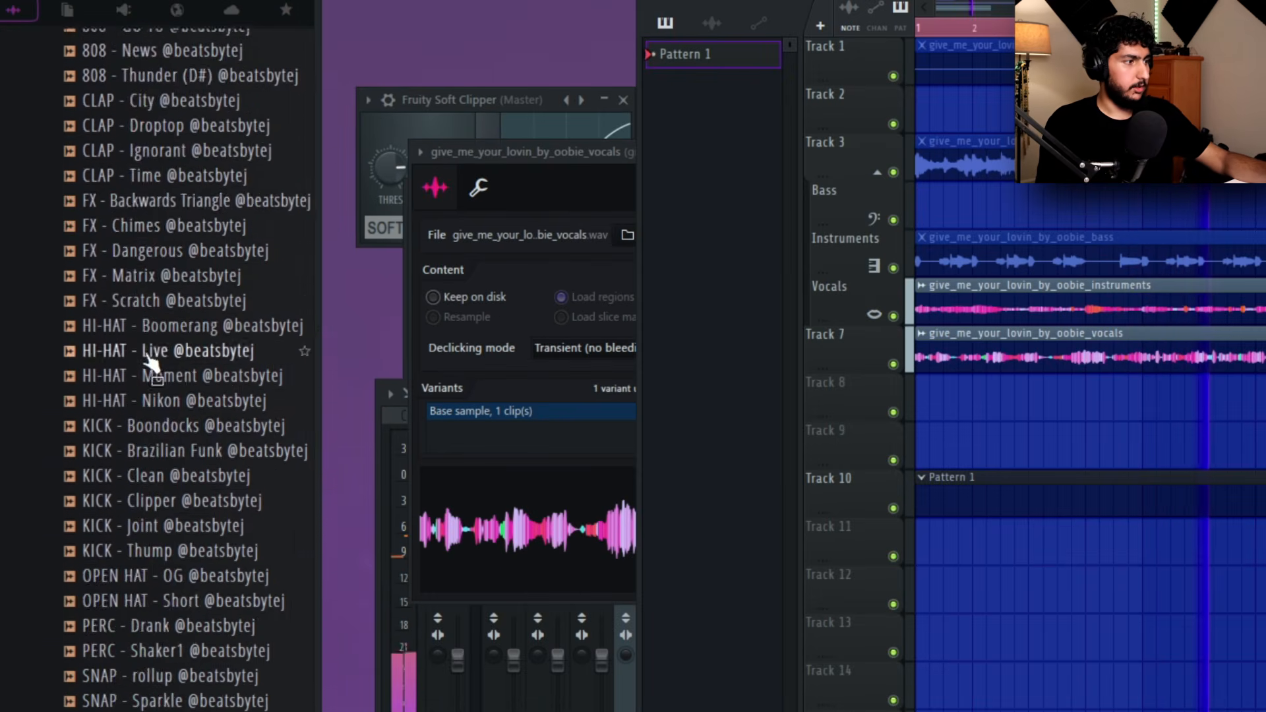
{"action": "key", "text": "F6"}
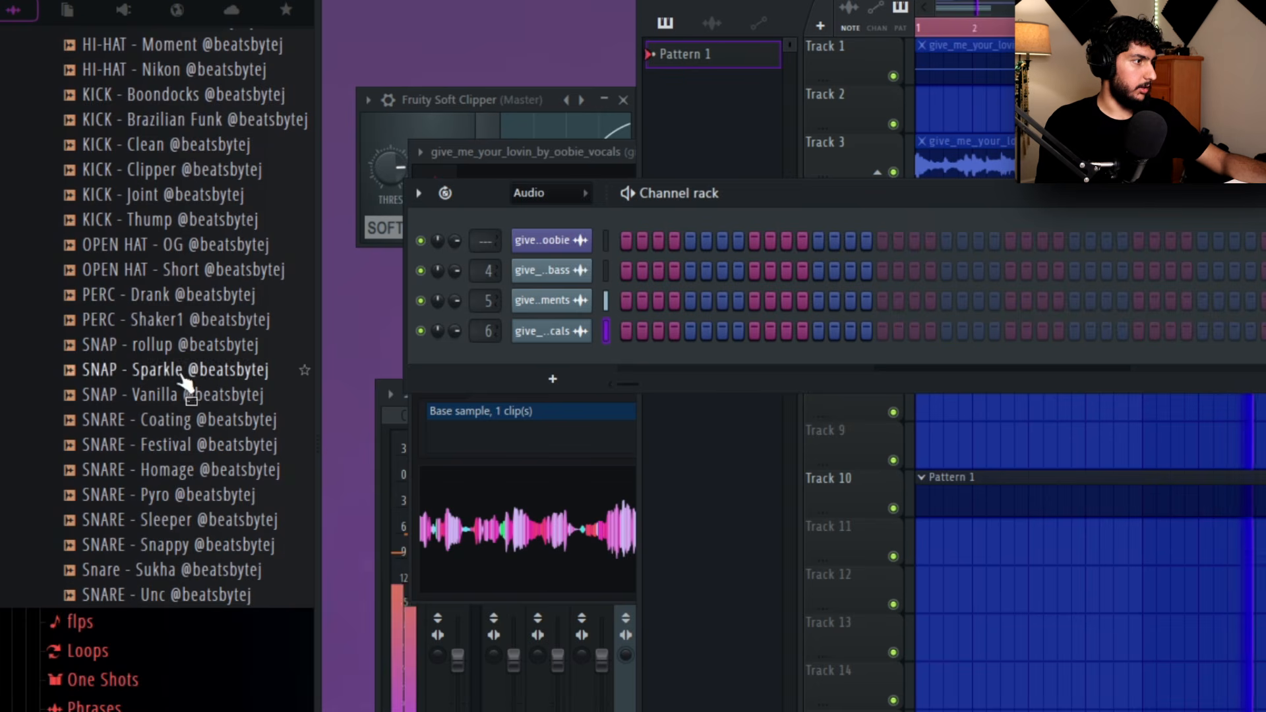
- Preview the kit's snaps, add SNAP - Vanilla as a channel and place it on every eighth step starting at step 5
{"action": "left_click", "coordinate": [173, 348]}
{"action": "left_click", "coordinate": [185, 371]}
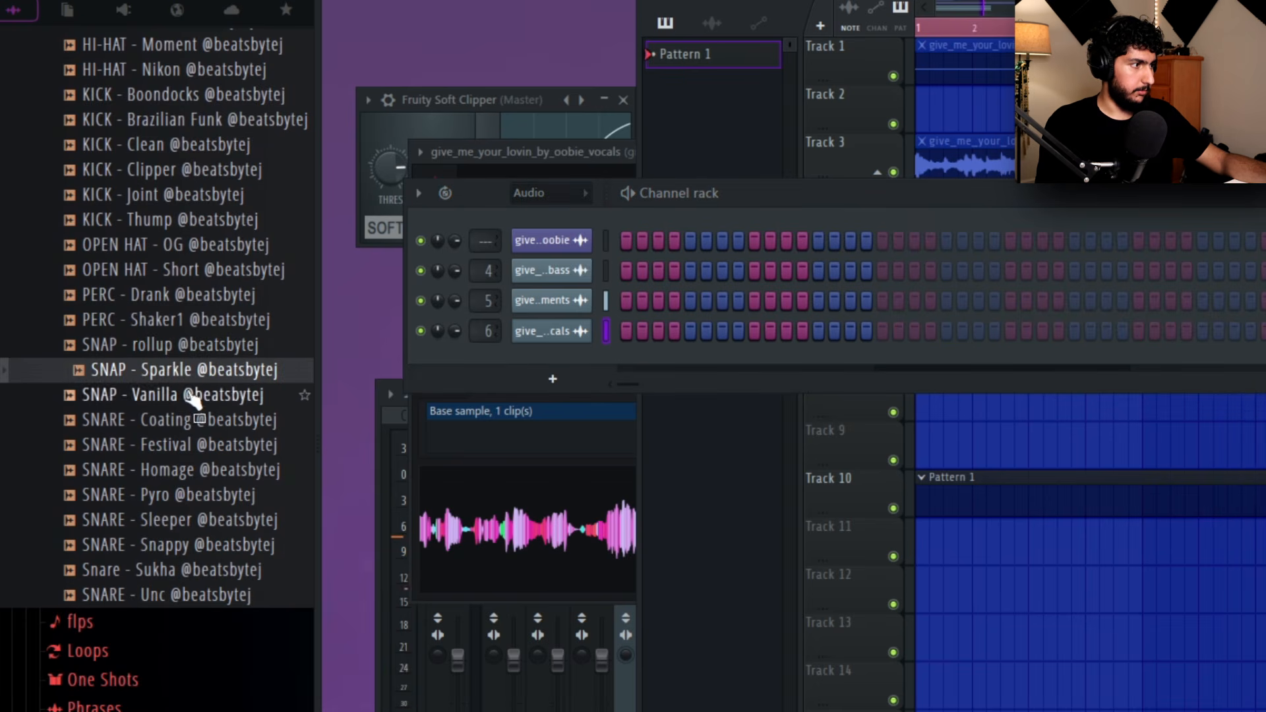
{"action": "left_click", "coordinate": [189, 395]}
{"action": "left_click_drag", "start_coordinate": [564, 375], "coordinate": [672, 244]}
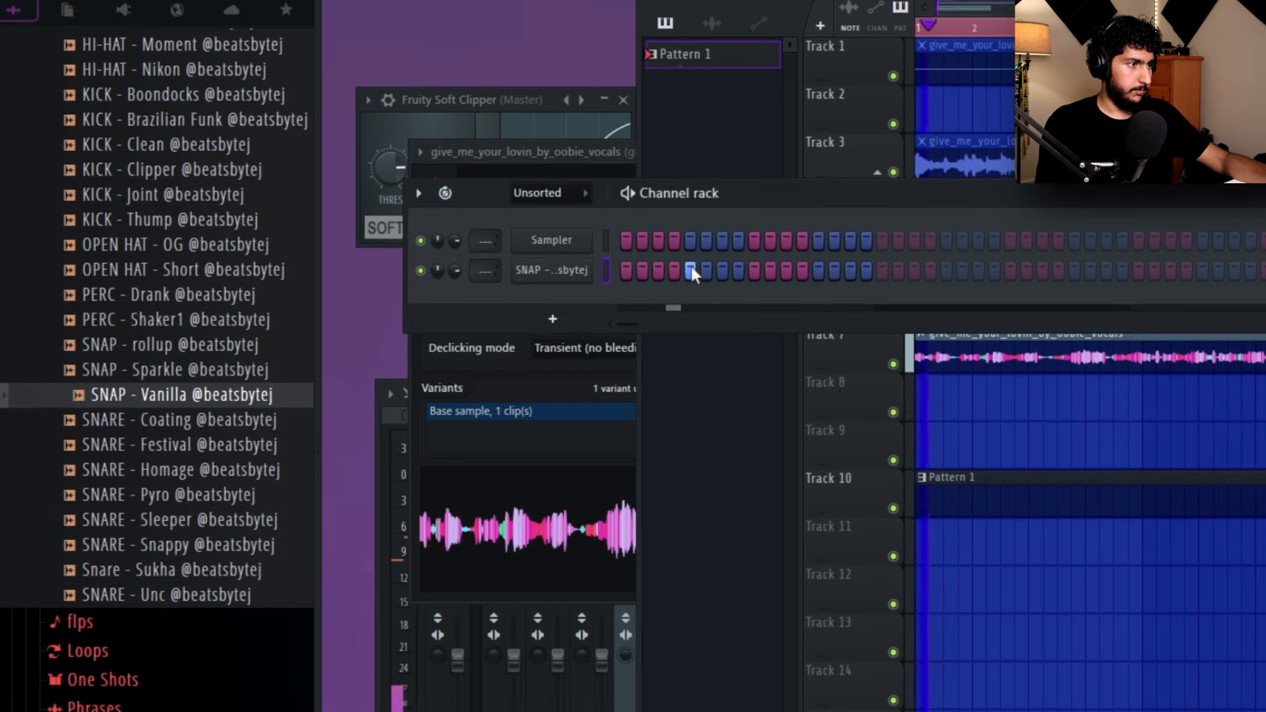
{"action": "left_click", "coordinate": [690, 267]}
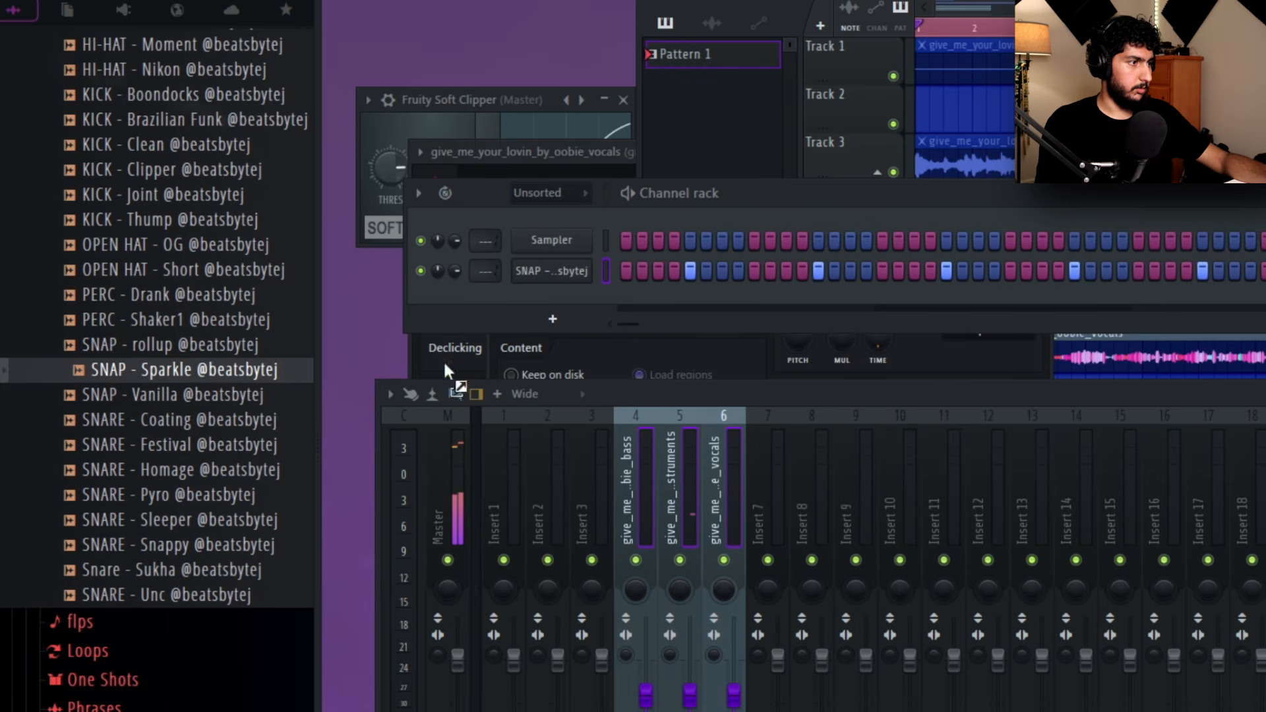
- Add SNAP - Sparkle and SNAP - rollup channels, replacing Vanilla with Sparkle on step 29 and placing rollup on step 59
{"action": "left_click_drag", "start_coordinate": [443, 369], "coordinate": [488, 309]}
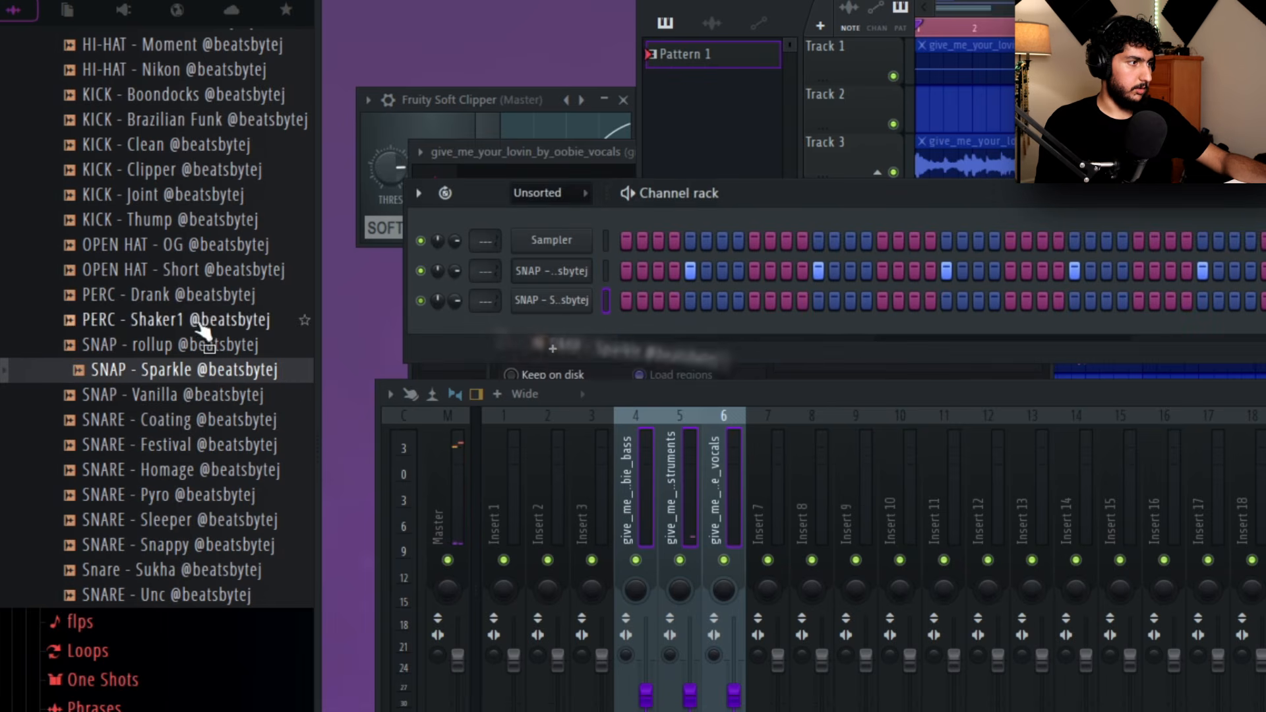
{"action": "left_click_drag", "start_coordinate": [184, 344], "coordinate": [962, 326]}
{"action": "left_click", "coordinate": [1074, 300]}
{"action": "left_click", "coordinate": [1090, 300]}
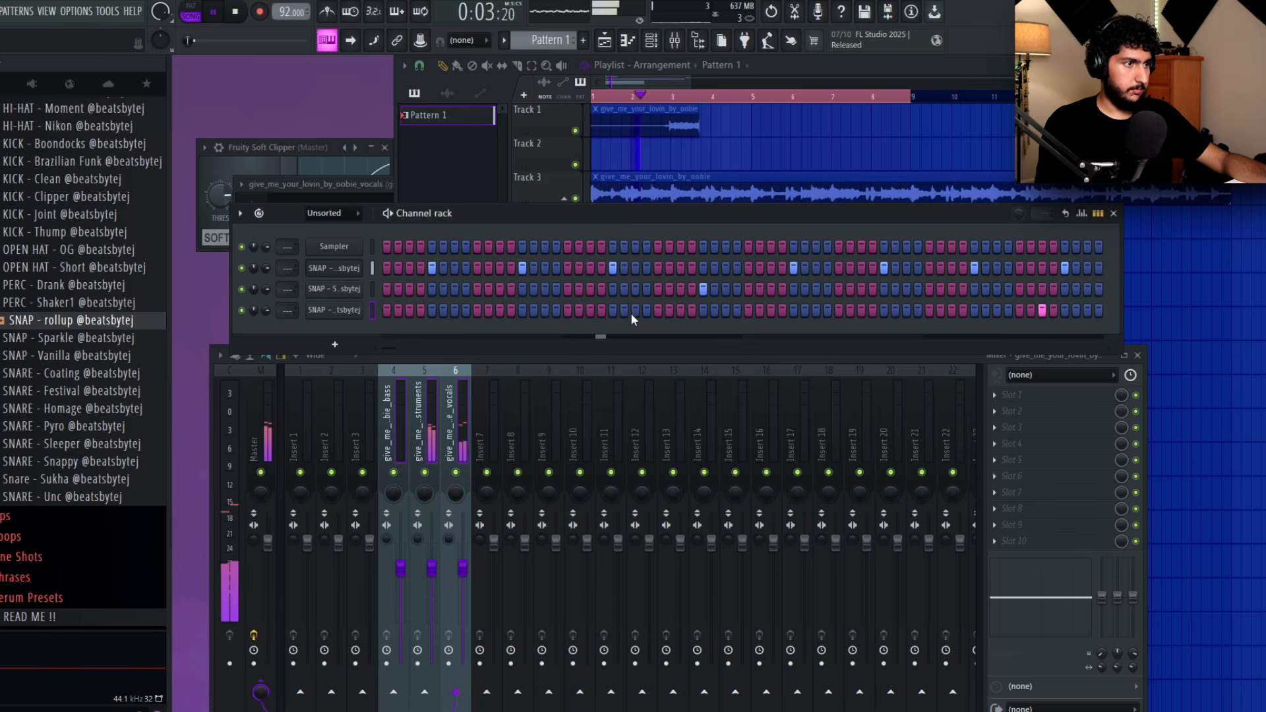
- Inspect the sampler settings of the SNAP - rollup channel during playback
{"action": "left_click", "coordinate": [363, 289]}
{"action": "left_click", "coordinate": [337, 313]}
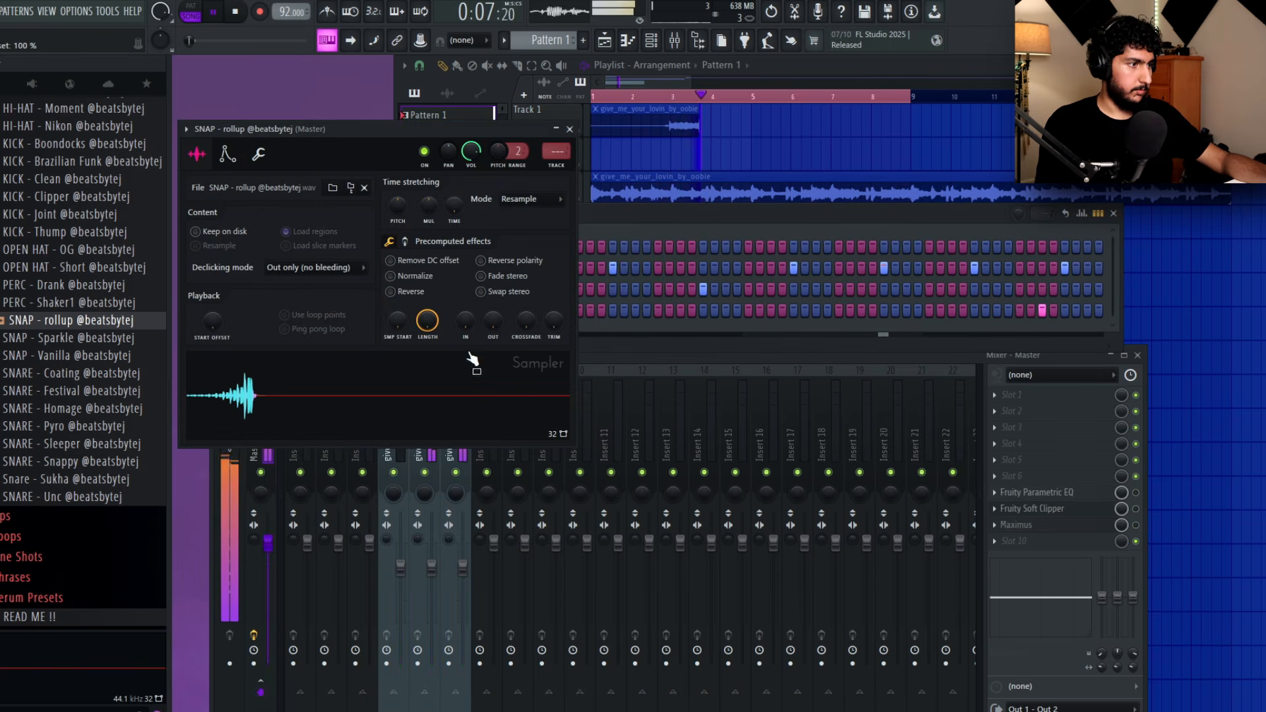
{"action": "left_click", "coordinate": [569, 130]}
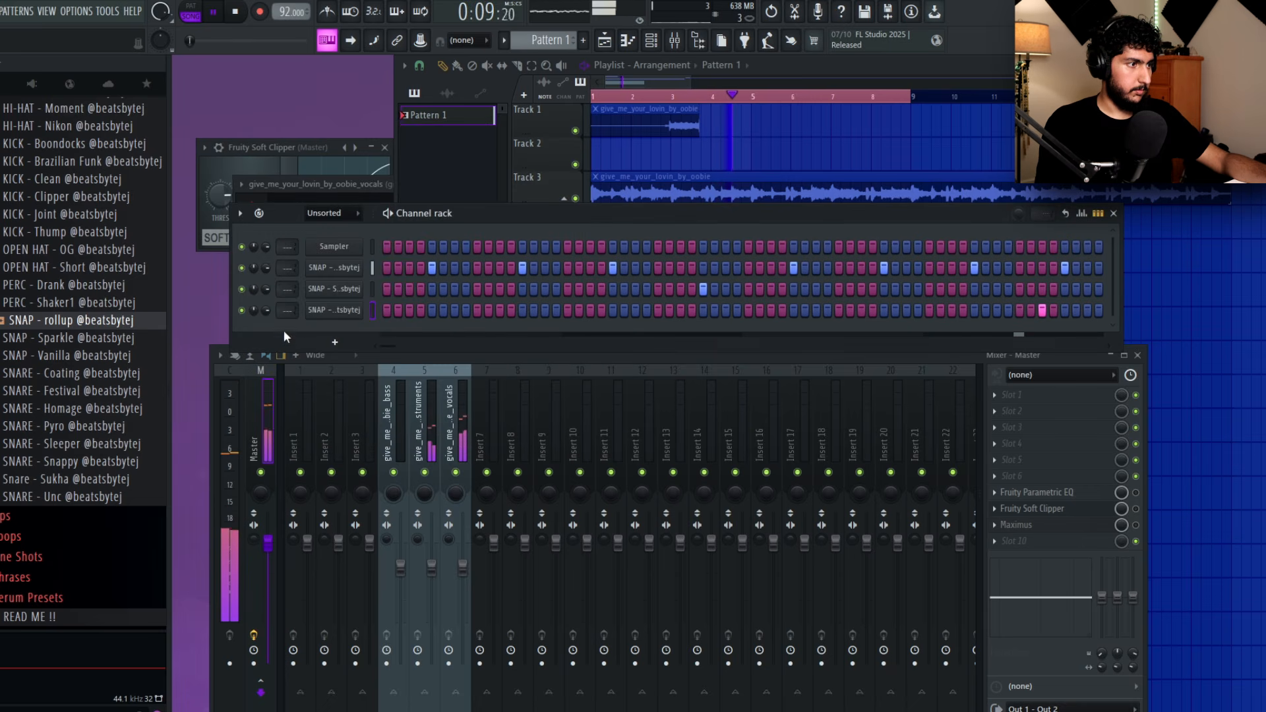
- Add HI-HAT - Nikon as a channel and place it on steps 1, 4, 7, 8, 11, 15, 17, 20 and 23
{"action": "left_click_drag", "start_coordinate": [314, 344], "coordinate": [315, 322]}
{"action": "left_click", "coordinate": [387, 331]}
{"action": "left_click", "coordinate": [420, 331]}
{"action": "left_click", "coordinate": [455, 331]}
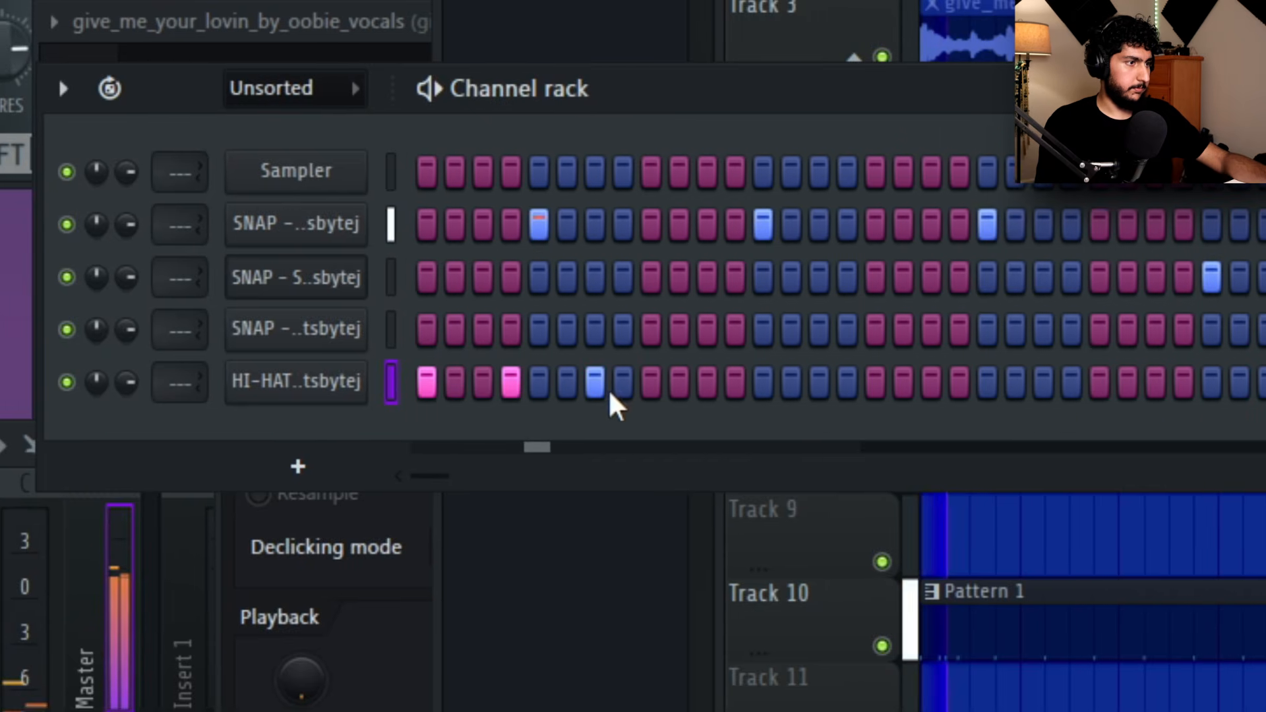
{"action": "left_click", "coordinate": [466, 331]}
{"action": "left_click", "coordinate": [658, 381]}
{"action": "left_click", "coordinate": [769, 381]}
{"action": "left_click", "coordinate": [826, 381]}
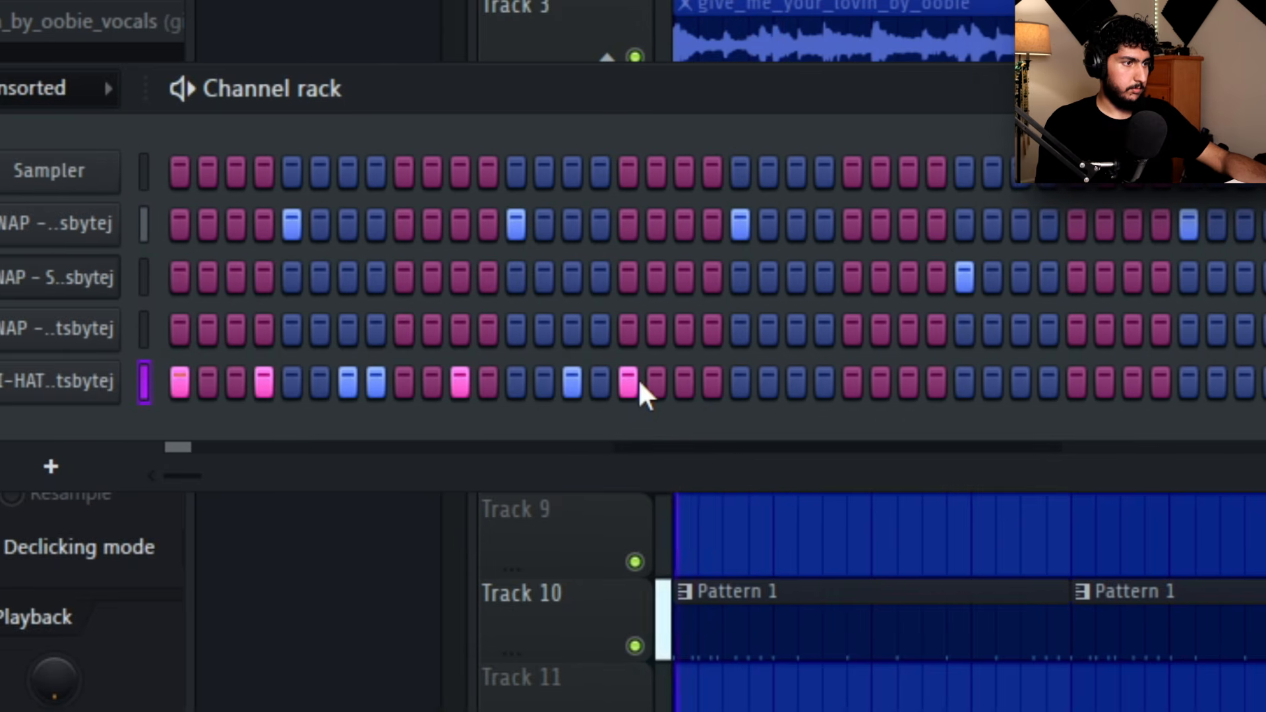
{"action": "left_click", "coordinate": [713, 381]}
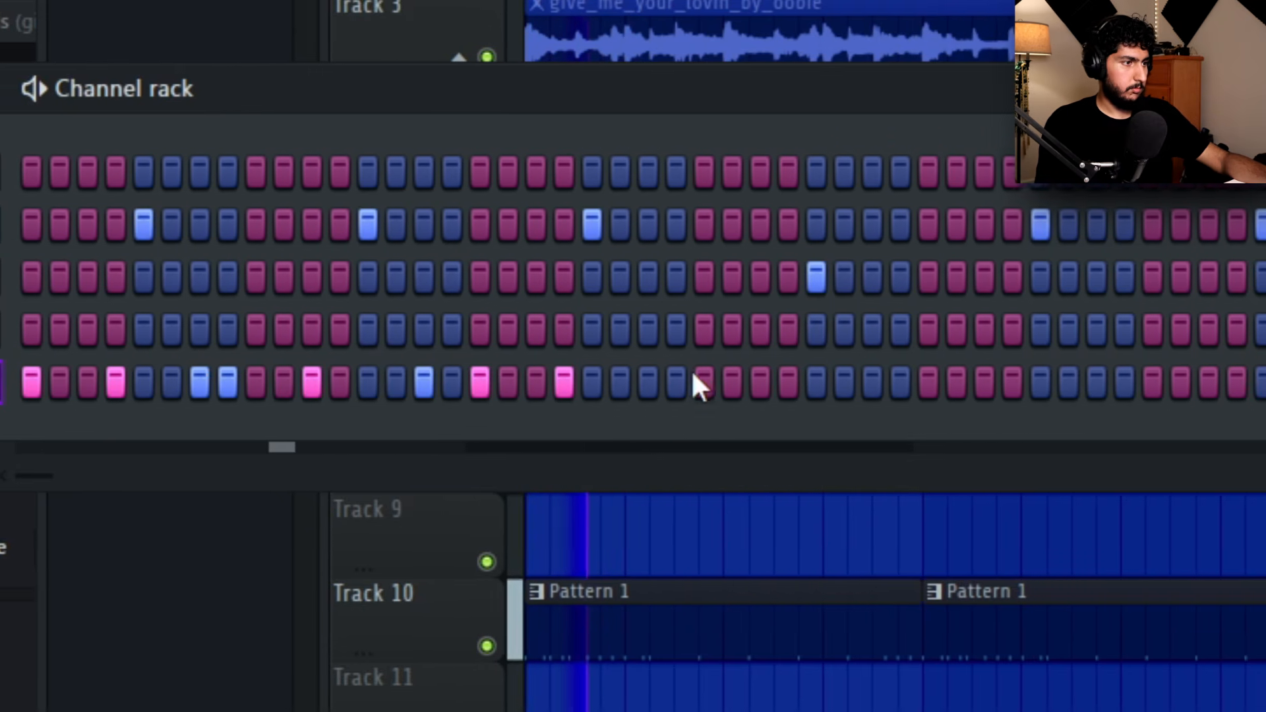
{"action": "left_click", "coordinate": [599, 381]}
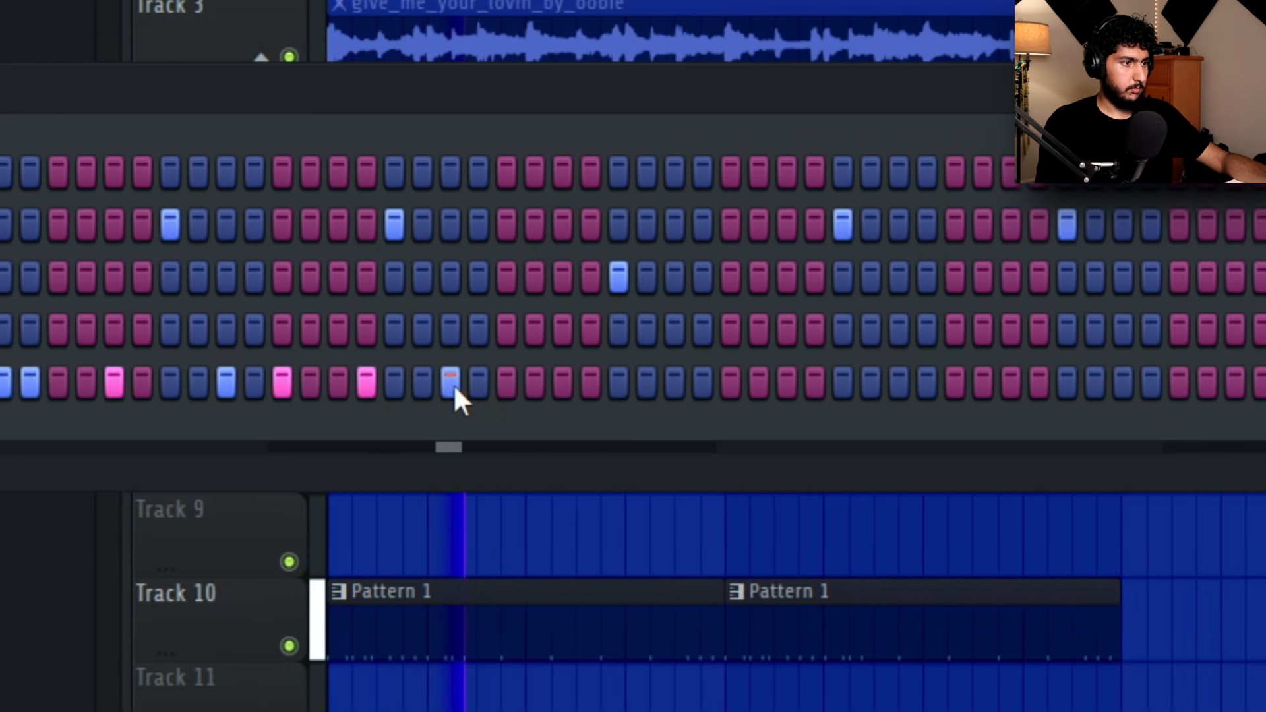
- Continue the hi-hat row with hits on steps 31, 33, 36, 39, 43, 44, 47, 51, 54 and 55
{"action": "left_click", "coordinate": [681, 381]}
{"action": "left_click", "coordinate": [765, 381]}
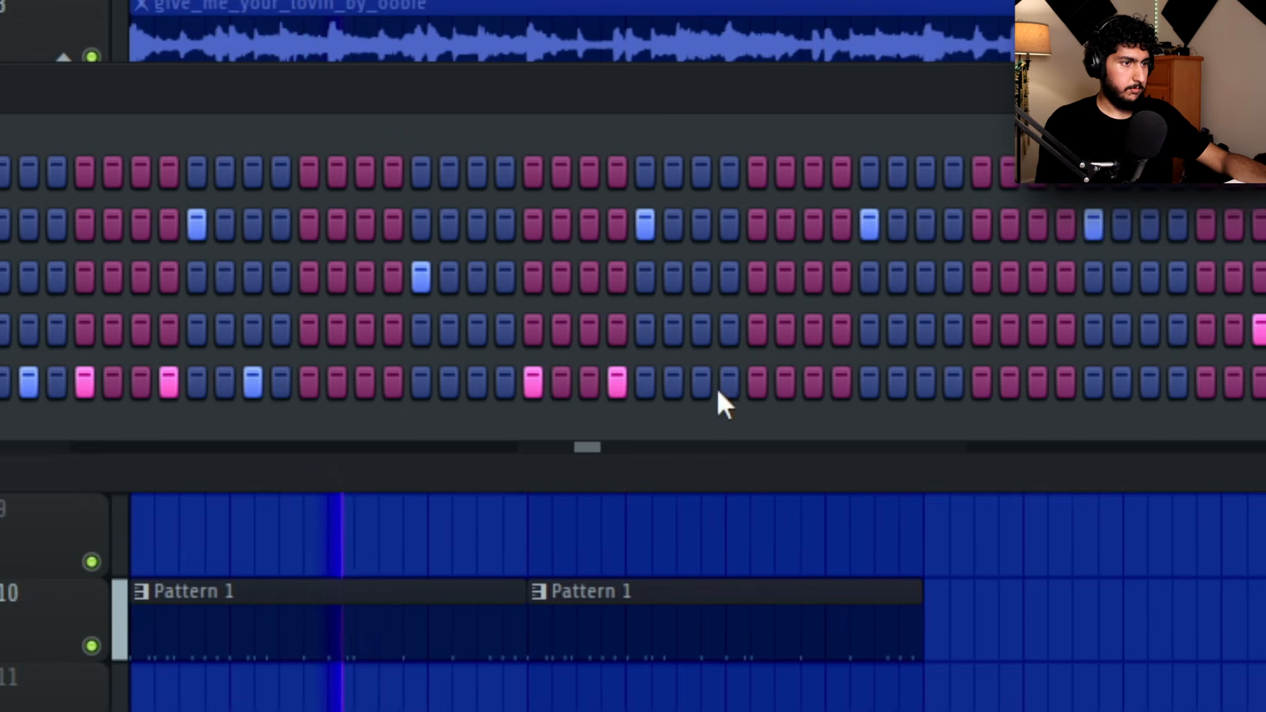
{"action": "left_click", "coordinate": [849, 381]}
{"action": "left_click", "coordinate": [764, 381]}
{"action": "left_click", "coordinate": [792, 381]}
{"action": "left_click", "coordinate": [875, 381]}
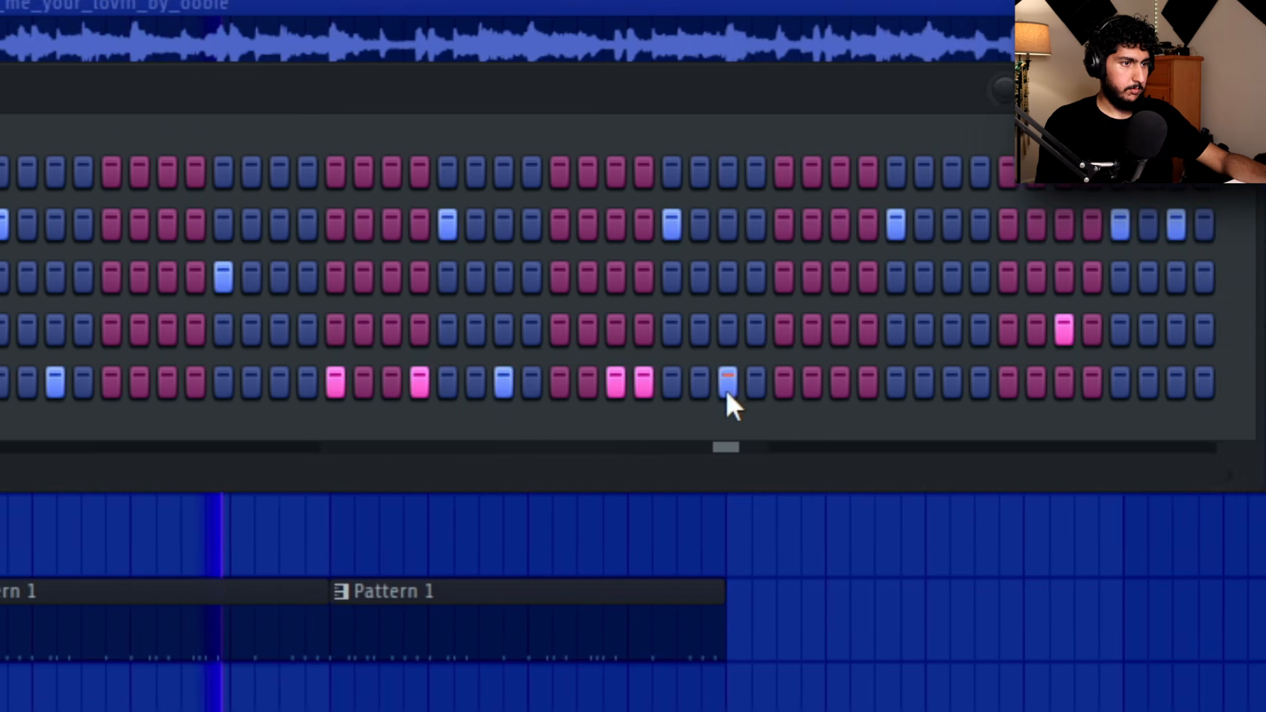
{"action": "left_click", "coordinate": [988, 382]}
{"action": "left_click", "coordinate": [902, 381]}
{"action": "left_click", "coordinate": [1071, 381]}
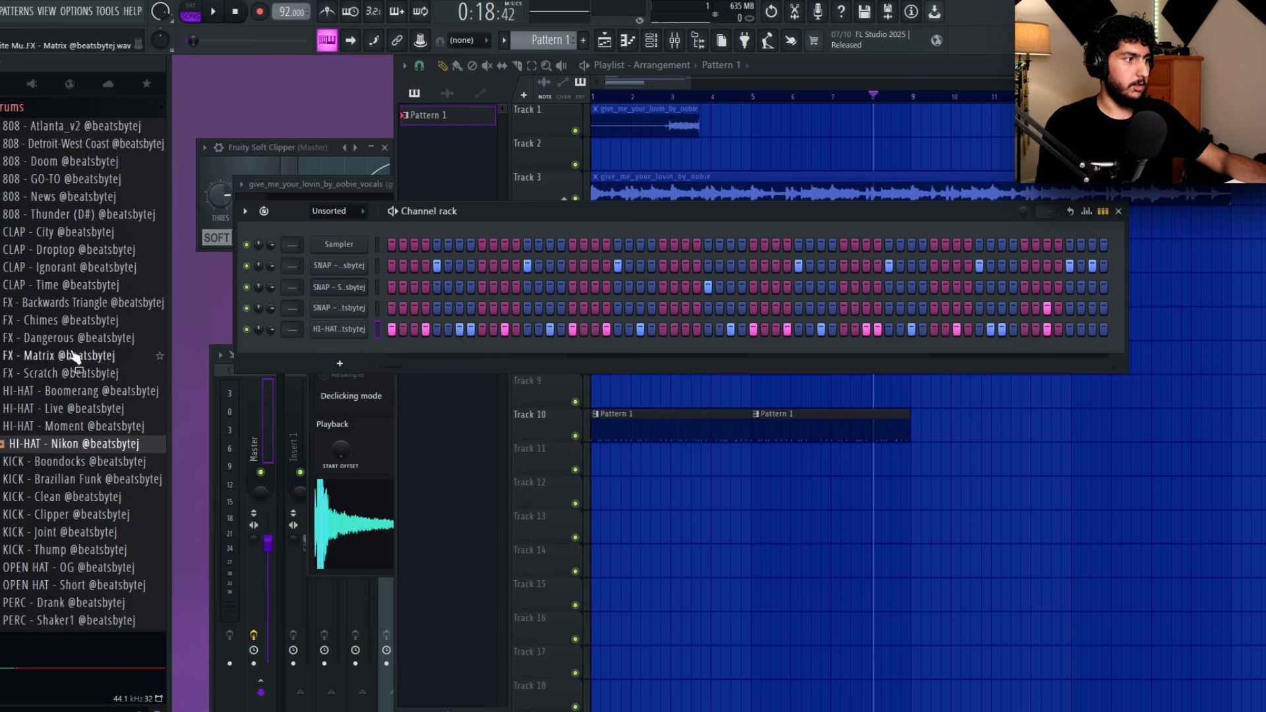
- Add Kick - Call Home from the Resonance kit as a channel and place it on steps 1, 7, 10 and 13
{"action": "scroll", "coordinate": [86, 379], "scroll_direction": "down", "scroll_amount": 2}
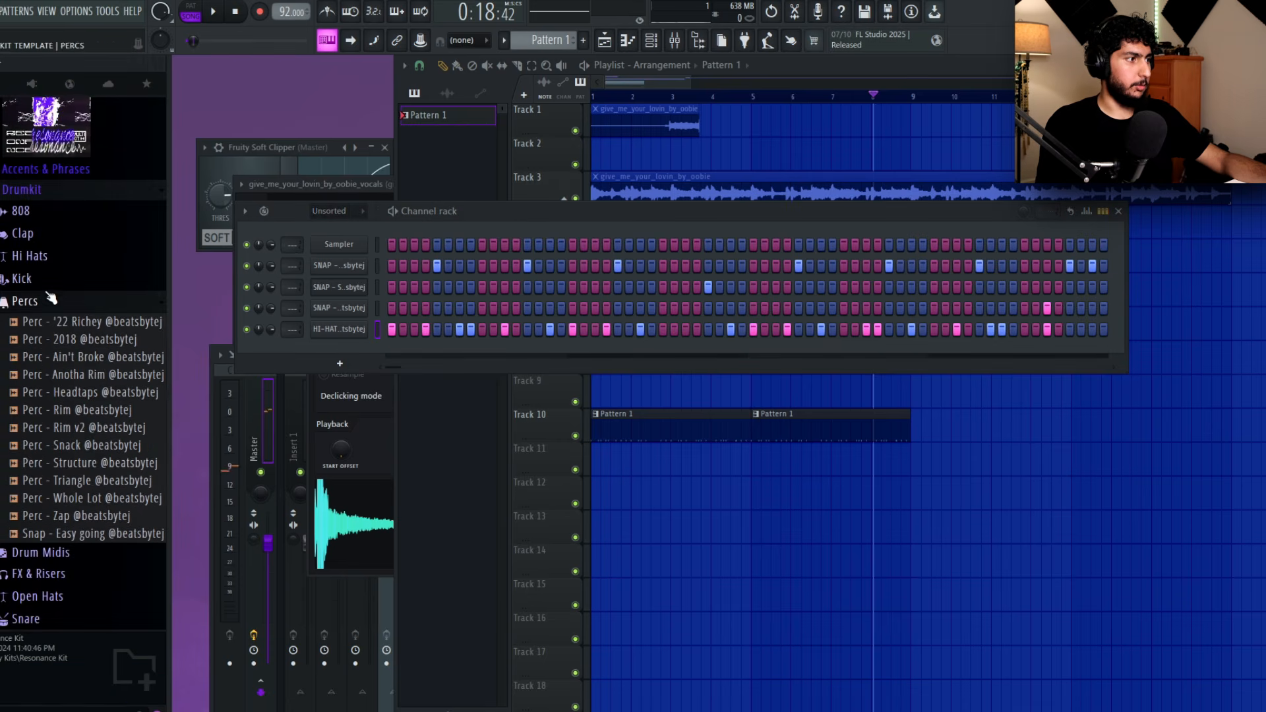
{"action": "left_click", "coordinate": [48, 282]}
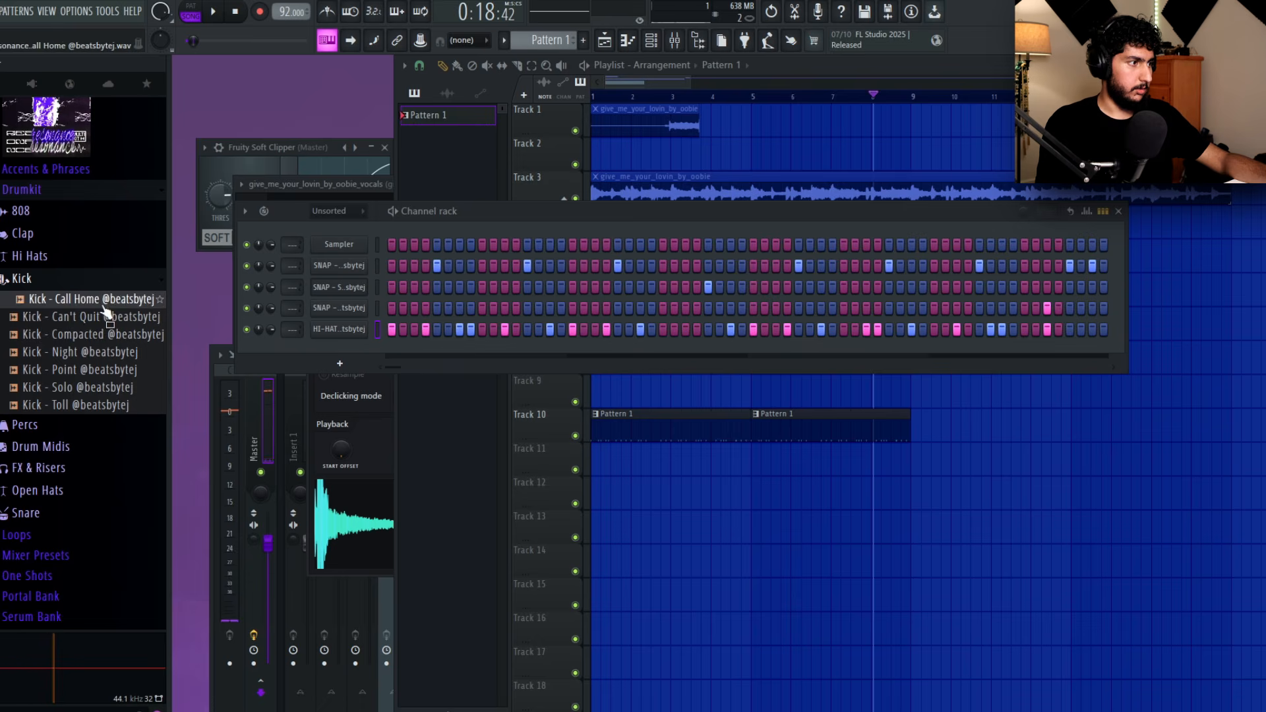
{"action": "left_click_drag", "start_coordinate": [405, 379], "coordinate": [403, 366]}
{"action": "left_click", "coordinate": [392, 350]}
{"action": "left_click", "coordinate": [458, 350]}
{"action": "left_click", "coordinate": [493, 350]}
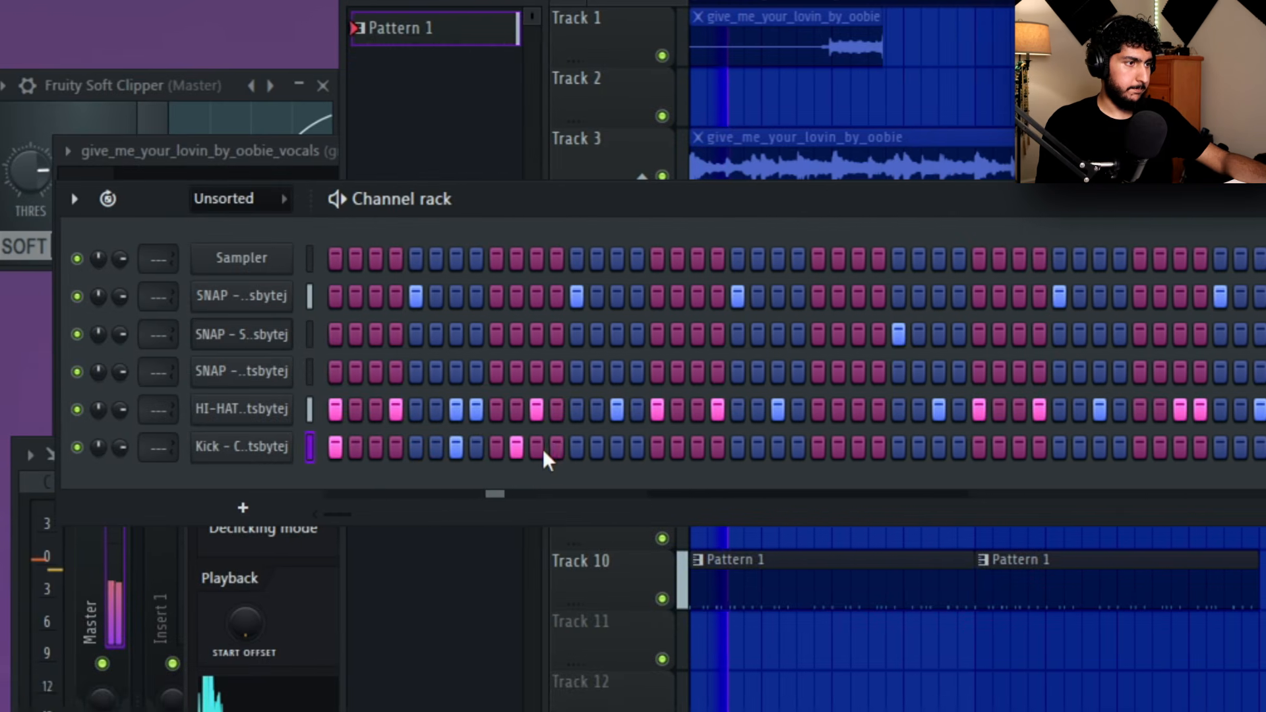
{"action": "left_click", "coordinate": [527, 350]}
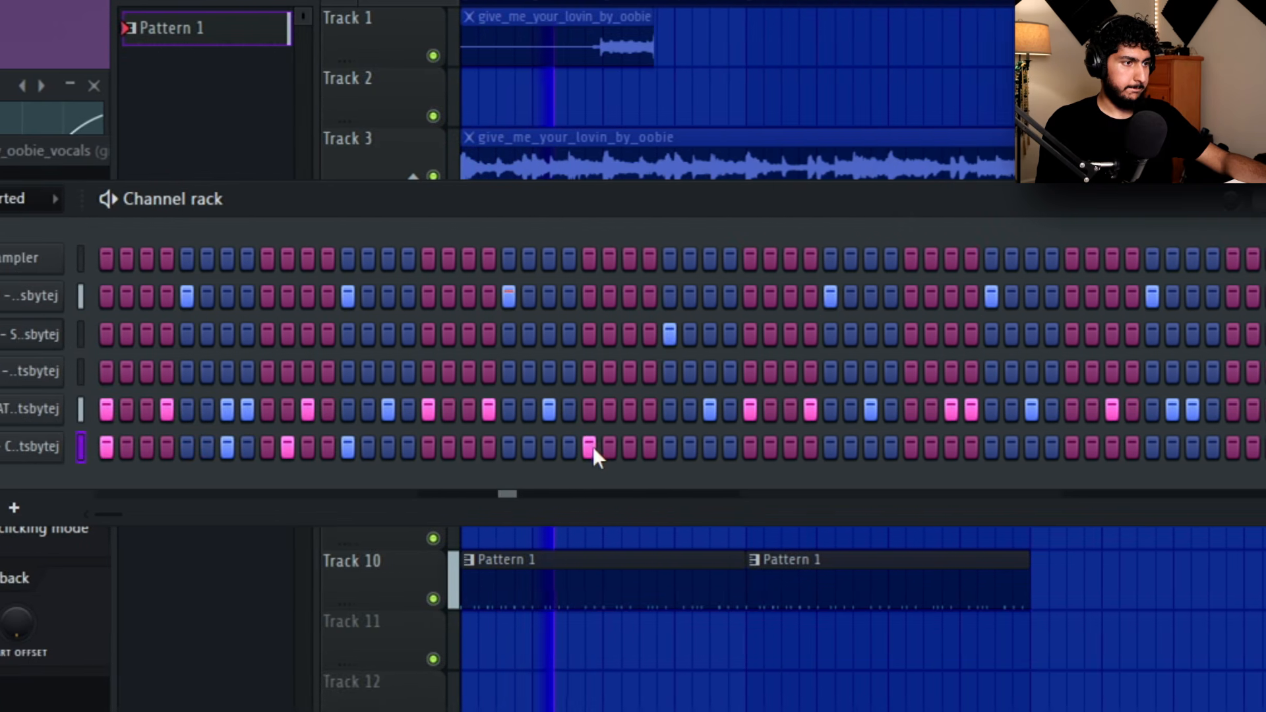
{"action": "left_click", "coordinate": [761, 447]}
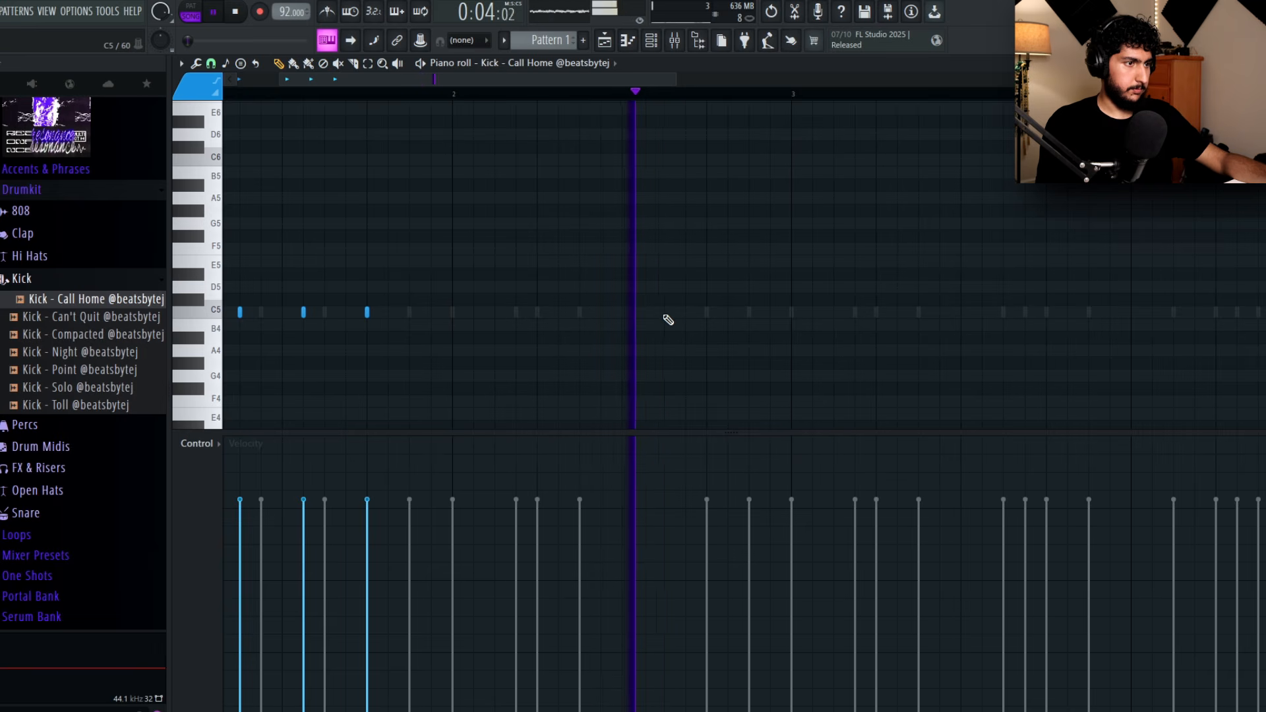
- Add kick notes on steps 17, 27 and 30 in the piano roll and duplicate the two-bar pattern into bars 3 and 4
{"action": "left_click", "coordinate": [665, 314]}
{"action": "left_click", "coordinate": [728, 313]}
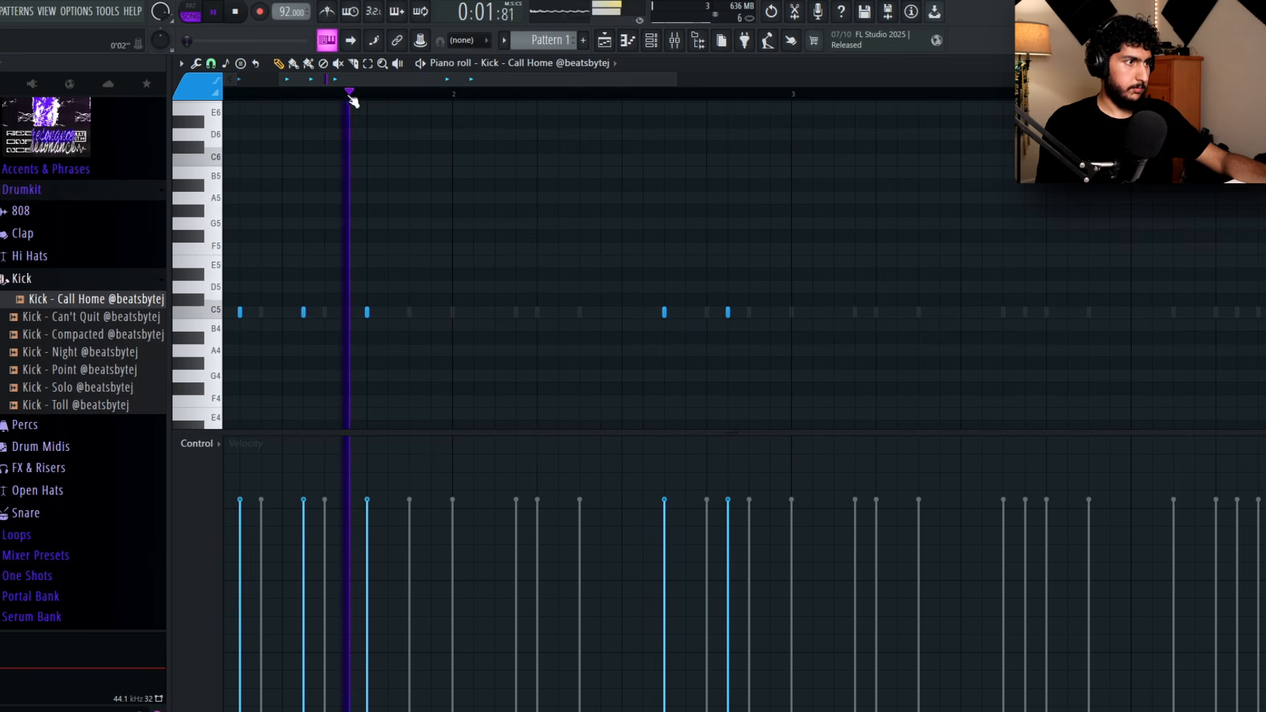
{"action": "left_click", "coordinate": [471, 314]}
{"action": "scroll", "coordinate": [617, 277], "scroll_direction": "down", "scroll_amount": 1}
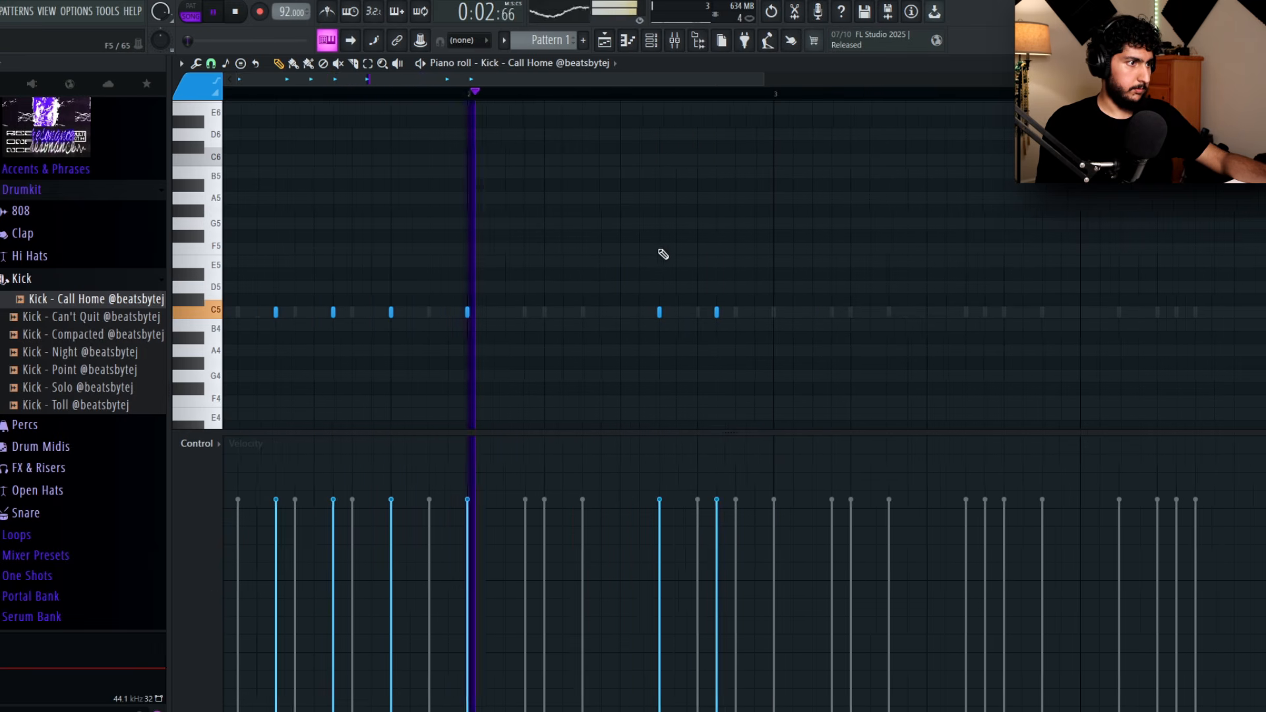
{"action": "scroll", "coordinate": [663, 254], "scroll_direction": "down", "scroll_amount": 1}
{"action": "key", "text": "ctrl+a"}
{"action": "key", "text": "ctrl+b"}
{"action": "key", "text": "ctrl+d"}
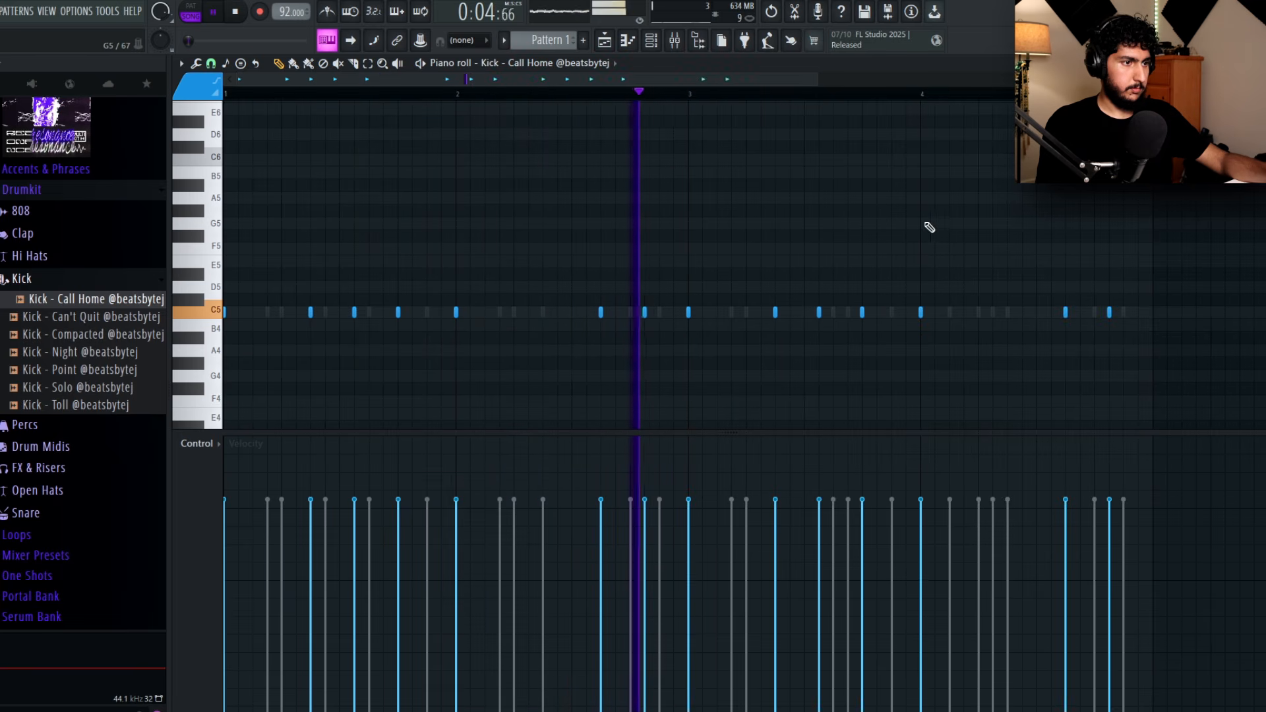
- Vary the duplicated kicks by deleting the notes on steps 42 and 45 and adding notes on steps 52 and 55
{"action": "left_click_drag", "start_coordinate": [955, 224], "coordinate": [927, 217]}
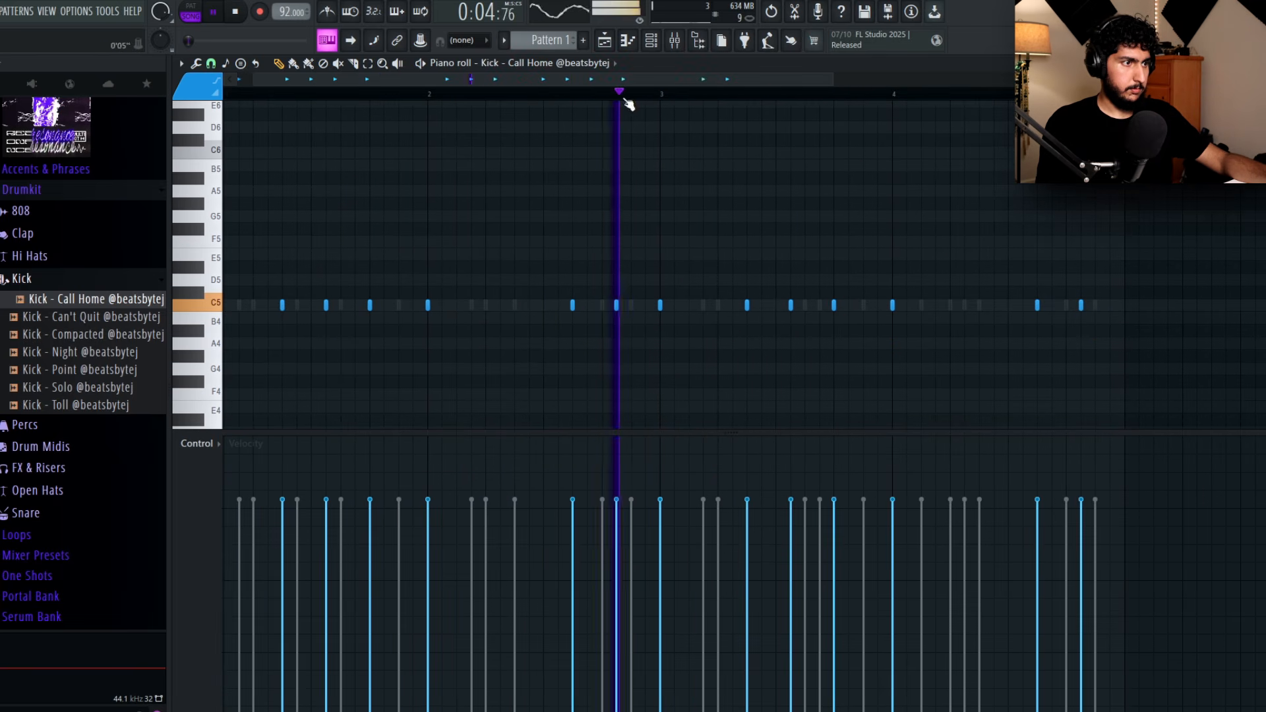
{"action": "right_click", "coordinate": [790, 307]}
{"action": "right_click", "coordinate": [833, 307]}
{"action": "left_click", "coordinate": [934, 305]}
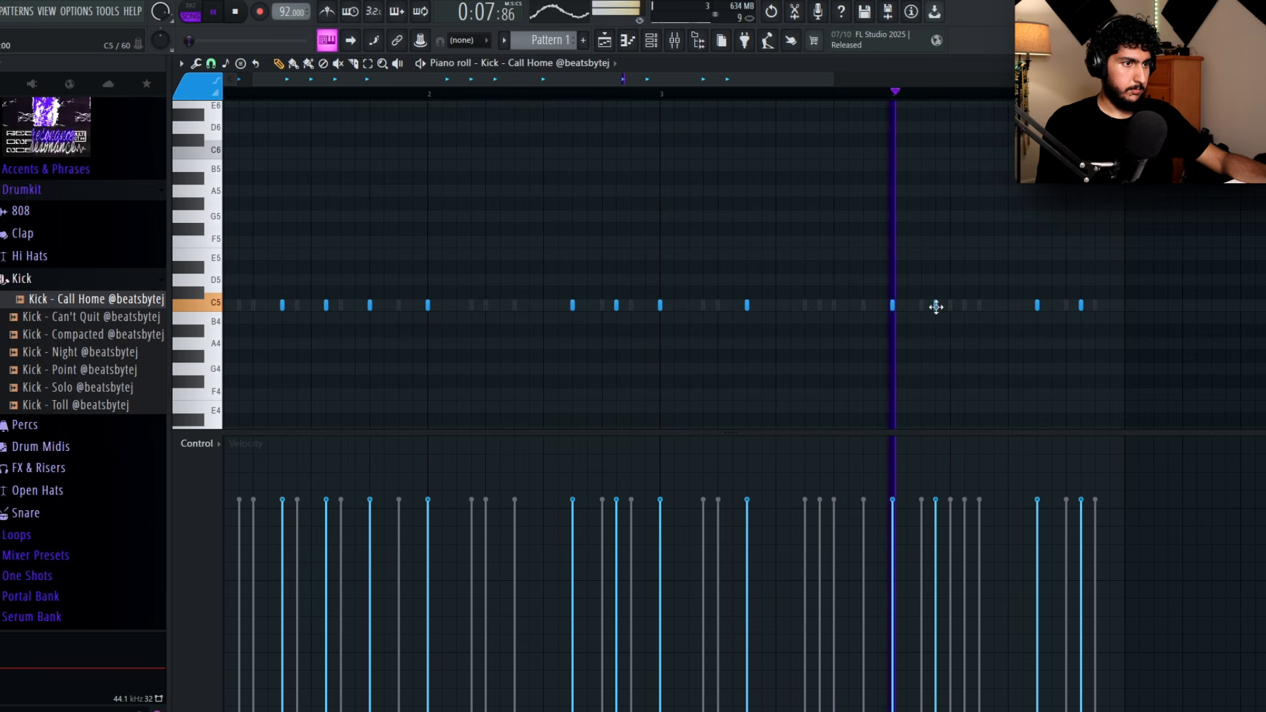
{"action": "left_click", "coordinate": [979, 305]}
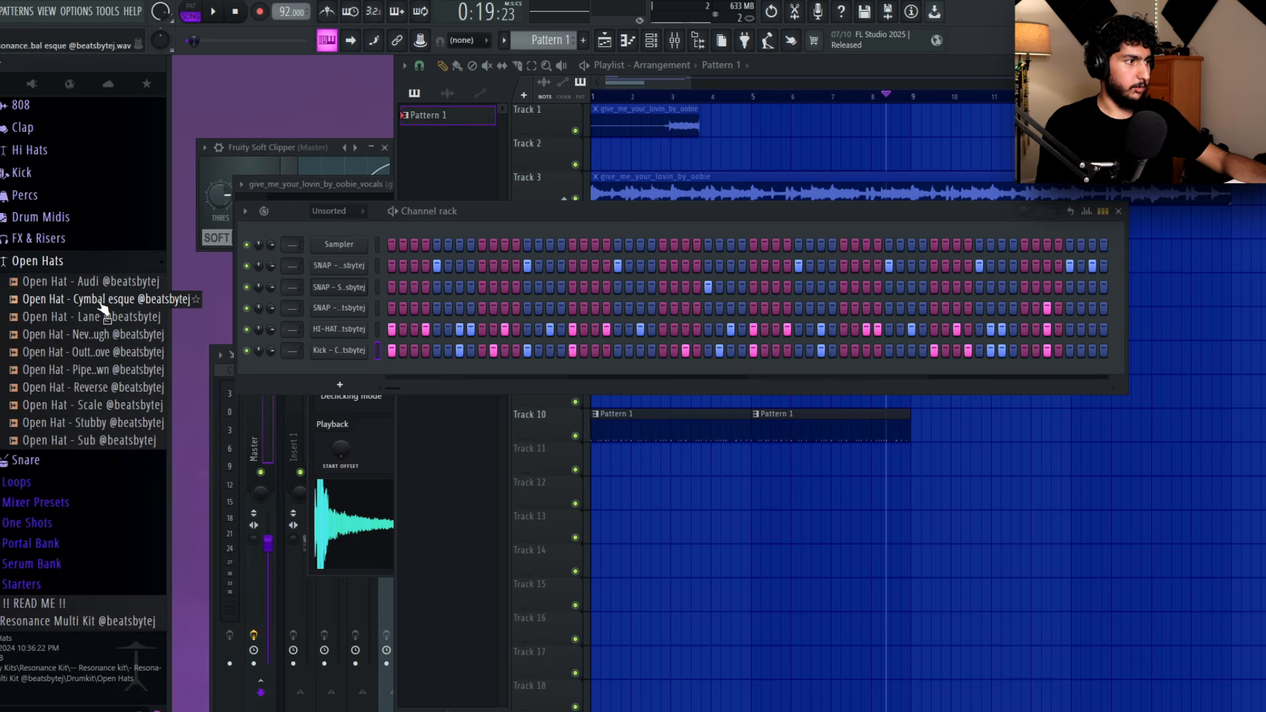
- Preview the Resonance open hats, add Audi and Stubby as channels, and place Stubby on steps 1, 4 and 7
{"action": "left_click", "coordinate": [103, 283]}
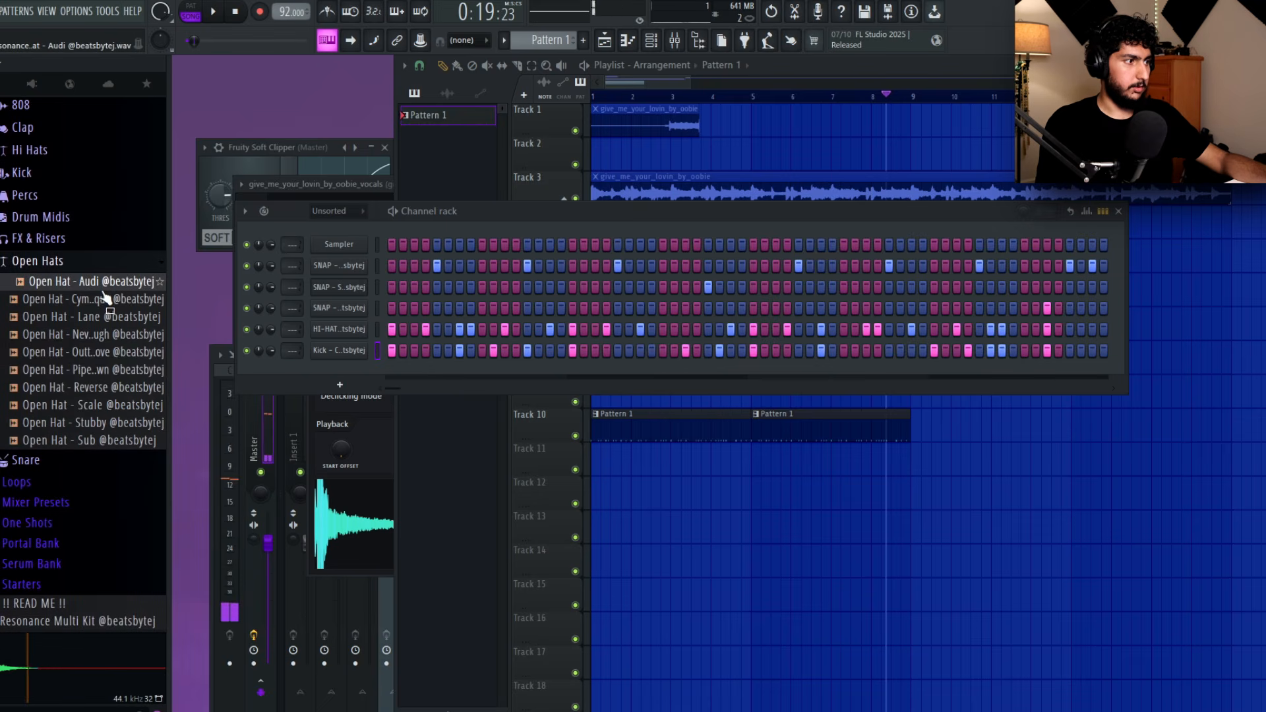
{"action": "left_click_drag", "start_coordinate": [397, 393], "coordinate": [395, 389]}
{"action": "left_click", "coordinate": [103, 407]}
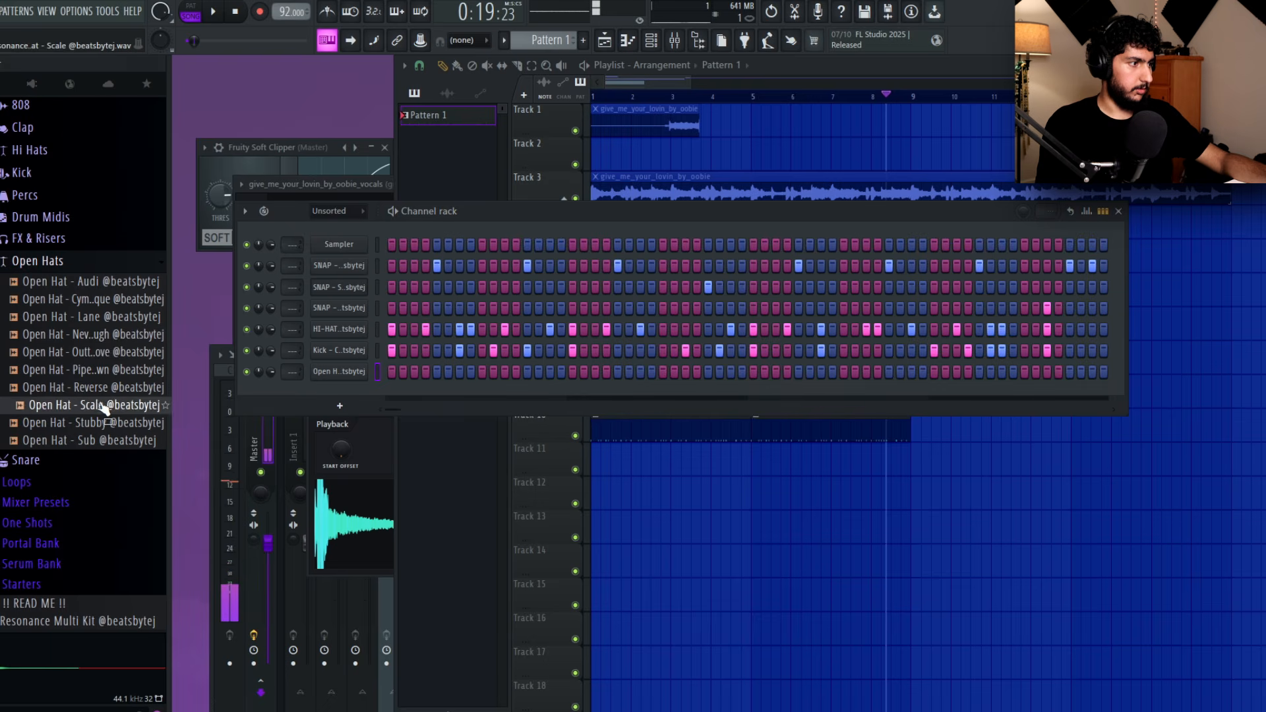
{"action": "key", "text": "space"}
{"action": "left_click_drag", "start_coordinate": [103, 428], "coordinate": [540, 389]}
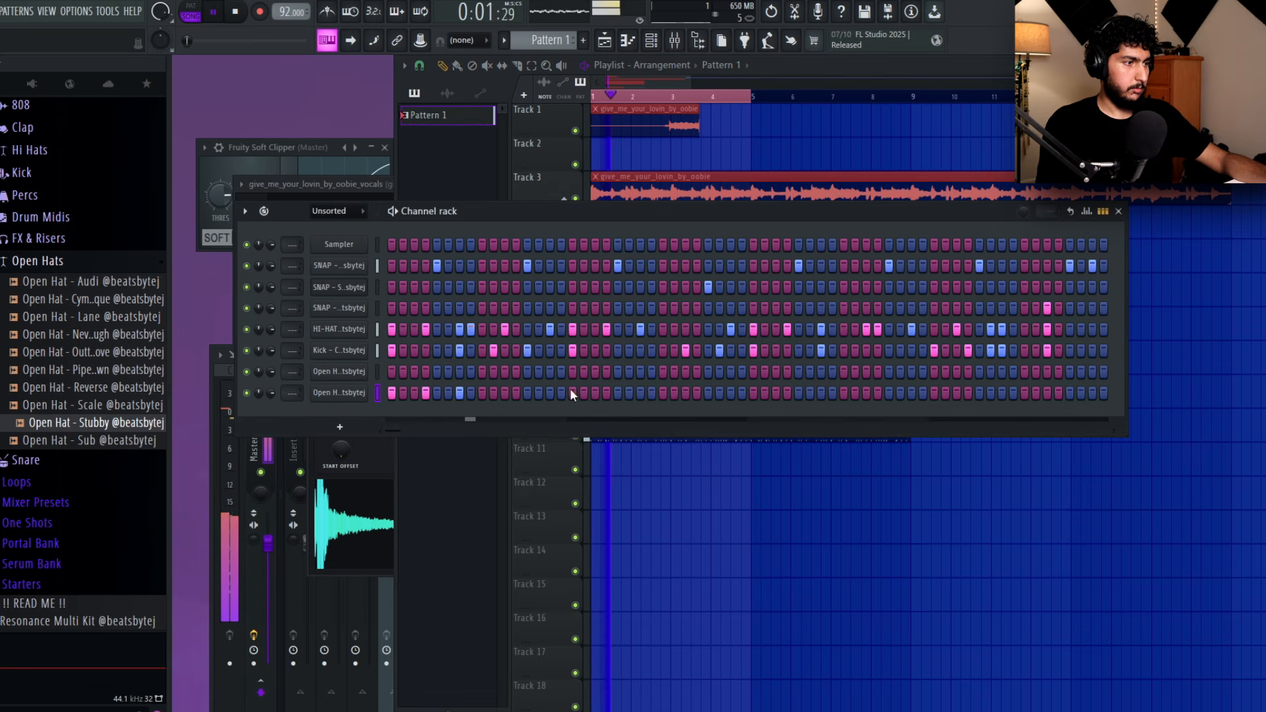
- Try Open Hat - Audi on step 8, settle it on step 7 and clear Stubby from step 7
{"action": "left_click", "coordinate": [639, 371]}
{"action": "key", "text": "space"}
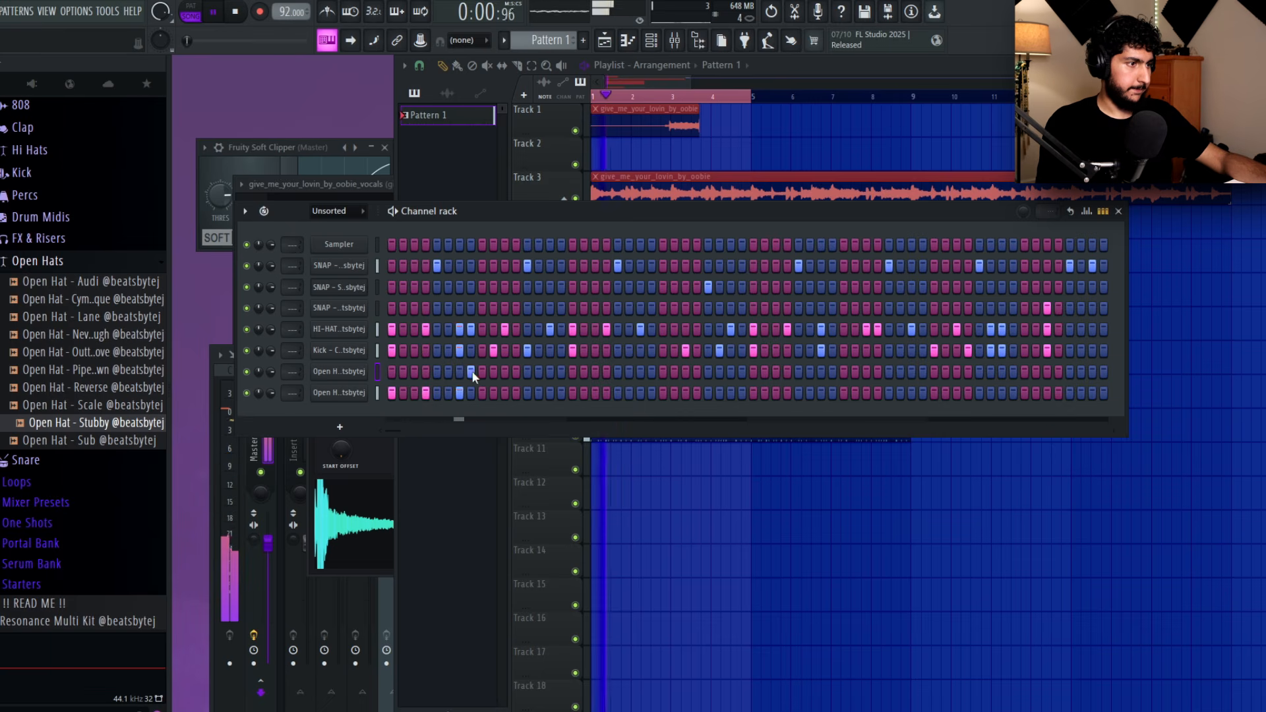
{"action": "left_click", "coordinate": [471, 373]}
{"action": "key", "text": "space"}
{"action": "key", "text": "space"}
{"action": "left_click", "coordinate": [459, 374]}
{"action": "left_click", "coordinate": [458, 394]}
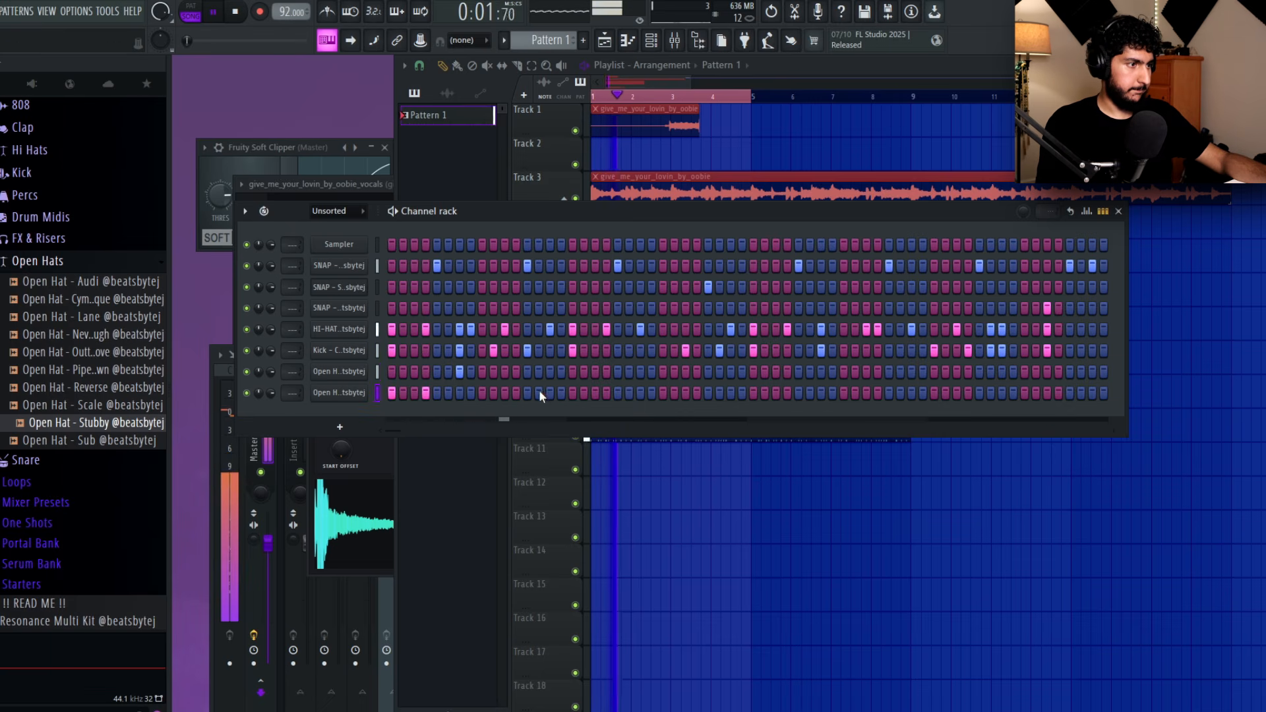
- Place a second Open Hat - Audi note on step 27 in the piano roll and duplicate the two bars into bars 3 and 4
{"action": "key", "text": "F7"}
{"action": "key", "text": "space"}
{"action": "key", "text": "space"}
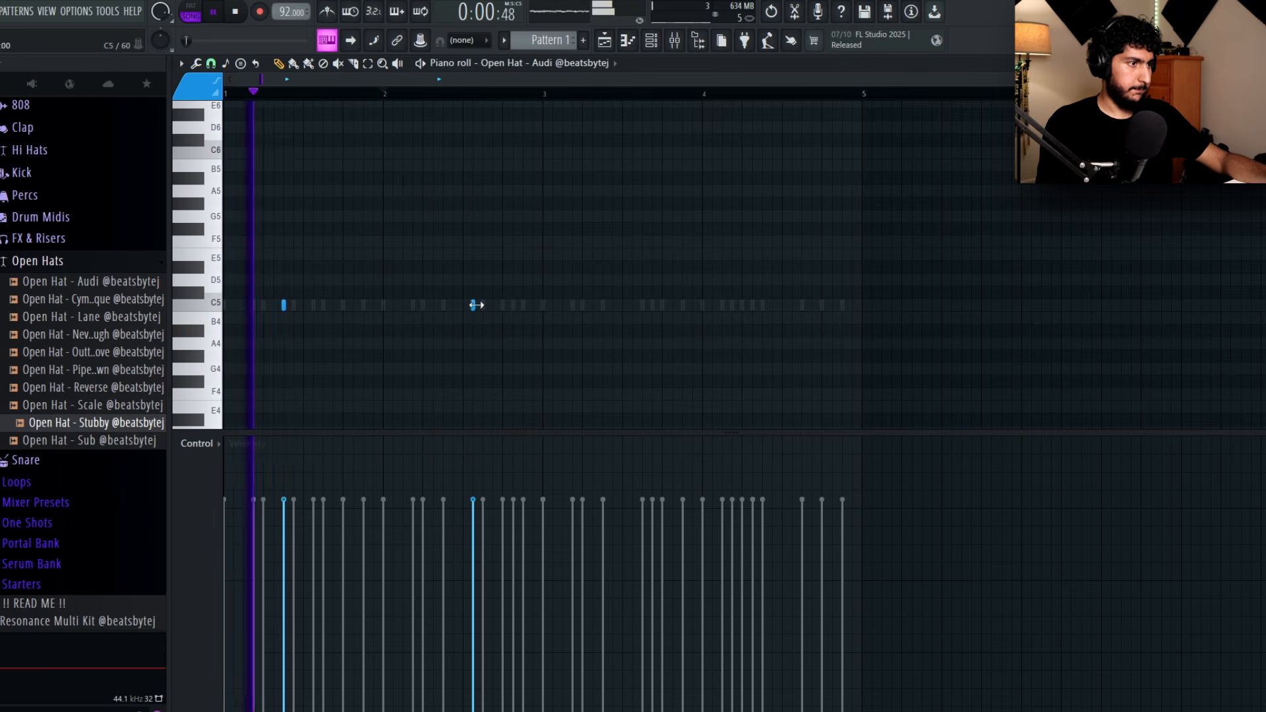
{"action": "left_click_drag", "start_coordinate": [472, 305], "coordinate": [481, 306]}
{"action": "left_click", "coordinate": [387, 95]}
{"action": "left_click_drag", "start_coordinate": [546, 95], "coordinate": [226, 114]}
{"action": "key", "text": "ctrl+b"}
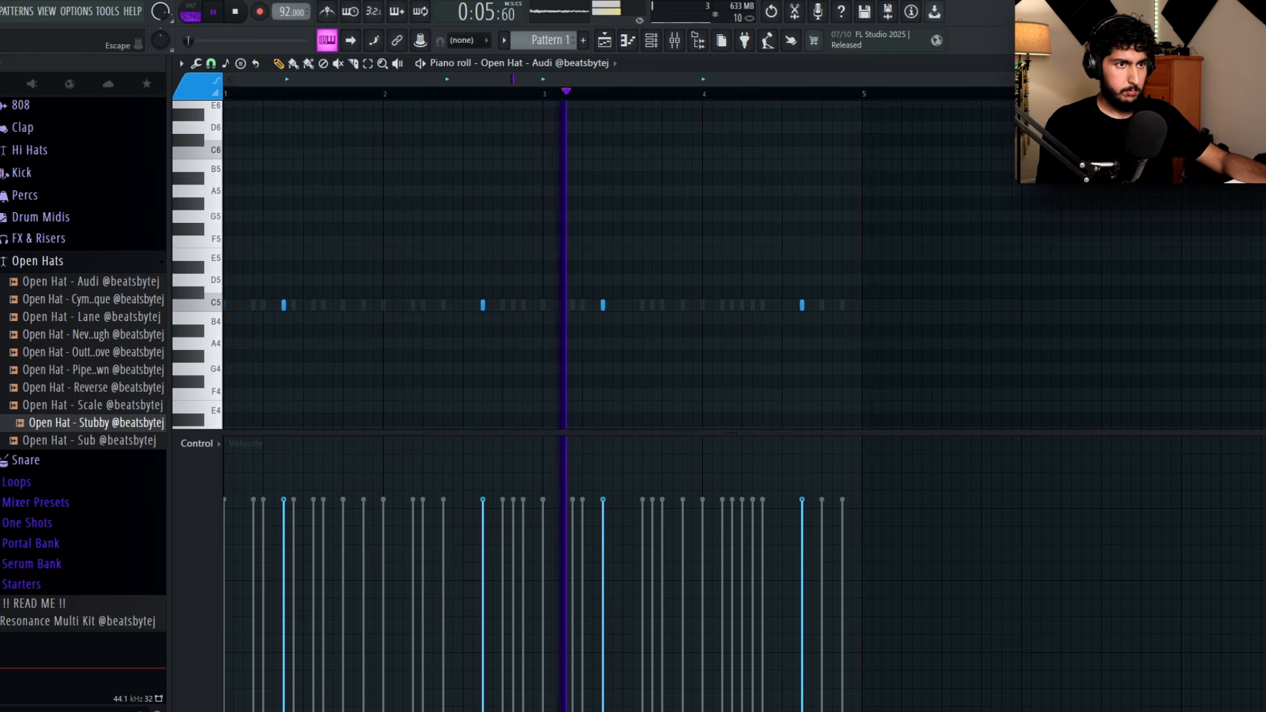
{"action": "key", "text": "F7"}
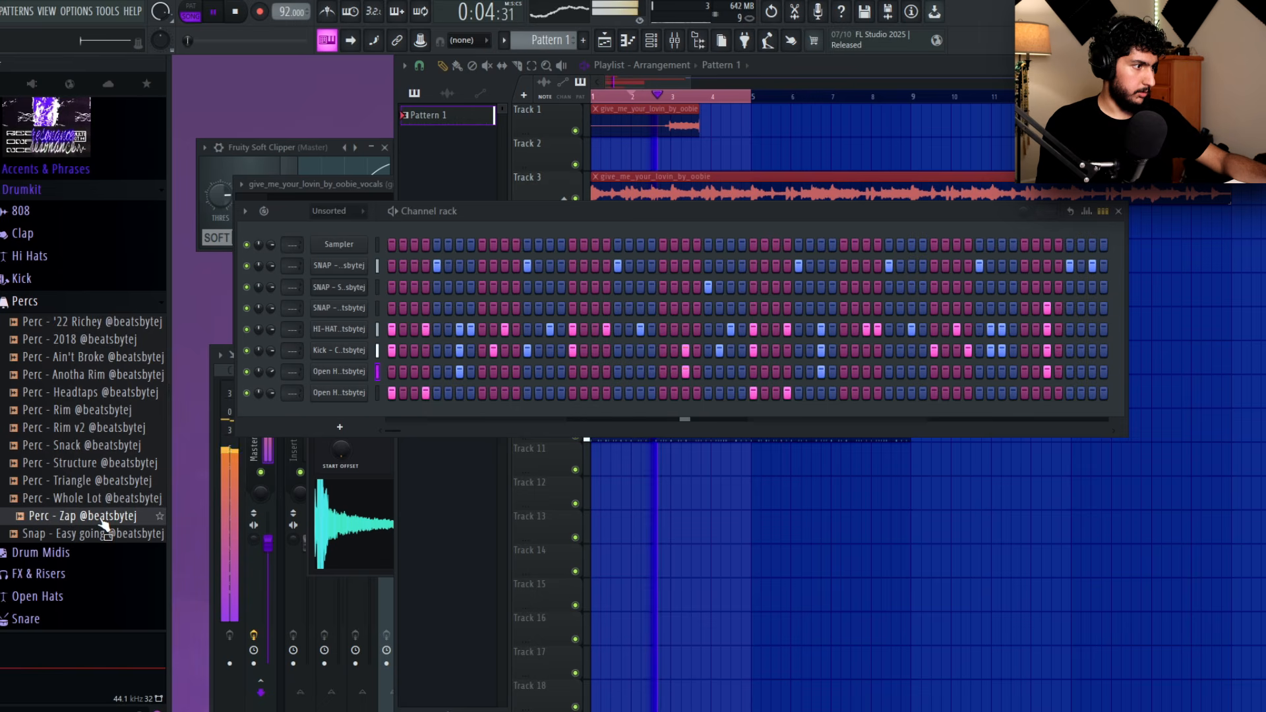
- Add Perc - Zap from the Resonance percs as a new channel and restart pattern playback
{"action": "left_click_drag", "start_coordinate": [351, 418], "coordinate": [418, 433]}
{"action": "key", "text": "space"}
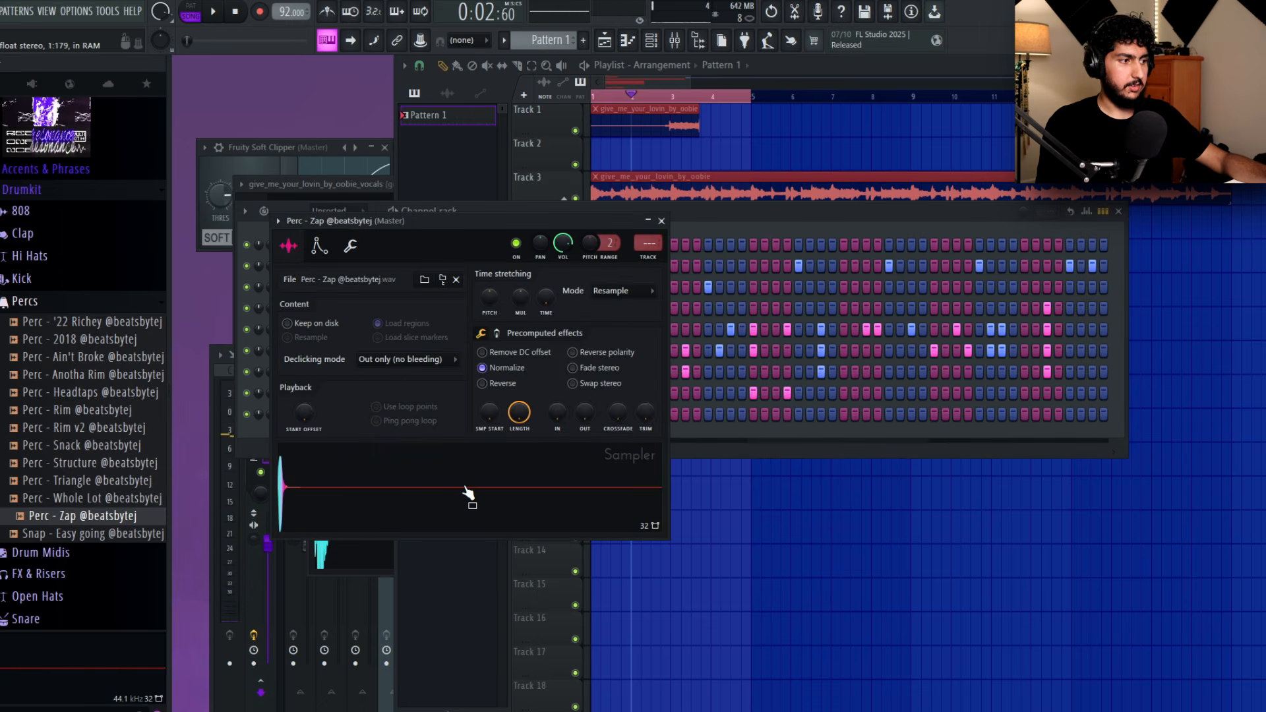
{"action": "key", "text": "Escape"}
{"action": "key", "text": "space"}
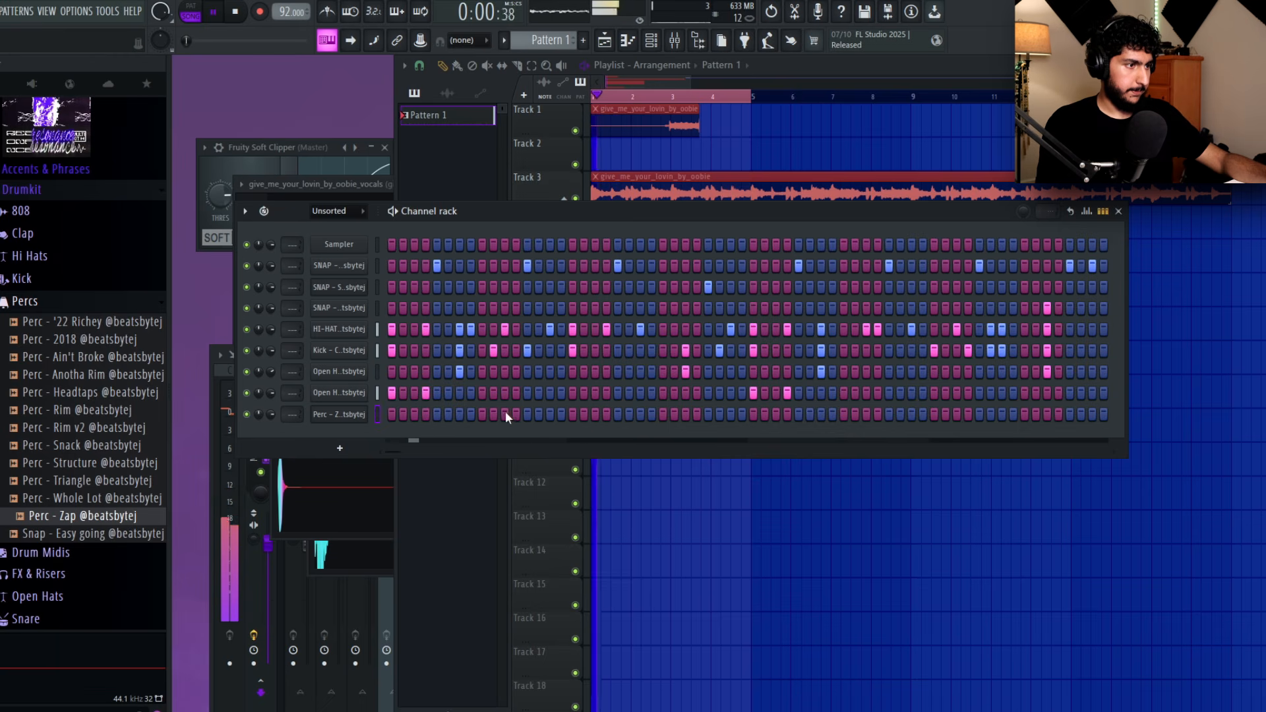
{"action": "left_click", "coordinate": [595, 414]}
{"action": "left_click", "coordinate": [607, 414]}
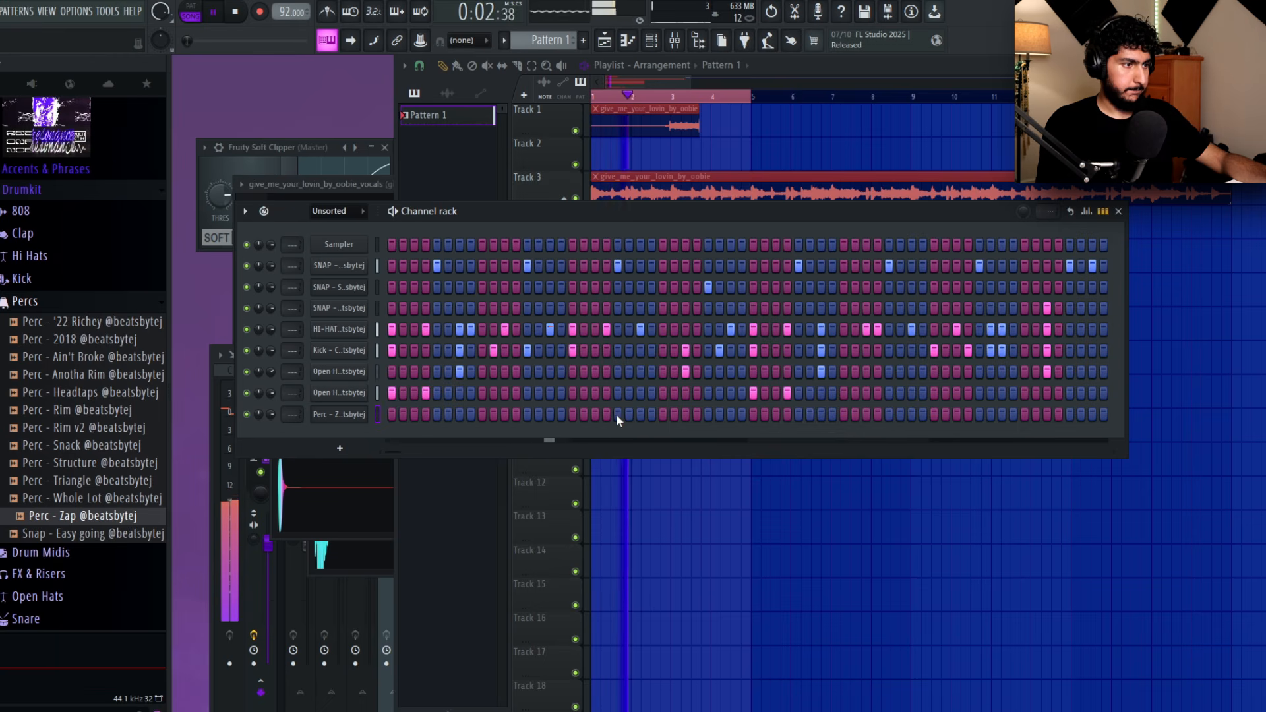
{"action": "key", "text": "ctrl+z"}
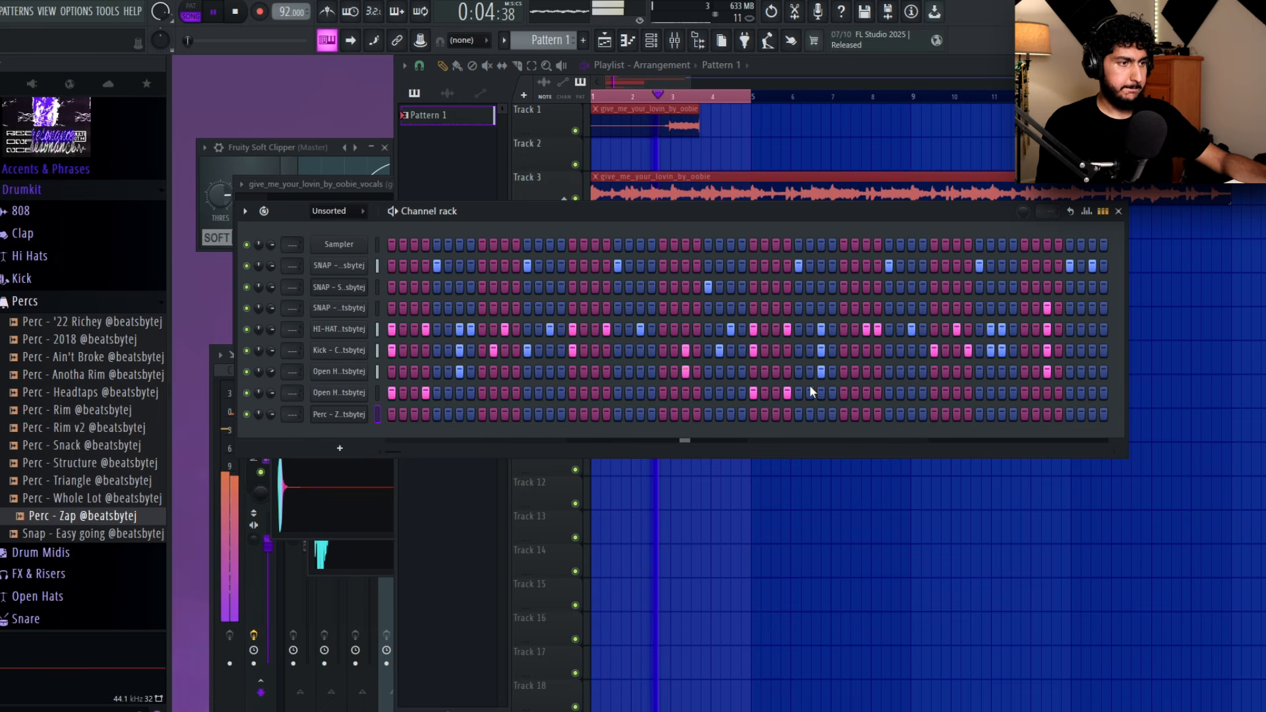
- Place Perc - Zap on steps 43 and 44 and open the channel's piano roll
{"action": "left_click", "coordinate": [866, 414]}
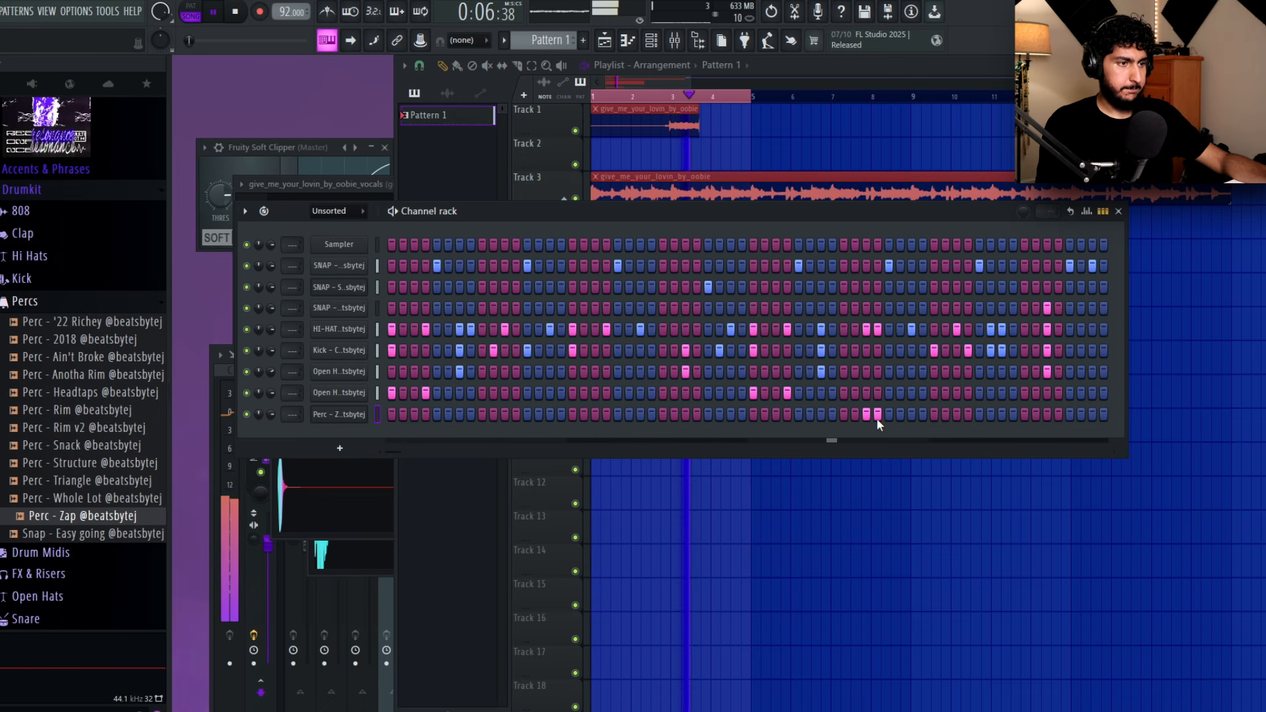
{"action": "left_click", "coordinate": [877, 414]}
{"action": "right_click", "coordinate": [365, 411]}
{"action": "left_click", "coordinate": [389, 416]}
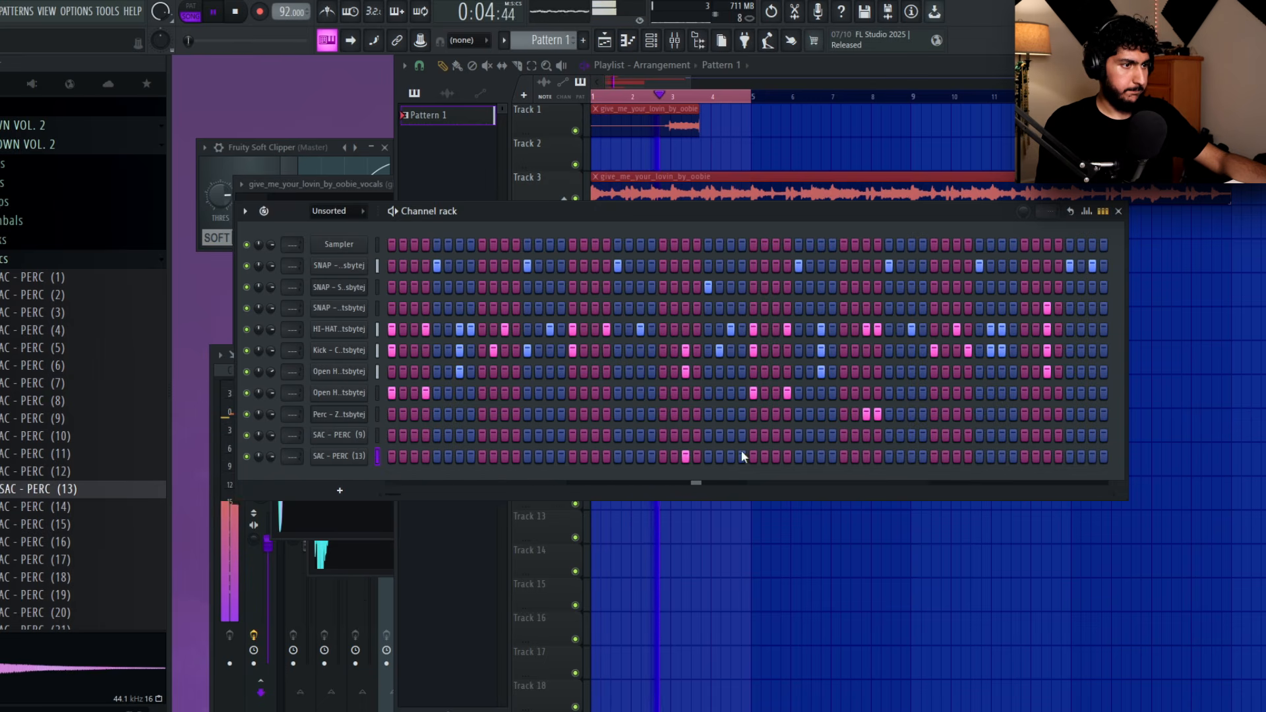
- Remove the Open Hat - Audi hits on steps 27 and 59
{"action": "left_click", "coordinate": [686, 371]}
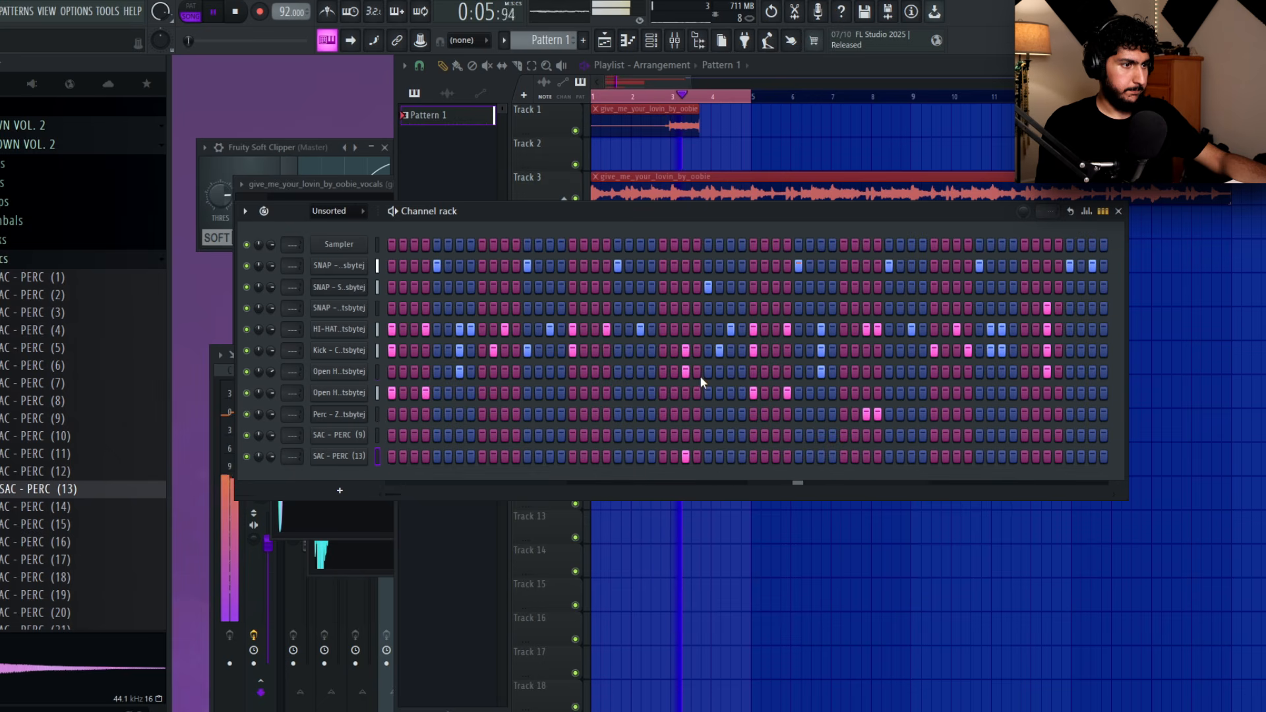
{"action": "left_click", "coordinate": [1048, 371]}
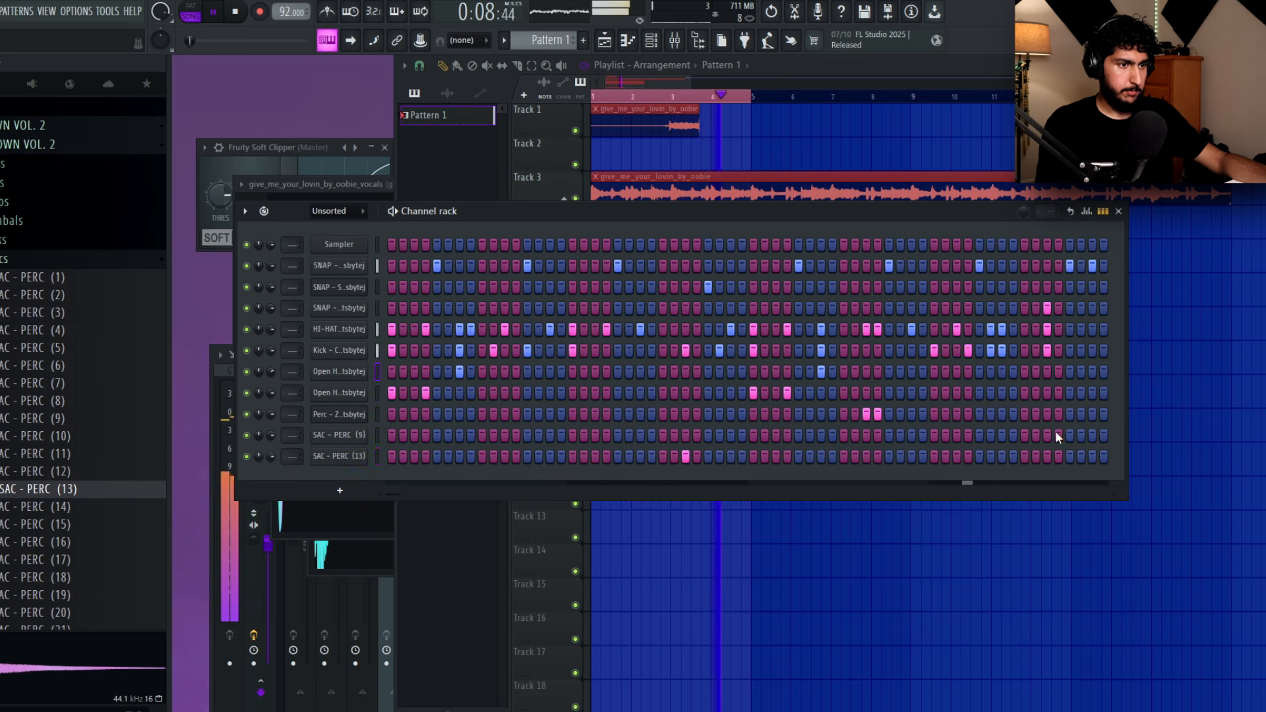
- Place SAC - PERC (9) on steps 17 and 23 and duplicate its notes into bars 3 and 4 in the piano roll
{"action": "left_click", "coordinate": [573, 435]}
{"action": "right_click", "coordinate": [364, 432]}
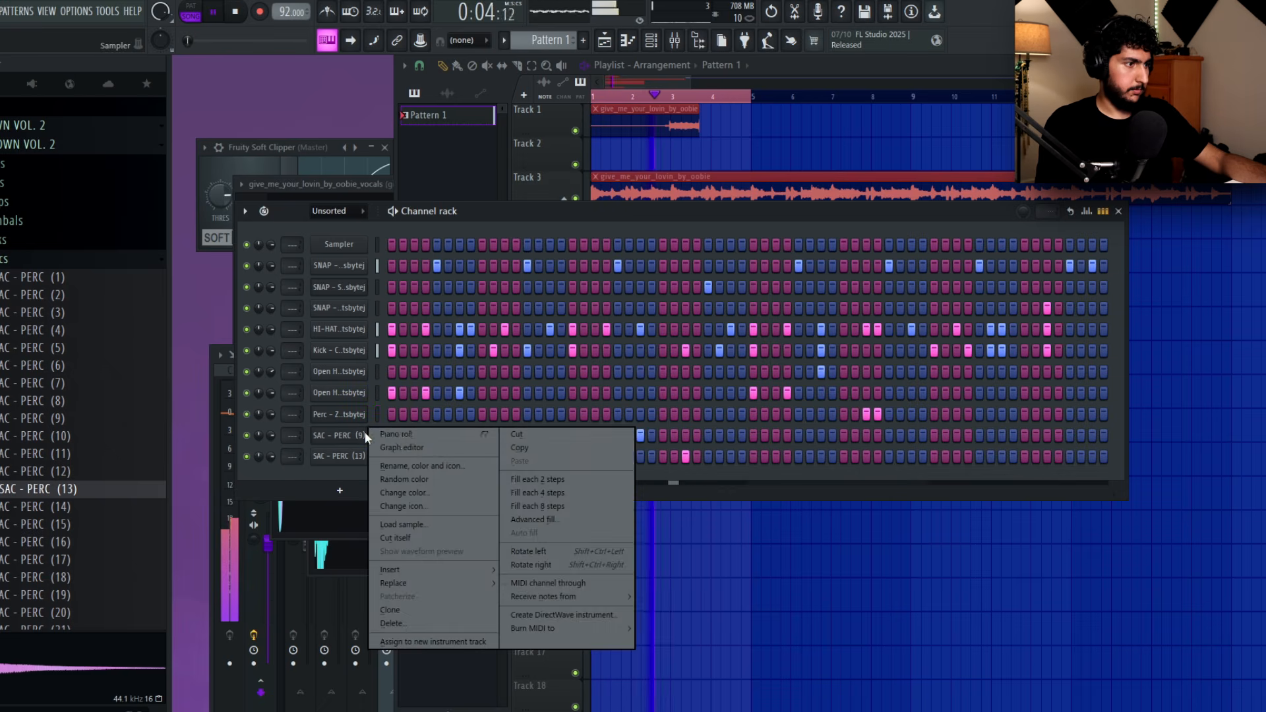
{"action": "left_click", "coordinate": [389, 436]}
{"action": "key", "text": "ctrl+b"}
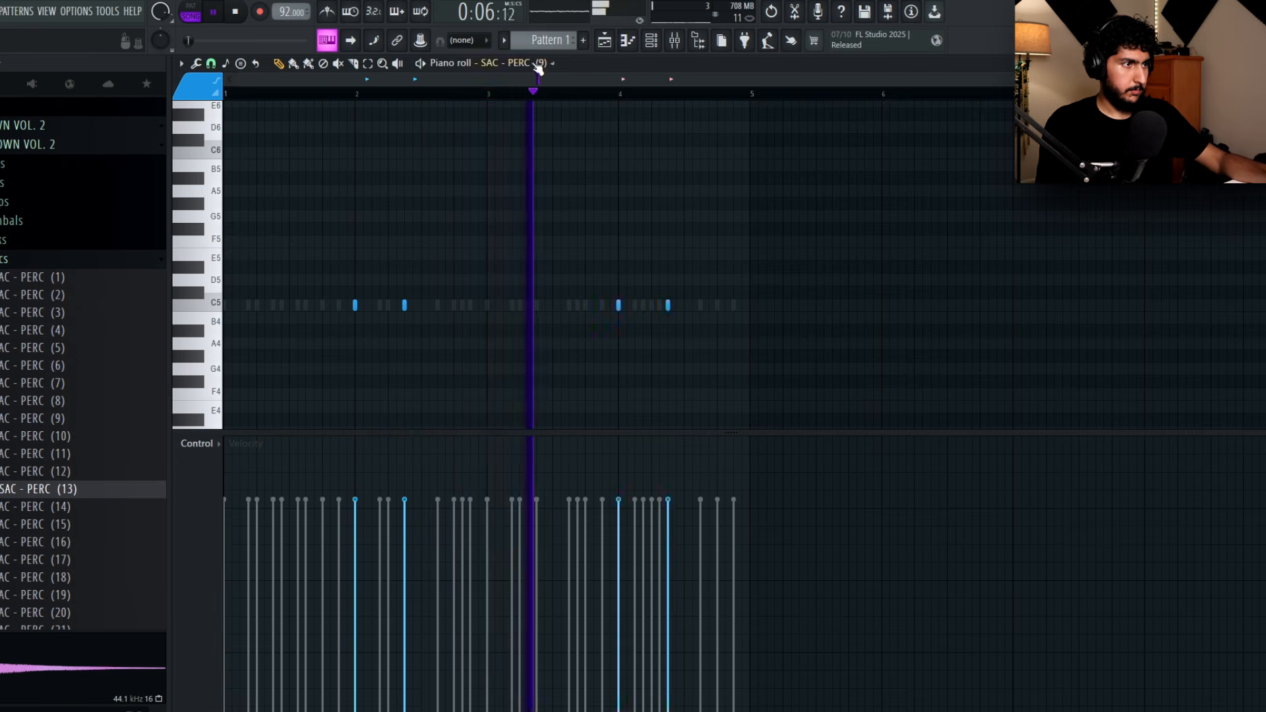
- Add a SAC - PERC (13) hit on step 28, right after the existing one, and lower its velocity slightly
{"action": "left_click", "coordinate": [536, 62]}
{"action": "left_click", "coordinate": [571, 424]}
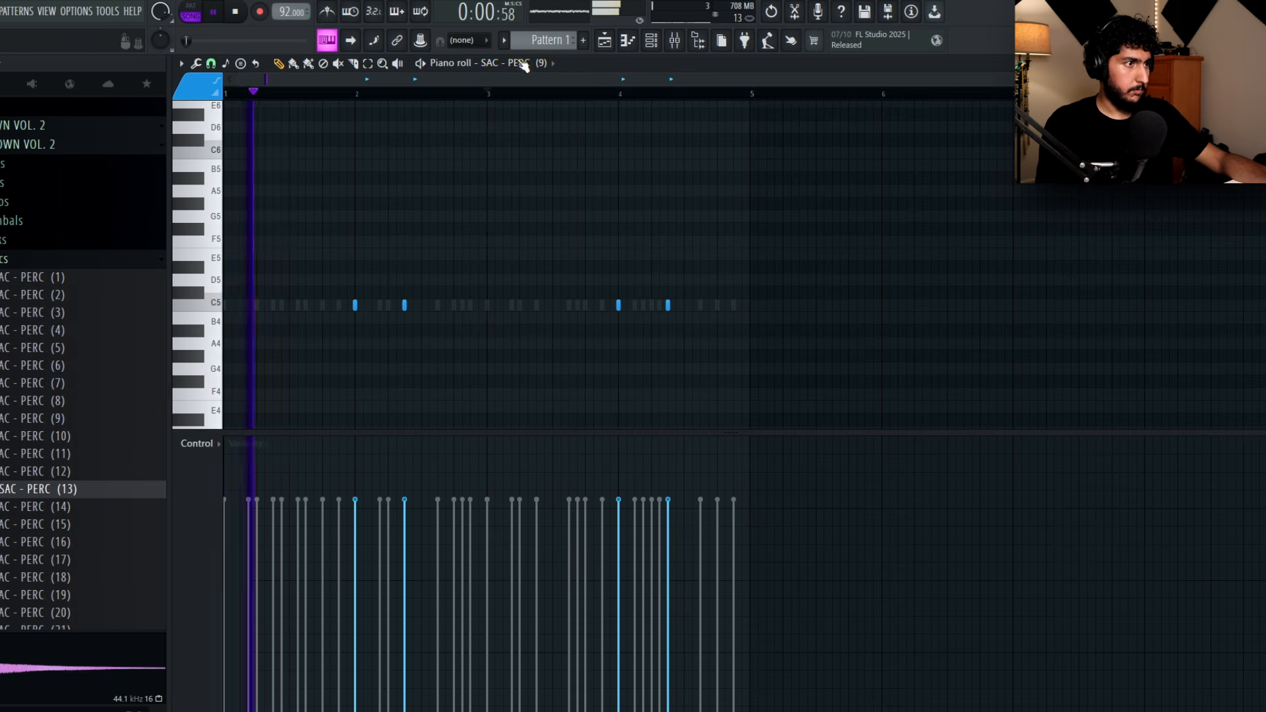
{"action": "left_click", "coordinate": [501, 63]}
{"action": "left_click", "coordinate": [560, 413]}
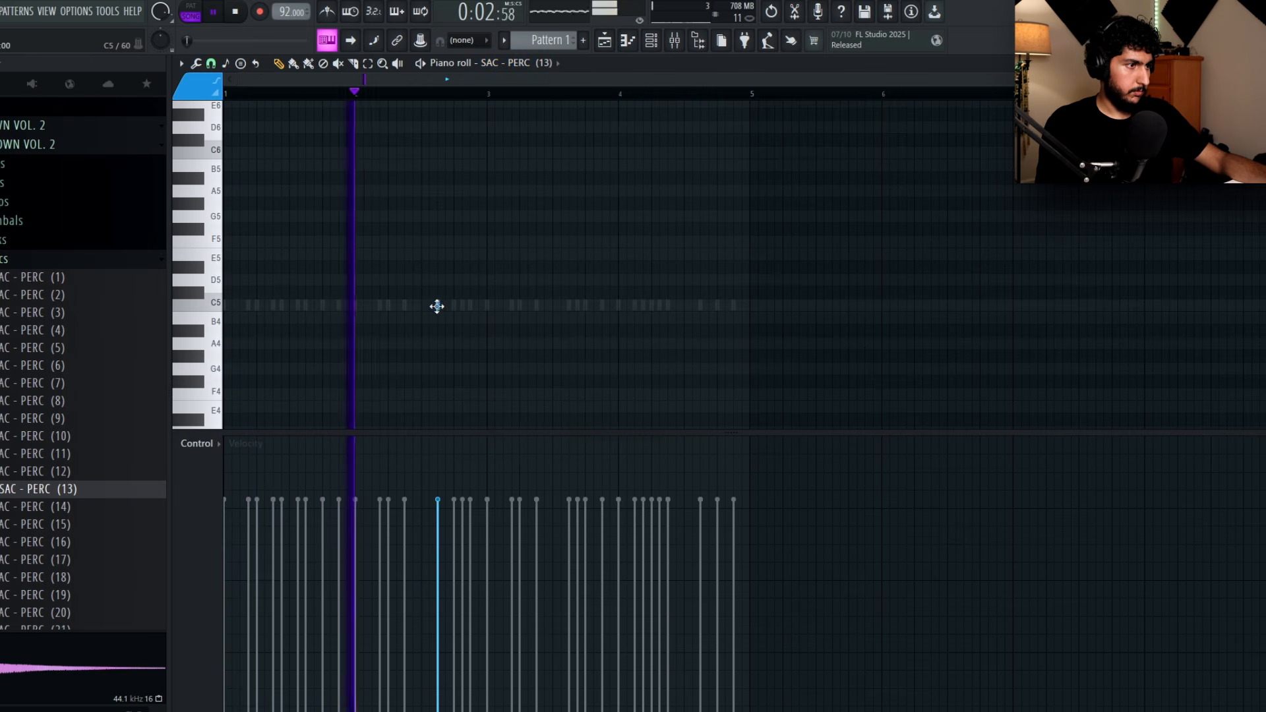
{"action": "left_click", "coordinate": [447, 305]}
{"action": "scroll", "coordinate": [456, 538], "scroll_direction": "up", "scroll_amount": 3}
{"action": "left_click", "coordinate": [447, 541]}
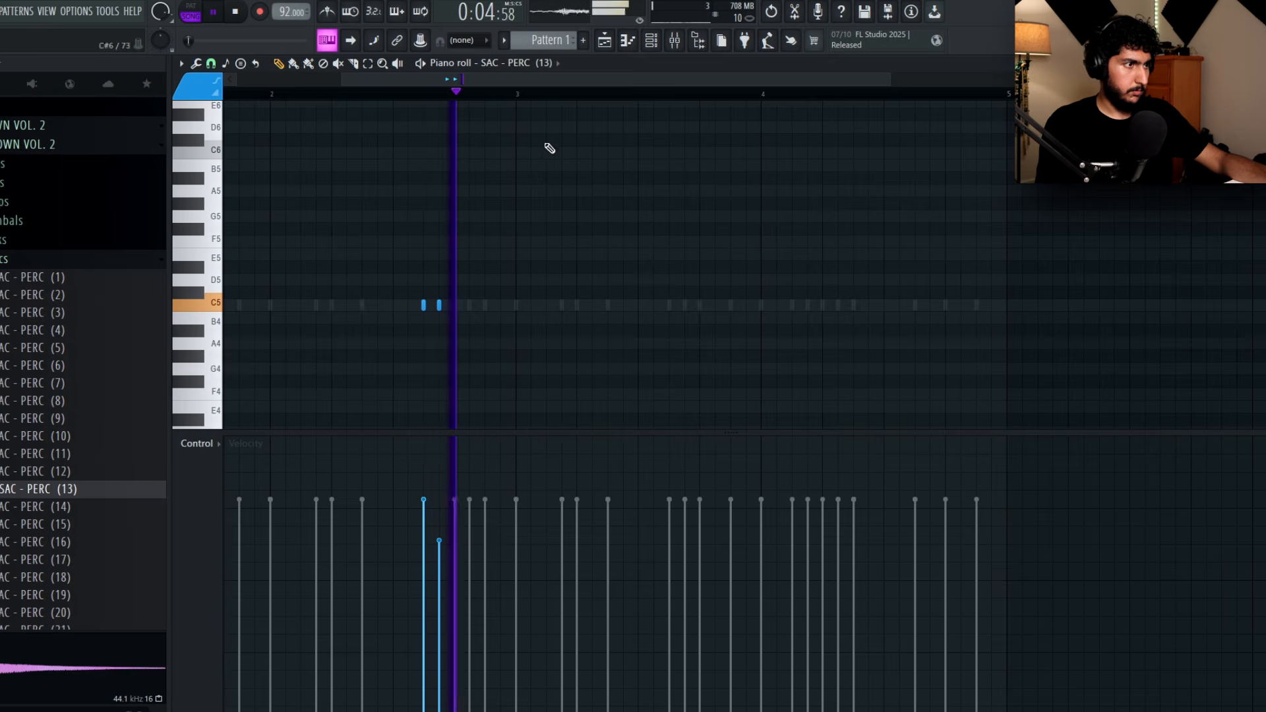
- Replace the SAC - PERC (9) hit on step 55 with slightly quieter hits on steps 57 and 61
{"action": "left_click", "coordinate": [537, 63]}
{"action": "left_click", "coordinate": [564, 420]}
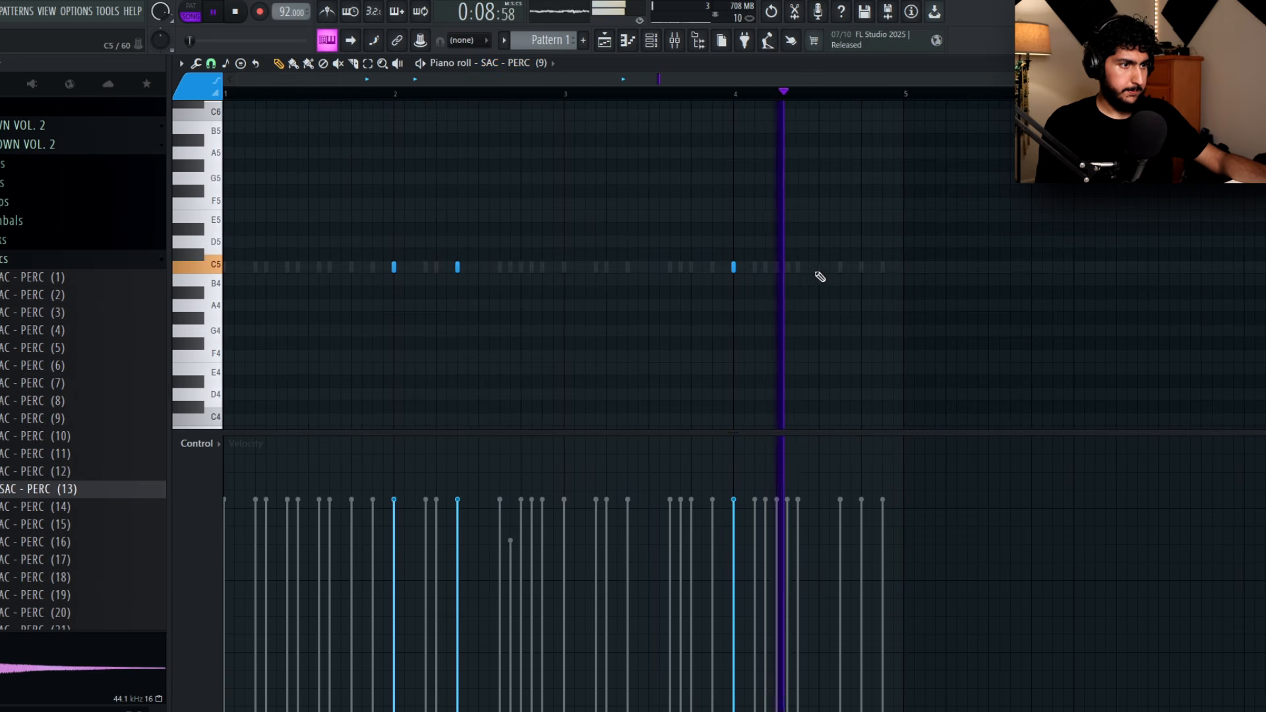
{"action": "left_click", "coordinate": [826, 267]}
{"action": "left_click", "coordinate": [850, 268]}
{"action": "right_click", "coordinate": [841, 267]}
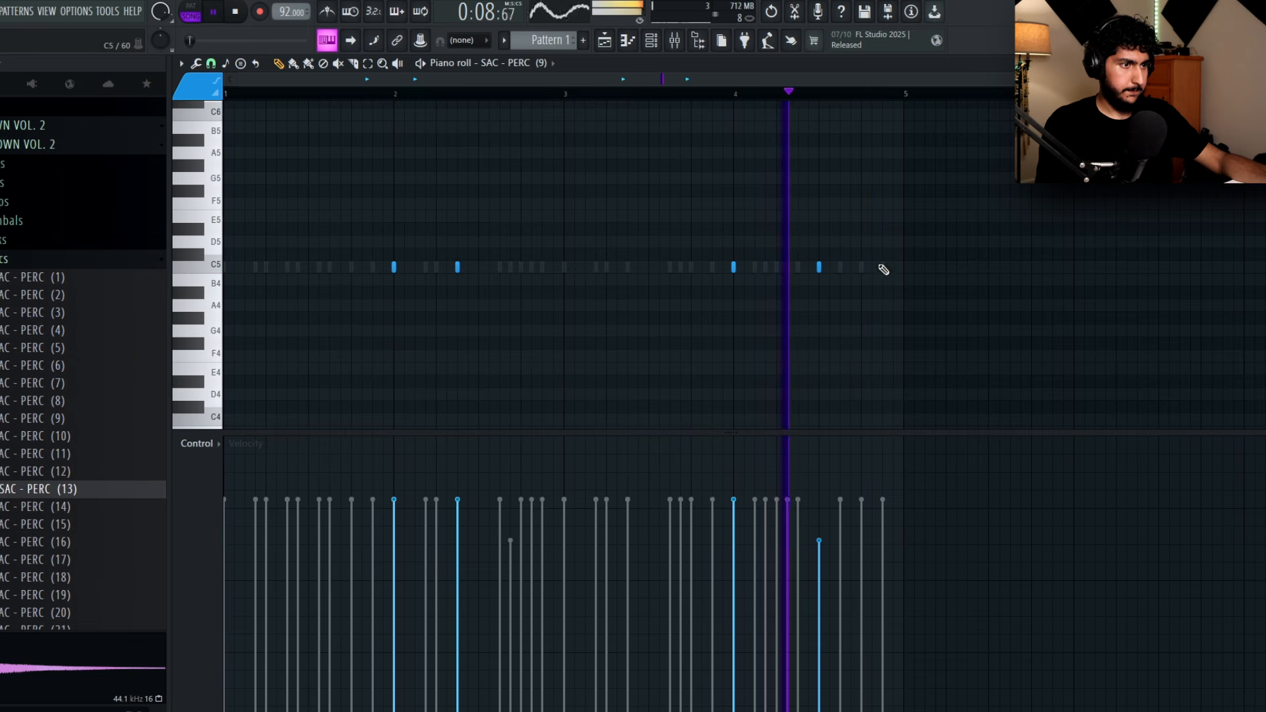
{"action": "left_click", "coordinate": [865, 268]}
{"action": "left_click_drag", "start_coordinate": [904, 294], "coordinate": [897, 294]}
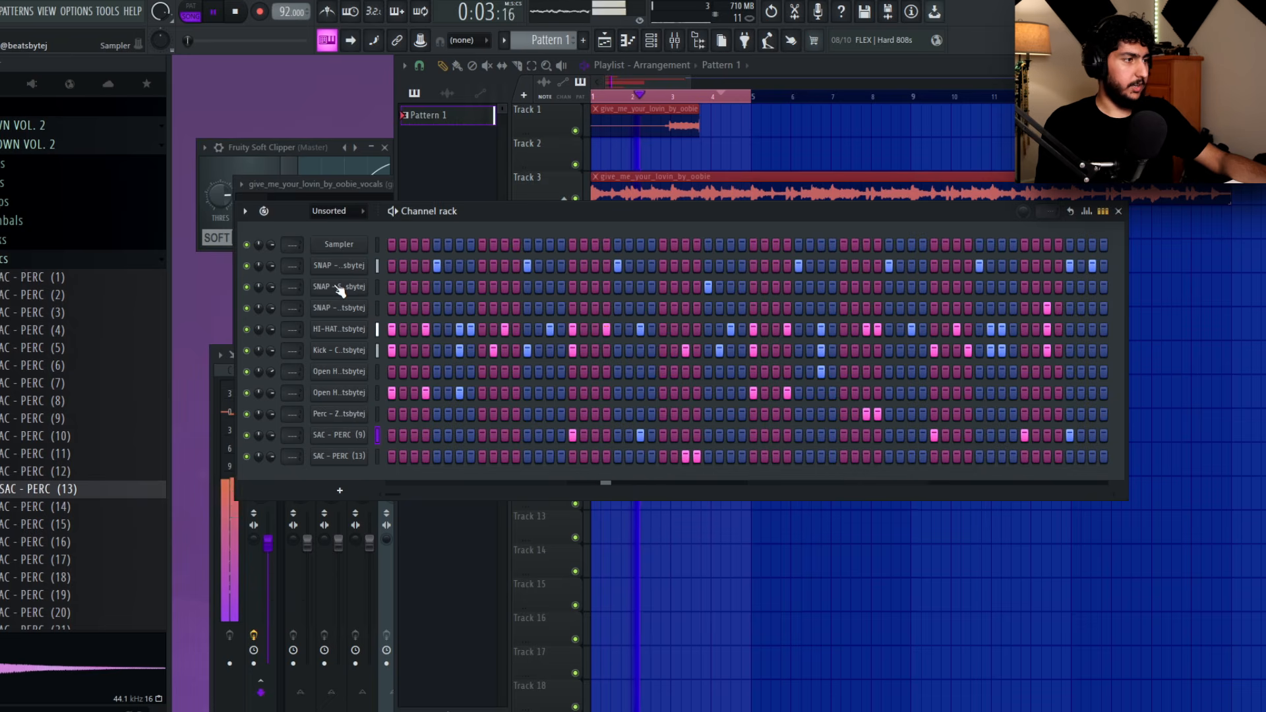
- Audition the SAC 808 samples and add SAC - 808 (5) as a new channel
{"action": "left_click", "coordinate": [73, 257]}
{"action": "left_click", "coordinate": [73, 163]}
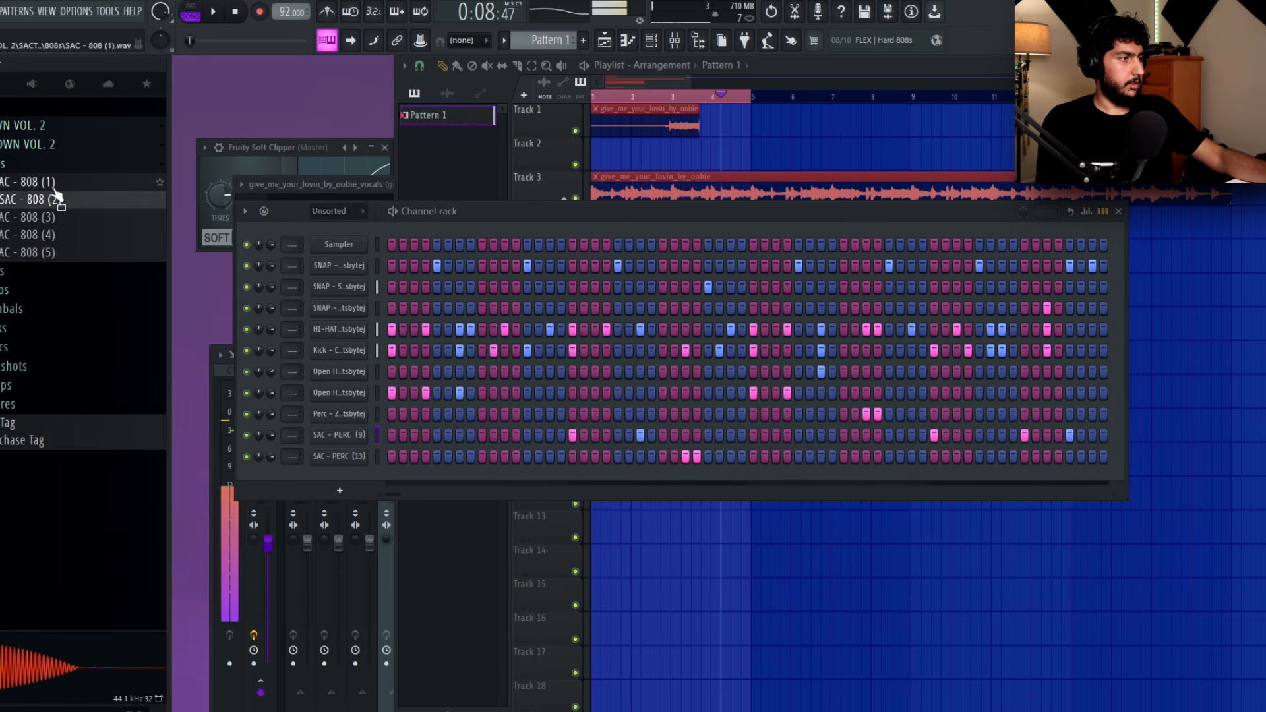
{"action": "left_click", "coordinate": [62, 199]}
{"action": "left_click", "coordinate": [66, 217]}
{"action": "left_click", "coordinate": [71, 252]}
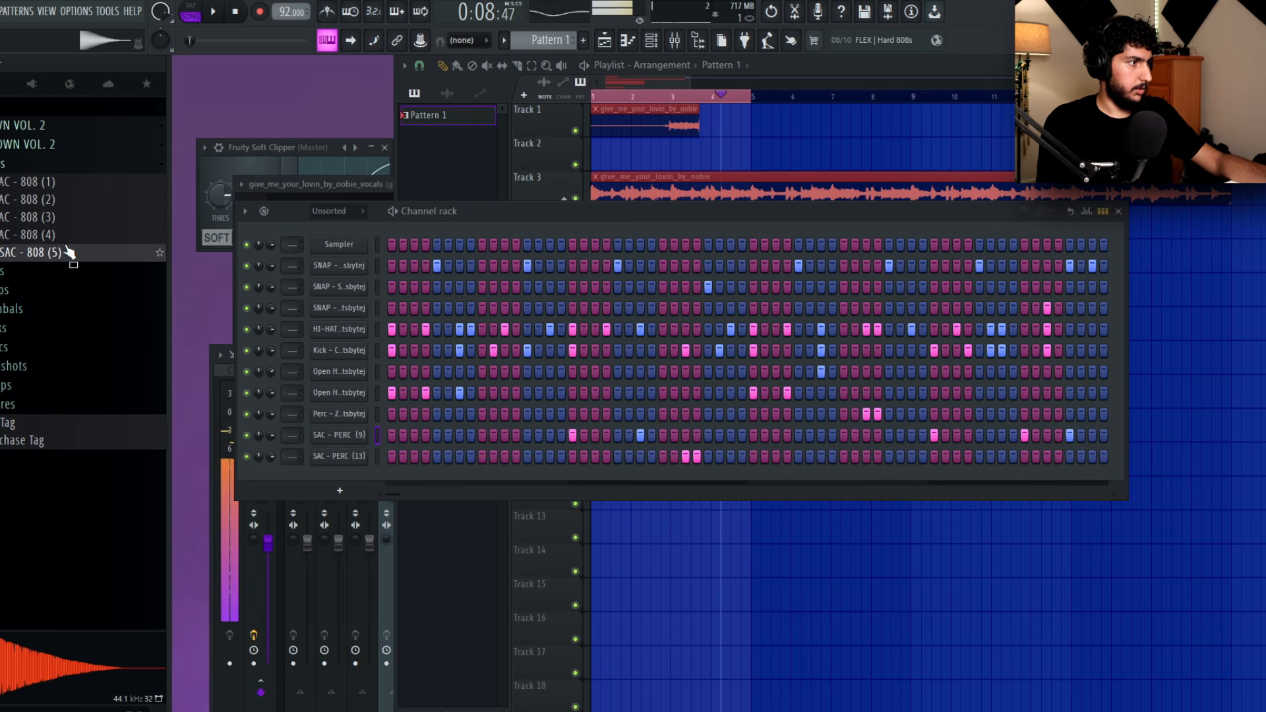
{"action": "left_click_drag", "start_coordinate": [58, 256], "coordinate": [341, 470]}
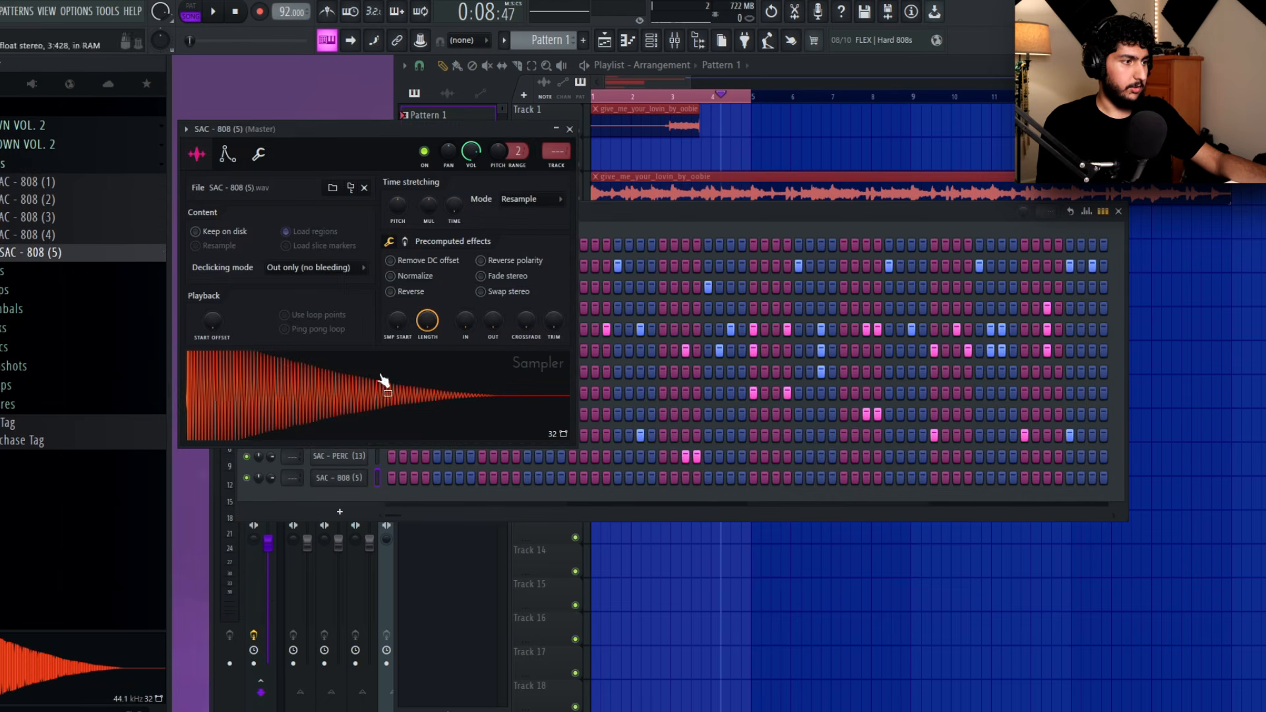
- Place F#5 notes for SAC - 808 (5) at the starts of bars 1 and 2, each extended to a full bar
{"action": "key", "text": "F7"}
{"action": "key", "text": "ctrl+v"}
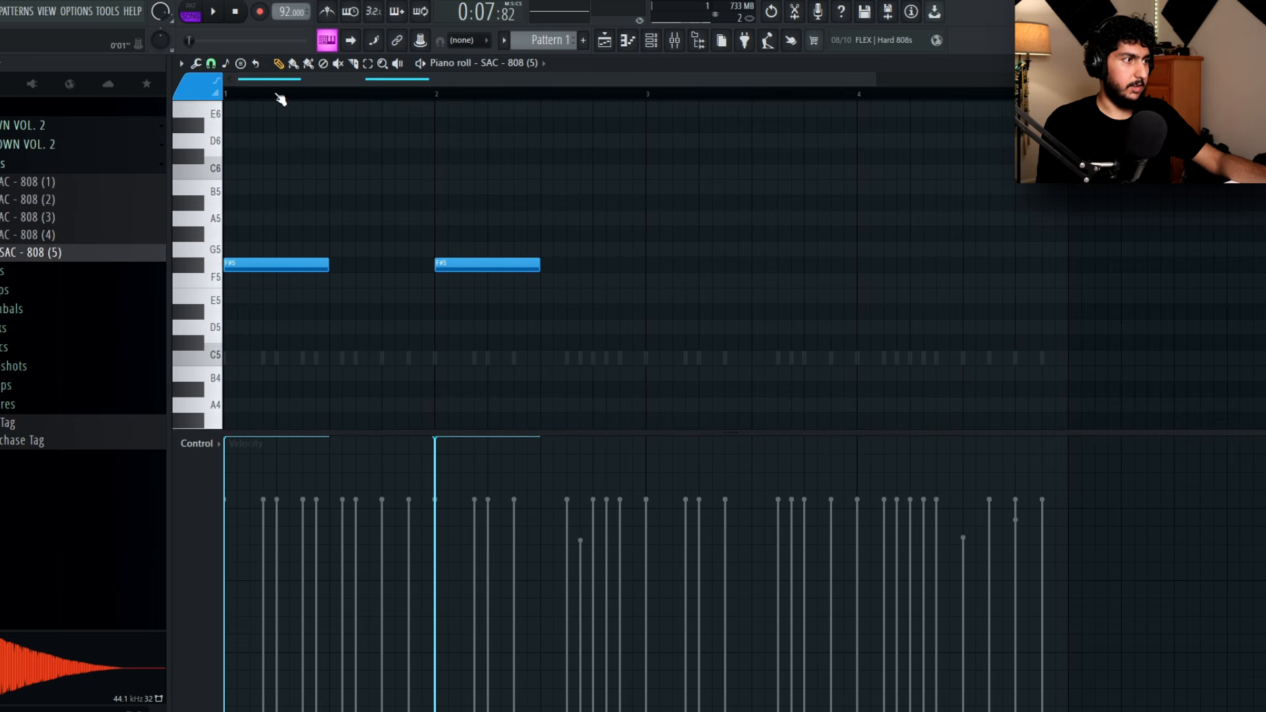
{"action": "key", "text": "ctrl+l"}
{"action": "scroll", "coordinate": [570, 231], "scroll_direction": "up", "scroll_amount": 1}
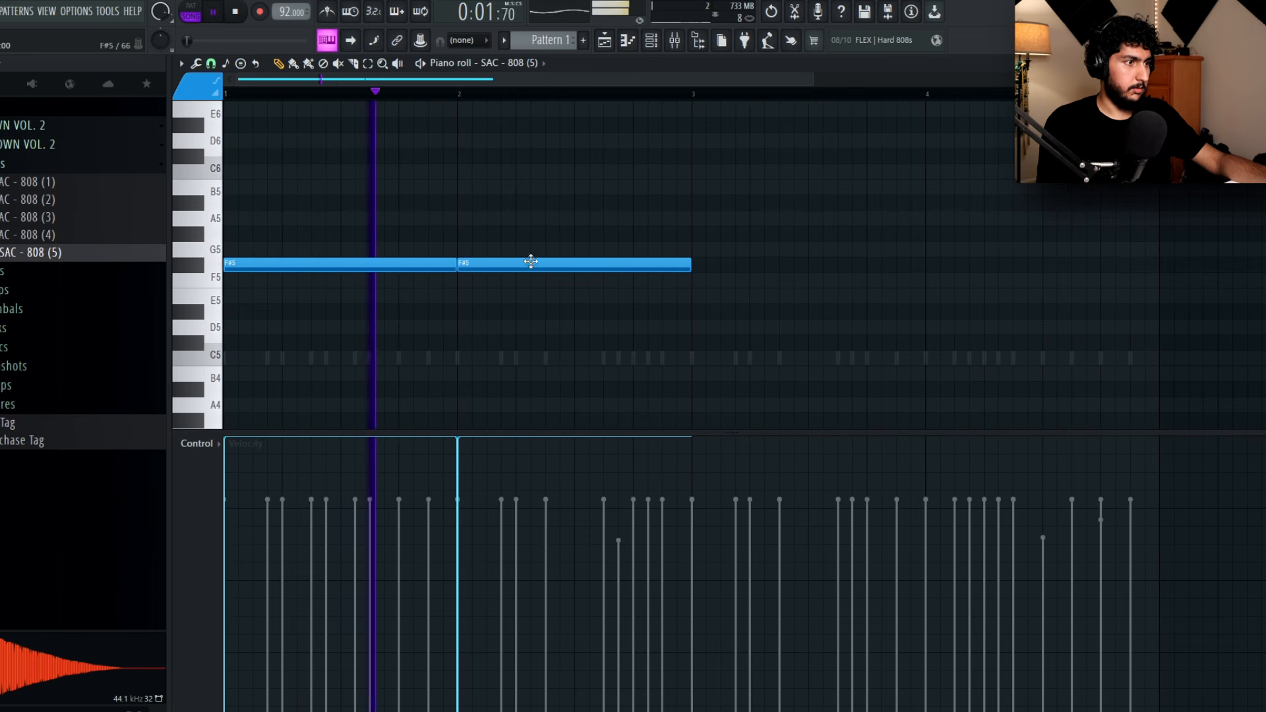
- Add F#5 808 notes on the fourth and seventh steps of bar 2 and repeat bars 1 and 2 in bars 3 and 4
{"action": "left_click_drag", "start_coordinate": [502, 263], "coordinate": [961, 271]}
{"action": "key", "text": "space"}
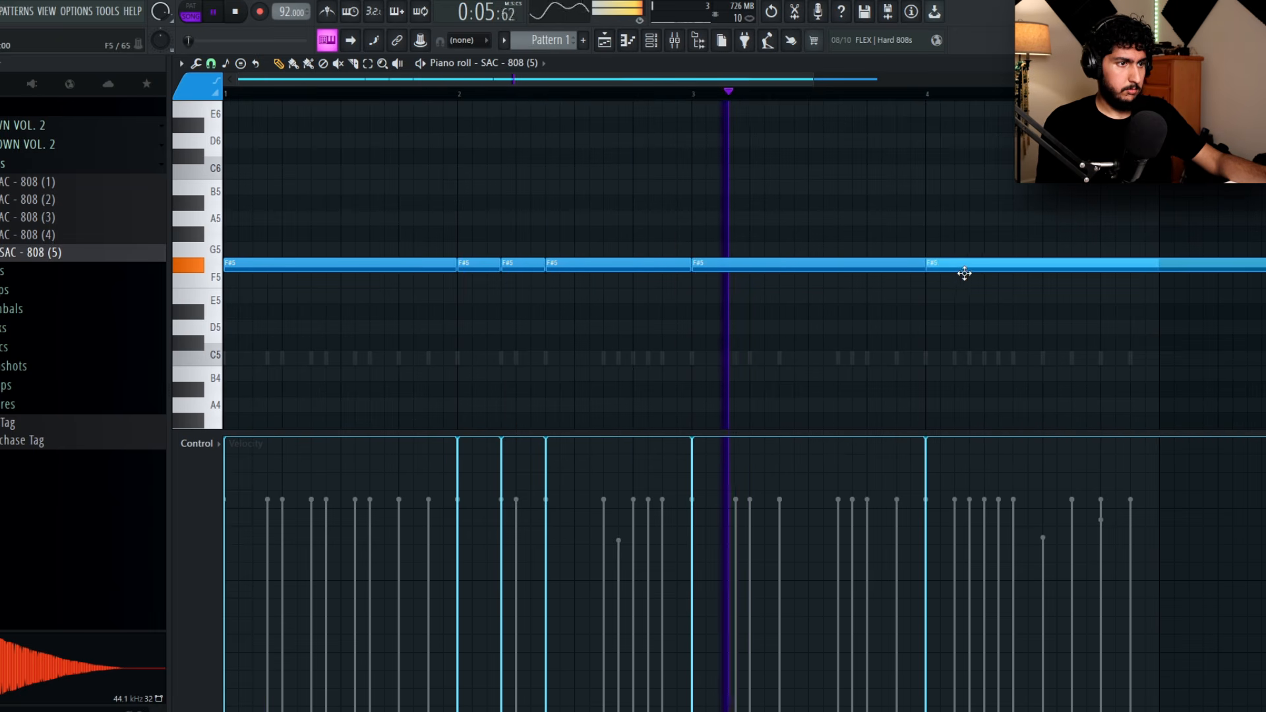
{"action": "scroll", "coordinate": [791, 227], "scroll_direction": "down", "scroll_amount": 2}
{"action": "left_click_drag", "start_coordinate": [763, 250], "coordinate": [878, 232]}
{"action": "left_click_drag", "start_coordinate": [1234, 249], "coordinate": [749, 245]}
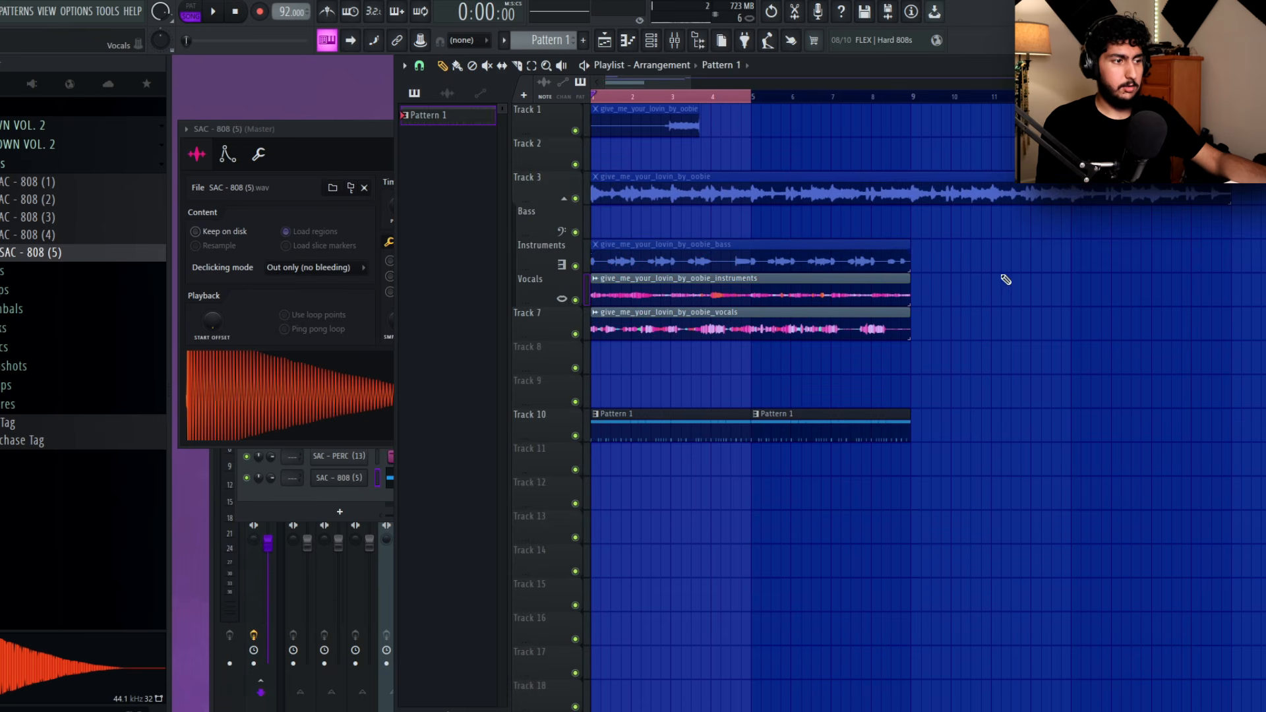
- Lower the 808 notes in bars 2 and 4 to C#5, with only two notes in each of these bars
{"action": "key", "text": "F6"}
{"action": "left_click", "coordinate": [459, 482]}
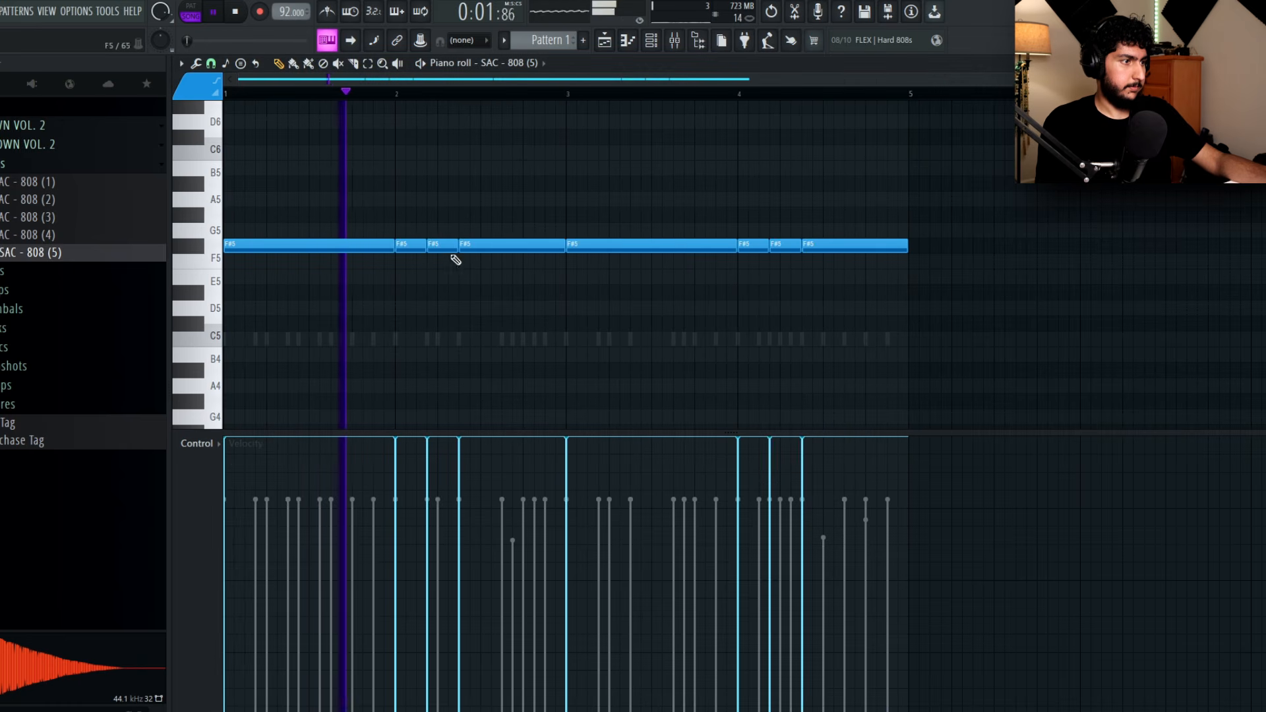
{"action": "left_click_drag", "start_coordinate": [398, 224], "coordinate": [525, 318]}
{"action": "left_click_drag", "start_coordinate": [603, 326], "coordinate": [390, 286]}
{"action": "key", "text": "space"}
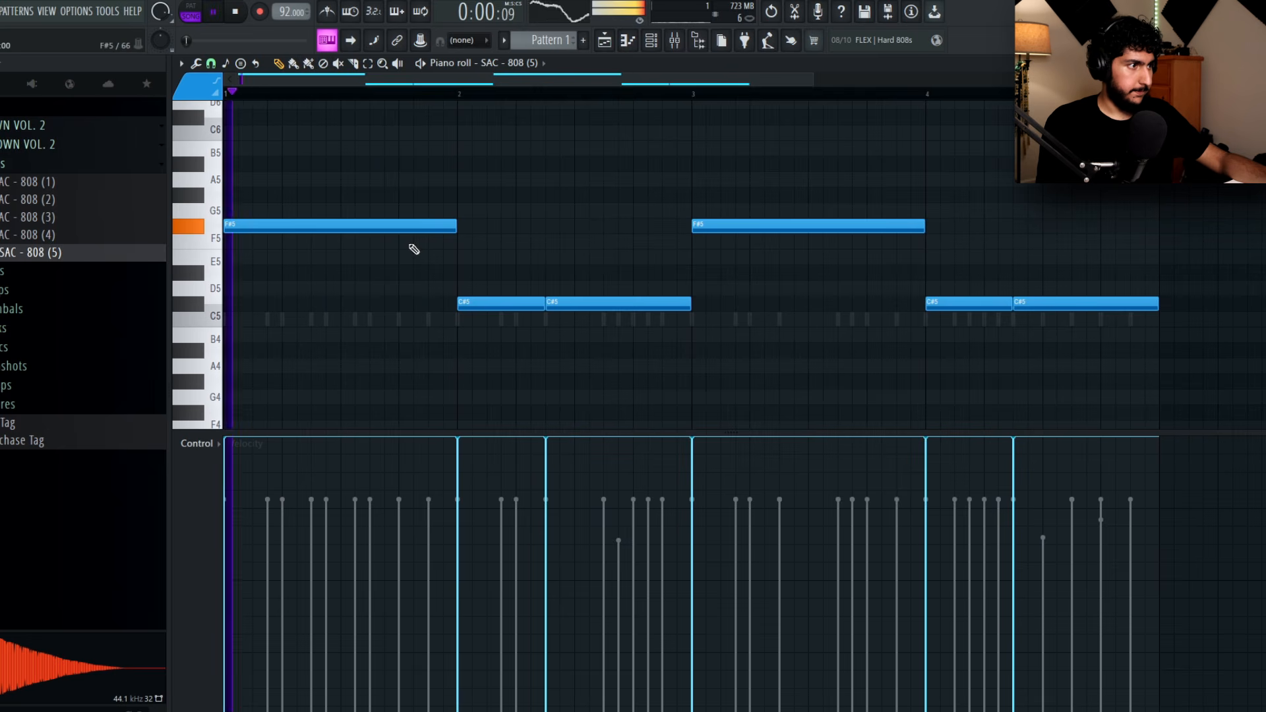
- Add a C#5 808 note on step 7 of bar 1 and fit the note lengths so they connect without overlap
{"action": "mouse_move", "coordinate": [396, 290]}
{"action": "left_mouse_down"}
{"action": "mouse_move", "coordinate": [384, 294]}
{"action": "mouse_move", "coordinate": [398, 311]}
{"action": "left_mouse_up"}
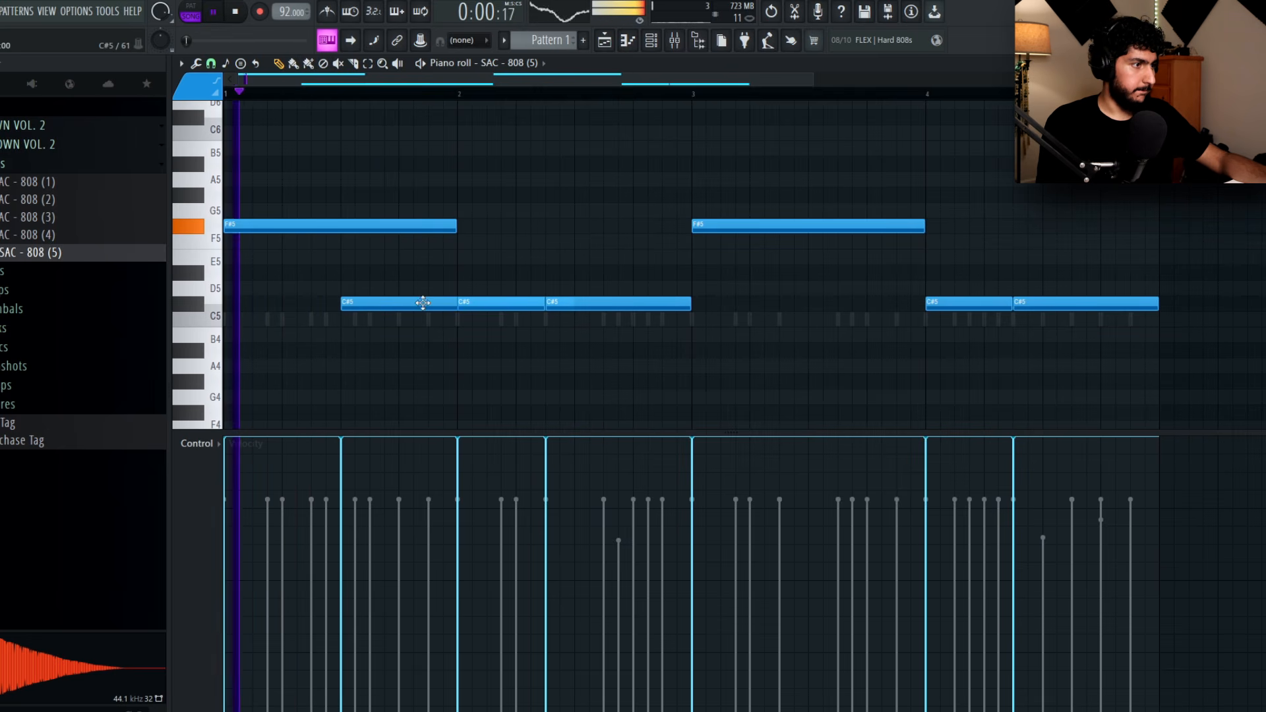
{"action": "key", "text": "ctrl+l"}
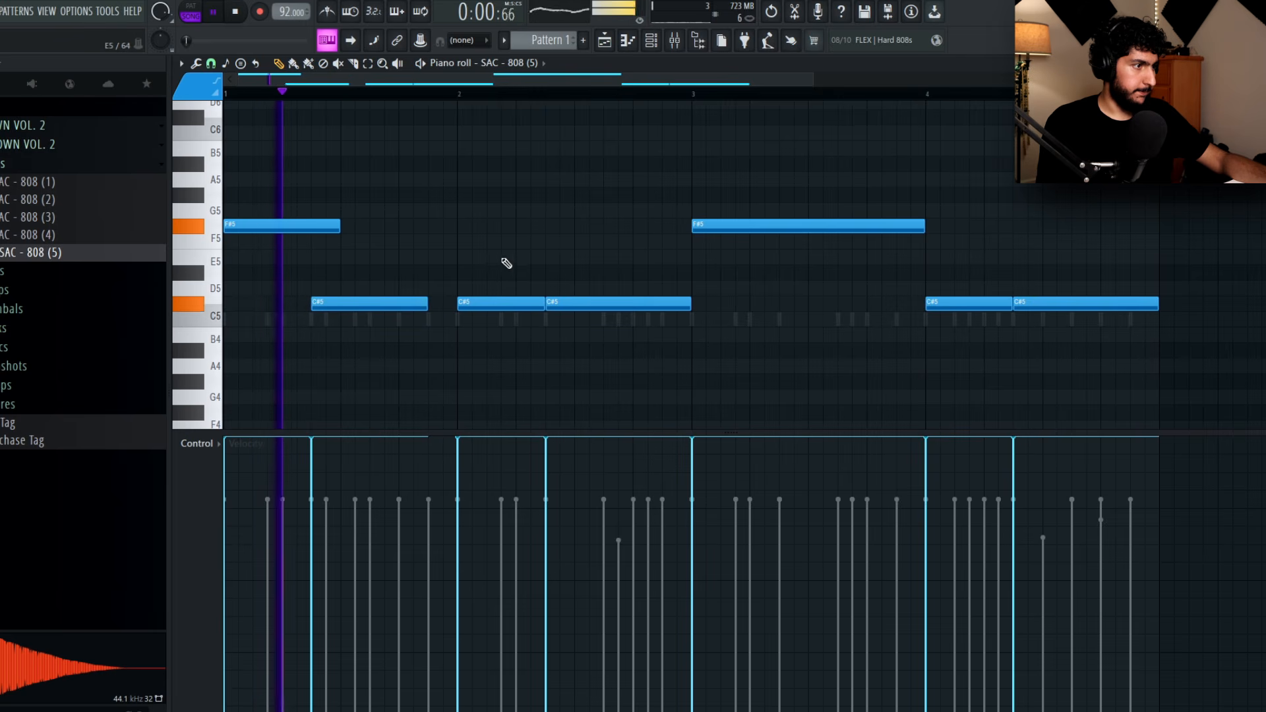
{"action": "key", "text": "ctrl+l"}
- Raise the two bar 2 808 notes to D#5, add an E5 note on the bar's thirteenth step, and play the result
{"action": "left_click_drag", "start_coordinate": [472, 301], "coordinate": [474, 269]}
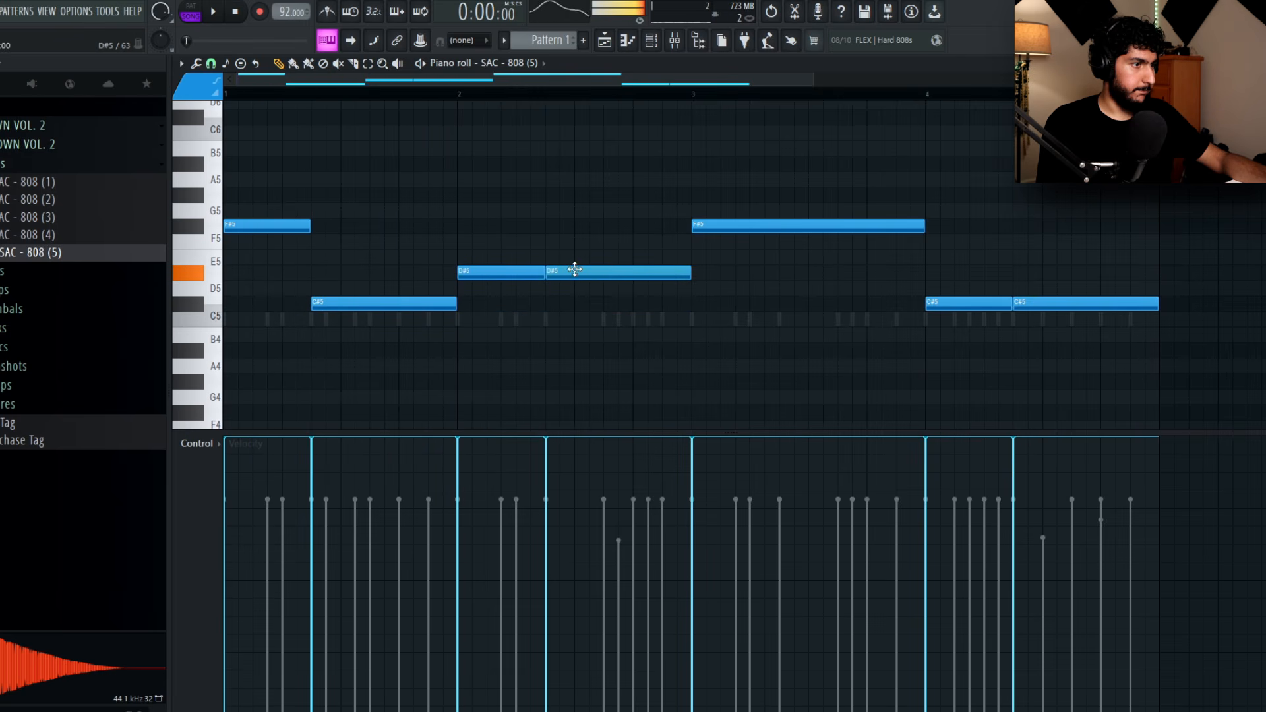
{"action": "left_click_drag", "start_coordinate": [625, 271], "coordinate": [656, 248]}
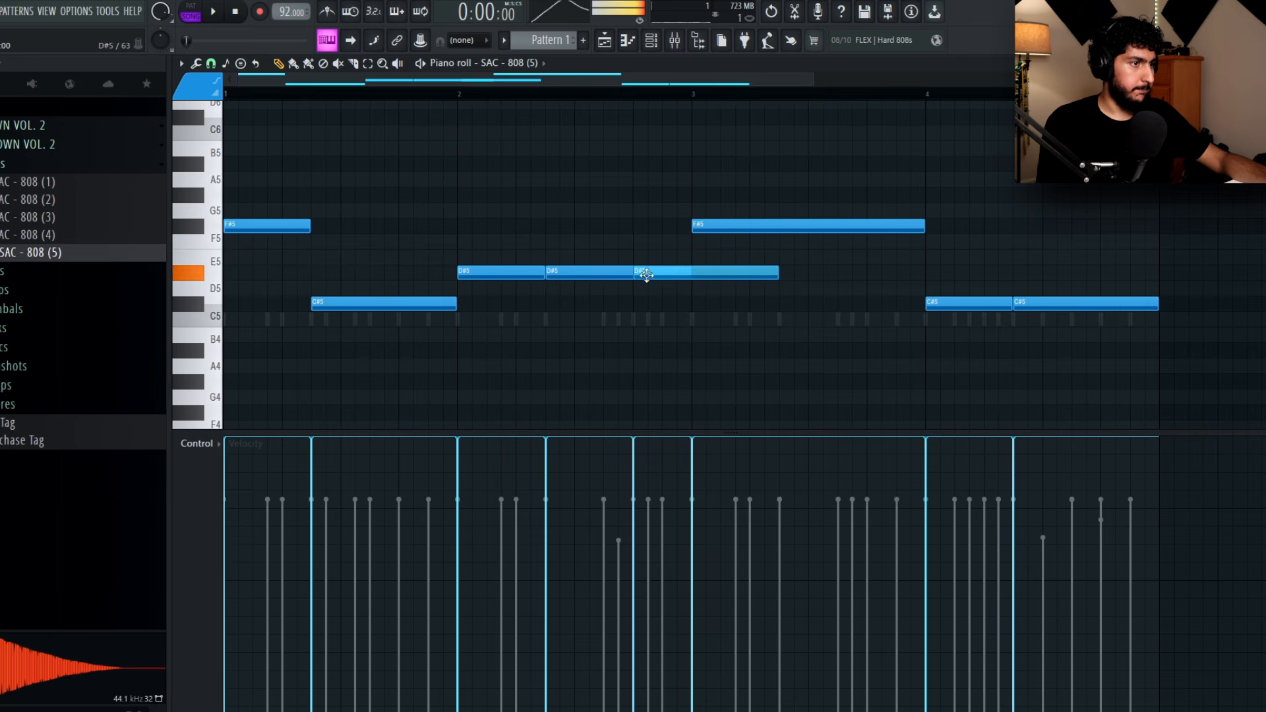
{"action": "key", "text": "ctrl+l"}
{"action": "key", "text": "space"}
{"action": "key", "text": "F5"}
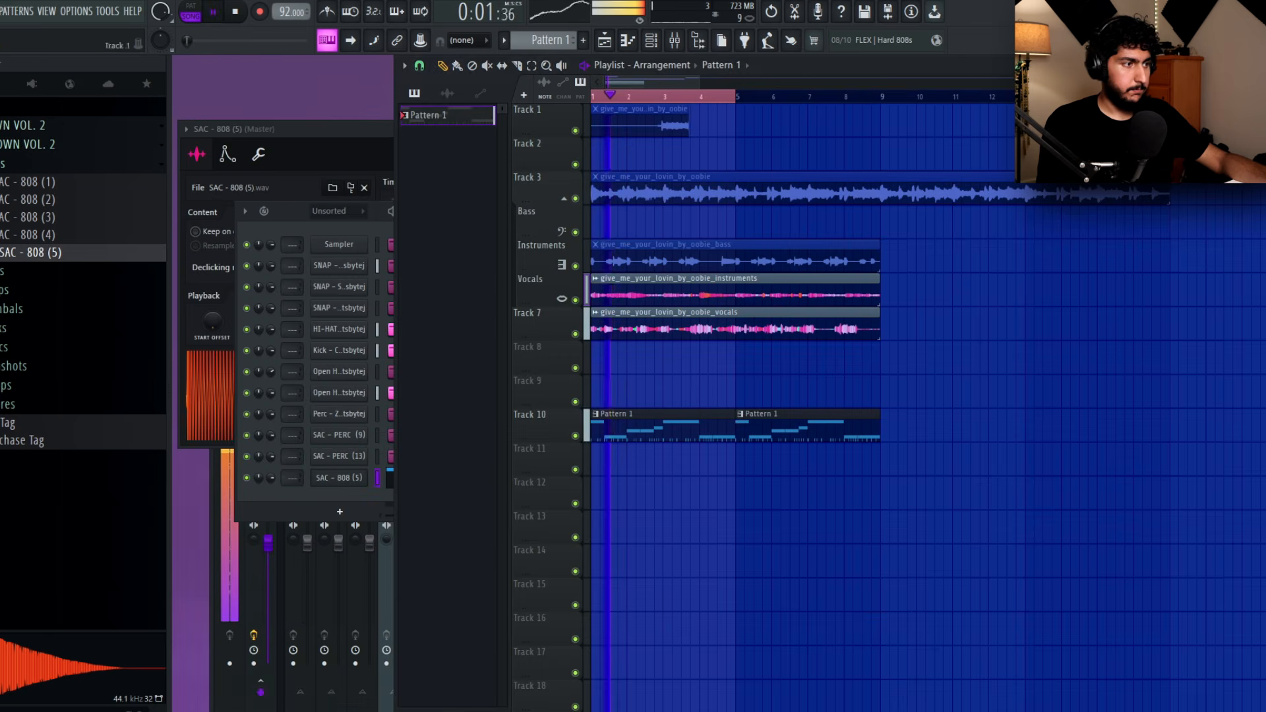
- Replace SAC - 808 (5) with 808 - Prayer from the Resonance Multi Kit's 808s and play its existing notes
{"action": "left_click", "coordinate": [161, 702]}
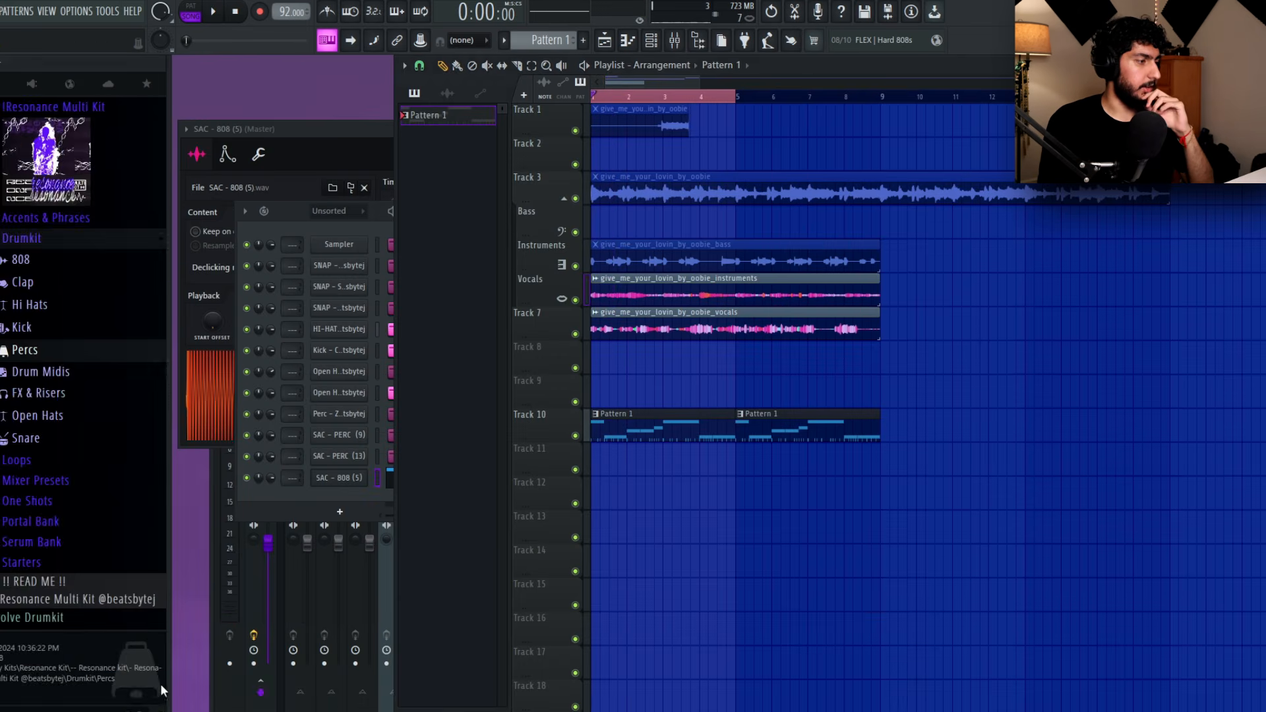
{"action": "scroll", "coordinate": [73, 297], "scroll_direction": "up", "scroll_amount": 3}
{"action": "scroll", "coordinate": [63, 272], "scroll_direction": "down", "scroll_amount": 3}
{"action": "left_click", "coordinate": [62, 263]}
{"action": "left_click", "coordinate": [300, 223]}
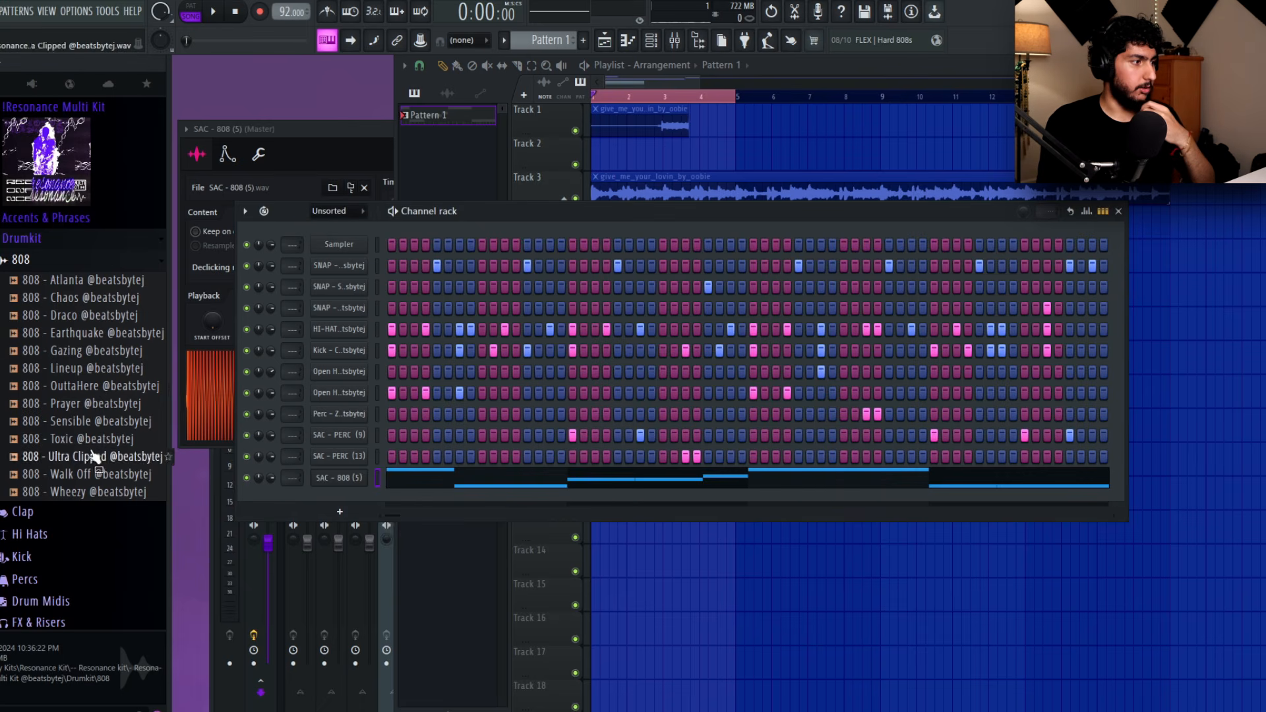
{"action": "left_click", "coordinate": [97, 401]}
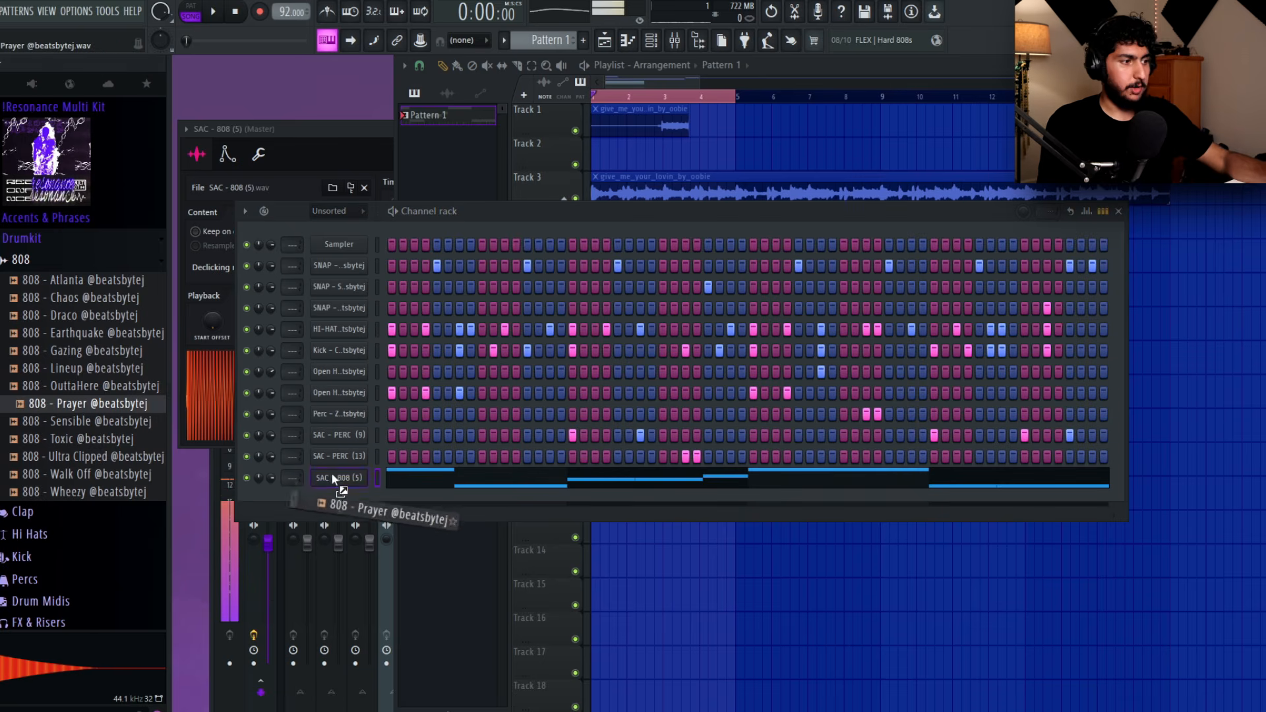
{"action": "left_click_drag", "start_coordinate": [332, 476], "coordinate": [339, 478]}
{"action": "key", "text": "F7"}
{"action": "key", "text": "space"}
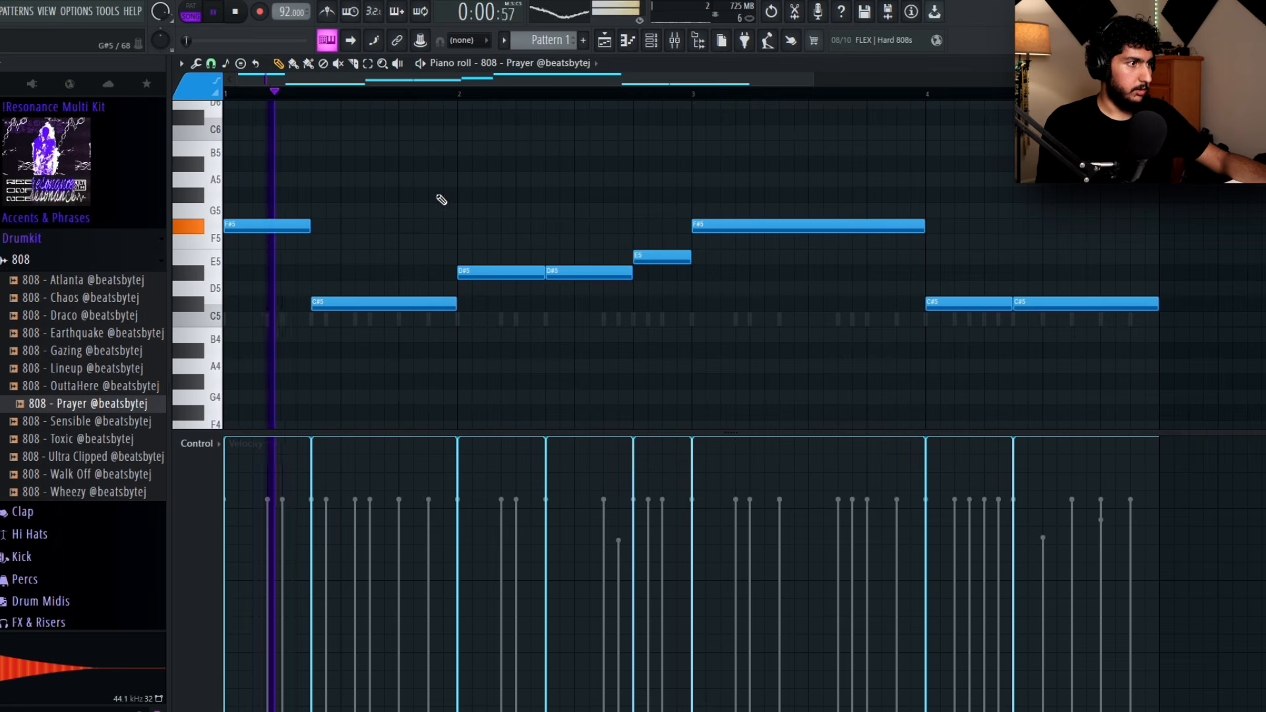
- Raise the two D#5 notes in bar 2 of 808 - Prayer to E5 and play the bassline again
{"action": "scroll", "coordinate": [602, 204], "scroll_direction": "down", "scroll_amount": 2}
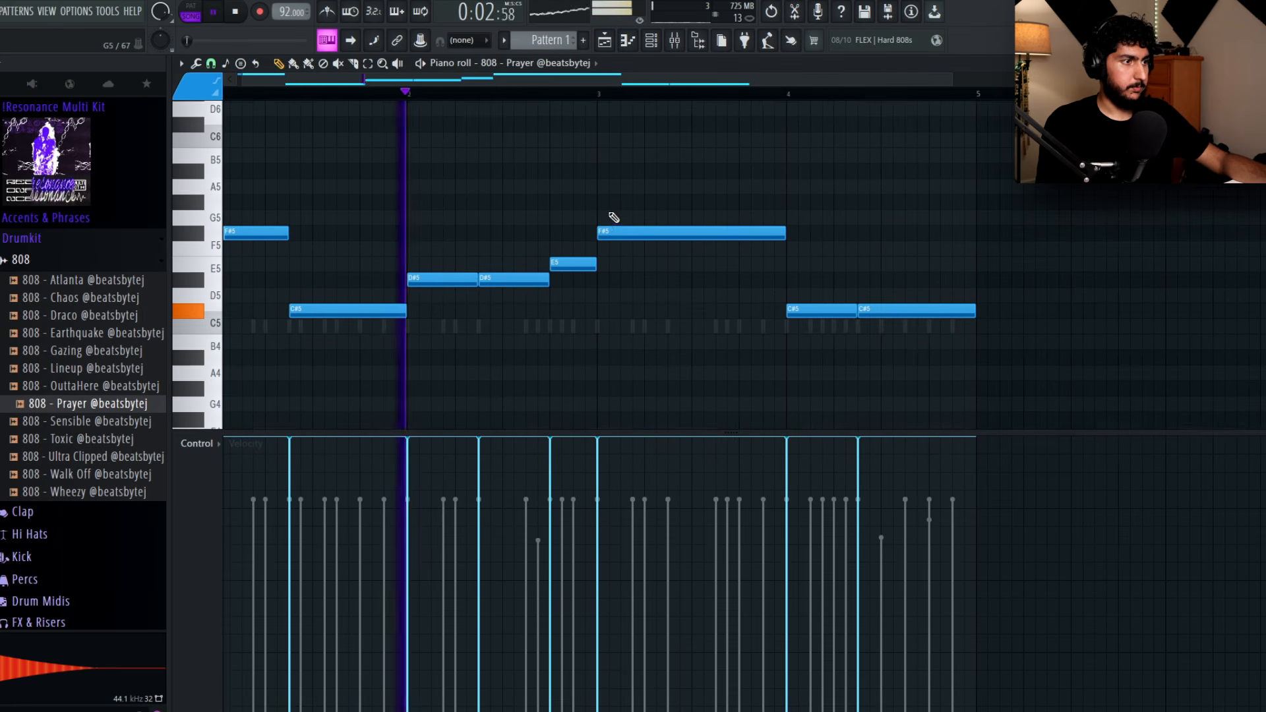
{"action": "key", "text": "space"}
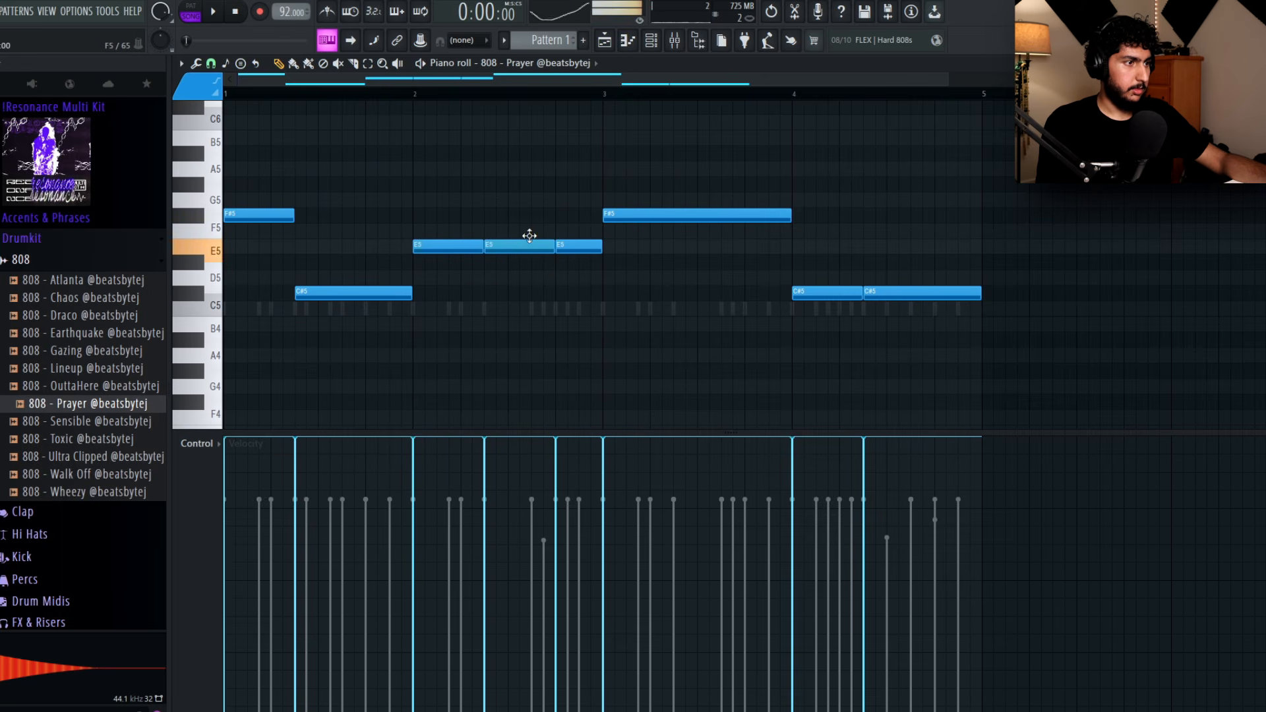
{"action": "key", "text": "space"}
{"action": "left_click", "coordinate": [390, 95]}
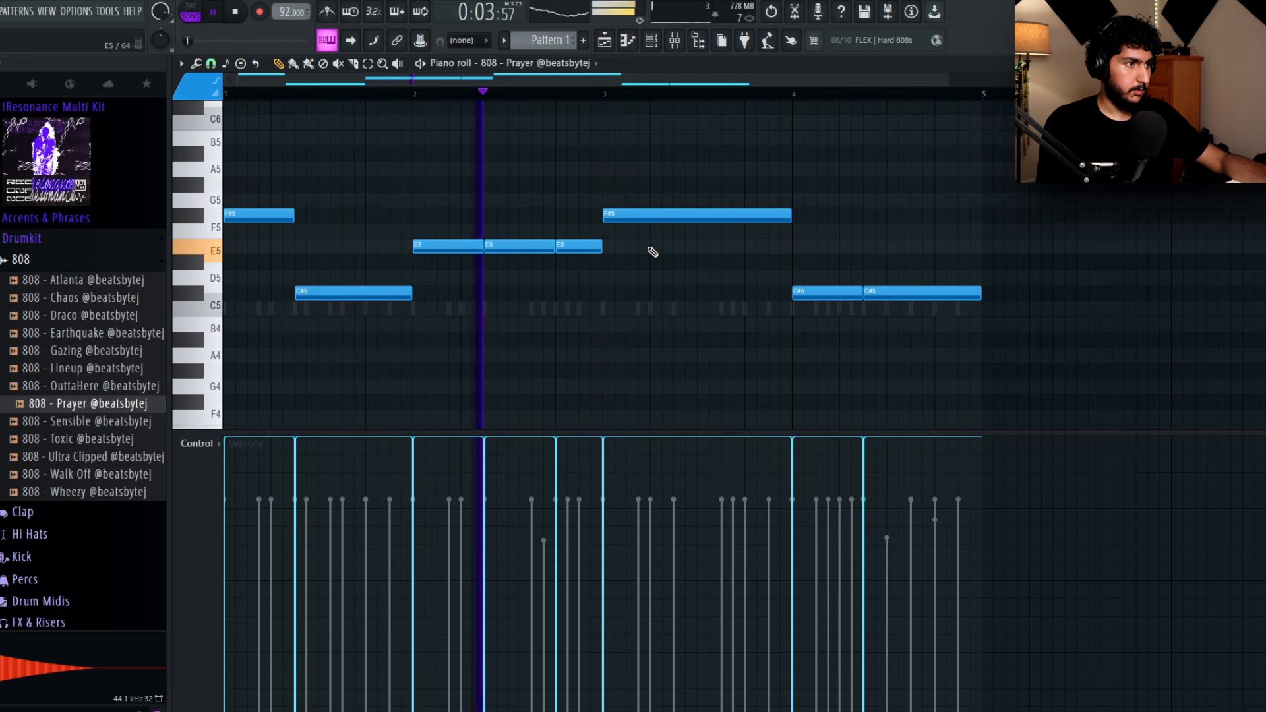
{"action": "key", "text": "space"}
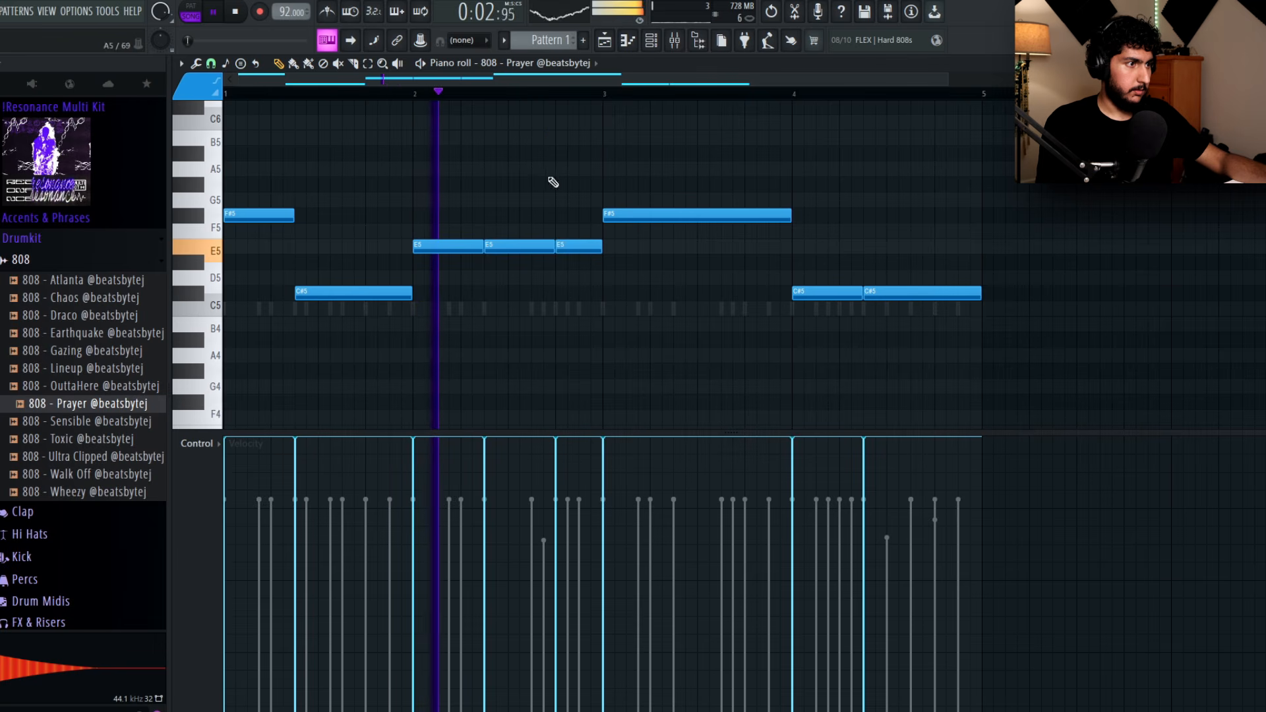
- Delete the last E5 note of bar 2 and all 808 notes in bars 3 and 4, then duplicate bars 1 and 2 there
{"action": "right_click", "coordinate": [579, 253]}
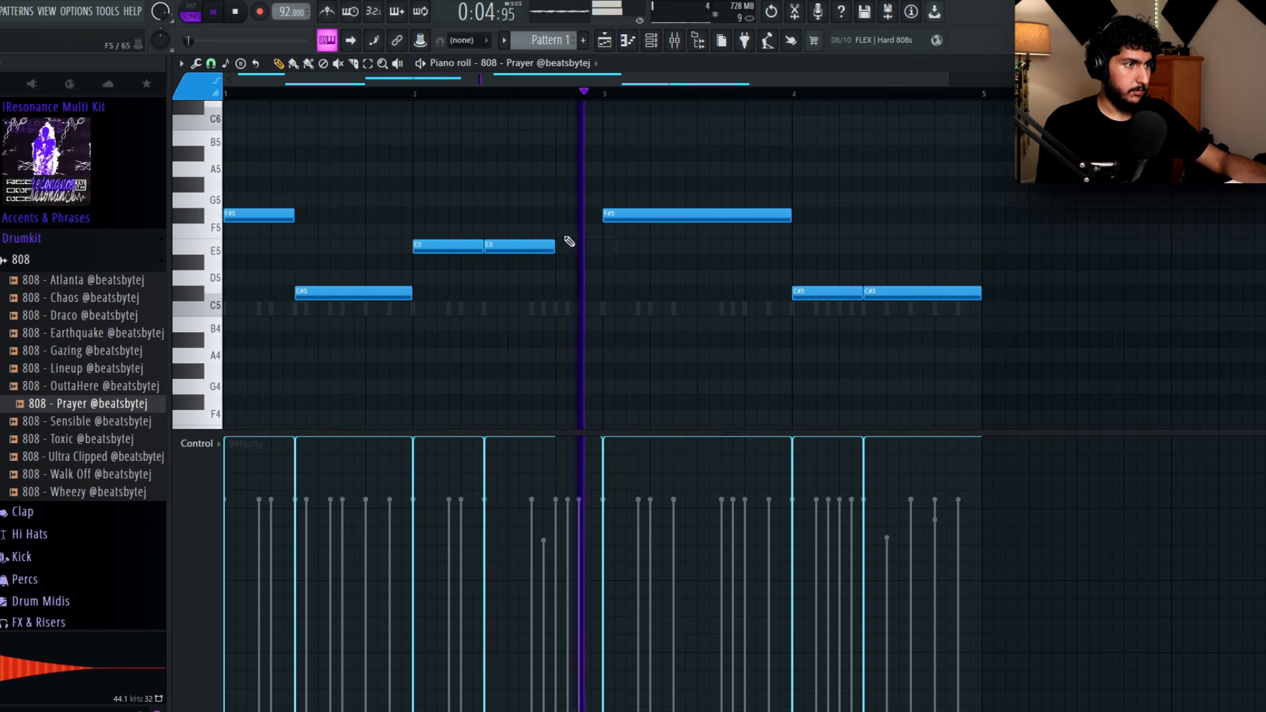
{"action": "right_click", "coordinate": [916, 292]}
{"action": "right_click", "coordinate": [828, 292]}
{"action": "right_click", "coordinate": [720, 216]}
{"action": "key", "text": "space"}
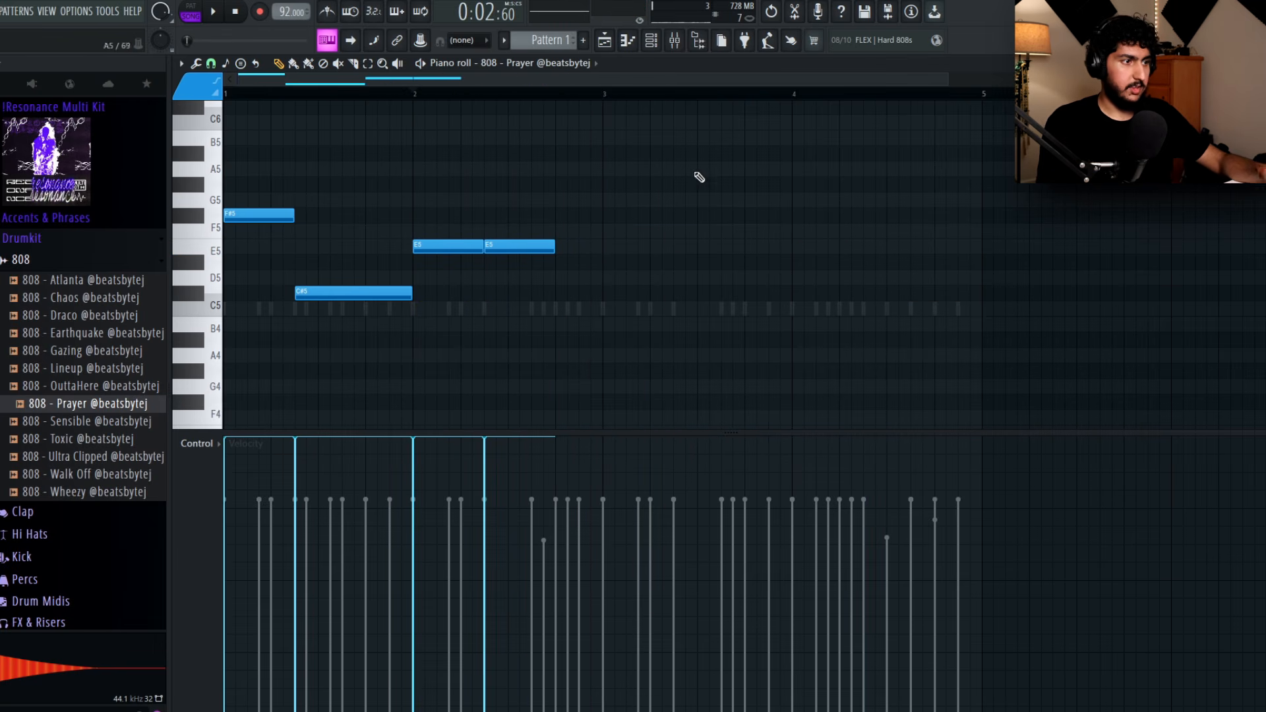
{"action": "left_click_drag", "start_coordinate": [602, 95], "coordinate": [240, 122]}
{"action": "key", "text": "ctrl+b"}
{"action": "left_click", "coordinate": [710, 110], "text": "ctrl"}
{"action": "left_click", "coordinate": [1254, 63]}
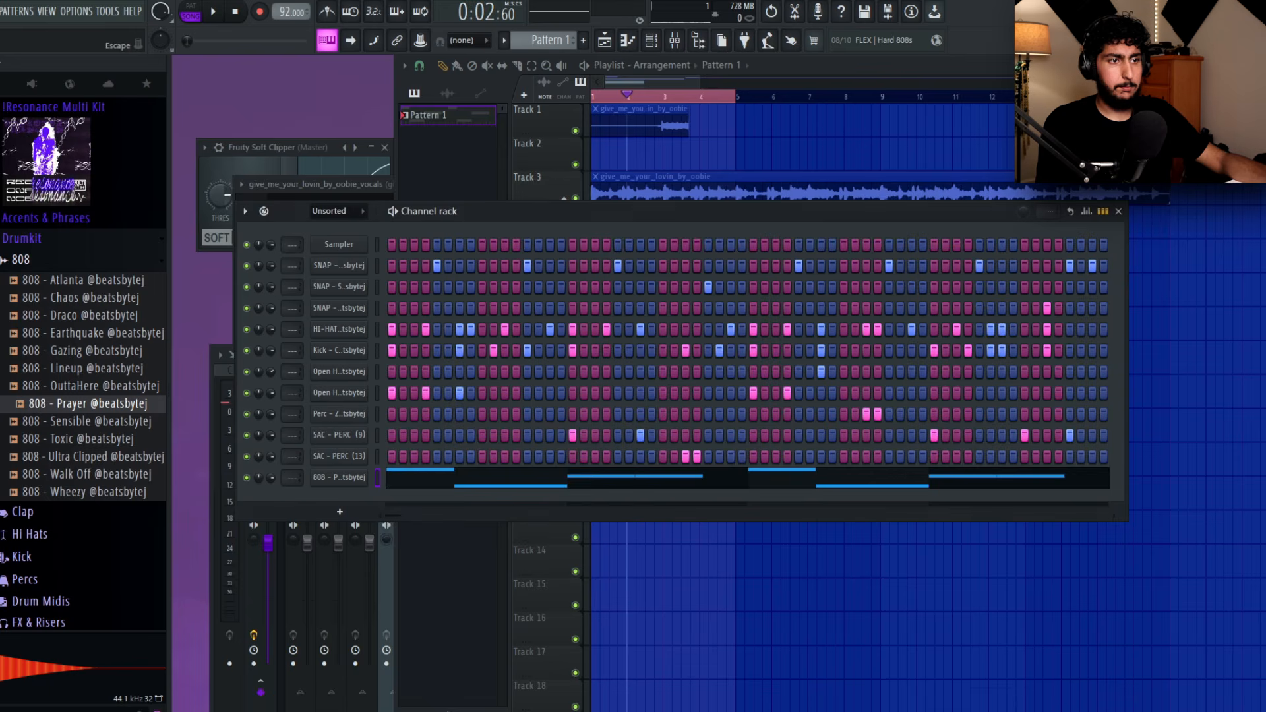
- Route all snap, hat, kick, percussion and 808 channels to separate mixer tracks starting at track 9
{"action": "right_click", "coordinate": [1204, 282]}
{"action": "right_click", "coordinate": [913, 356], "text": "ctrl"}
{"action": "right_click", "coordinate": [919, 403], "text": "ctrl"}
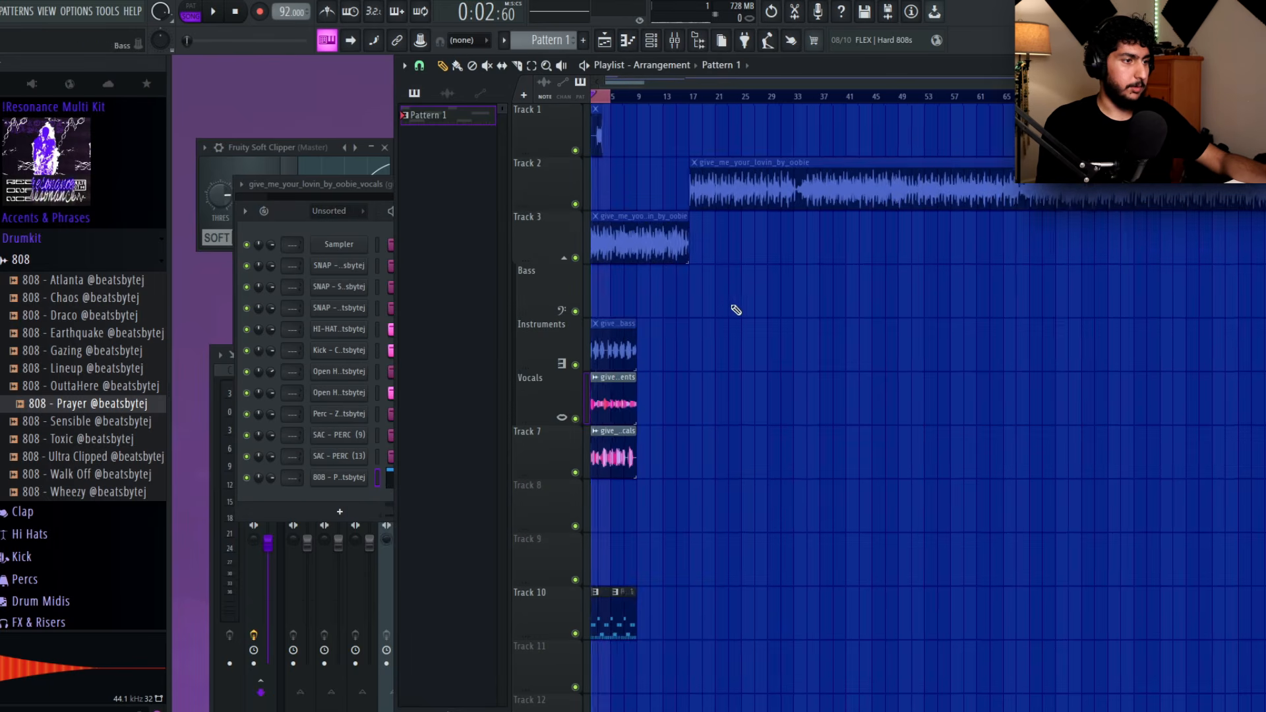
{"action": "left_click", "coordinate": [285, 236]}
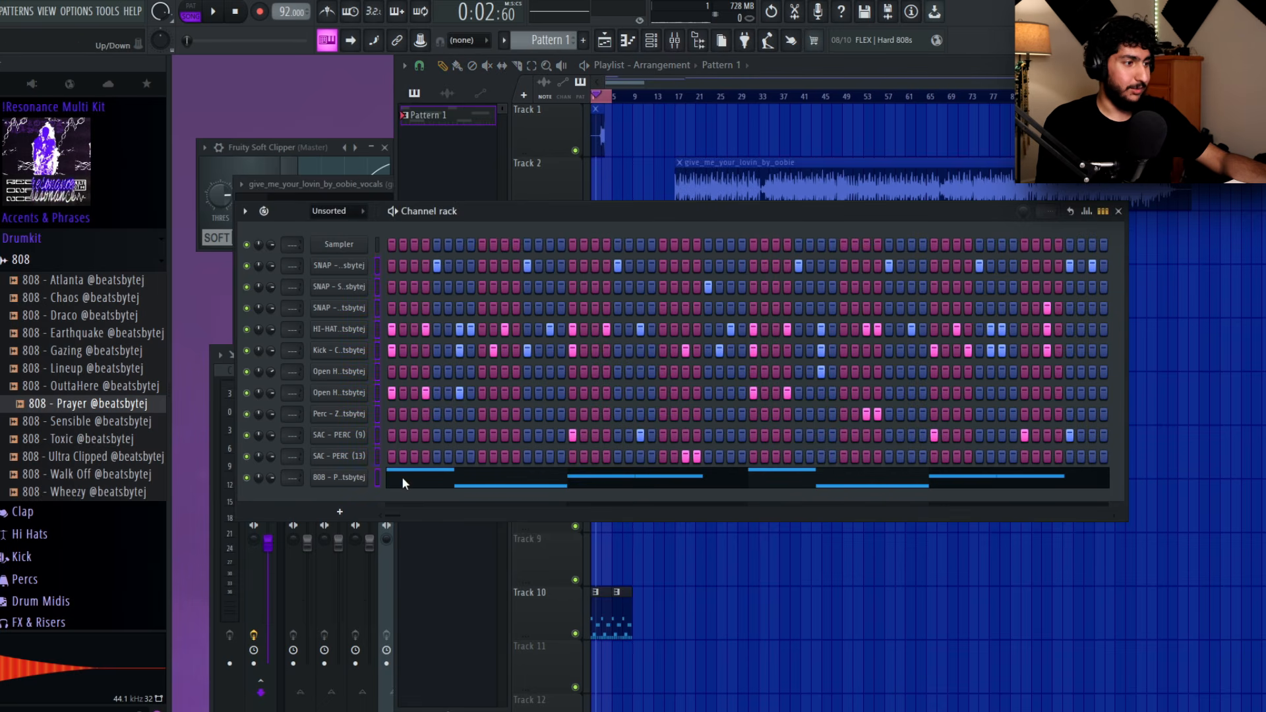
{"action": "left_click", "coordinate": [248, 689]}
{"action": "key", "text": "ctrl+l"}
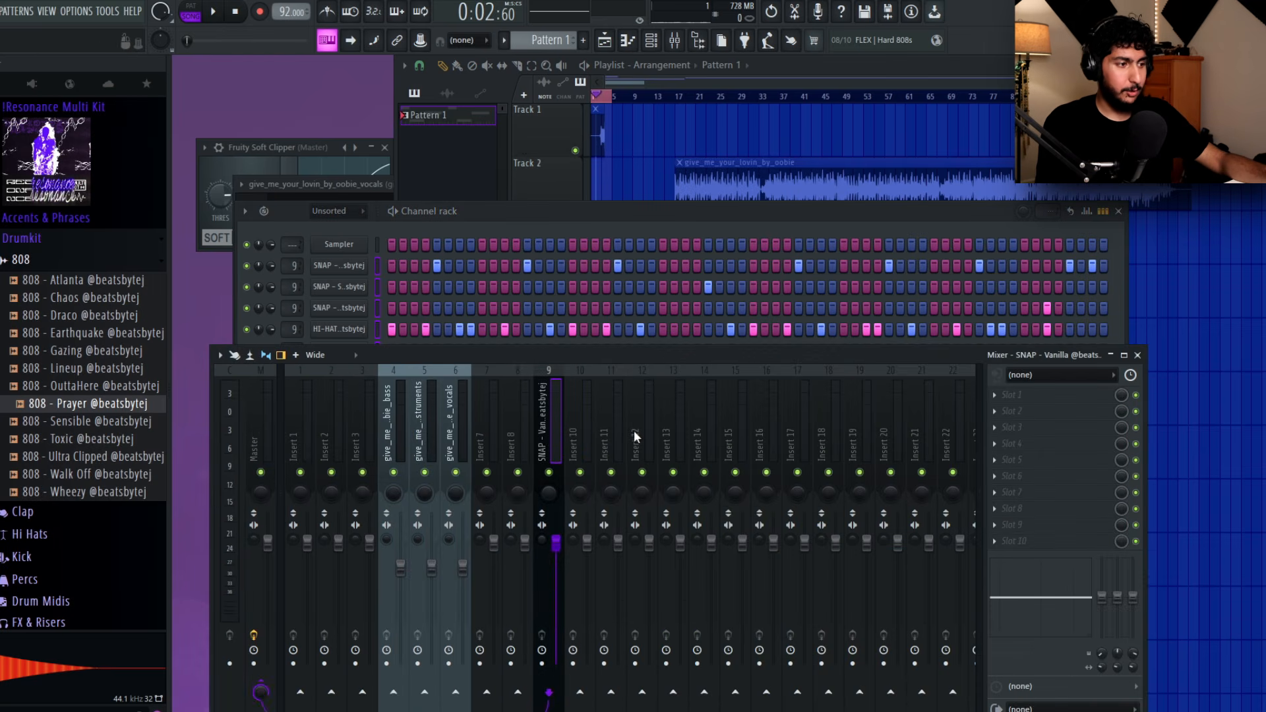
{"action": "key", "text": "ctrl+shift+l"}
- Examine the sample stems and the two Pattern 1 clips in the playlist arrangement
{"action": "right_click", "coordinate": [1150, 294]}
{"action": "scroll", "coordinate": [923, 409], "scroll_direction": "down", "scroll_amount": 1}
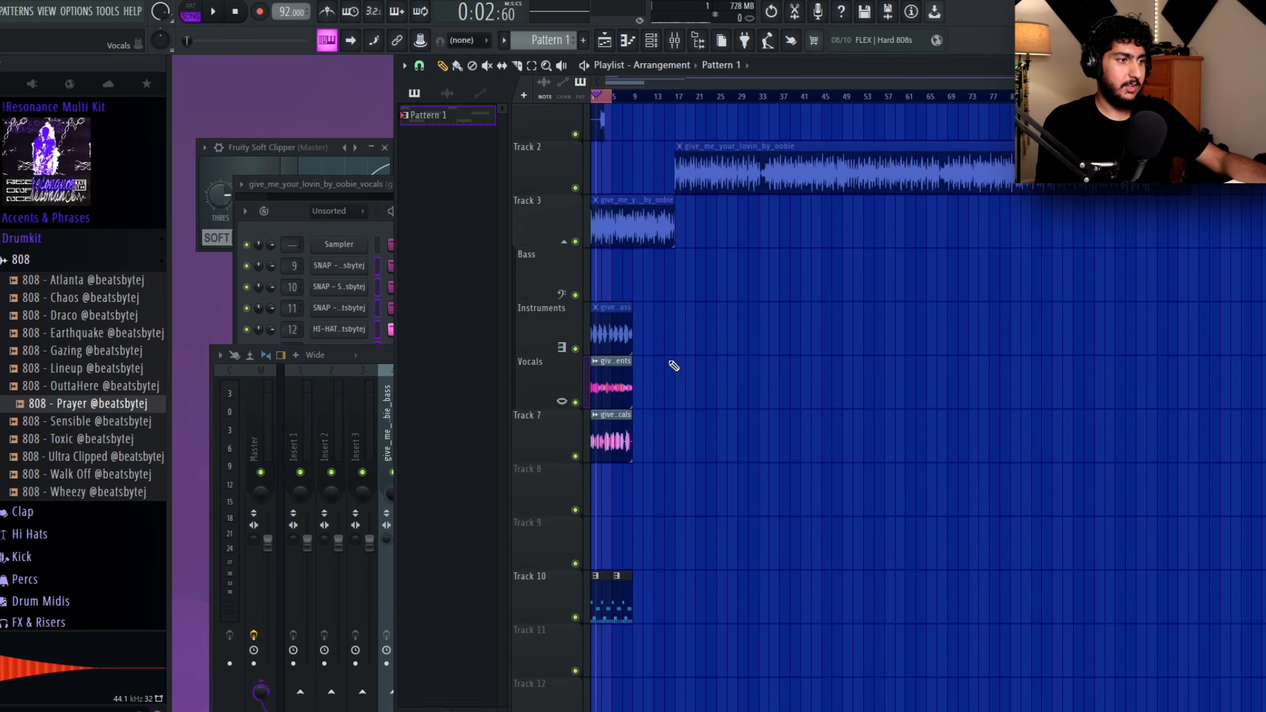
{"action": "scroll", "coordinate": [609, 369], "scroll_direction": "up", "scroll_amount": 4}
{"action": "scroll", "coordinate": [884, 458], "scroll_direction": "down", "scroll_amount": 2}
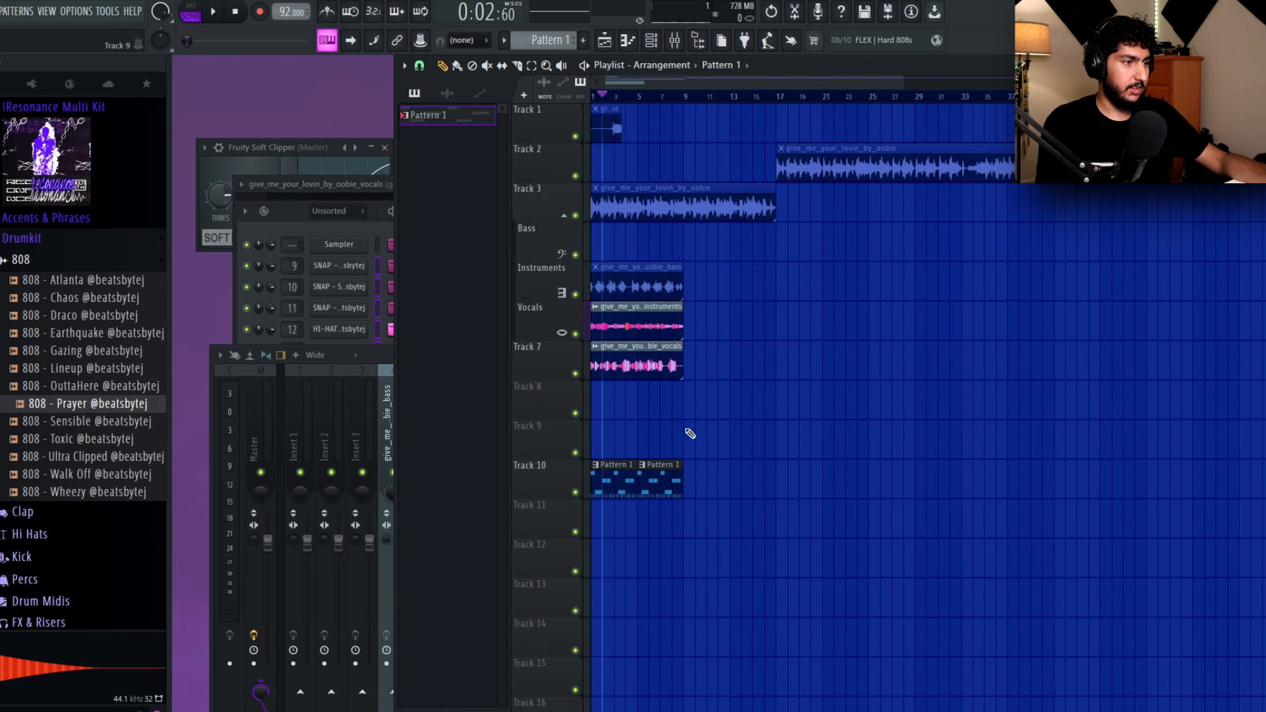
{"action": "scroll", "coordinate": [689, 433], "scroll_direction": "up", "scroll_amount": 2}
{"action": "scroll", "coordinate": [950, 396], "scroll_direction": "up", "scroll_amount": 1}
{"action": "scroll", "coordinate": [857, 401], "scroll_direction": "up", "scroll_amount": 4}
{"action": "scroll", "coordinate": [943, 382], "scroll_direction": "up", "scroll_amount": 2}
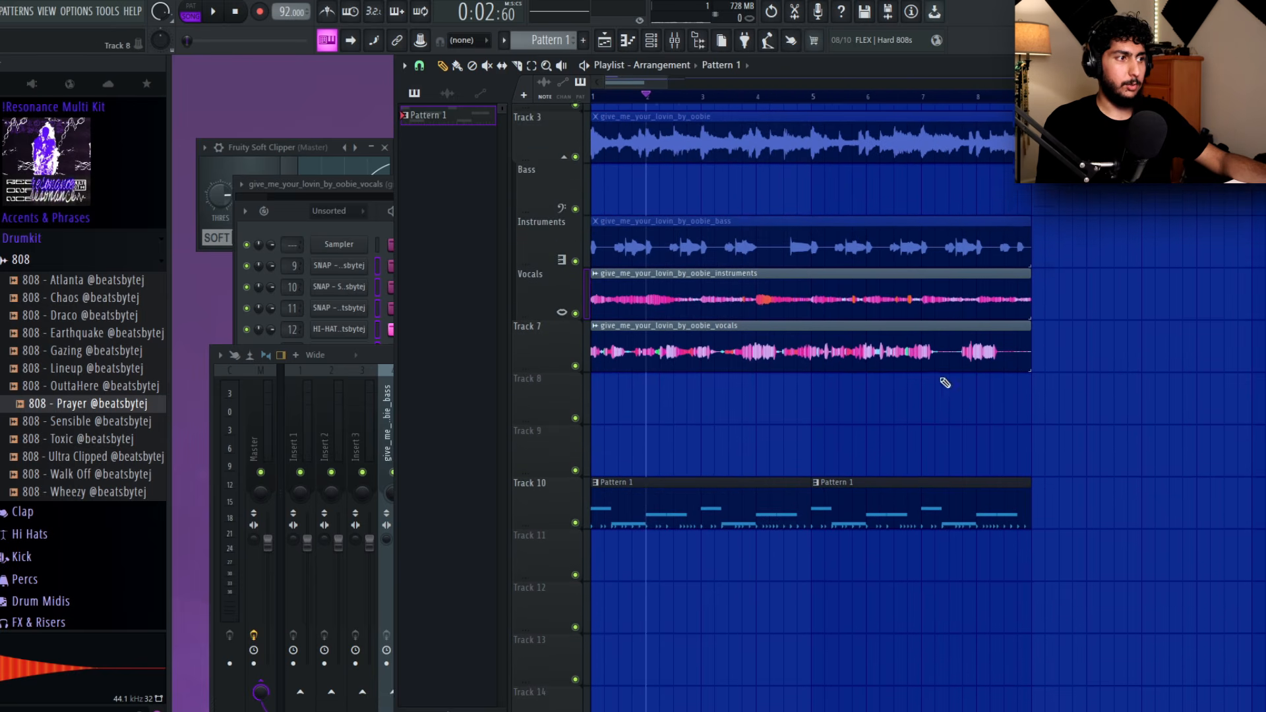
{"action": "right_click", "coordinate": [468, 114]}
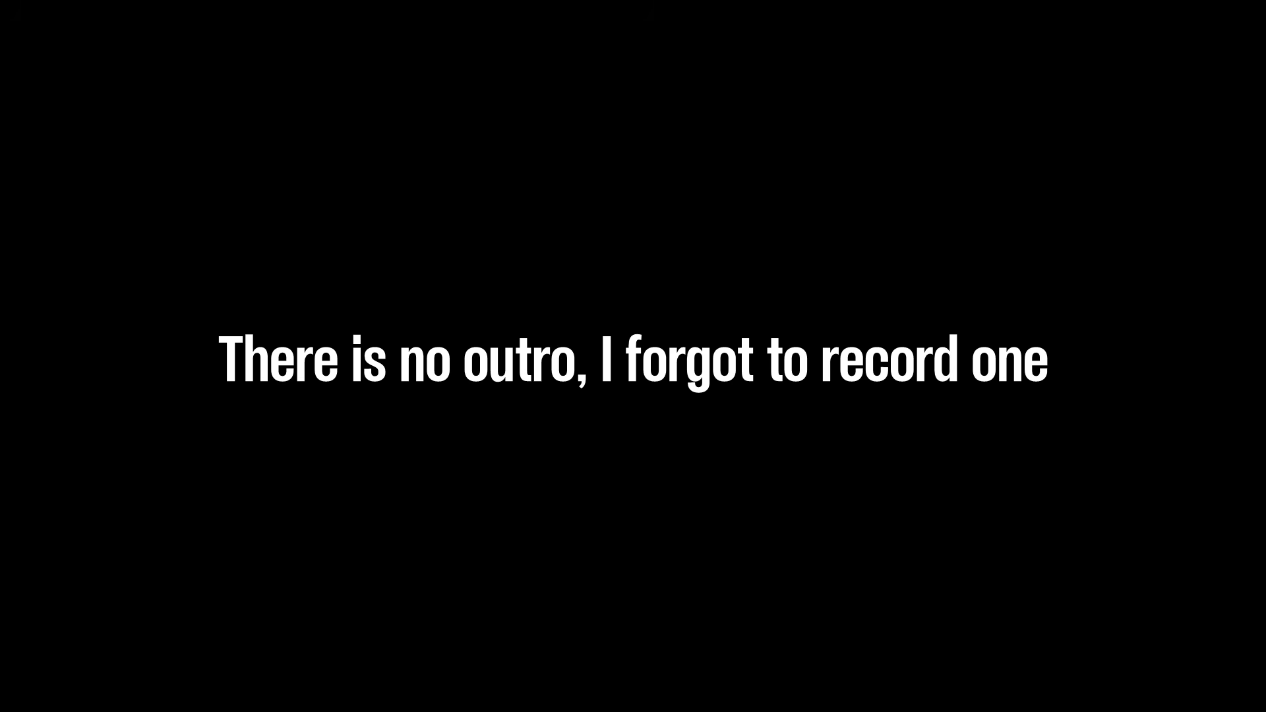